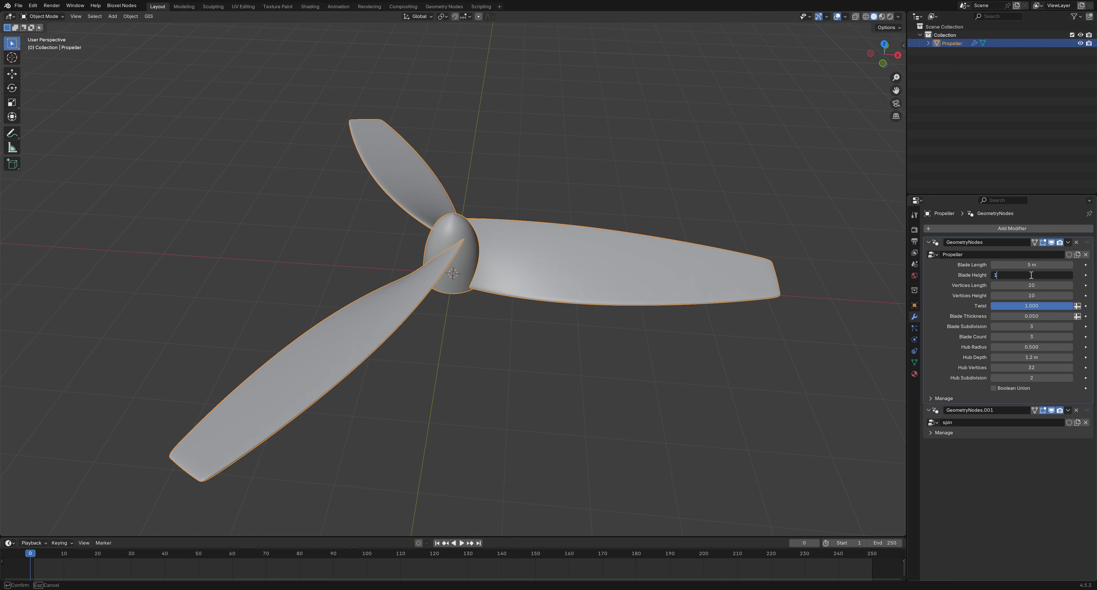
Commit Blade Height at 1 m, try Twist at 0 then cancel back to 1, and switch to Geometry Nodes
{"action": "key", "text": "Return"}
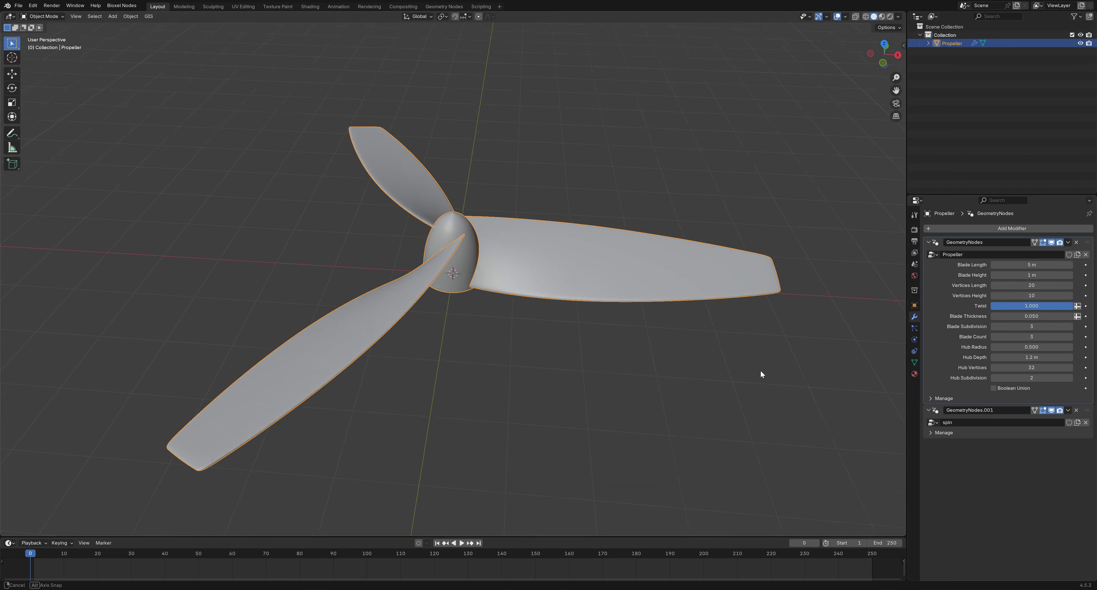
{"action": "middle_click_drag", "start_coordinate": [760, 369], "coordinate": [798, 340]}
{"action": "left_click_drag", "start_coordinate": [1047, 306], "coordinate": [993, 306]}
{"action": "key", "text": "Escape"}
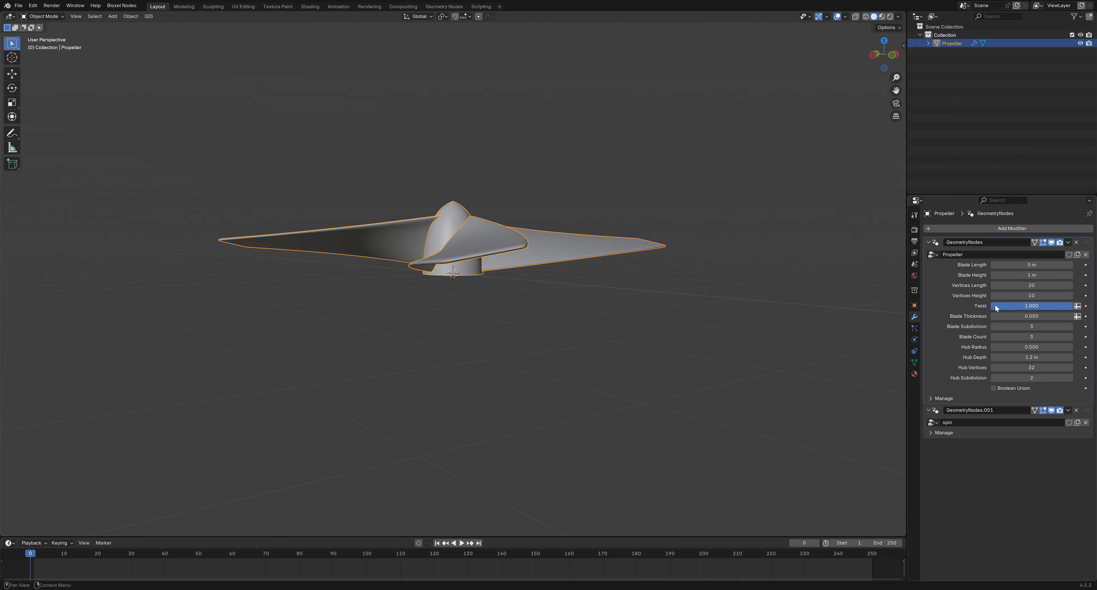
{"action": "middle_click_drag", "start_coordinate": [874, 331], "coordinate": [760, 394]}
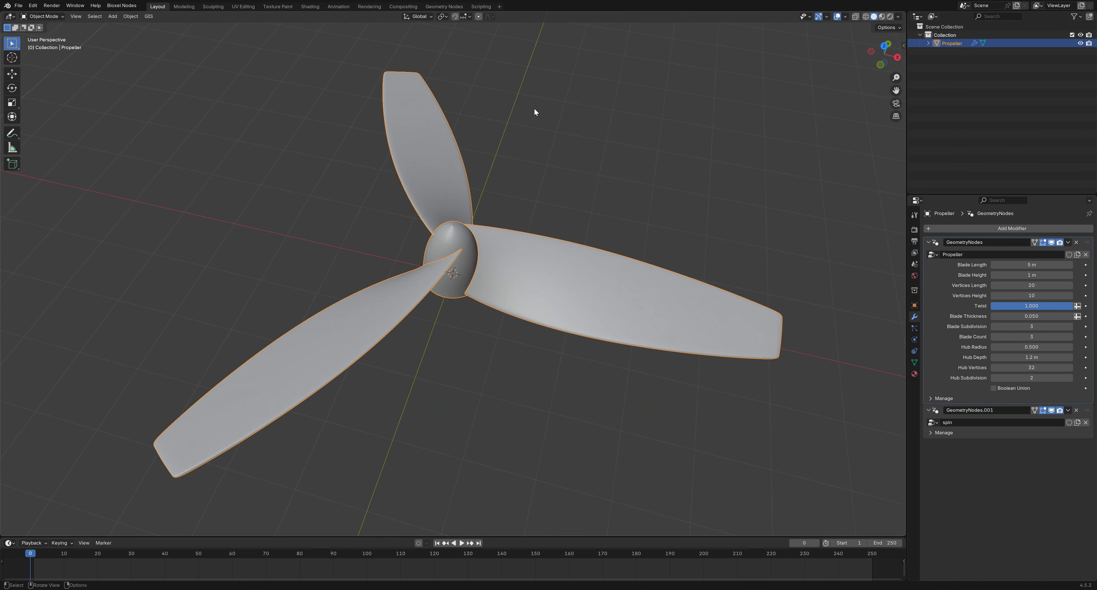
{"action": "left_click", "coordinate": [444, 7]}
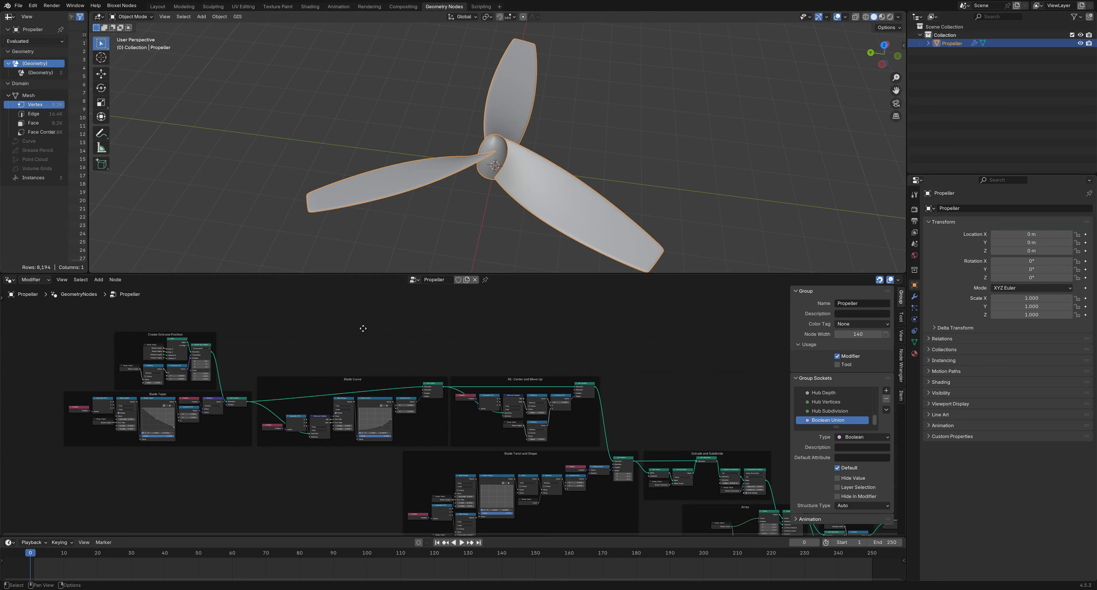
Preview the plain grid, then the rotated and offset grid, from the Create Grid and Position frame
{"action": "middle_click_drag", "start_coordinate": [363, 328], "coordinate": [666, 338]}
{"action": "scroll", "coordinate": [562, 337], "scroll_direction": "up", "scroll_amount": 15}
{"action": "middle_click_drag", "start_coordinate": [555, 337], "coordinate": [444, 465]}
{"action": "scroll", "coordinate": [456, 413], "scroll_direction": "up", "scroll_amount": 1}
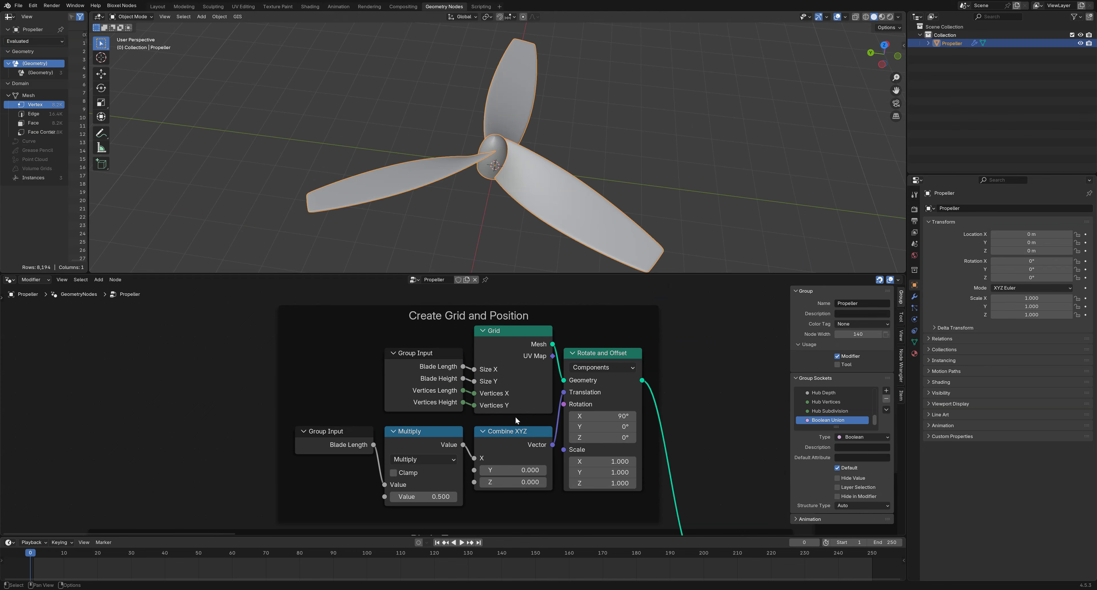
{"action": "scroll", "coordinate": [515, 416], "scroll_direction": "down", "scroll_amount": 2}
{"action": "middle_click_drag", "start_coordinate": [559, 489], "coordinate": [527, 324]}
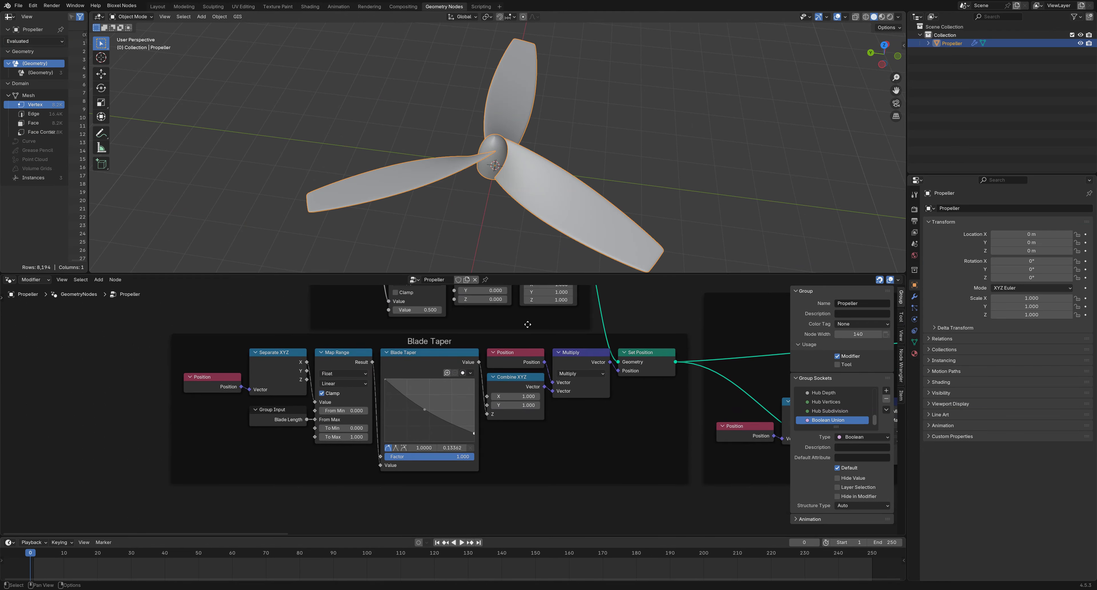
{"action": "middle_click_drag", "start_coordinate": [622, 404], "coordinate": [601, 513]}
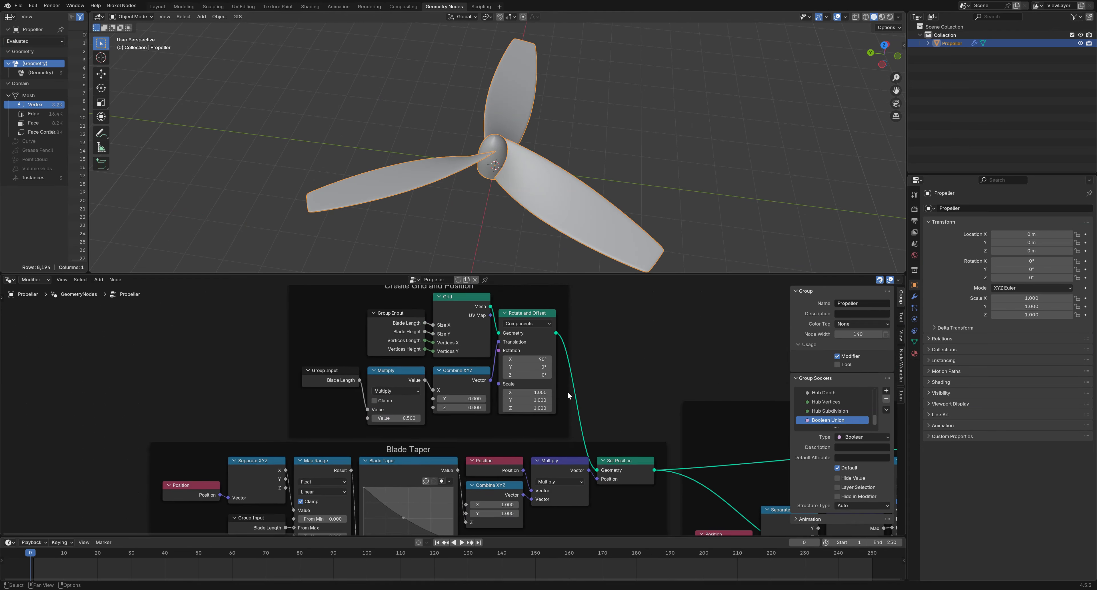
{"action": "left_click", "coordinate": [467, 296], "text": "ctrl+shift"}
{"action": "middle_click_drag", "start_coordinate": [549, 215], "coordinate": [507, 230]}
{"action": "left_click", "coordinate": [540, 313], "text": "ctrl+shift"}
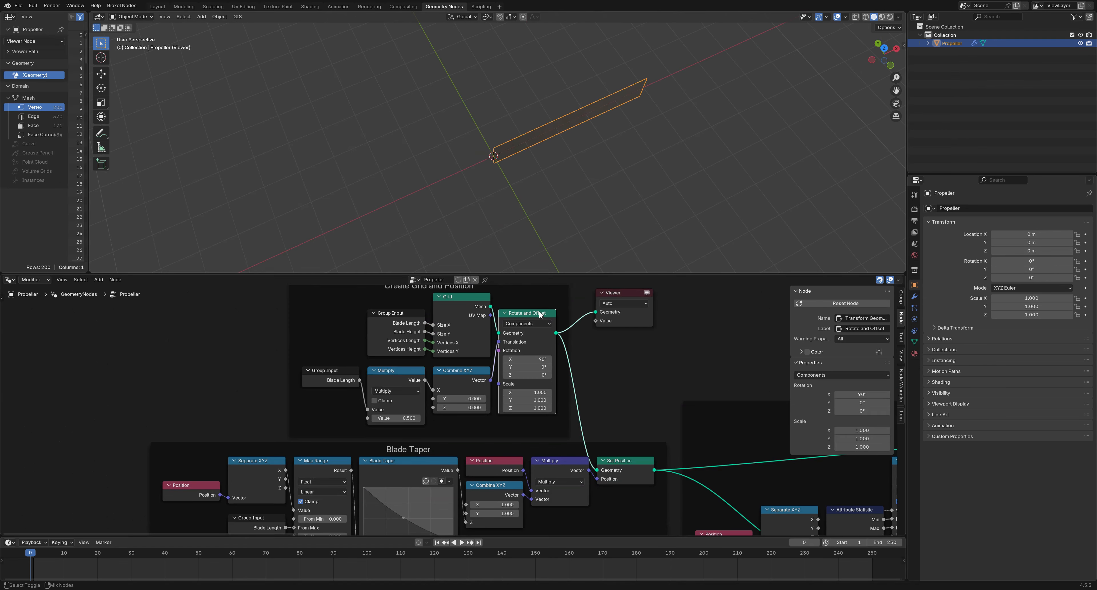
{"action": "middle_click_drag", "start_coordinate": [644, 227], "coordinate": [605, 176]}
Preview the blade after Blade Taper and after Blade Curve, orbiting to inspect its shape
{"action": "left_click", "coordinate": [631, 461], "text": "ctrl+shift"}
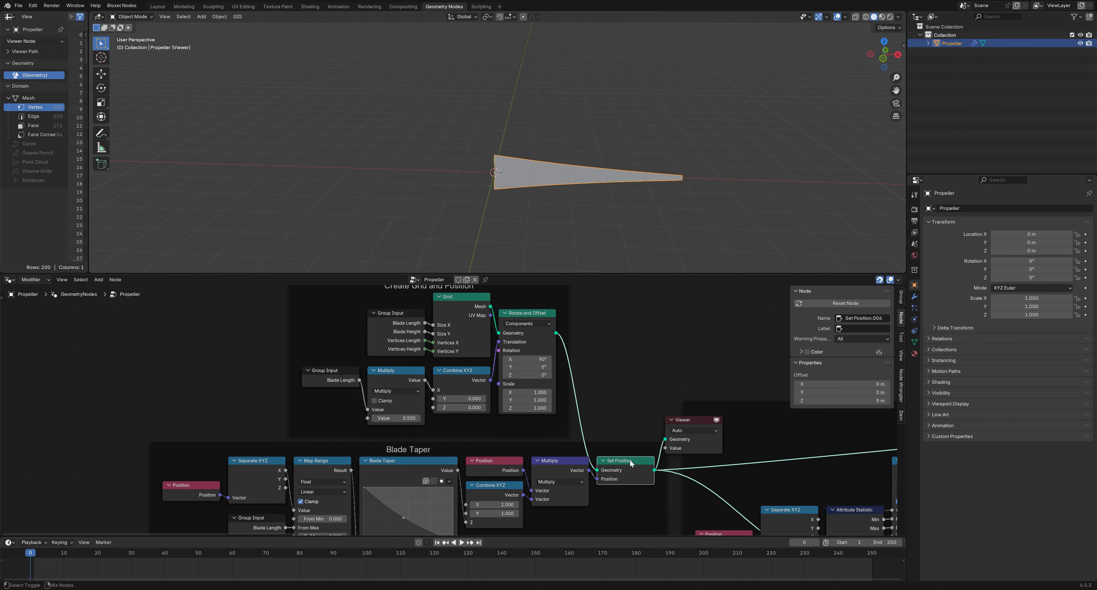
{"action": "middle_click_drag", "start_coordinate": [605, 337], "coordinate": [585, 474]}
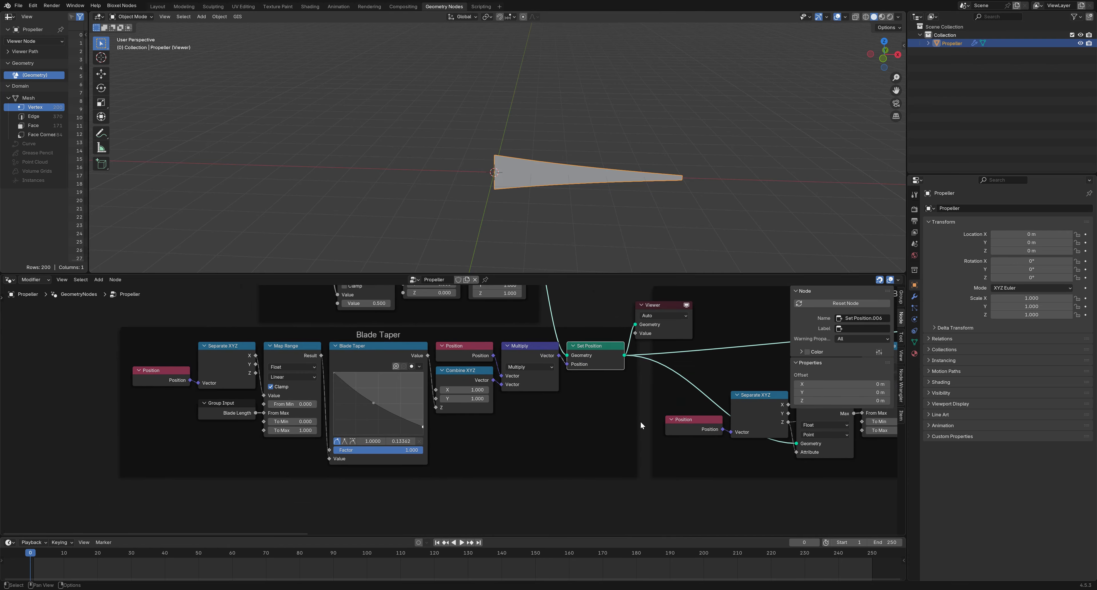
{"action": "middle_click_drag", "start_coordinate": [641, 425], "coordinate": [579, 343]}
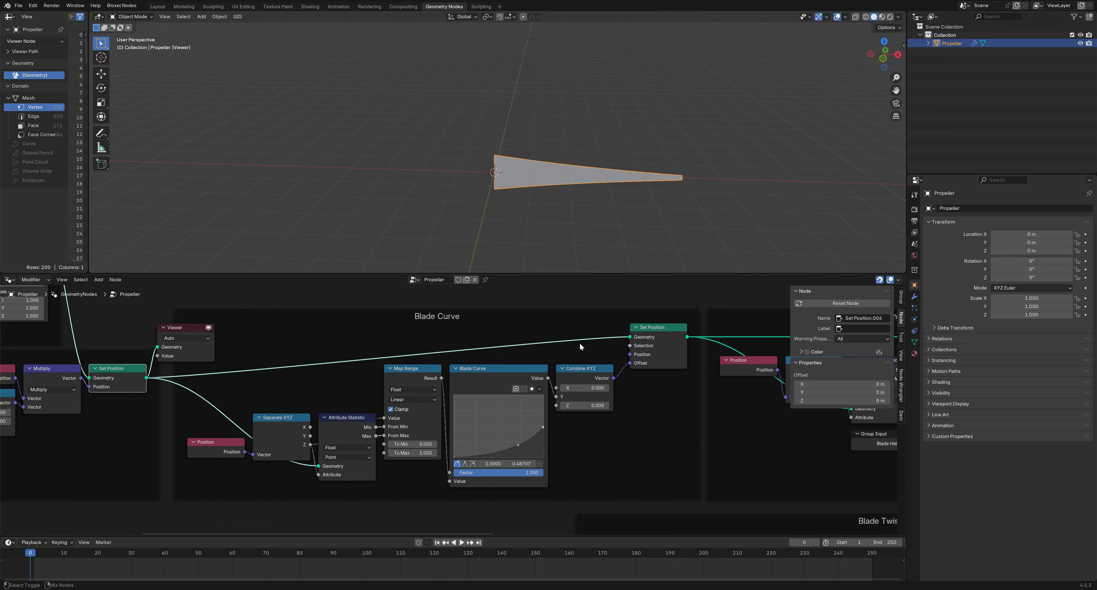
{"action": "left_click", "coordinate": [664, 328], "text": "ctrl+shift"}
{"action": "middle_click_drag", "start_coordinate": [655, 219], "coordinate": [549, 202]}
{"action": "middle_click_drag", "start_coordinate": [676, 407], "coordinate": [340, 413]}
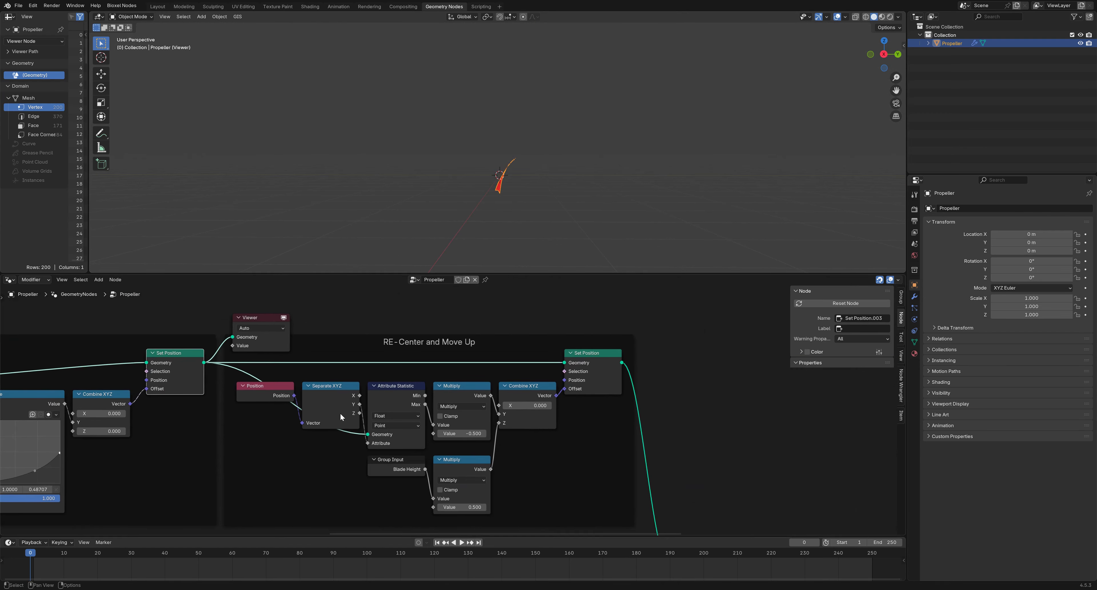
{"action": "middle_click_drag", "start_coordinate": [522, 212], "coordinate": [572, 218]}
Preview the re-centered, raised blade and then the twisted blade from Blade Twist and Shape
{"action": "left_click", "coordinate": [602, 358], "text": "ctrl+shift"}
{"action": "middle_click_drag", "start_coordinate": [657, 437], "coordinate": [514, 277]}
{"action": "middle_click_drag", "start_coordinate": [544, 531], "coordinate": [688, 462]}
{"action": "left_click", "coordinate": [721, 324], "text": "ctrl+shift"}
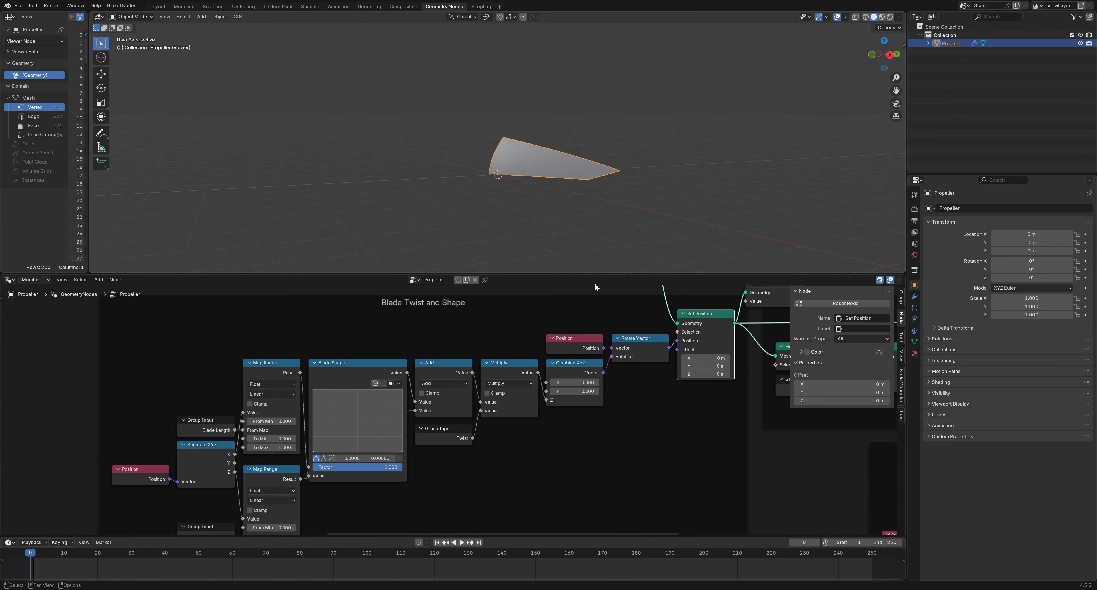
{"action": "middle_click_drag", "start_coordinate": [598, 260], "coordinate": [598, 231]}
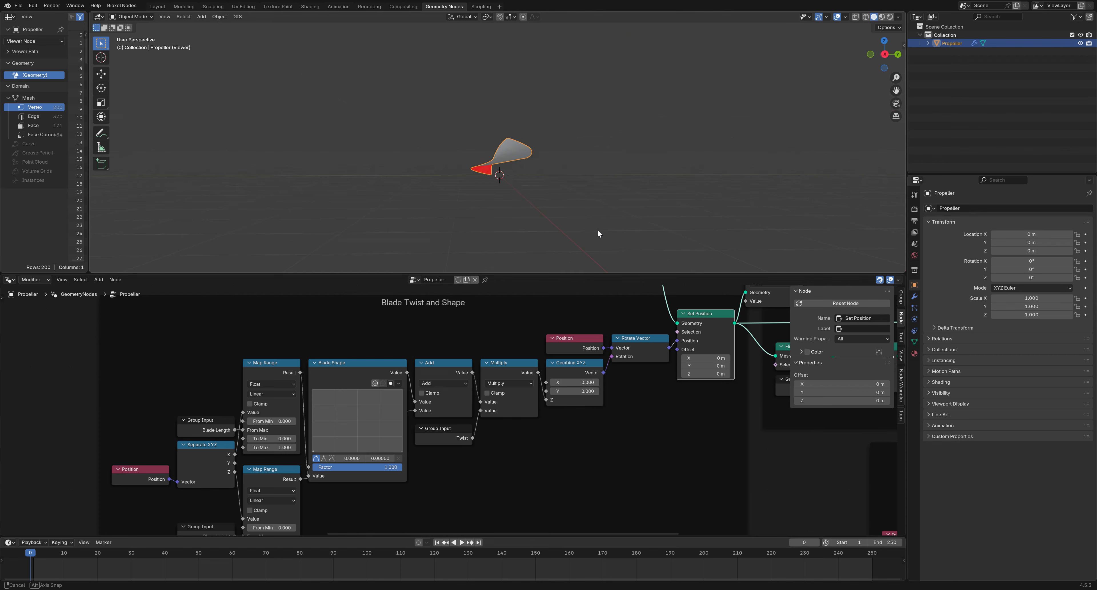
Preview the extruded, subdivided blade and then the three arrayed blades
{"action": "middle_click_drag", "start_coordinate": [703, 389], "coordinate": [284, 424]}
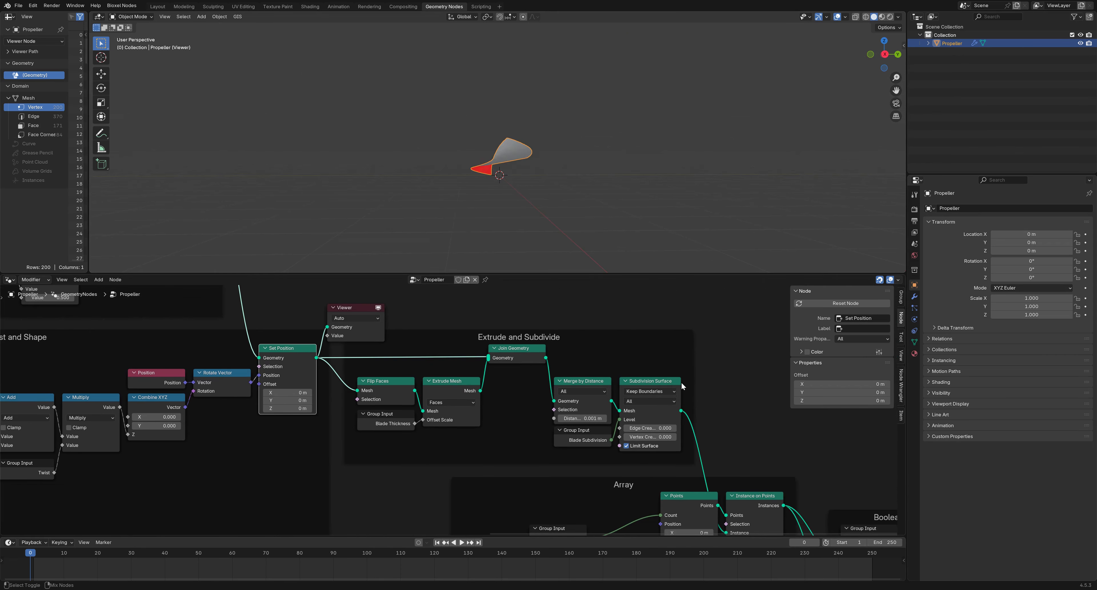
{"action": "left_click", "coordinate": [671, 384], "text": "ctrl+shift"}
{"action": "mouse_move", "coordinate": [631, 234]}
{"action": "middle_mouse_down"}
{"action": "mouse_move", "coordinate": [602, 227]}
{"action": "mouse_move", "coordinate": [641, 231]}
{"action": "middle_mouse_up"}
{"action": "middle_click_drag", "start_coordinate": [630, 480], "coordinate": [530, 337]}
{"action": "left_click", "coordinate": [658, 352], "text": "ctrl+shift"}
{"action": "middle_click_drag", "start_coordinate": [644, 259], "coordinate": [553, 33]}
Preview the hub alone, then the final Switch output propeller, and open File > New
{"action": "scroll", "coordinate": [587, 120], "scroll_direction": "down", "scroll_amount": 5}
{"action": "scroll", "coordinate": [588, 119], "scroll_direction": "up", "scroll_amount": 1}
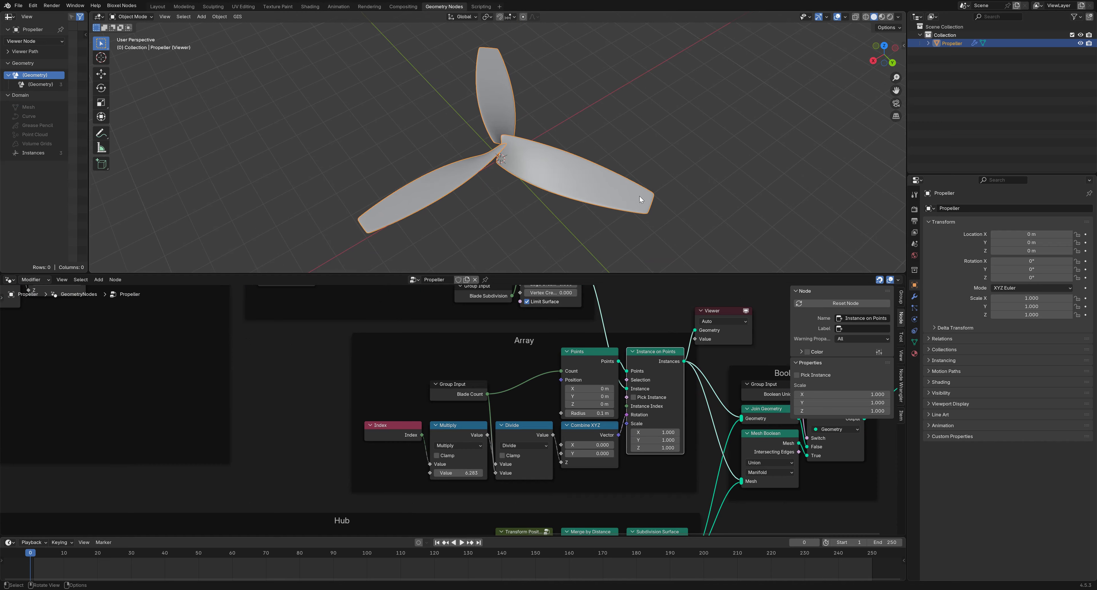
{"action": "scroll", "coordinate": [675, 431], "scroll_direction": "up", "scroll_amount": 1}
{"action": "middle_click_drag", "start_coordinate": [675, 431], "coordinate": [561, 390]}
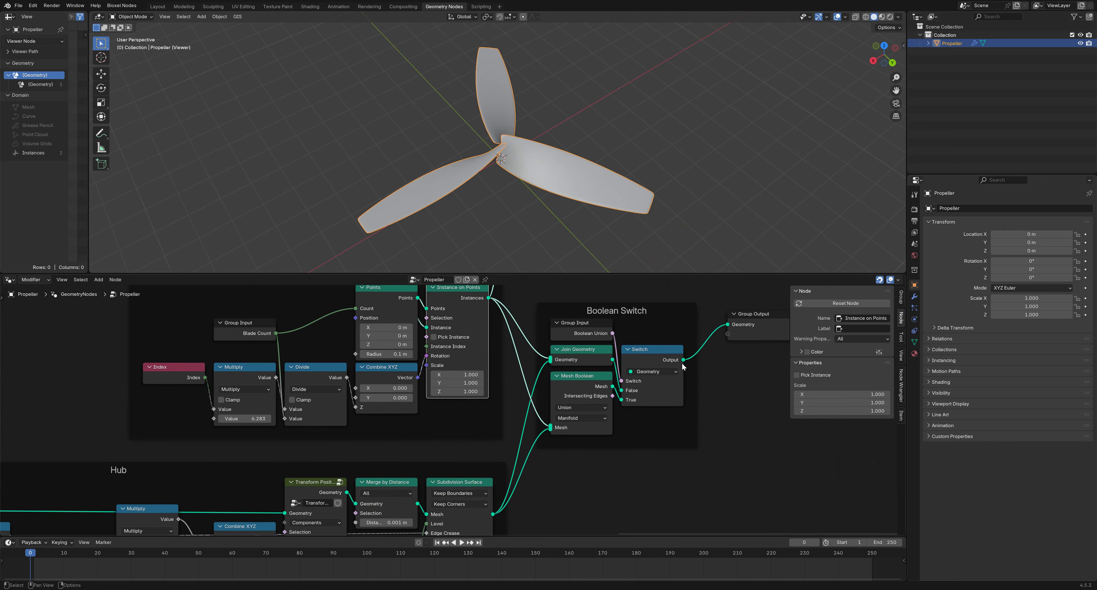
{"action": "left_click", "coordinate": [477, 488], "text": "ctrl+shift"}
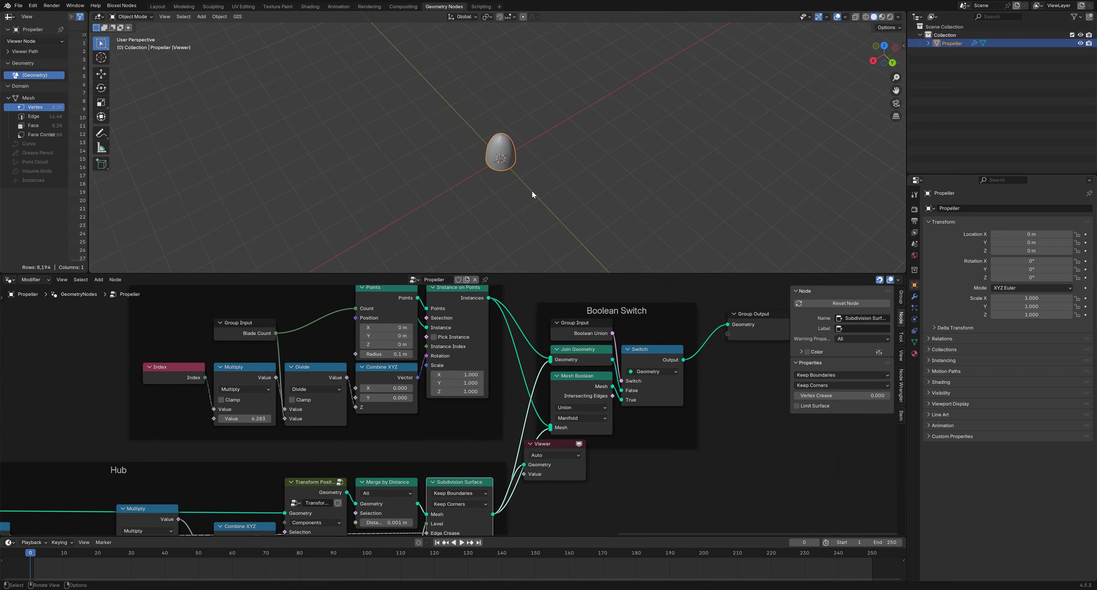
{"action": "scroll", "coordinate": [532, 194], "scroll_direction": "up", "scroll_amount": 5}
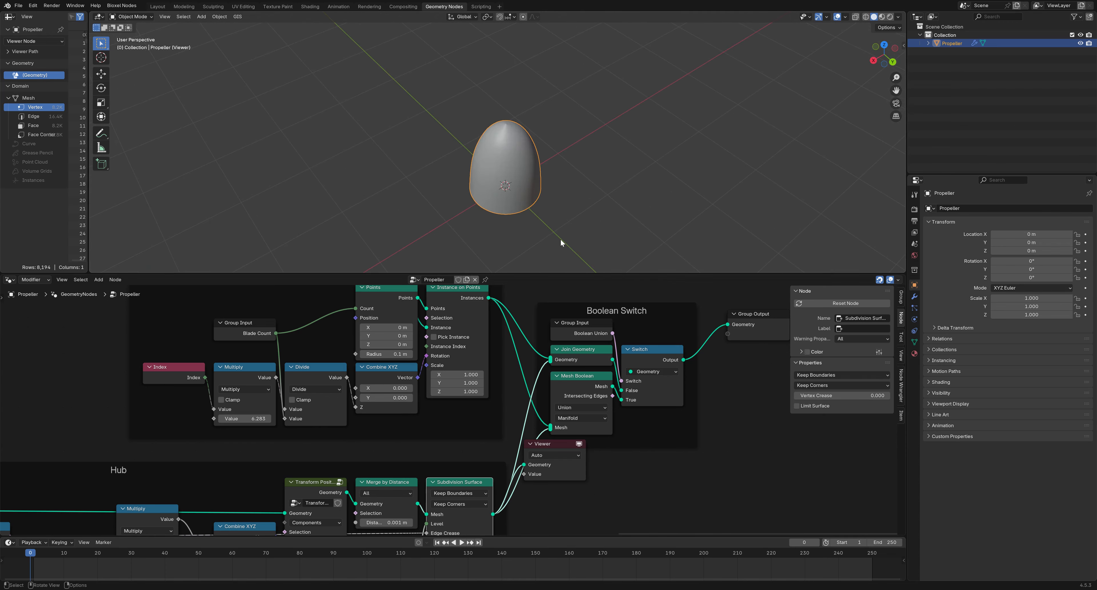
{"action": "left_click", "coordinate": [652, 375], "text": "ctrl+shift"}
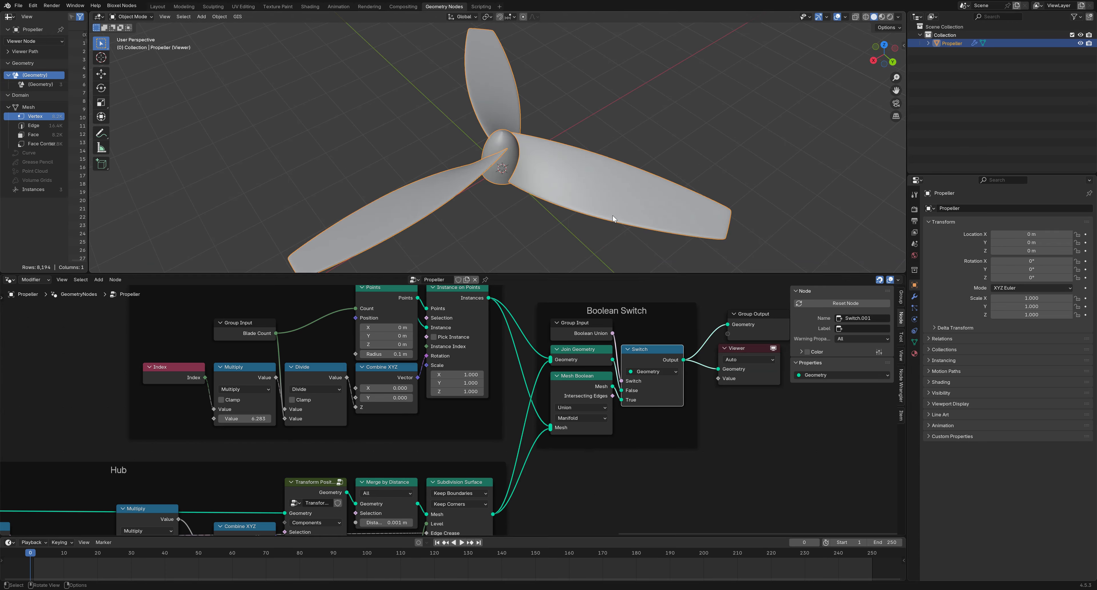
{"action": "scroll", "coordinate": [613, 216], "scroll_direction": "down", "scroll_amount": 1}
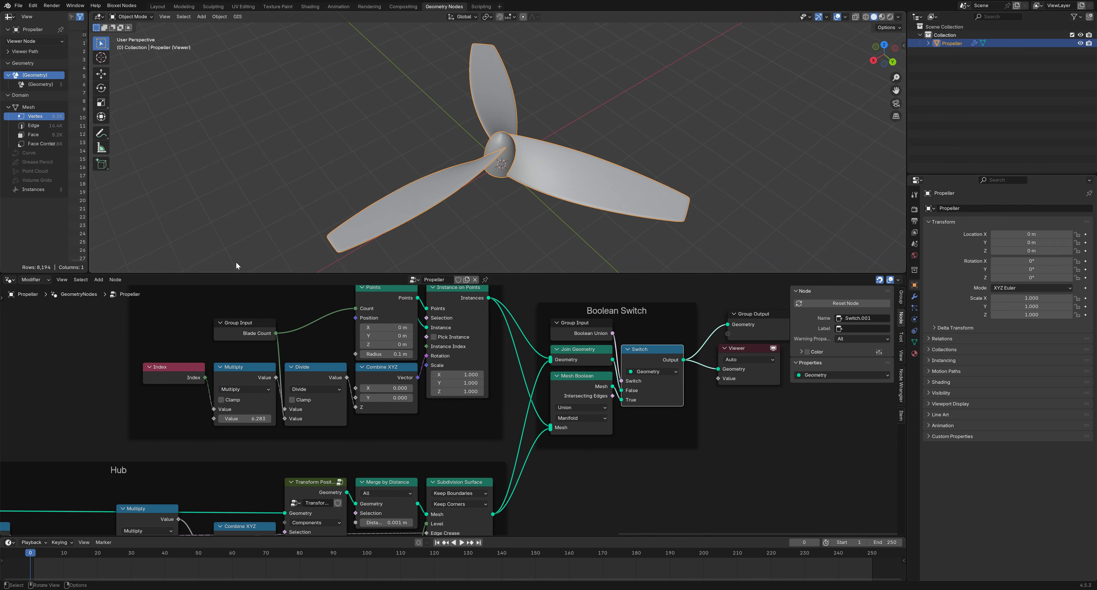
{"action": "left_click", "coordinate": [14, 6]}
Start a new General file, discarding the unsaved propeller changes
{"action": "mouse_move", "coordinate": [25, 16]}
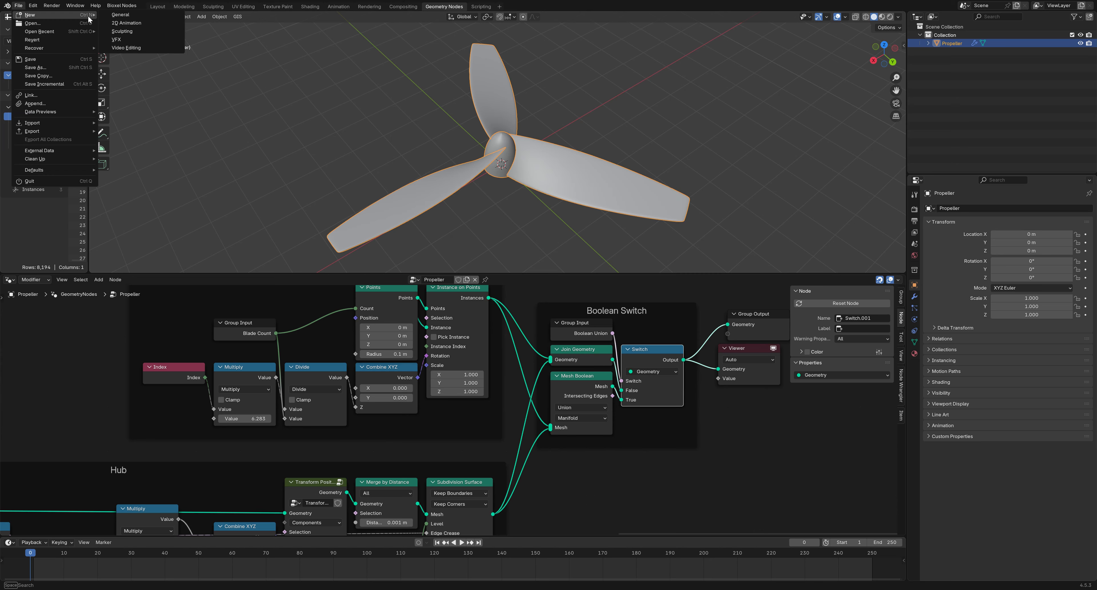
{"action": "left_click", "coordinate": [132, 19]}
{"action": "left_click", "coordinate": [558, 307]}
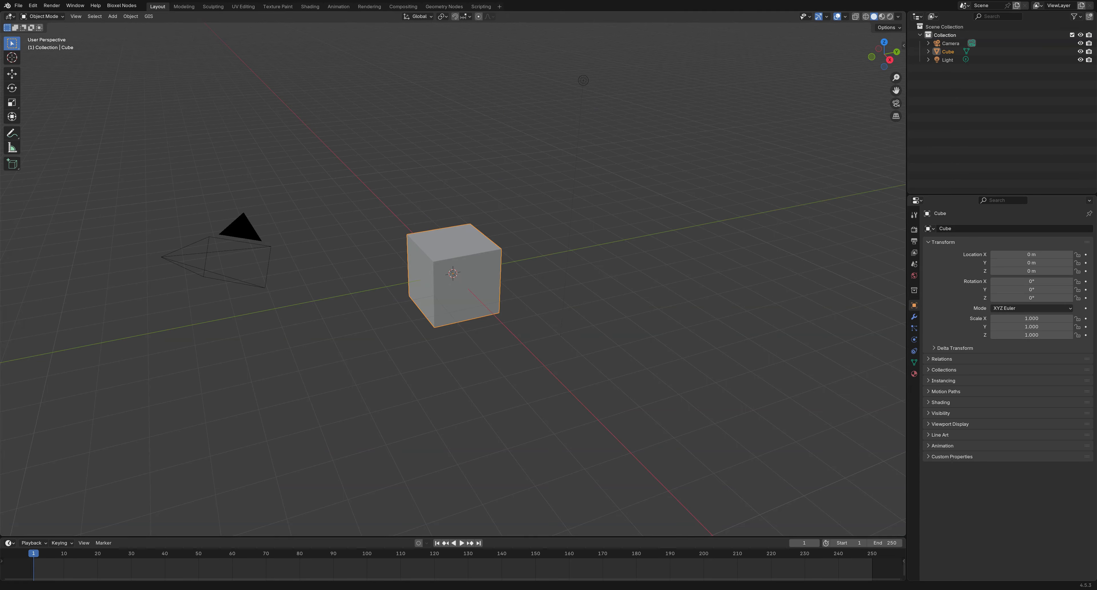
Create a new Geometry Nodes tree on the cube and delete its Group Input node
{"action": "left_click", "coordinate": [444, 6]}
{"action": "scroll", "coordinate": [463, 200], "scroll_direction": "down", "scroll_amount": 2}
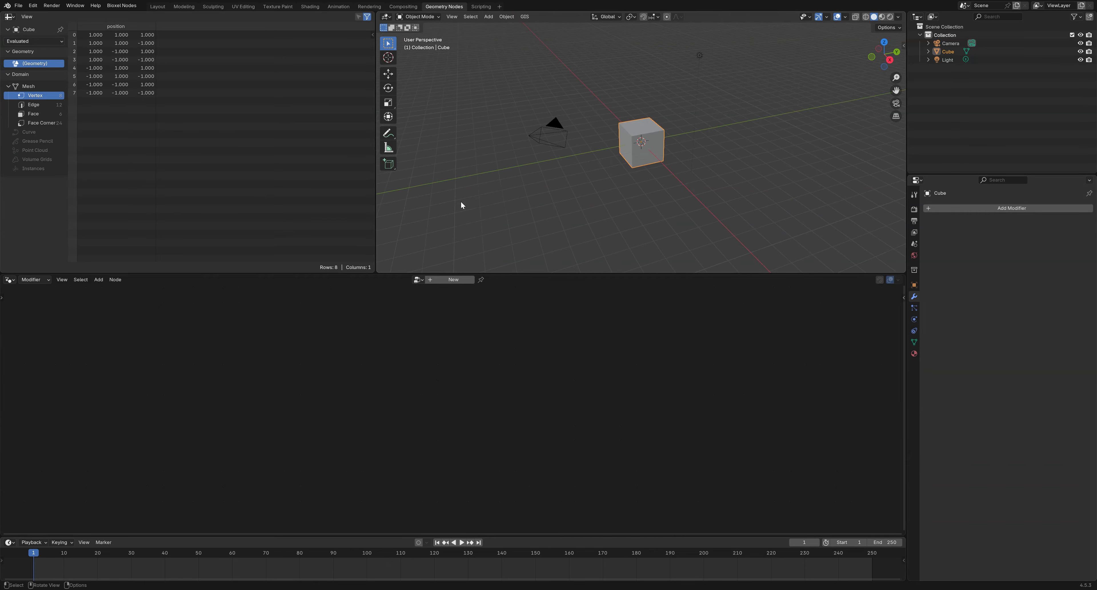
{"action": "left_click", "coordinate": [451, 280]}
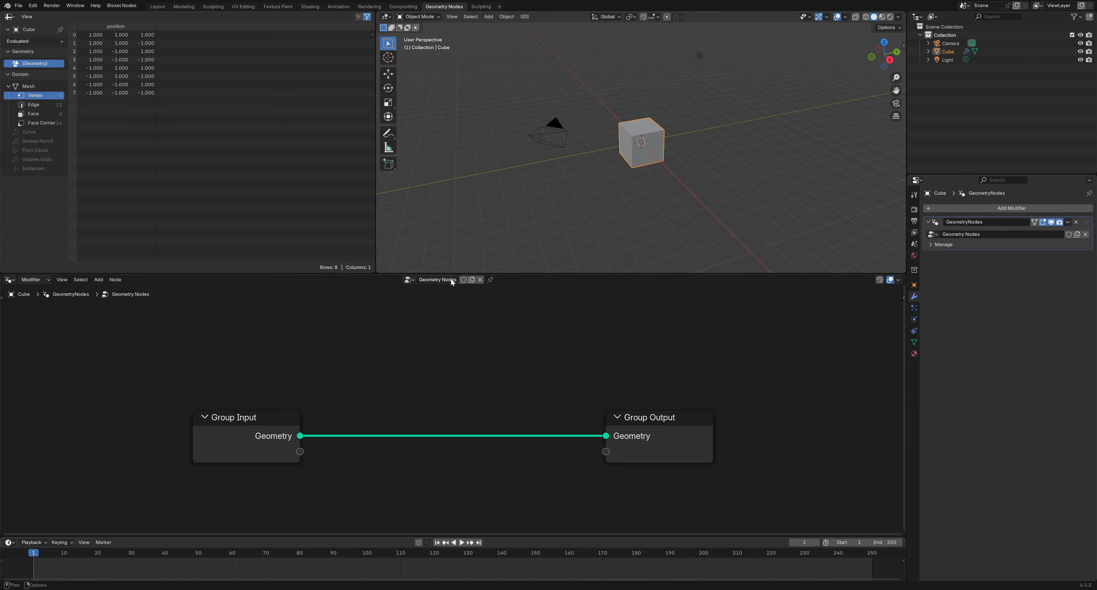
{"action": "left_click", "coordinate": [265, 436]}
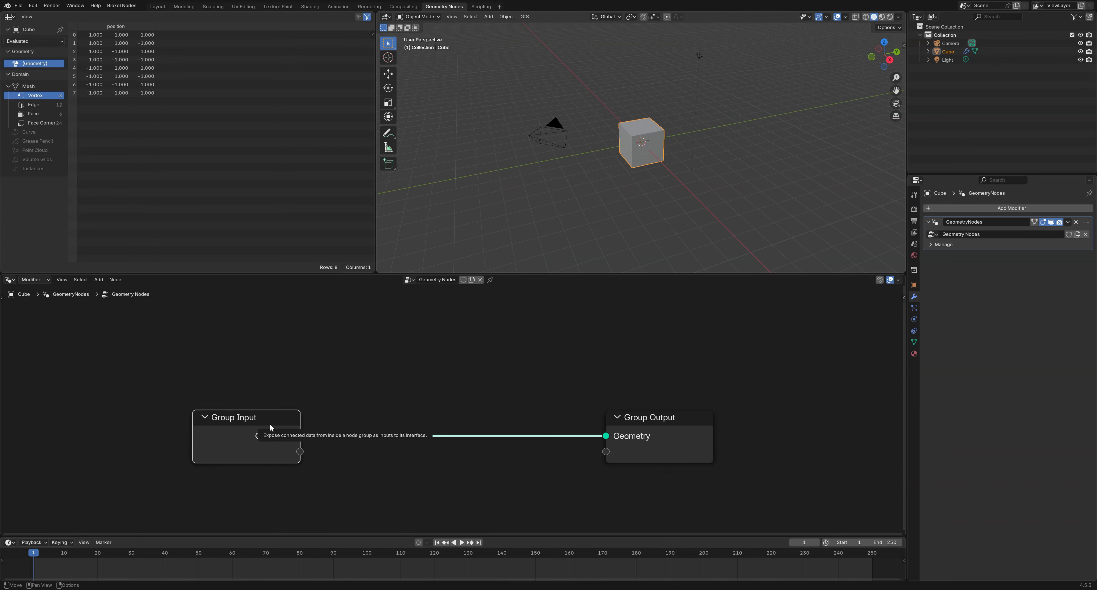
{"action": "key", "text": "x"}
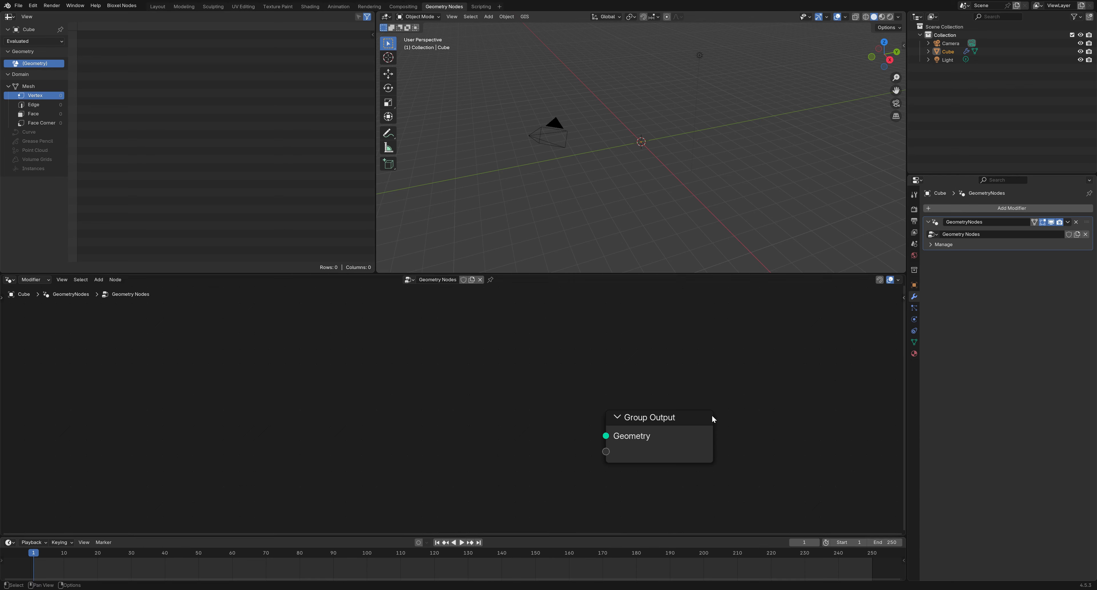
Add a Grid mesh primitive node to the node editor
{"action": "right_click", "coordinate": [319, 400]}
{"action": "mouse_move", "coordinate": [319, 396]}
{"action": "mouse_move", "coordinate": [426, 246]}
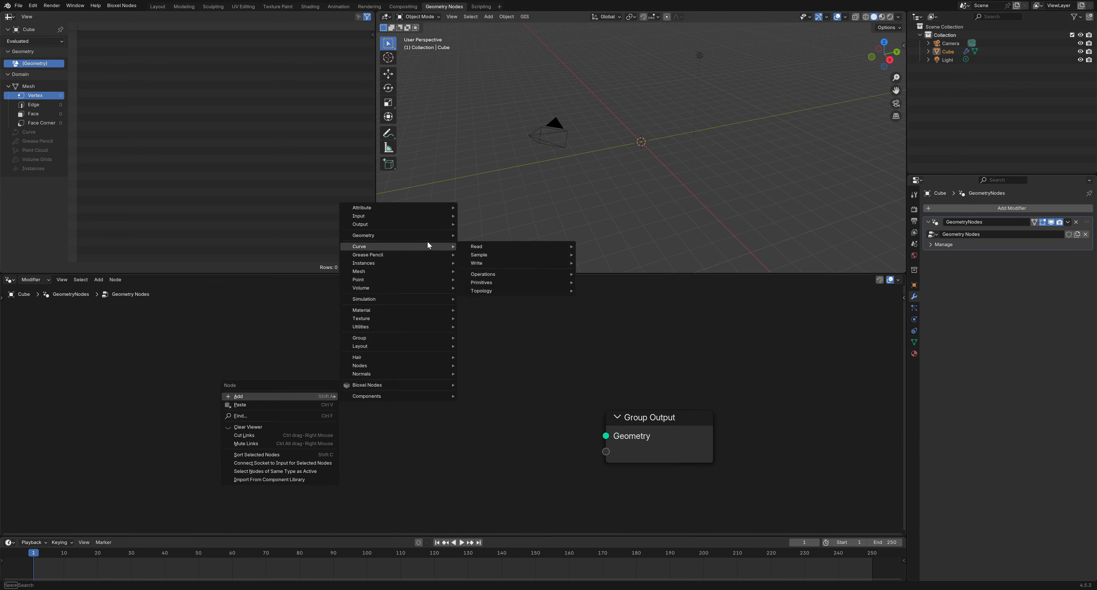
{"action": "mouse_move", "coordinate": [418, 268]}
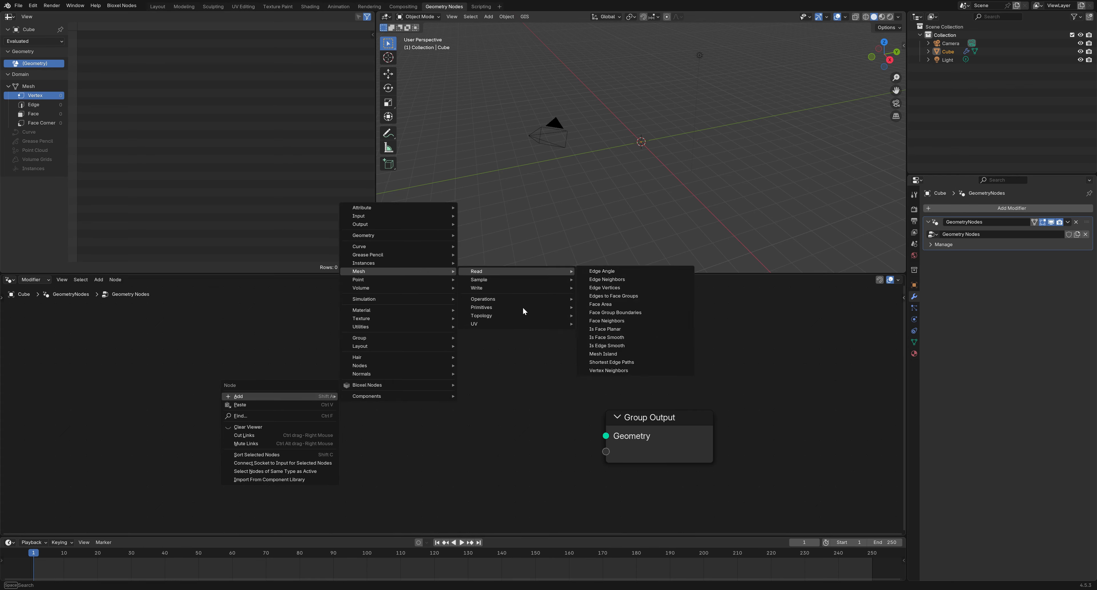
{"action": "mouse_move", "coordinate": [523, 307]}
{"action": "left_click", "coordinate": [612, 331]}
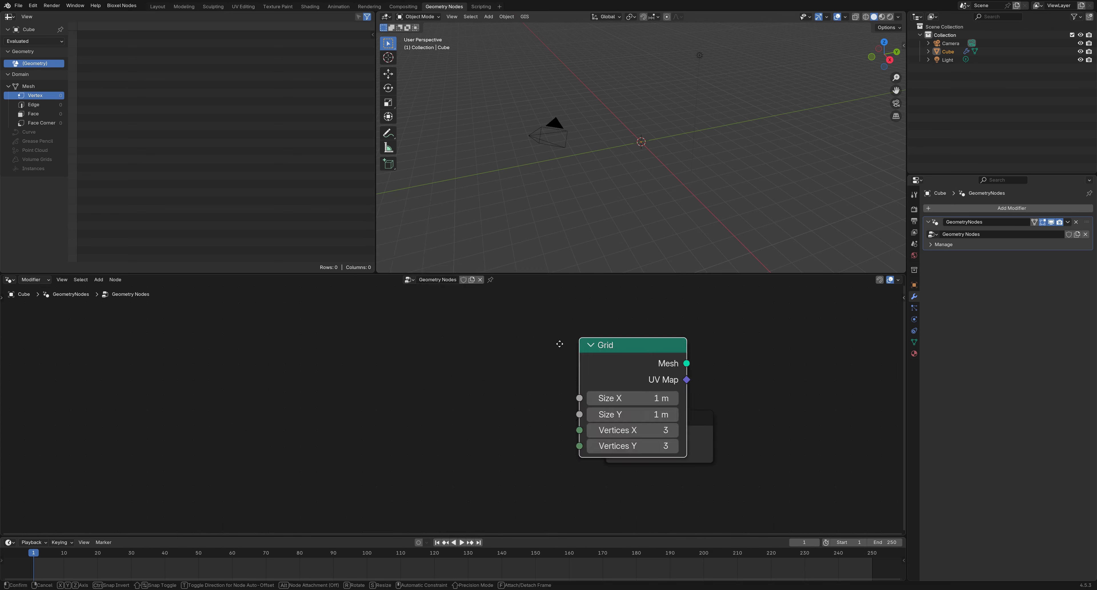
{"action": "left_click", "coordinate": [265, 350]}
{"action": "middle_click_drag", "start_coordinate": [448, 414], "coordinate": [585, 406]}
Add a Group Input node and link it to Grid's Size X, Size Y, Vertices X and Vertices Y
{"action": "right_click", "coordinate": [257, 389]}
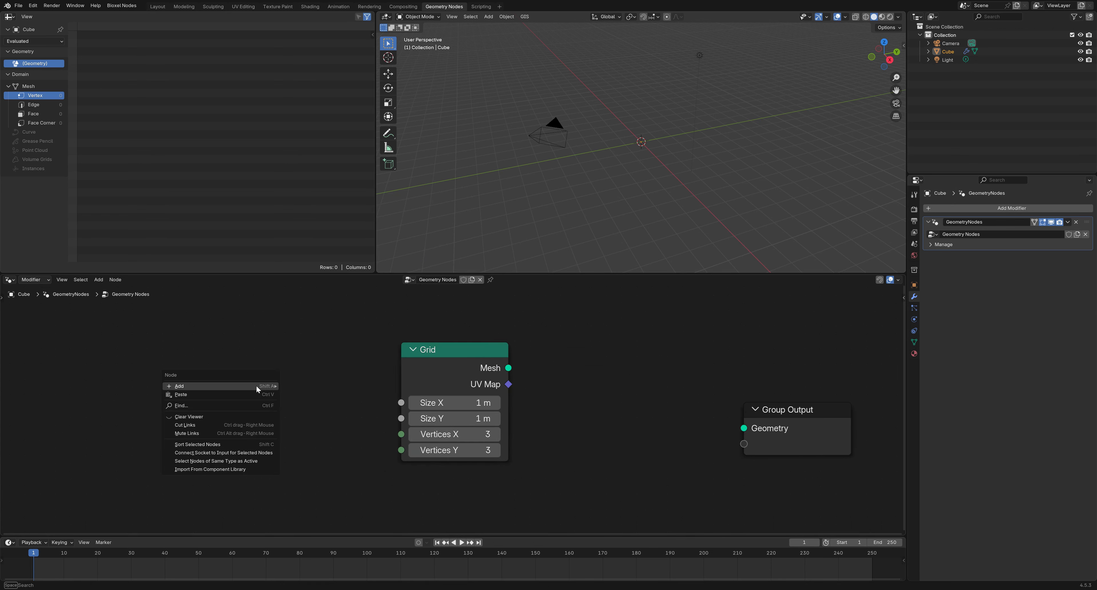
{"action": "mouse_move", "coordinate": [257, 388]}
{"action": "mouse_move", "coordinate": [388, 224]}
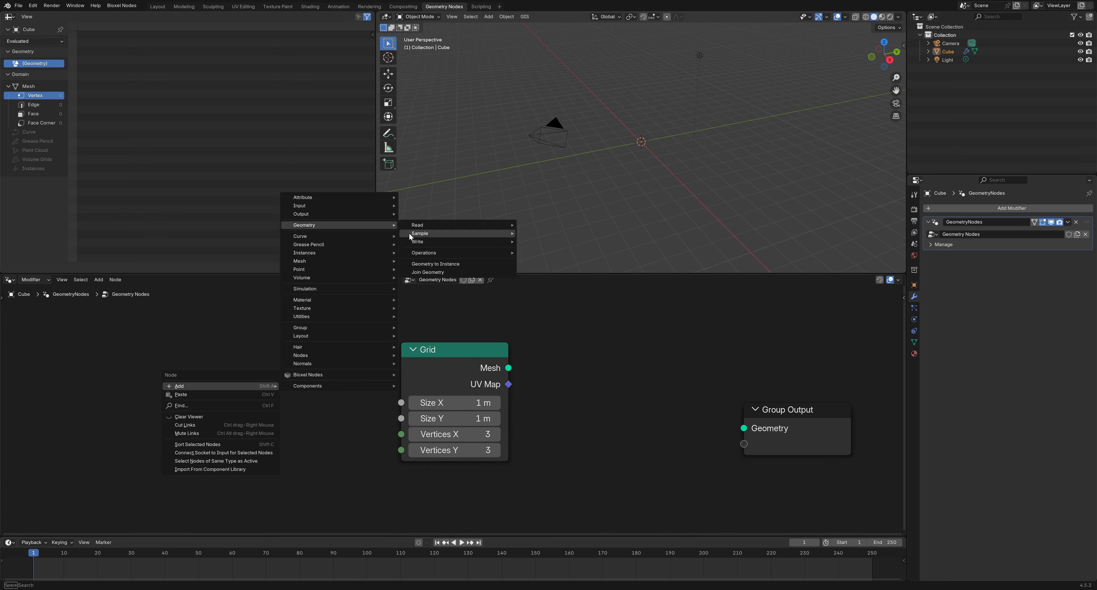
{"action": "mouse_move", "coordinate": [353, 205]}
{"action": "mouse_move", "coordinate": [447, 221]}
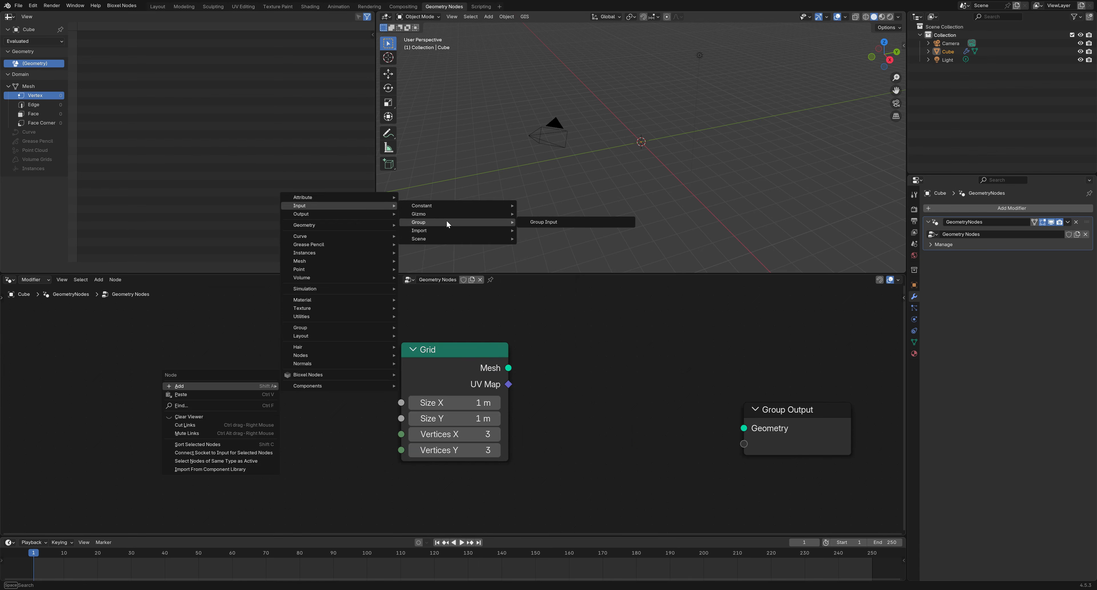
{"action": "left_click", "coordinate": [543, 222]}
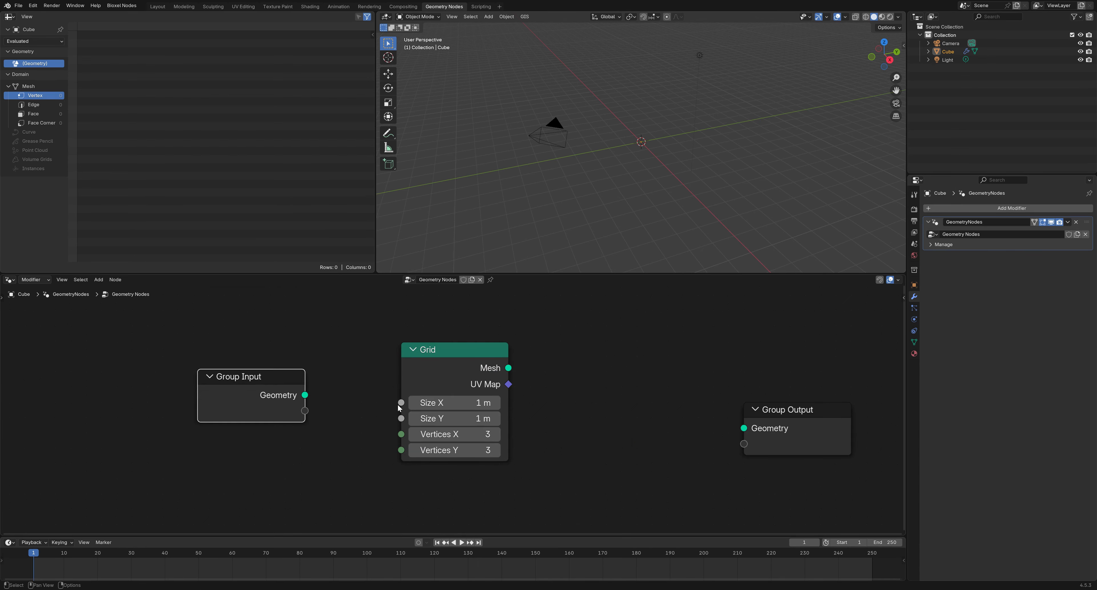
{"action": "left_click_drag", "start_coordinate": [401, 403], "coordinate": [306, 427]}
{"action": "left_click_drag", "start_coordinate": [401, 434], "coordinate": [306, 461]}
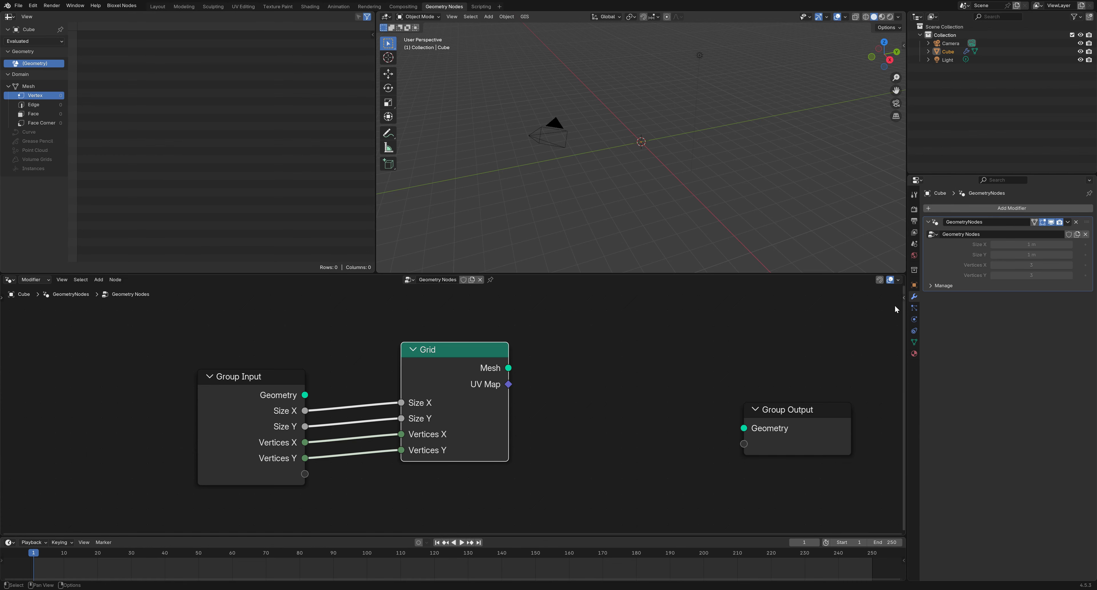
Connect Grid's Mesh to Group Output and remove the extra Geometry input socket
{"action": "key", "text": "n"}
{"action": "left_click_drag", "start_coordinate": [788, 410], "coordinate": [683, 392]}
{"action": "left_click_drag", "start_coordinate": [509, 369], "coordinate": [639, 410]}
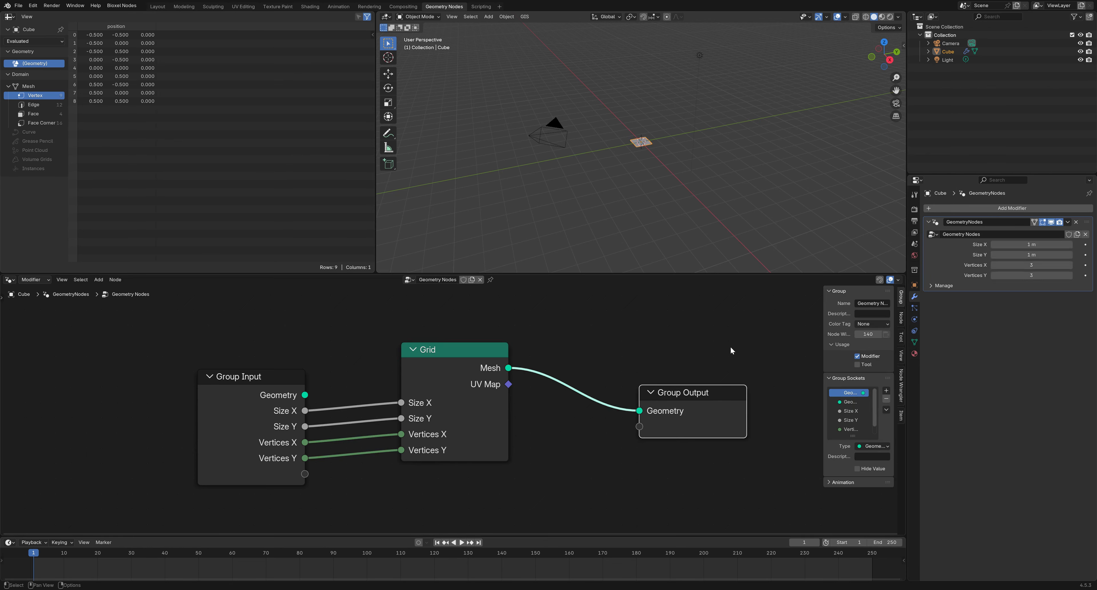
{"action": "left_click_drag", "start_coordinate": [823, 345], "coordinate": [758, 357]}
{"action": "middle_click_drag", "start_coordinate": [758, 356], "coordinate": [705, 360]}
{"action": "left_click", "coordinate": [823, 403]}
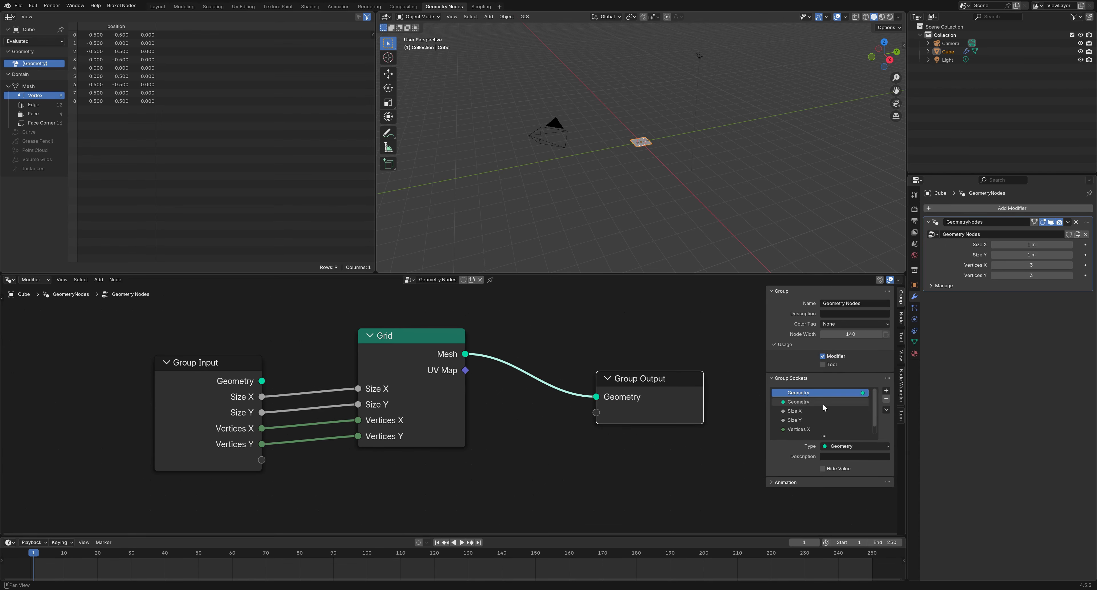
{"action": "left_click", "coordinate": [886, 399]}
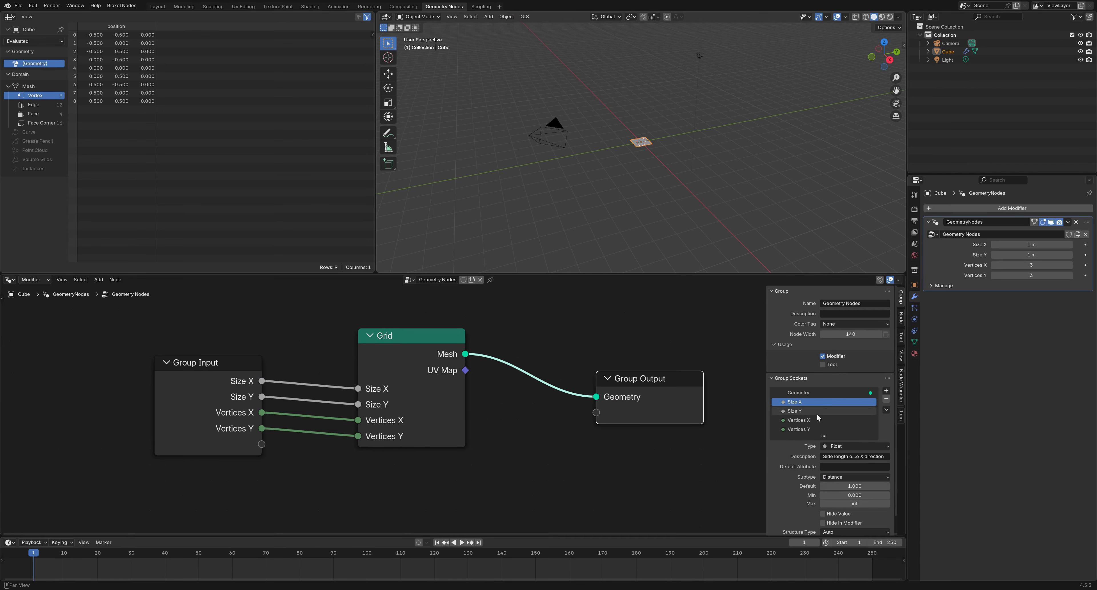
Rename the Size X and Size Y inputs to Length and Height
{"action": "double_click", "coordinate": [803, 405]}
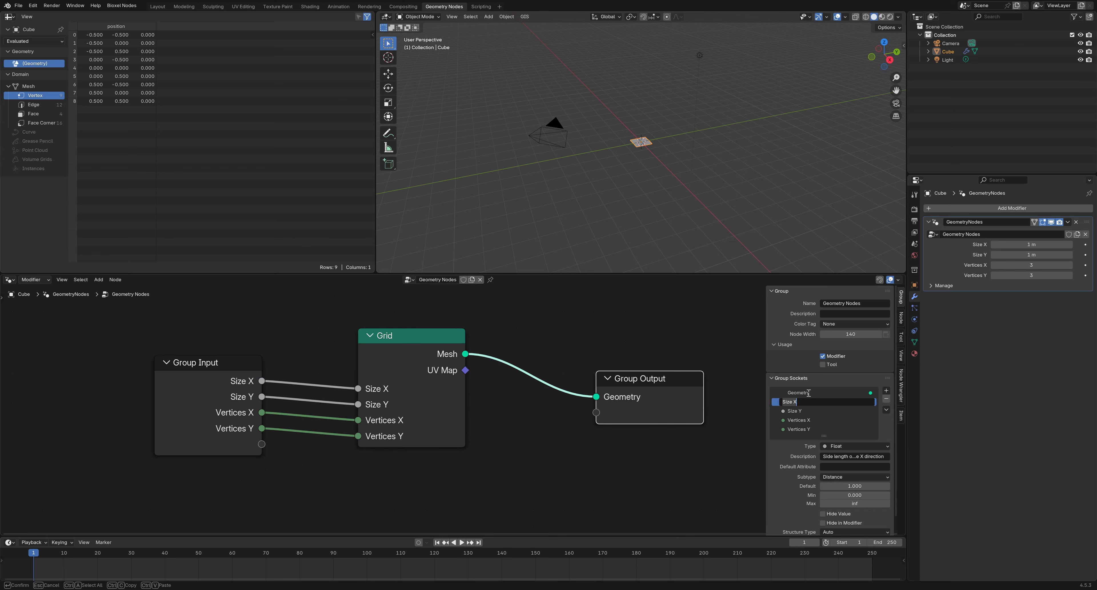
{"action": "type", "text": "Length"}
{"action": "key", "text": "Return"}
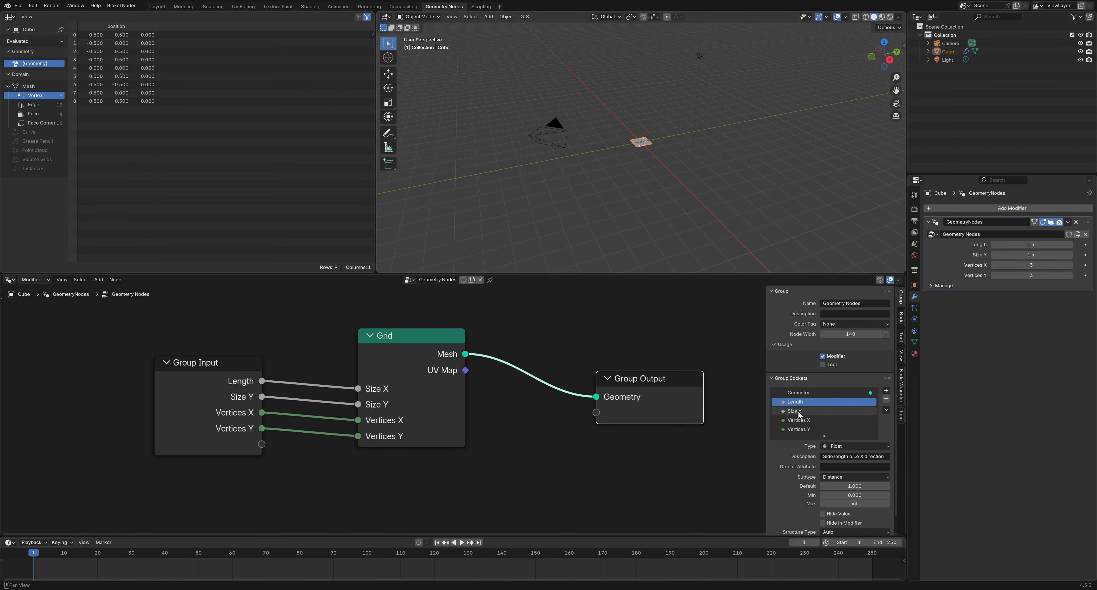
{"action": "double_click", "coordinate": [811, 411]}
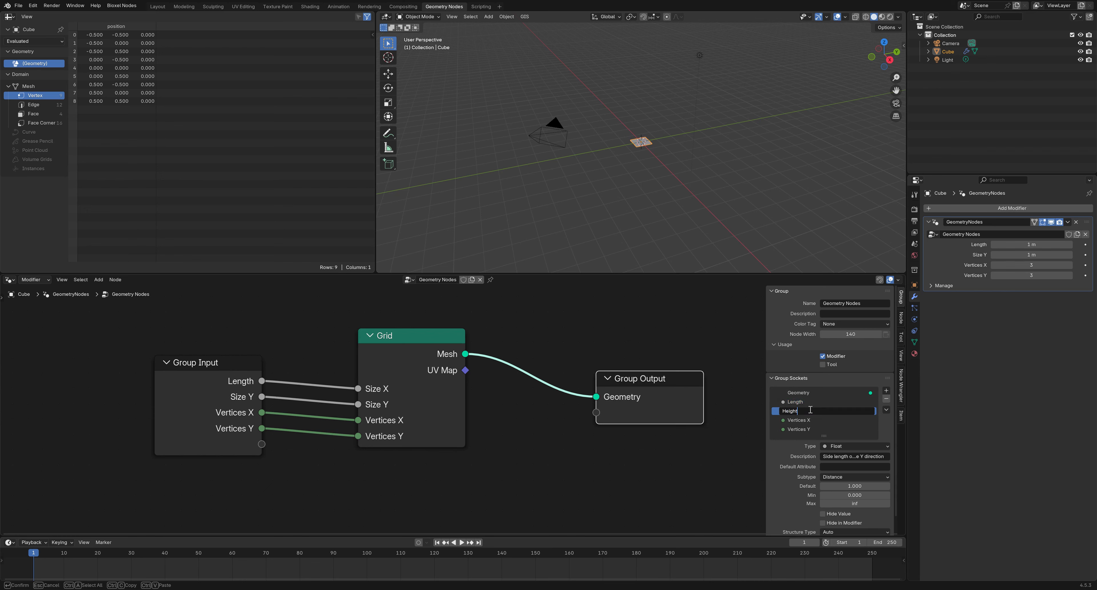
{"action": "key", "text": "Return"}
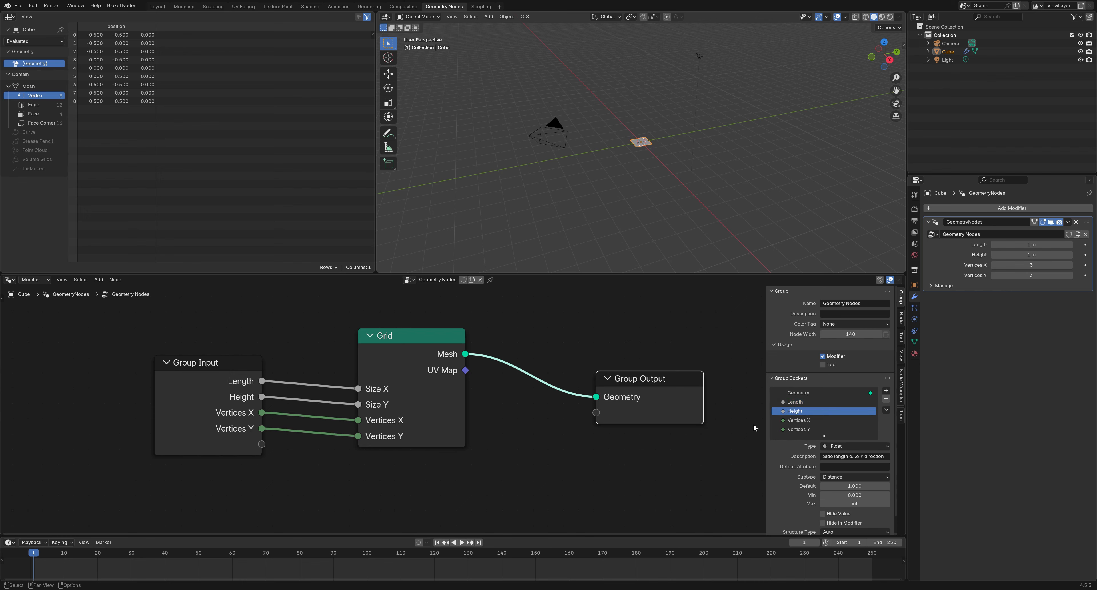
Rename the Vertices X and Vertices Y inputs to Vertices Length and Vertices Height
{"action": "double_click", "coordinate": [813, 421]}
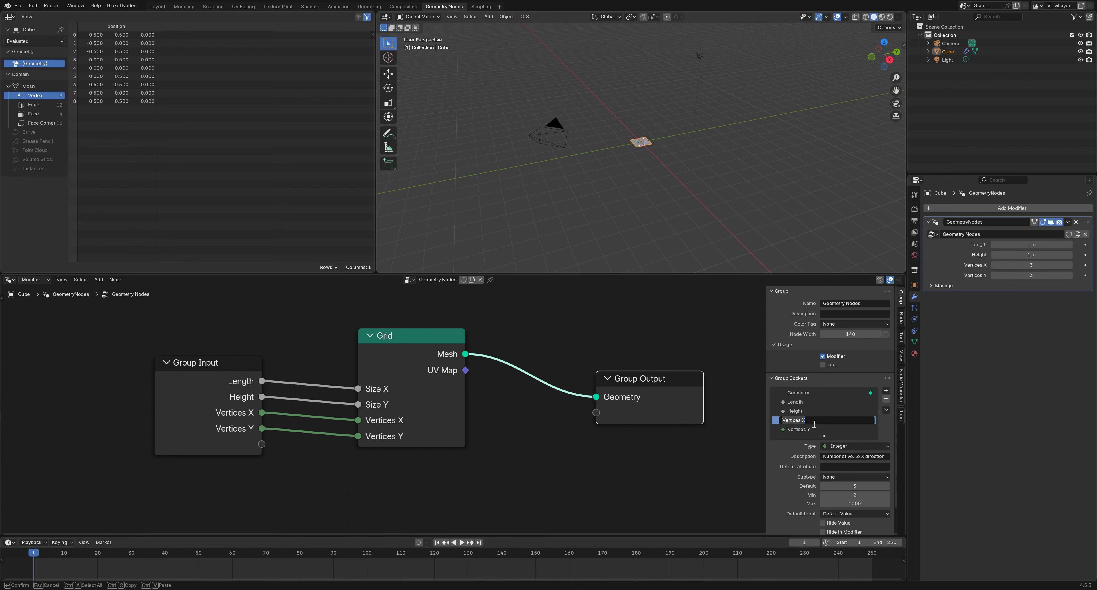
{"action": "left_click", "coordinate": [814, 423]}
{"action": "type", "text": "Length"}
{"action": "key", "text": "Return"}
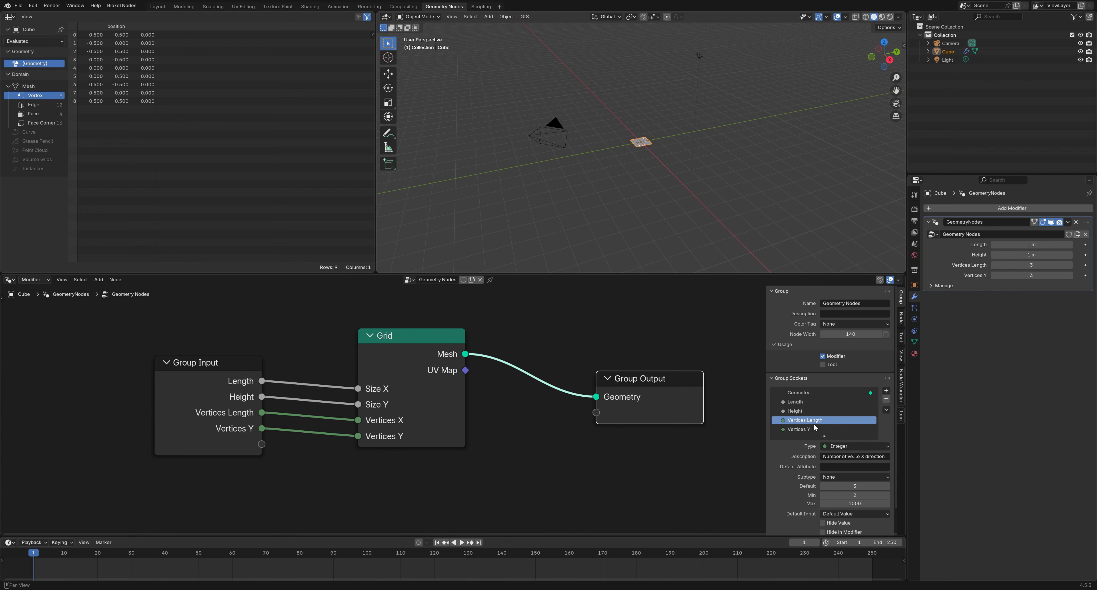
{"action": "left_click", "coordinate": [816, 429]}
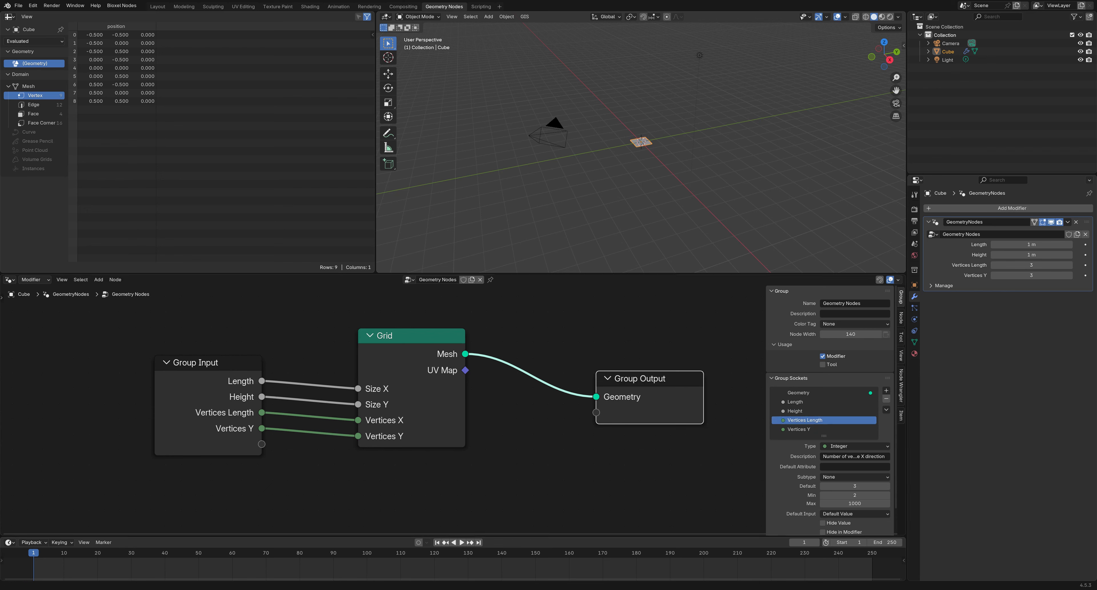
{"action": "double_click", "coordinate": [823, 432]}
{"action": "left_click", "coordinate": [823, 431]}
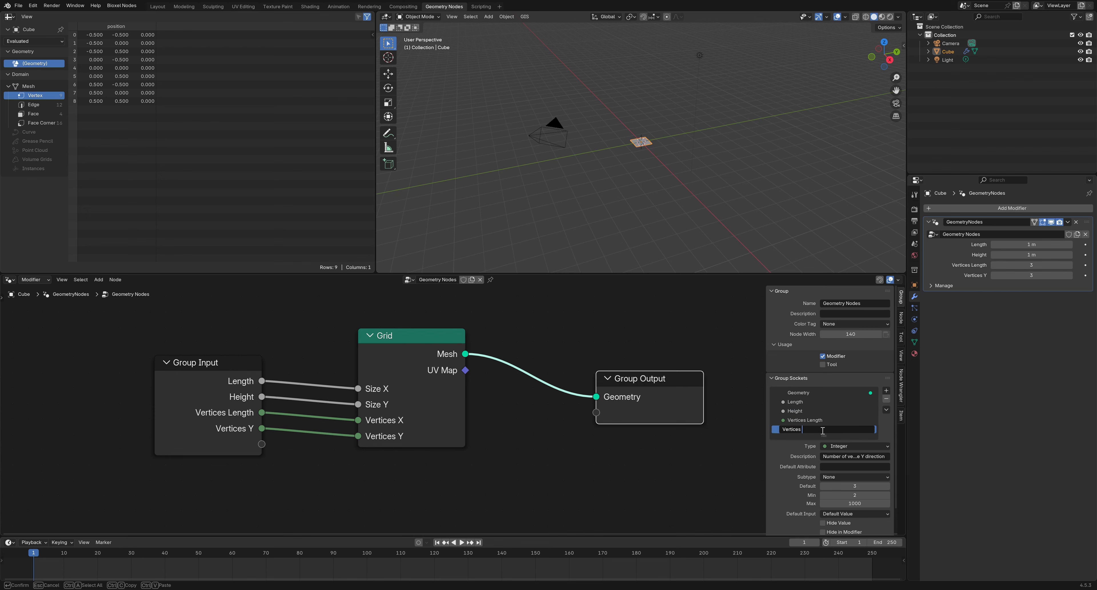
{"action": "key", "text": "Return"}
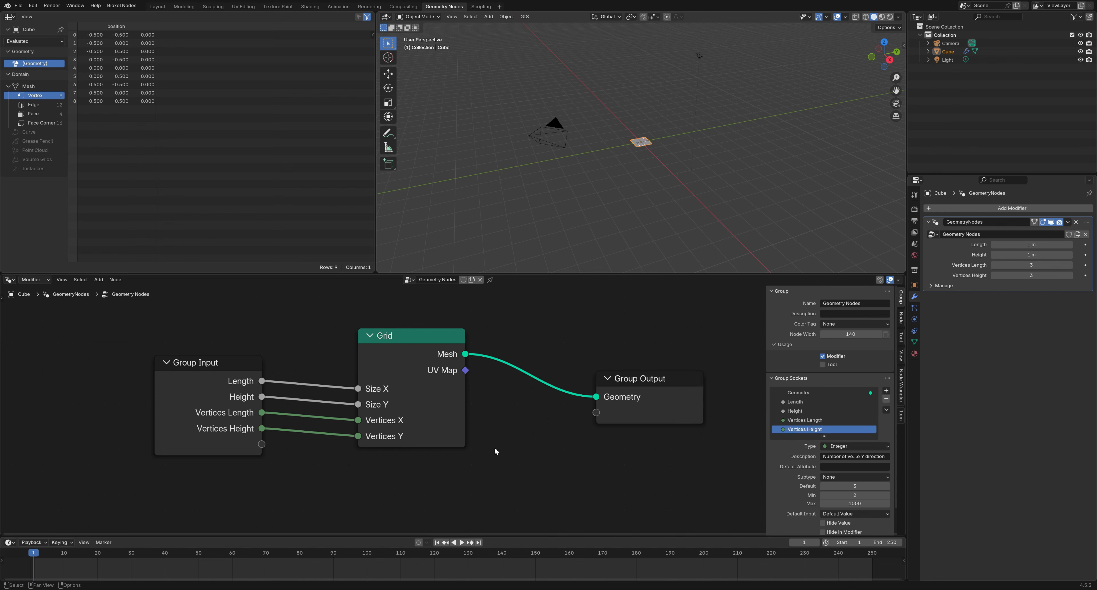
Shift the Group Input and Grid nodes together to the left
{"action": "scroll", "coordinate": [496, 438], "scroll_direction": "down", "scroll_amount": 2}
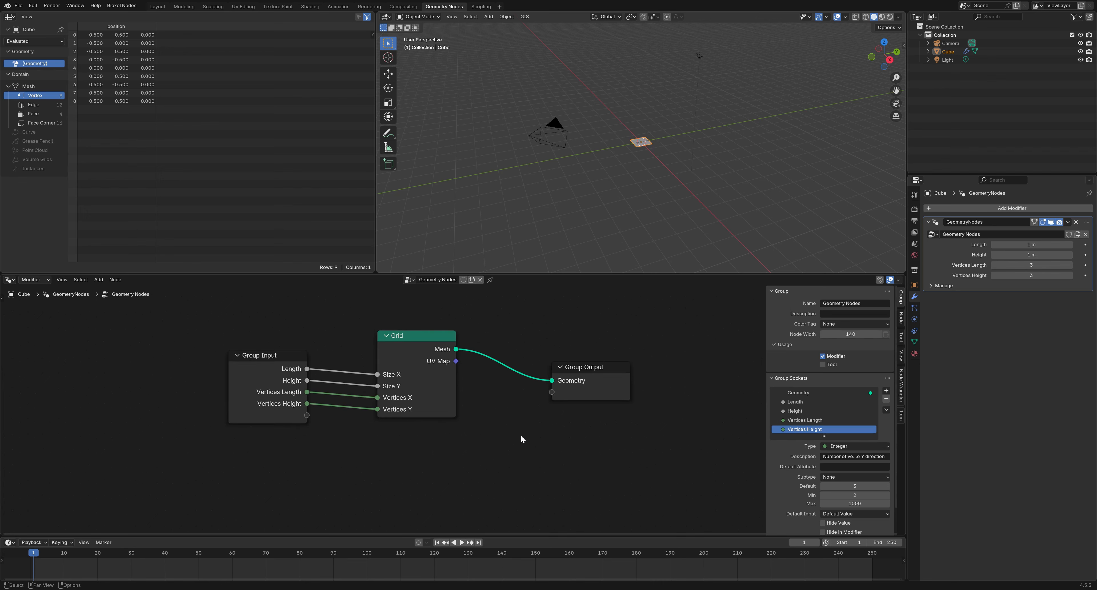
{"action": "left_click_drag", "start_coordinate": [447, 471], "coordinate": [257, 372]}
{"action": "left_click_drag", "start_coordinate": [434, 351], "coordinate": [364, 351]}
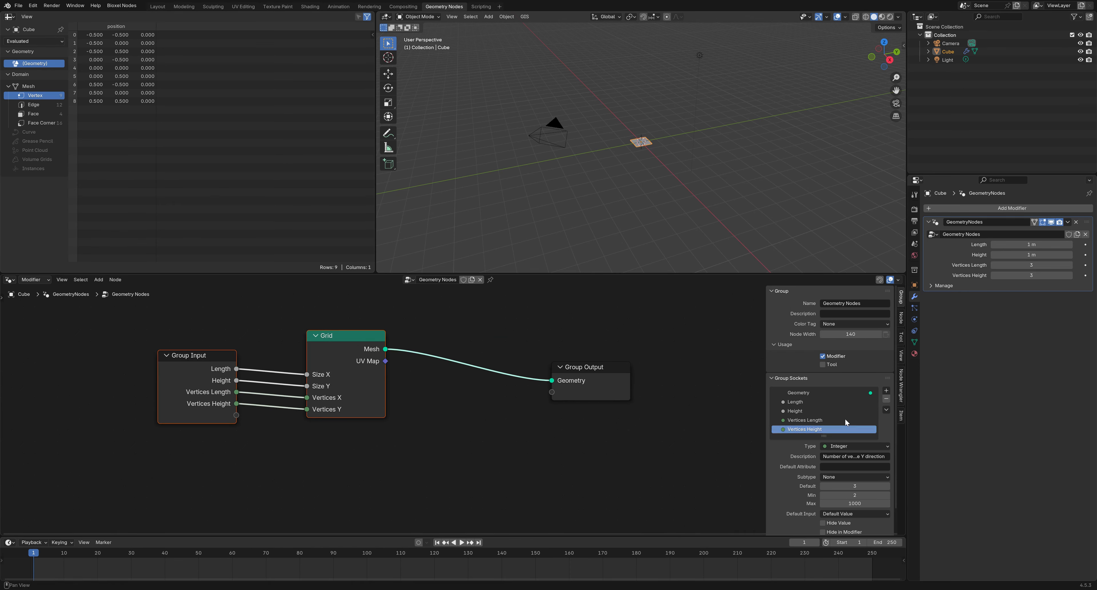
Set the modifier's Length to 5 m
{"action": "left_click", "coordinate": [1021, 245]}
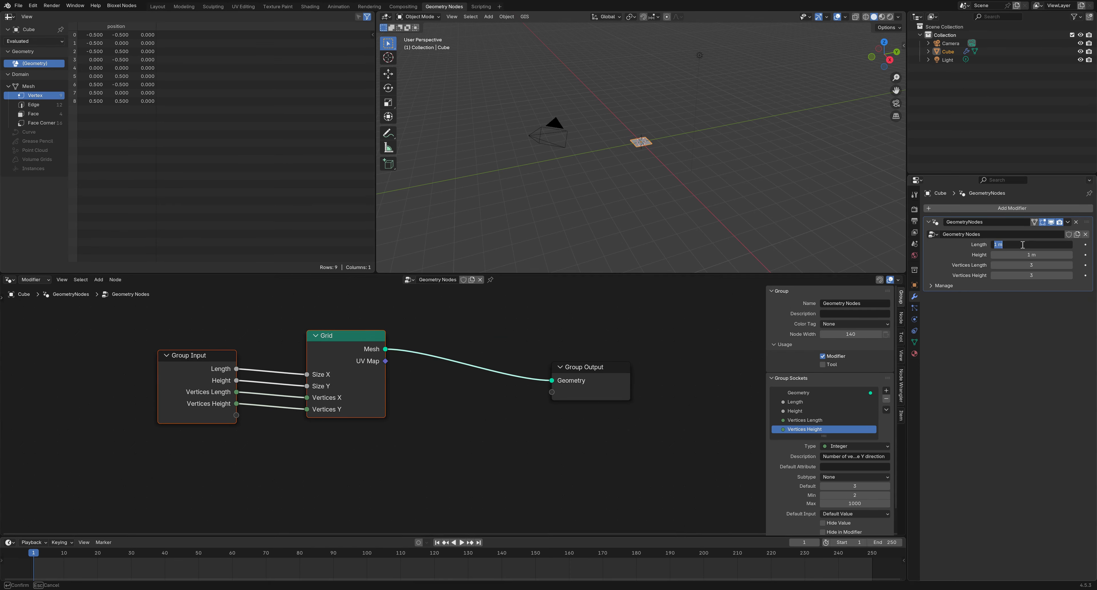
{"action": "type", "text": "5"}
{"action": "key", "text": "Return"}
{"action": "middle_click_drag", "start_coordinate": [774, 222], "coordinate": [725, 187]}
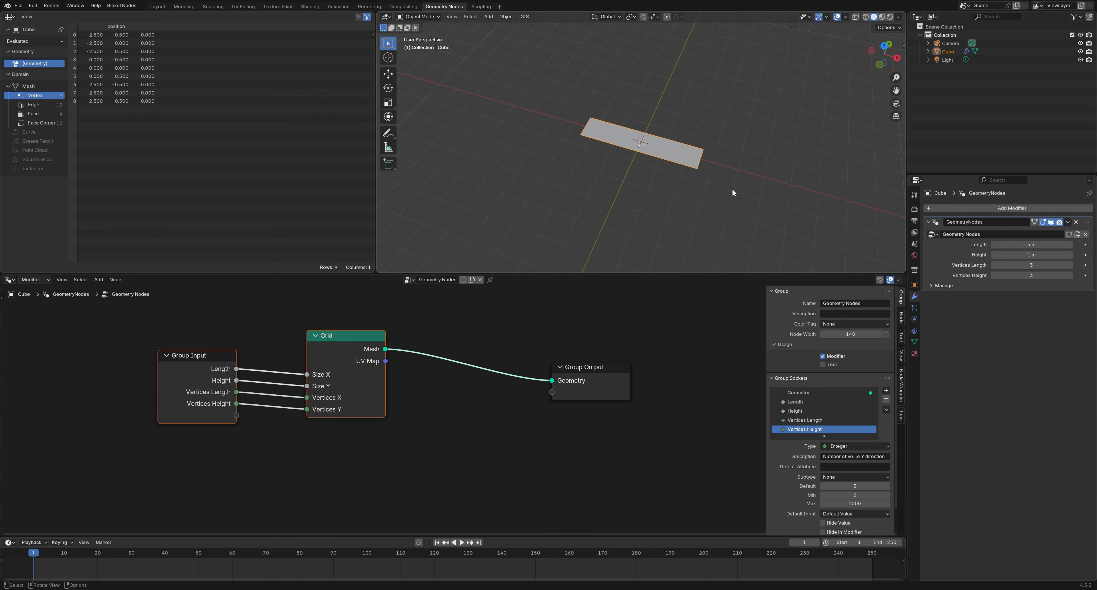
Insert a Transform Geometry node on the Grid-to-output link with Rotation X set to 90°
{"action": "left_click", "coordinate": [473, 454]}
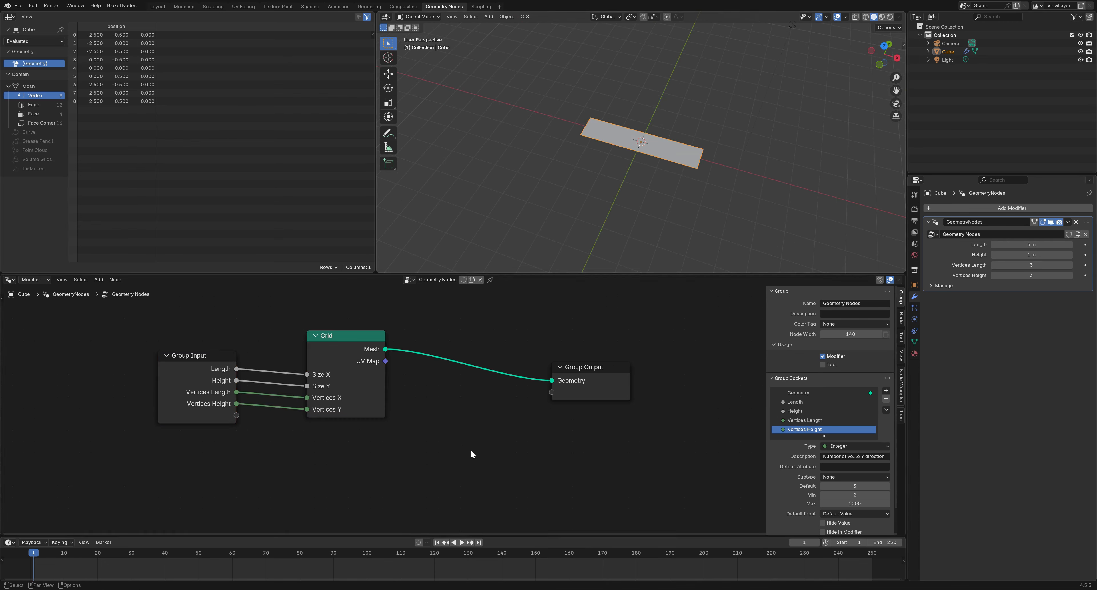
{"action": "right_click", "coordinate": [470, 450]}
{"action": "mouse_move", "coordinate": [471, 450]}
{"action": "mouse_move", "coordinate": [583, 289]}
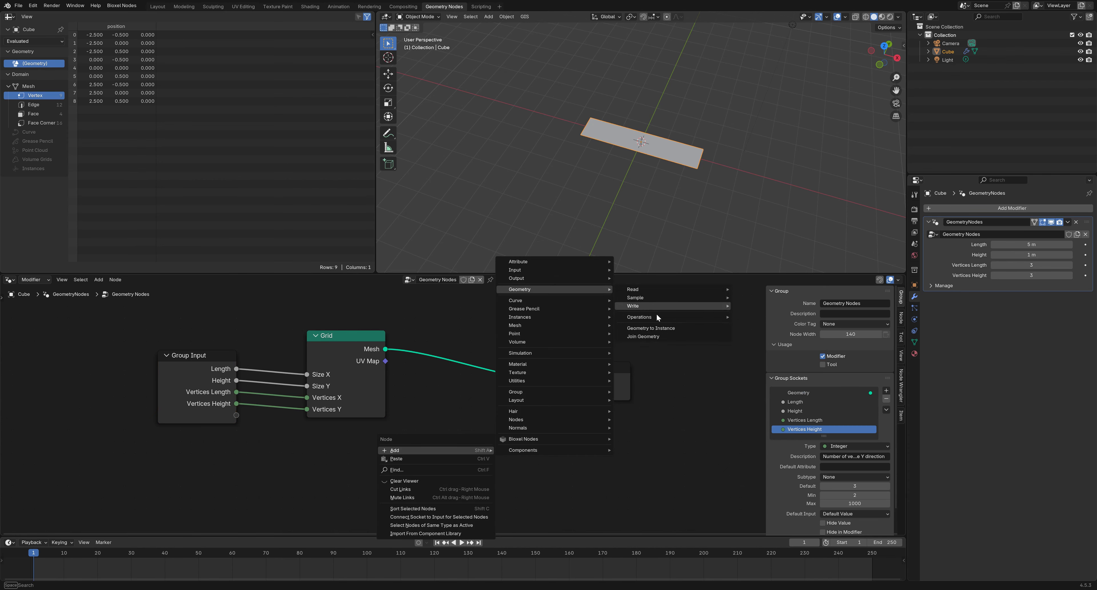
{"action": "mouse_move", "coordinate": [657, 316]}
{"action": "left_click", "coordinate": [762, 375]}
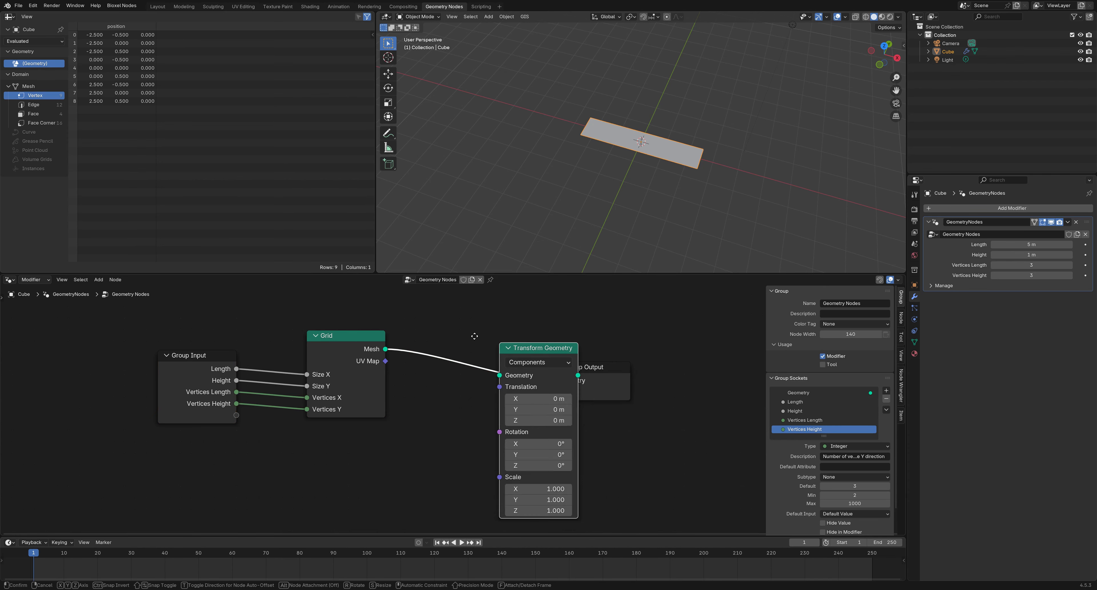
{"action": "left_click", "coordinate": [458, 433]}
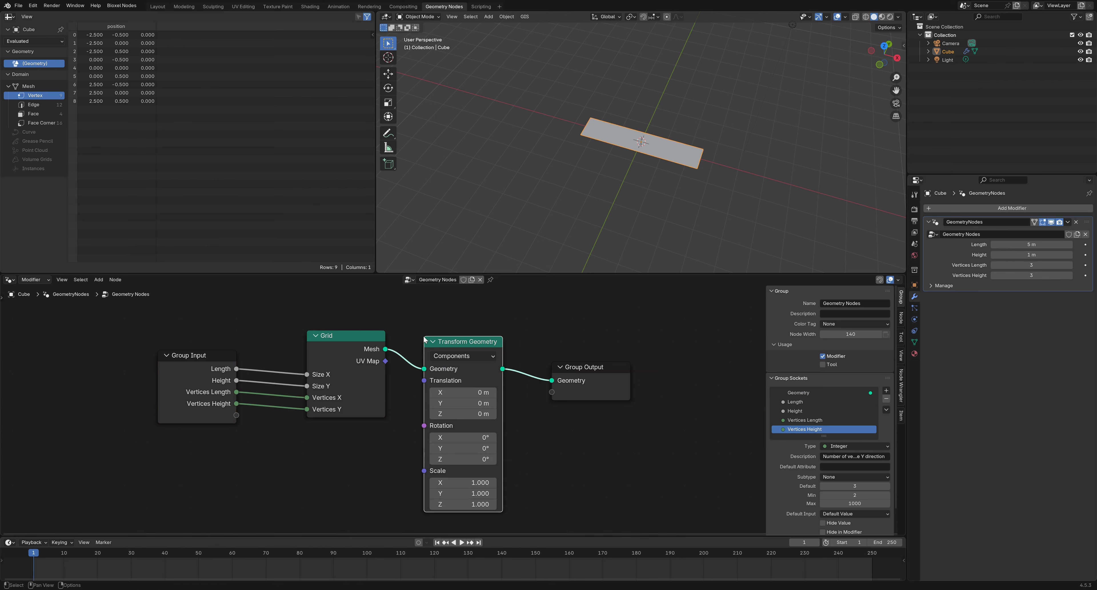
{"action": "left_click", "coordinate": [463, 438]}
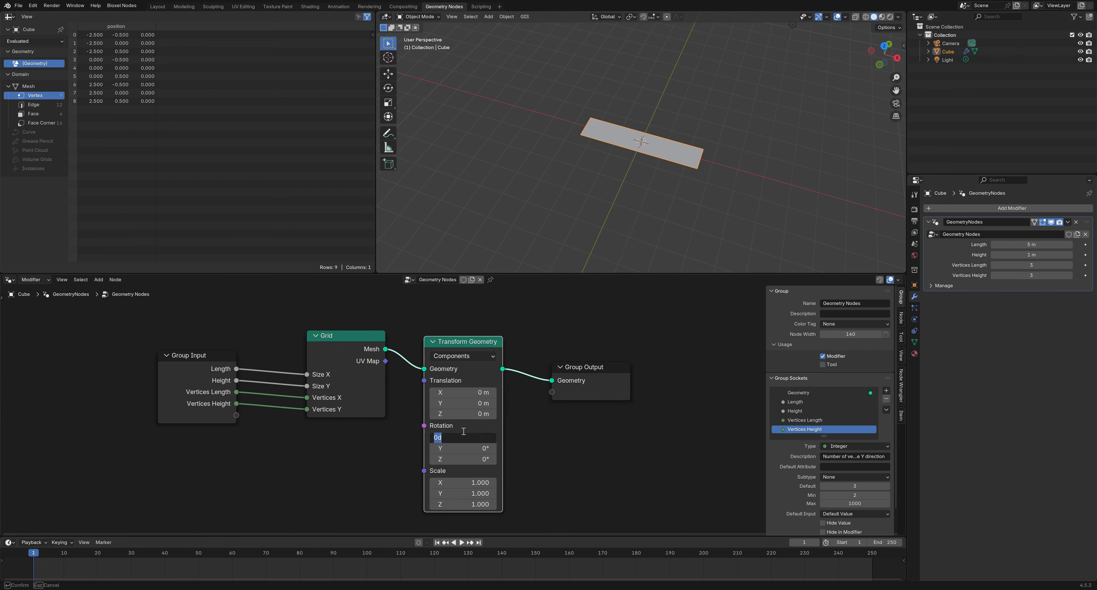
{"action": "type", "text": "90"}
{"action": "key", "text": "Return"}
{"action": "mouse_move", "coordinate": [600, 171]}
{"action": "middle_mouse_down"}
{"action": "mouse_move", "coordinate": [612, 185]}
{"action": "mouse_move", "coordinate": [599, 171]}
{"action": "middle_mouse_up"}
Move the Group Input and Grid nodes further left to make room for the translation input
{"action": "left_click_drag", "start_coordinate": [381, 462], "coordinate": [216, 370]}
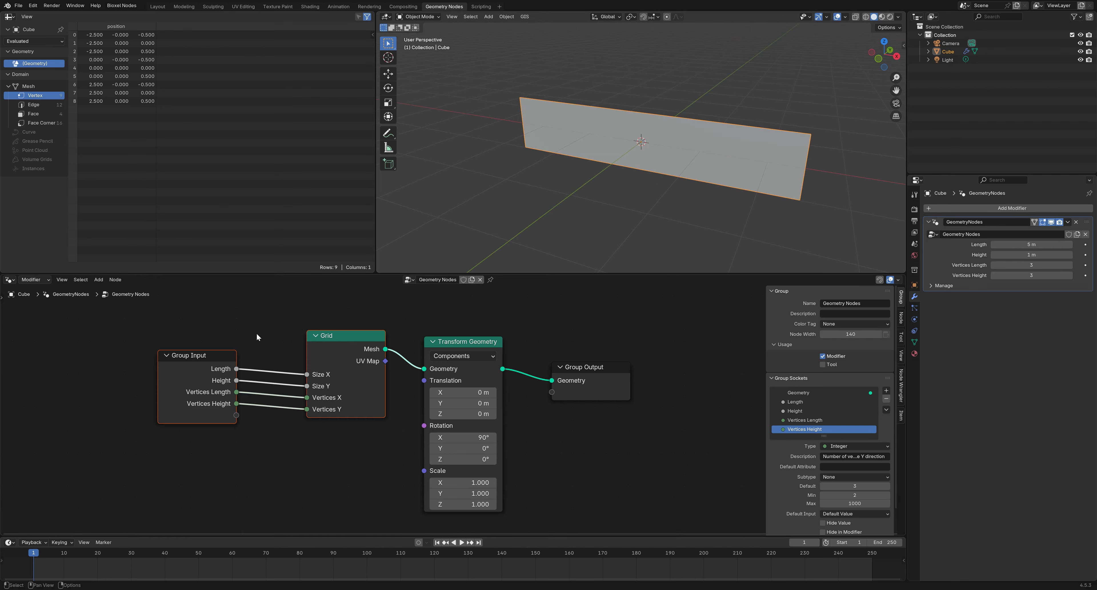
{"action": "left_click_drag", "start_coordinate": [320, 336], "coordinate": [262, 331]}
{"action": "middle_click_drag", "start_coordinate": [383, 438], "coordinate": [438, 433]}
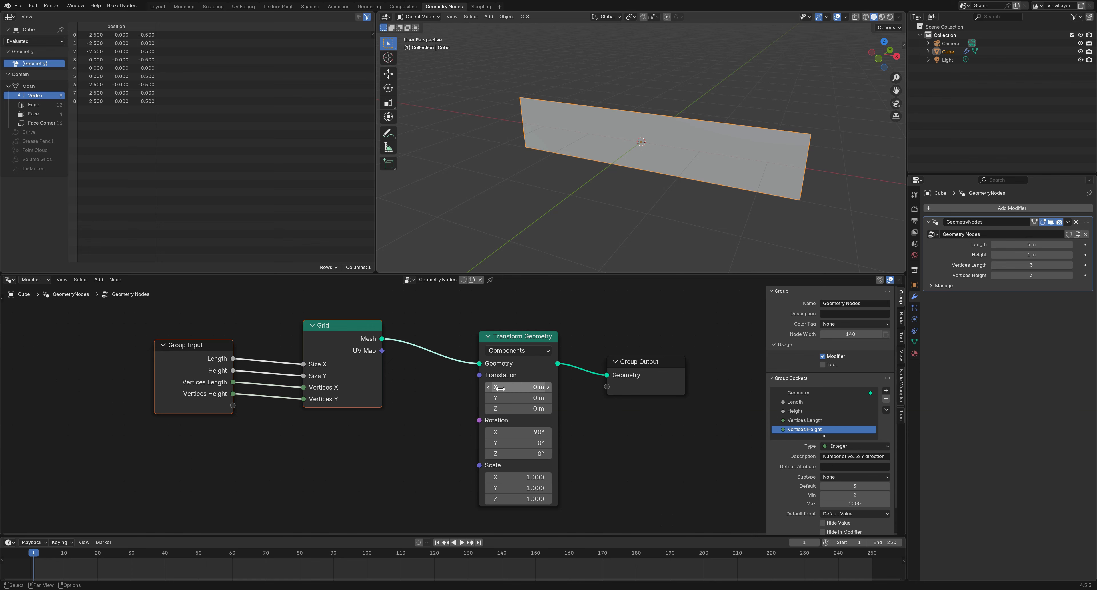
{"action": "left_click_drag", "start_coordinate": [479, 375], "coordinate": [408, 436]}
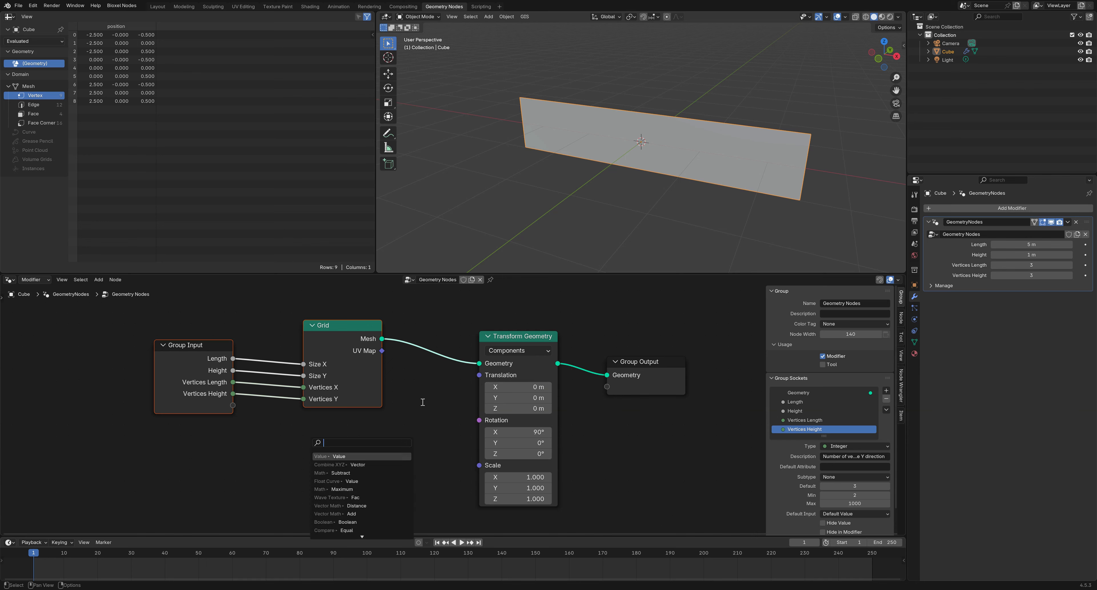
Feed Translation X from a Combine XYZ and a Multiply node taking Length times 0.5
{"action": "left_click", "coordinate": [352, 465]}
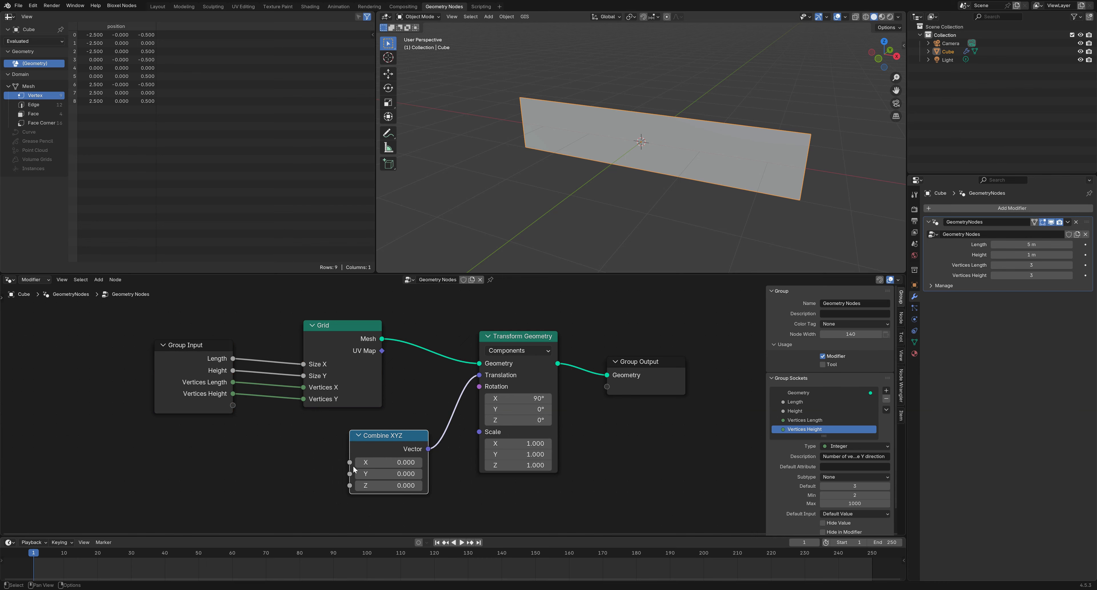
{"action": "left_click_drag", "start_coordinate": [353, 470], "coordinate": [297, 460]}
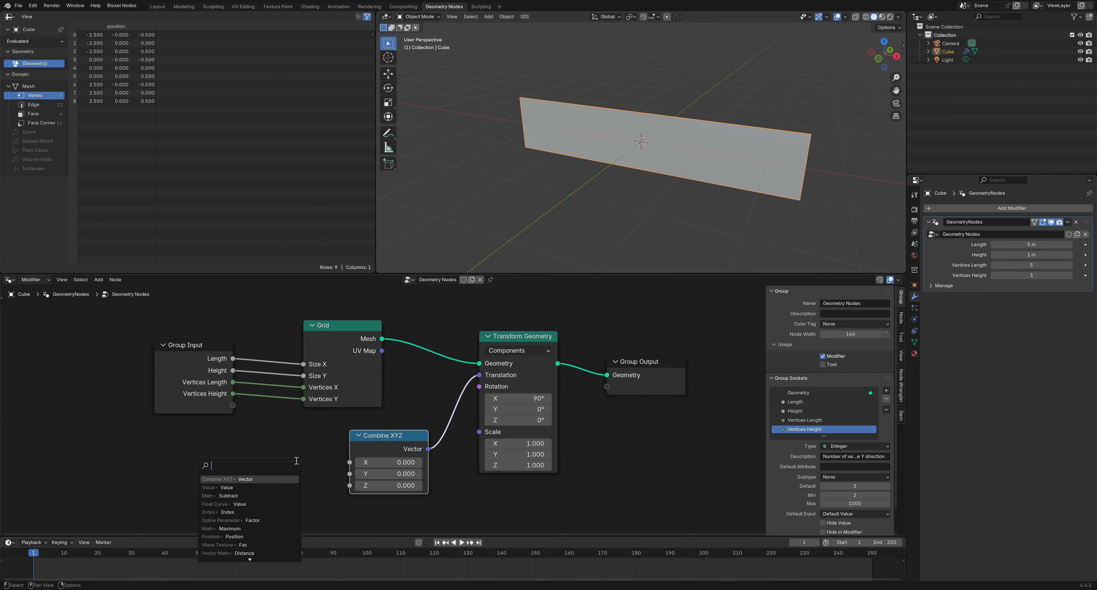
{"action": "left_click", "coordinate": [230, 495]}
{"action": "left_click", "coordinate": [250, 473]}
{"action": "left_click", "coordinate": [281, 361]}
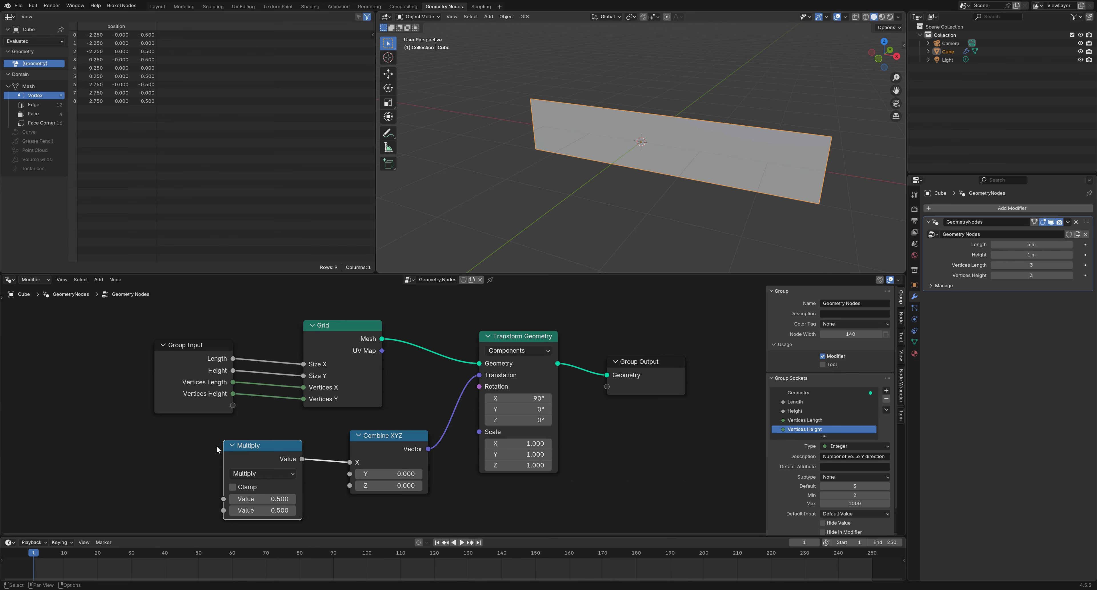
{"action": "middle_click_drag", "start_coordinate": [200, 480], "coordinate": [257, 451]}
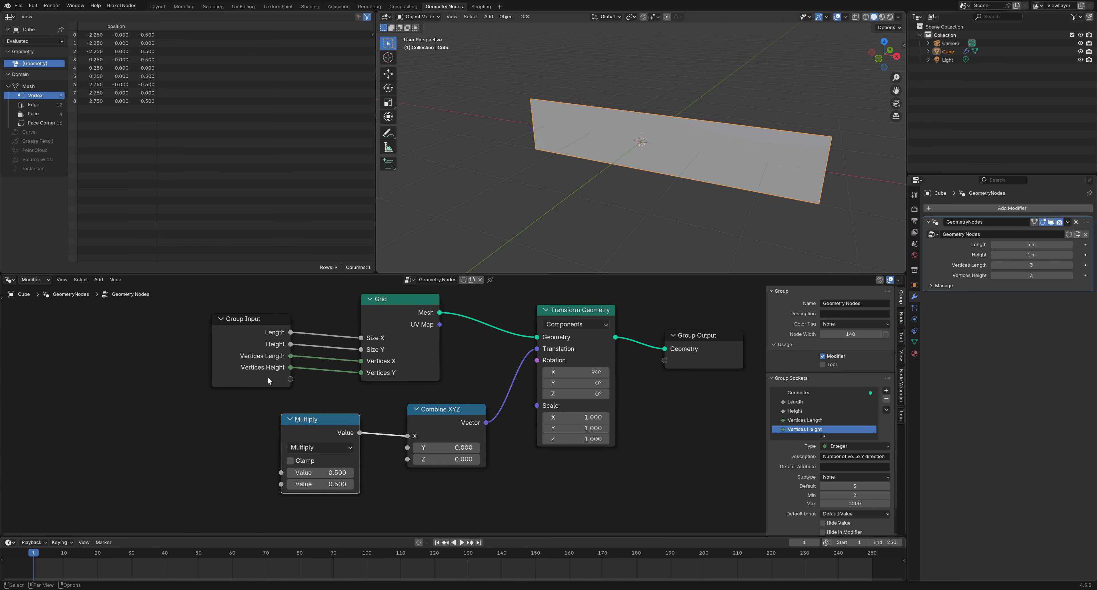
{"action": "left_click_drag", "start_coordinate": [288, 423], "coordinate": [277, 470]}
{"action": "left_click_drag", "start_coordinate": [328, 427], "coordinate": [365, 410]}
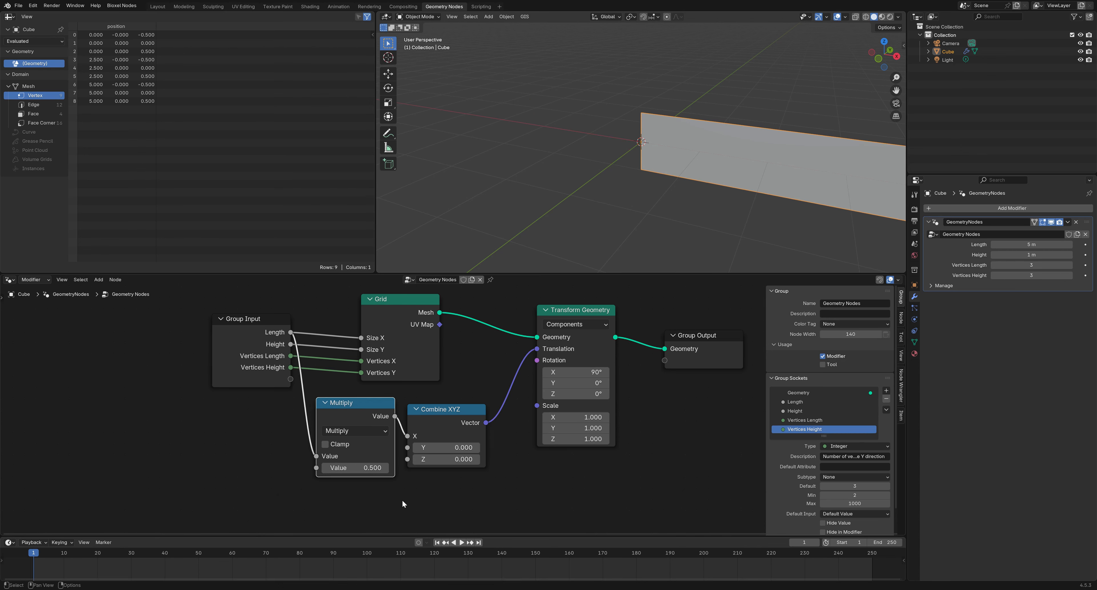
Select the five grid-building nodes, move them left and wrap them in a frame
{"action": "scroll", "coordinate": [501, 483], "scroll_direction": "down", "scroll_amount": 2}
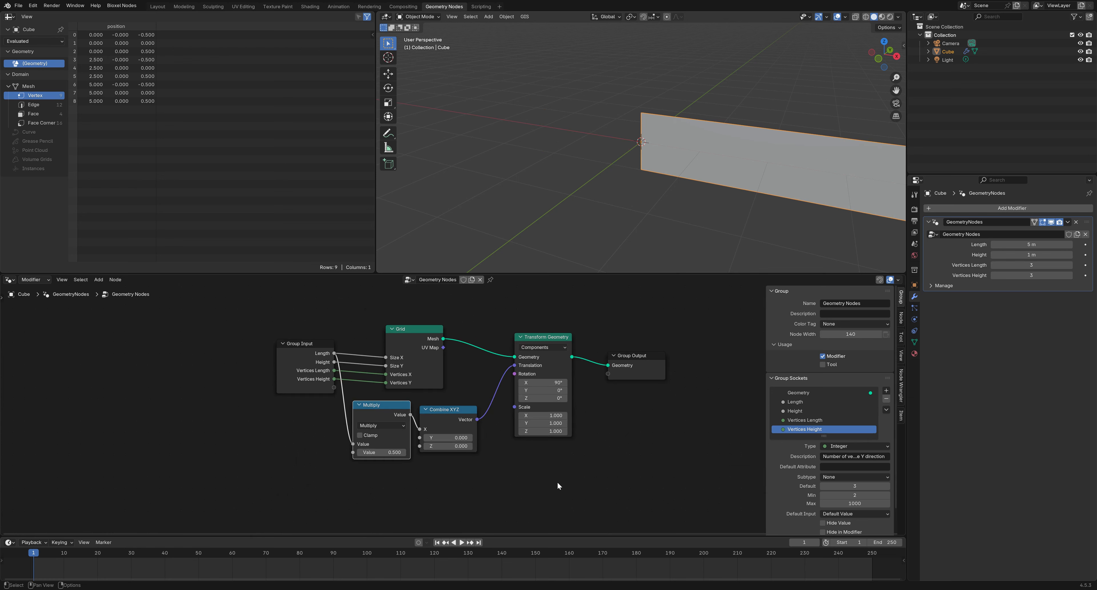
{"action": "left_click_drag", "start_coordinate": [556, 481], "coordinate": [277, 311]}
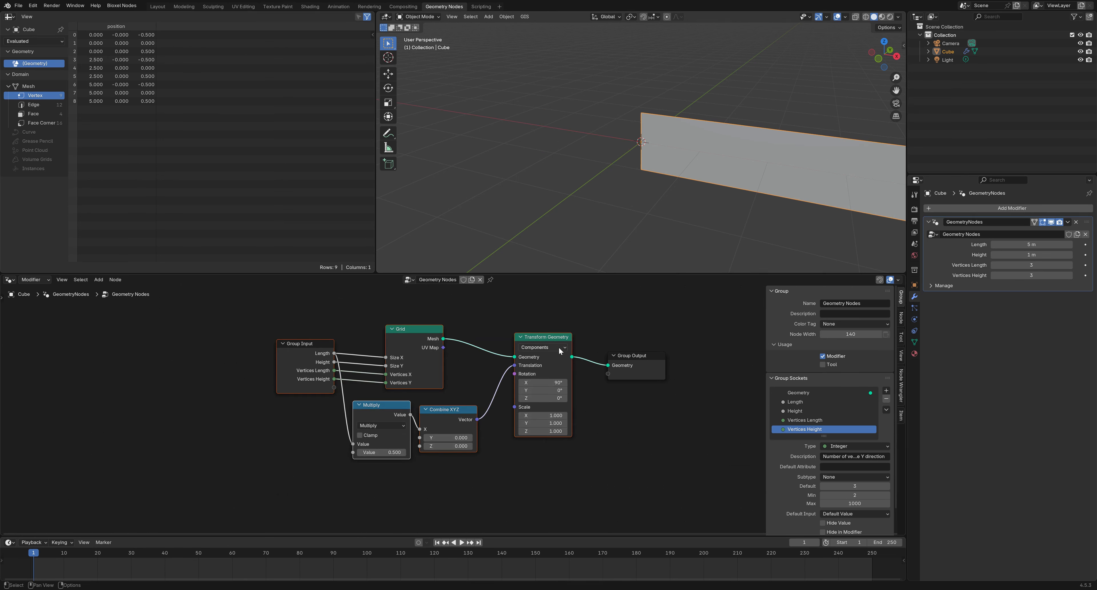
{"action": "left_click_drag", "start_coordinate": [556, 337], "coordinate": [300, 325]}
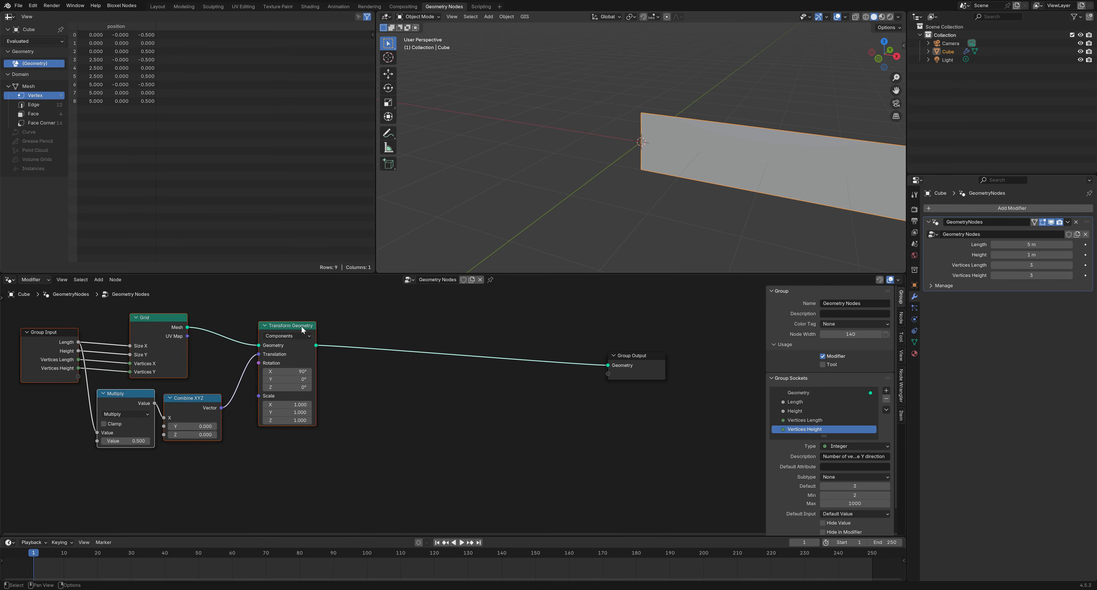
{"action": "key", "text": "ctrl+j"}
Label the frame 'Create Grid and position' in the Node sidebar and move it up-left
{"action": "middle_click_drag", "start_coordinate": [358, 390], "coordinate": [448, 450]}
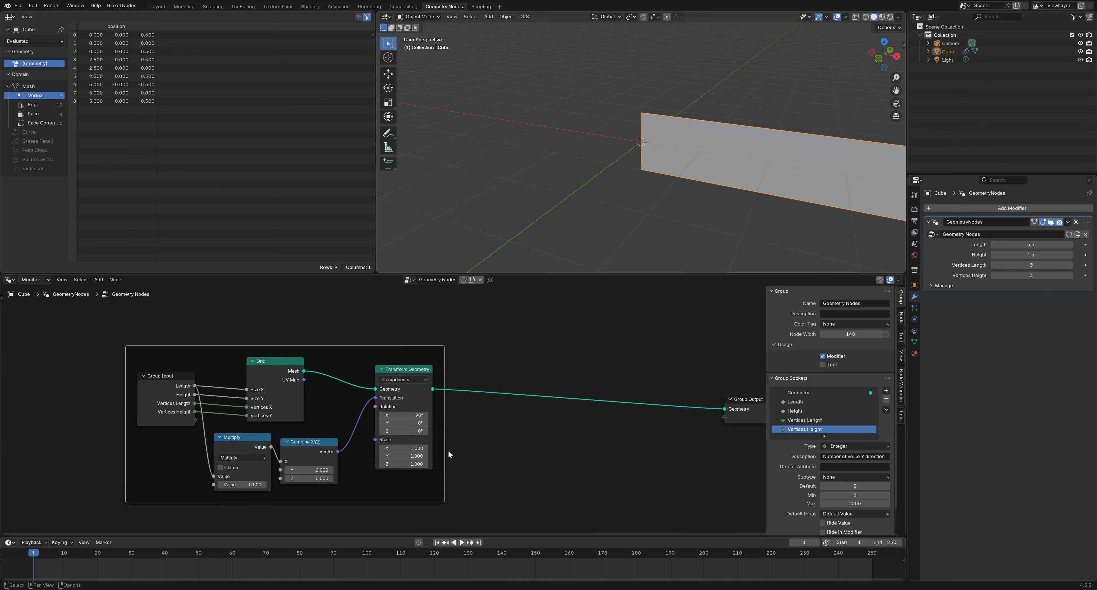
{"action": "left_click", "coordinate": [901, 318]}
{"action": "left_click", "coordinate": [855, 328]}
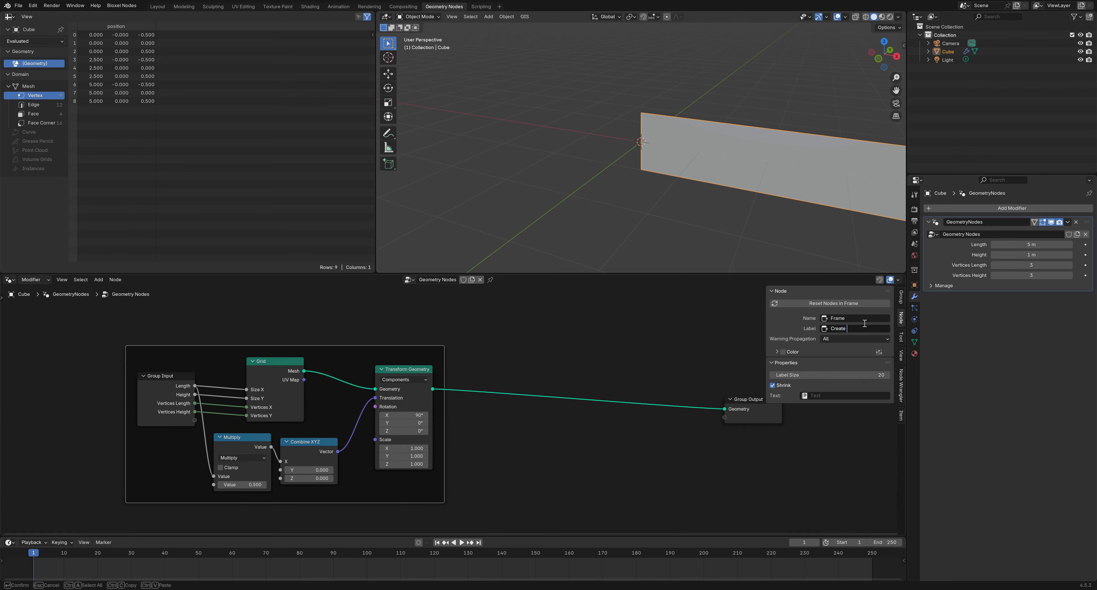
{"action": "type", "text": "Create Gris"}
{"action": "type", "text": " and position"}
{"action": "key", "text": "Return"}
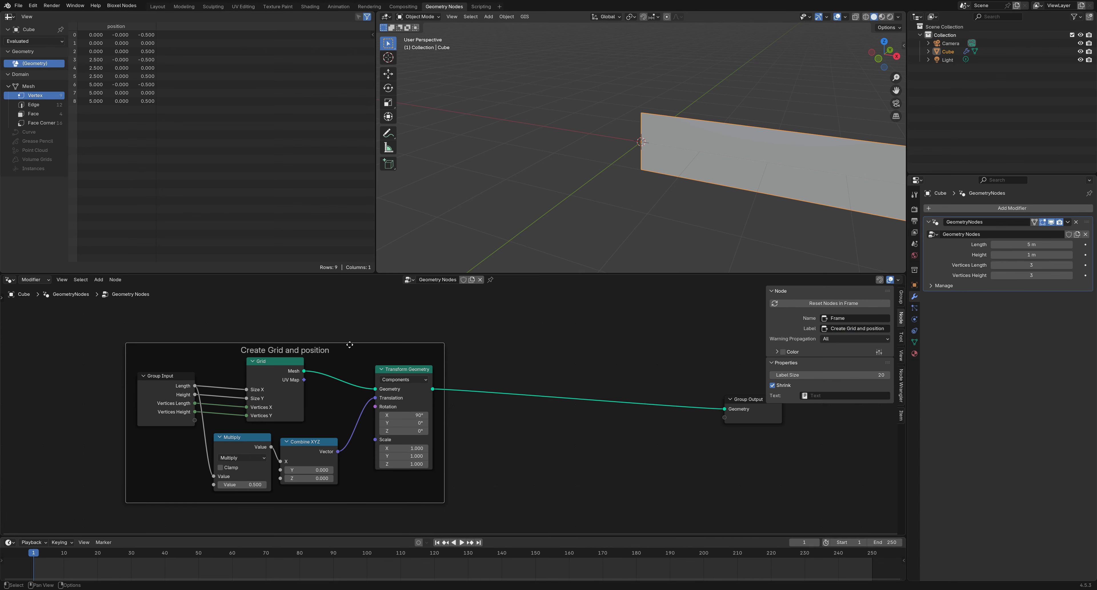
{"action": "left_click_drag", "start_coordinate": [349, 345], "coordinate": [276, 318]}
{"action": "left_click", "coordinate": [531, 448]}
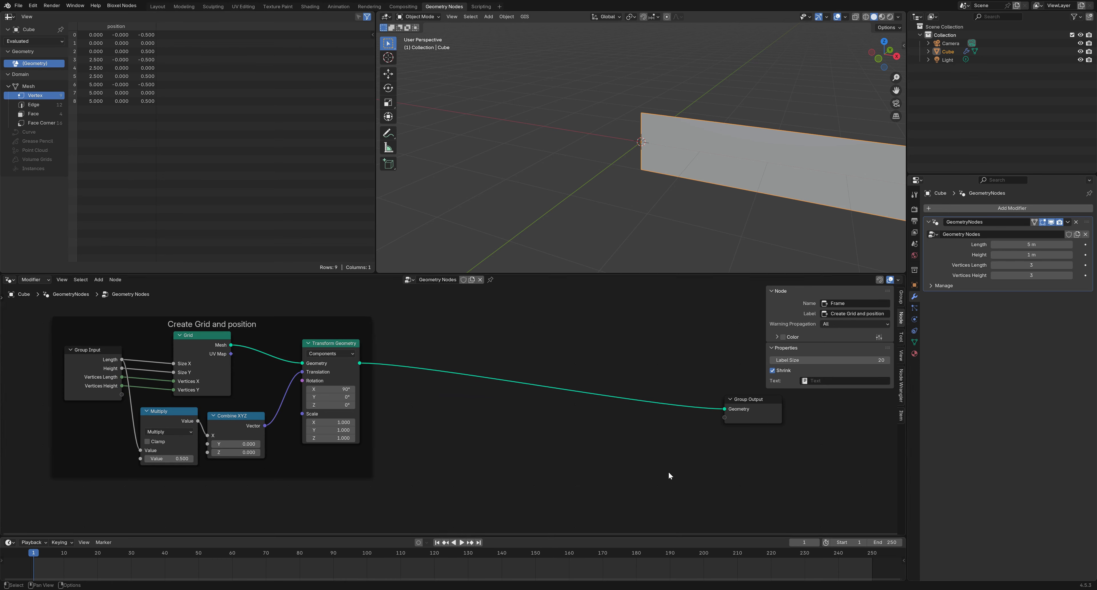
Insert a Set Position node on the Transform-to-Group Output link
{"action": "right_click", "coordinate": [586, 455]}
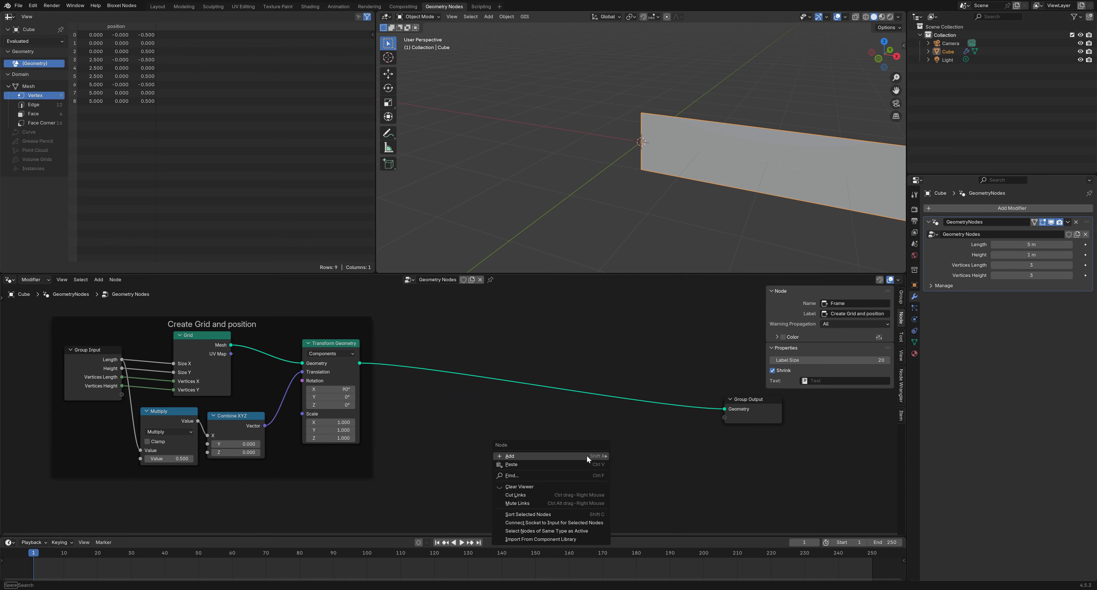
{"action": "mouse_move", "coordinate": [586, 455]}
{"action": "mouse_move", "coordinate": [713, 294]}
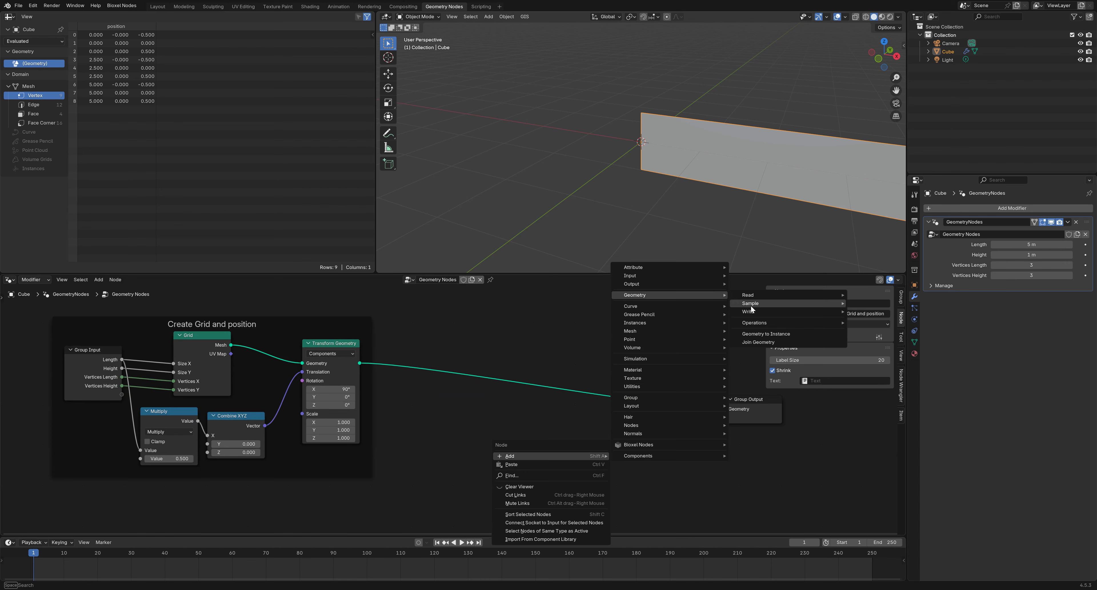
{"action": "mouse_move", "coordinate": [753, 311]}
{"action": "left_click", "coordinate": [877, 328]}
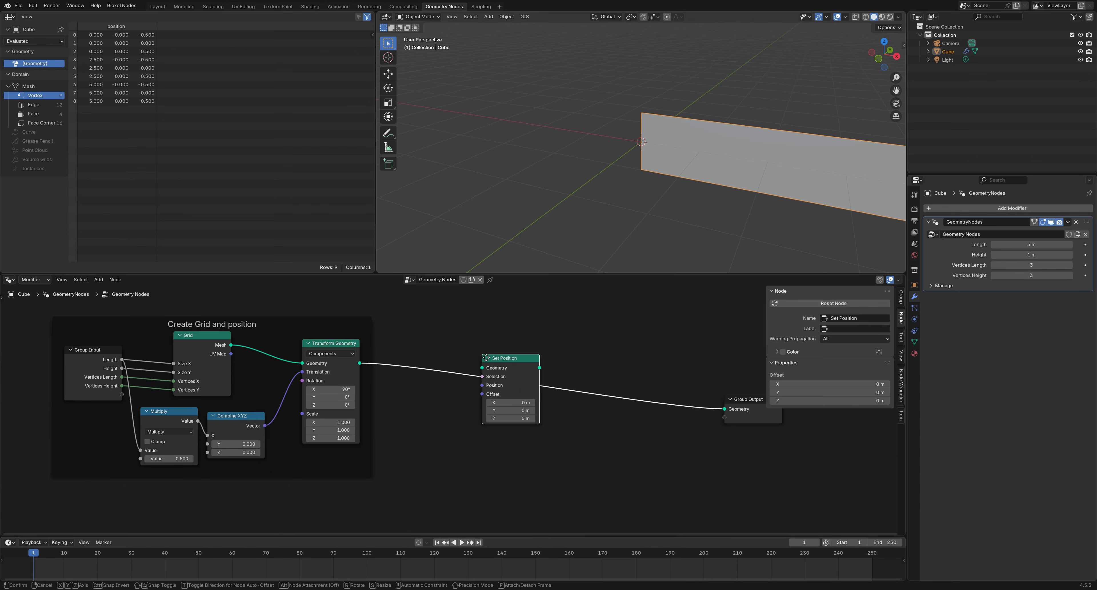
{"action": "left_click", "coordinate": [539, 376]}
{"action": "middle_click_drag", "start_coordinate": [536, 462], "coordinate": [501, 443]}
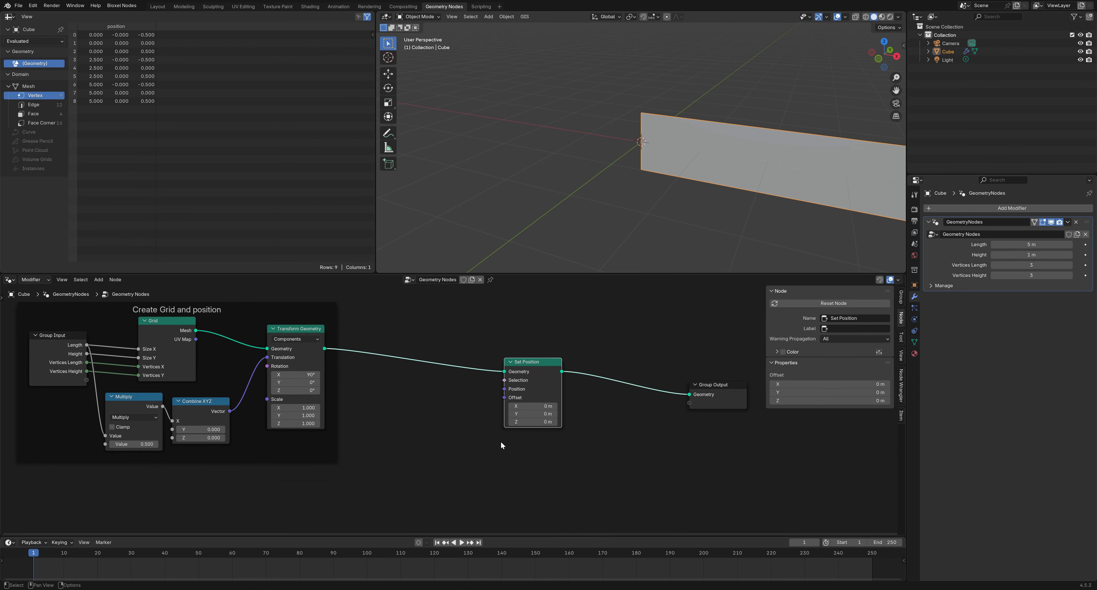
Add a Vector Math node set to Multiply, wired into Set Position's Offset
{"action": "left_click_drag", "start_coordinate": [505, 388], "coordinate": [452, 443]}
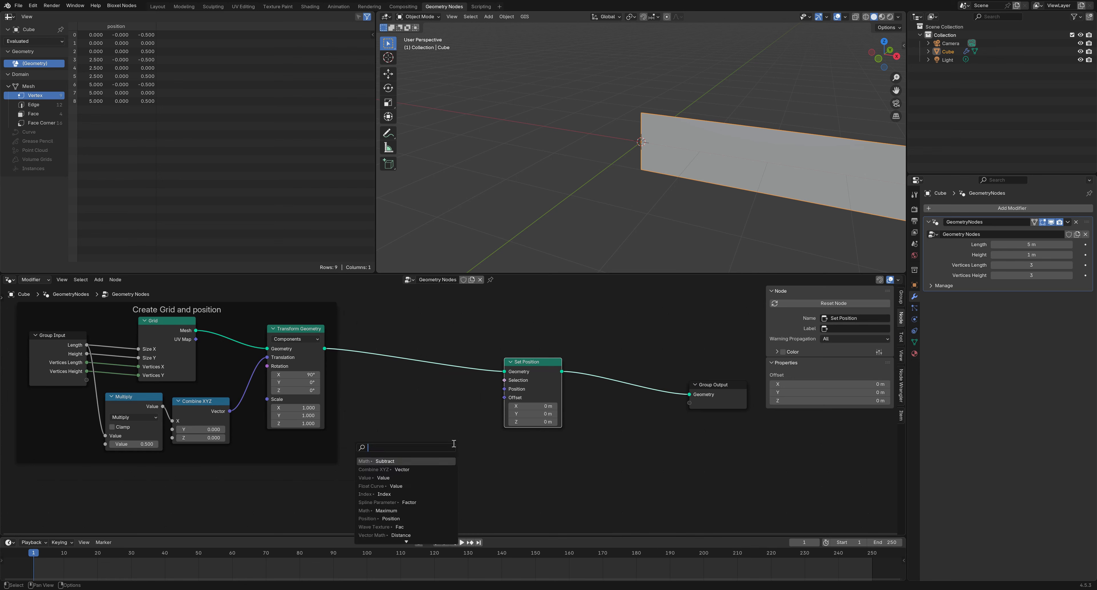
{"action": "left_click", "coordinate": [399, 535]}
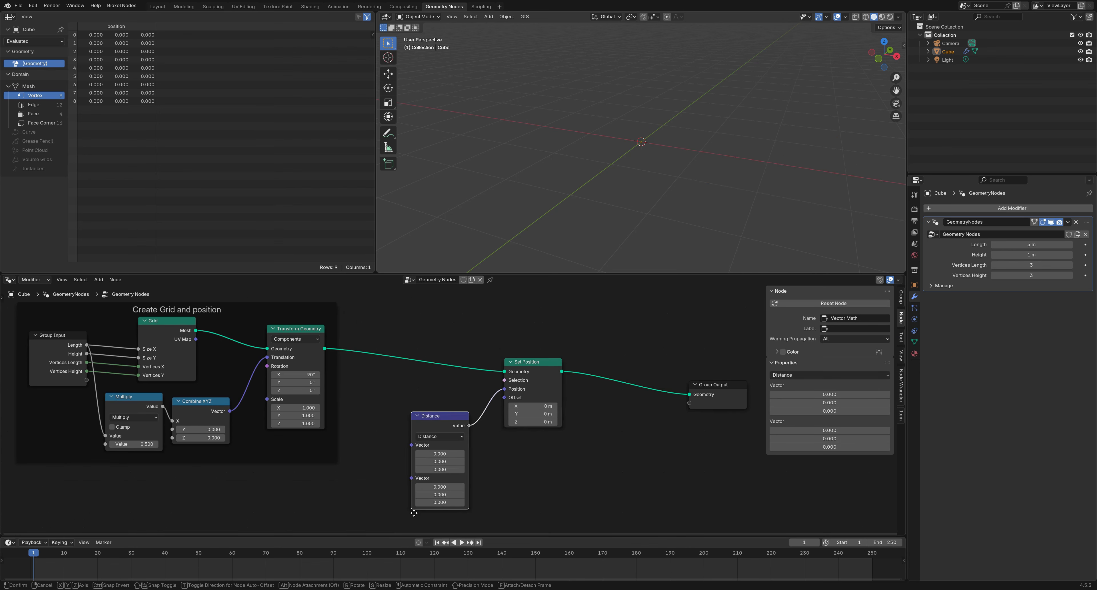
{"action": "left_click", "coordinate": [439, 437]}
{"action": "left_click", "coordinate": [451, 316]}
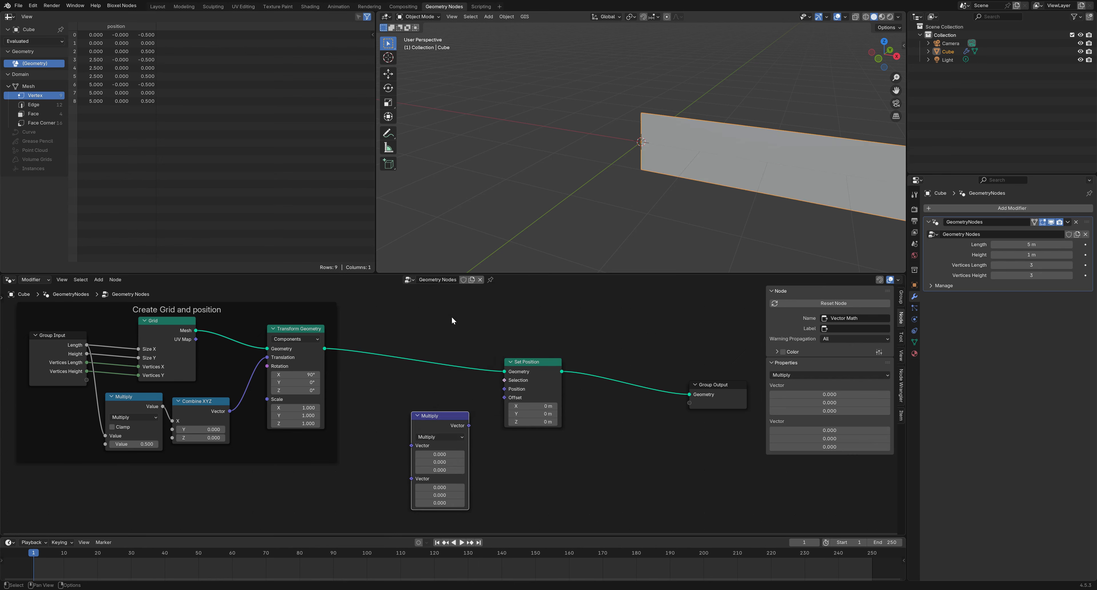
{"action": "left_click_drag", "start_coordinate": [442, 418], "coordinate": [403, 409]}
Feed Position into Multiply's first vector and a new Combine XYZ into its second
{"action": "type", "text": "po"}
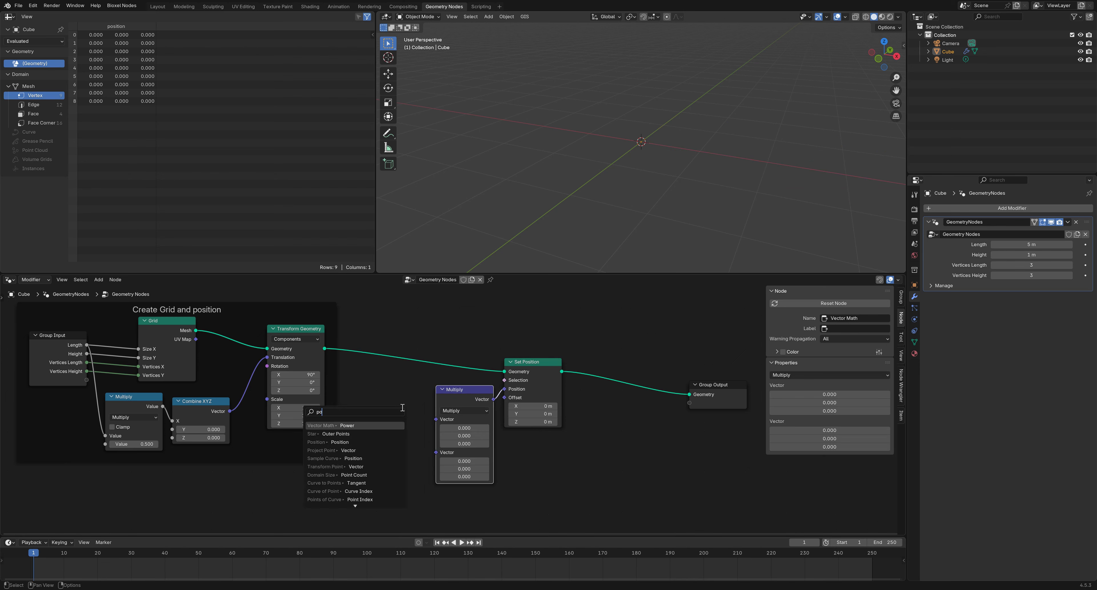
{"action": "left_click", "coordinate": [337, 441]}
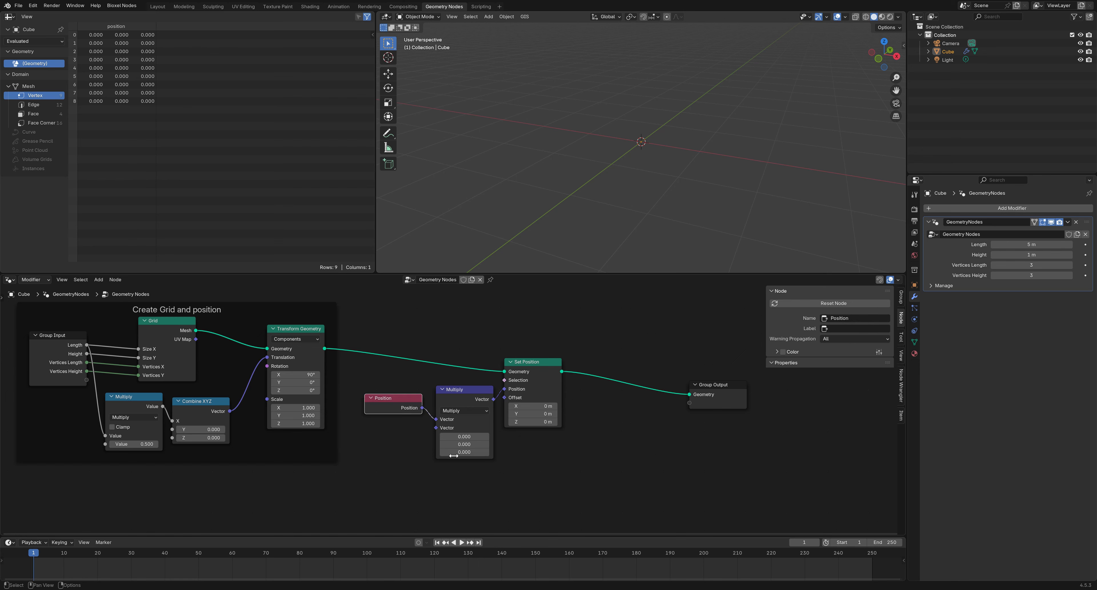
{"action": "left_click_drag", "start_coordinate": [432, 429], "coordinate": [403, 450]}
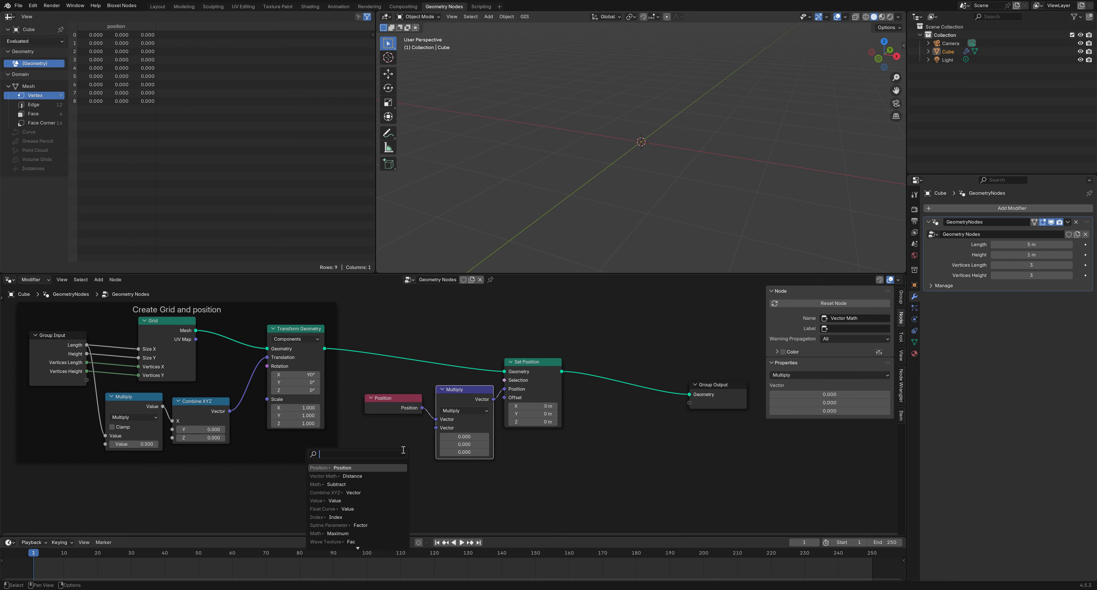
{"action": "left_click", "coordinate": [364, 492]}
{"action": "left_click", "coordinate": [416, 492]}
{"action": "scroll", "coordinate": [356, 438], "scroll_direction": "down", "scroll_amount": 2}
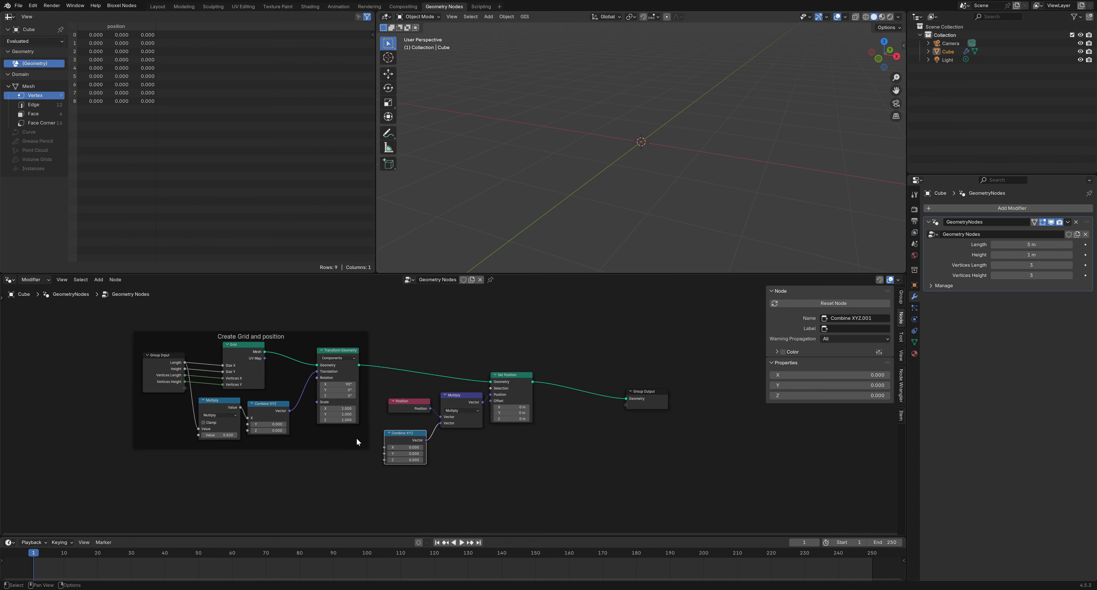
{"action": "left_click_drag", "start_coordinate": [370, 441], "coordinate": [379, 341]}
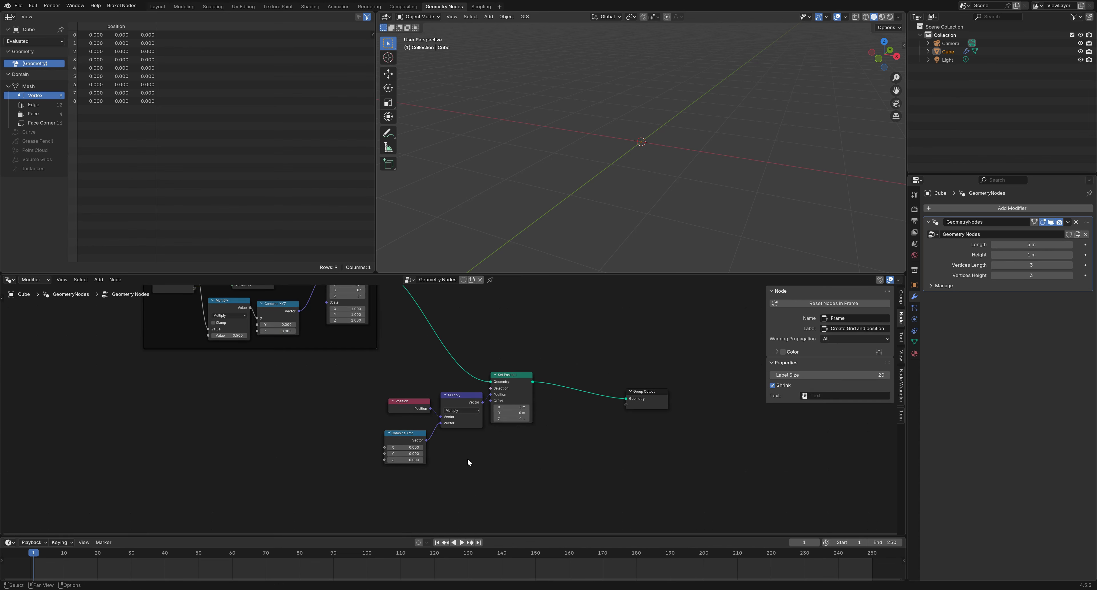
{"action": "scroll", "coordinate": [454, 477], "scroll_direction": "up", "scroll_amount": 2}
{"action": "left_click", "coordinate": [394, 429]}
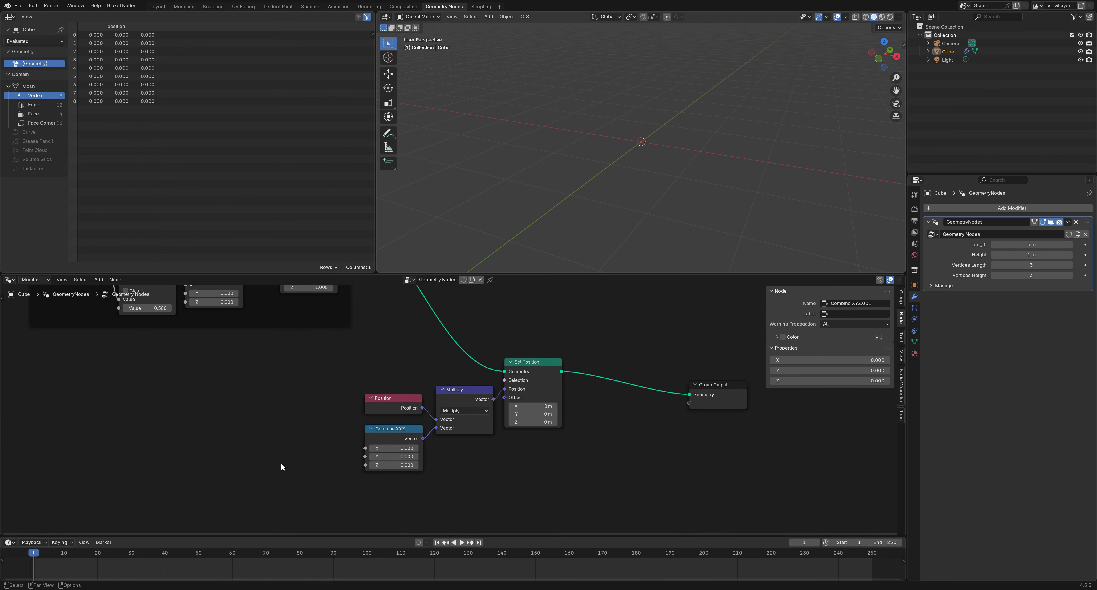
{"action": "middle_click_drag", "start_coordinate": [297, 444], "coordinate": [398, 460]}
Duplicate the Position node and place the copy further left
{"action": "right_click", "coordinate": [349, 454]}
{"action": "mouse_move", "coordinate": [353, 454]}
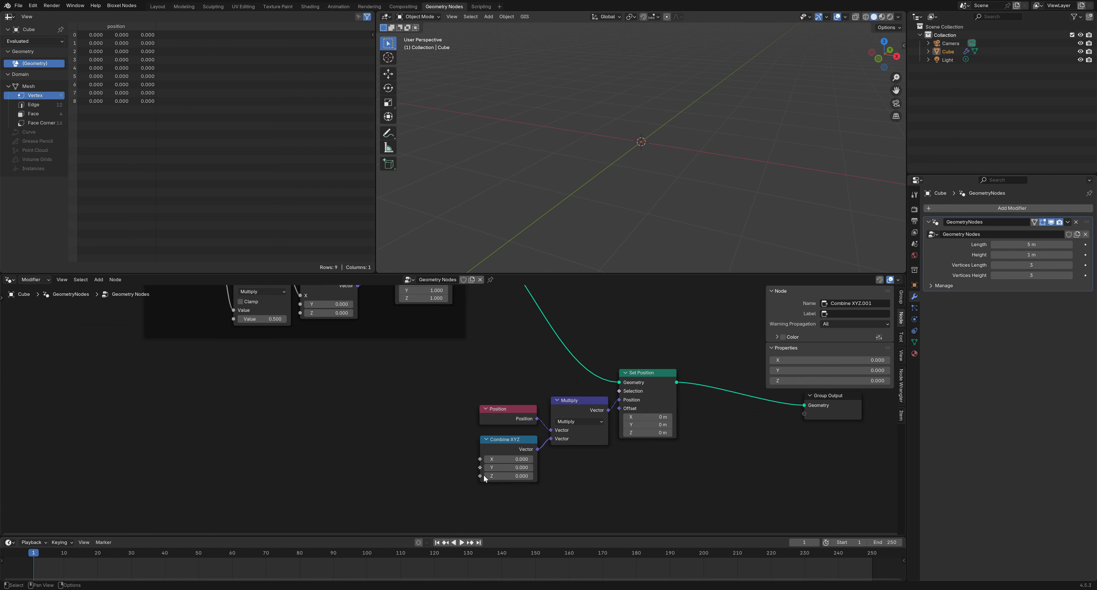
{"action": "left_click", "coordinate": [506, 418]}
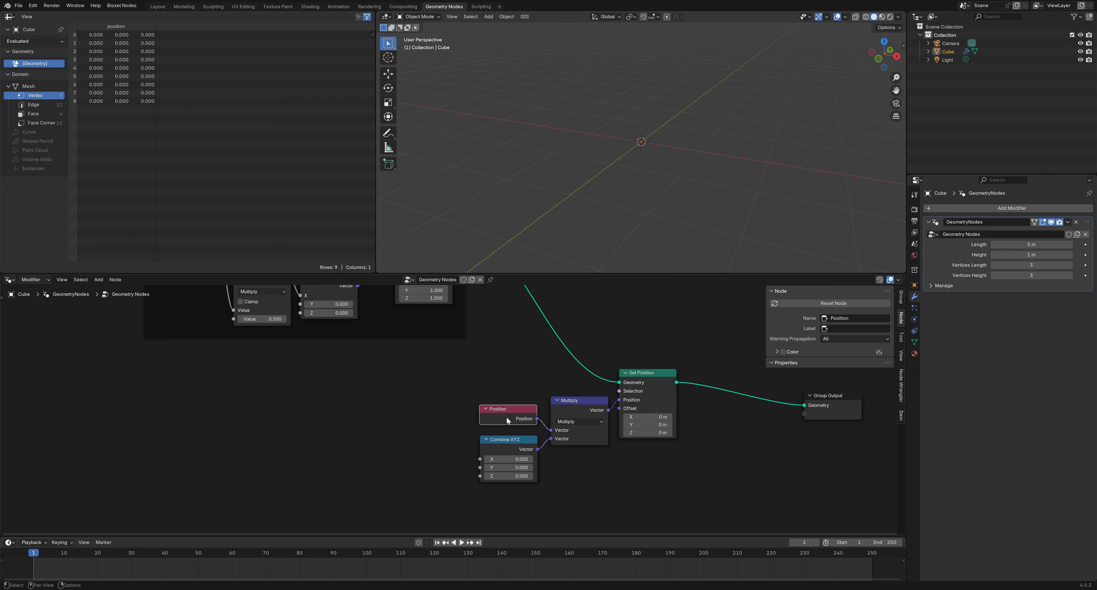
{"action": "right_click", "coordinate": [506, 417]}
{"action": "left_click", "coordinate": [449, 445]}
{"action": "left_click", "coordinate": [64, 481]}
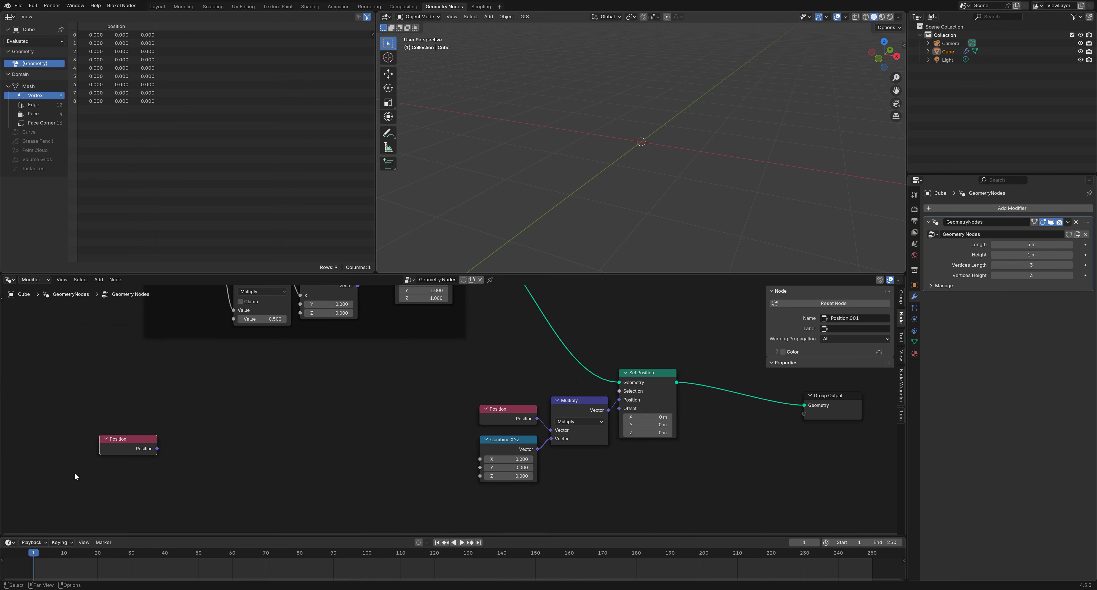
Add a Separate XYZ node fed by the duplicated Position node
{"action": "left_click_drag", "start_coordinate": [157, 449], "coordinate": [222, 444]}
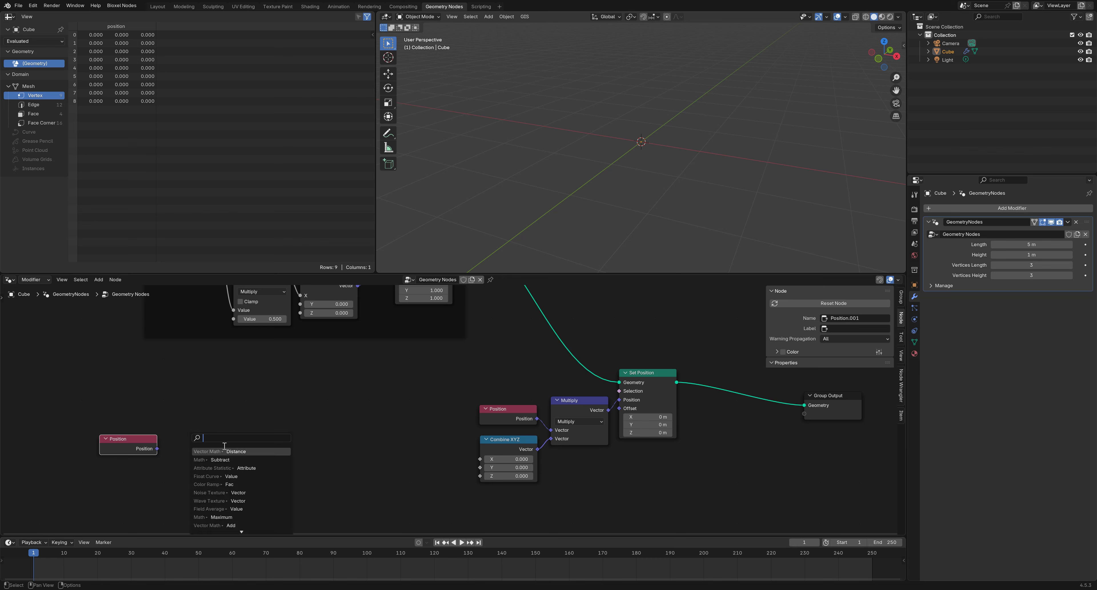
{"action": "type", "text": "sep"}
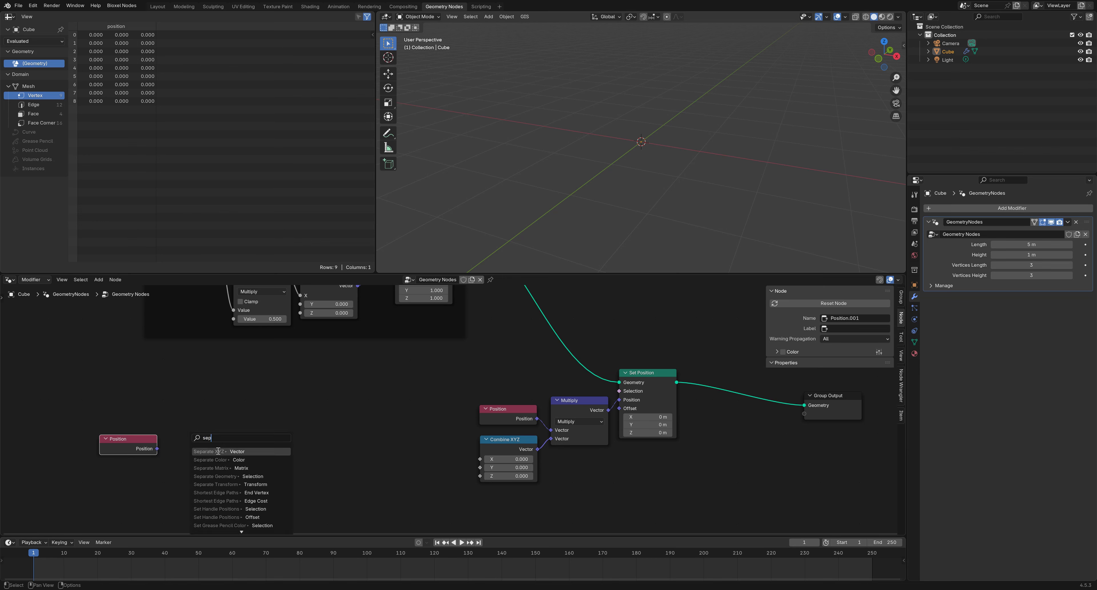
{"action": "left_click", "coordinate": [217, 450]}
{"action": "left_click", "coordinate": [210, 444]}
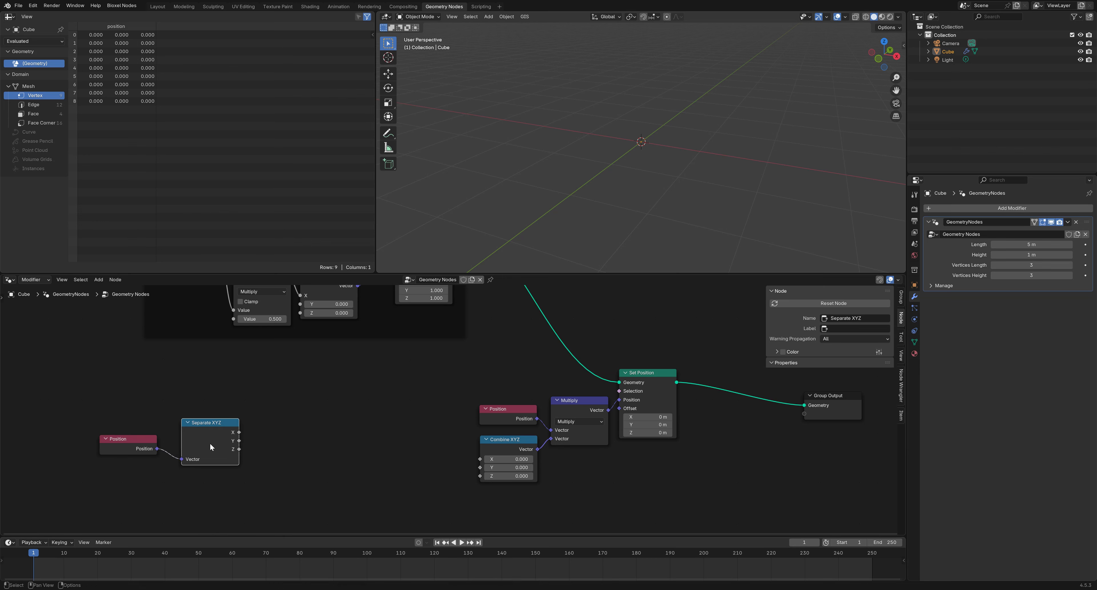
{"action": "left_click_drag", "start_coordinate": [239, 449], "coordinate": [269, 444]}
{"action": "type", "text": "flo"}
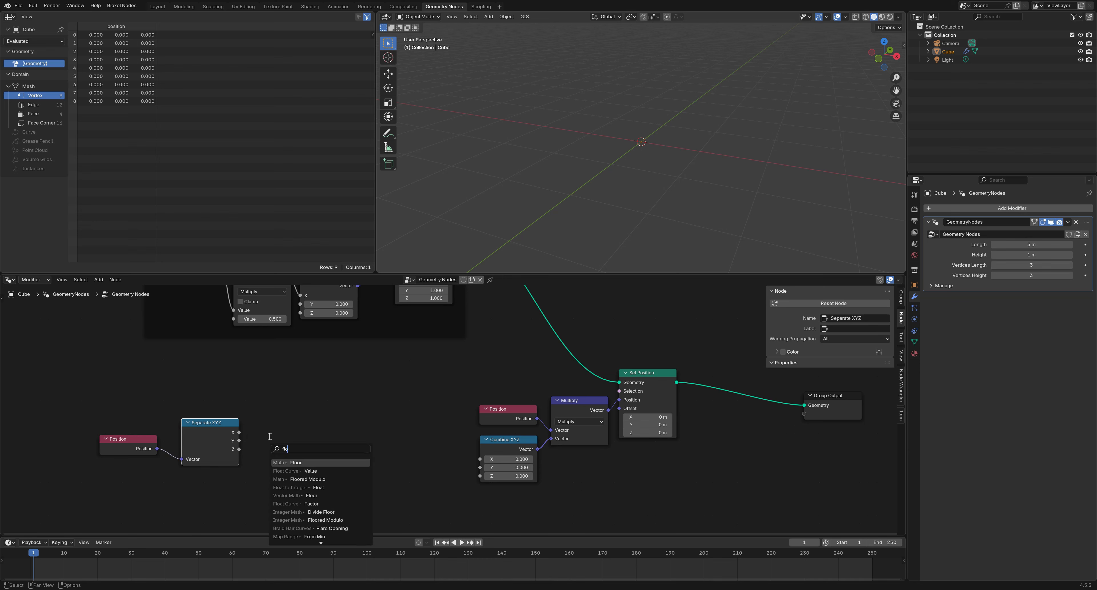
{"action": "type", "text": "at"}
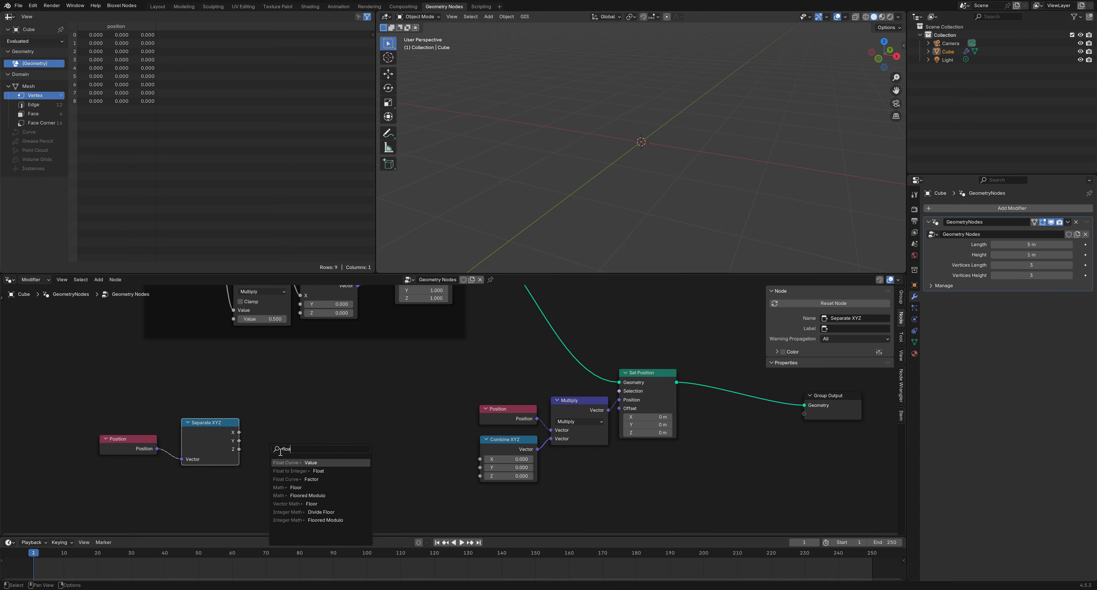
Feed Separate XYZ's X output into a new Float Curve node
{"action": "left_click", "coordinate": [288, 463]}
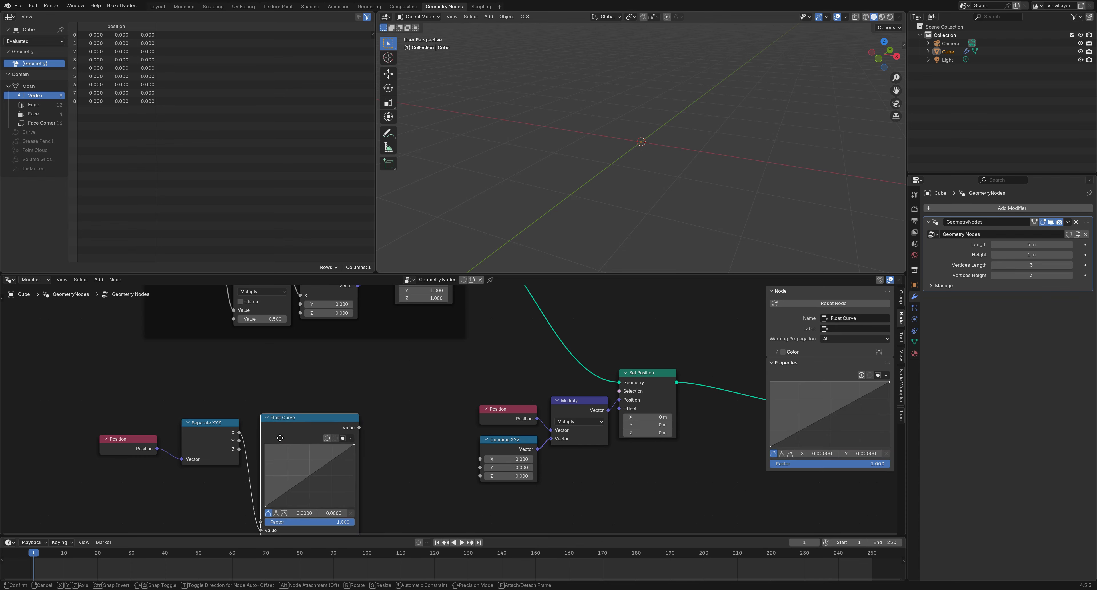
{"action": "middle_click_drag", "start_coordinate": [222, 495], "coordinate": [289, 486]}
{"action": "scroll", "coordinate": [274, 469], "scroll_direction": "down", "scroll_amount": 4}
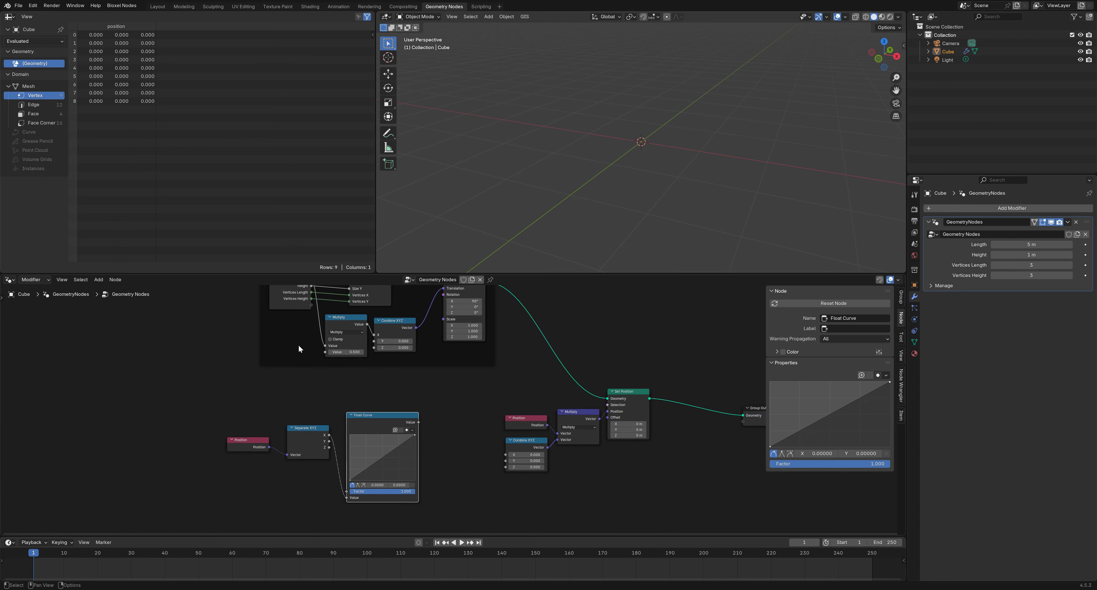
Duplicate the Group Input node, remove the copy from the frame, and shift Float Curve right
{"action": "left_click", "coordinate": [289, 300]}
{"action": "key", "text": "shift+d"}
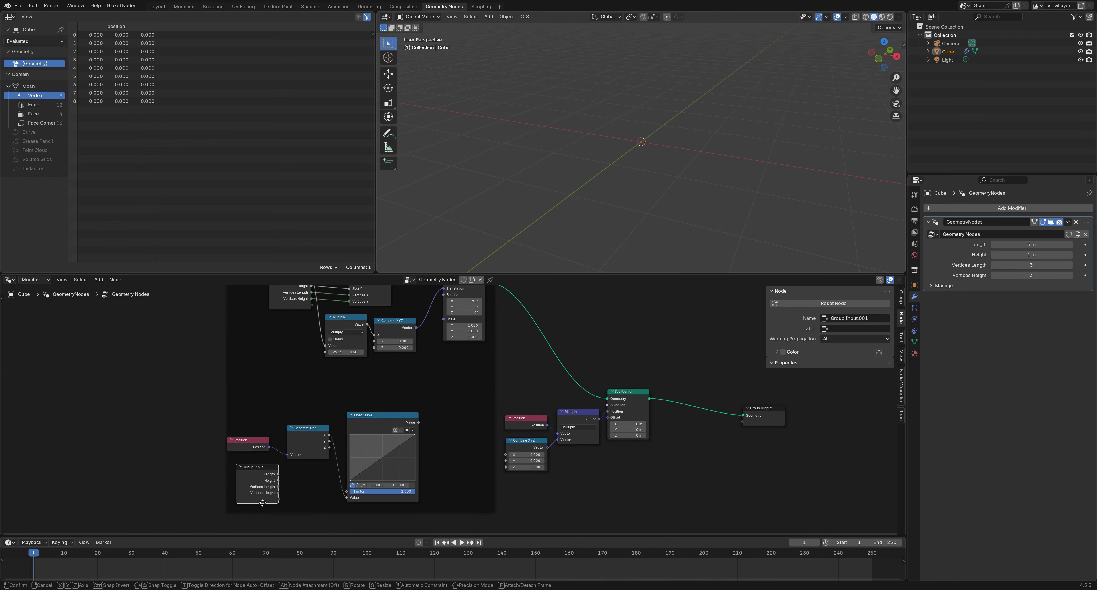
{"action": "left_click", "coordinate": [298, 492]}
{"action": "right_click", "coordinate": [298, 492]}
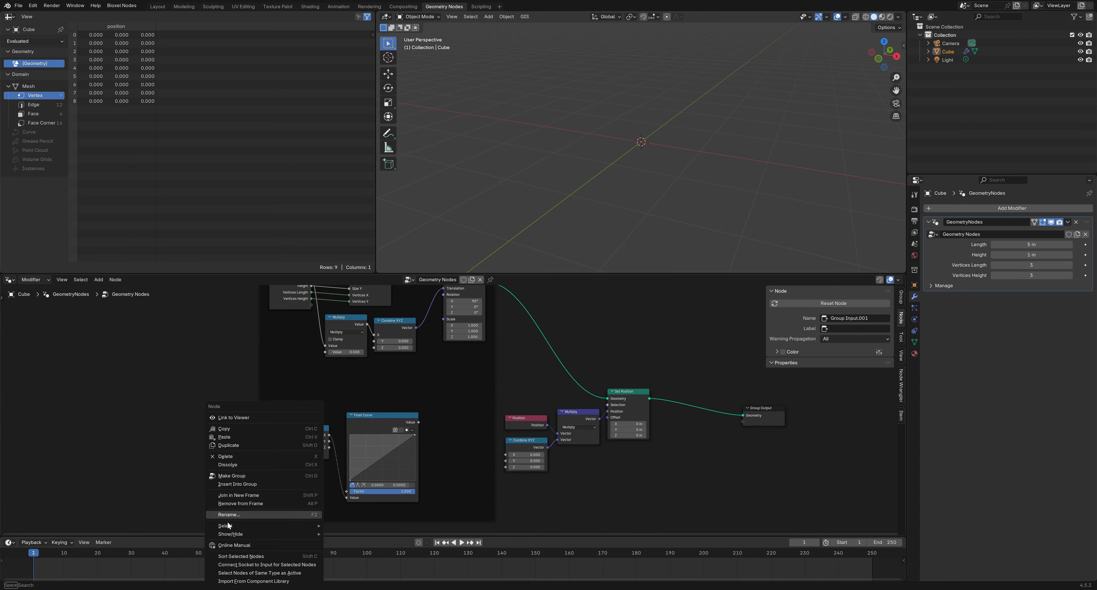
{"action": "left_click", "coordinate": [256, 502]}
{"action": "scroll", "coordinate": [301, 500], "scroll_direction": "up", "scroll_amount": 3}
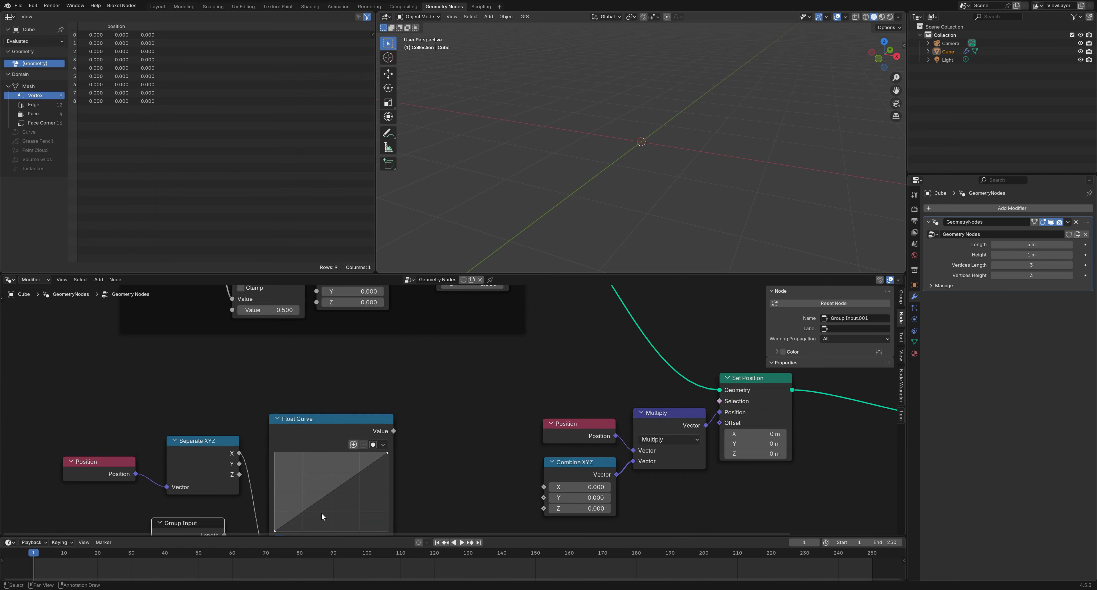
{"action": "middle_click_drag", "start_coordinate": [321, 514], "coordinate": [345, 409]}
{"action": "scroll", "coordinate": [345, 409], "scroll_direction": "up", "scroll_amount": 4}
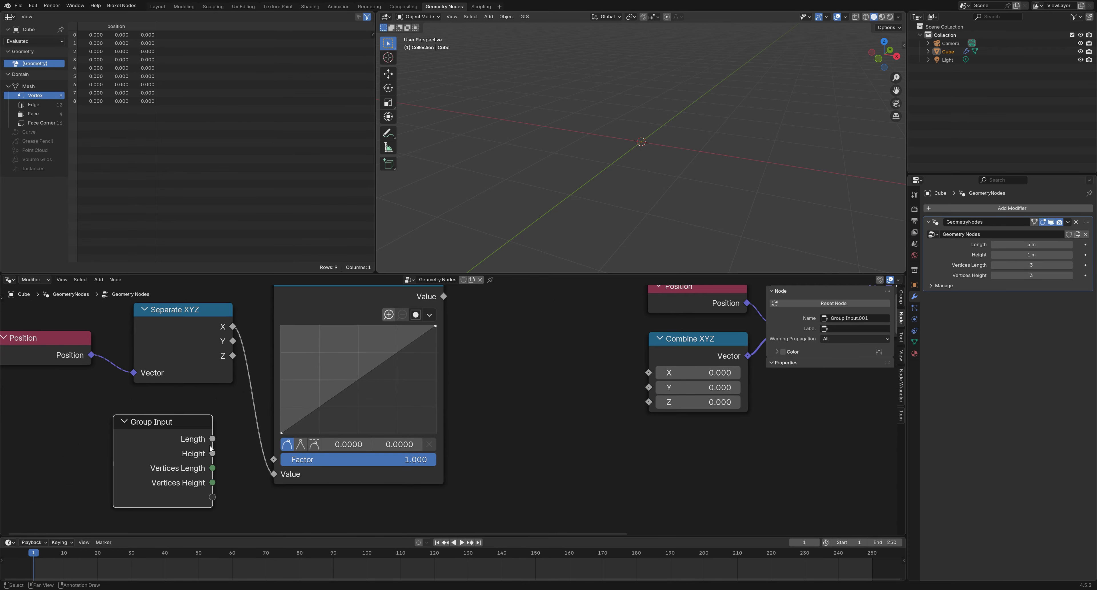
{"action": "scroll", "coordinate": [226, 443], "scroll_direction": "down", "scroll_amount": 2}
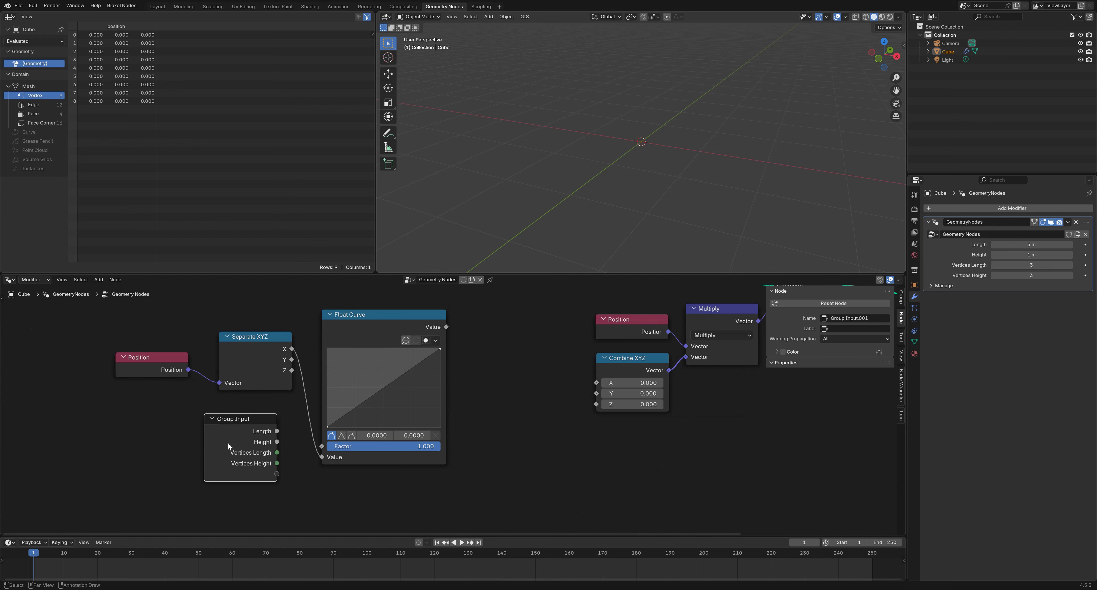
{"action": "left_click_drag", "start_coordinate": [369, 326], "coordinate": [467, 328]}
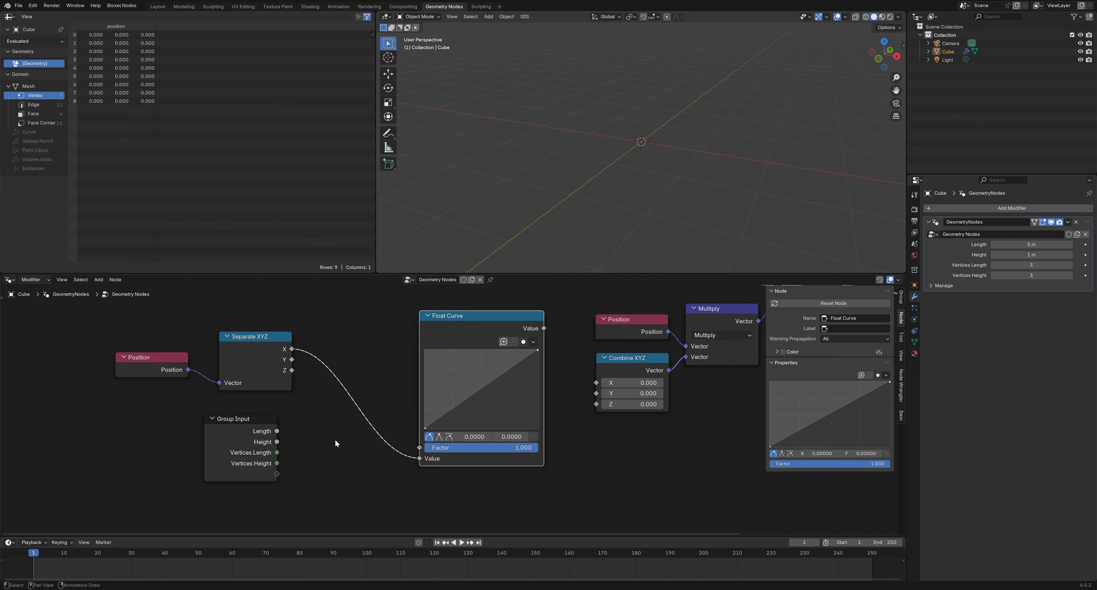
Drop a Map Range node on the X-to-Float Curve link and connect Length to its From Max
{"action": "right_click", "coordinate": [336, 450]}
{"action": "mouse_move", "coordinate": [336, 450]}
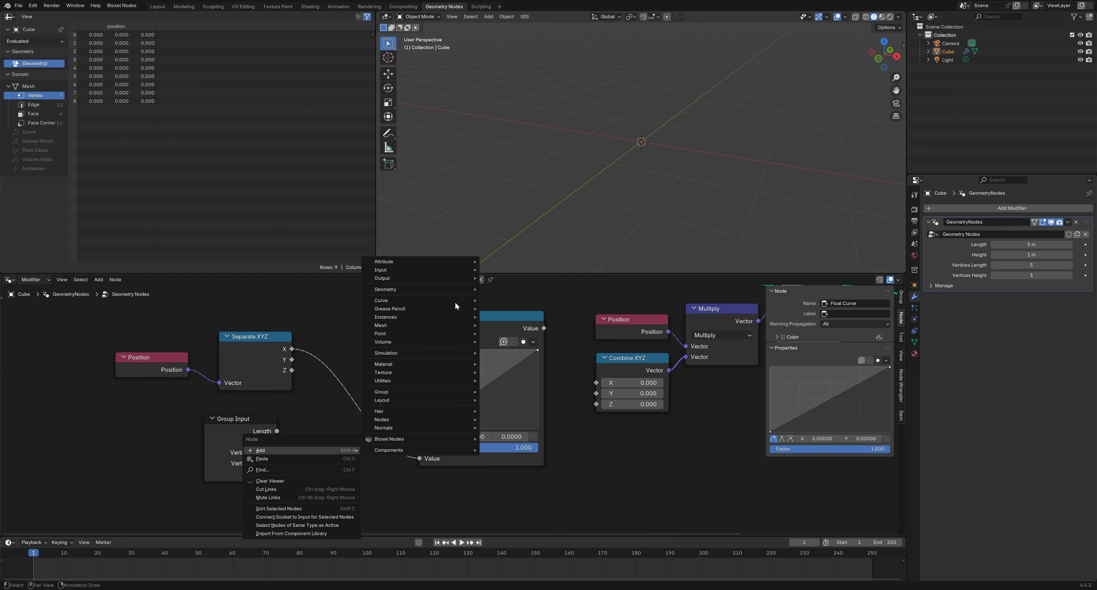
{"action": "mouse_move", "coordinate": [438, 382]}
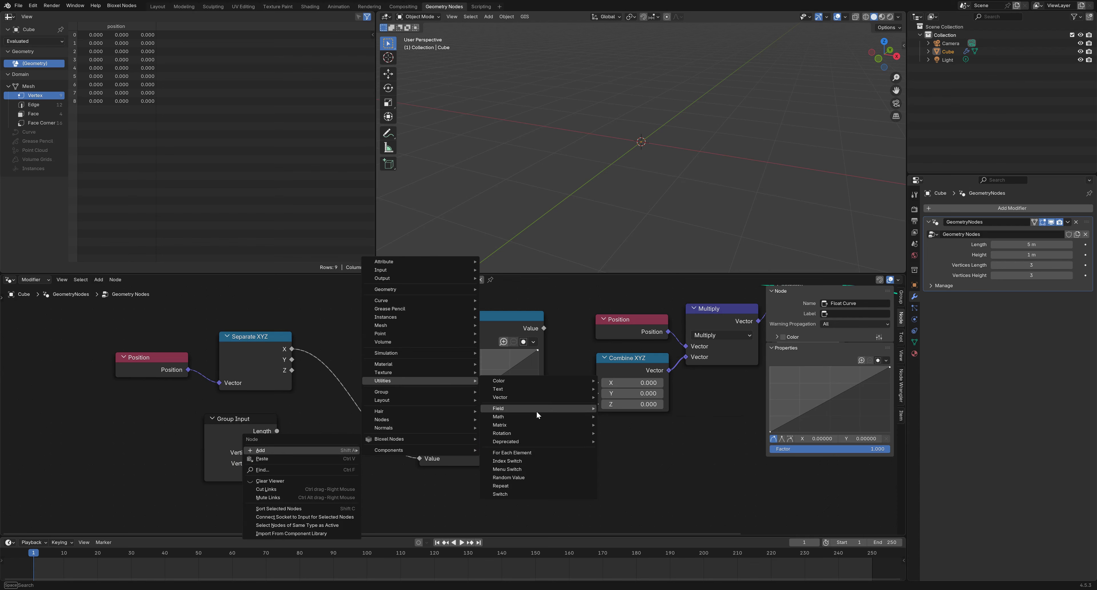
{"action": "mouse_move", "coordinate": [536, 416]}
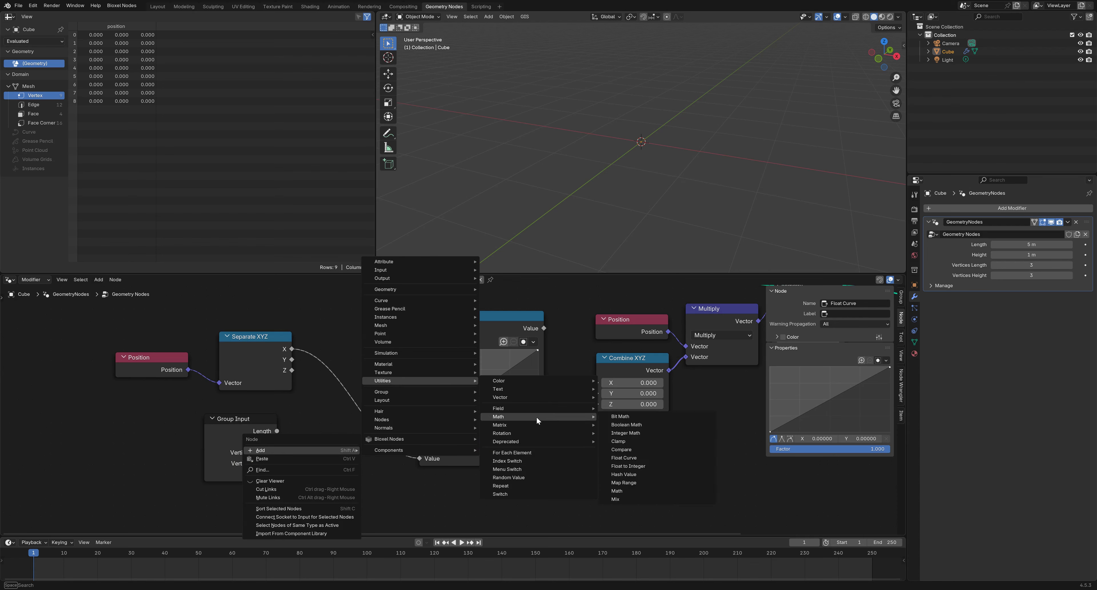
{"action": "left_click", "coordinate": [623, 482]}
{"action": "left_click", "coordinate": [340, 356]}
{"action": "left_click_drag", "start_coordinate": [389, 368], "coordinate": [368, 361]}
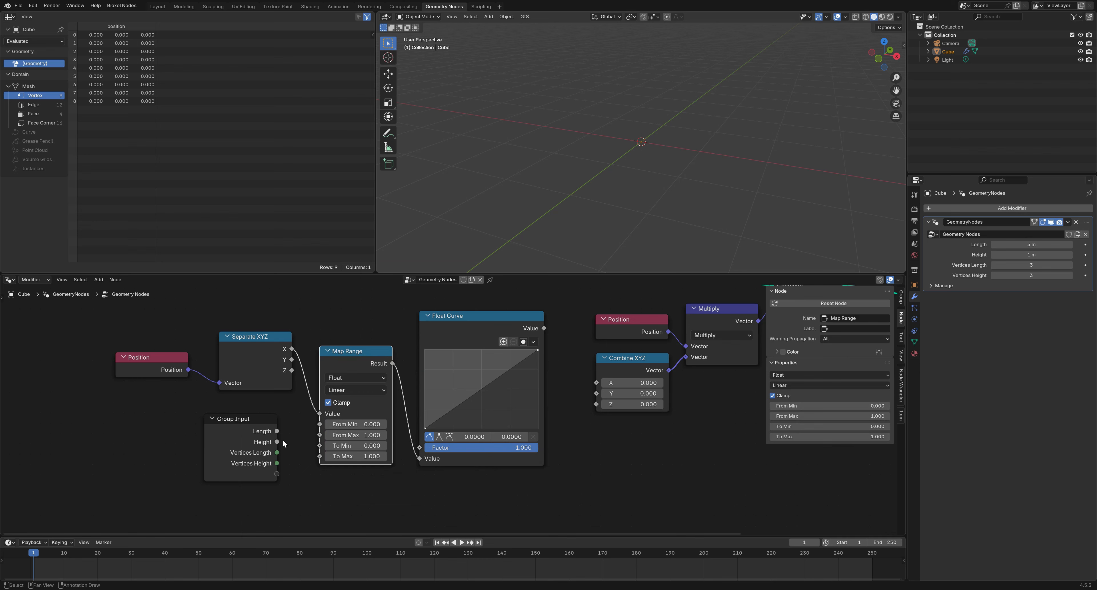
{"action": "left_click_drag", "start_coordinate": [279, 431], "coordinate": [323, 433]}
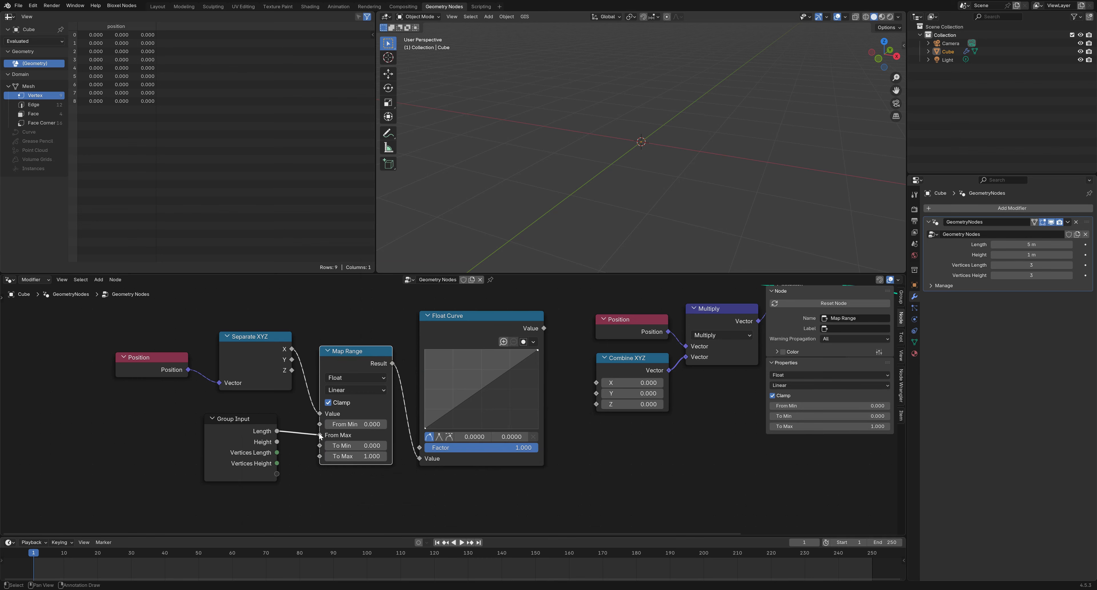
{"action": "middle_click_drag", "start_coordinate": [445, 478], "coordinate": [375, 516]}
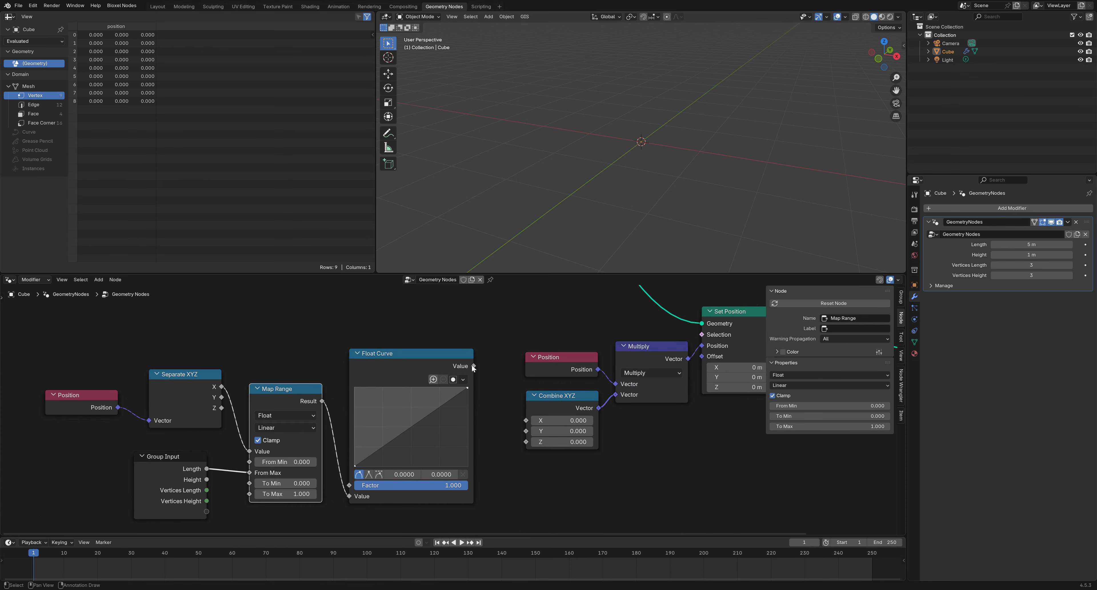
Connect Float Curve's Value to Combine XYZ Z and set Combine XYZ's X and Y to 1
{"action": "left_click_drag", "start_coordinate": [473, 367], "coordinate": [524, 443]}
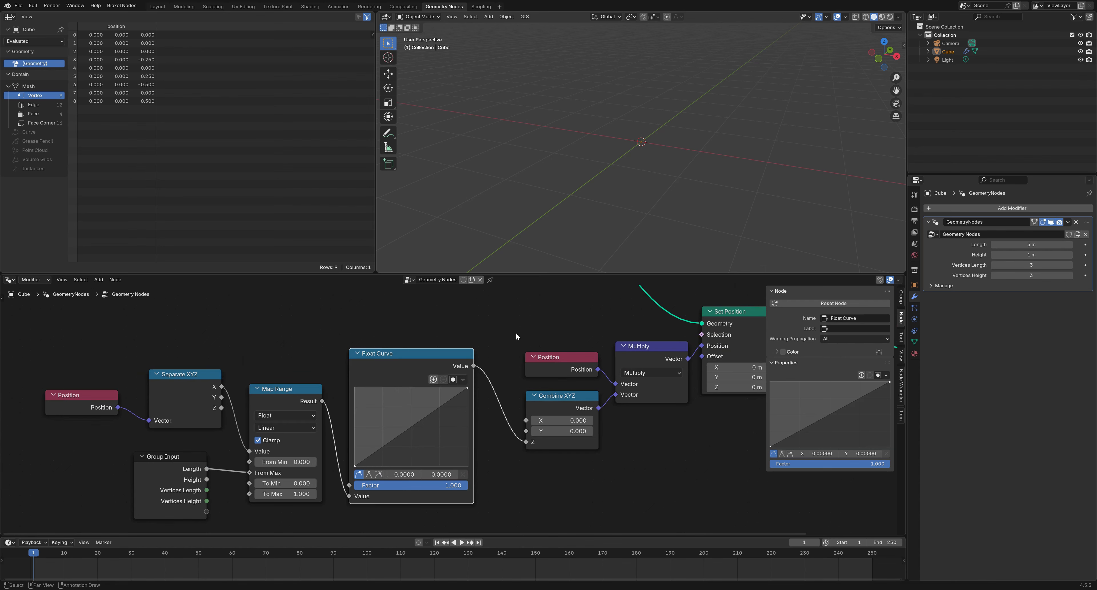
{"action": "middle_click_drag", "start_coordinate": [614, 427], "coordinate": [455, 443]}
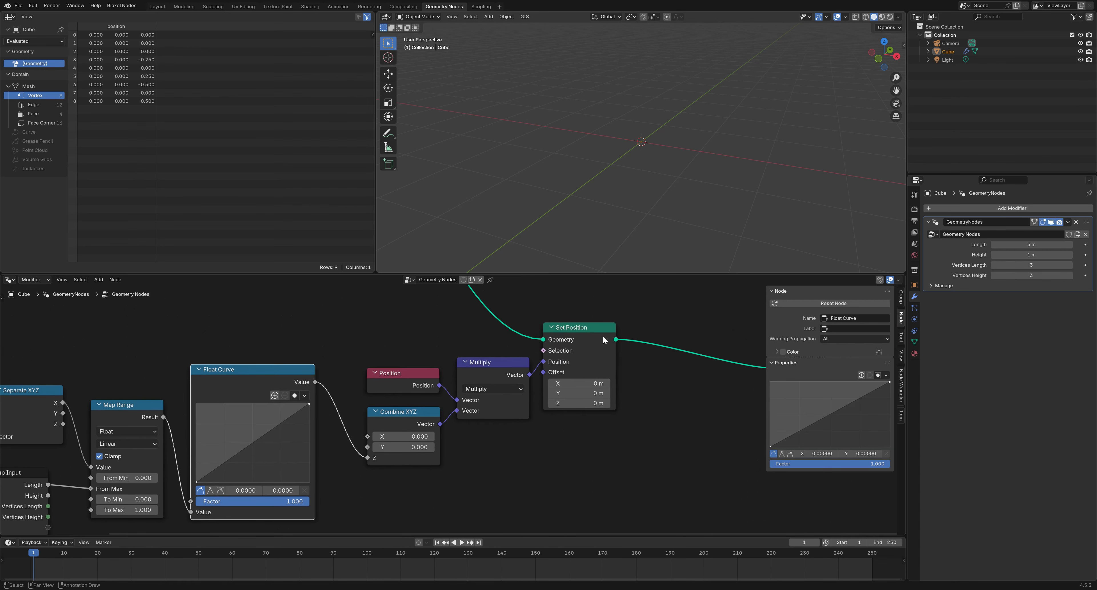
{"action": "mouse_move", "coordinate": [588, 357]}
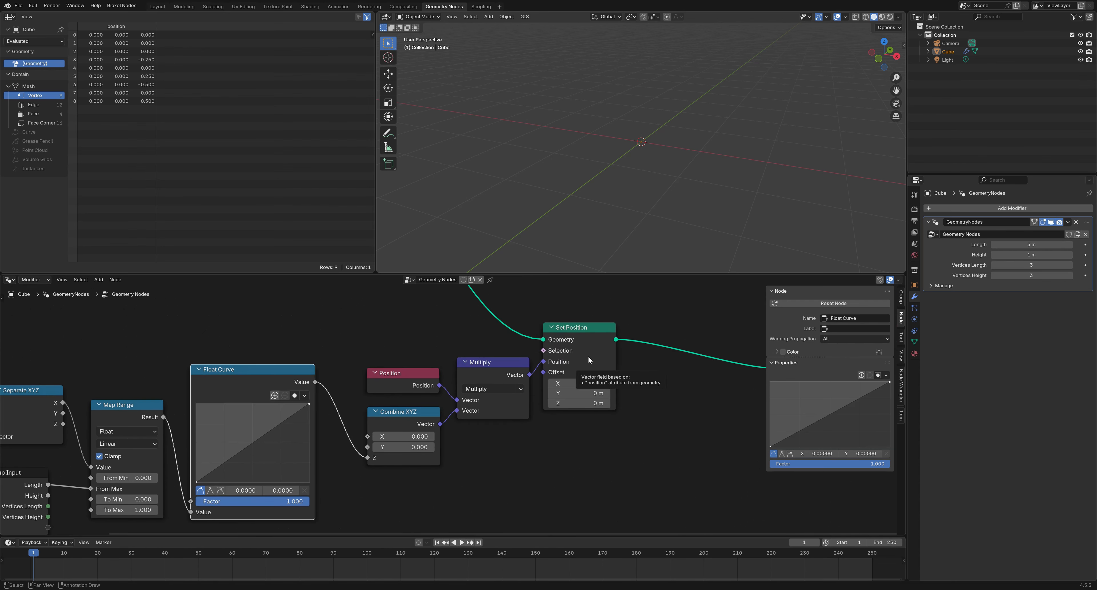
{"action": "middle_click_drag", "start_coordinate": [437, 439], "coordinate": [579, 417]}
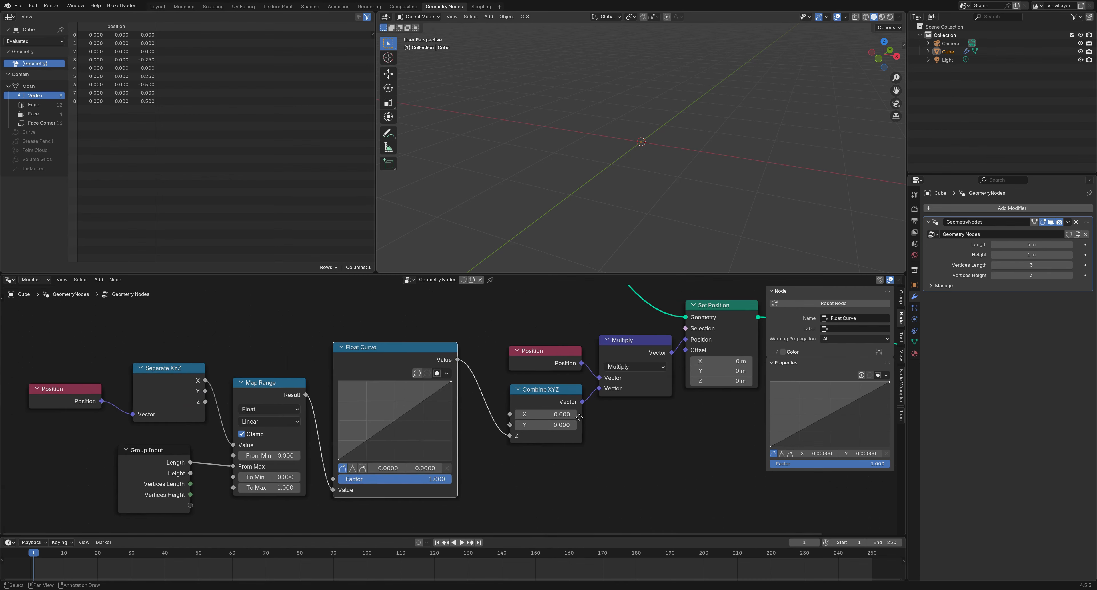
{"action": "scroll", "coordinate": [579, 417], "scroll_direction": "down", "scroll_amount": 2}
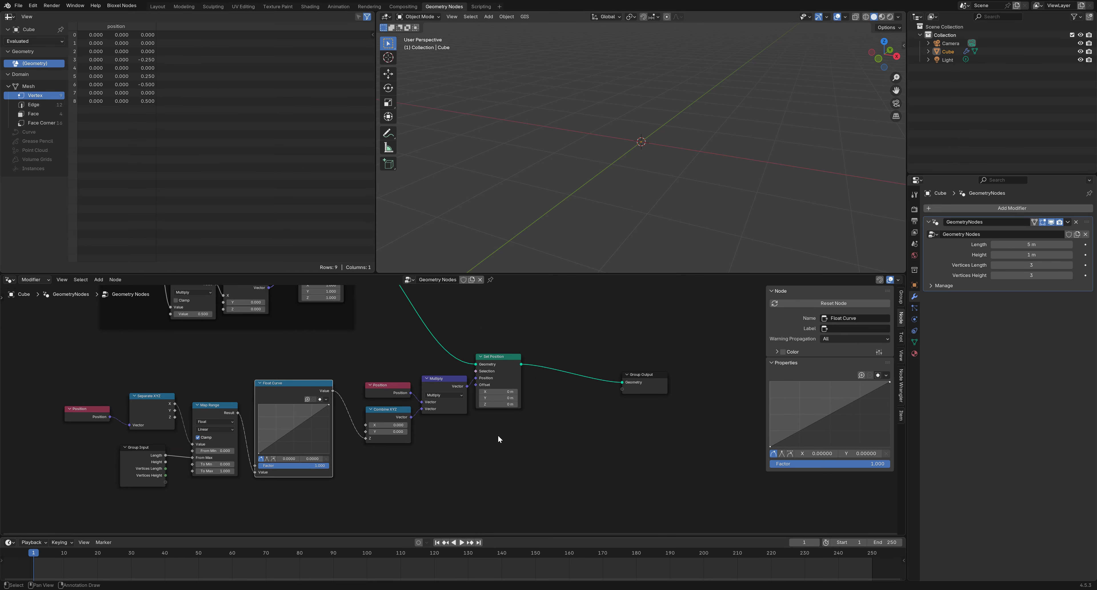
{"action": "left_click_drag", "start_coordinate": [388, 425], "coordinate": [388, 432]}
{"action": "type", "text": "1"}
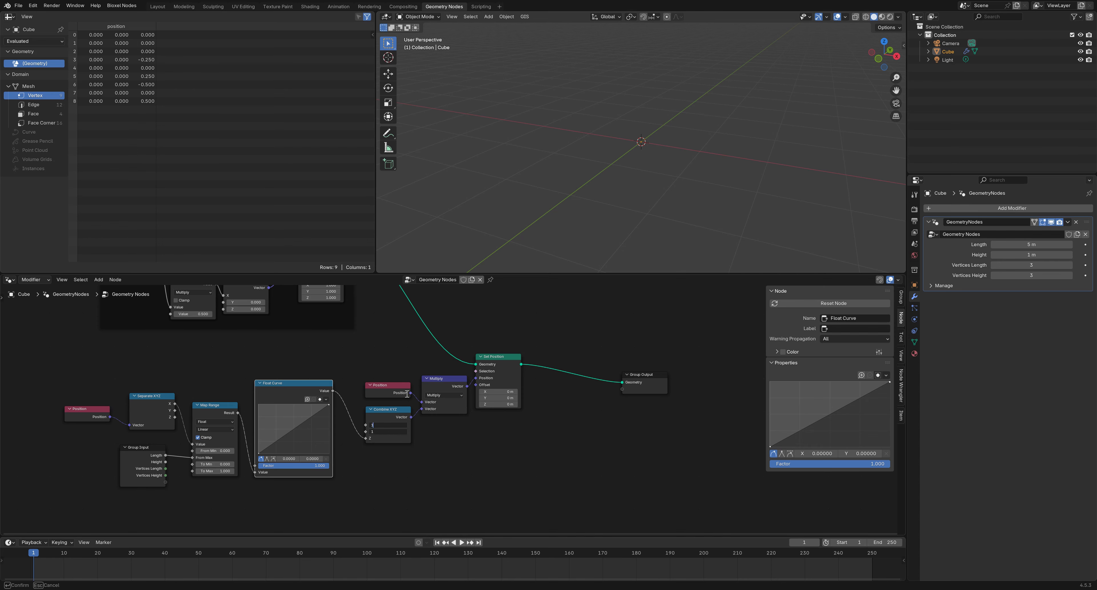
{"action": "key", "text": "Return"}
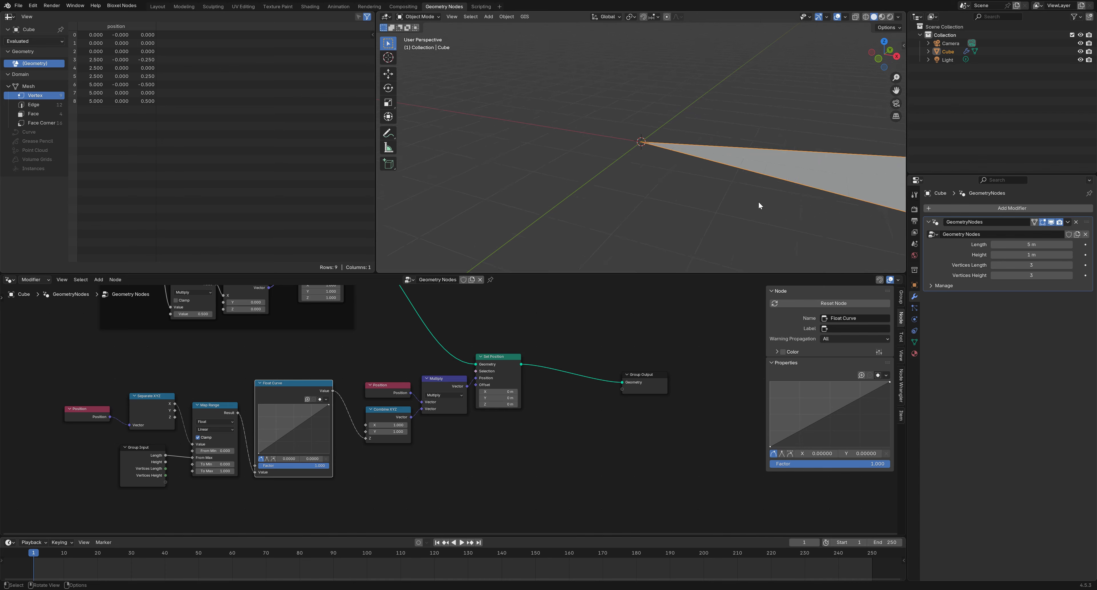
Raise the Float Curve's left point to the top and pull a new middle point down into a dip
{"action": "middle_click_drag", "start_coordinate": [795, 182], "coordinate": [689, 234]}
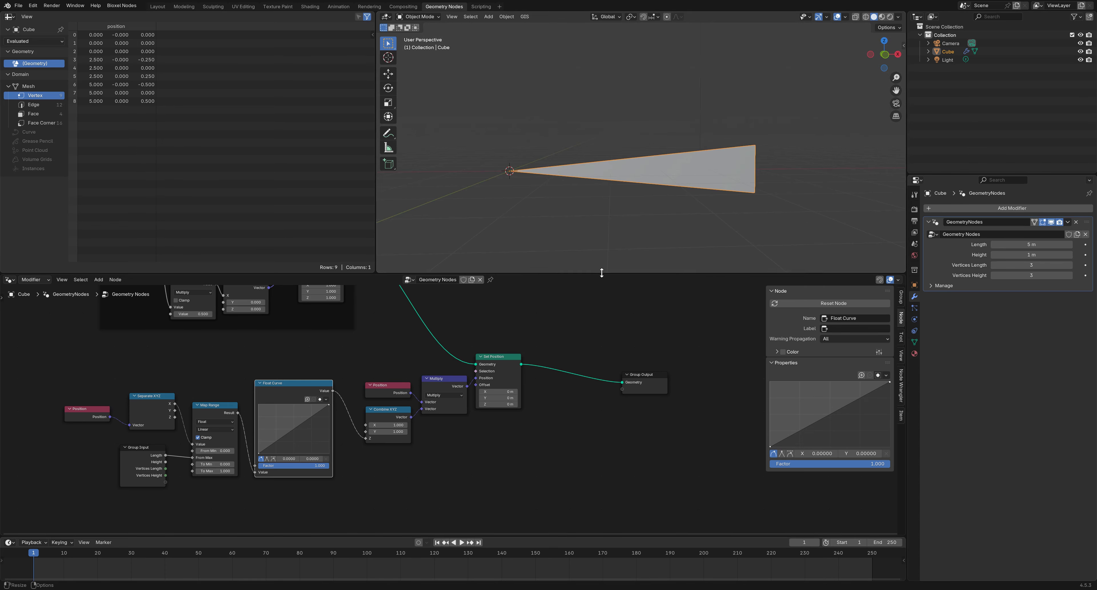
{"action": "mouse_move", "coordinate": [664, 228]}
{"action": "middle_mouse_down"}
{"action": "mouse_move", "coordinate": [658, 246]}
{"action": "mouse_move", "coordinate": [645, 244]}
{"action": "mouse_move", "coordinate": [657, 234]}
{"action": "middle_mouse_up"}
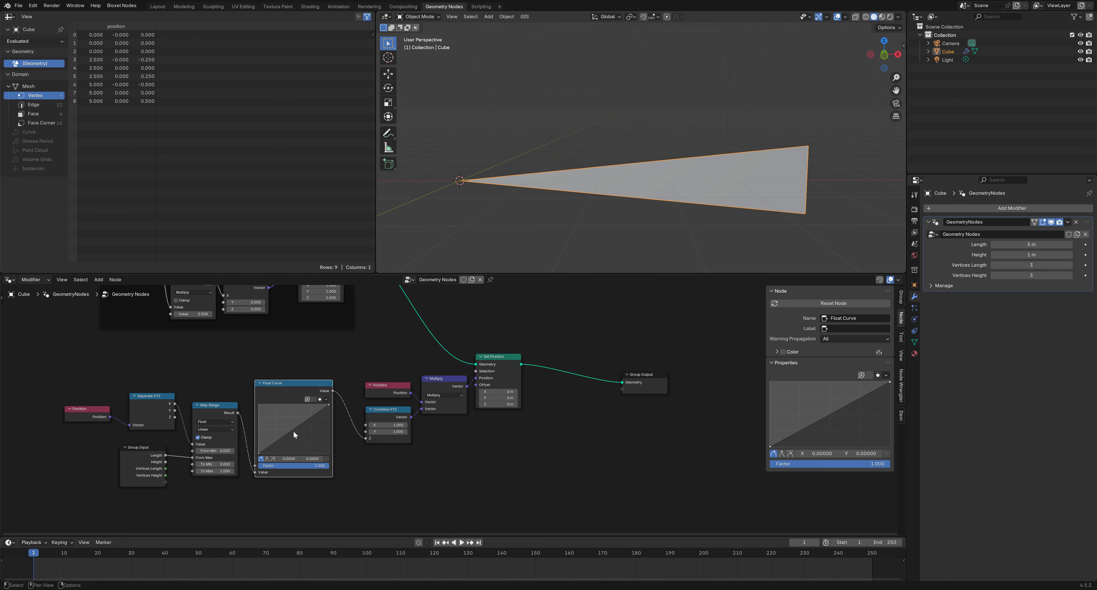
{"action": "left_click_drag", "start_coordinate": [260, 453], "coordinate": [259, 399]}
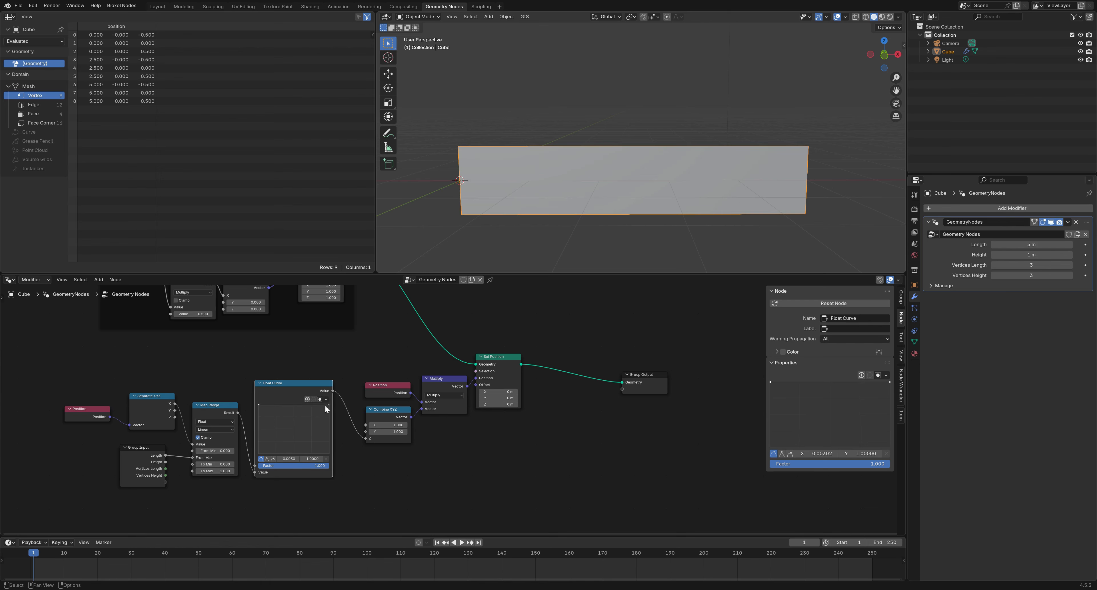
{"action": "left_click_drag", "start_coordinate": [325, 405], "coordinate": [297, 425]}
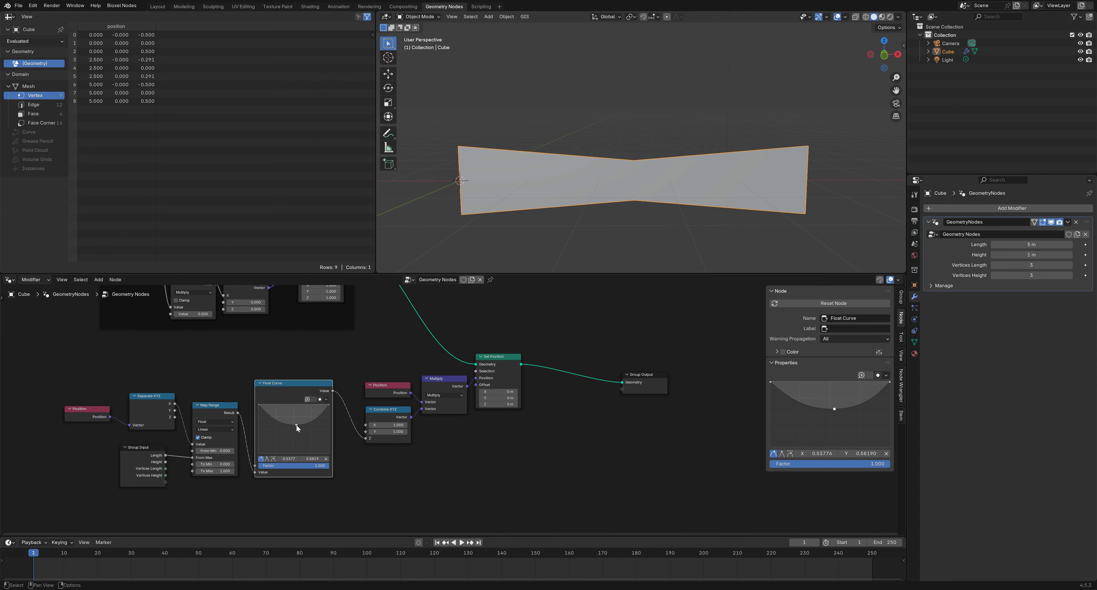
{"action": "middle_click_drag", "start_coordinate": [311, 346], "coordinate": [349, 392]}
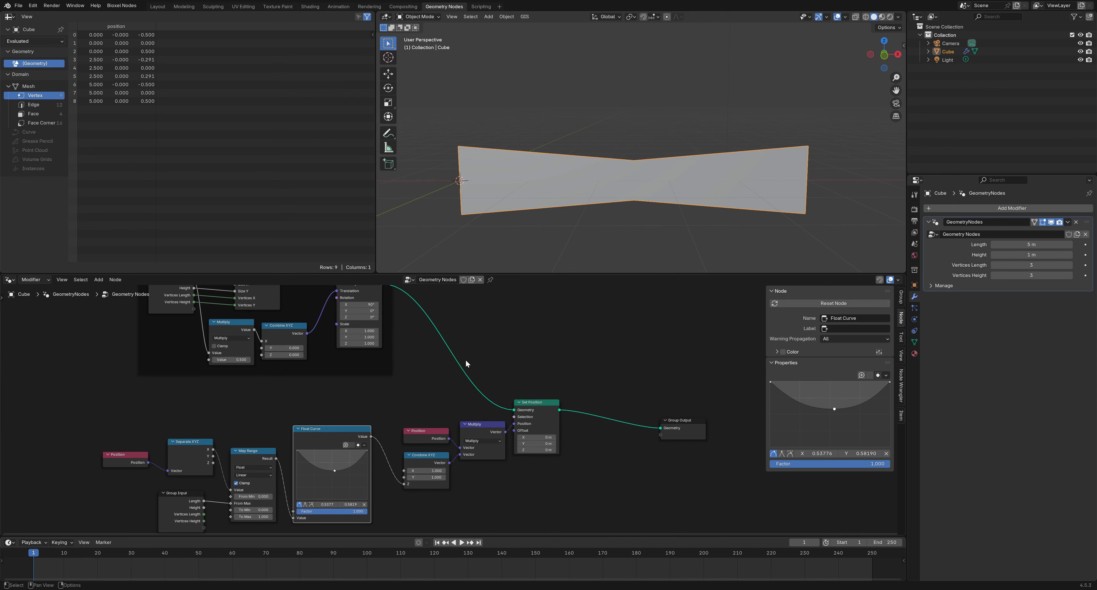
Set the grid to 20 vertices along the length and 10 along the height
{"action": "left_click", "coordinate": [1066, 266]}
{"action": "type", "text": "20"}
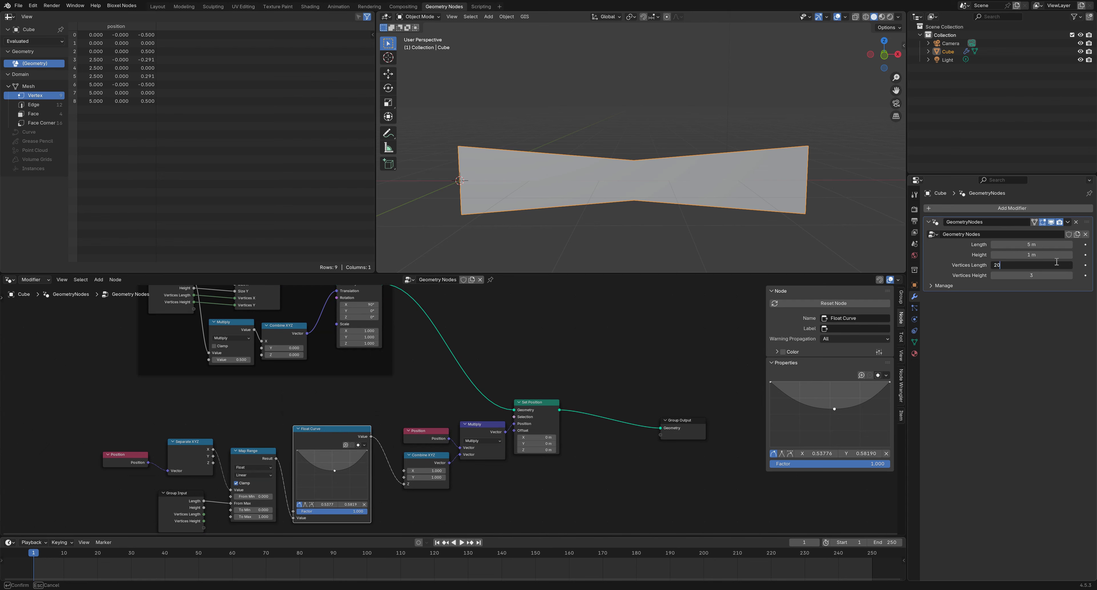
{"action": "key", "text": "Return"}
{"action": "left_click", "coordinate": [1039, 275]}
{"action": "type", "text": "10"}
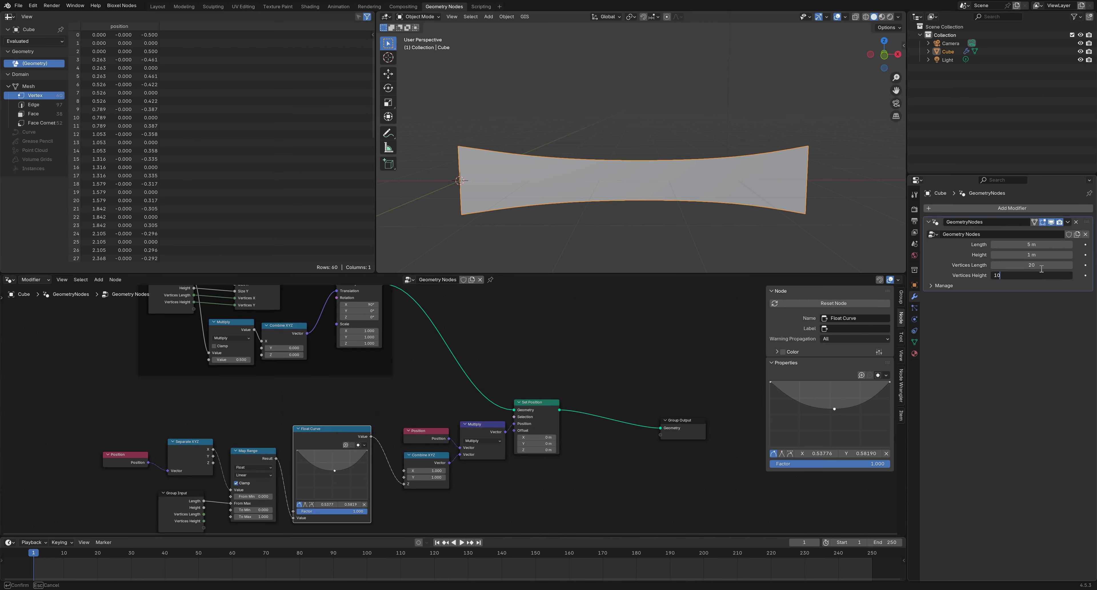
{"action": "key", "text": "Return"}
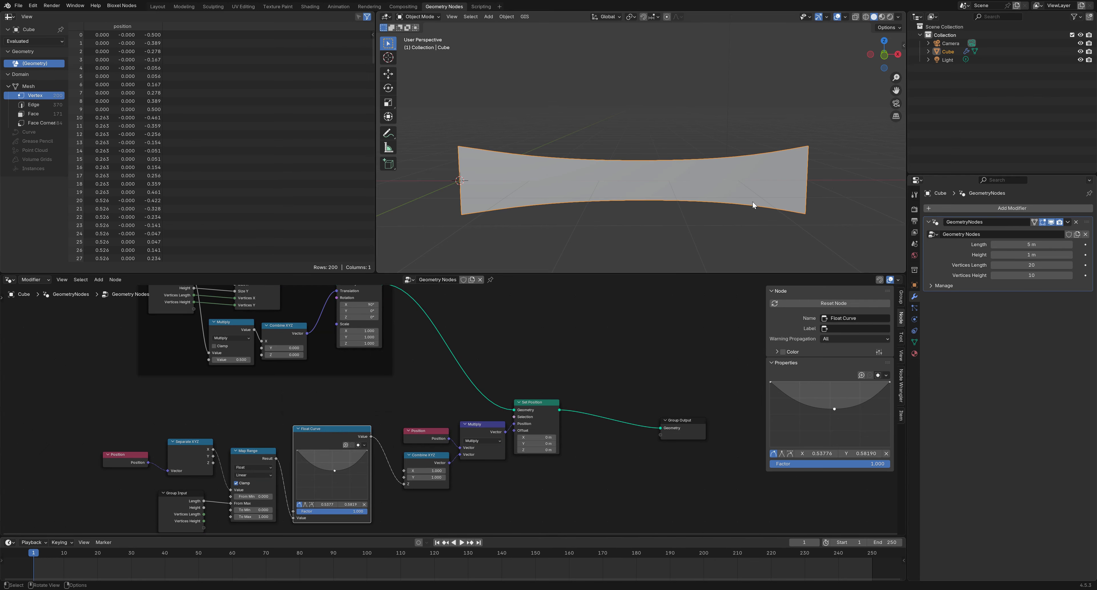
Lower the Float Curve's end so the blade tapers from root to tip
{"action": "middle_click_drag", "start_coordinate": [752, 201], "coordinate": [745, 187]}
{"action": "left_click", "coordinate": [355, 463]}
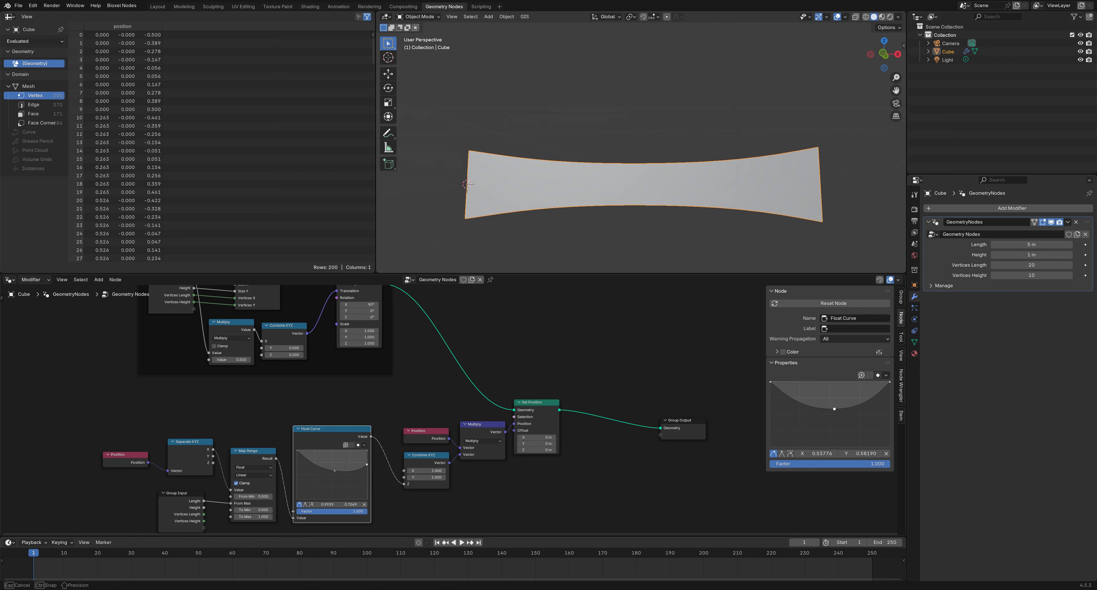
{"action": "left_click", "coordinate": [365, 504]}
{"action": "left_click_drag", "start_coordinate": [367, 450], "coordinate": [327, 480]}
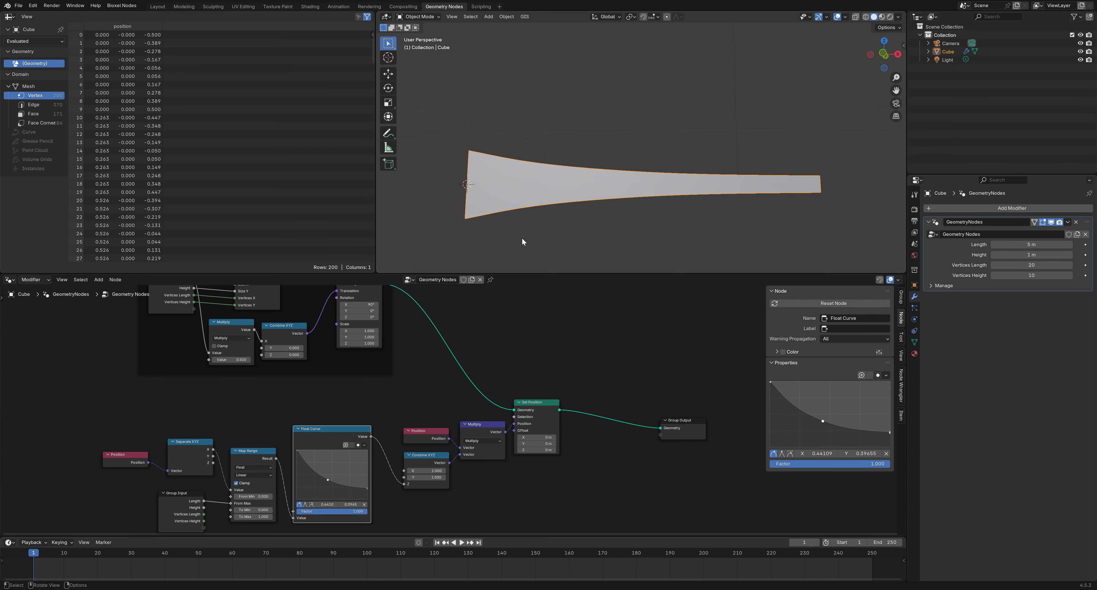
{"action": "middle_click_drag", "start_coordinate": [522, 237], "coordinate": [546, 234]}
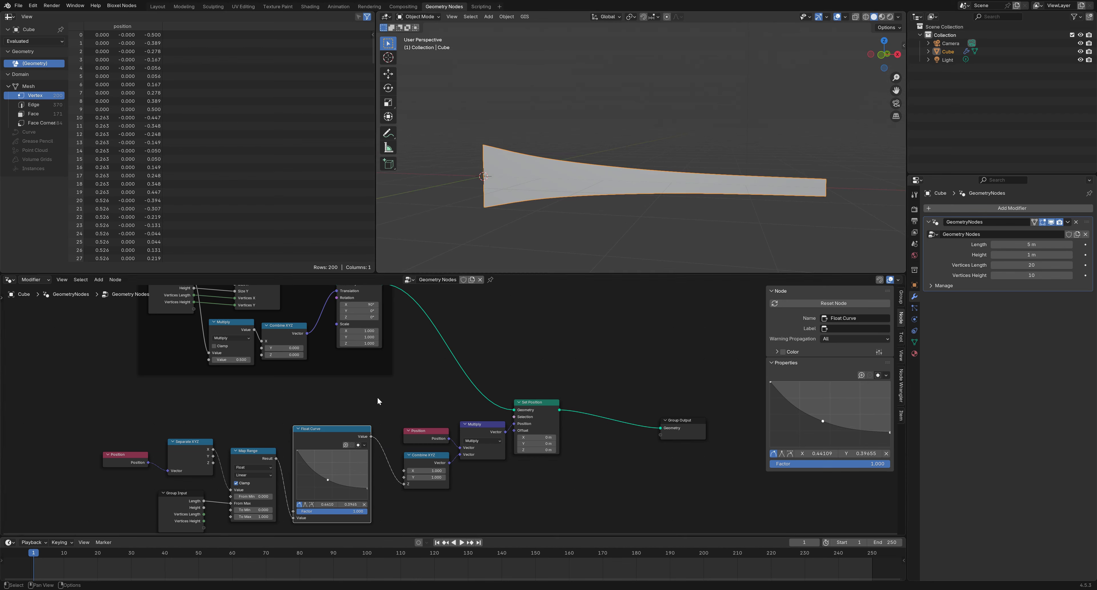
{"action": "middle_click_drag", "start_coordinate": [402, 399], "coordinate": [403, 365]}
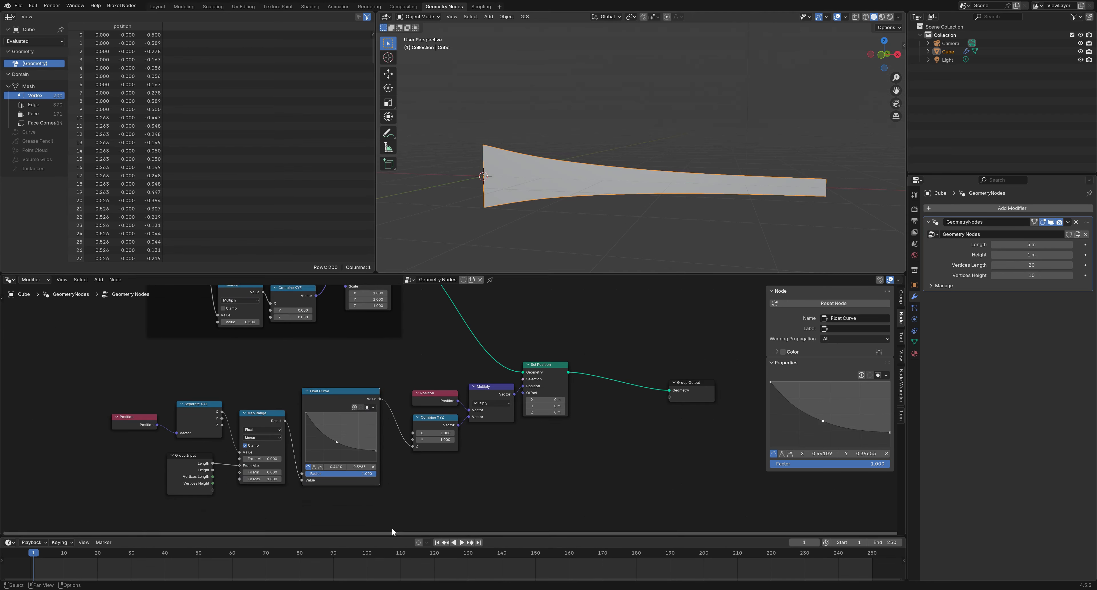
Rearrange the taper nodes: Map Range, Group Input, Separate XYZ and Position
{"action": "left_click_drag", "start_coordinate": [371, 508], "coordinate": [149, 408]}
{"action": "left_click_drag", "start_coordinate": [332, 393], "coordinate": [353, 389]}
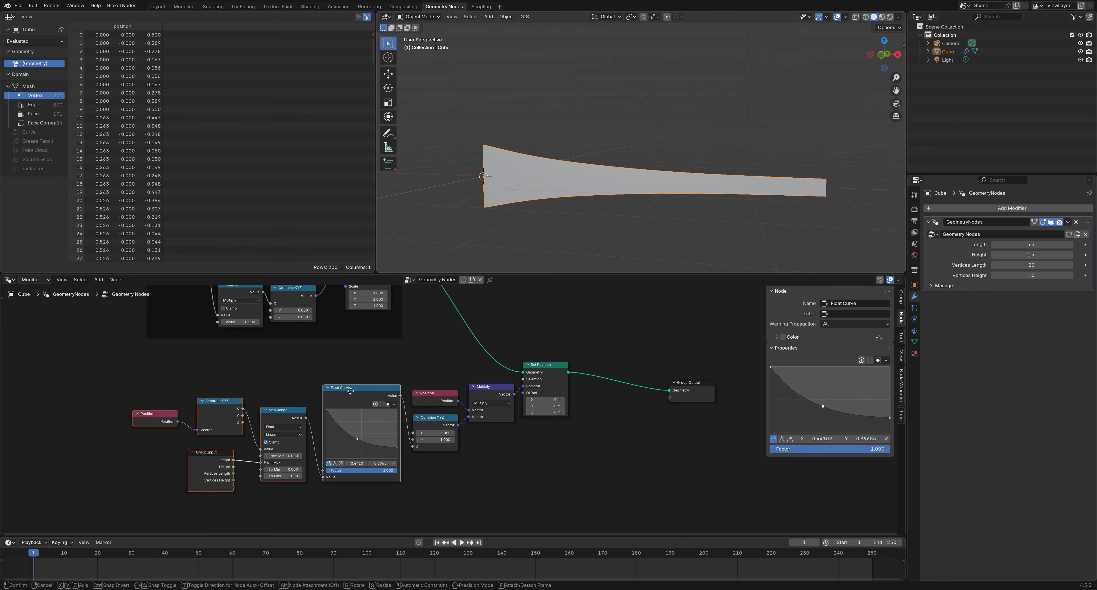
{"action": "left_click", "coordinate": [293, 411]}
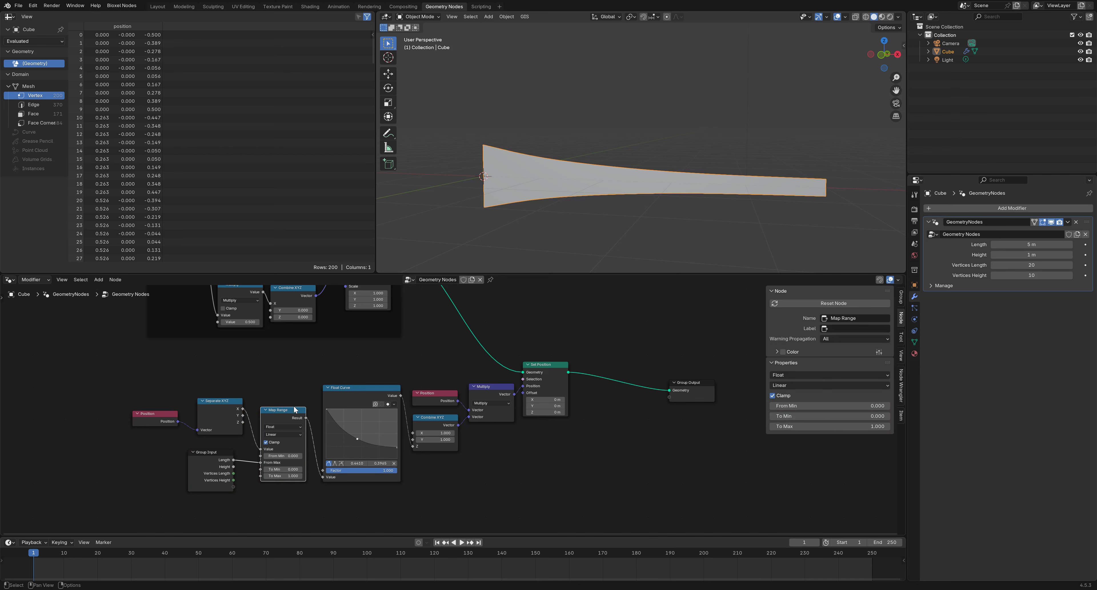
{"action": "left_click_drag", "start_coordinate": [294, 408], "coordinate": [299, 391]}
{"action": "left_click_drag", "start_coordinate": [202, 461], "coordinate": [237, 413]}
{"action": "left_click_drag", "start_coordinate": [159, 426], "coordinate": [182, 423]}
Wrap all nine taper nodes in a frame labelled 'blade taper'
{"action": "left_click_drag", "start_coordinate": [599, 490], "coordinate": [148, 352]}
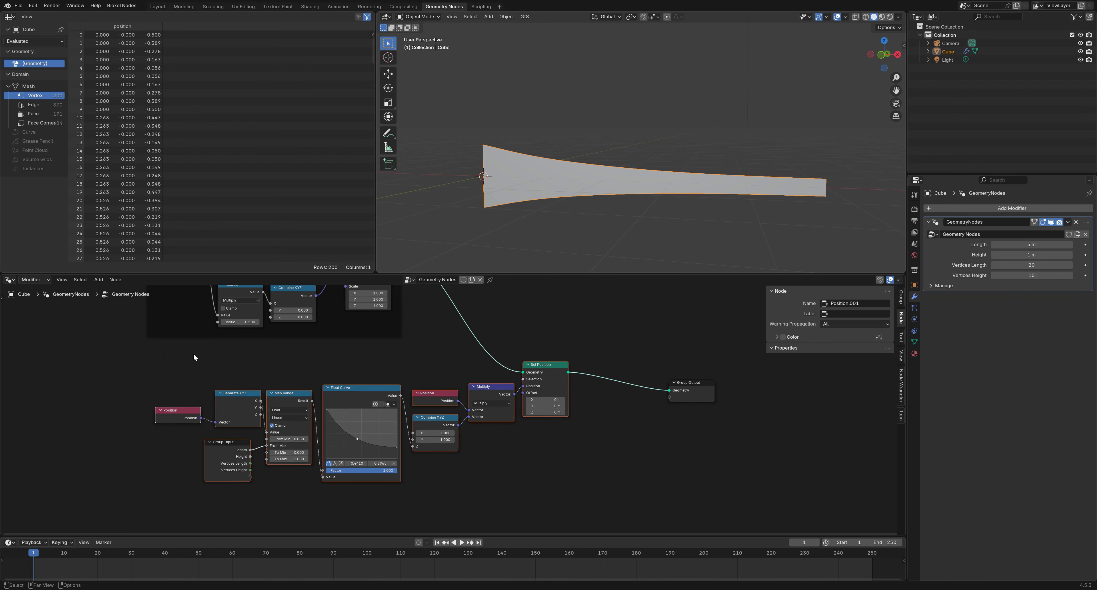
{"action": "key", "text": "ctrl+j"}
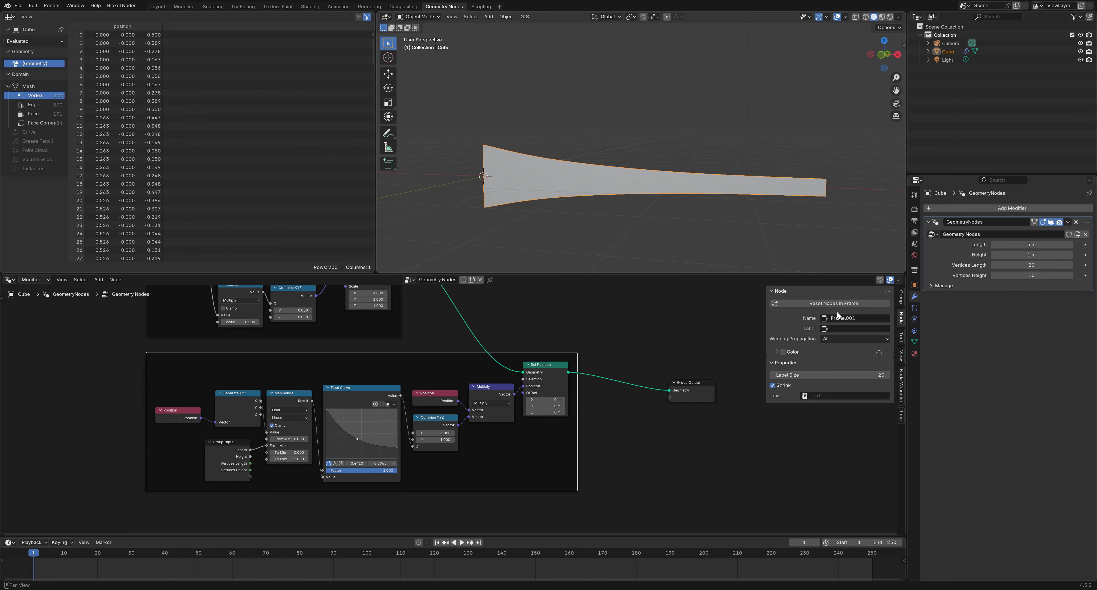
{"action": "left_click", "coordinate": [866, 330]}
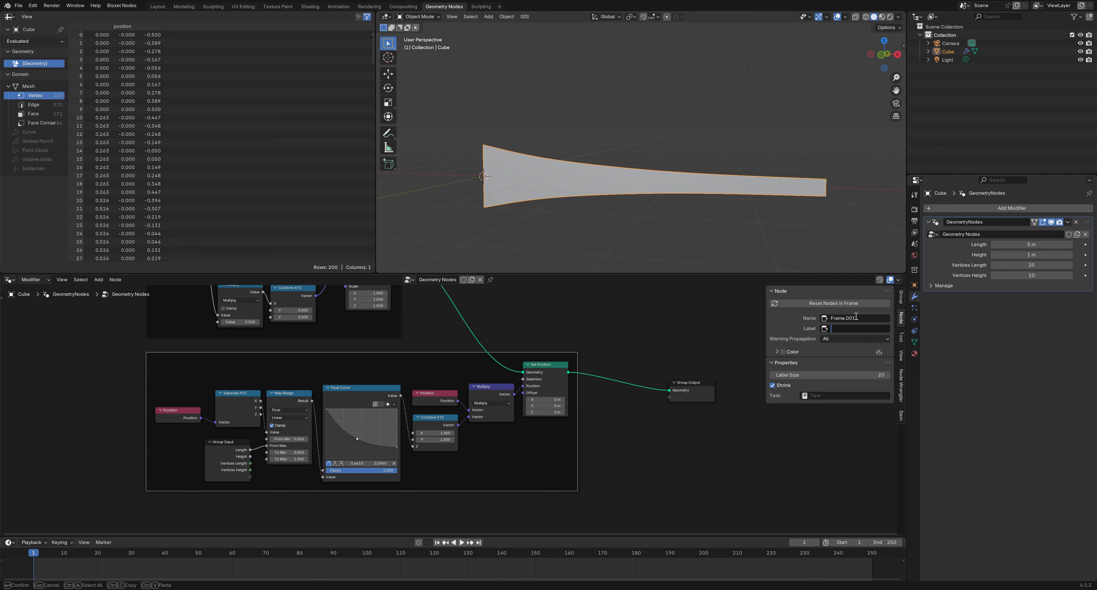
{"action": "type", "text": "blade taper"}
{"action": "key", "text": "Return"}
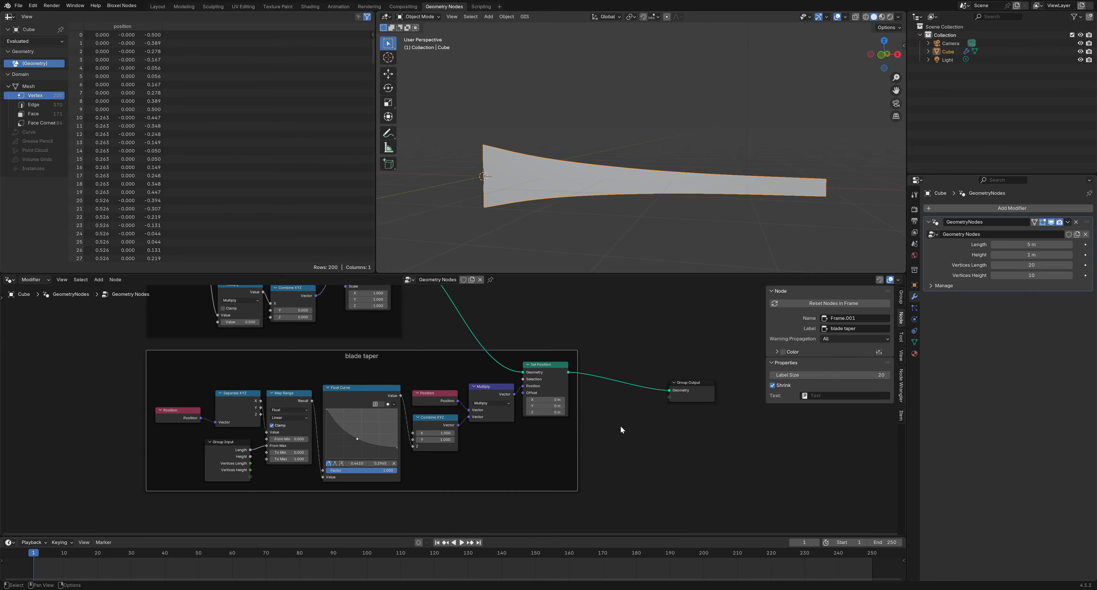
Move the Group Output node far to the right, making room for a new node
{"action": "middle_click_drag", "start_coordinate": [653, 442], "coordinate": [583, 452]}
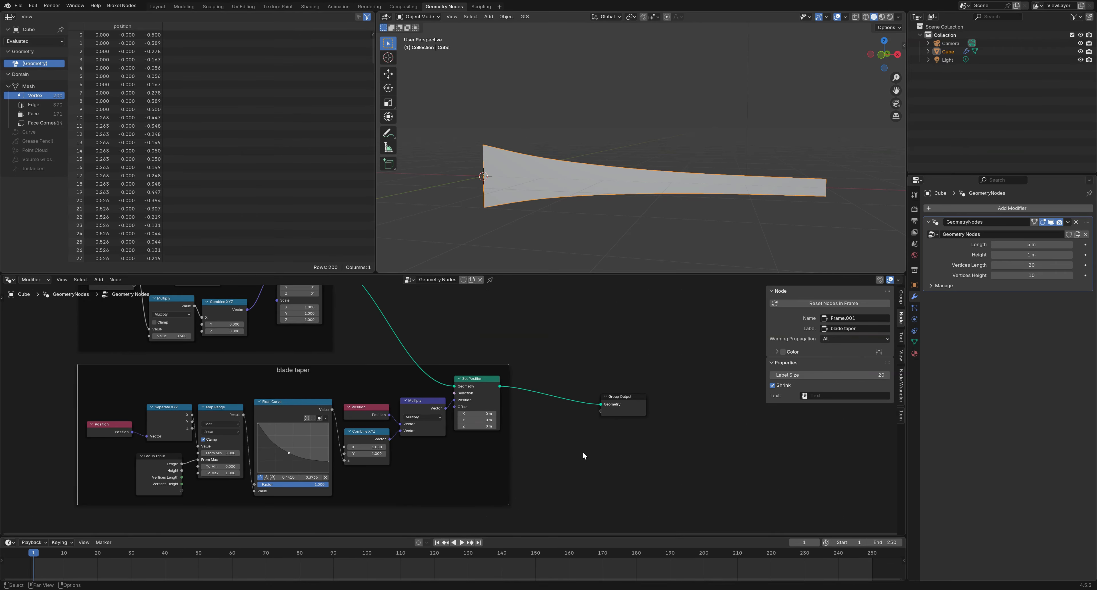
{"action": "scroll", "coordinate": [582, 452], "scroll_direction": "down", "scroll_amount": 2}
{"action": "left_click_drag", "start_coordinate": [567, 407], "coordinate": [756, 387]}
{"action": "scroll", "coordinate": [561, 436], "scroll_direction": "up", "scroll_amount": 2}
{"action": "middle_click_drag", "start_coordinate": [561, 436], "coordinate": [453, 419]}
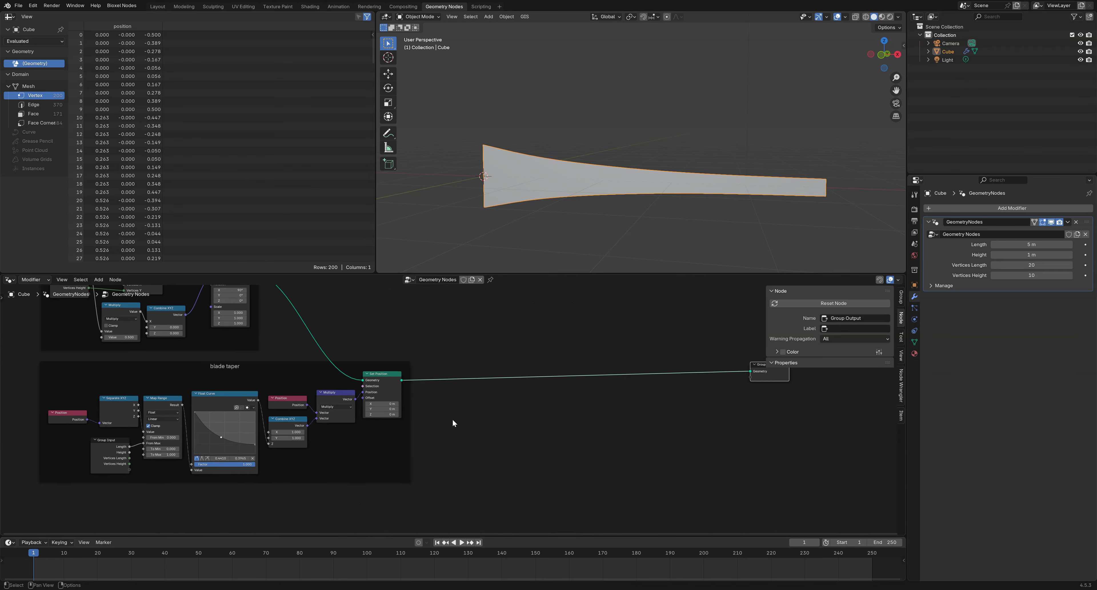
{"action": "left_click", "coordinate": [524, 403]}
Insert a new Set Position node on the link before Group Output
{"action": "key", "text": "shift+a"}
{"action": "type", "text": "s"}
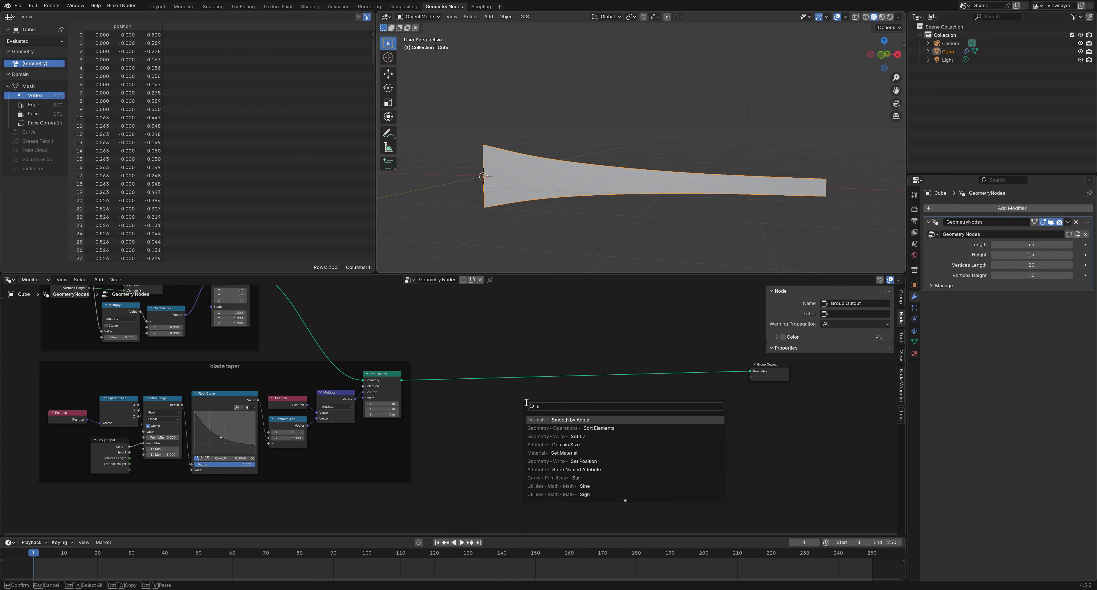
{"action": "type", "text": "et po"}
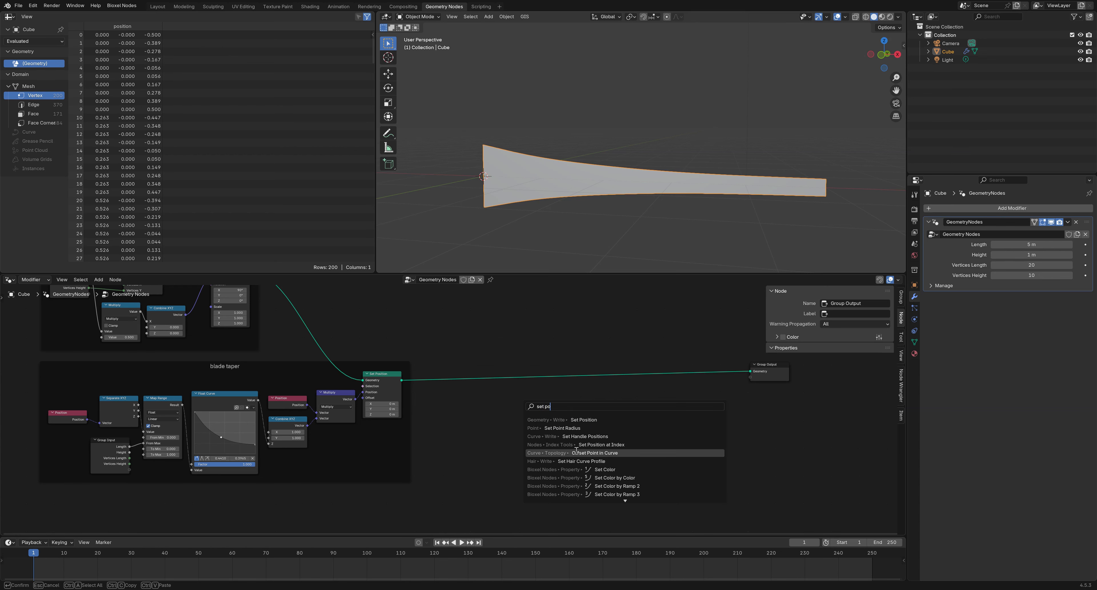
{"action": "left_click", "coordinate": [579, 425]}
{"action": "left_click", "coordinate": [560, 359]}
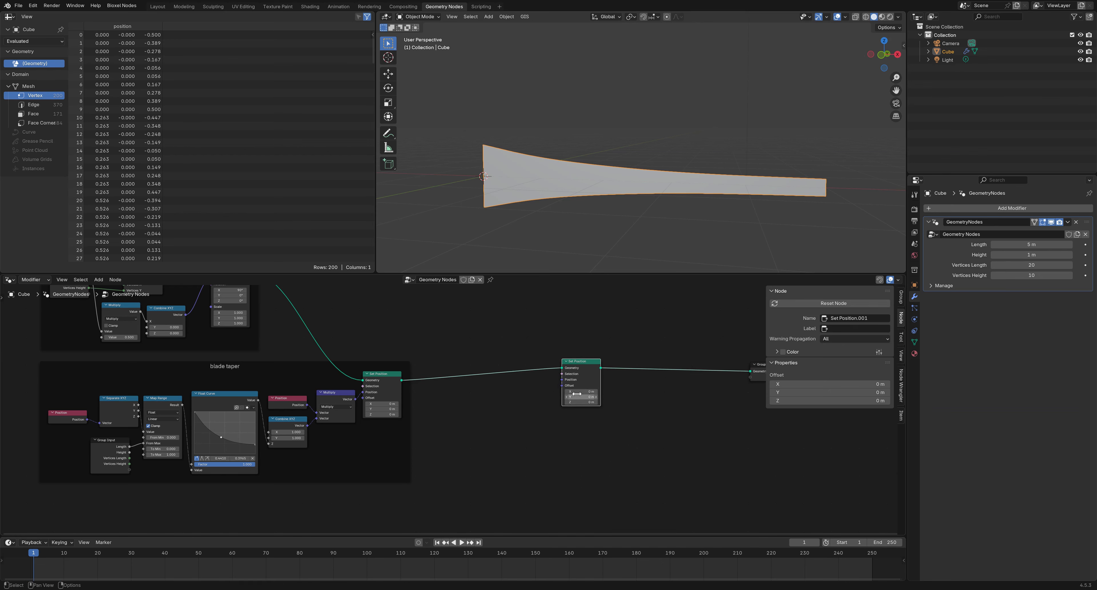
{"action": "scroll", "coordinate": [573, 393], "scroll_direction": "up", "scroll_amount": 6}
{"action": "middle_click_drag", "start_coordinate": [556, 391], "coordinate": [383, 402]}
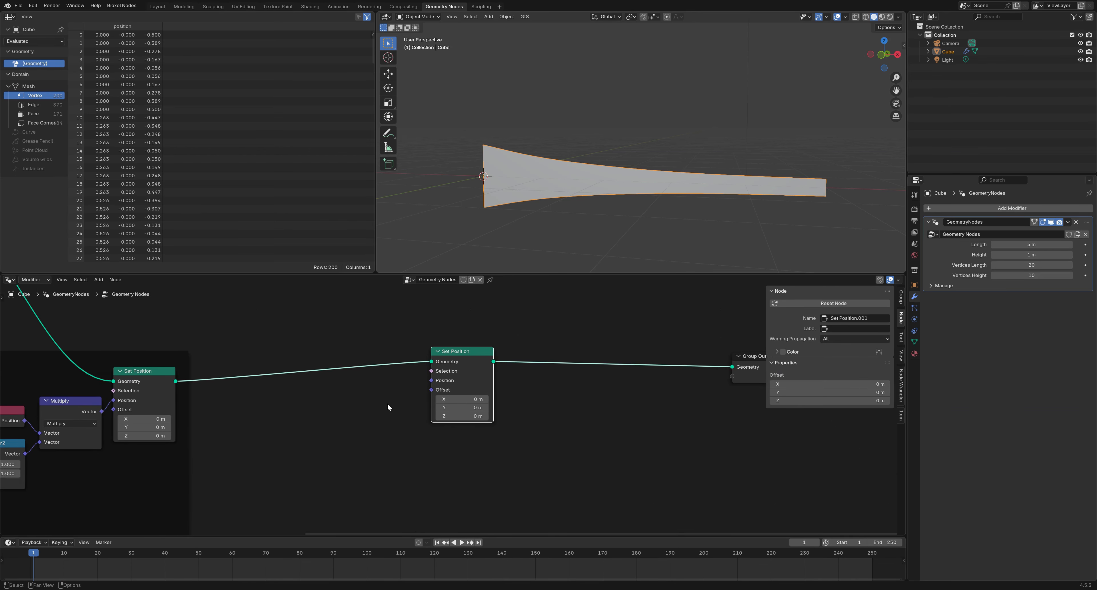
Add a Position node and move the second Set Position beside Group Output
{"action": "scroll", "coordinate": [376, 427], "scroll_direction": "down", "scroll_amount": 3}
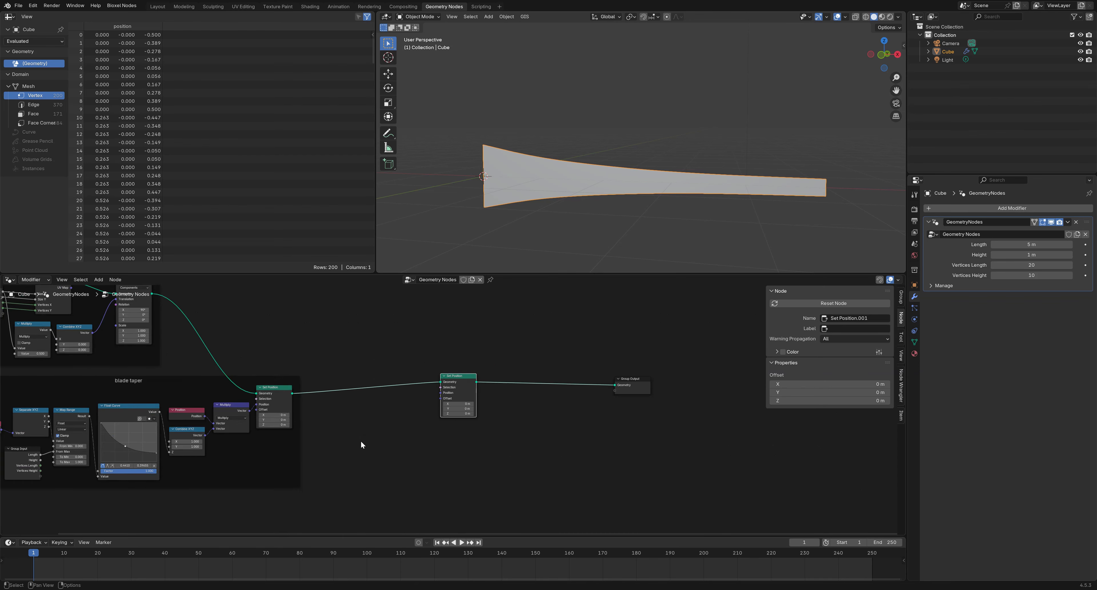
{"action": "middle_click_drag", "start_coordinate": [361, 440], "coordinate": [464, 416]}
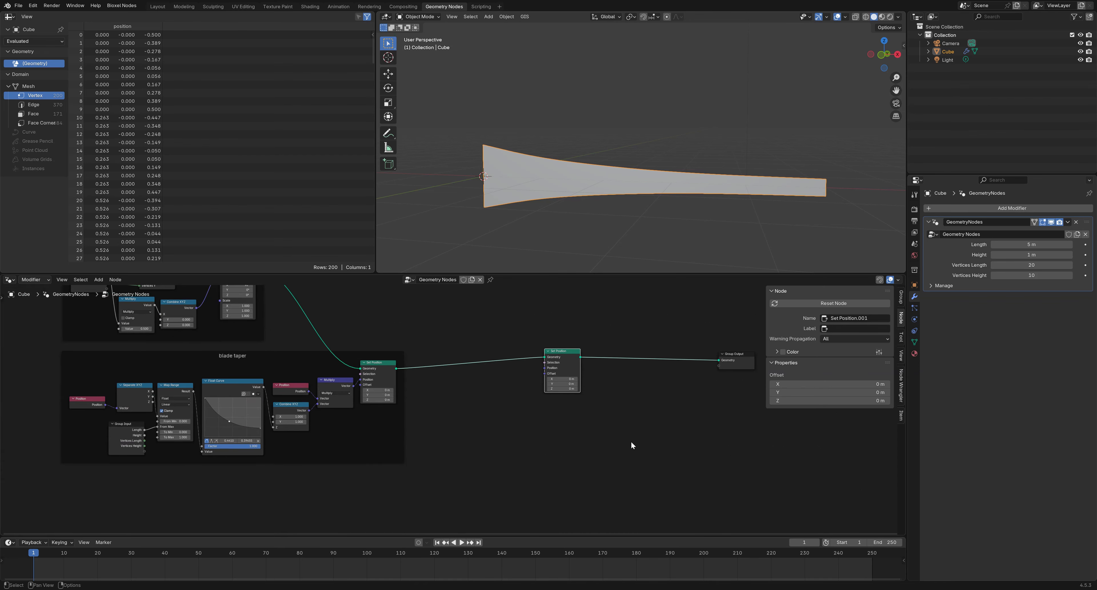
{"action": "right_click", "coordinate": [464, 428]}
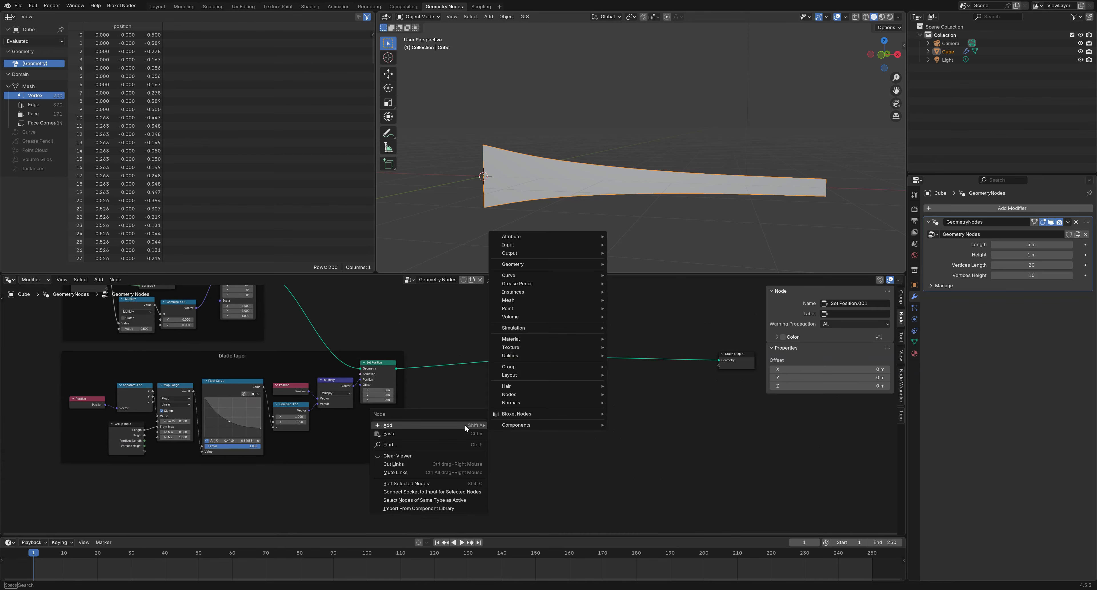
{"action": "mouse_move", "coordinate": [592, 265]}
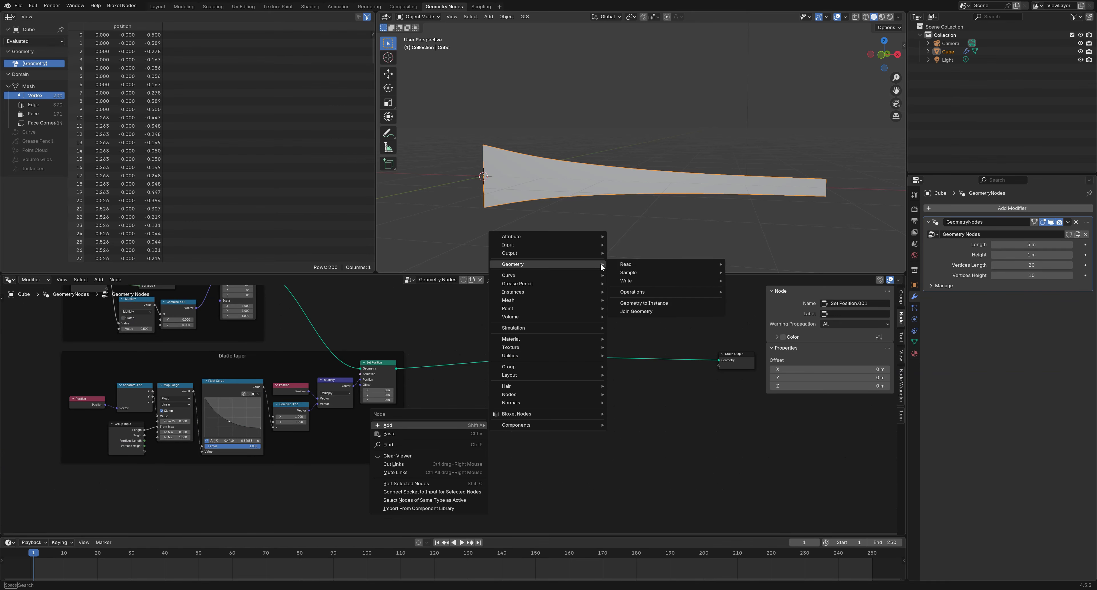
{"action": "mouse_move", "coordinate": [630, 267]}
{"action": "left_click", "coordinate": [747, 297]}
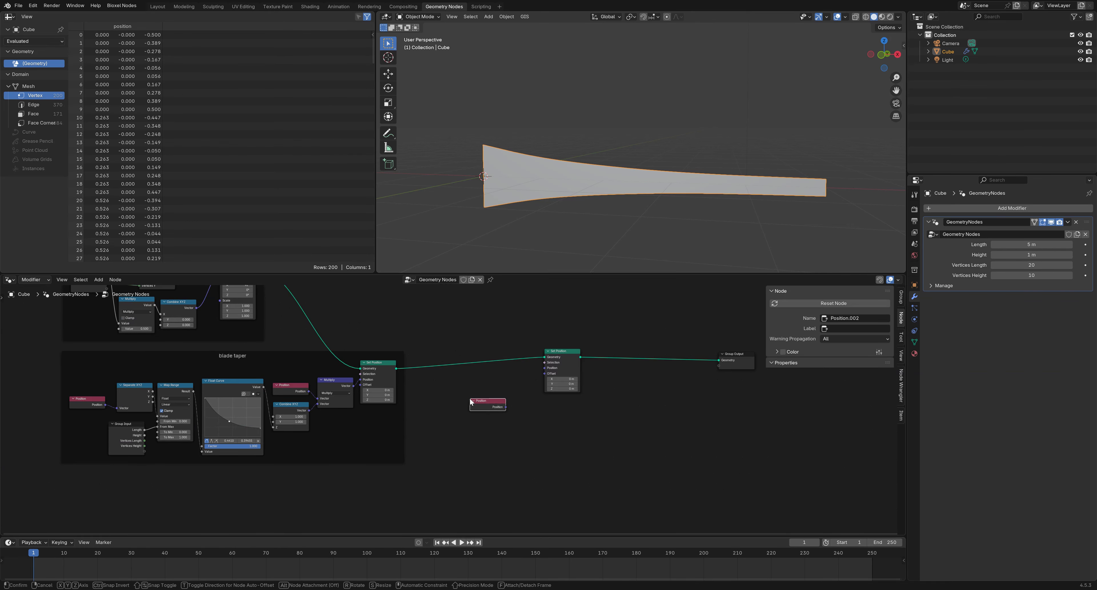
{"action": "left_click", "coordinate": [560, 410]}
{"action": "scroll", "coordinate": [560, 410], "scroll_direction": "up", "scroll_amount": 2}
{"action": "middle_click_drag", "start_coordinate": [560, 410], "coordinate": [441, 440]}
{"action": "left_click_drag", "start_coordinate": [485, 351], "coordinate": [645, 354]}
Feed Position's Z and the first Set Position's geometry into a new Attribute Statistic
{"action": "left_click_drag", "start_coordinate": [395, 427], "coordinate": [457, 436]}
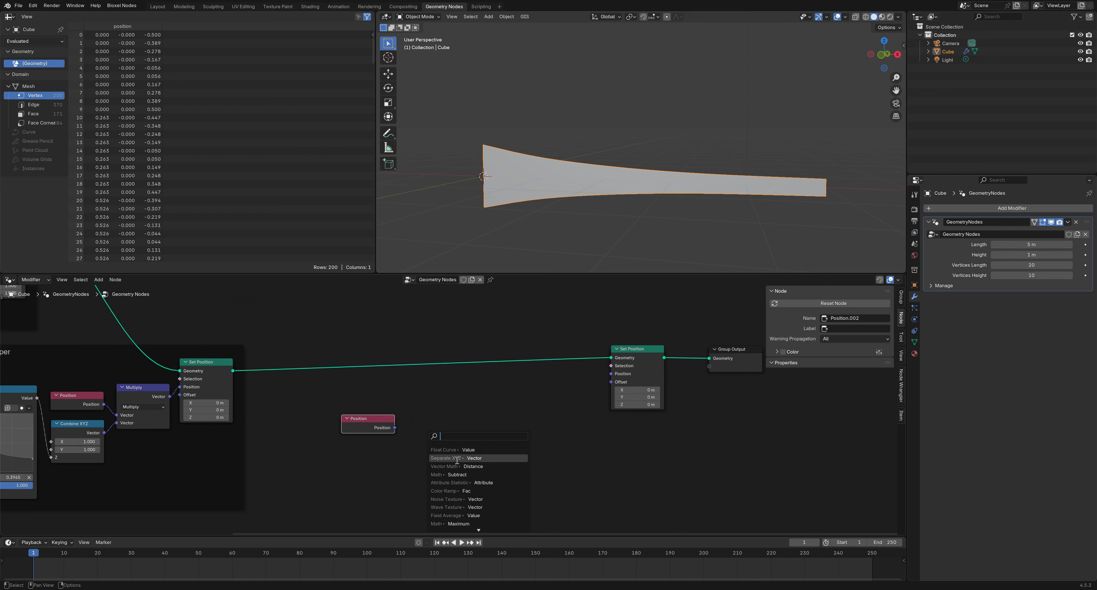
{"action": "left_click", "coordinate": [437, 457]}
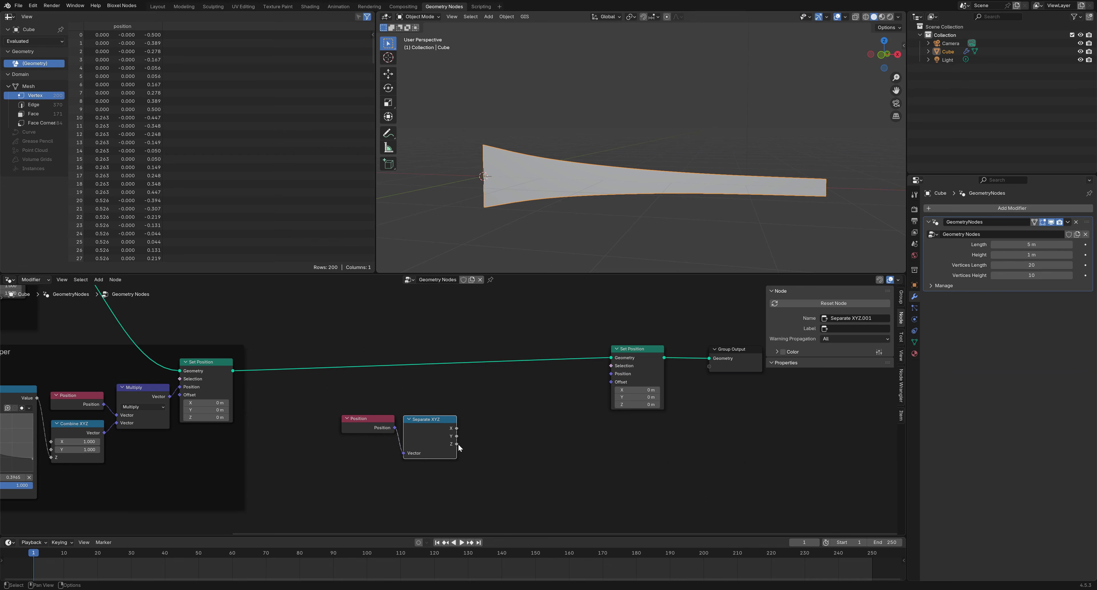
{"action": "left_click_drag", "start_coordinate": [456, 444], "coordinate": [479, 452]}
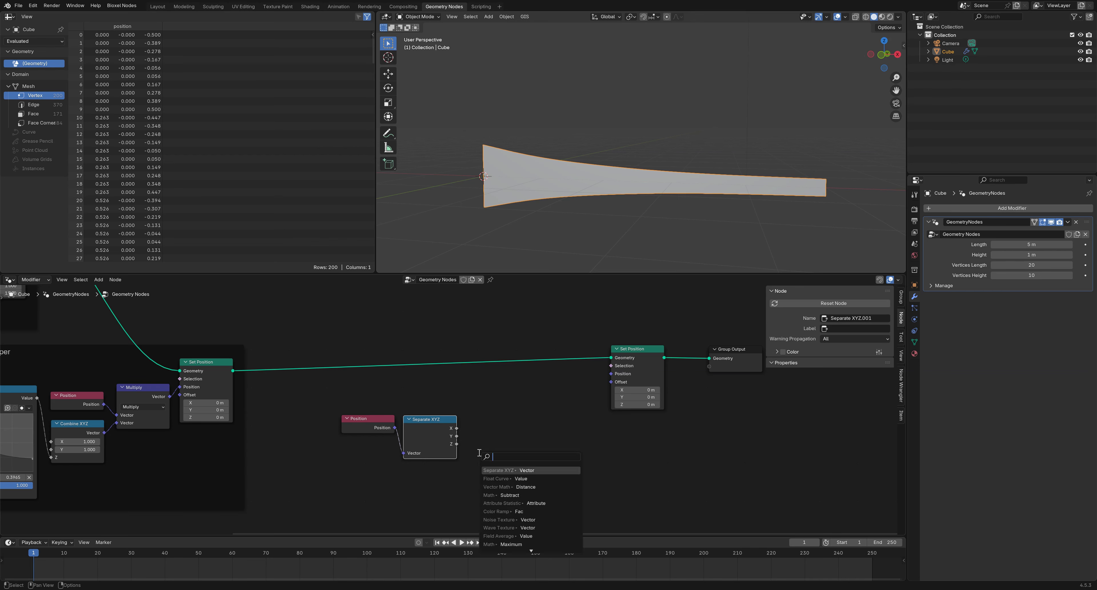
{"action": "left_click", "coordinate": [507, 503]}
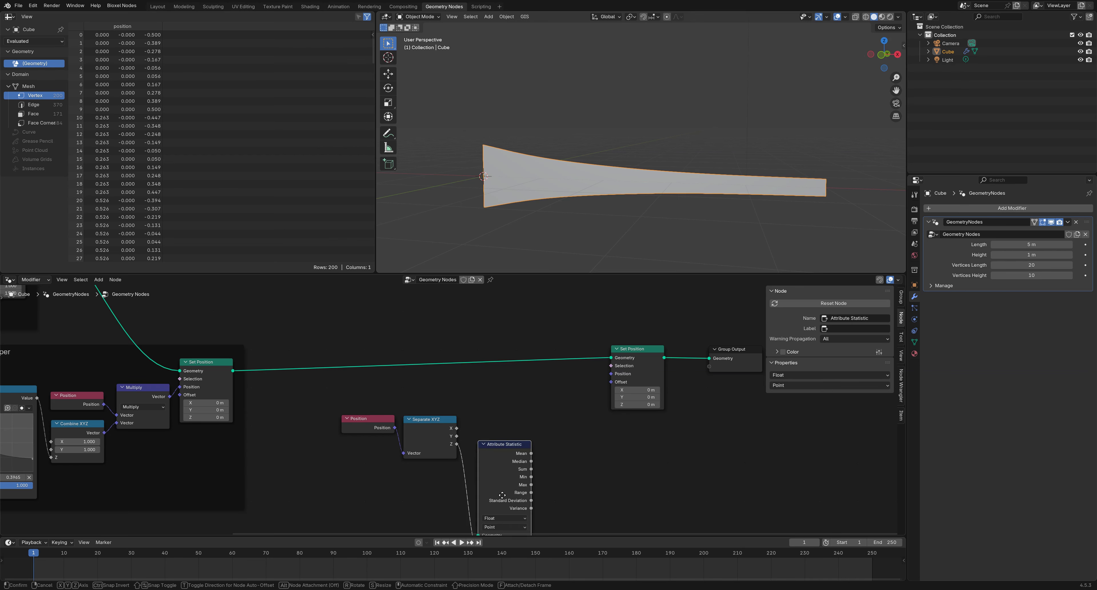
{"action": "left_click", "coordinate": [507, 451]}
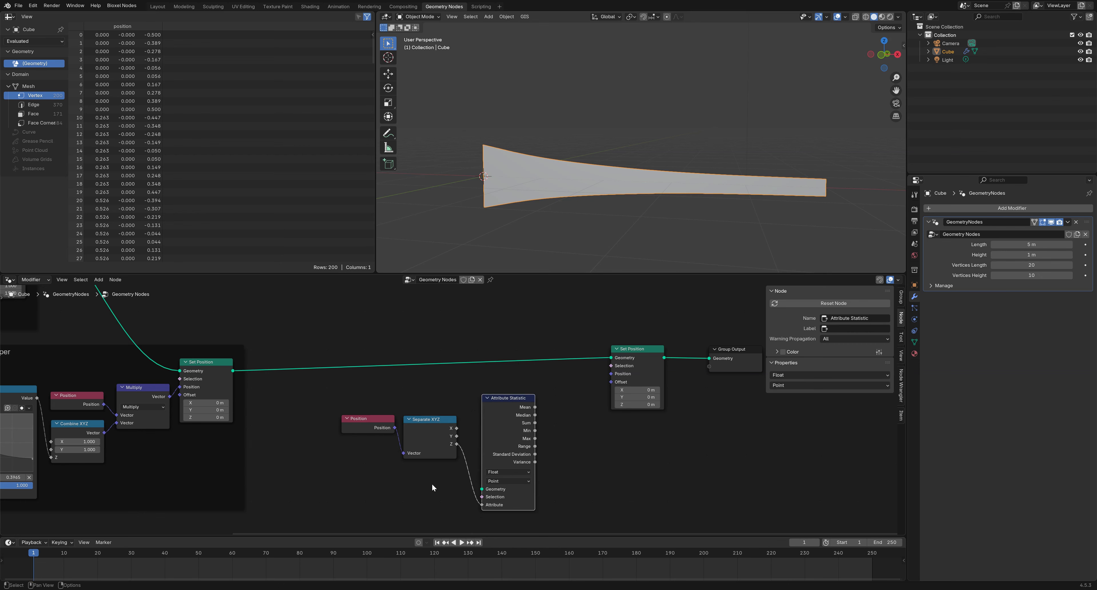
{"action": "left_click_drag", "start_coordinate": [233, 370], "coordinate": [473, 489]}
Move Position, Separate XYZ and Attribute Statistic to the left
{"action": "left_click_drag", "start_coordinate": [560, 484], "coordinate": [359, 414]}
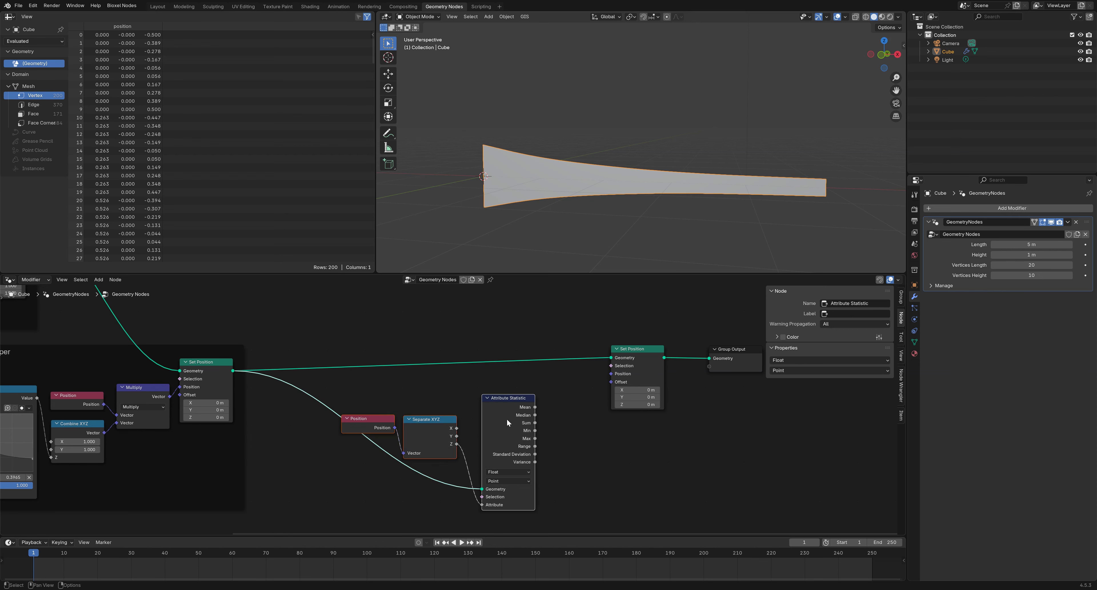
{"action": "left_click_drag", "start_coordinate": [506, 418], "coordinate": [431, 410]}
{"action": "left_click", "coordinate": [521, 434]}
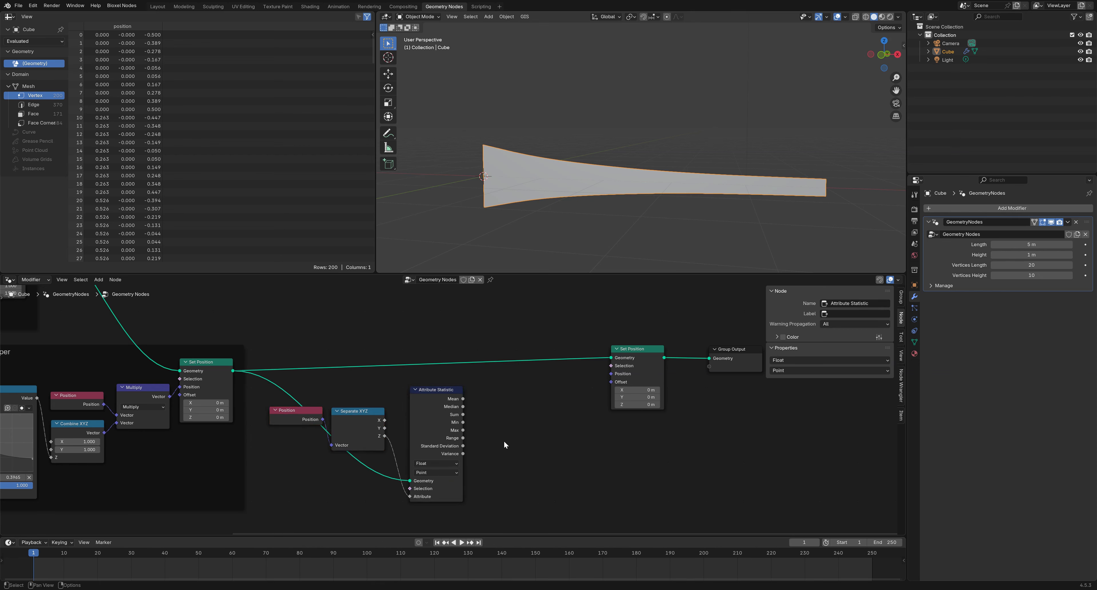
Add a Map Range node and feed the Z value into its Value input
{"action": "key", "text": "shift+a"}
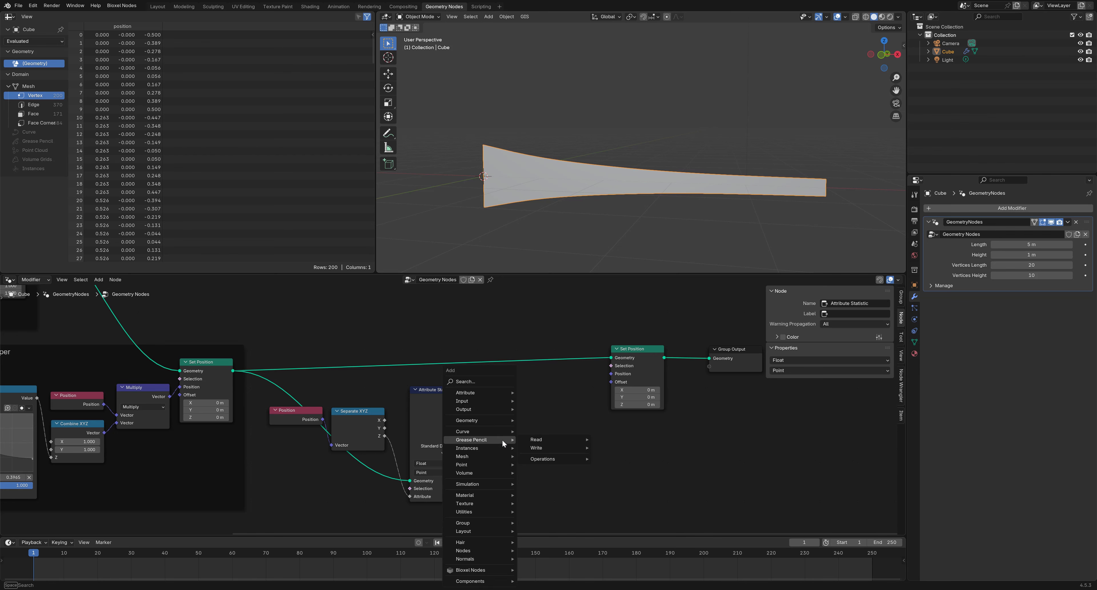
{"action": "type", "text": "map ran"}
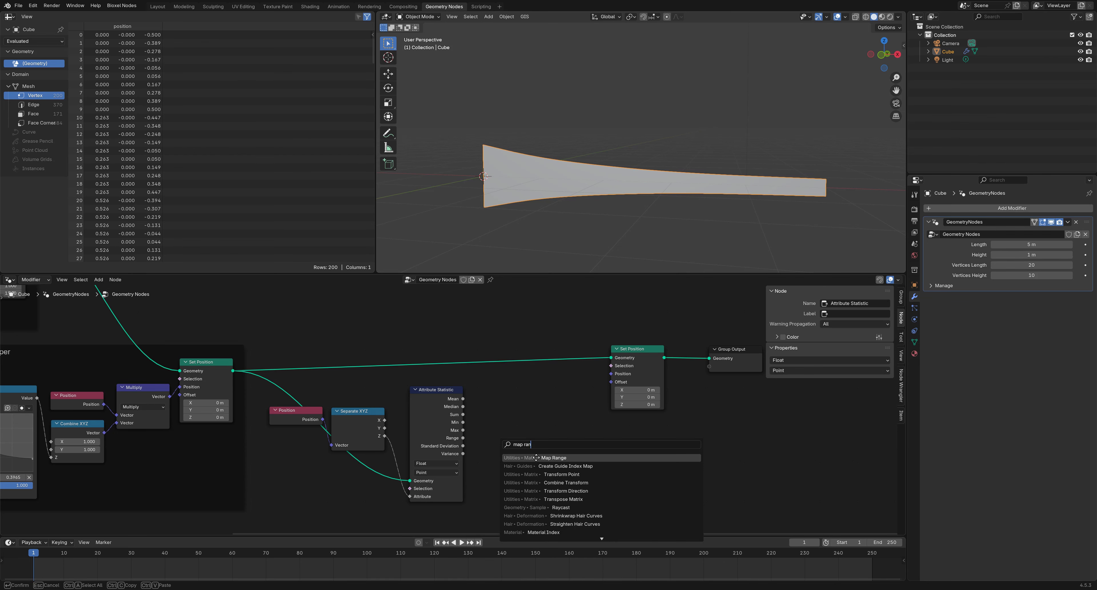
{"action": "left_click", "coordinate": [537, 457]}
{"action": "left_click", "coordinate": [482, 383]}
{"action": "scroll", "coordinate": [483, 444], "scroll_direction": "up", "scroll_amount": 1}
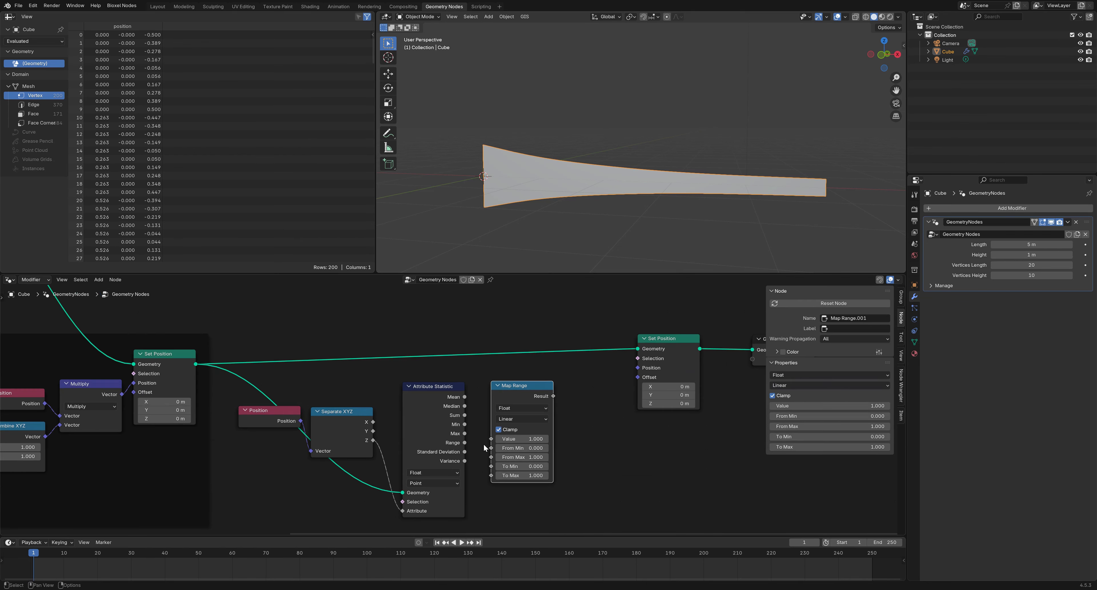
{"action": "left_click_drag", "start_coordinate": [374, 441], "coordinate": [491, 458]}
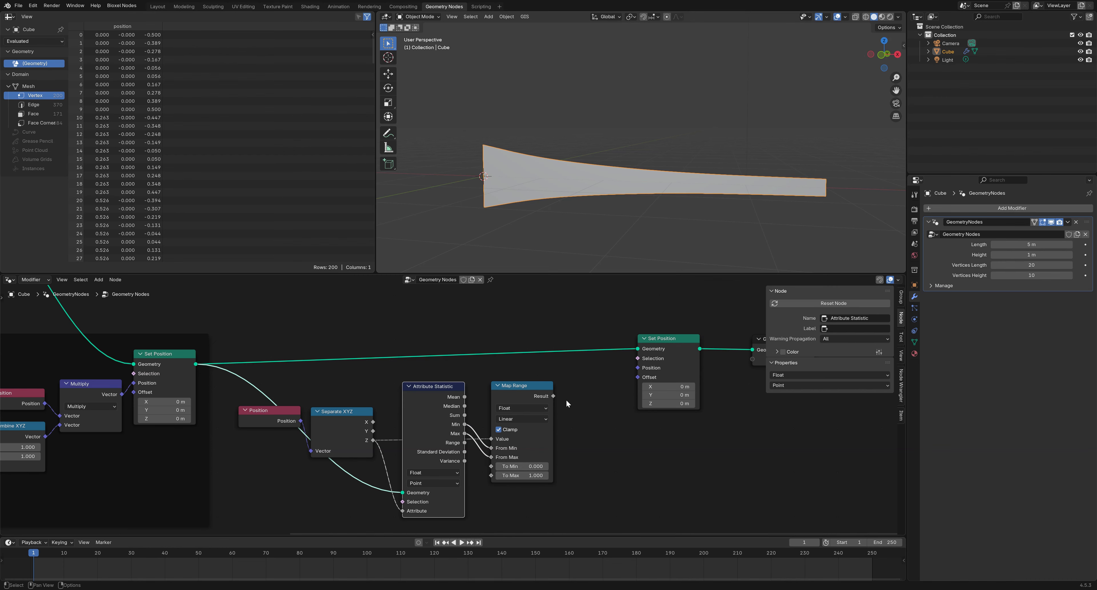
Move Map Range beside Attribute Statistic and add a Float Curve fed by its Result
{"action": "left_click_drag", "start_coordinate": [525, 385], "coordinate": [509, 387]}
{"action": "left_click_drag", "start_coordinate": [563, 457], "coordinate": [404, 407]}
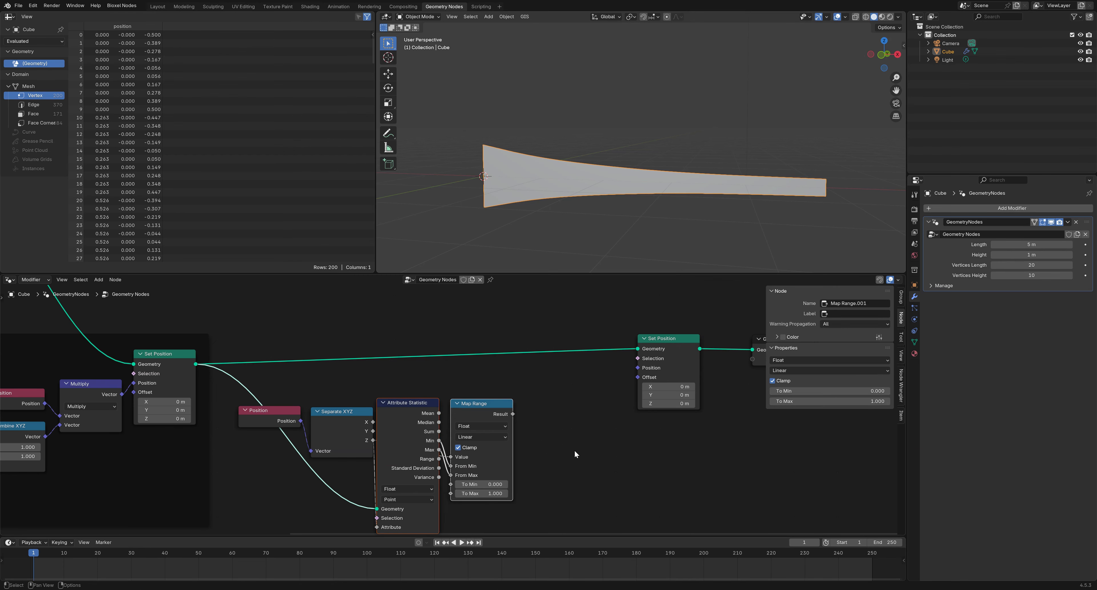
{"action": "middle_click_drag", "start_coordinate": [573, 450], "coordinate": [475, 428]}
{"action": "left_click_drag", "start_coordinate": [427, 397], "coordinate": [470, 430]}
{"action": "left_click", "coordinate": [494, 461]}
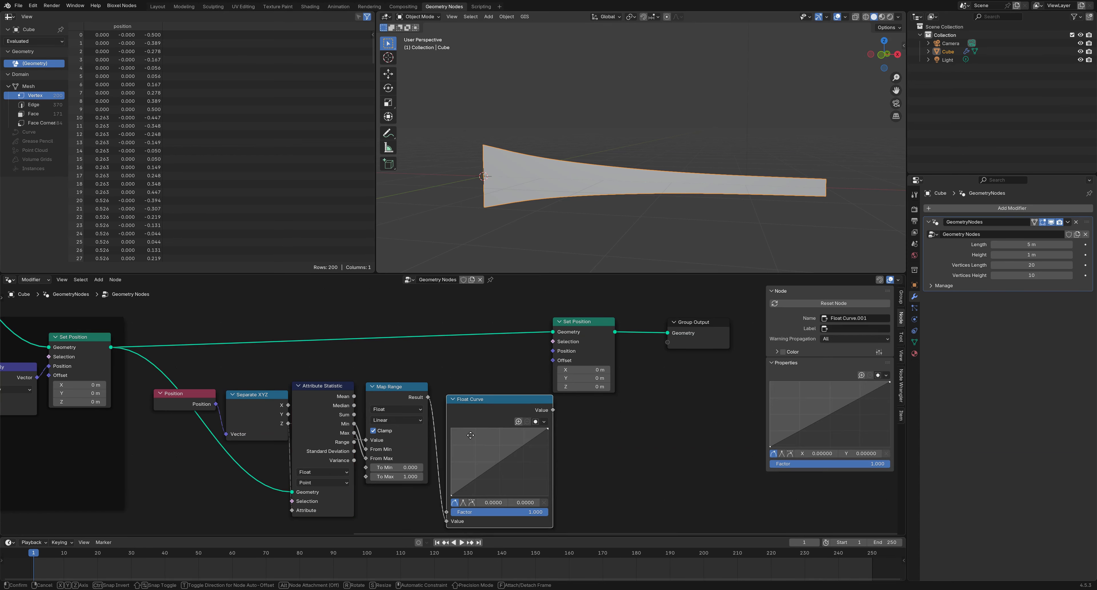
{"action": "left_click", "coordinate": [462, 424]}
Shift Set Position and Group Output right and route the curve value through Combine XYZ Y
{"action": "middle_click_drag", "start_coordinate": [596, 436], "coordinate": [491, 450]}
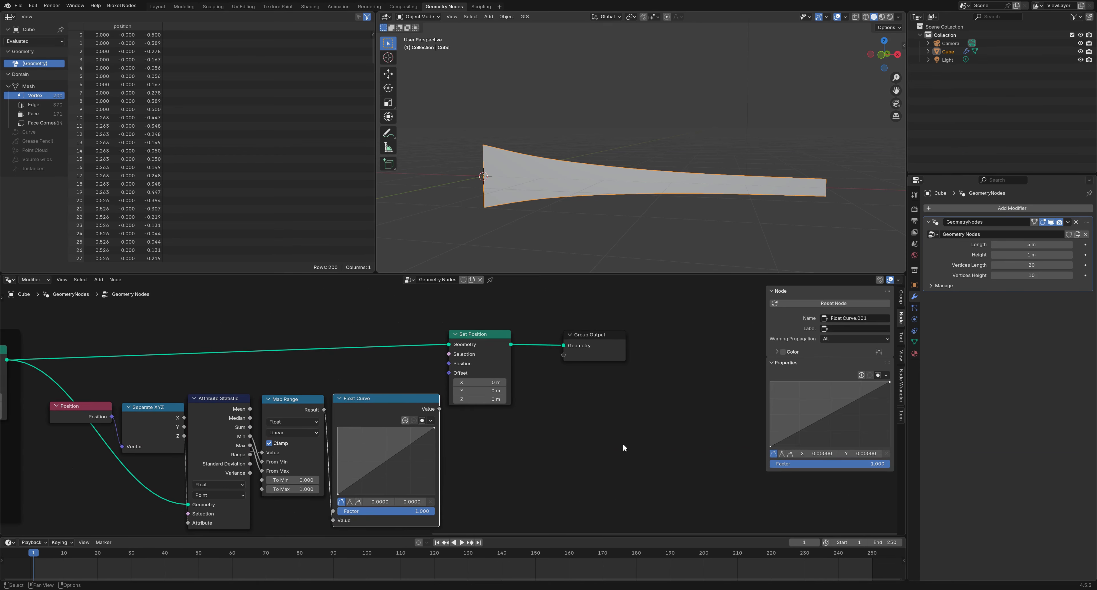
{"action": "left_click_drag", "start_coordinate": [623, 442], "coordinate": [622, 342]}
{"action": "left_click", "coordinate": [568, 406]}
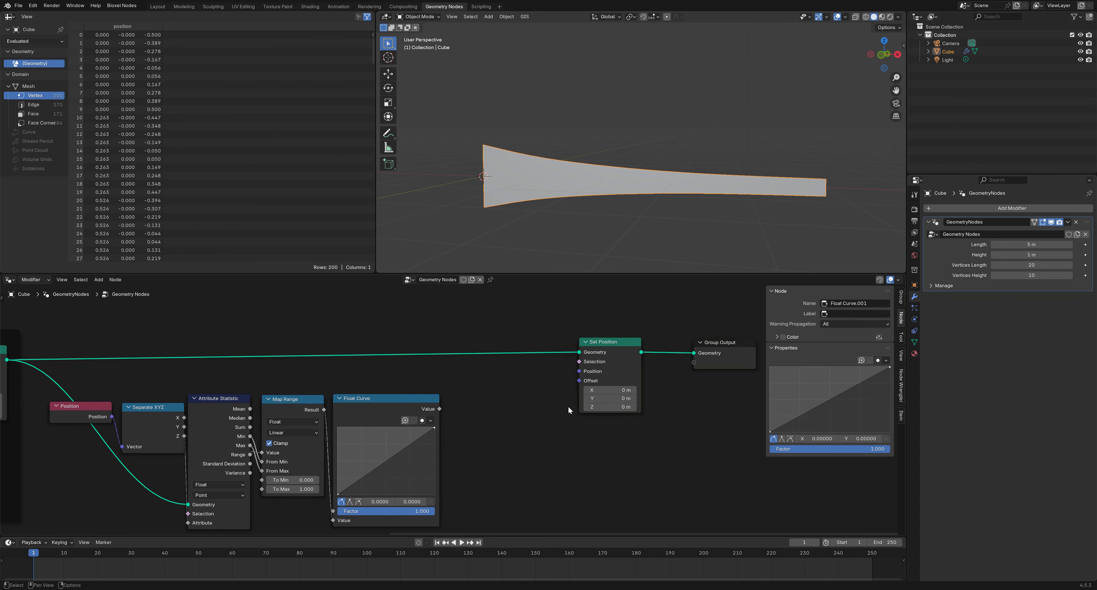
{"action": "left_click_drag", "start_coordinate": [439, 408], "coordinate": [502, 397]}
{"action": "left_click", "coordinate": [530, 416]}
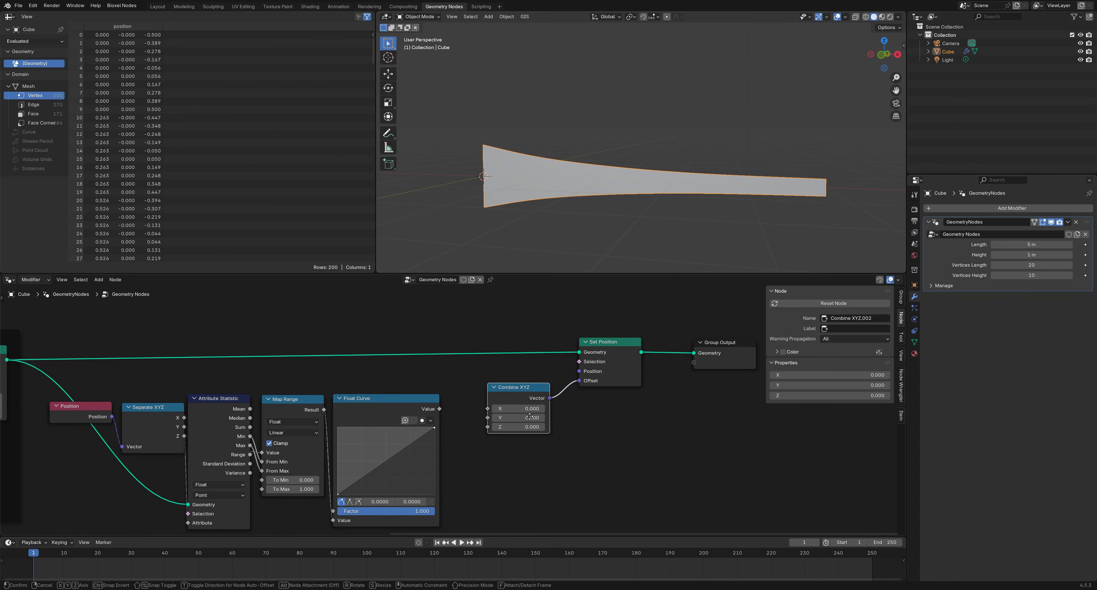
{"action": "left_click_drag", "start_coordinate": [439, 408], "coordinate": [472, 416]}
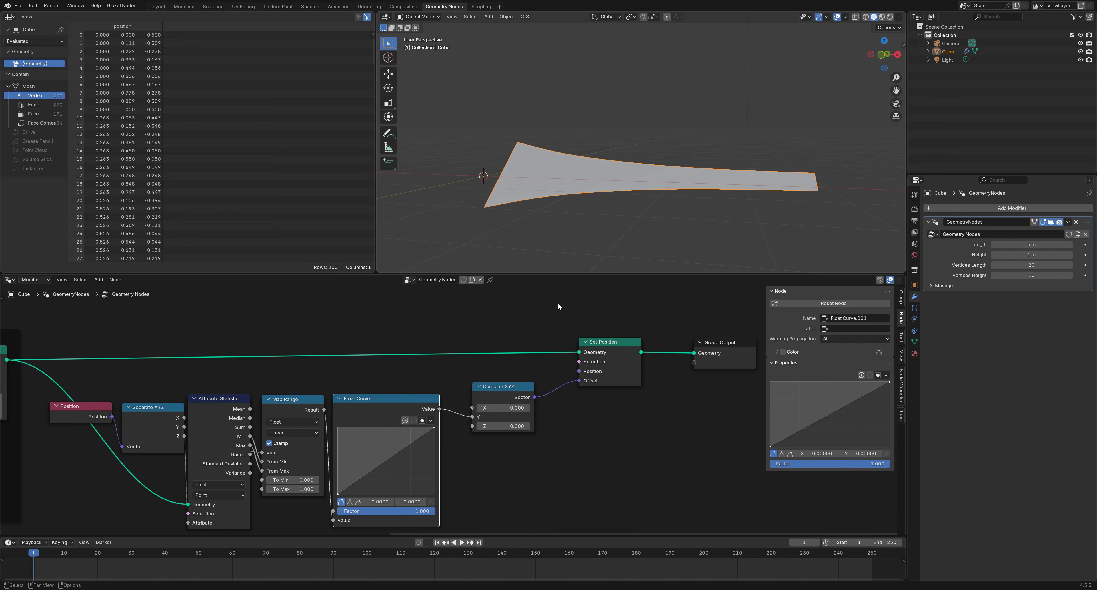
Add a Float Curve point at about 0.63/0.39 so the blade arcs gently upward
{"action": "middle_click_drag", "start_coordinate": [571, 247], "coordinate": [519, 242]}
{"action": "left_click_drag", "start_coordinate": [382, 459], "coordinate": [405, 468]}
{"action": "middle_click_drag", "start_coordinate": [599, 228], "coordinate": [564, 274]}
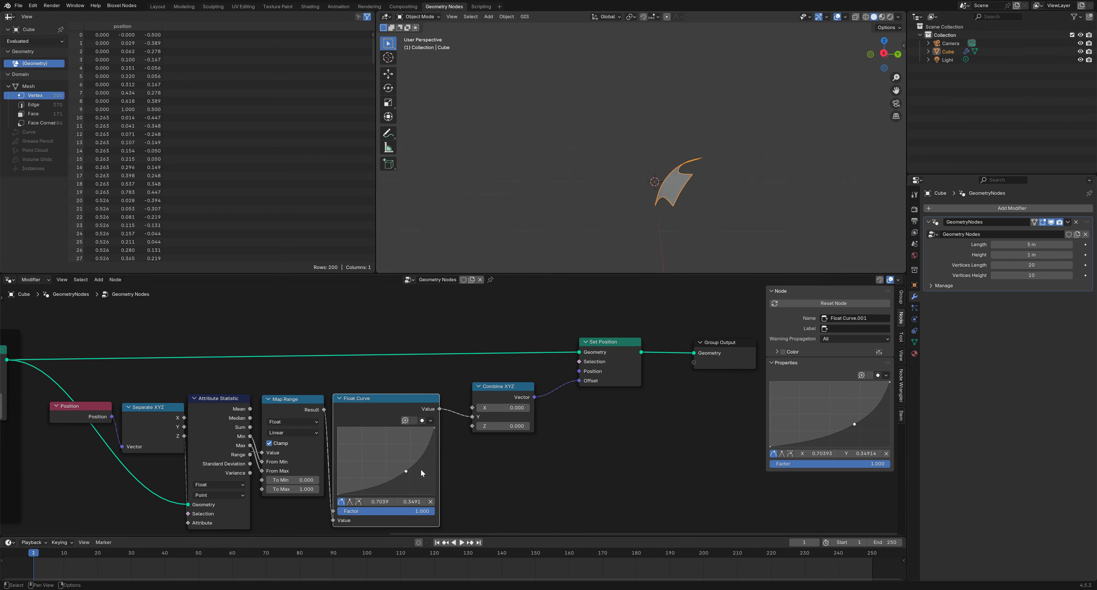
{"action": "mouse_move", "coordinate": [407, 469]}
{"action": "left_mouse_down"}
{"action": "mouse_move", "coordinate": [375, 451]}
{"action": "mouse_move", "coordinate": [408, 468]}
{"action": "left_mouse_up"}
{"action": "mouse_move", "coordinate": [262, 471]}
{"action": "left_mouse_down"}
{"action": "mouse_move", "coordinate": [257, 450]}
{"action": "mouse_move", "coordinate": [262, 470]}
{"action": "left_mouse_up"}
{"action": "left_click_drag", "start_coordinate": [406, 470], "coordinate": [371, 454]}
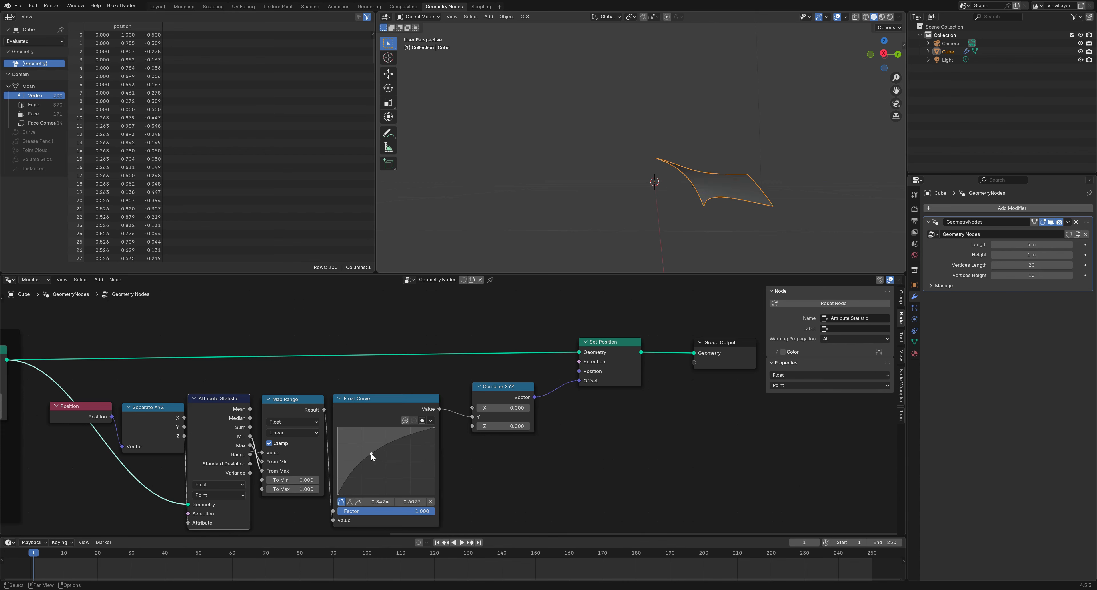
{"action": "key", "text": "ctrl+z"}
{"action": "key", "text": "ctrl+z"}
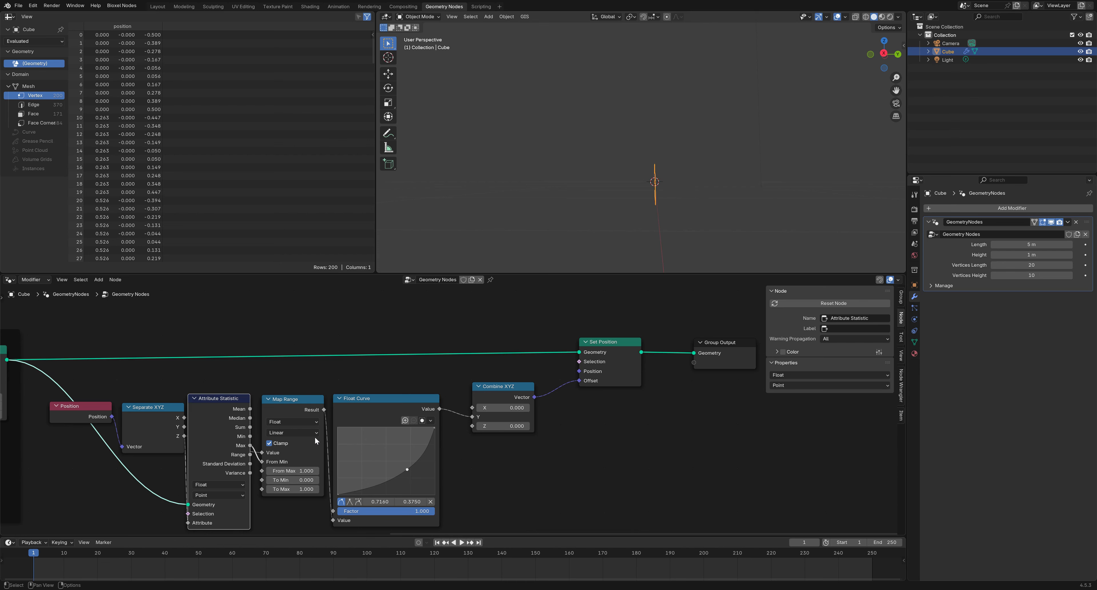
{"action": "key", "text": "ctrl+z"}
{"action": "key", "text": "ctrl+z"}
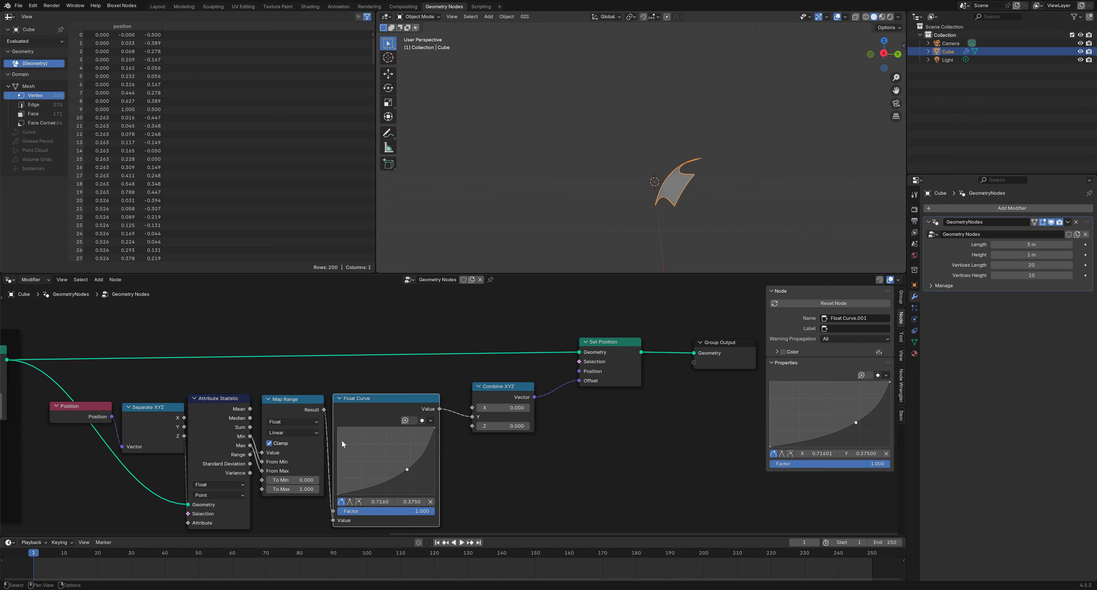
{"action": "mouse_move", "coordinate": [407, 470]}
{"action": "left_mouse_down"}
{"action": "mouse_move", "coordinate": [389, 463]}
{"action": "mouse_move", "coordinate": [399, 468]}
{"action": "left_mouse_up"}
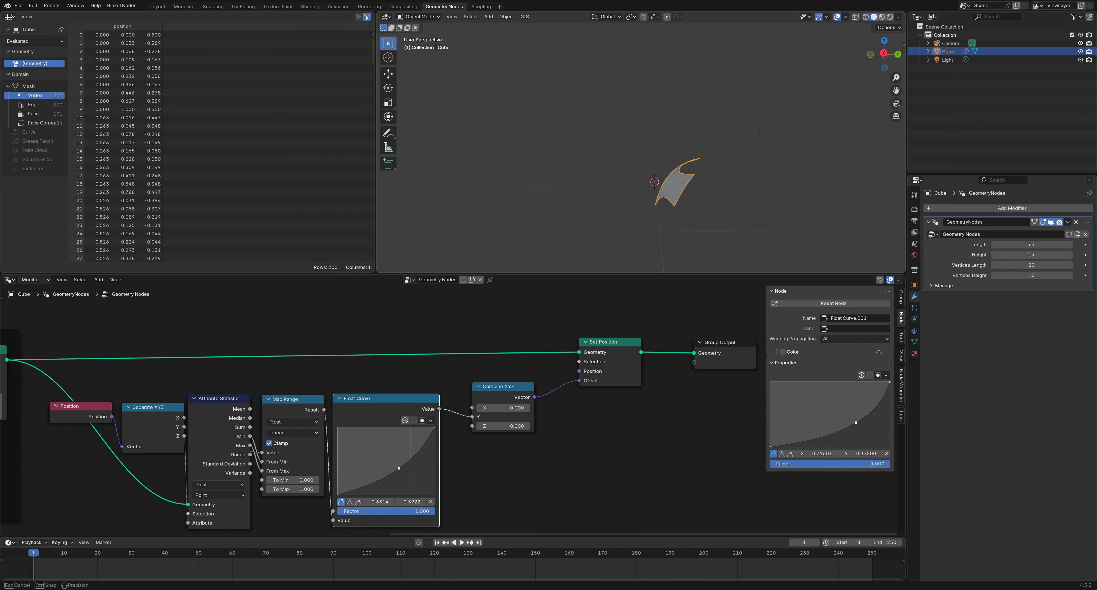
{"action": "mouse_move", "coordinate": [606, 240]}
{"action": "middle_mouse_down"}
{"action": "mouse_move", "coordinate": [584, 231]}
{"action": "mouse_move", "coordinate": [618, 239]}
{"action": "middle_mouse_up"}
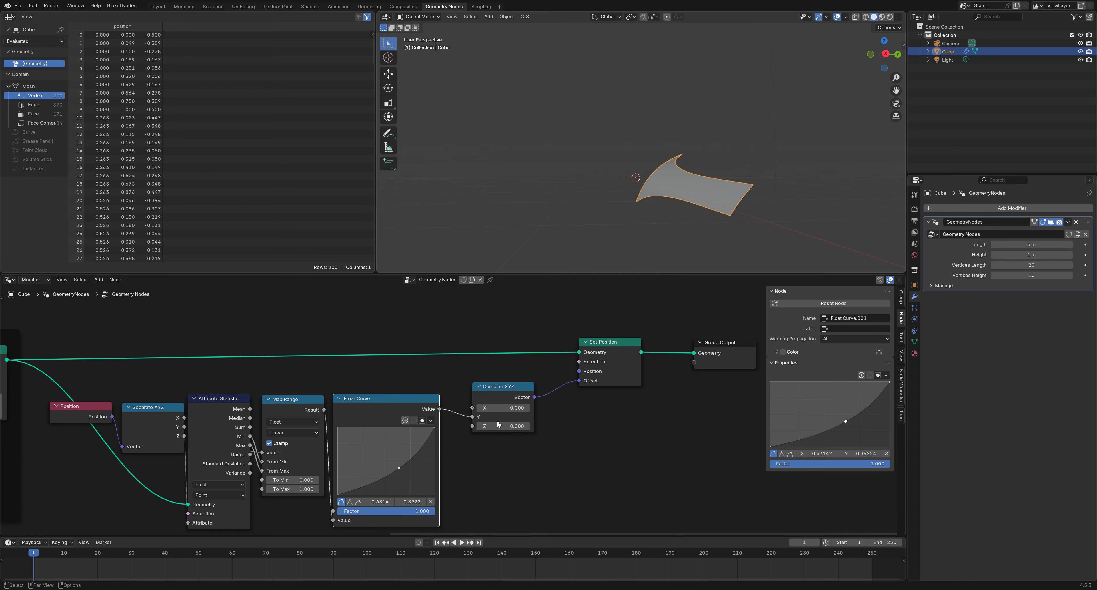
Move Combine XYZ and Set Position left and box-select the curve-bending nodes
{"action": "scroll", "coordinate": [498, 419], "scroll_direction": "down", "scroll_amount": 1}
{"action": "left_click_drag", "start_coordinate": [499, 395], "coordinate": [484, 403]}
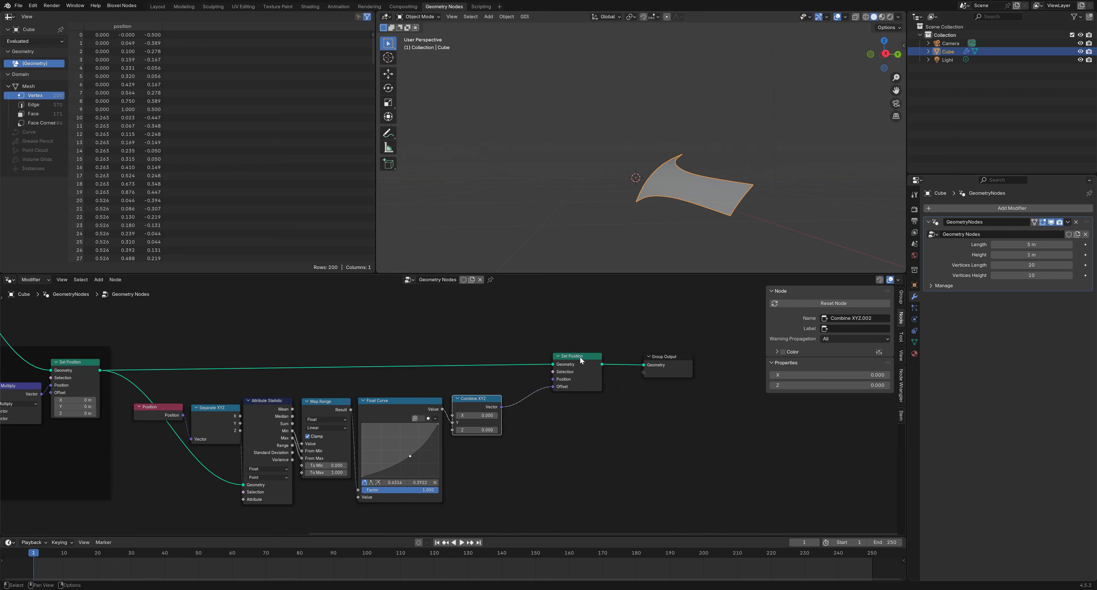
{"action": "left_click_drag", "start_coordinate": [579, 356], "coordinate": [533, 365]}
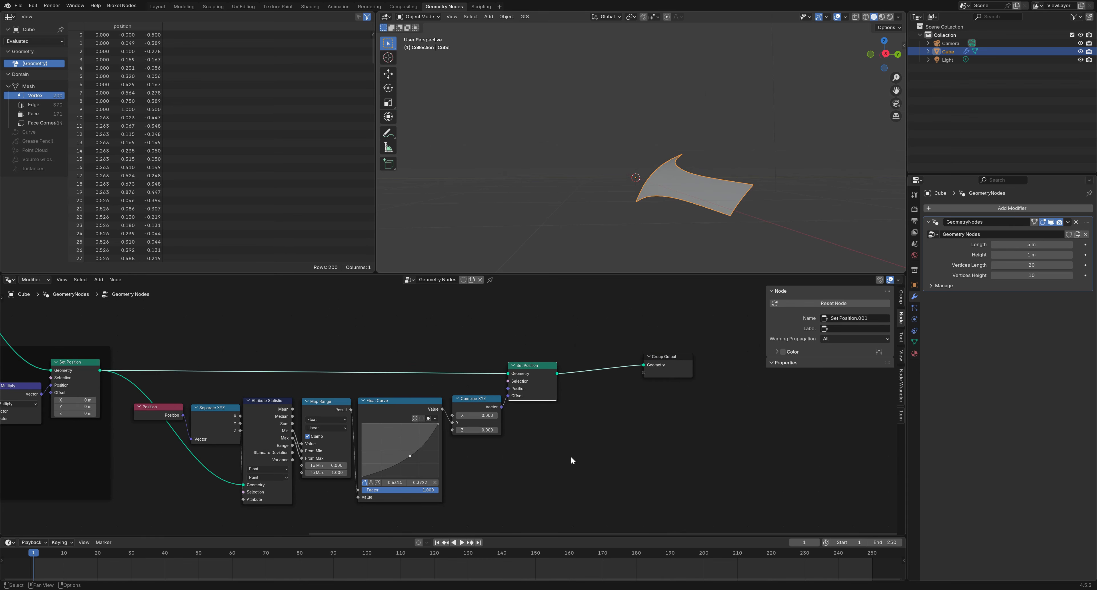
{"action": "scroll", "coordinate": [566, 453], "scroll_direction": "down", "scroll_amount": 2}
{"action": "left_click_drag", "start_coordinate": [553, 487], "coordinate": [229, 353]}
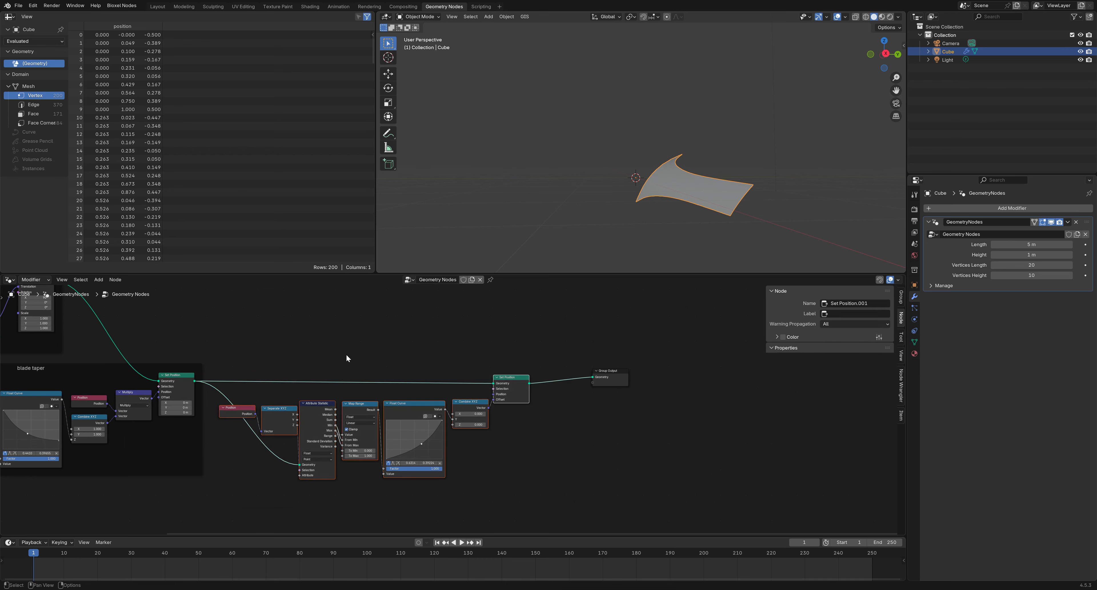
Wrap the selected nodes in a frame labelled 'blade curve'
{"action": "key", "text": "ctrl+j"}
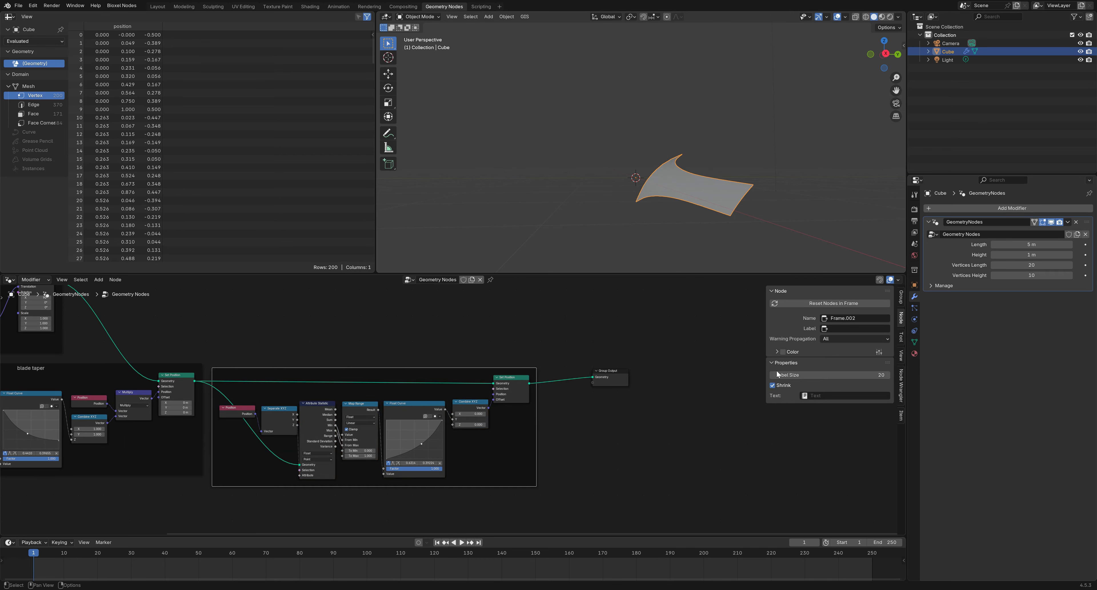
{"action": "left_click", "coordinate": [850, 328]}
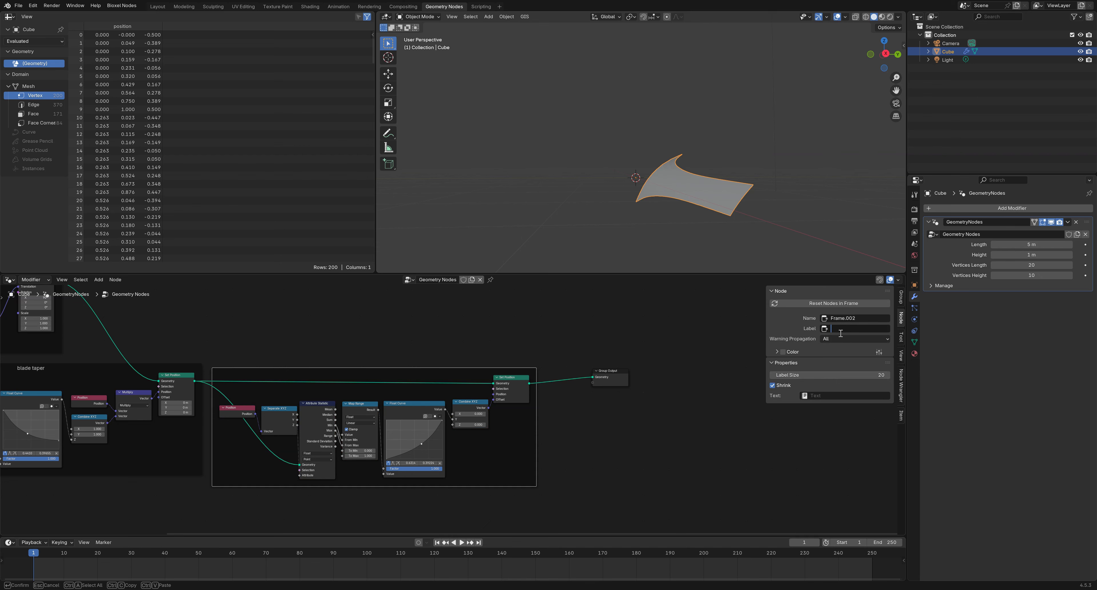
{"action": "type", "text": "blade curve"}
{"action": "key", "text": "Return"}
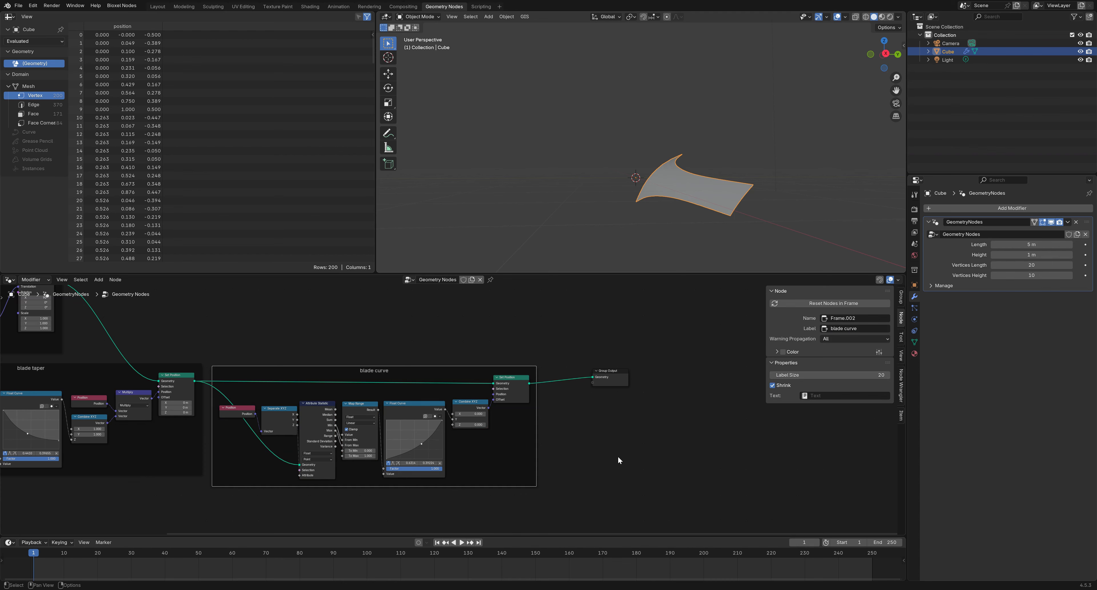
Lower the Float Curve's end point to about 0.616 to reduce the bend
{"action": "scroll", "coordinate": [426, 421], "scroll_direction": "up", "scroll_amount": 2}
{"action": "left_click_drag", "start_coordinate": [436, 424], "coordinate": [413, 473]}
{"action": "middle_click_drag", "start_coordinate": [645, 214], "coordinate": [634, 213]}
{"action": "middle_click_drag", "start_coordinate": [630, 448], "coordinate": [560, 410]}
{"action": "scroll", "coordinate": [592, 431], "scroll_direction": "down", "scroll_amount": 3}
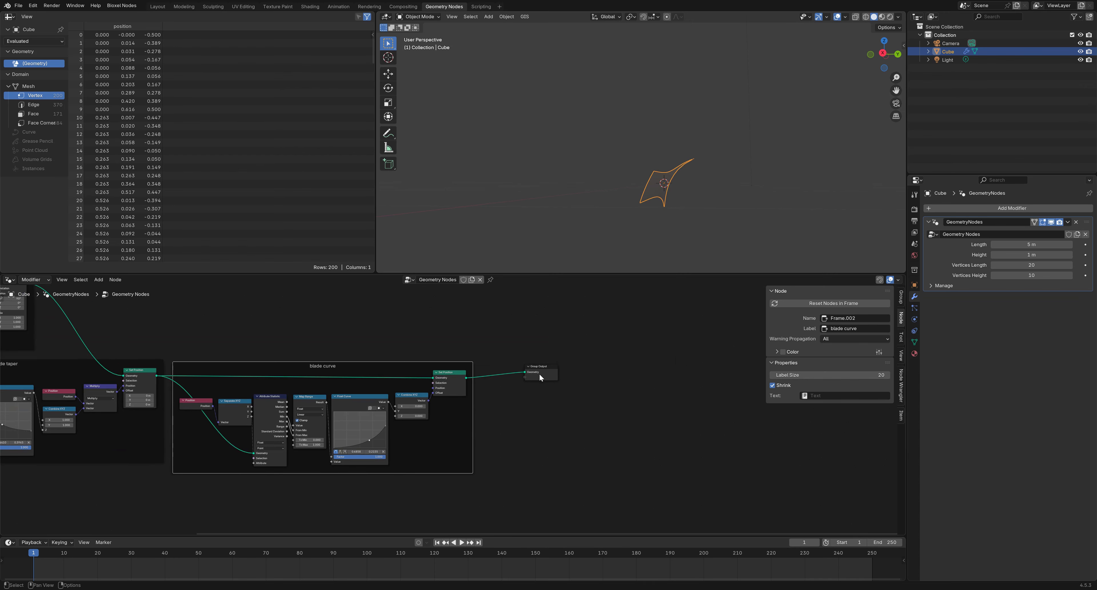
Move Group Output further right to make room at the end of the tree
{"action": "left_click_drag", "start_coordinate": [538, 373], "coordinate": [714, 372]}
{"action": "middle_click_drag", "start_coordinate": [710, 432], "coordinate": [661, 425]}
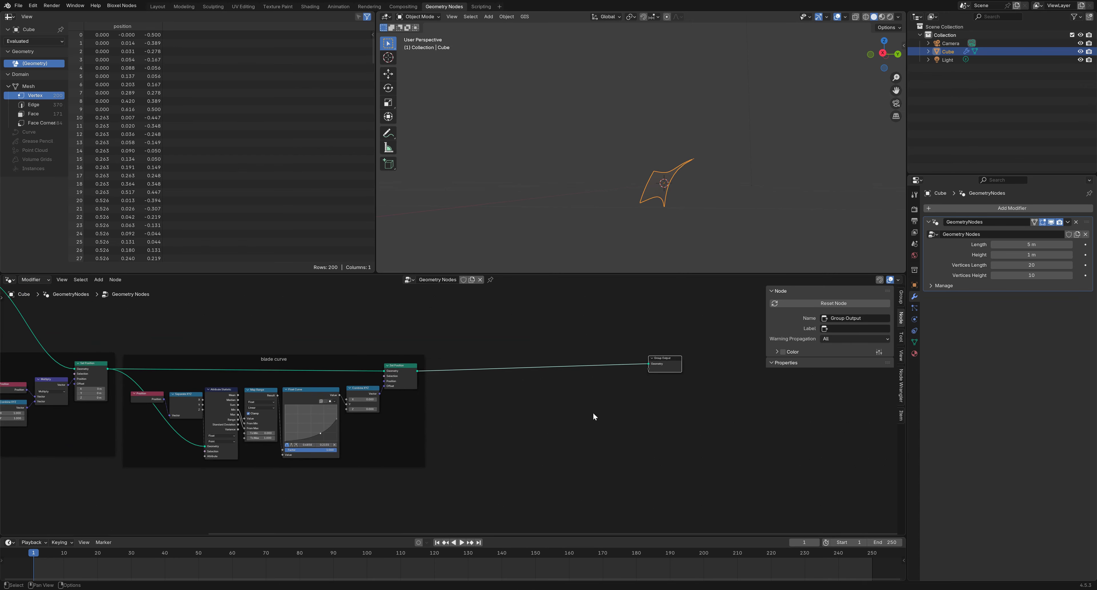
{"action": "scroll", "coordinate": [617, 413], "scroll_direction": "up", "scroll_amount": 2}
{"action": "left_click_drag", "start_coordinate": [730, 361], "coordinate": [800, 365]}
{"action": "middle_click_drag", "start_coordinate": [626, 422], "coordinate": [480, 421]}
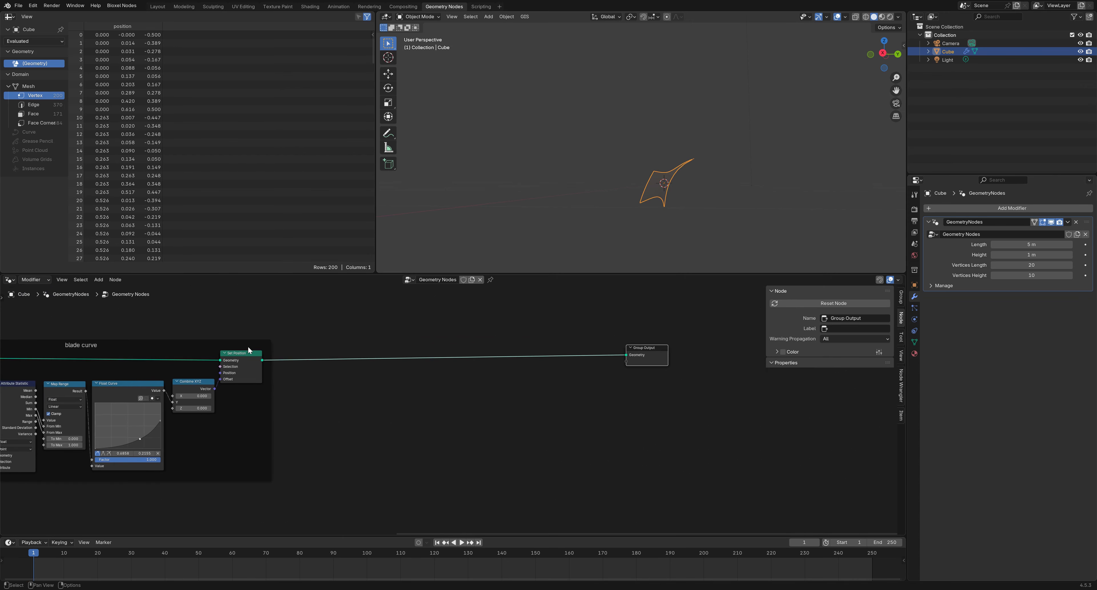
{"action": "left_click", "coordinate": [371, 333]}
{"action": "right_click", "coordinate": [372, 332]}
Insert a new Set Position node into the link to Group Output
{"action": "key", "text": "shift+a"}
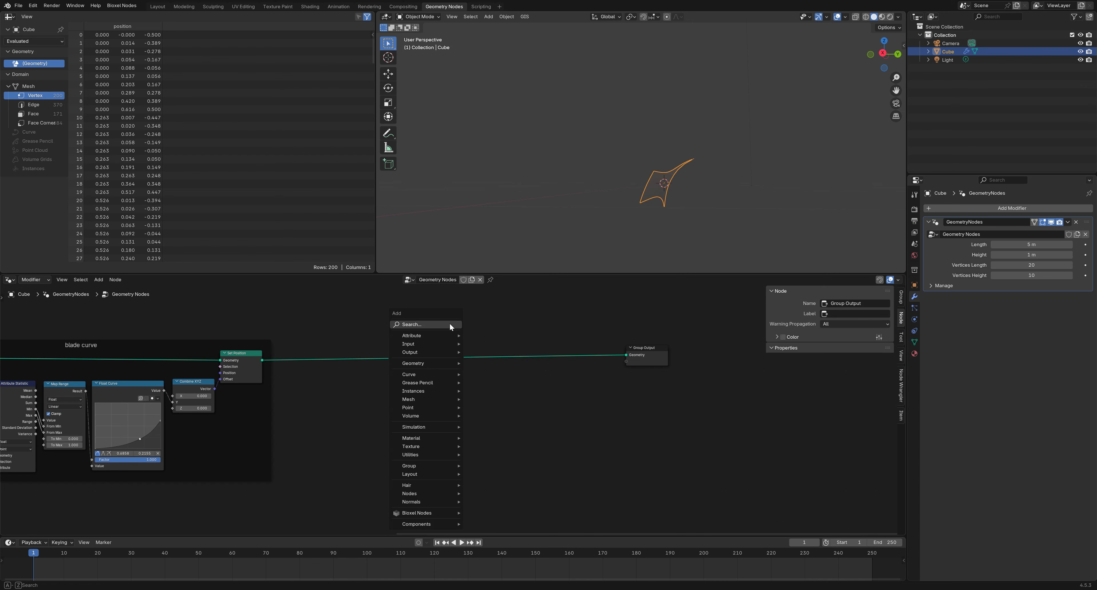
{"action": "mouse_move", "coordinate": [434, 363]}
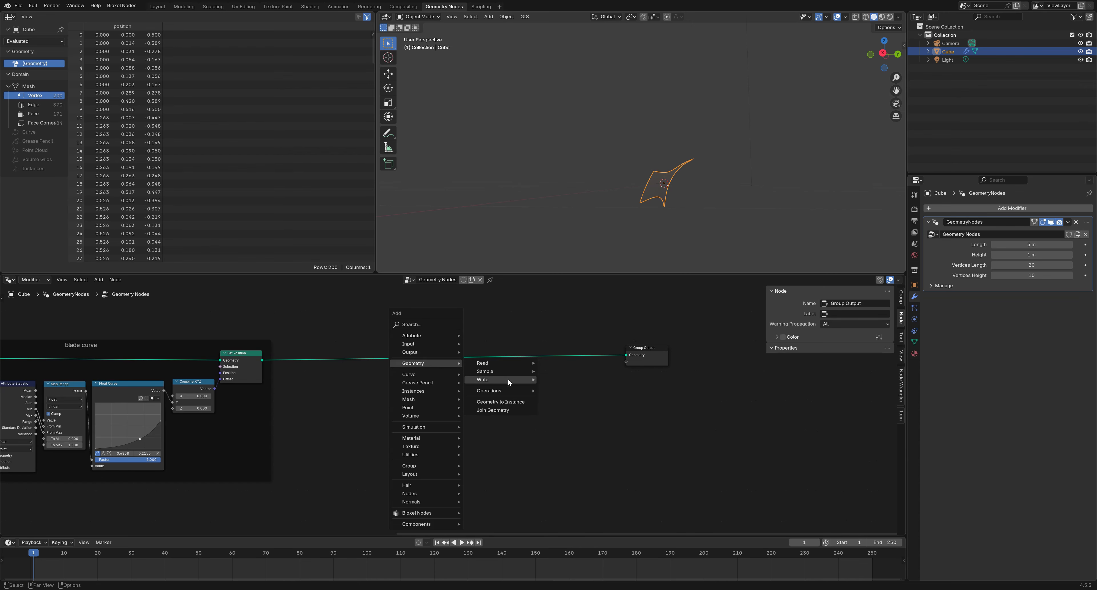
{"action": "mouse_move", "coordinate": [509, 380]}
{"action": "left_click", "coordinate": [555, 396]}
{"action": "left_click", "coordinate": [526, 343]}
{"action": "scroll", "coordinate": [504, 373], "scroll_direction": "up", "scroll_amount": 1}
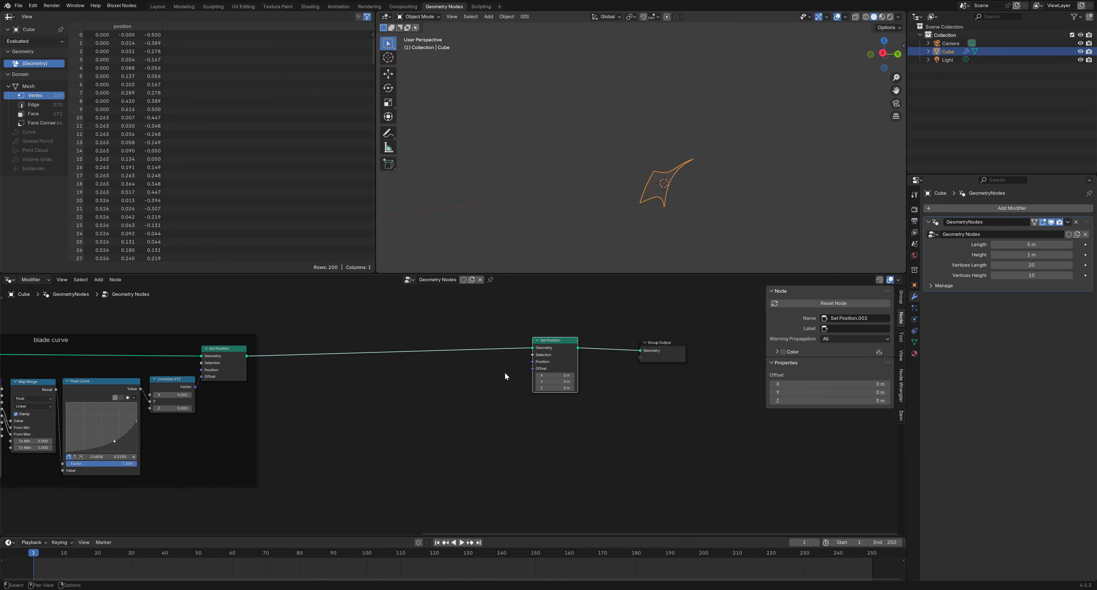
{"action": "scroll", "coordinate": [504, 376], "scroll_direction": "up", "scroll_amount": 1}
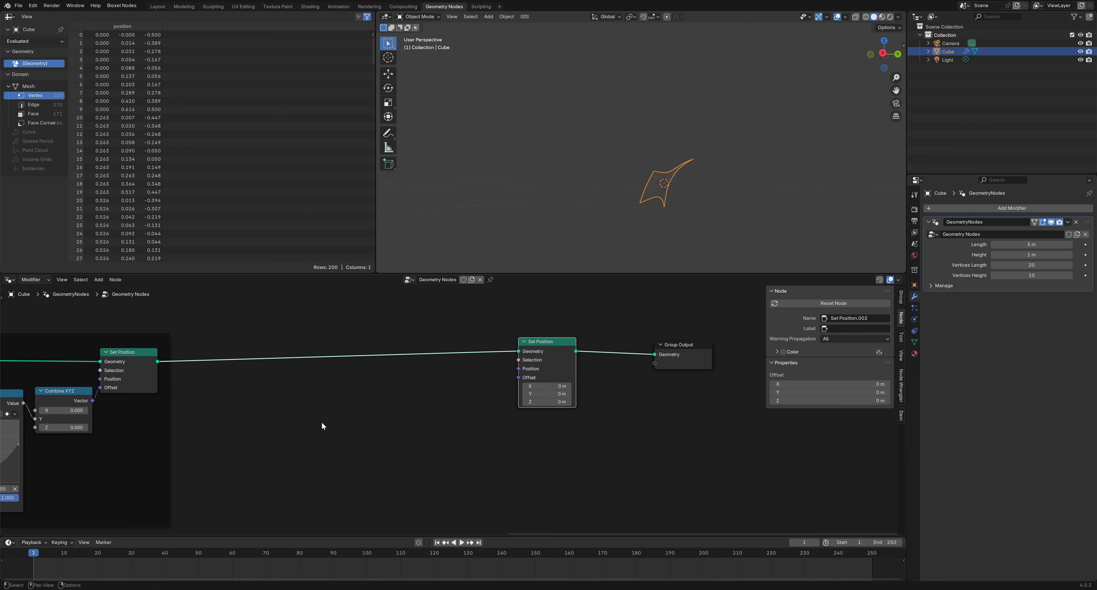
Add a Position node feeding a Separate XYZ node
{"action": "key", "text": "shift+a"}
{"action": "type", "text": "po"}
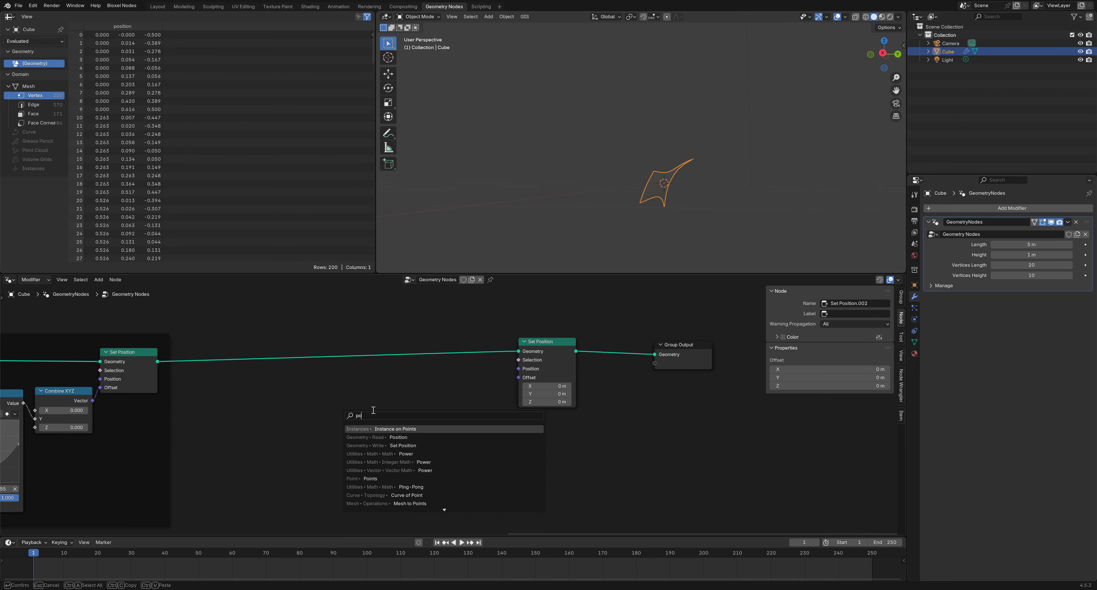
{"action": "type", "text": "s"}
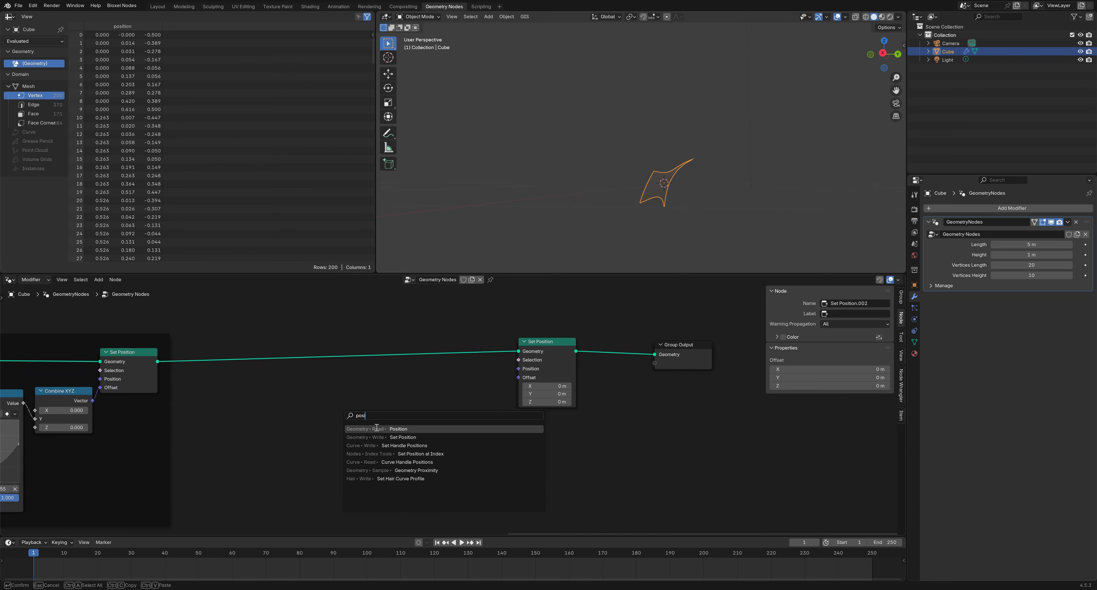
{"action": "left_click", "coordinate": [376, 429]}
{"action": "left_click", "coordinate": [337, 419]}
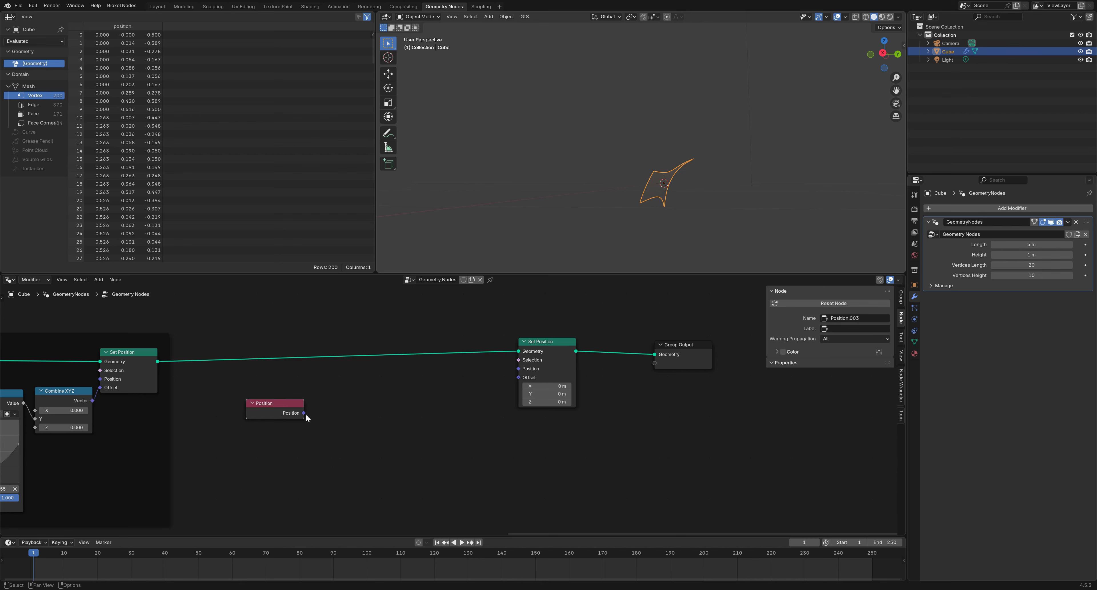
{"action": "left_click_drag", "start_coordinate": [305, 414], "coordinate": [332, 418]}
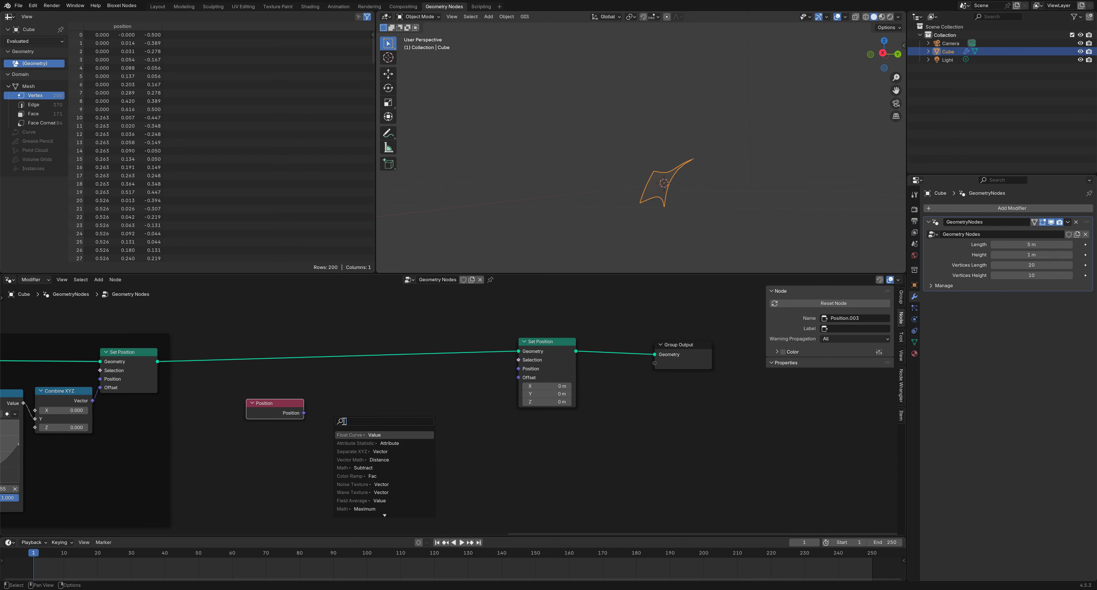
{"action": "left_click", "coordinate": [351, 451]}
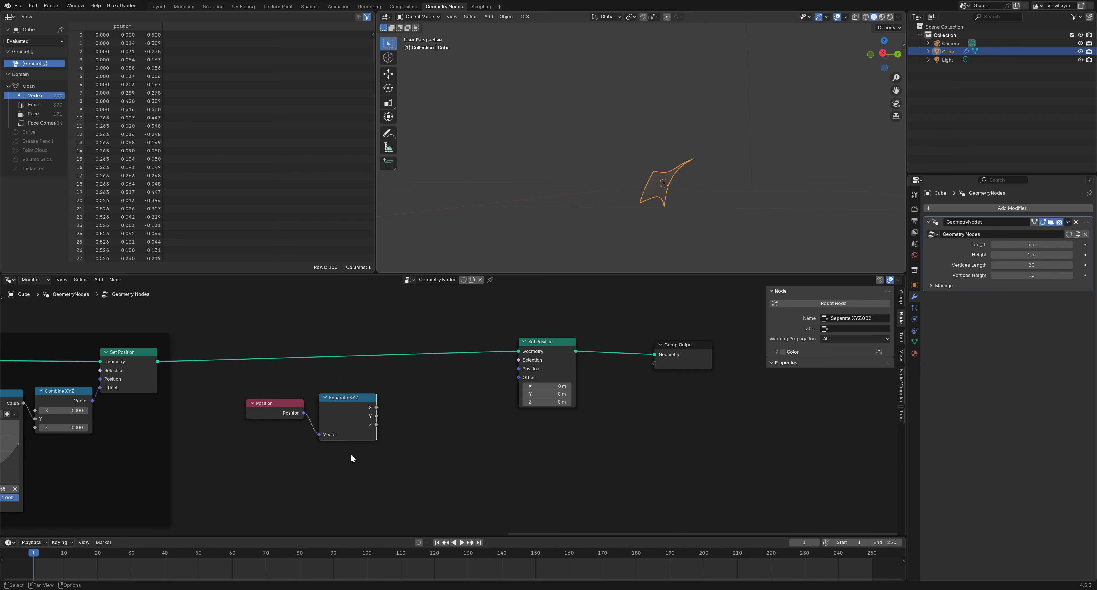
{"action": "left_click", "coordinate": [395, 451]}
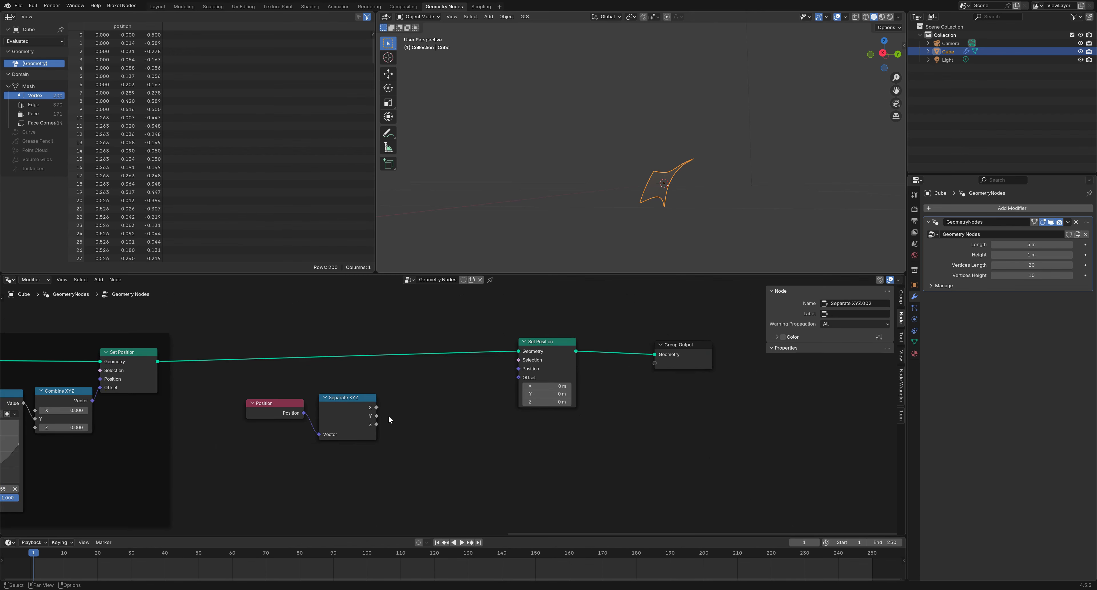
Add an Attribute Statistic fed by the Y value and arrange the new nodes
{"action": "left_click_drag", "start_coordinate": [375, 419], "coordinate": [268, 399]}
{"action": "left_click", "coordinate": [426, 449]}
{"action": "left_click", "coordinate": [425, 423]}
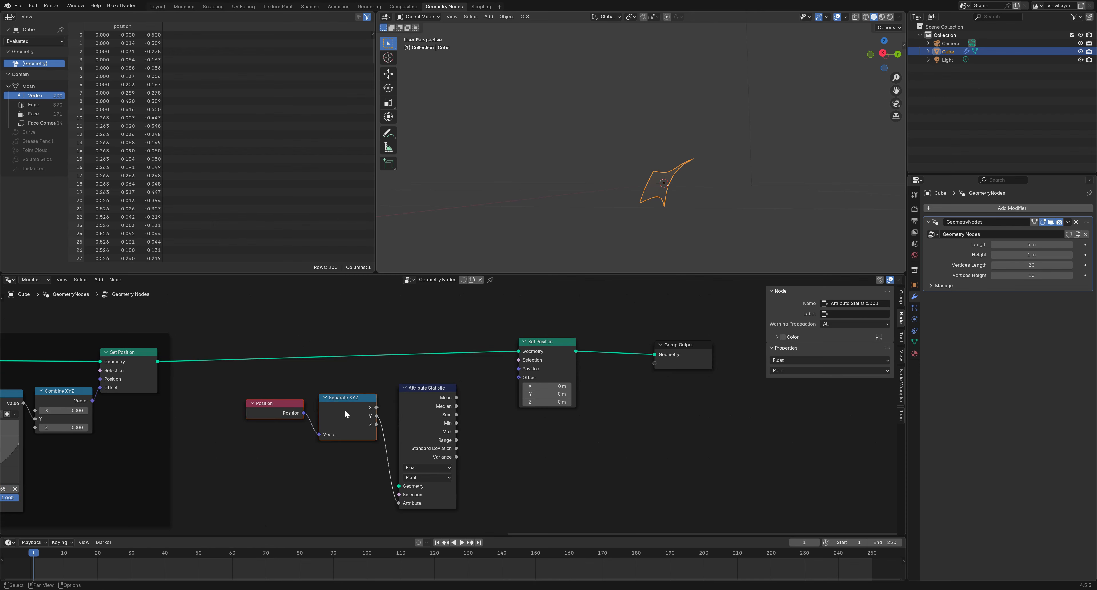
{"action": "left_click_drag", "start_coordinate": [342, 410], "coordinate": [313, 407]}
{"action": "left_click_drag", "start_coordinate": [412, 421], "coordinate": [383, 405]}
{"action": "scroll", "coordinate": [439, 408], "scroll_direction": "up", "scroll_amount": 2}
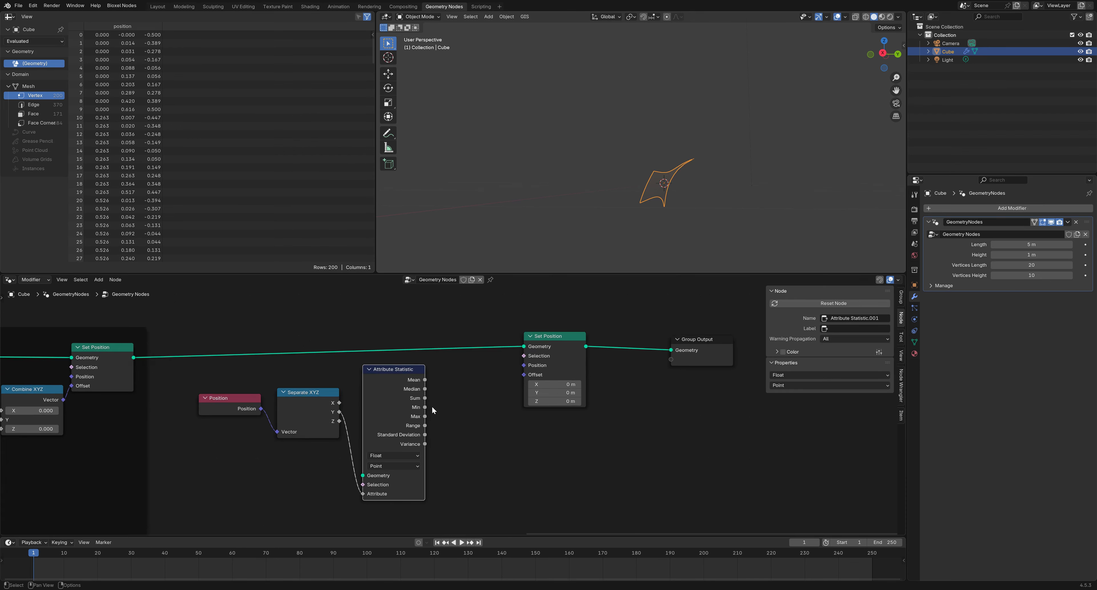
{"action": "middle_click_drag", "start_coordinate": [556, 209], "coordinate": [578, 215]}
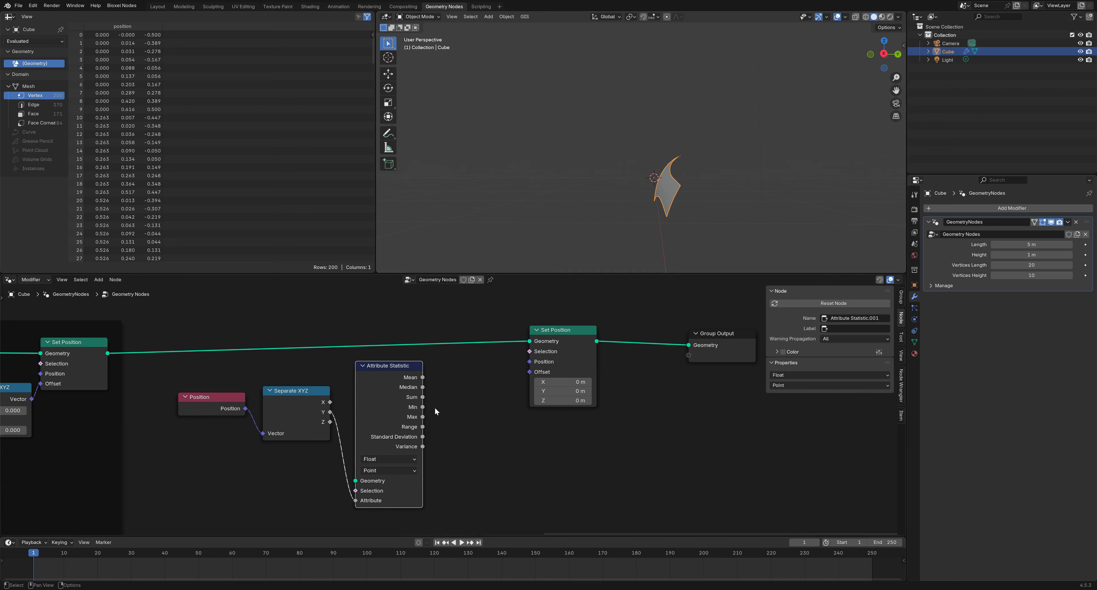
Add a Math node set to Multiply (0.5) fed by Attribute Statistic Max
{"action": "left_click_drag", "start_coordinate": [422, 418], "coordinate": [454, 425]}
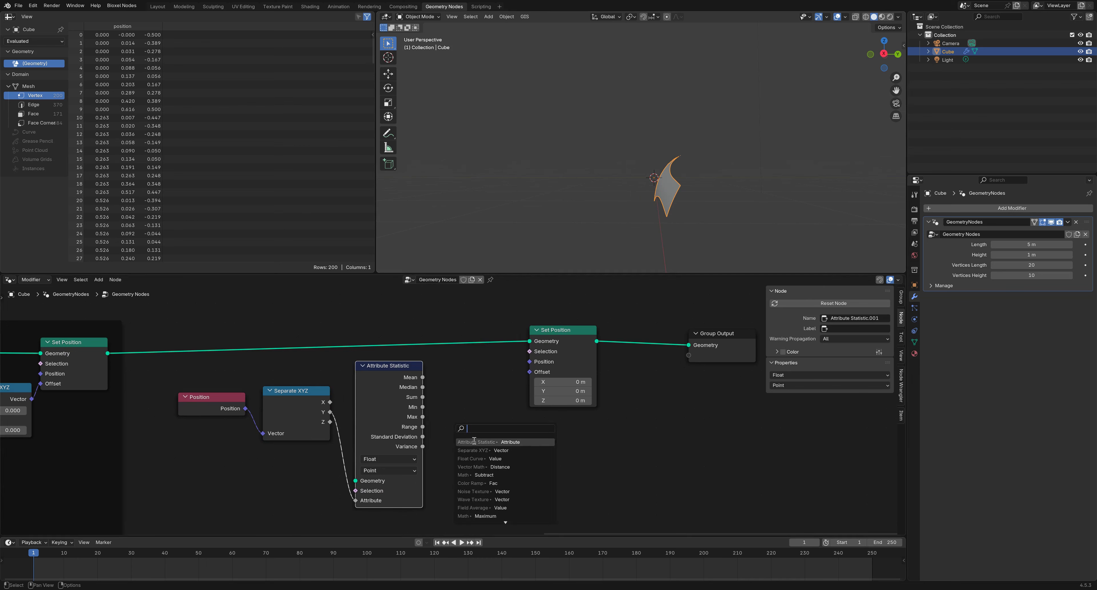
{"action": "left_click", "coordinate": [479, 475]}
{"action": "left_click", "coordinate": [488, 437]}
{"action": "left_click", "coordinate": [490, 420]}
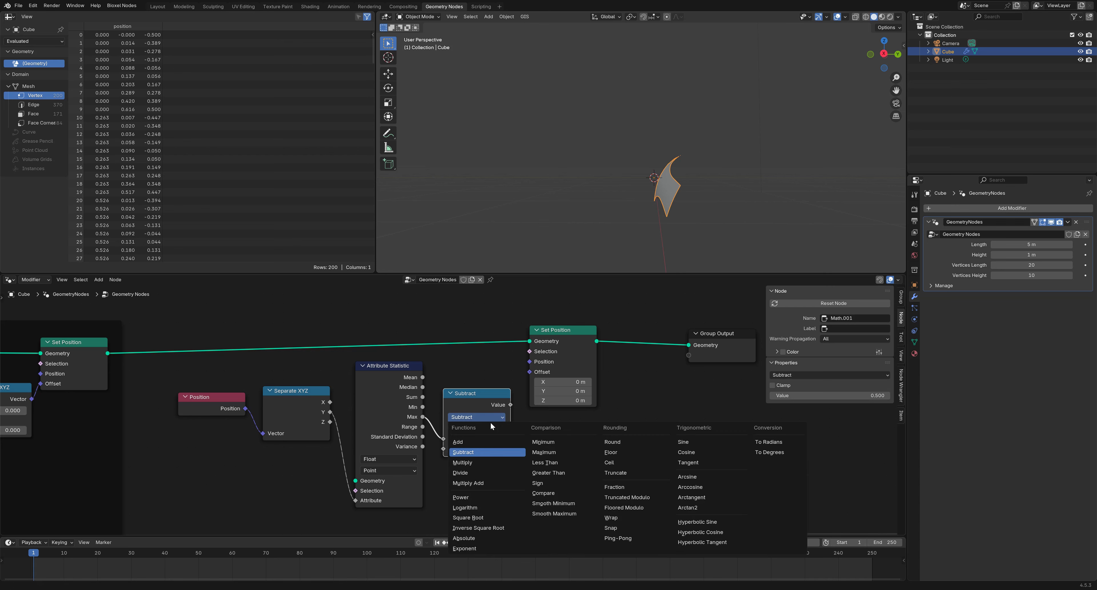
{"action": "left_click", "coordinate": [483, 461]}
{"action": "scroll", "coordinate": [437, 496], "scroll_direction": "down", "scroll_amount": 1}
{"action": "left_click_drag", "start_coordinate": [476, 483], "coordinate": [272, 383]}
{"action": "left_click_drag", "start_coordinate": [470, 395], "coordinate": [424, 397]}
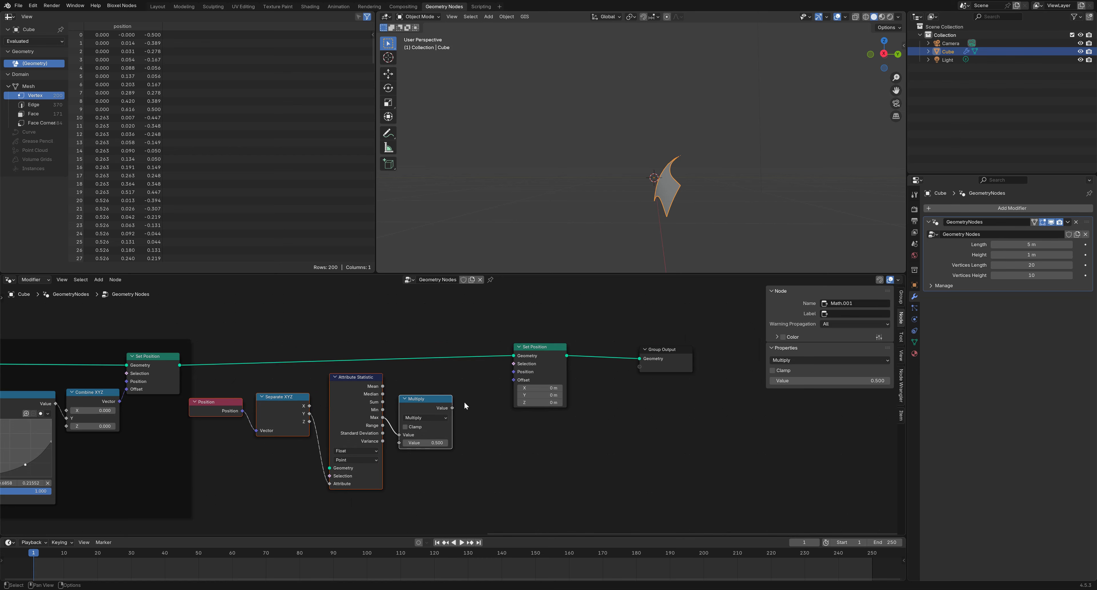
Add a Combine XYZ from the Multiply result and link its Vector to Set Position Offset
{"action": "left_click_drag", "start_coordinate": [452, 408], "coordinate": [483, 415]}
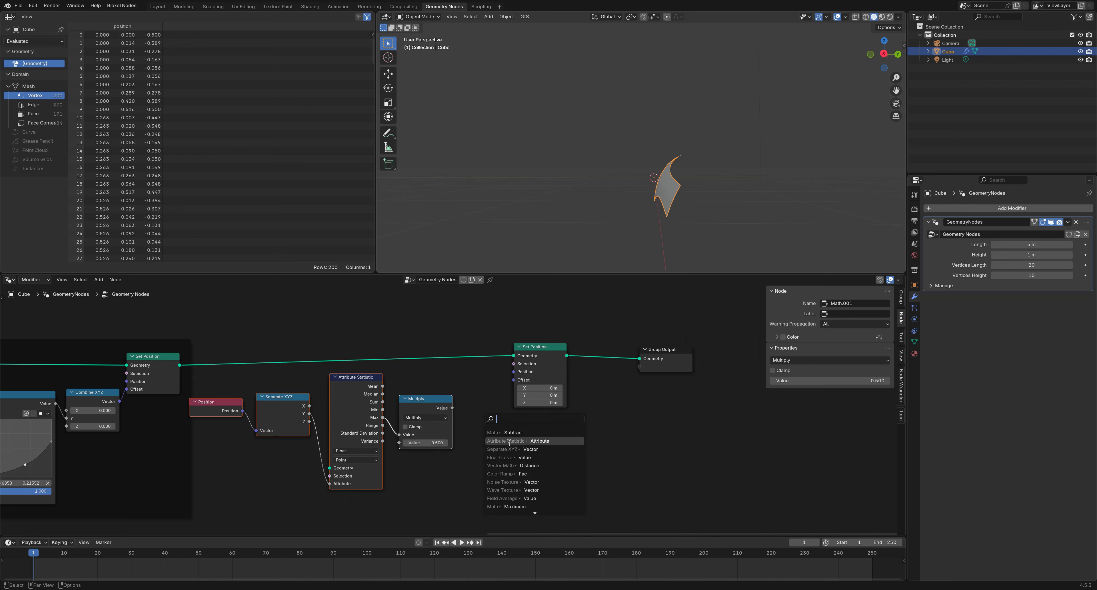
{"action": "type", "text": "com"}
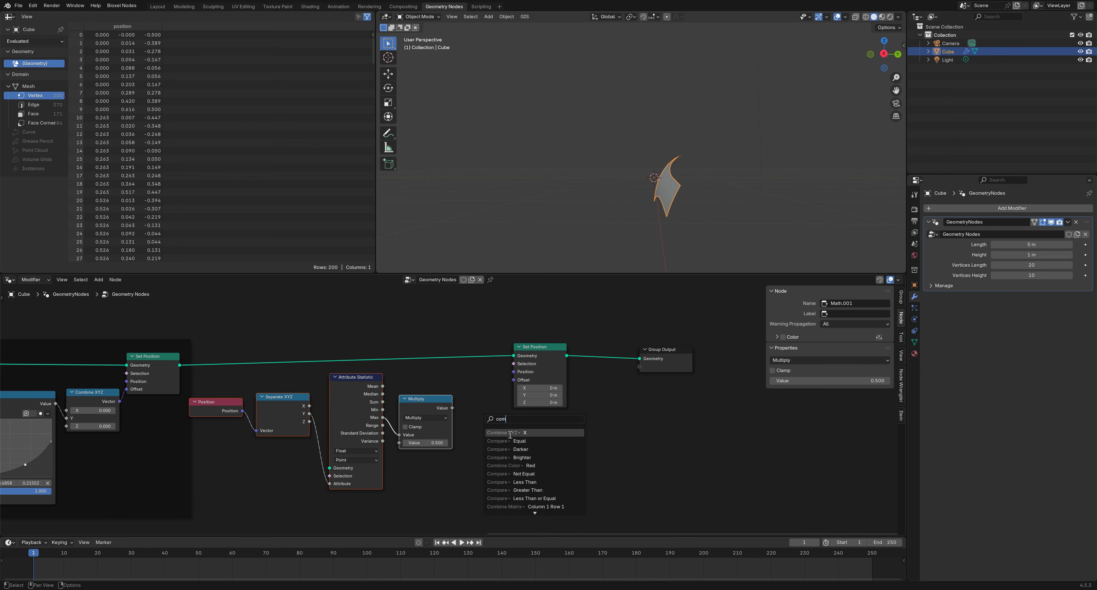
{"action": "left_click", "coordinate": [510, 432]}
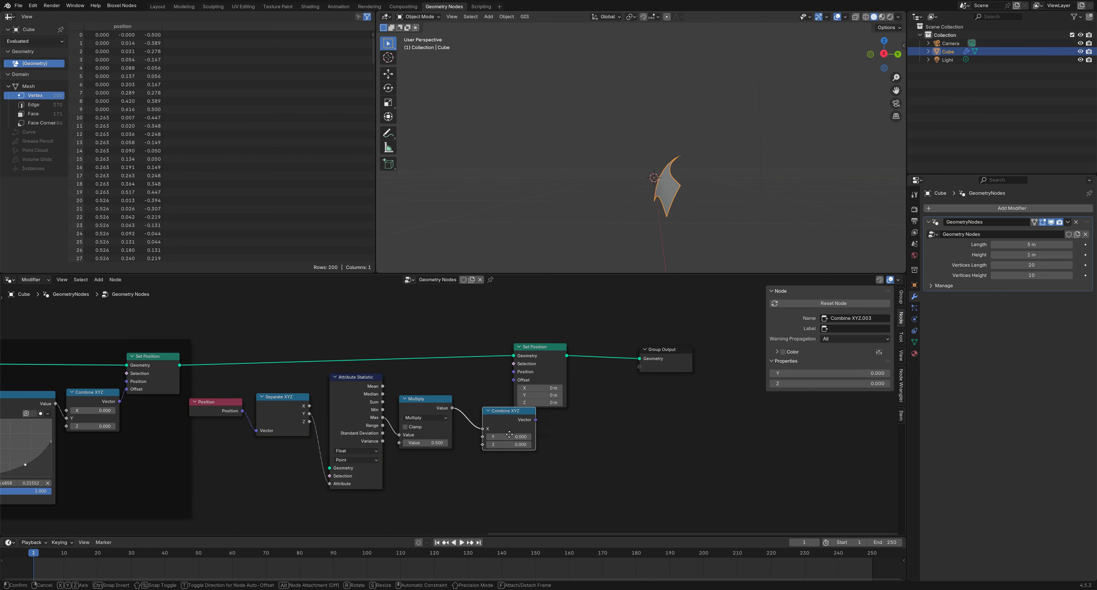
{"action": "middle_click_drag", "start_coordinate": [575, 438], "coordinate": [523, 458]}
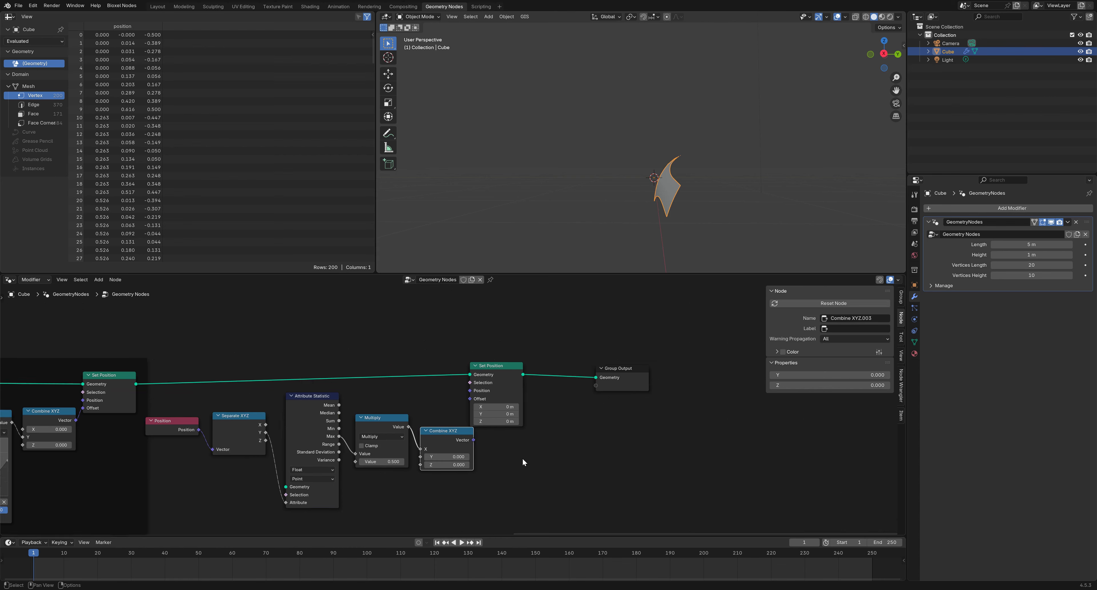
{"action": "scroll", "coordinate": [521, 456], "scroll_direction": "down", "scroll_amount": 1}
{"action": "left_click_drag", "start_coordinate": [498, 381], "coordinate": [532, 381]}
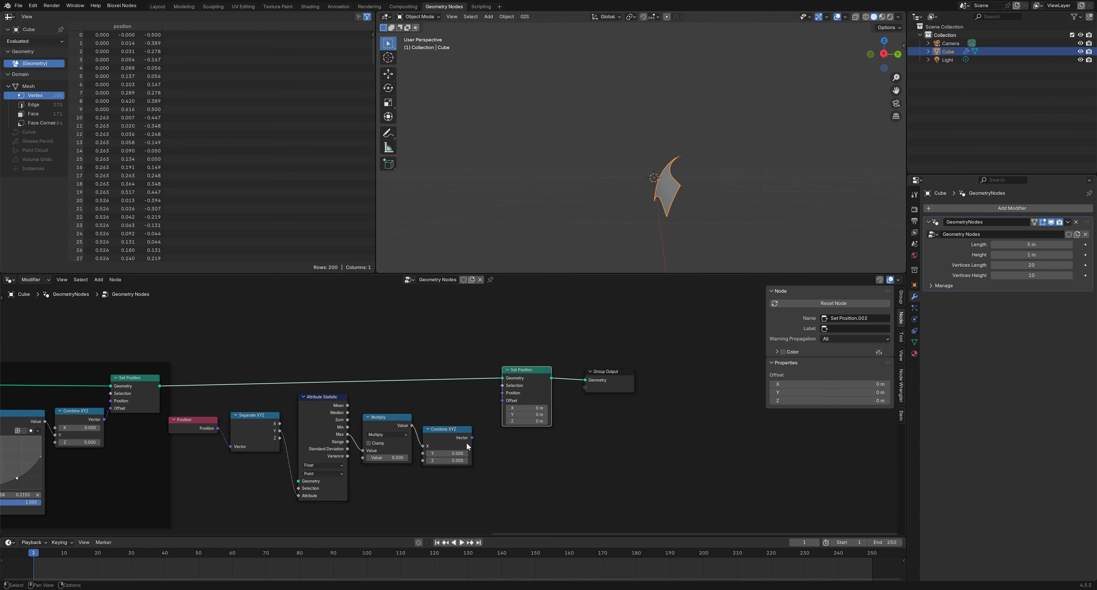
{"action": "left_click_drag", "start_coordinate": [471, 438], "coordinate": [500, 405]}
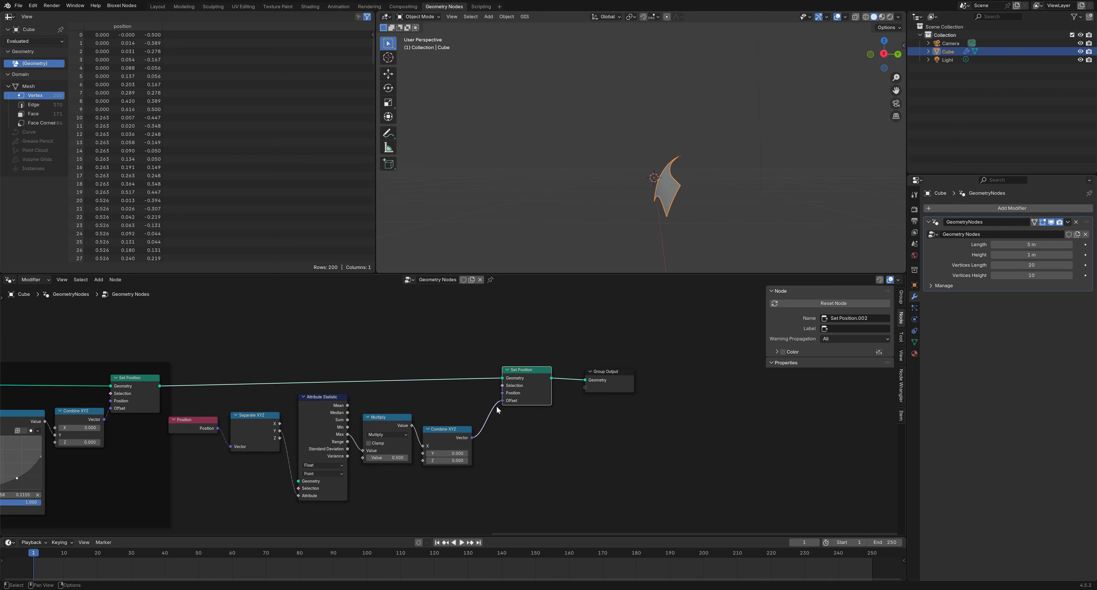
Feed the first Set Position's Geometry into Attribute Statistic and route Multiply into Combine XYZ Y
{"action": "left_click_drag", "start_coordinate": [160, 386], "coordinate": [298, 480]}
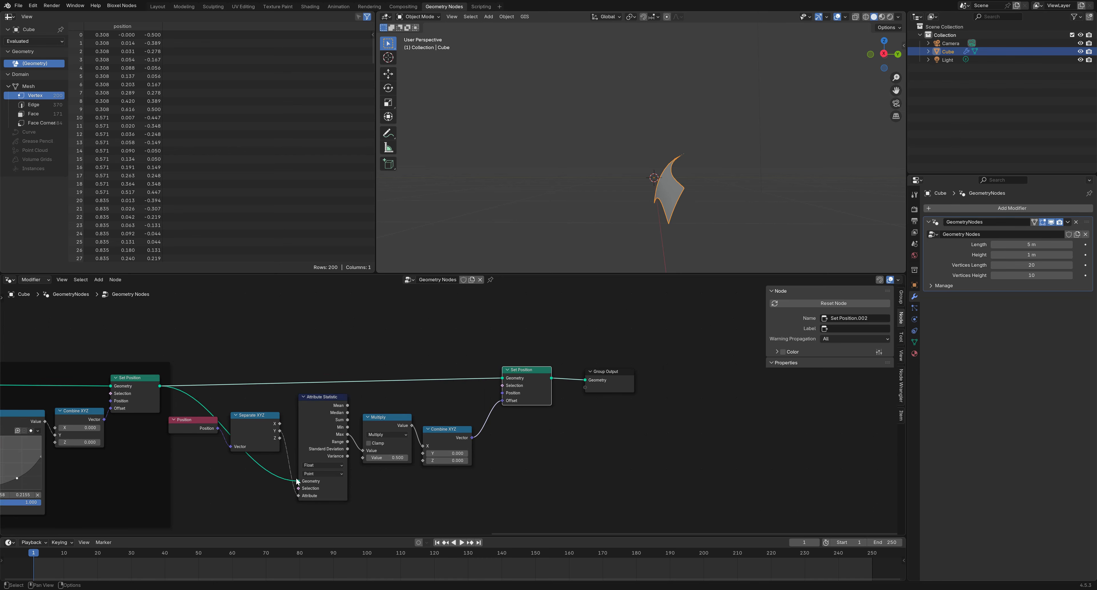
{"action": "middle_click_drag", "start_coordinate": [583, 245], "coordinate": [675, 240]}
{"action": "scroll", "coordinate": [419, 460], "scroll_direction": "up", "scroll_amount": 2}
{"action": "left_click_drag", "start_coordinate": [418, 460], "coordinate": [450, 427]}
{"action": "middle_click_drag", "start_coordinate": [583, 193], "coordinate": [508, 200]}
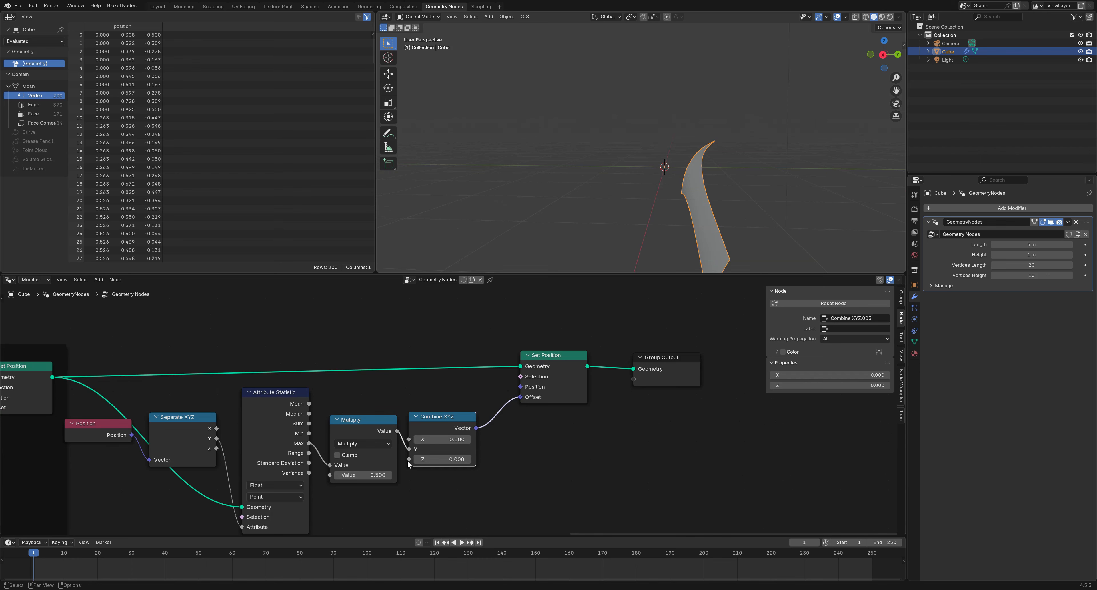
Set the Multiply factor to -0.5 and select the nodes from Position to Combine XYZ
{"action": "left_click", "coordinate": [365, 475]}
{"action": "type", "text": "-5"}
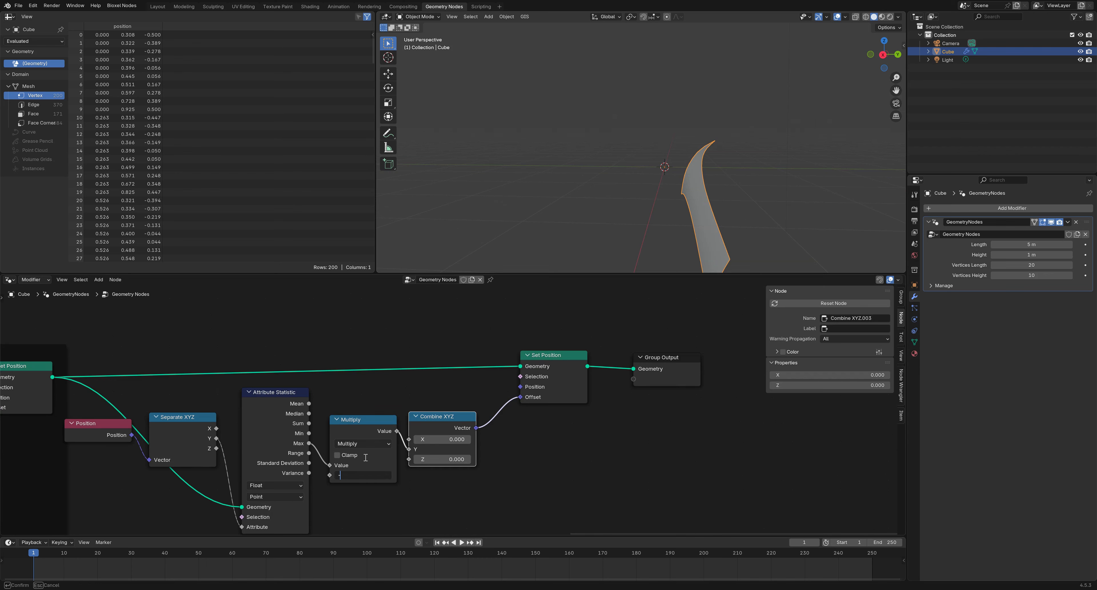
{"action": "key", "text": "Return"}
{"action": "left_click", "coordinate": [374, 476]}
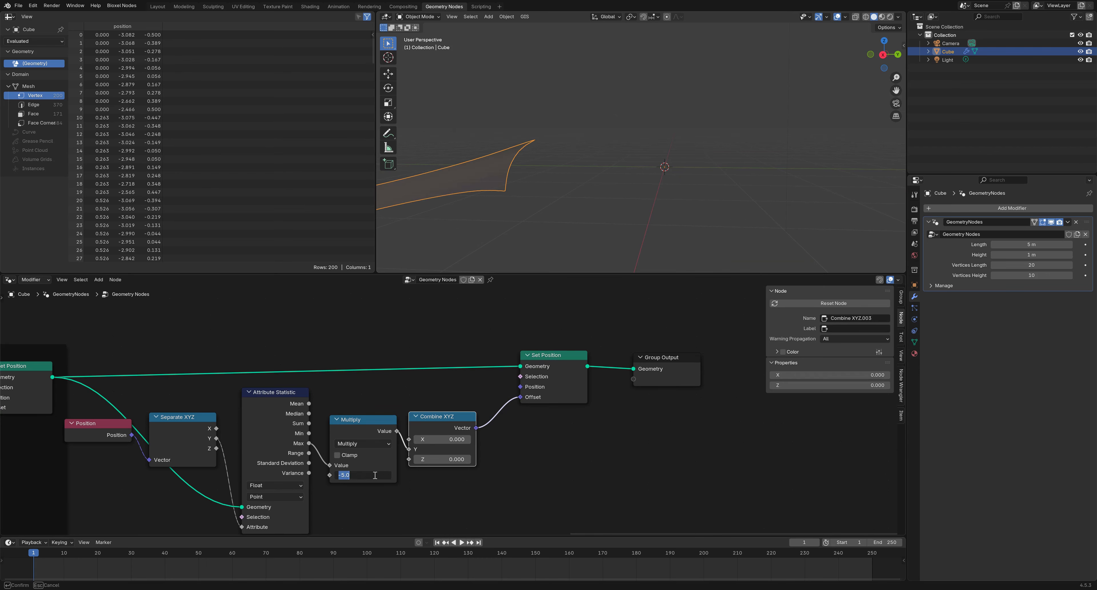
{"action": "type", "text": "-0.5"}
{"action": "key", "text": "Return"}
{"action": "middle_click_drag", "start_coordinate": [611, 193], "coordinate": [604, 199]}
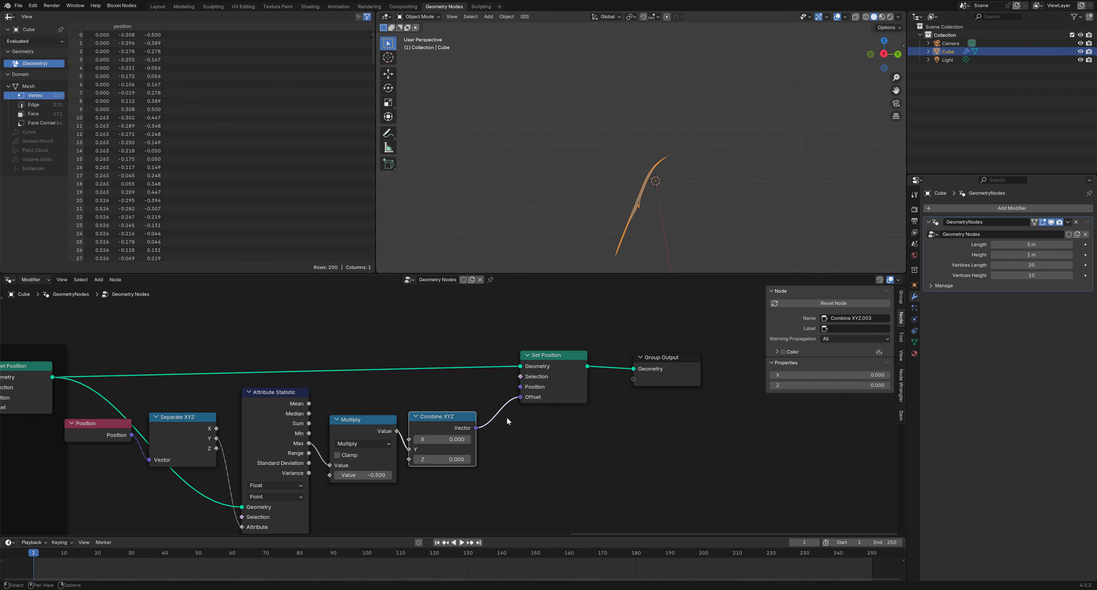
{"action": "scroll", "coordinate": [514, 404], "scroll_direction": "down", "scroll_amount": 2}
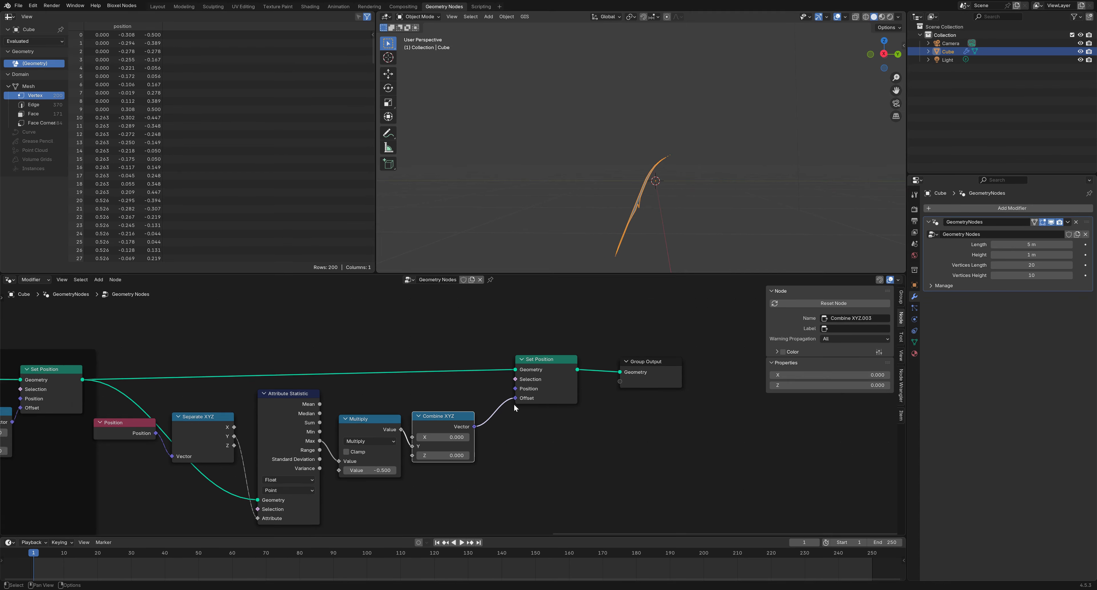
{"action": "left_click_drag", "start_coordinate": [530, 386], "coordinate": [500, 392]}
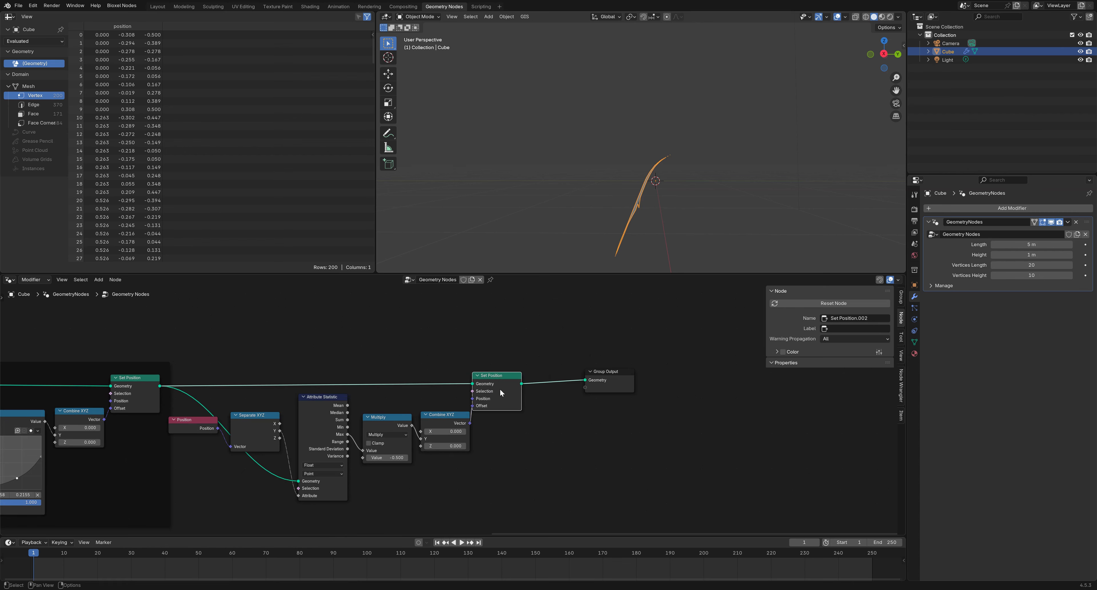
{"action": "left_click_drag", "start_coordinate": [544, 488], "coordinate": [189, 347]}
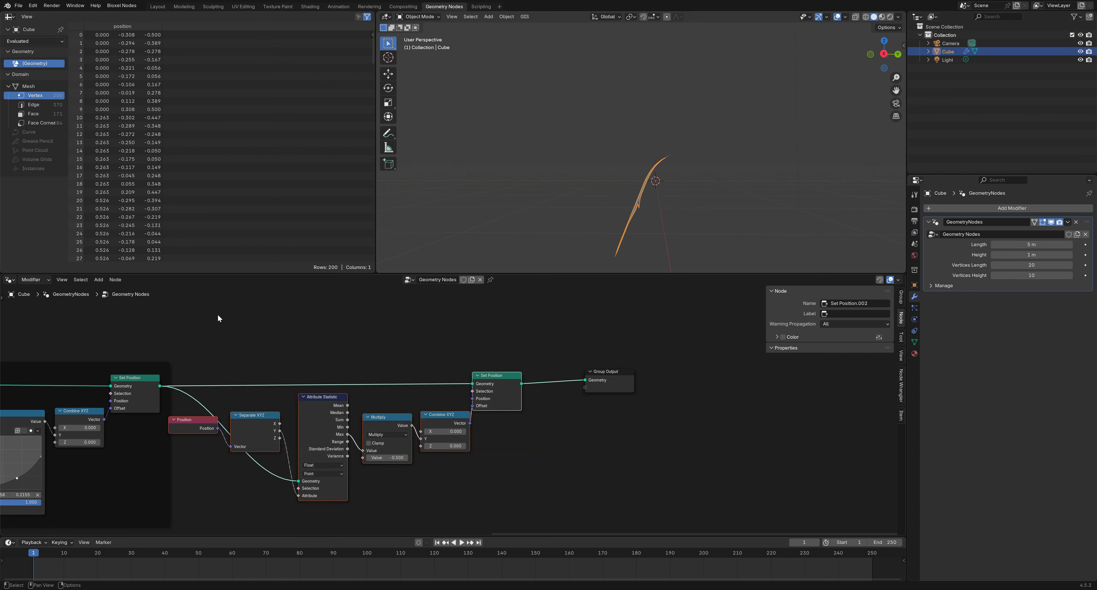
Frame the centering nodes and label the frame 'center and move up'
{"action": "key", "text": "ctrl+j"}
{"action": "left_click_drag", "start_coordinate": [322, 368], "coordinate": [347, 371]}
{"action": "left_click", "coordinate": [841, 326]}
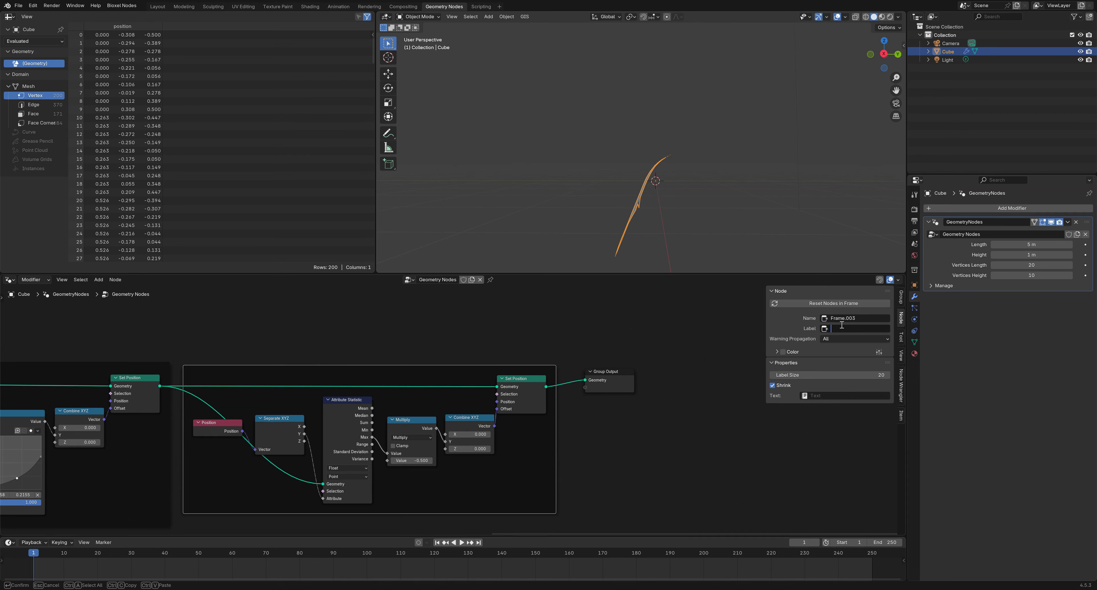
{"action": "type", "text": "center and move up"}
{"action": "key", "text": "Return"}
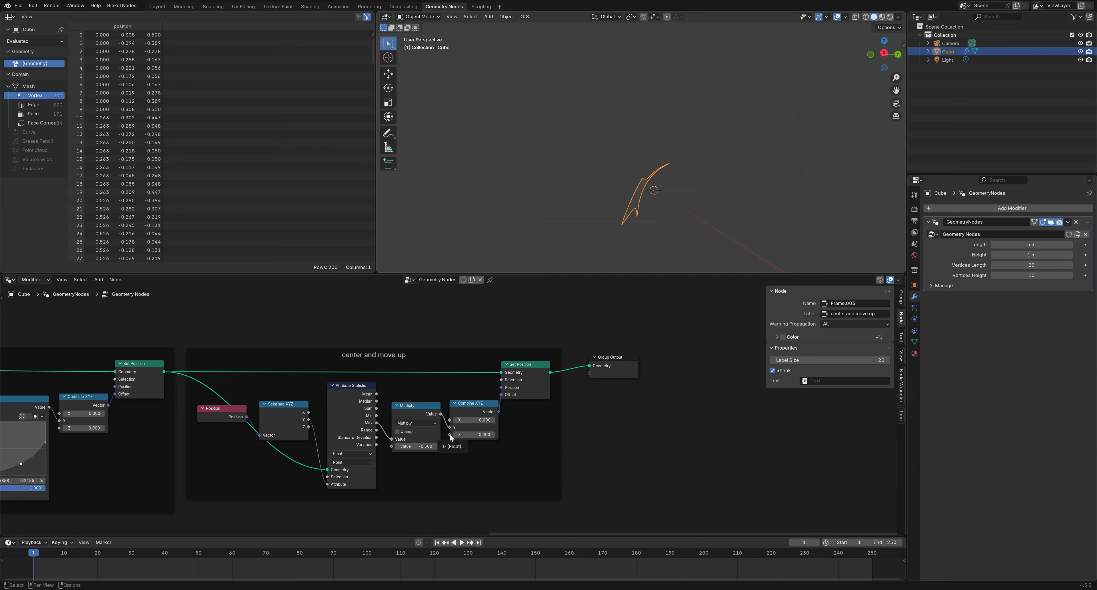
{"action": "left_click_drag", "start_coordinate": [450, 436], "coordinate": [435, 476]}
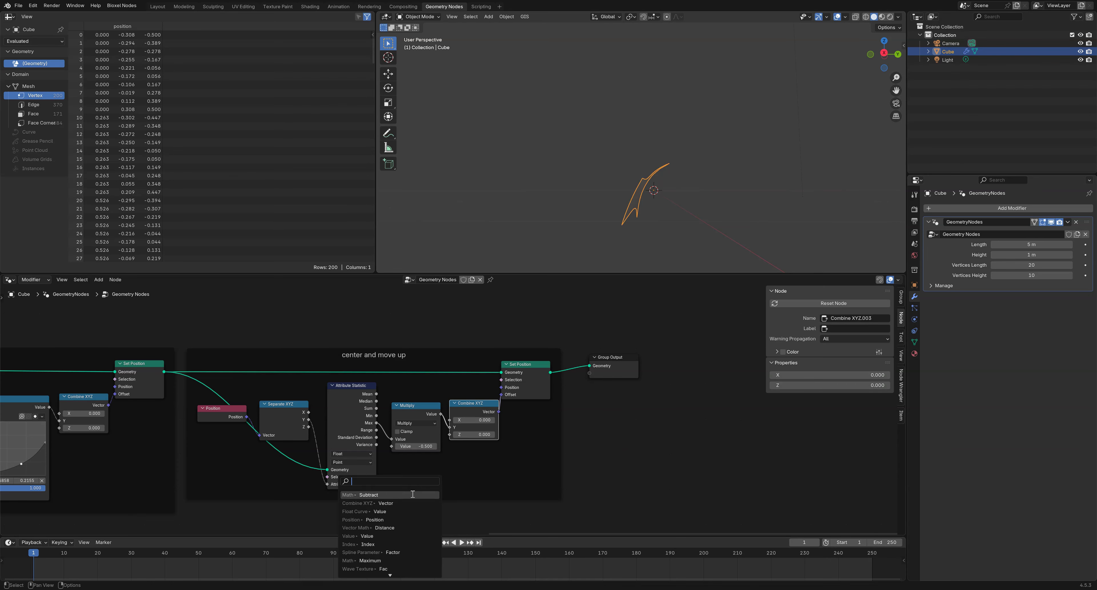
Add a Math node set to Multiply feeding Combine XYZ's Z
{"action": "left_click", "coordinate": [412, 494]}
{"action": "left_click", "coordinate": [420, 487]}
{"action": "left_click", "coordinate": [425, 487]}
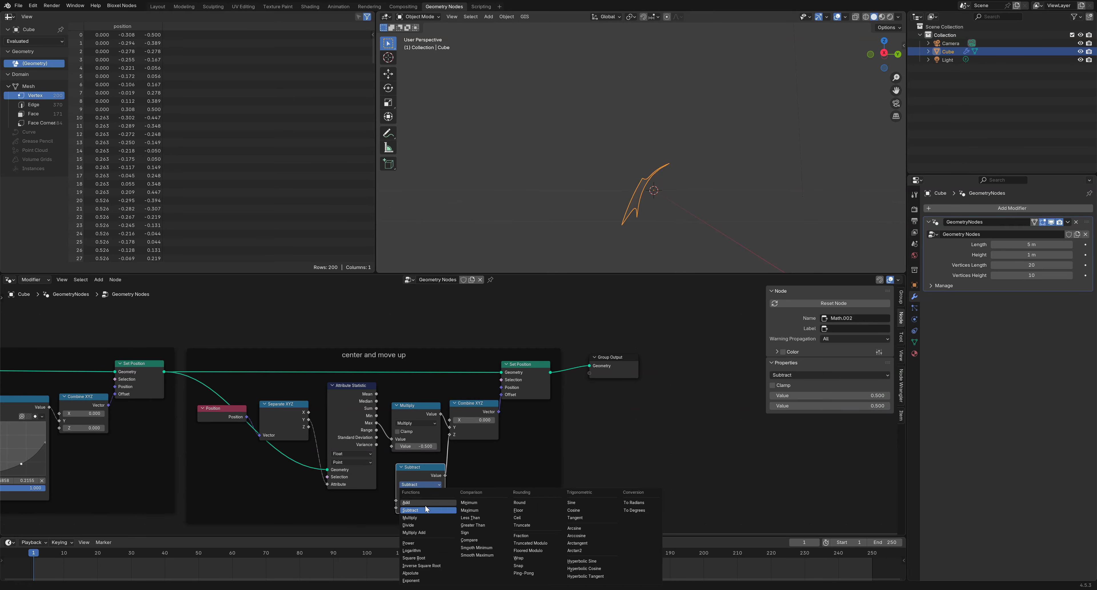
{"action": "left_click", "coordinate": [425, 515]}
{"action": "middle_click_drag", "start_coordinate": [482, 462], "coordinate": [508, 441]}
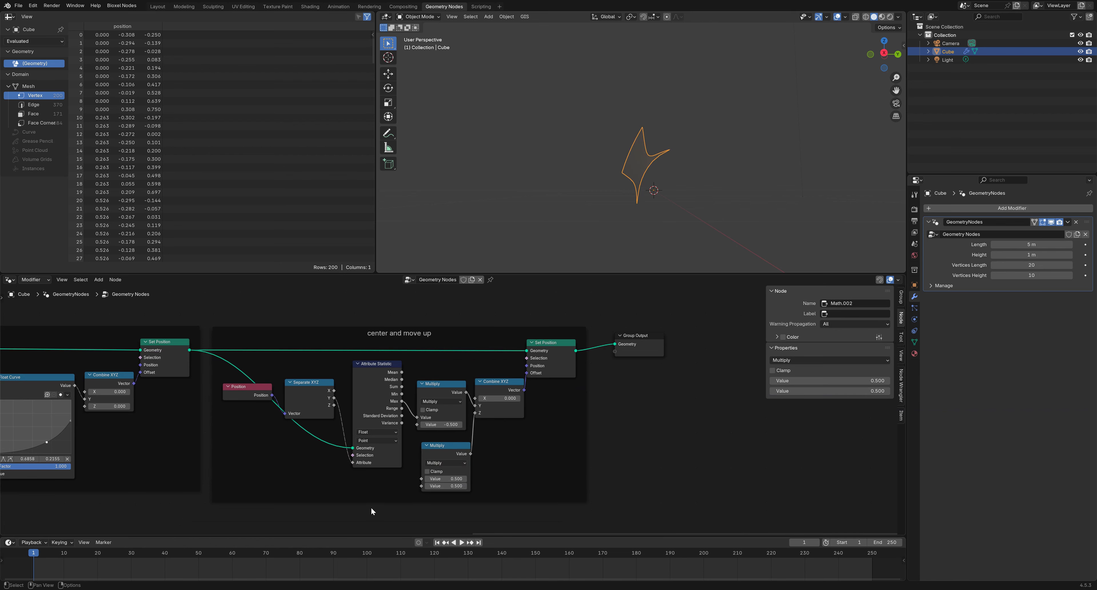
Add a Group Input inside the frame and feed its Height into the lower Multiply
{"action": "key", "text": "shift+a"}
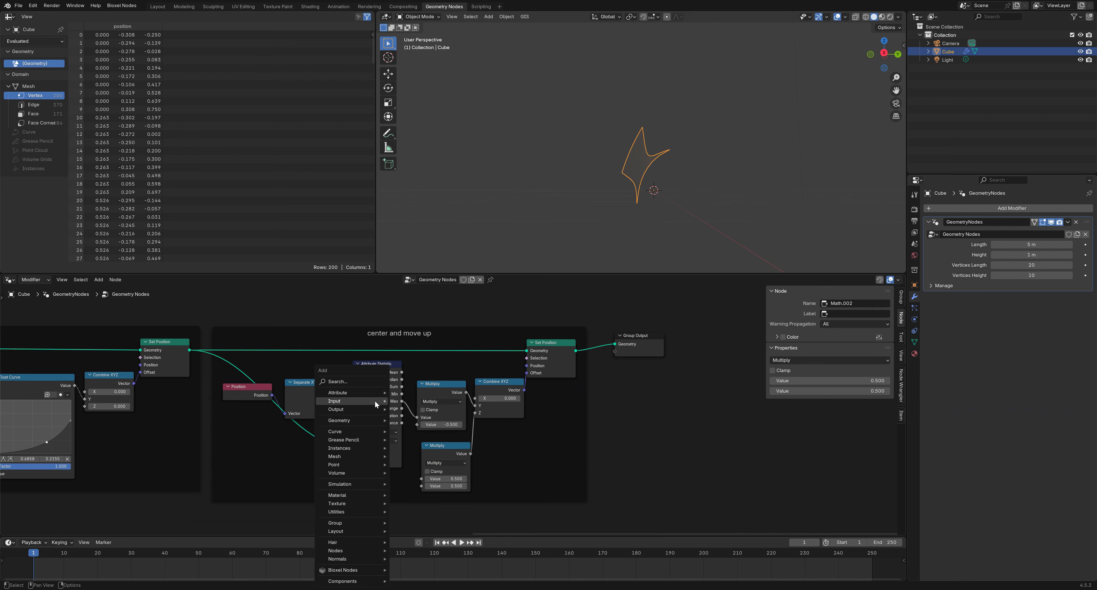
{"action": "mouse_move", "coordinate": [374, 401]}
{"action": "mouse_move", "coordinate": [416, 418]}
{"action": "left_click", "coordinate": [490, 417]}
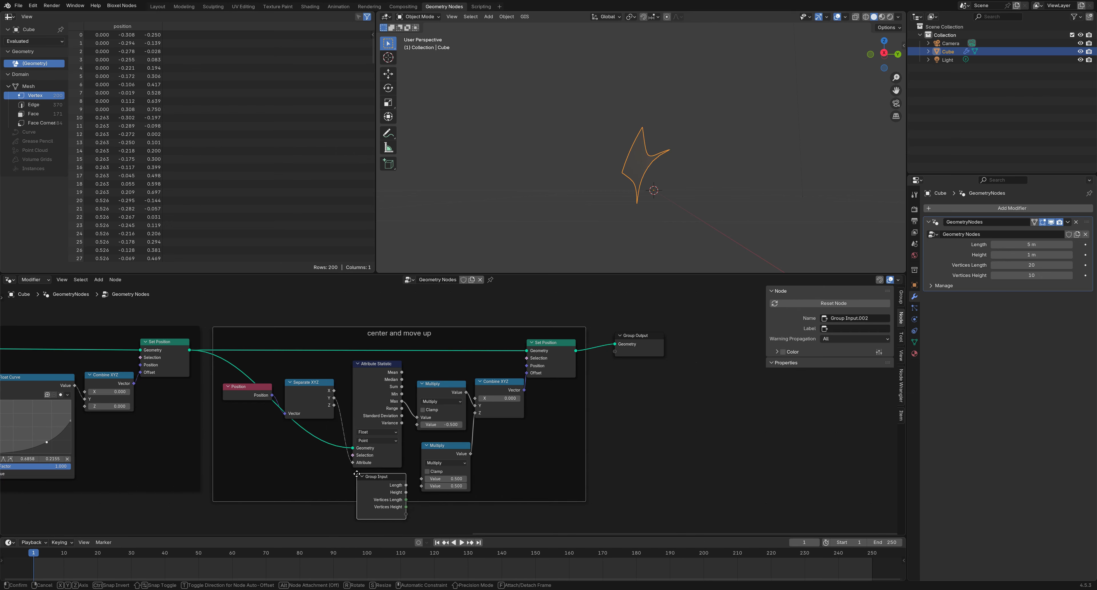
{"action": "left_click", "coordinate": [380, 485]}
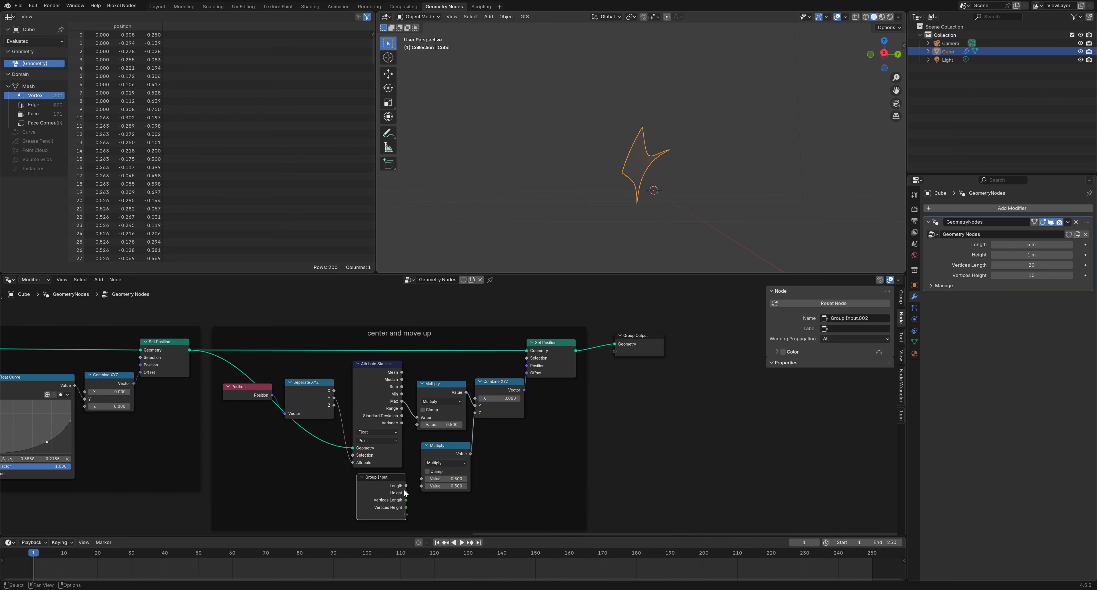
{"action": "left_click_drag", "start_coordinate": [406, 492], "coordinate": [421, 478]}
Move Group Output further right to clear the node layout
{"action": "middle_click_drag", "start_coordinate": [764, 214], "coordinate": [744, 215]}
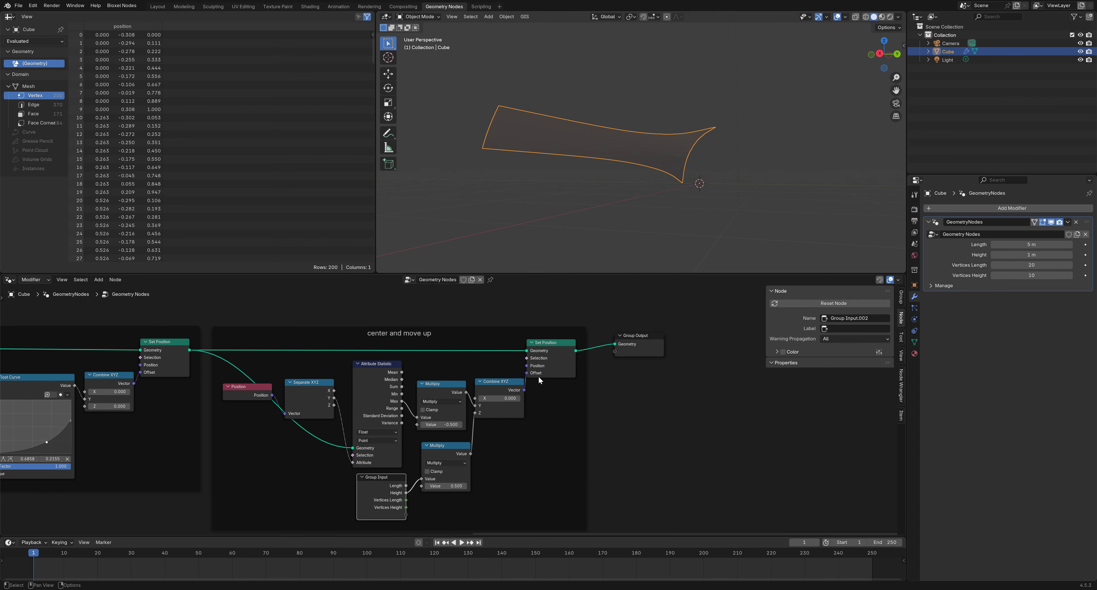
{"action": "scroll", "coordinate": [499, 434], "scroll_direction": "down", "scroll_amount": 1}
{"action": "left_click_drag", "start_coordinate": [616, 357], "coordinate": [874, 396]}
{"action": "middle_click_drag", "start_coordinate": [641, 405], "coordinate": [375, 370]}
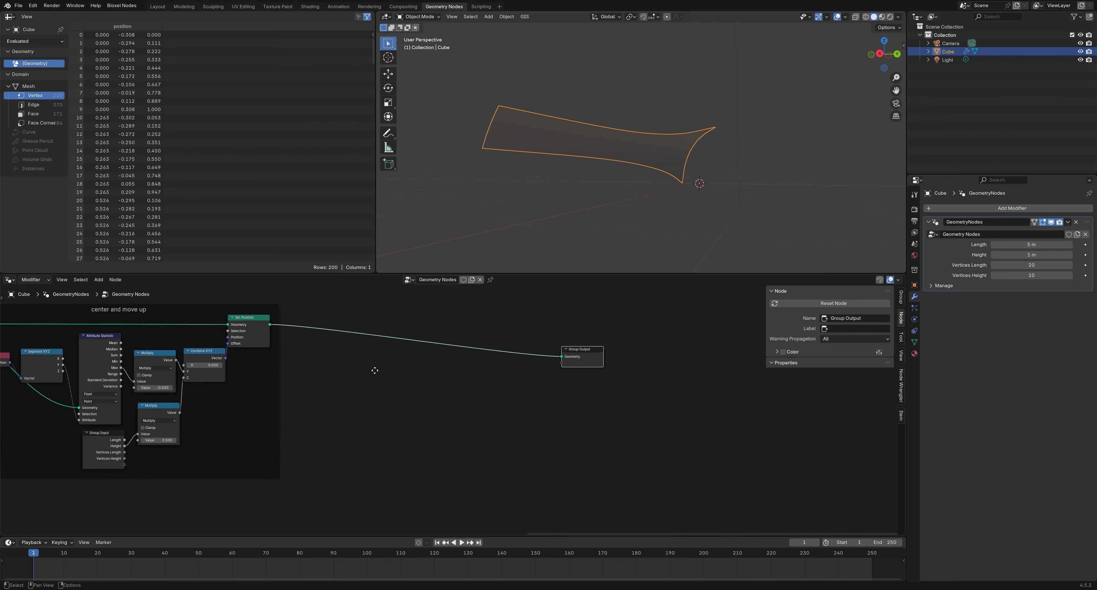
{"action": "left_click_drag", "start_coordinate": [601, 361], "coordinate": [681, 353]}
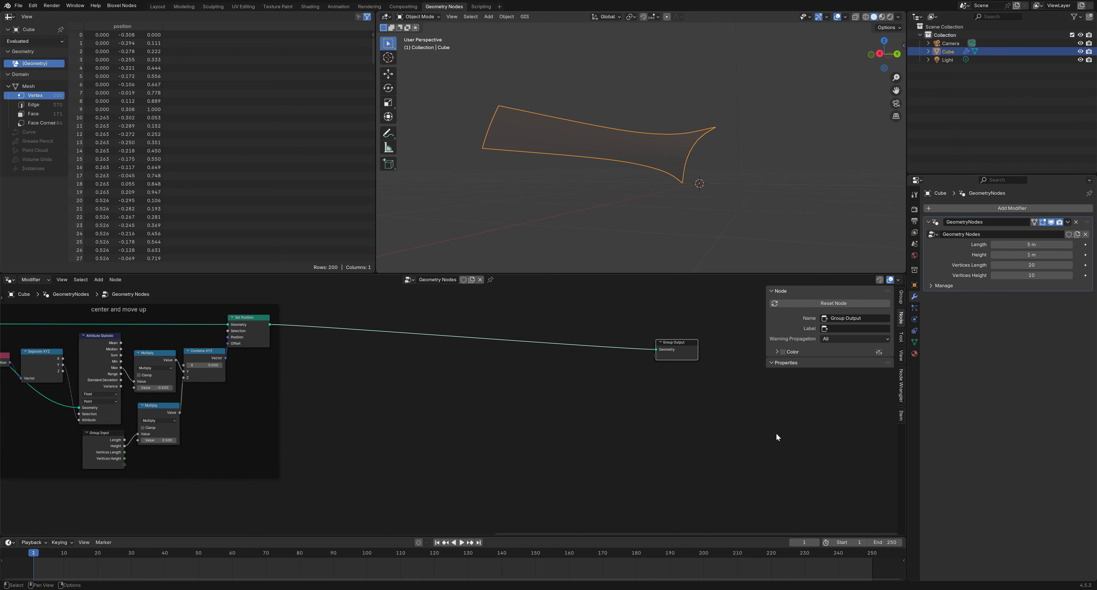
Insert a Set Position node into the link leading to Group Output
{"action": "left_click", "coordinate": [575, 422]}
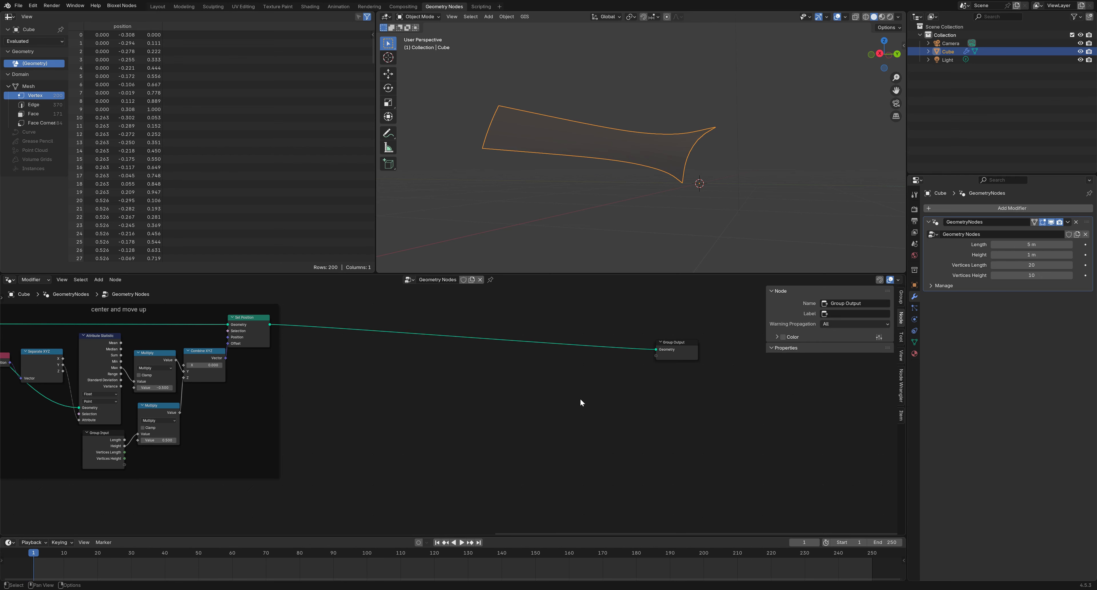
{"action": "key", "text": "shift+a"}
{"action": "mouse_move", "coordinate": [586, 396]}
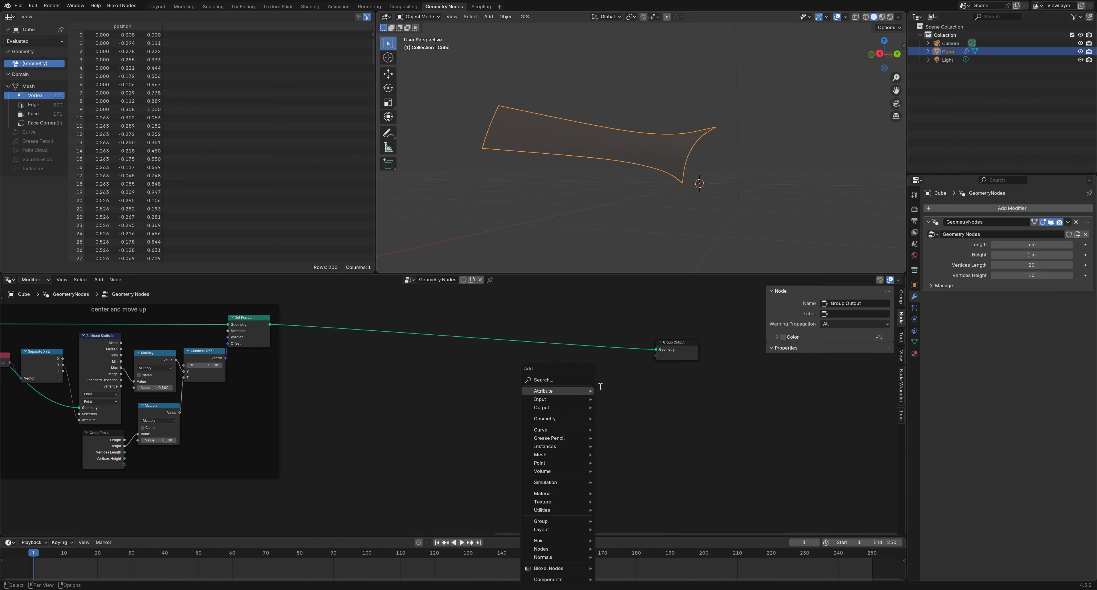
{"action": "type", "text": "set po"}
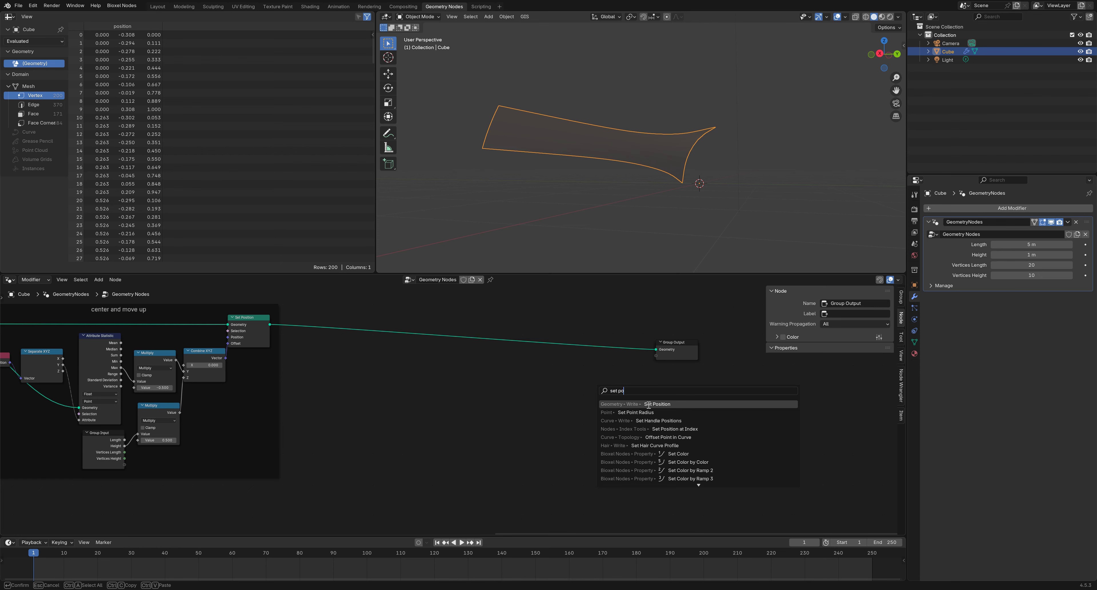
{"action": "left_click", "coordinate": [649, 411]}
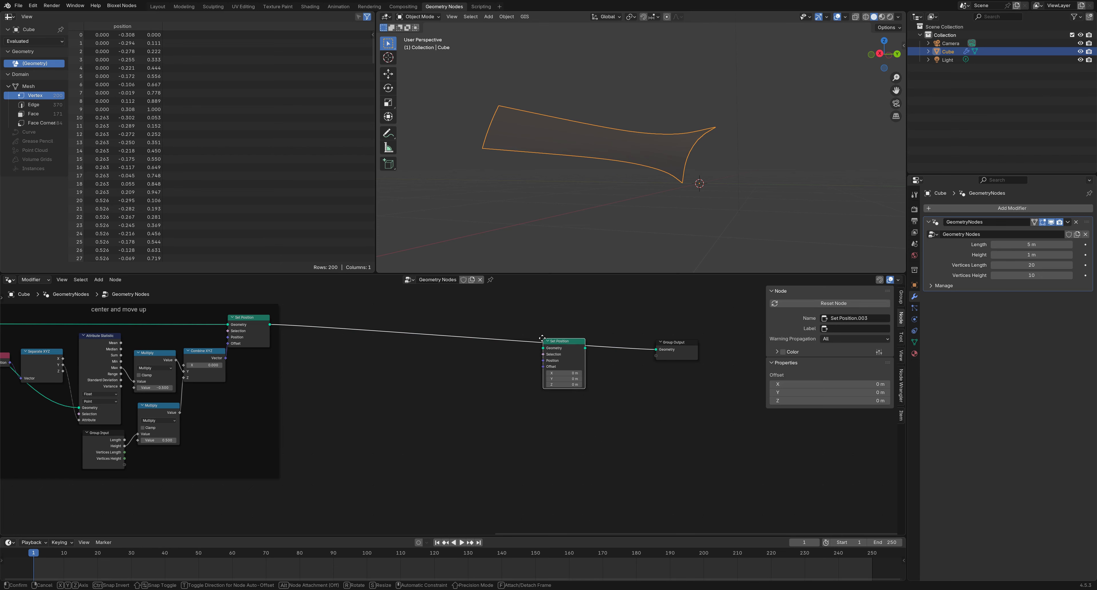
{"action": "left_click", "coordinate": [541, 338]}
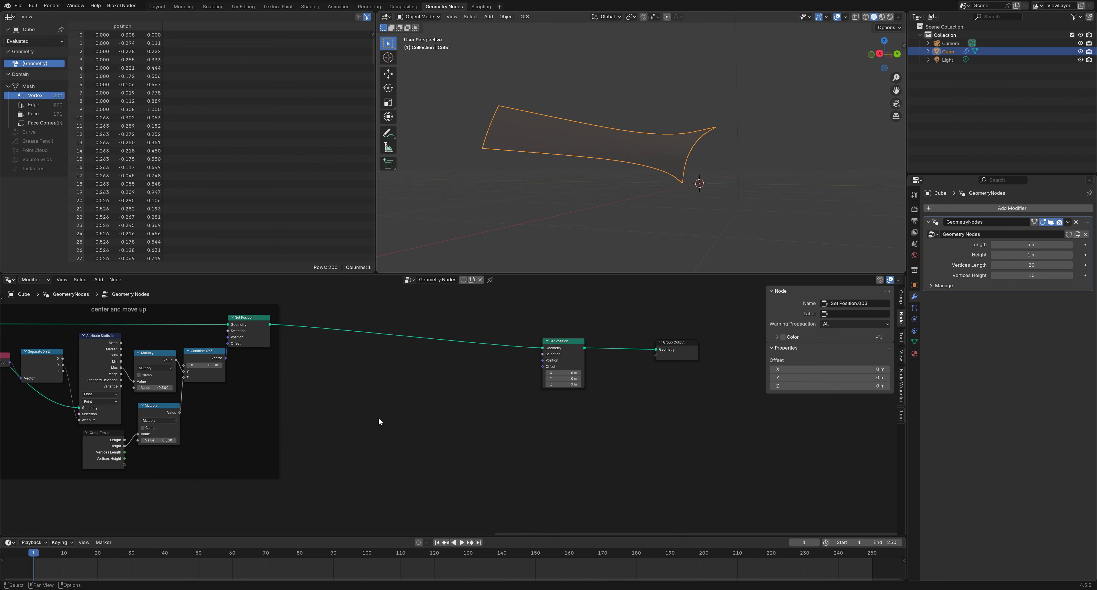
Chain Position into Separate XYZ and feed its Z into a new Map Range node
{"action": "key", "text": "shift+a"}
{"action": "type", "text": "po"}
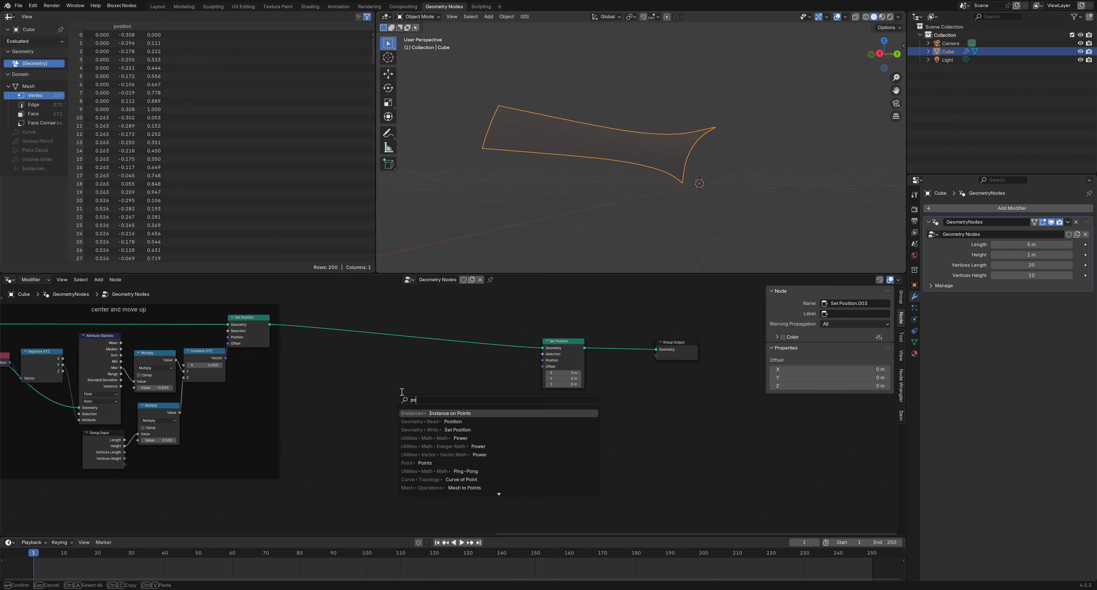
{"action": "type", "text": "si"}
{"action": "left_click", "coordinate": [444, 414]}
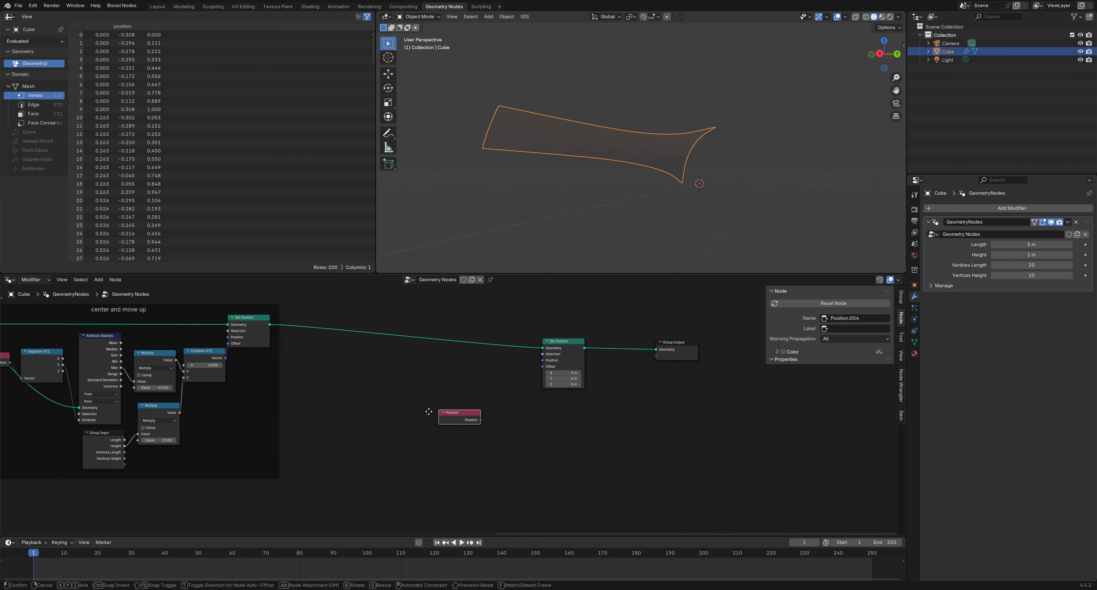
{"action": "left_click", "coordinate": [349, 401]}
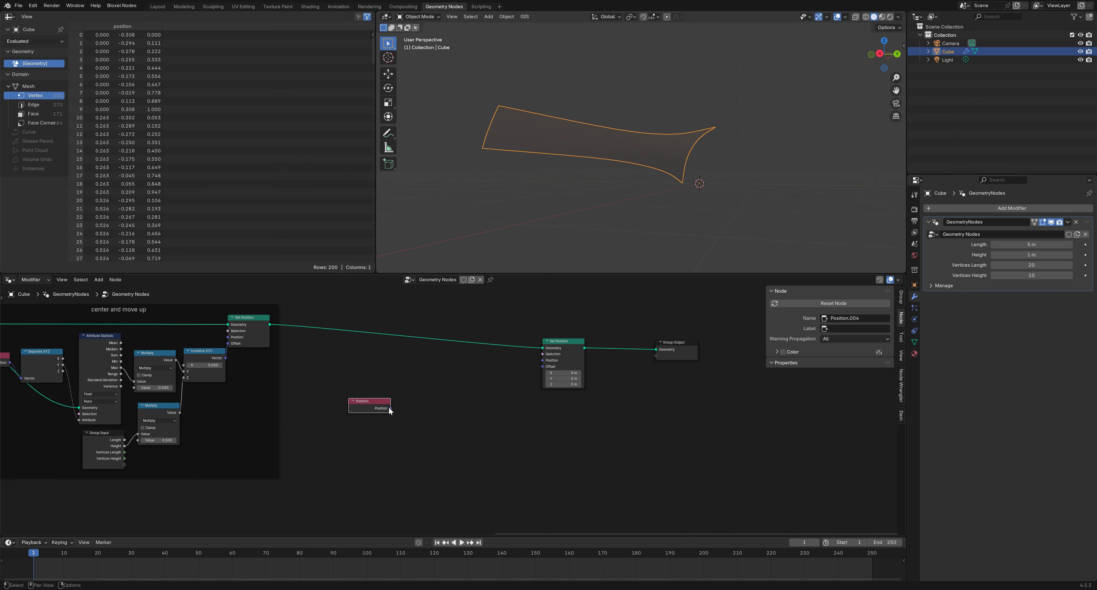
{"action": "left_click_drag", "start_coordinate": [390, 408], "coordinate": [417, 413]}
{"action": "type", "text": "sep"}
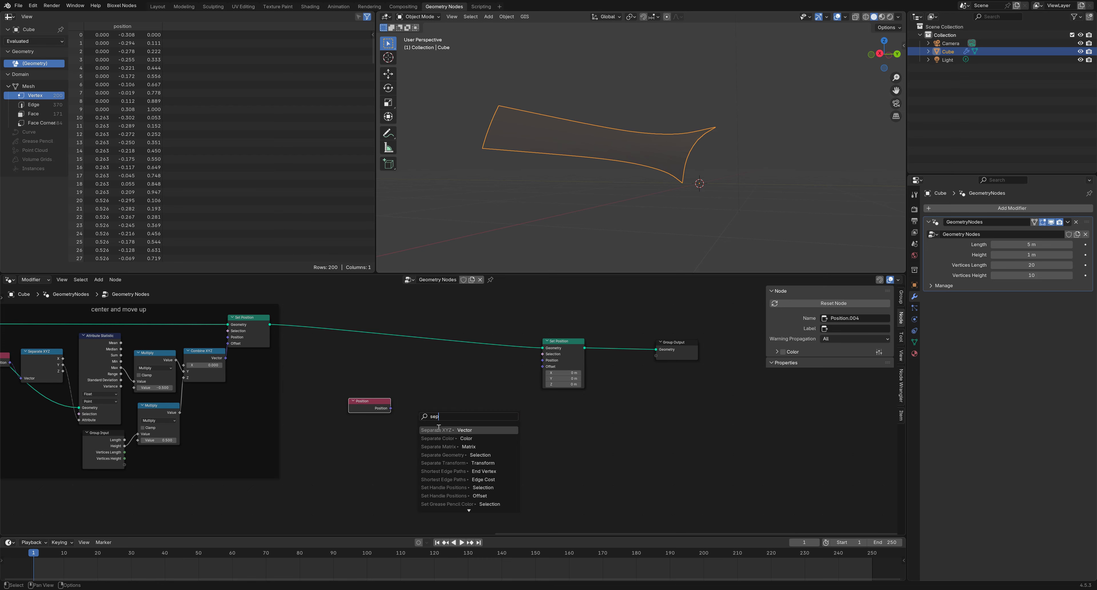
{"action": "left_click", "coordinate": [443, 429]}
{"action": "left_click", "coordinate": [425, 421]}
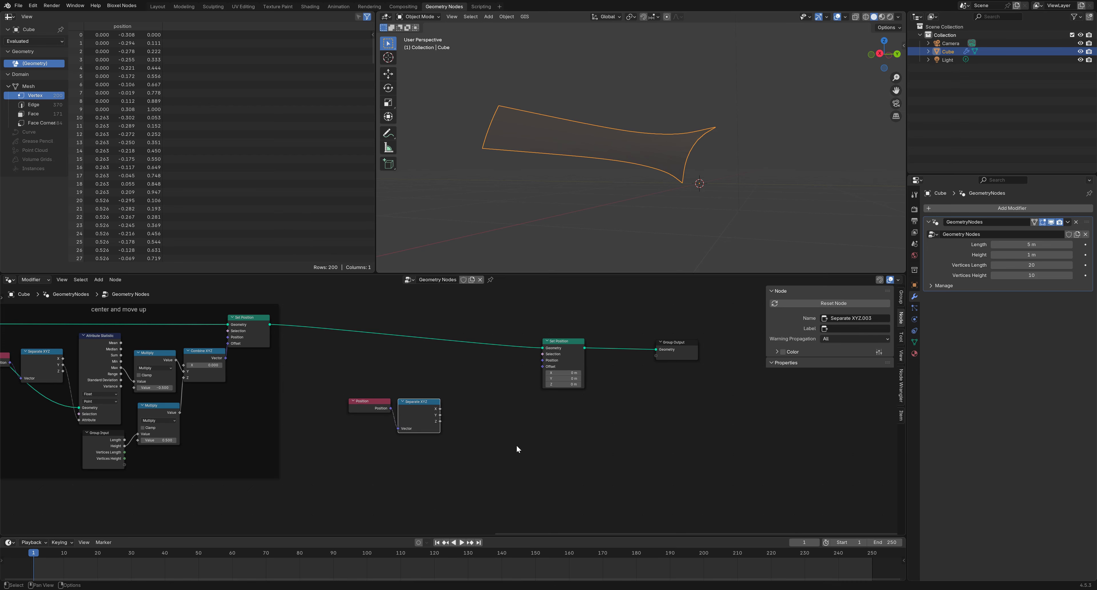
{"action": "scroll", "coordinate": [510, 442], "scroll_direction": "up", "scroll_amount": 3}
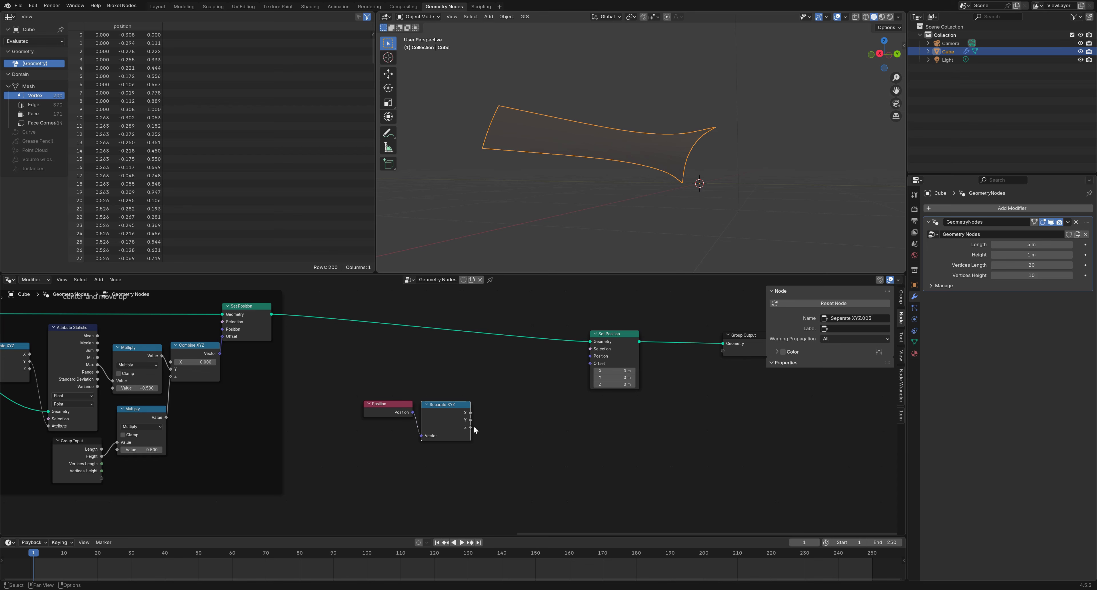
{"action": "left_click_drag", "start_coordinate": [470, 426], "coordinate": [503, 438]}
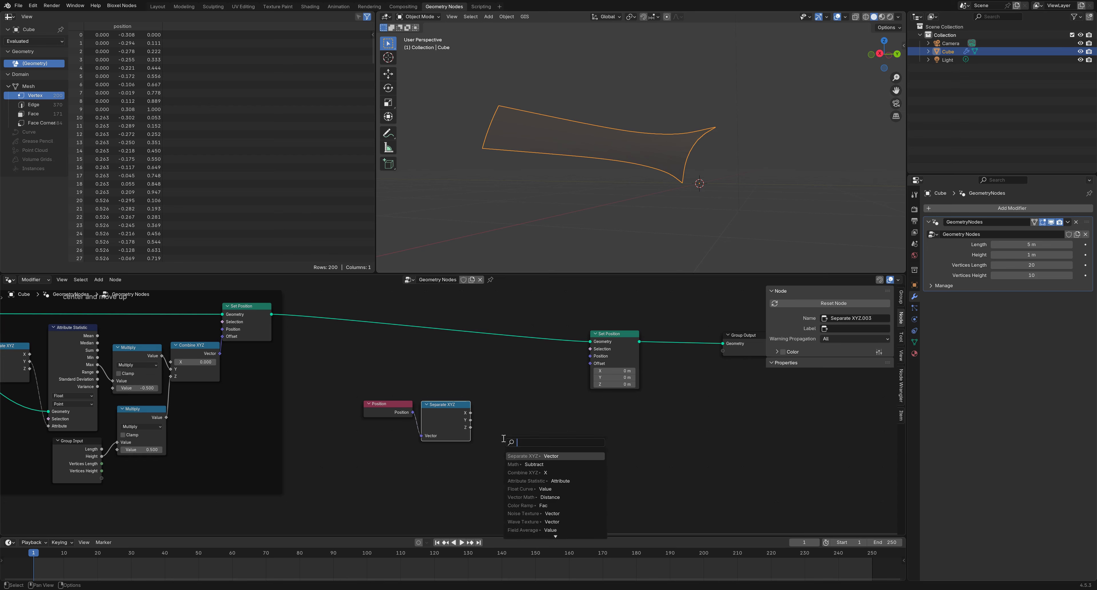
{"action": "type", "text": "map ra"}
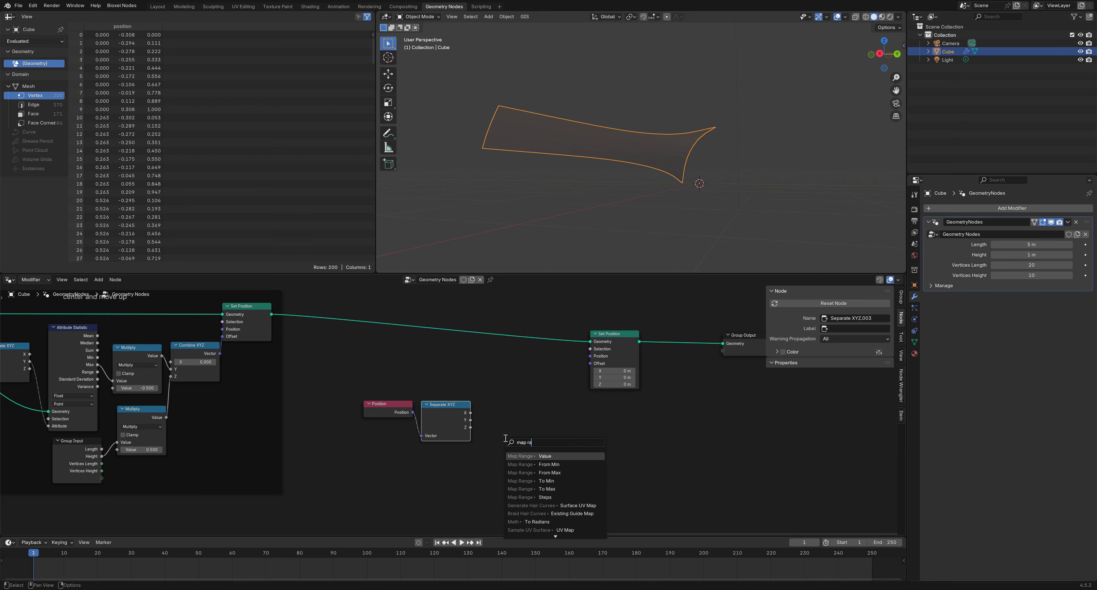
{"action": "left_click", "coordinate": [536, 456]}
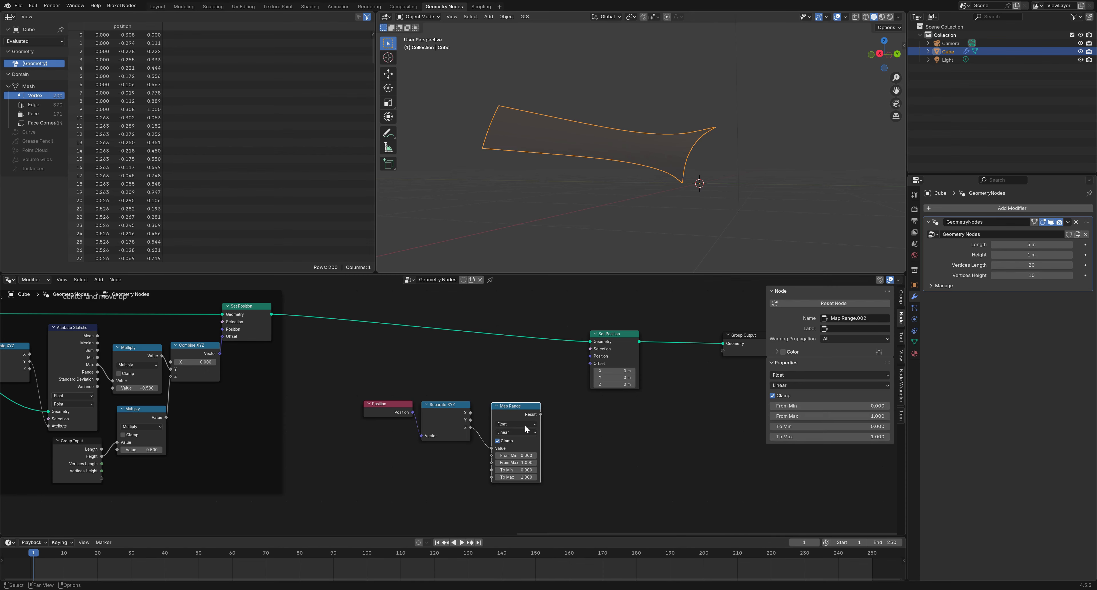
Connect a Group Input's Height to the Map Range's From Max and move the new nodes left
{"action": "scroll", "coordinate": [455, 482], "scroll_direction": "up", "scroll_amount": 1}
{"action": "middle_click_drag", "start_coordinate": [450, 474], "coordinate": [458, 455]}
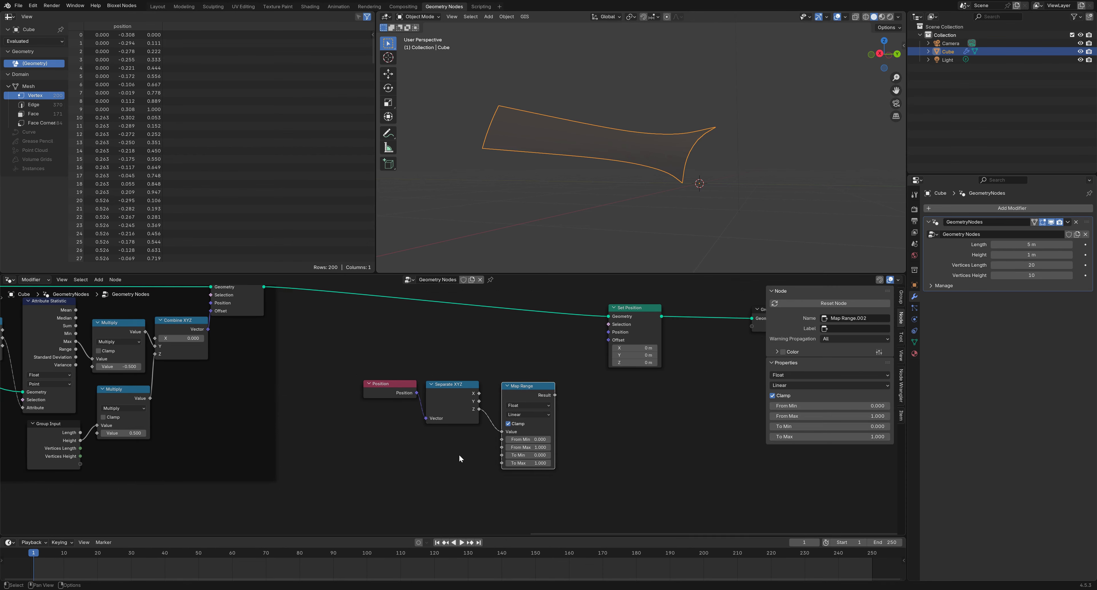
{"action": "left_click", "coordinate": [462, 456]}
{"action": "key", "text": "shift+a"}
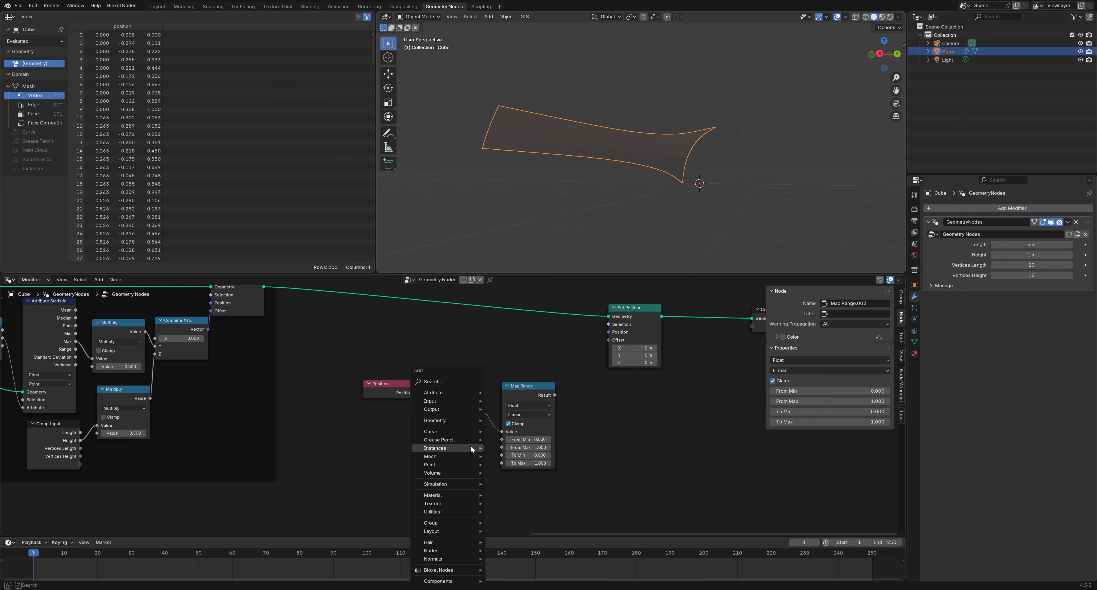
{"action": "mouse_move", "coordinate": [468, 403]}
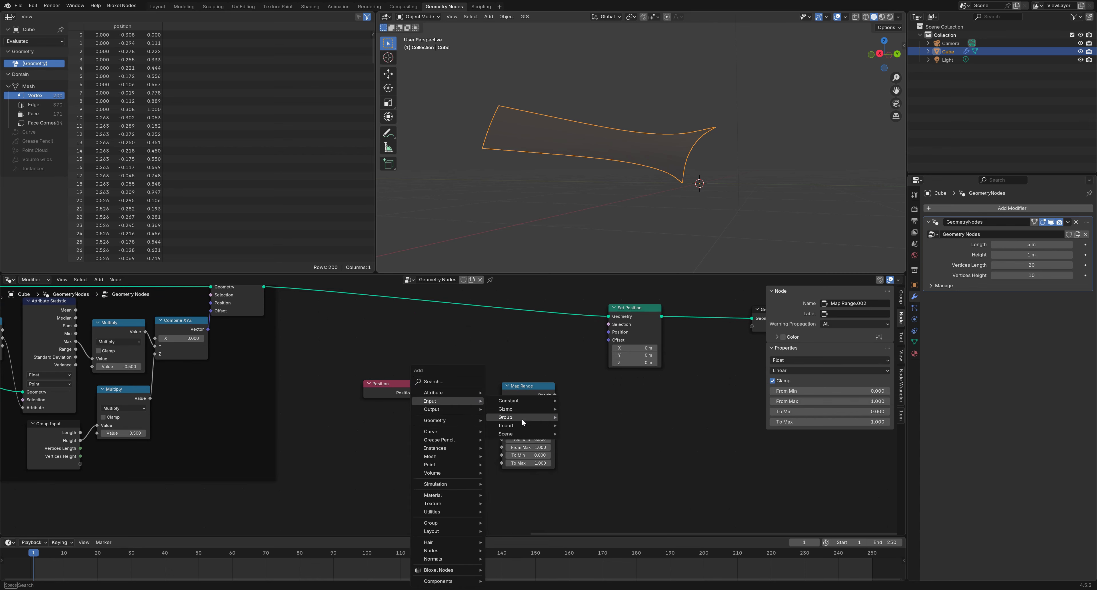
{"action": "mouse_move", "coordinate": [521, 418]}
{"action": "left_click", "coordinate": [596, 417]}
{"action": "left_click", "coordinate": [452, 454]}
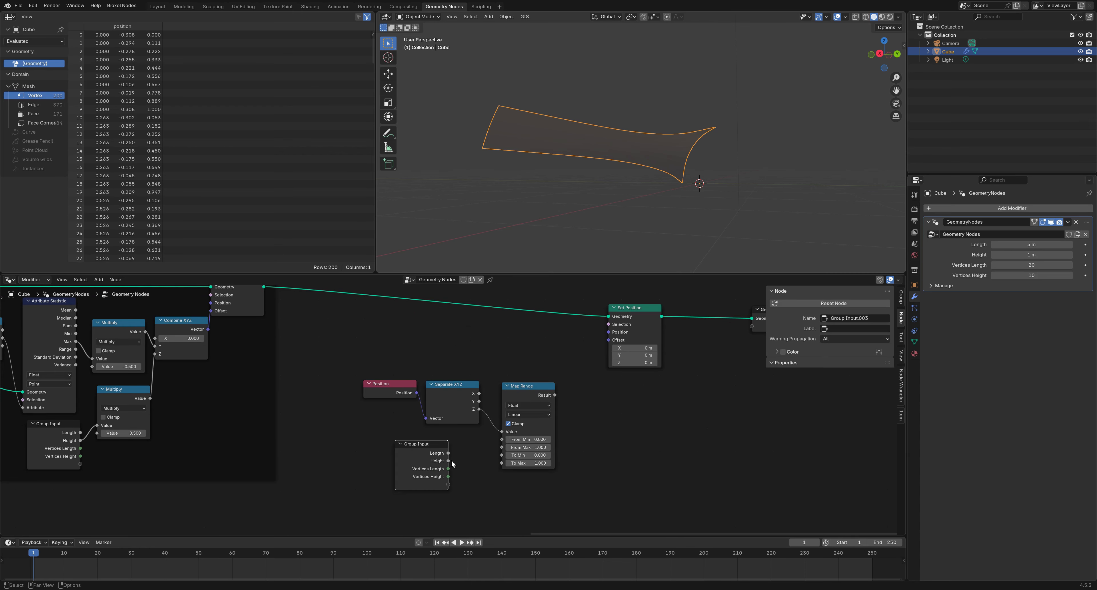
{"action": "left_click_drag", "start_coordinate": [448, 461], "coordinate": [502, 447]}
{"action": "middle_click_drag", "start_coordinate": [596, 429], "coordinate": [505, 450]}
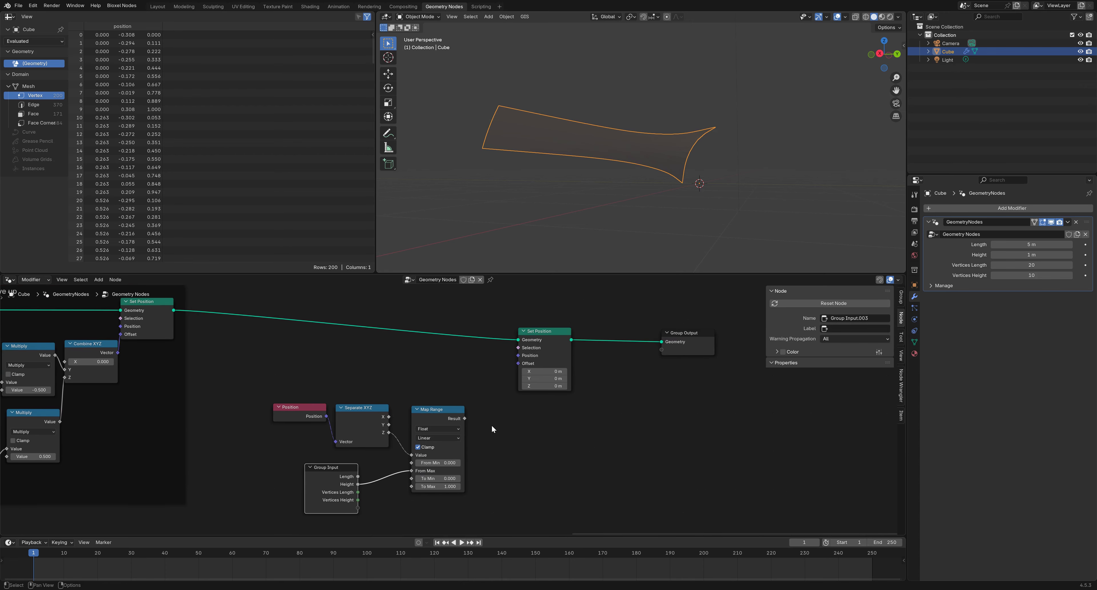
{"action": "left_click_drag", "start_coordinate": [488, 507], "coordinate": [302, 406]}
{"action": "left_click_drag", "start_coordinate": [430, 415], "coordinate": [366, 406]}
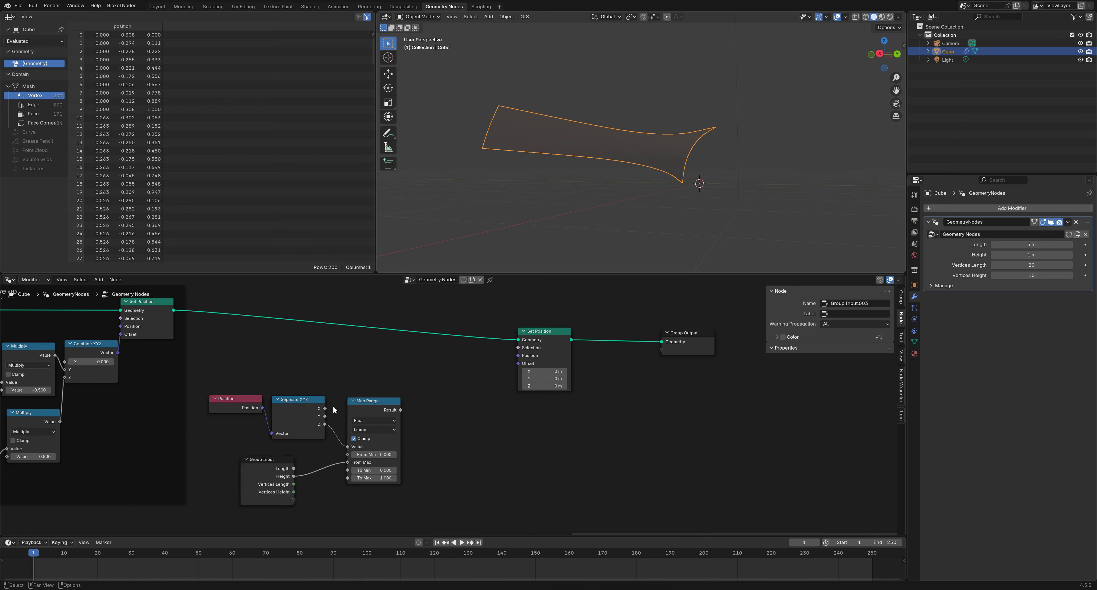
Duplicate the Map Range for the X coordinate, with Length as its From Max
{"action": "left_click", "coordinate": [377, 407]}
{"action": "key", "text": "shift+d"}
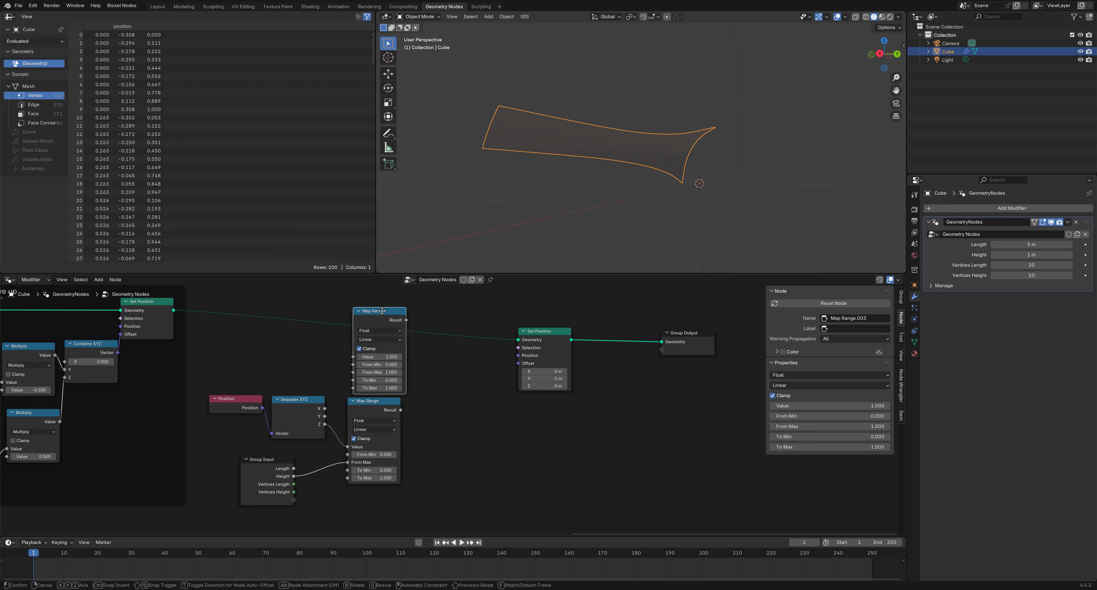
{"action": "left_click", "coordinate": [468, 402]}
{"action": "left_click_drag", "start_coordinate": [383, 518], "coordinate": [243, 410]}
{"action": "left_click_drag", "start_coordinate": [356, 409], "coordinate": [352, 453]}
{"action": "left_click_drag", "start_coordinate": [469, 406], "coordinate": [379, 359]}
{"action": "left_click_drag", "start_coordinate": [320, 452], "coordinate": [347, 390]}
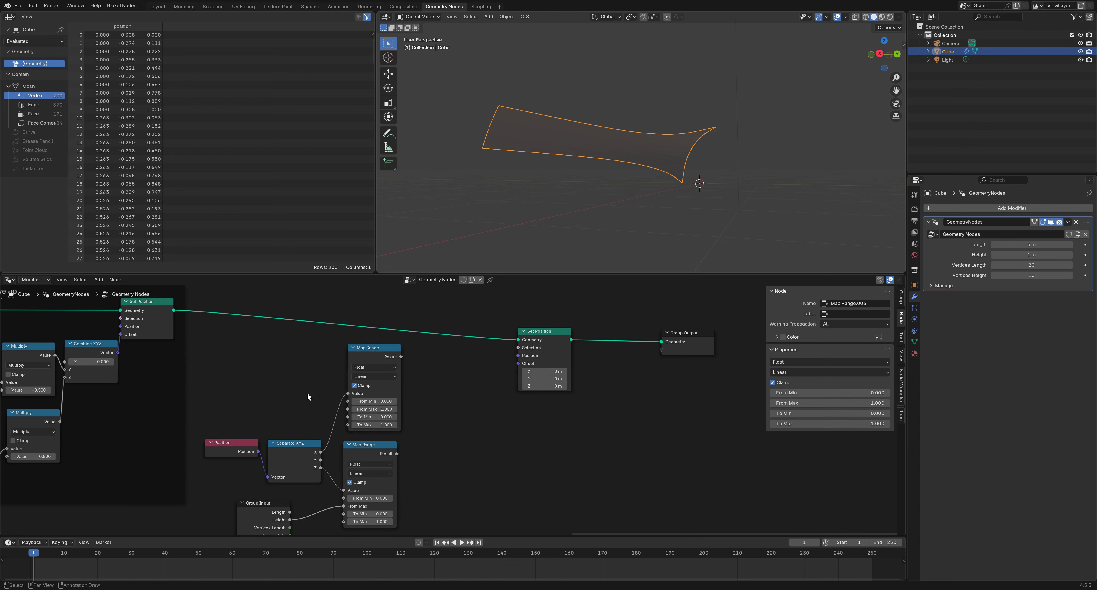
{"action": "left_click_drag", "start_coordinate": [290, 512], "coordinate": [349, 413]}
{"action": "left_click_drag", "start_coordinate": [268, 511], "coordinate": [298, 503]}
{"action": "middle_click_drag", "start_coordinate": [444, 451], "coordinate": [382, 442]}
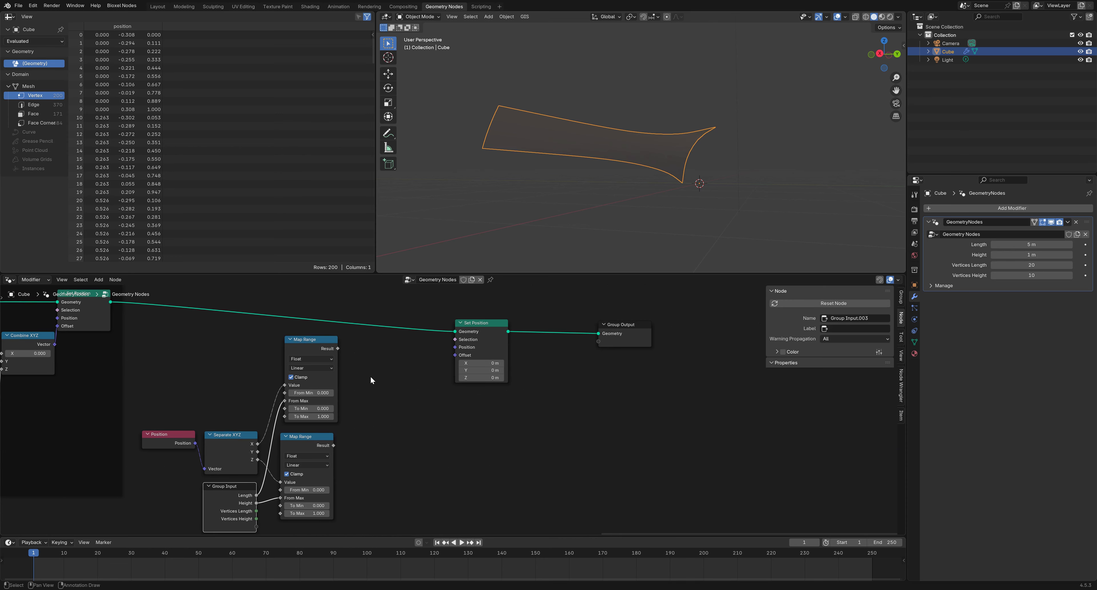
{"action": "left_click_drag", "start_coordinate": [339, 348], "coordinate": [371, 386]}
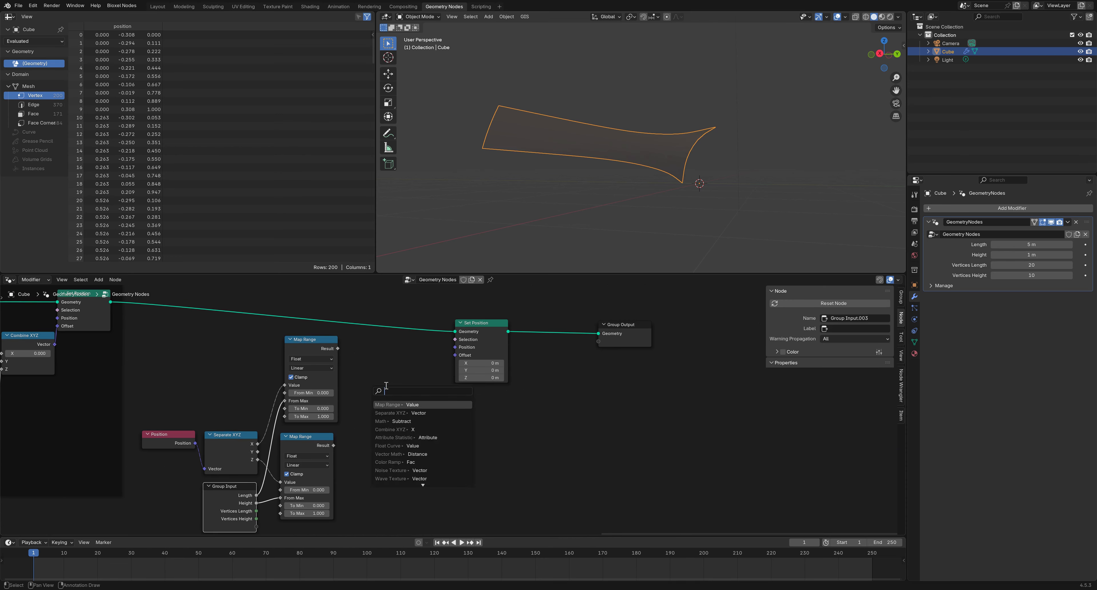
Add a Float Curve after the upper Map Range, with the curve's end point dropped from 1 to 0
{"action": "type", "text": "float"}
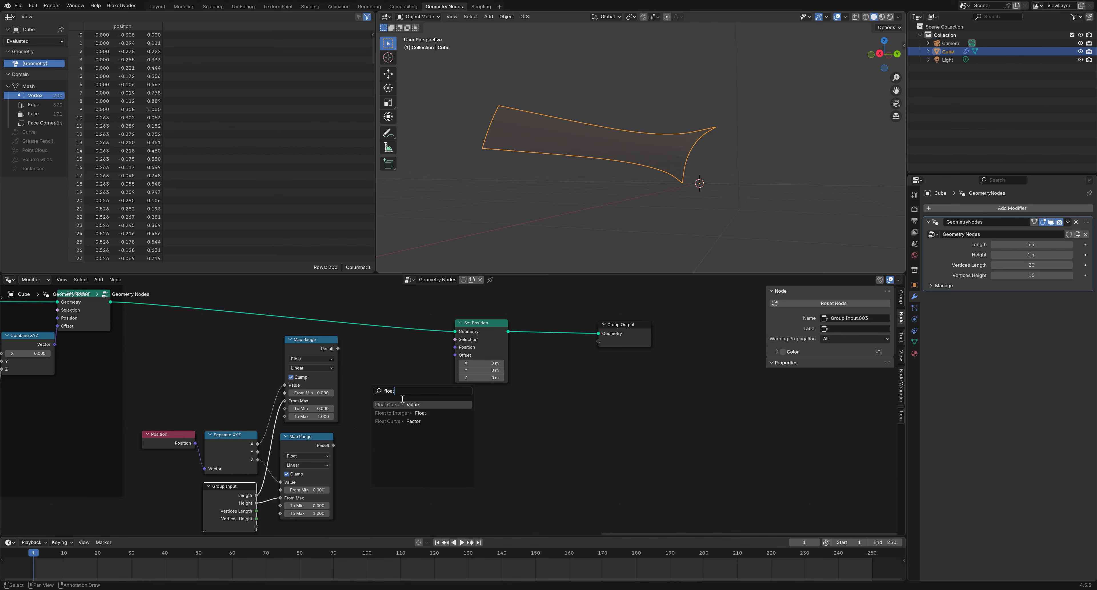
{"action": "left_click", "coordinate": [404, 404]}
{"action": "left_click", "coordinate": [394, 371]}
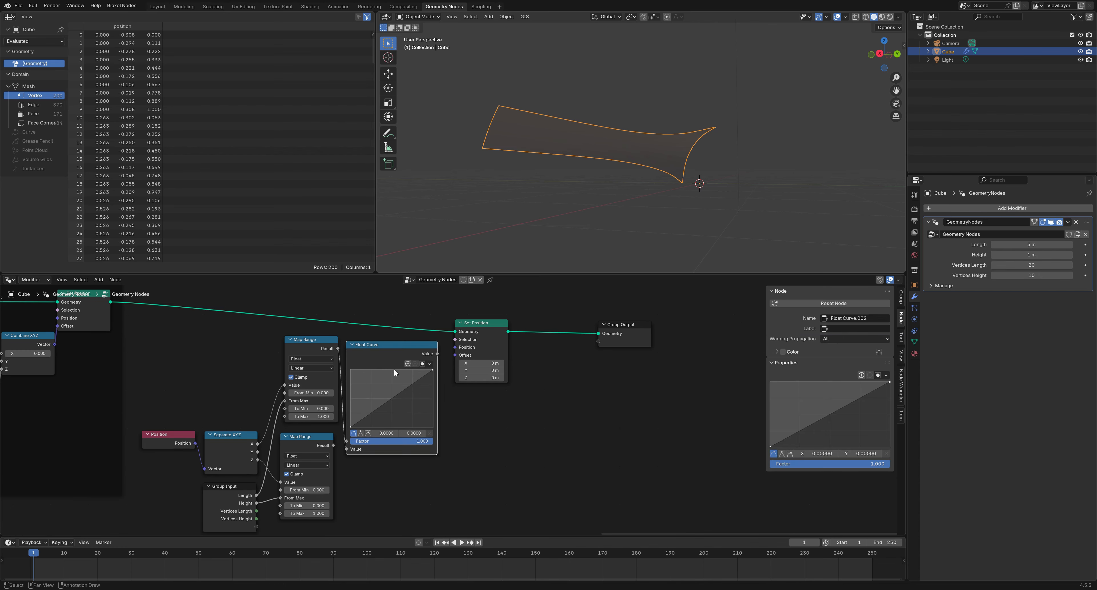
{"action": "middle_click_drag", "start_coordinate": [505, 416], "coordinate": [445, 423]}
{"action": "left_click_drag", "start_coordinate": [593, 420], "coordinate": [429, 332]}
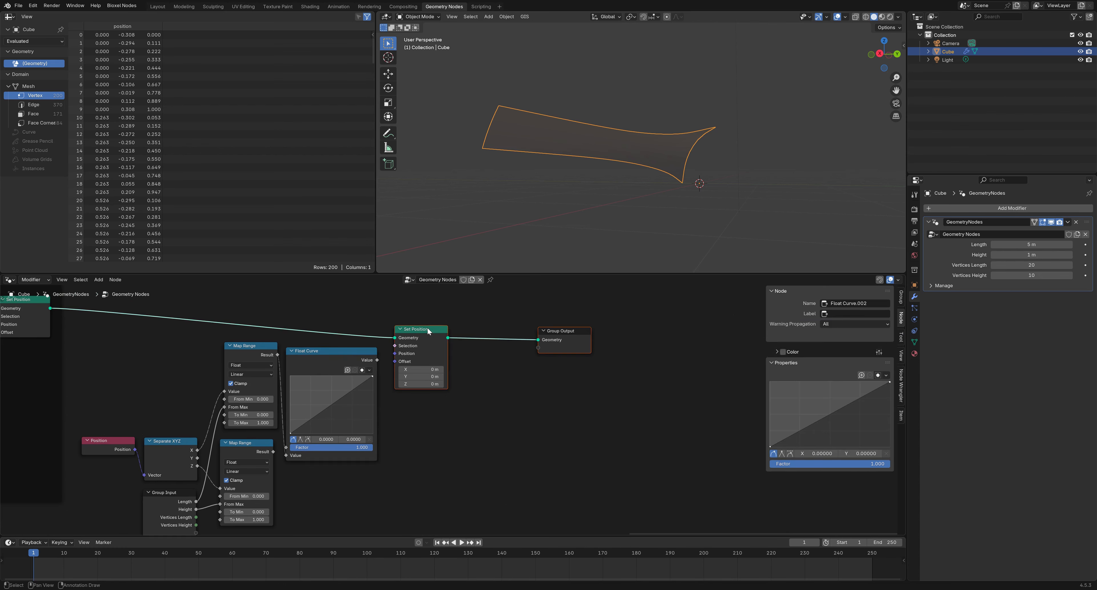
{"action": "key", "text": "g"}
{"action": "left_click", "coordinate": [540, 320]}
{"action": "left_click_drag", "start_coordinate": [352, 353], "coordinate": [358, 339]}
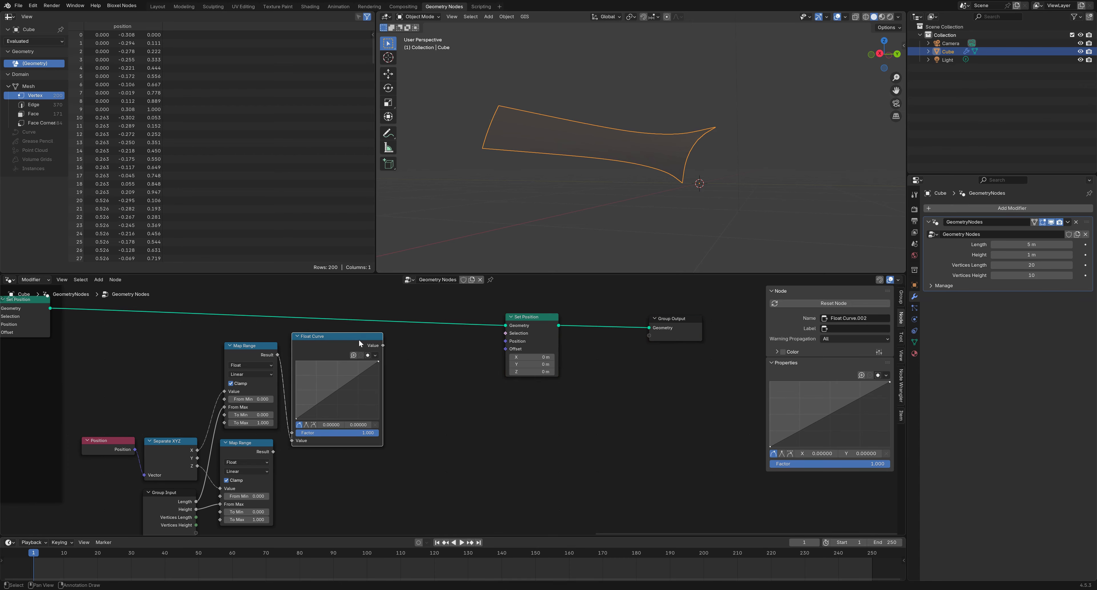
{"action": "middle_click_drag", "start_coordinate": [449, 385], "coordinate": [385, 387]}
{"action": "left_click_drag", "start_coordinate": [312, 363], "coordinate": [314, 421]}
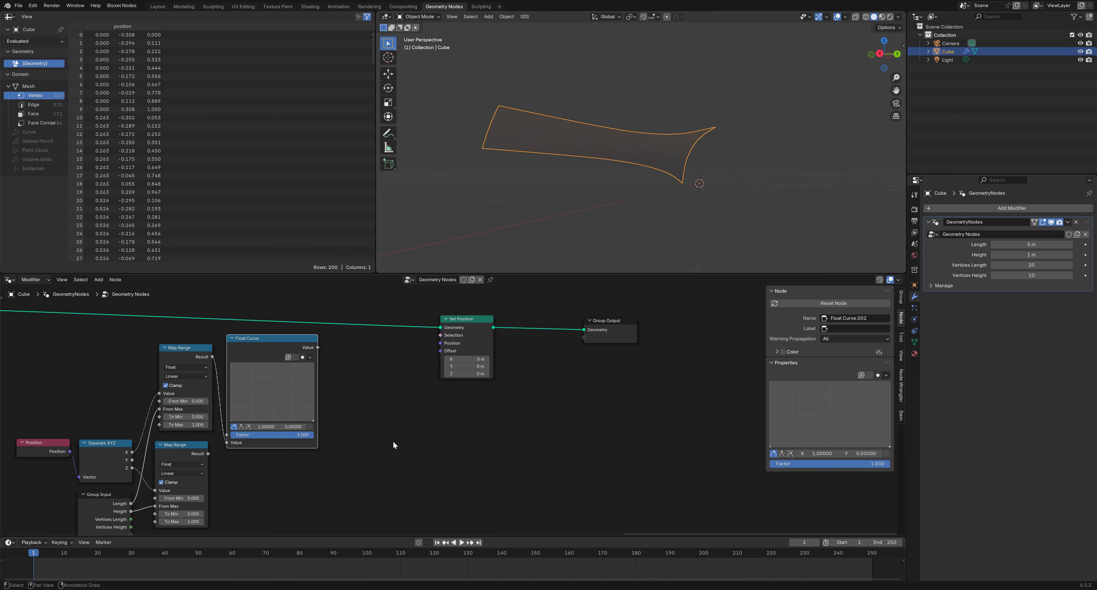
Add the Float Curve result to the lower Map Range result with a Math Add node
{"action": "left_click_drag", "start_coordinate": [317, 347], "coordinate": [348, 369]}
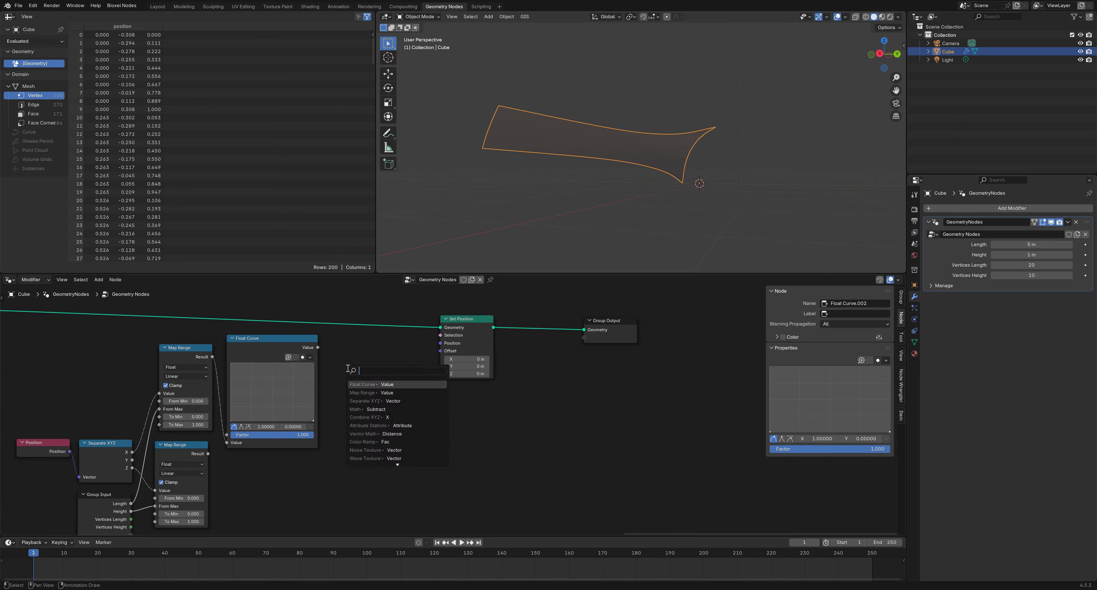
{"action": "type", "text": "ad"}
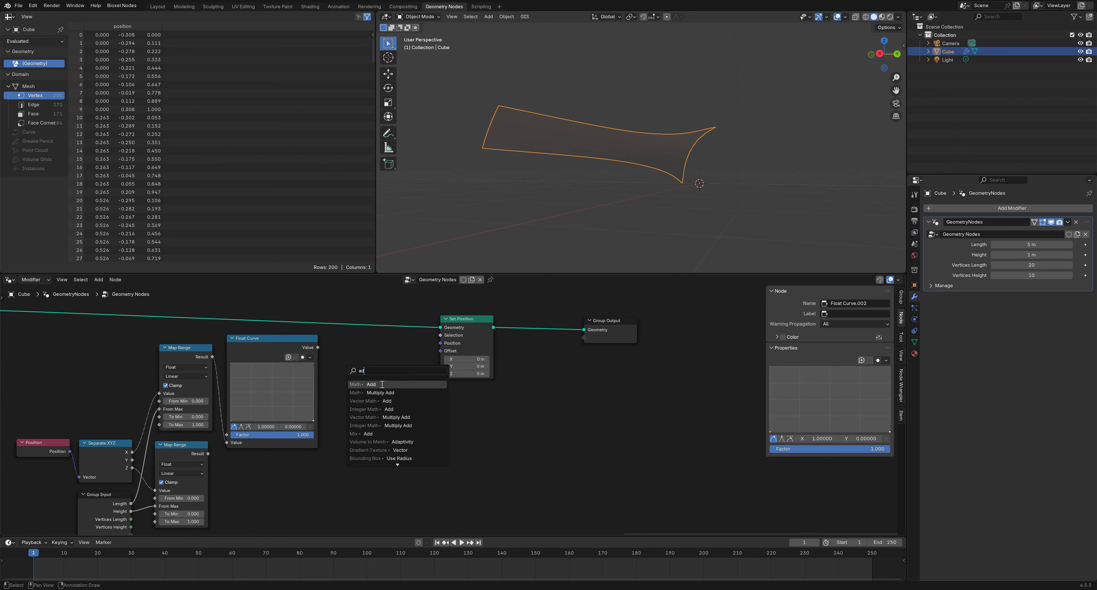
{"action": "left_click", "coordinate": [382, 384]}
{"action": "left_click_drag", "start_coordinate": [208, 454], "coordinate": [341, 408]}
{"action": "middle_click_drag", "start_coordinate": [439, 428], "coordinate": [363, 450]}
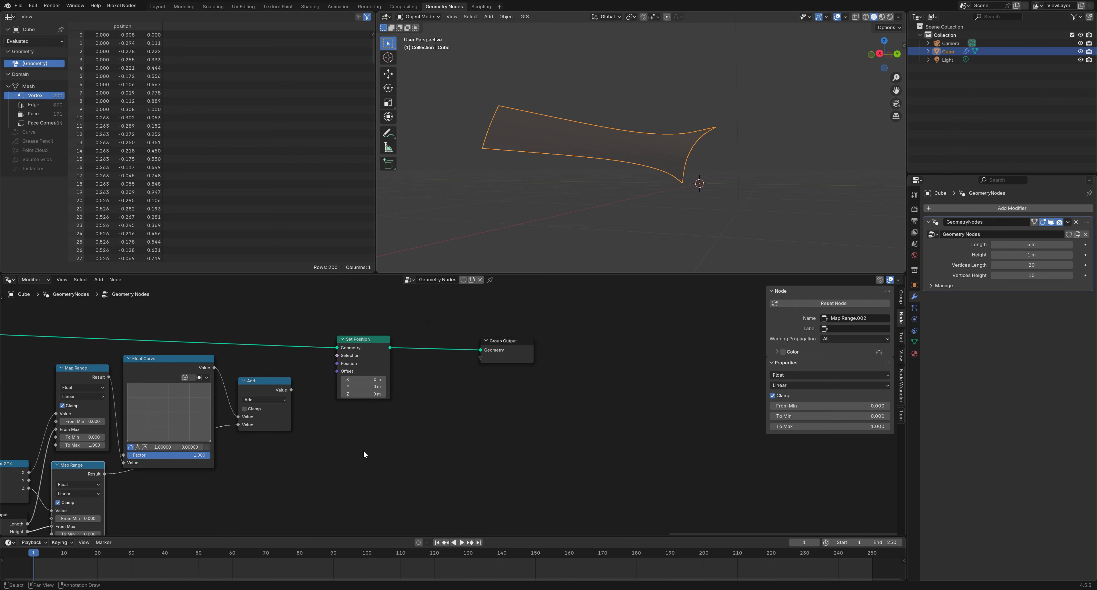
{"action": "left_click_drag", "start_coordinate": [373, 339], "coordinate": [421, 328]}
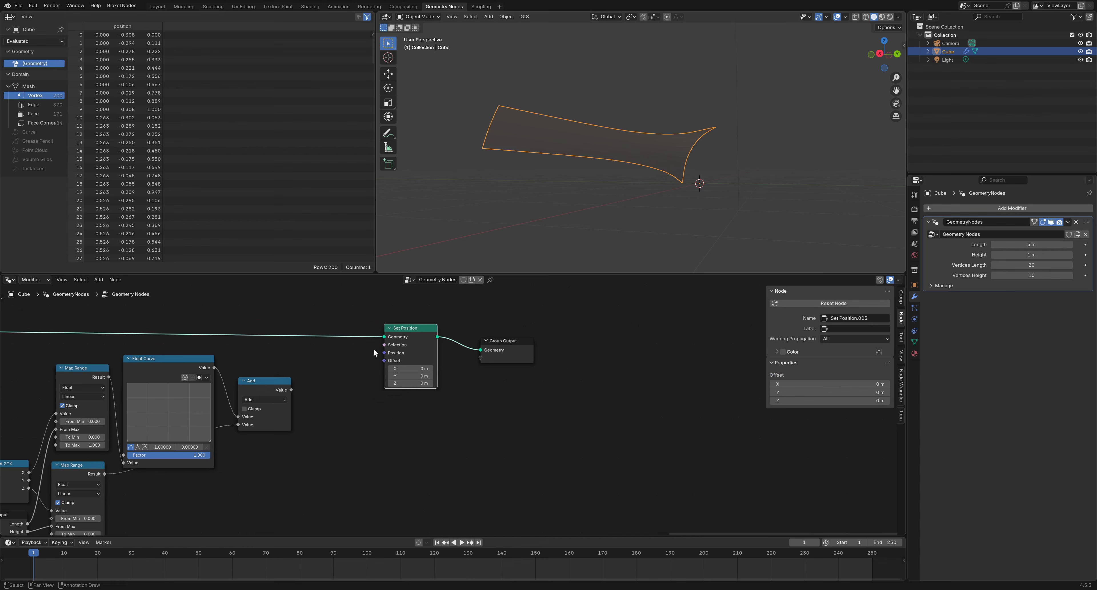
Duplicate the Add node as a Multiply node fed by the Add result, and copy the Group Input
{"action": "left_click", "coordinate": [261, 381]}
{"action": "key", "text": "shift+d"}
{"action": "left_click", "coordinate": [331, 375]}
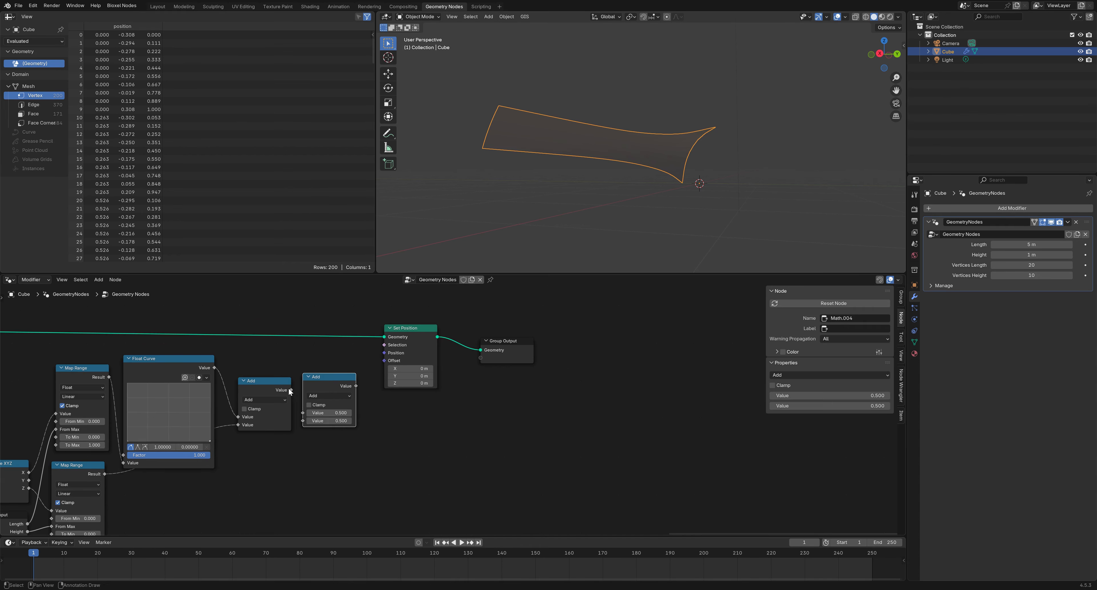
{"action": "left_click_drag", "start_coordinate": [291, 390], "coordinate": [303, 412]}
{"action": "left_click", "coordinate": [335, 395]}
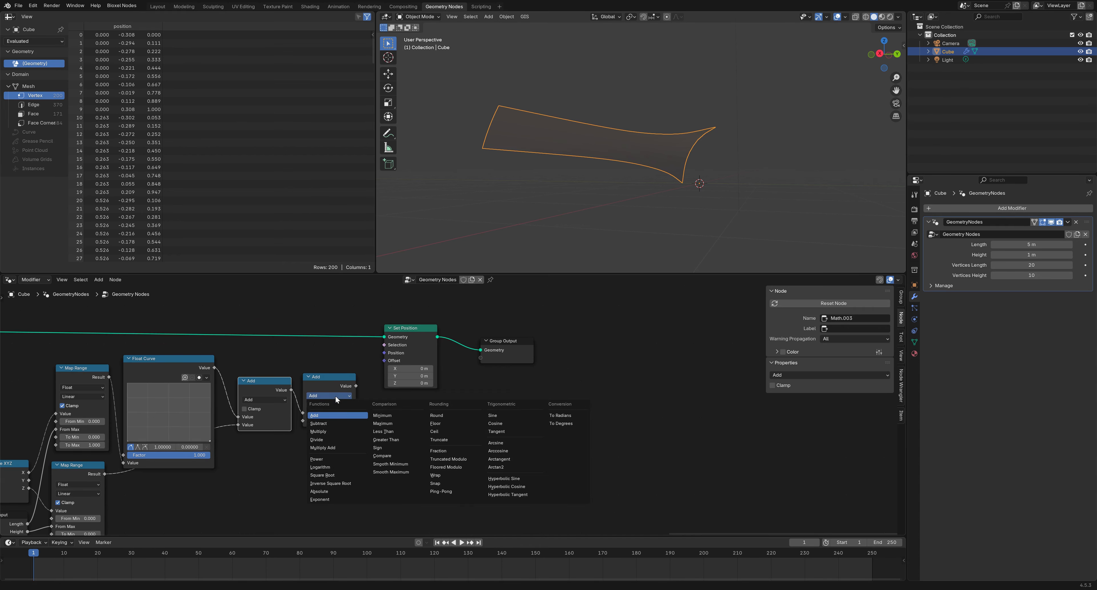
{"action": "left_click", "coordinate": [334, 431]}
{"action": "middle_click_drag", "start_coordinate": [281, 494], "coordinate": [374, 430]}
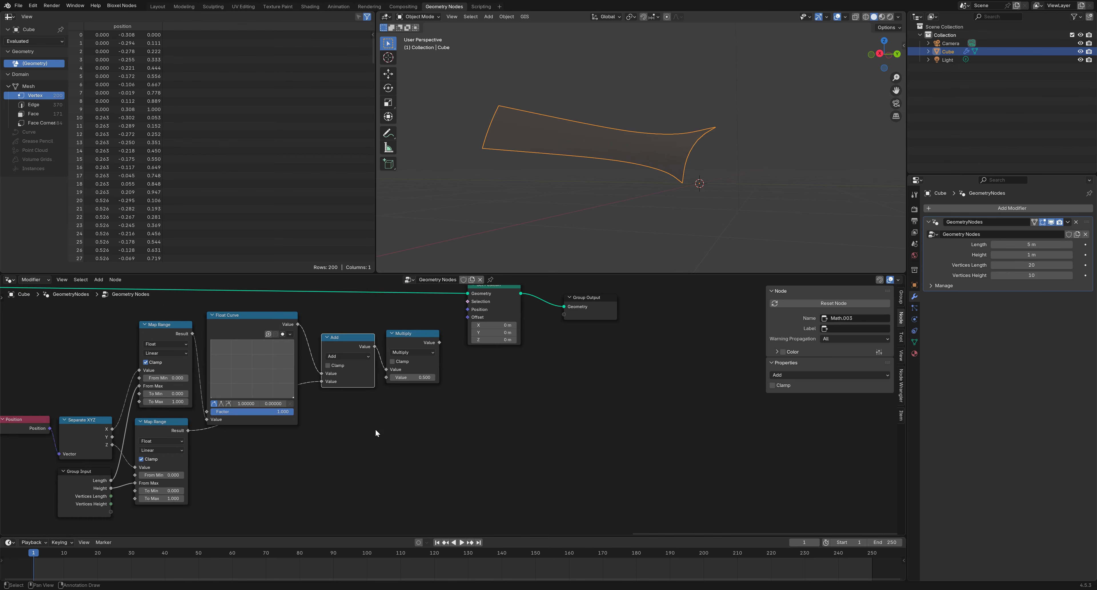
{"action": "left_click", "coordinate": [95, 481]}
{"action": "key", "text": "shift+d"}
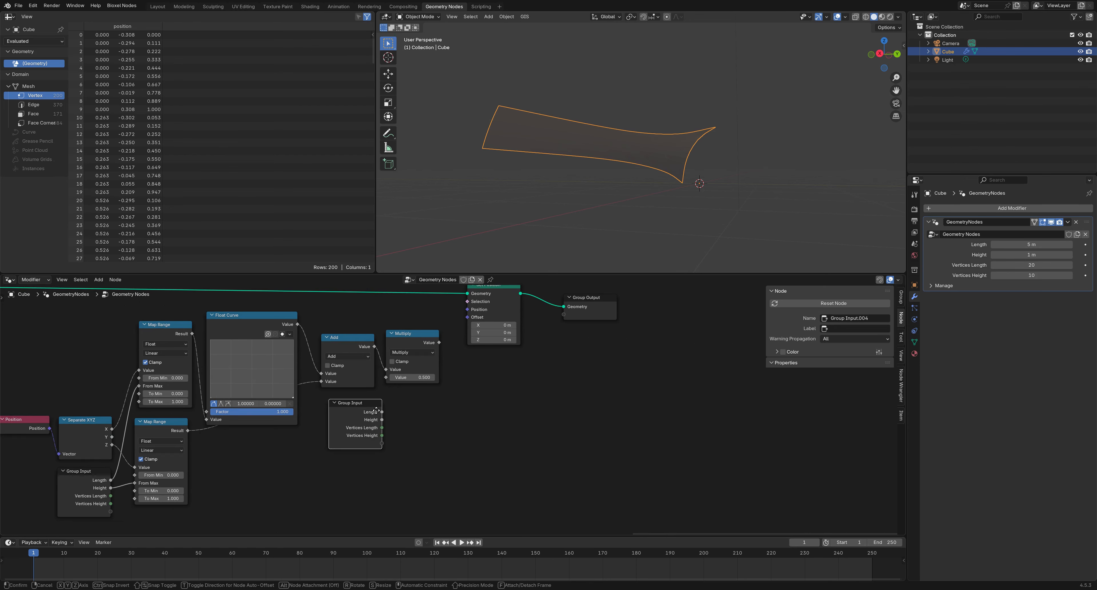
Create a new group input named Twist feeding Multiply's second value
{"action": "left_click", "coordinate": [392, 406]}
{"action": "left_click_drag", "start_coordinate": [385, 377], "coordinate": [342, 424]}
{"action": "middle_click_drag", "start_coordinate": [633, 408], "coordinate": [582, 426]}
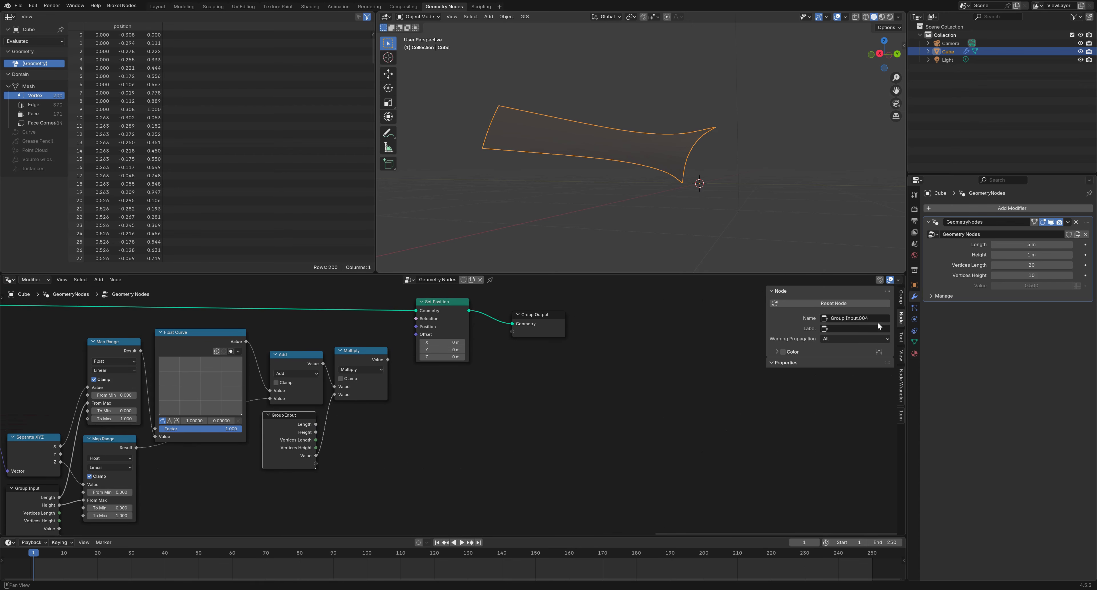
{"action": "left_click", "coordinate": [901, 297]}
{"action": "double_click", "coordinate": [796, 421]}
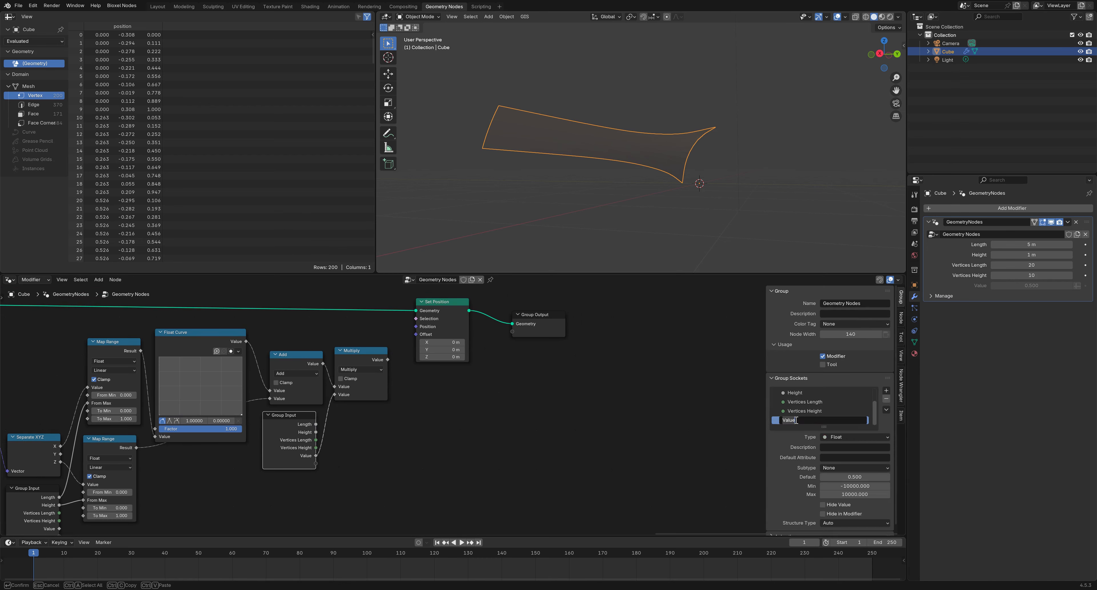
{"action": "type", "text": "Twist"}
{"action": "key", "text": "Return"}
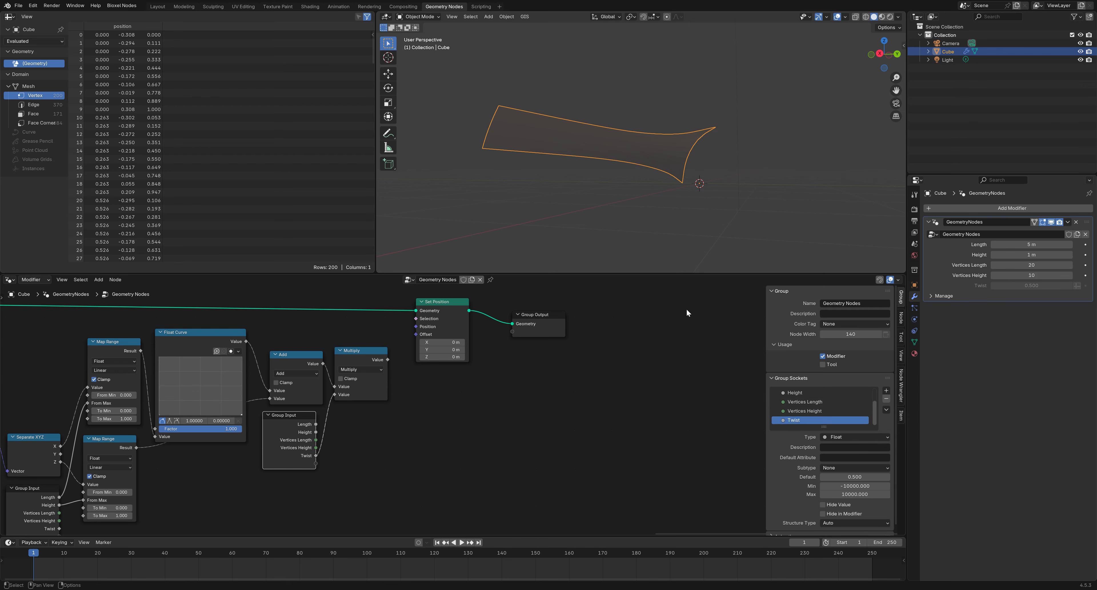
Move Set Position and Group Output aside and pull a new link from Multiply's output
{"action": "left_click", "coordinate": [368, 352]}
{"action": "middle_click_drag", "start_coordinate": [468, 409], "coordinate": [419, 447]}
{"action": "left_click_drag", "start_coordinate": [492, 423], "coordinate": [389, 350]}
{"action": "left_click_drag", "start_coordinate": [400, 342], "coordinate": [450, 351]}
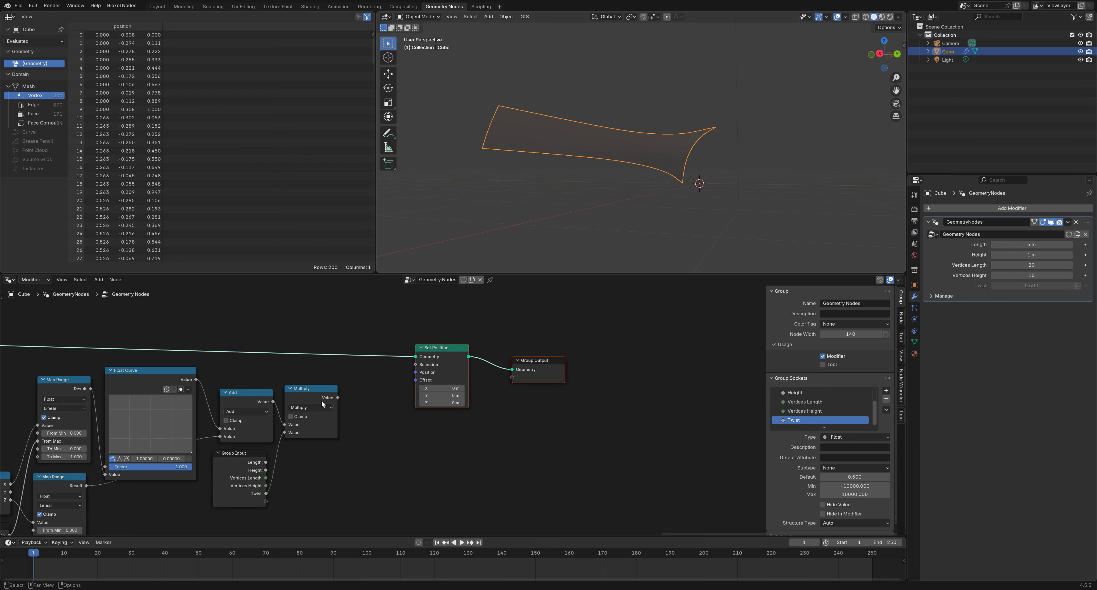
{"action": "left_click", "coordinate": [346, 397]}
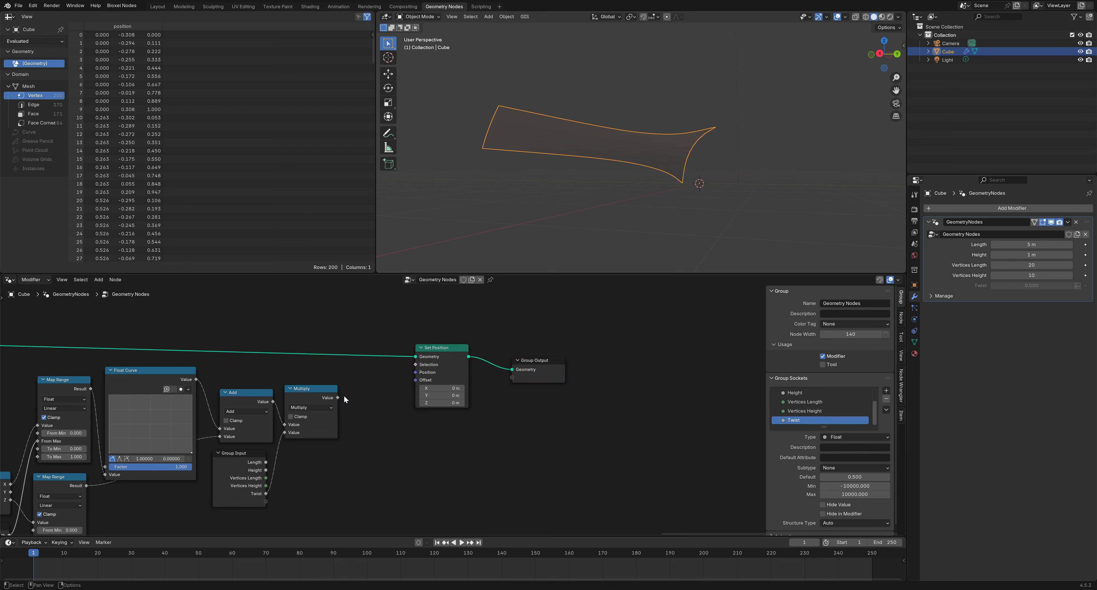
{"action": "left_click_drag", "start_coordinate": [340, 397], "coordinate": [391, 430]}
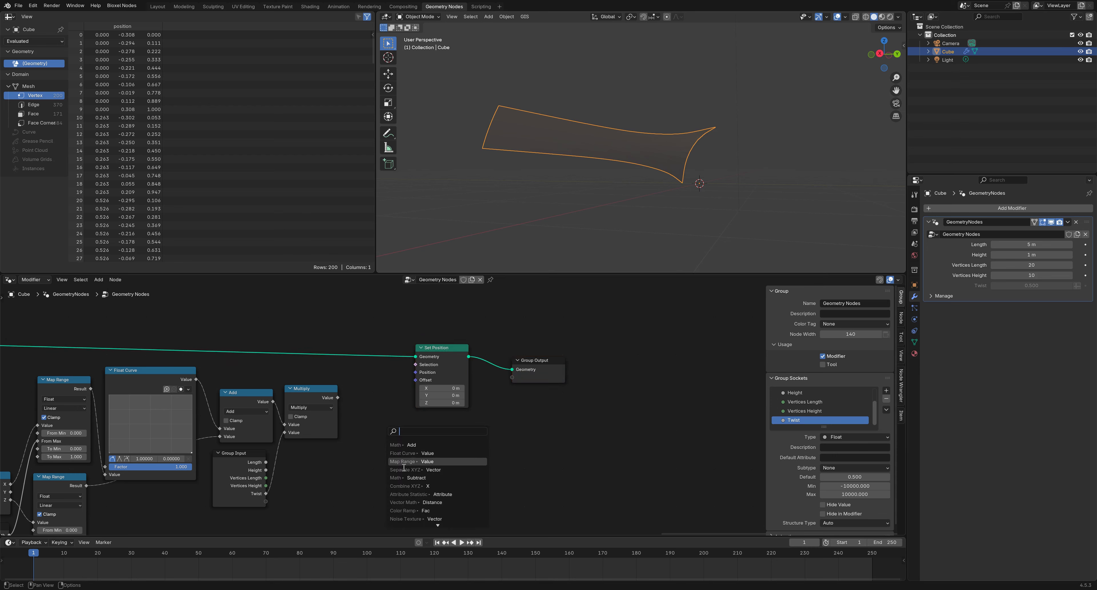
Route the Multiply result into the Z input of a new Combine XYZ node
{"action": "left_click", "coordinate": [409, 486]}
{"action": "left_click", "coordinate": [372, 470]}
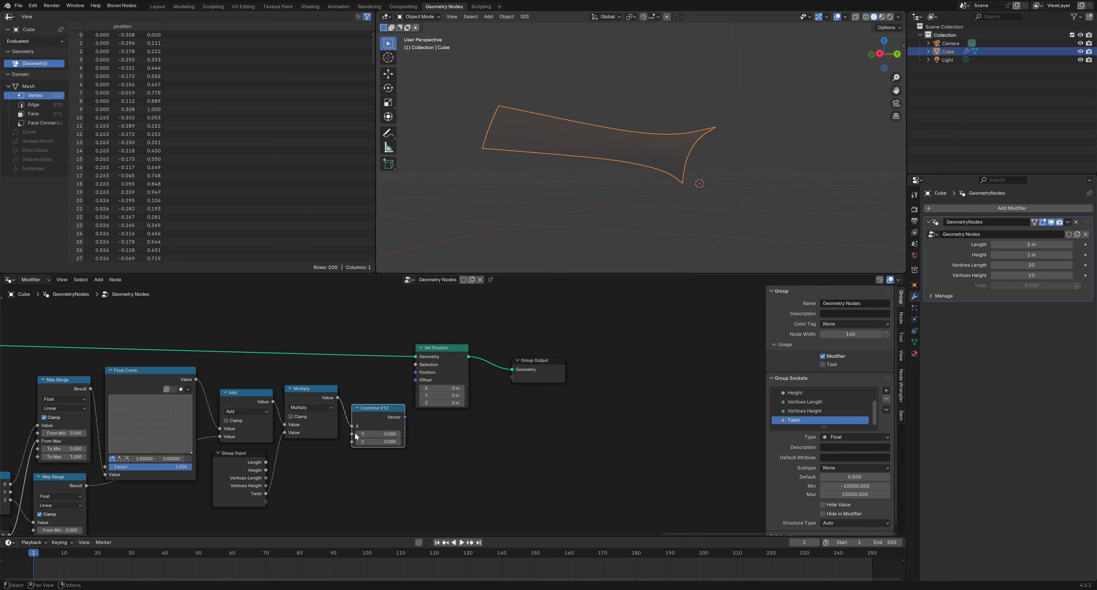
{"action": "left_click_drag", "start_coordinate": [350, 426], "coordinate": [350, 442]}
{"action": "left_click_drag", "start_coordinate": [405, 417], "coordinate": [419, 376]}
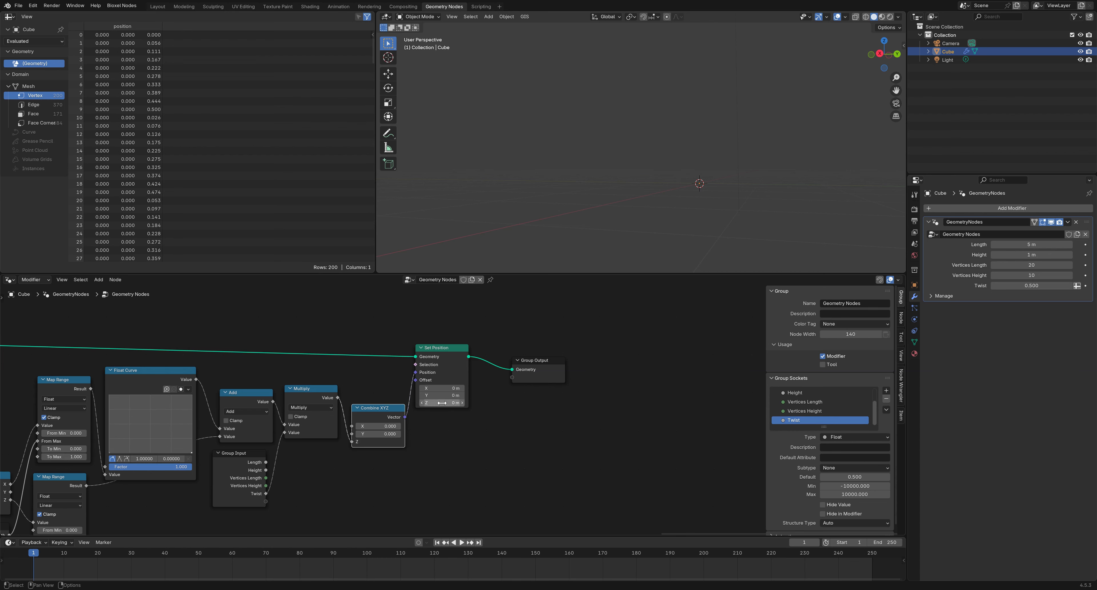
{"action": "left_click_drag", "start_coordinate": [566, 448], "coordinate": [444, 398]}
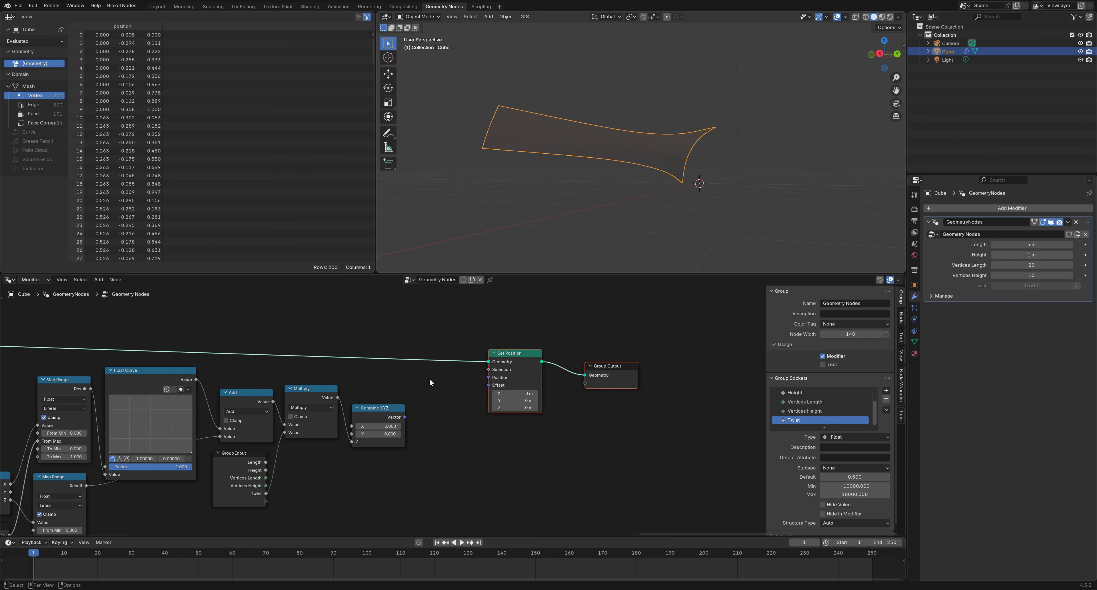
{"action": "left_click", "coordinate": [462, 430]}
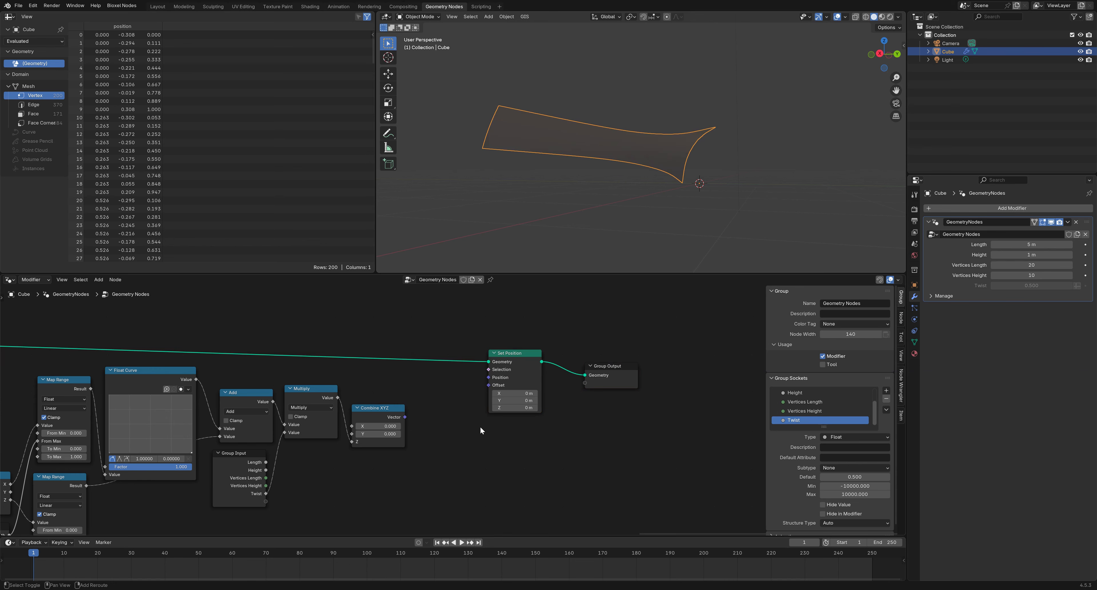
Add a Rotate Vector node beside Combine XYZ, using Combine XYZ as its Rotation
{"action": "key", "text": "shift+a"}
{"action": "mouse_move", "coordinate": [476, 450]}
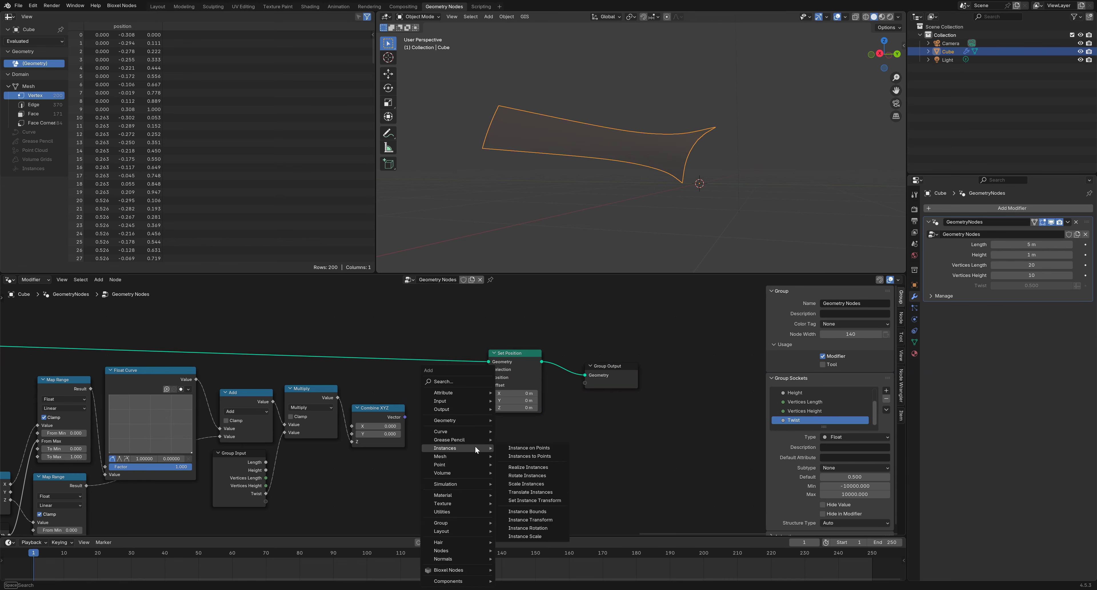
{"action": "mouse_move", "coordinate": [467, 510]}
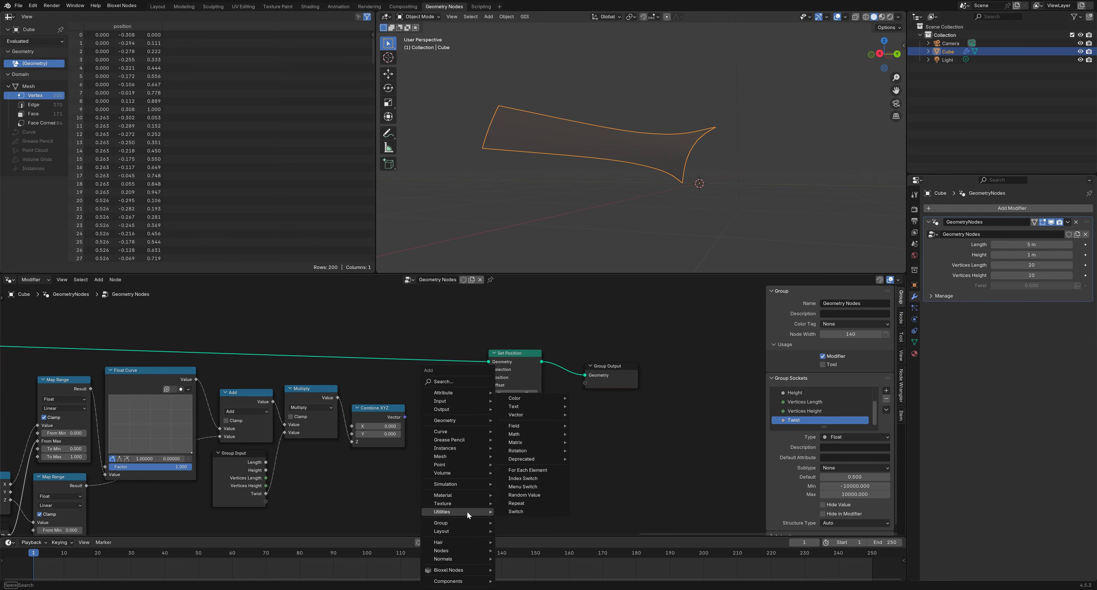
{"action": "mouse_move", "coordinate": [555, 413]}
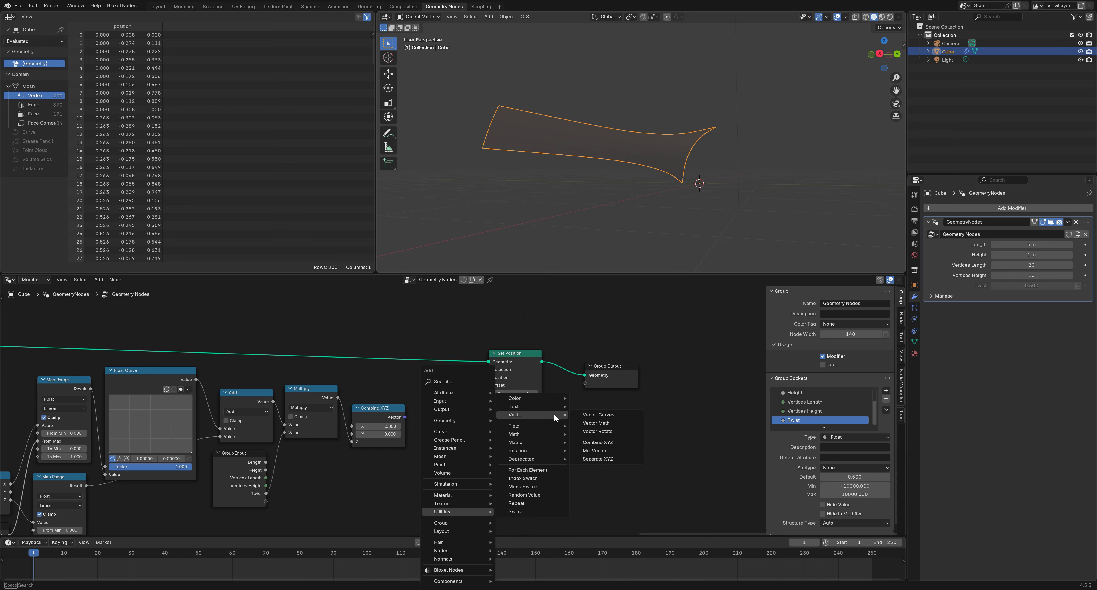
{"action": "mouse_move", "coordinate": [542, 450]}
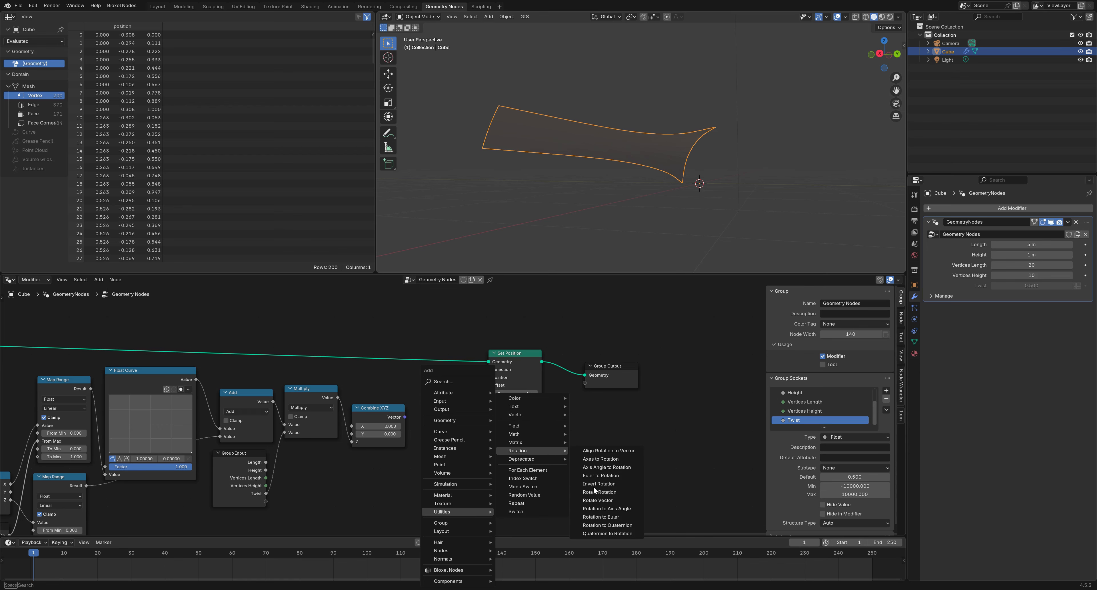
{"action": "left_click", "coordinate": [597, 500]}
{"action": "left_click", "coordinate": [412, 366]}
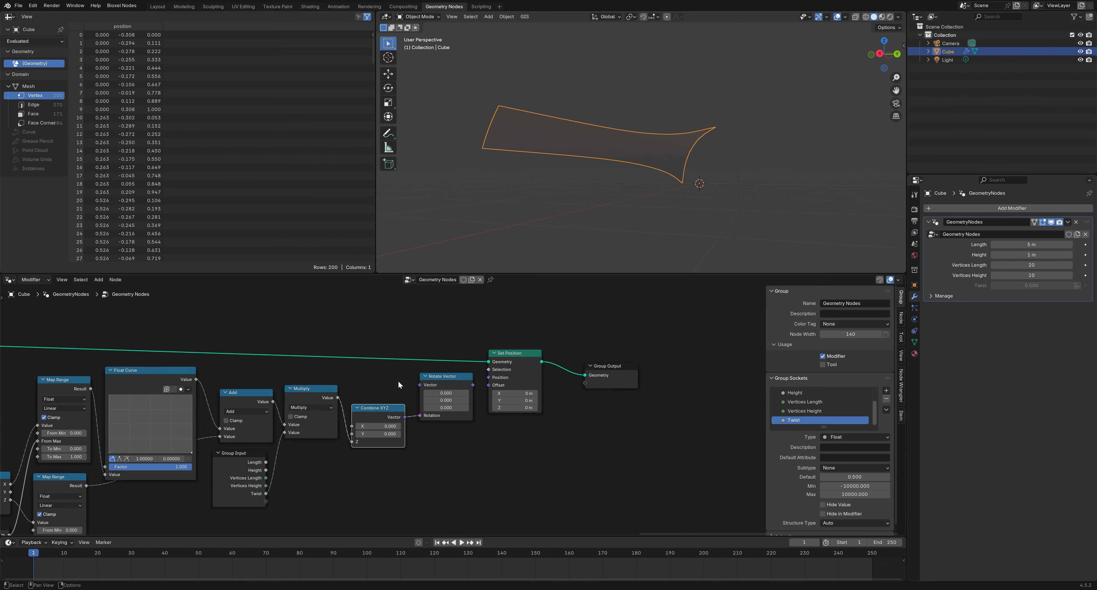
{"action": "middle_click_drag", "start_coordinate": [384, 381], "coordinate": [498, 371]}
Feed a Position copy into Rotate Vector and its result into Set Position's Position
{"action": "left_click", "coordinate": [37, 461]}
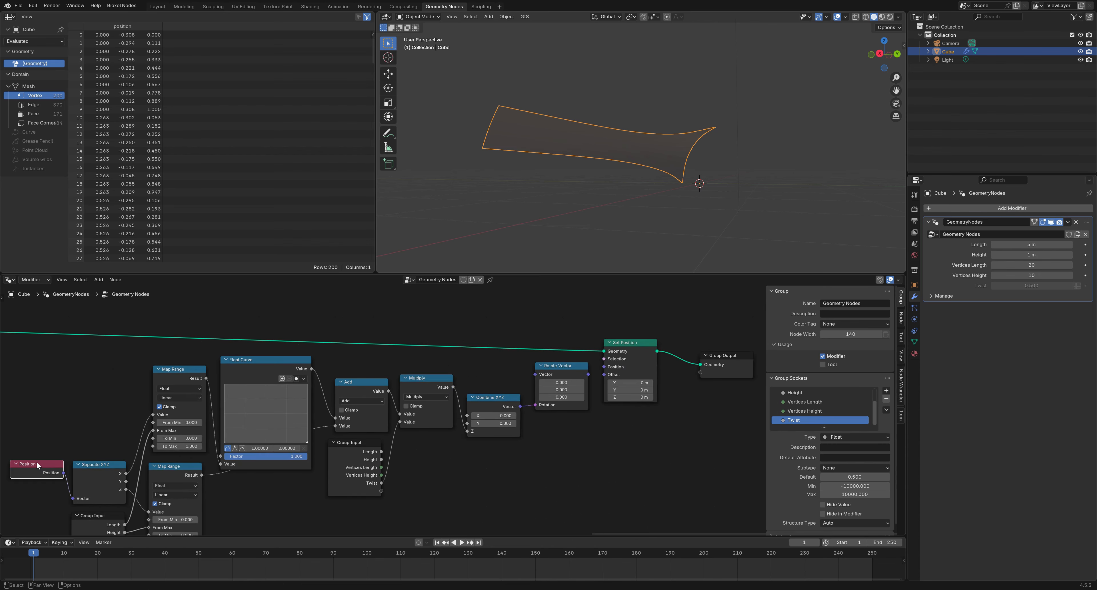
{"action": "key", "text": "shift+d"}
{"action": "left_click", "coordinate": [493, 363]}
{"action": "left_click_drag", "start_coordinate": [517, 378], "coordinate": [603, 365]}
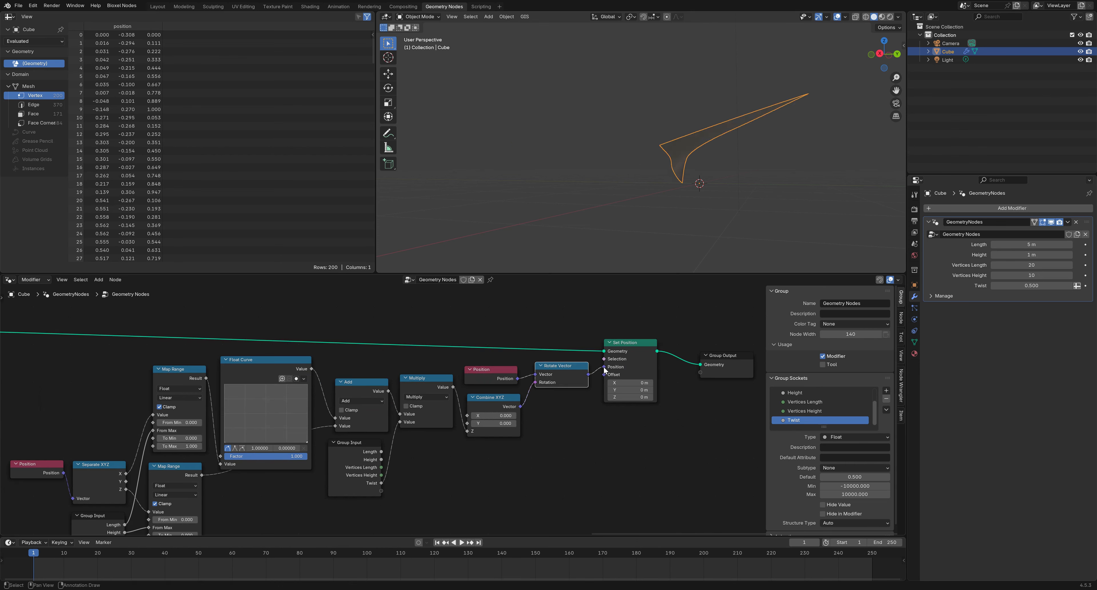
{"action": "middle_click_drag", "start_coordinate": [620, 220], "coordinate": [664, 205]}
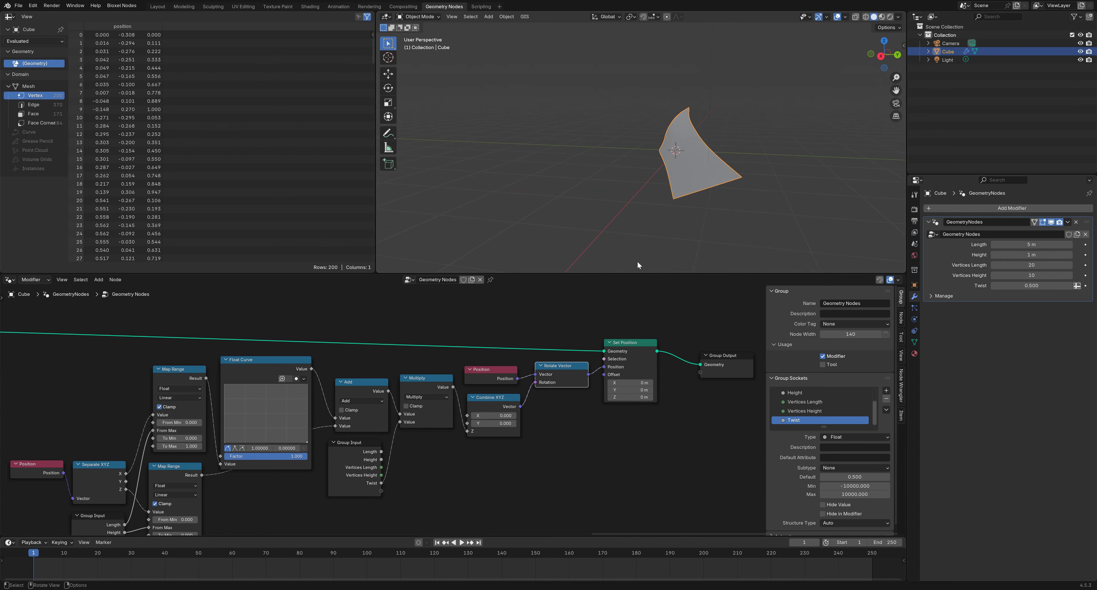
{"action": "middle_click_drag", "start_coordinate": [431, 469], "coordinate": [472, 438]}
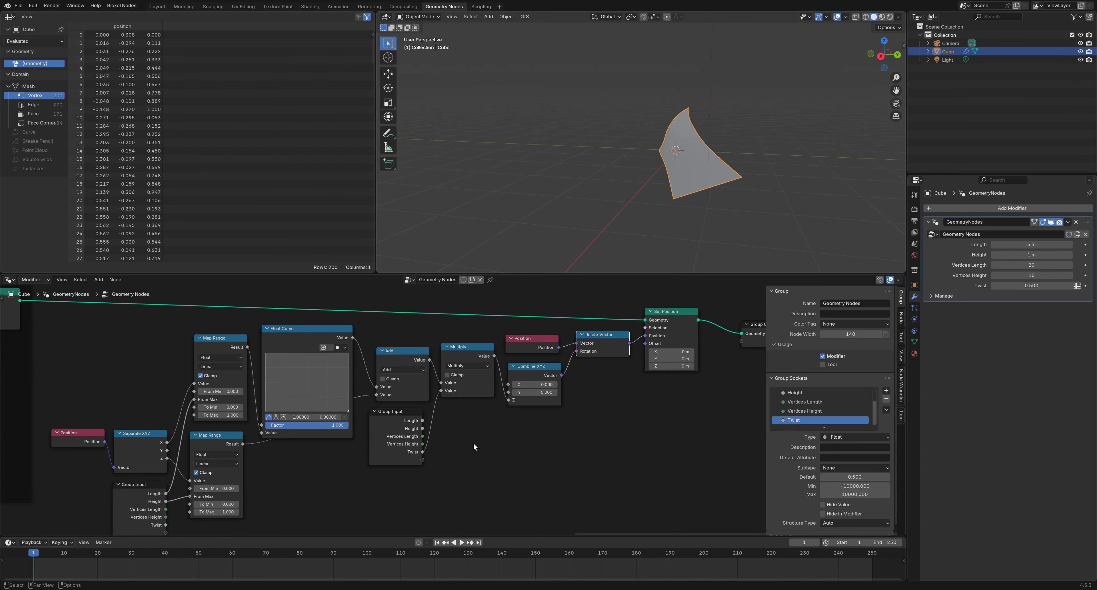
Set the modifier's Twist value to 0.580
{"action": "mouse_move", "coordinate": [1029, 285]}
{"action": "left_mouse_down"}
{"action": "mouse_move", "coordinate": [1003, 285]}
{"action": "mouse_move", "coordinate": [1039, 286]}
{"action": "left_mouse_up"}
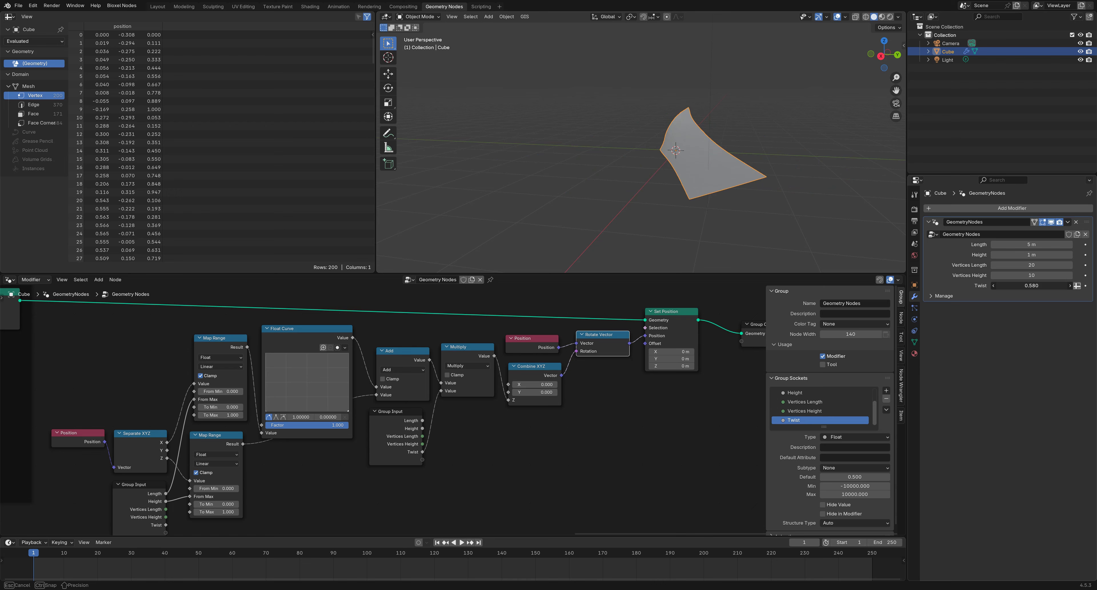
{"action": "left_click_drag", "start_coordinate": [1039, 285], "coordinate": [1031, 283]}
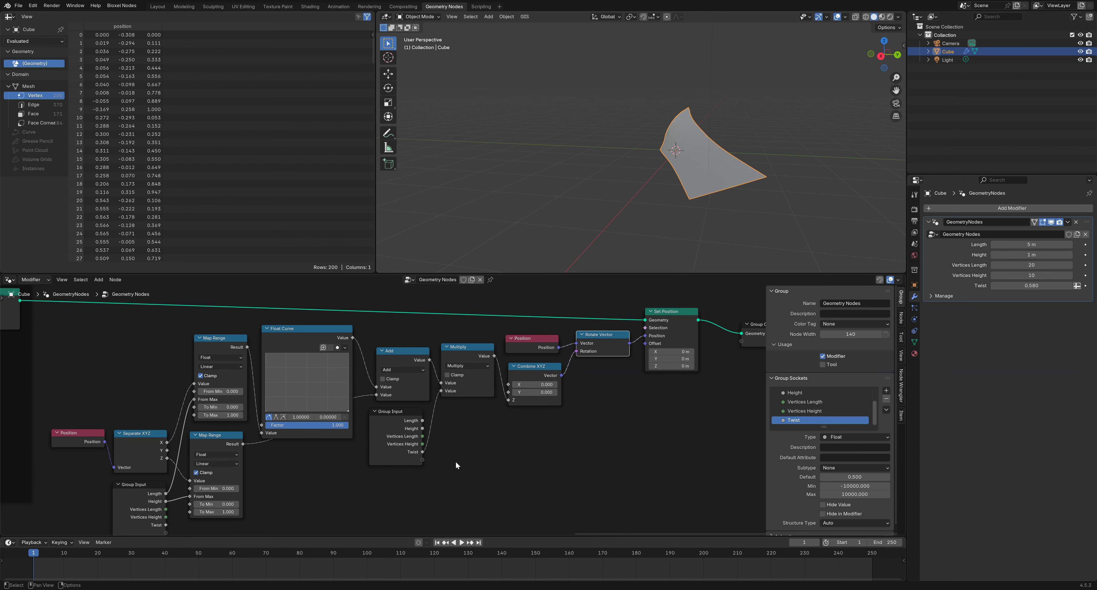
{"action": "scroll", "coordinate": [438, 469], "scroll_direction": "down", "scroll_amount": 1}
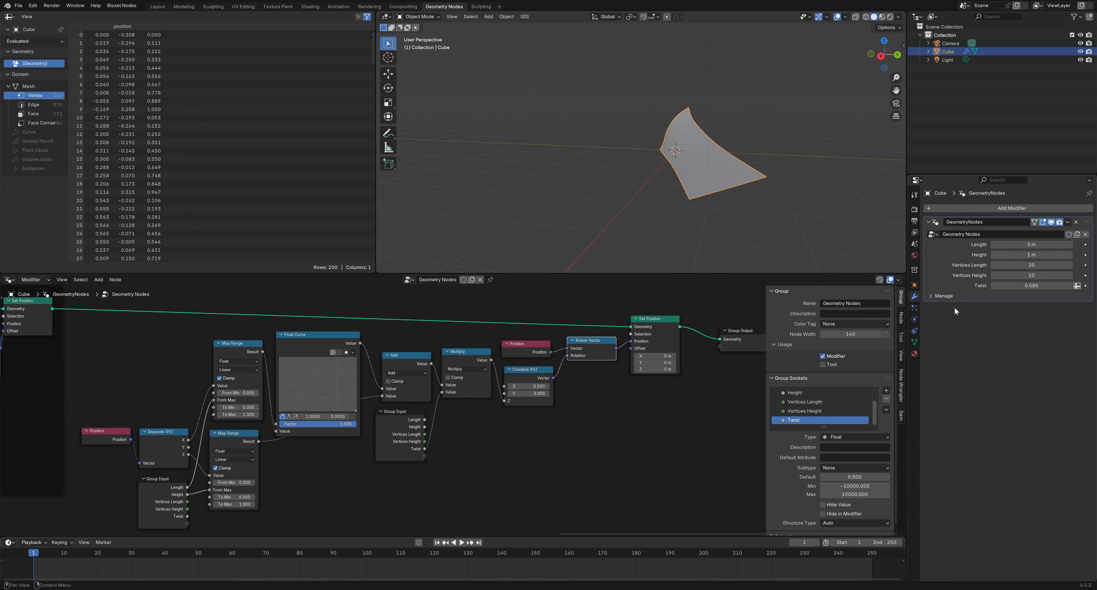
Raise the modifier's Twist from 0.580 to 1.450 so the strip curls strongly
{"action": "mouse_move", "coordinate": [1018, 289]}
{"action": "left_mouse_down"}
{"action": "mouse_move", "coordinate": [1073, 289]}
{"action": "mouse_move", "coordinate": [1029, 289]}
{"action": "left_mouse_up"}
{"action": "middle_click_drag", "start_coordinate": [524, 224], "coordinate": [702, 244]}
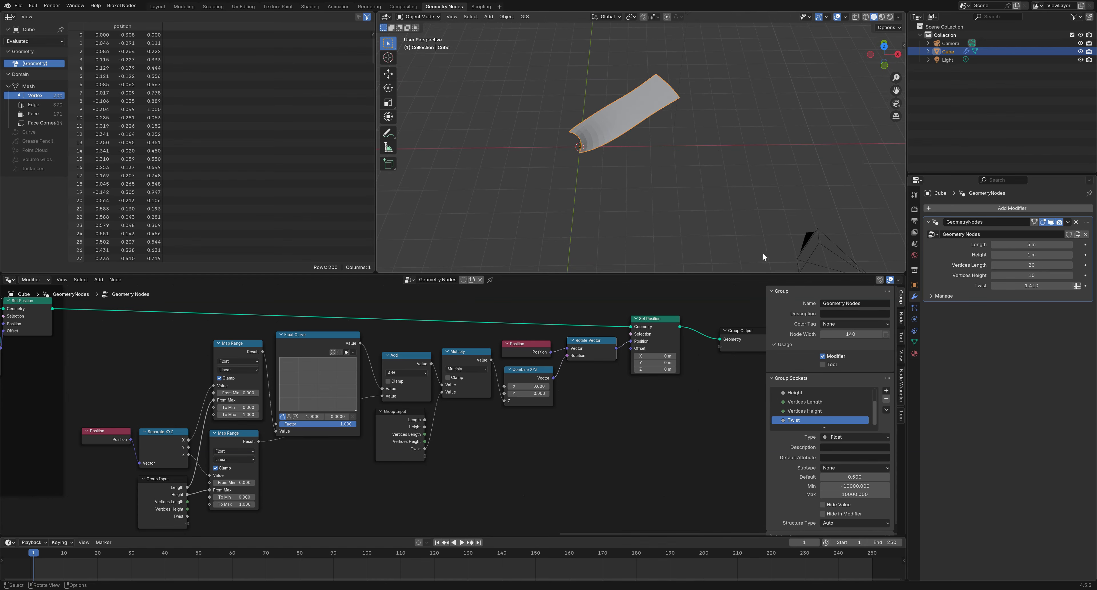
{"action": "mouse_move", "coordinate": [1030, 285]}
{"action": "left_mouse_down"}
{"action": "mouse_move", "coordinate": [1066, 285]}
{"action": "mouse_move", "coordinate": [1030, 285]}
{"action": "left_mouse_up"}
Set the lower Map Range node's To Min to -0.5 and To Max to 0.5
{"action": "left_click", "coordinate": [239, 494]}
{"action": "left_click", "coordinate": [236, 497]}
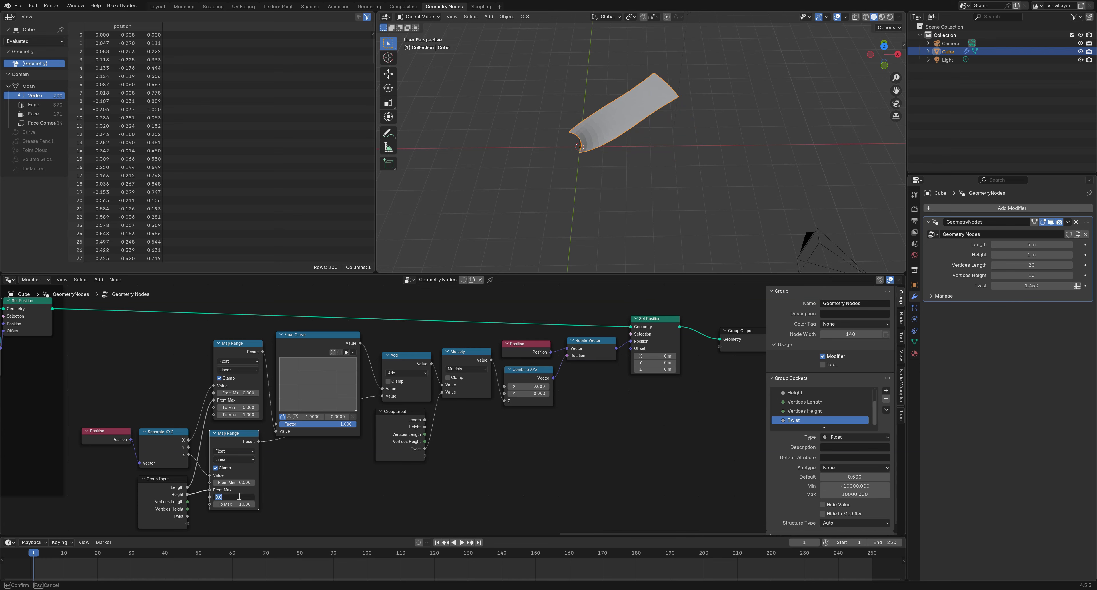
{"action": "type", "text": "0.5"}
{"action": "key", "text": "Return"}
{"action": "left_click", "coordinate": [236, 497]}
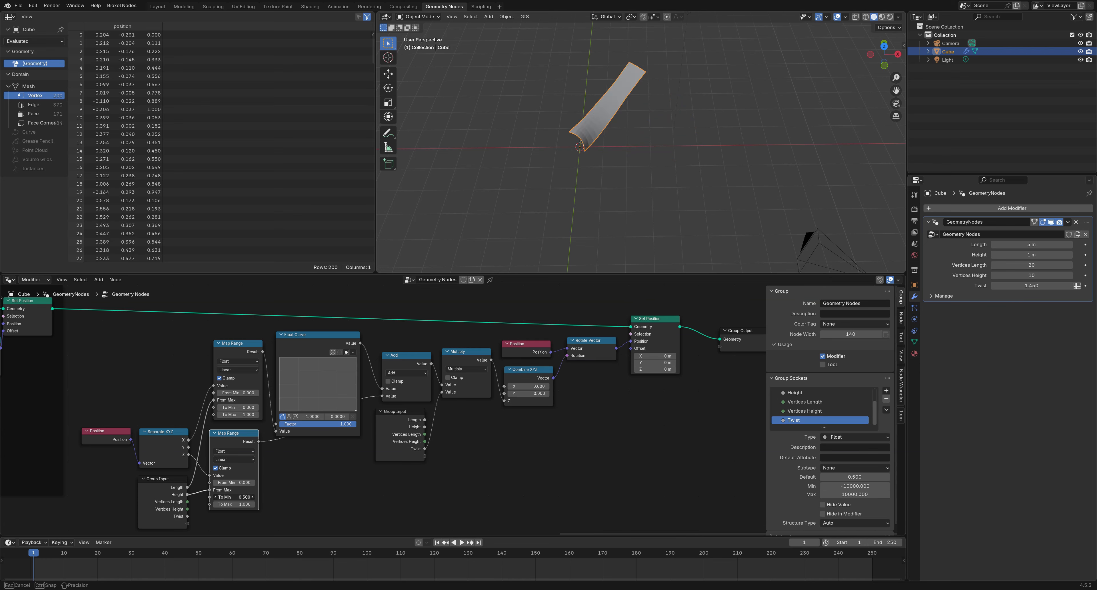
{"action": "type", "text": "-0.5"}
{"action": "key", "text": "Return"}
{"action": "left_click", "coordinate": [244, 504]}
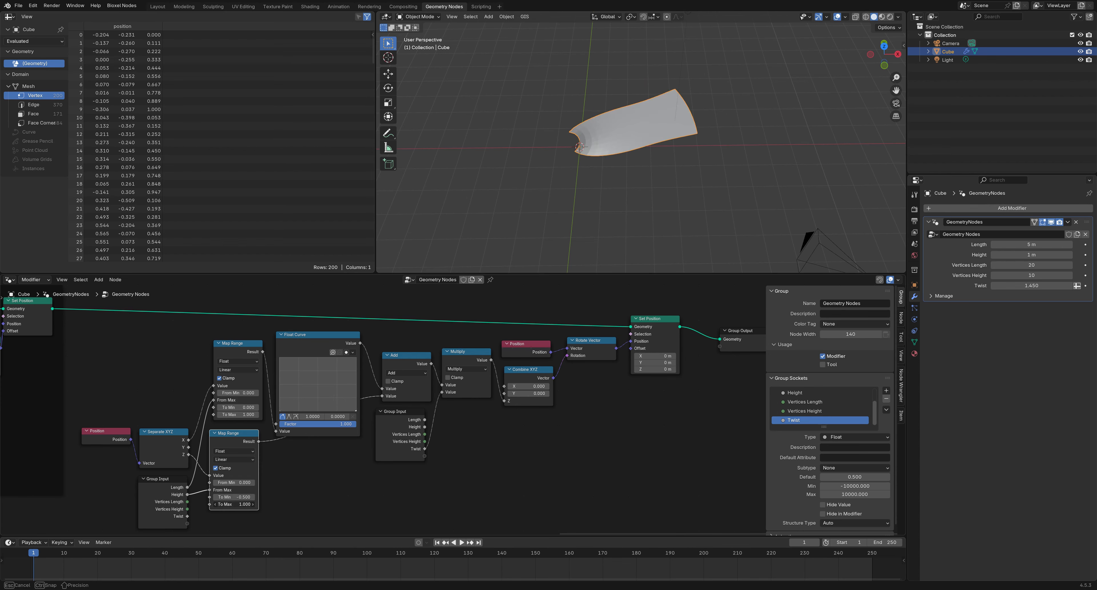
{"action": "type", "text": "0.5"}
{"action": "key", "text": "Return"}
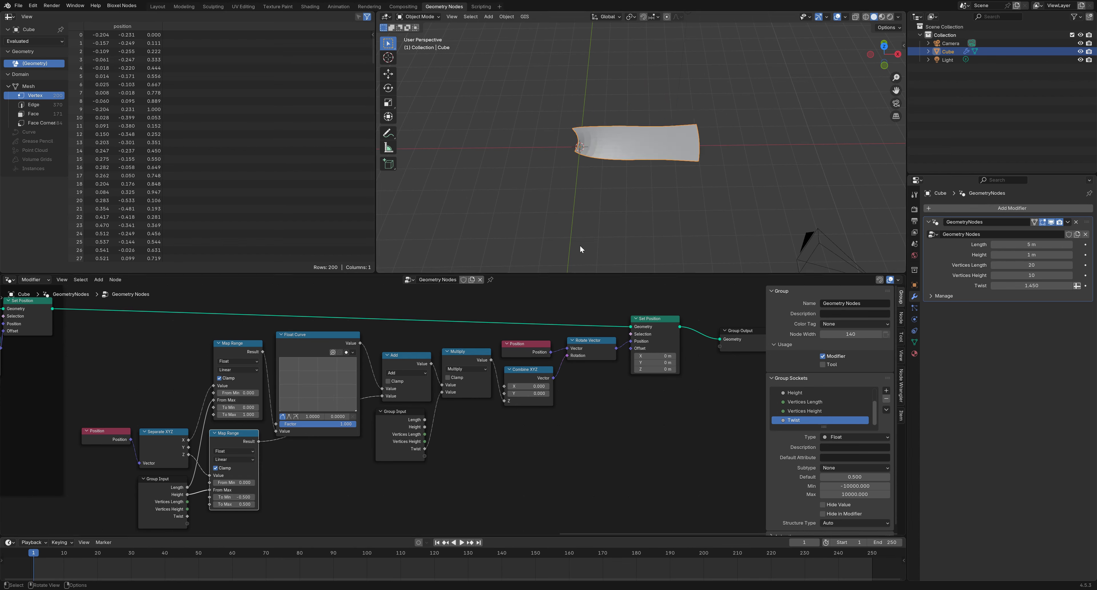
Tune the modifier's Twist, settling it at 1.210 for a gentler curl
{"action": "middle_click_drag", "start_coordinate": [579, 245], "coordinate": [656, 194]}
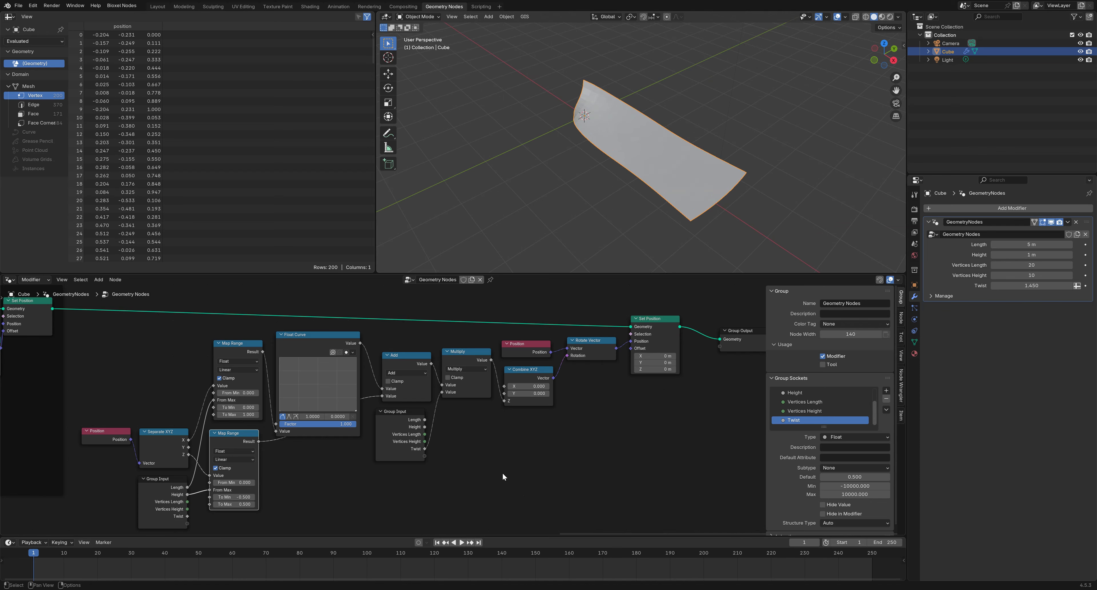
{"action": "left_click_drag", "start_coordinate": [1031, 285], "coordinate": [991, 285]}
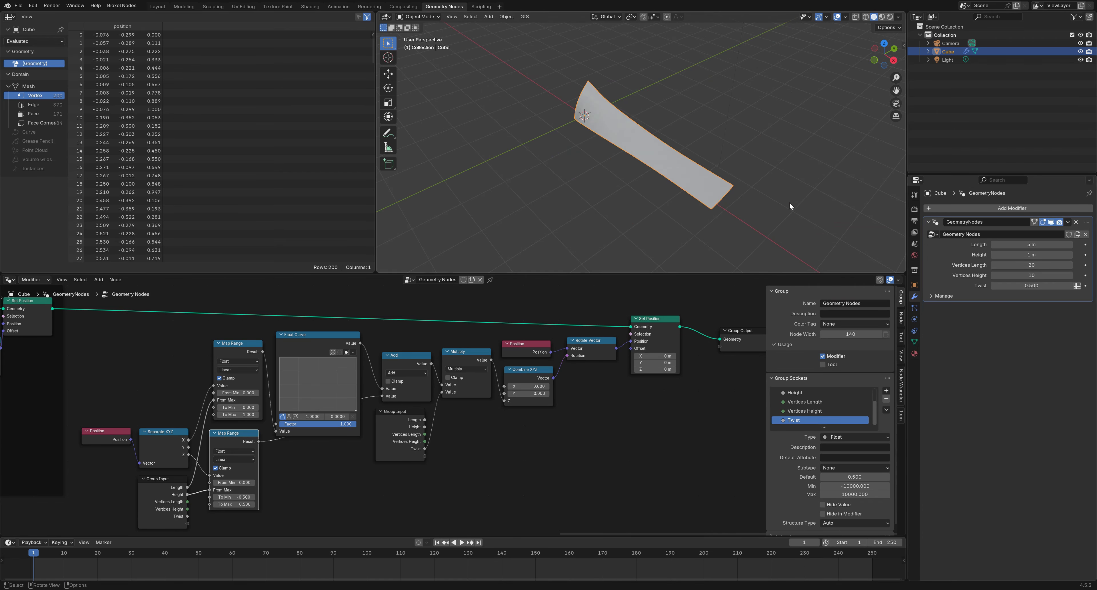
{"action": "middle_click_drag", "start_coordinate": [789, 201], "coordinate": [742, 168]}
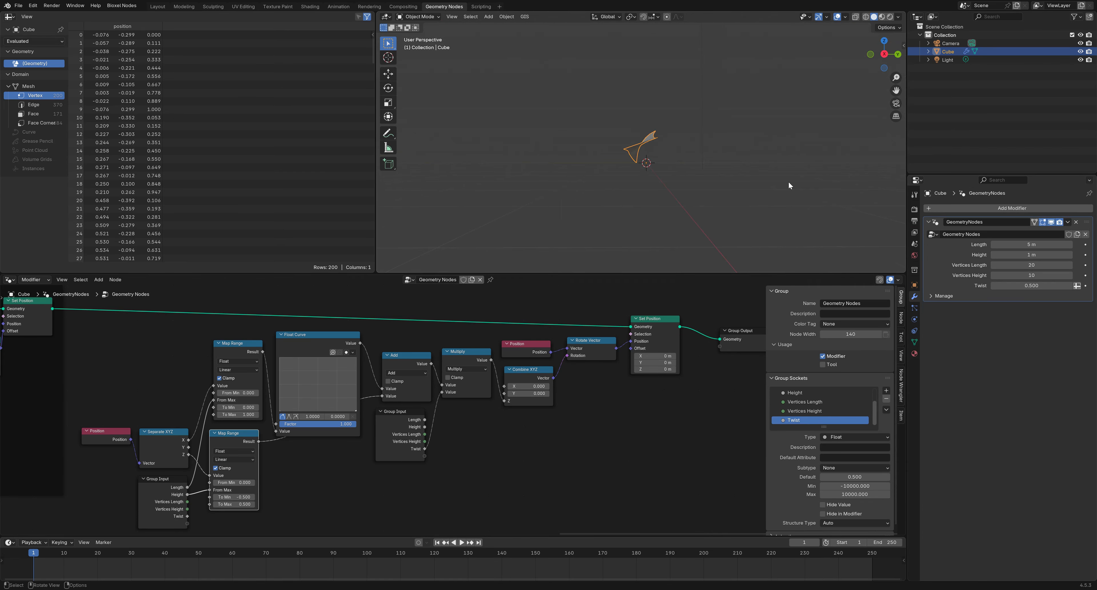
{"action": "left_click_drag", "start_coordinate": [1035, 285], "coordinate": [1066, 286]}
{"action": "middle_click_drag", "start_coordinate": [749, 213], "coordinate": [835, 237]}
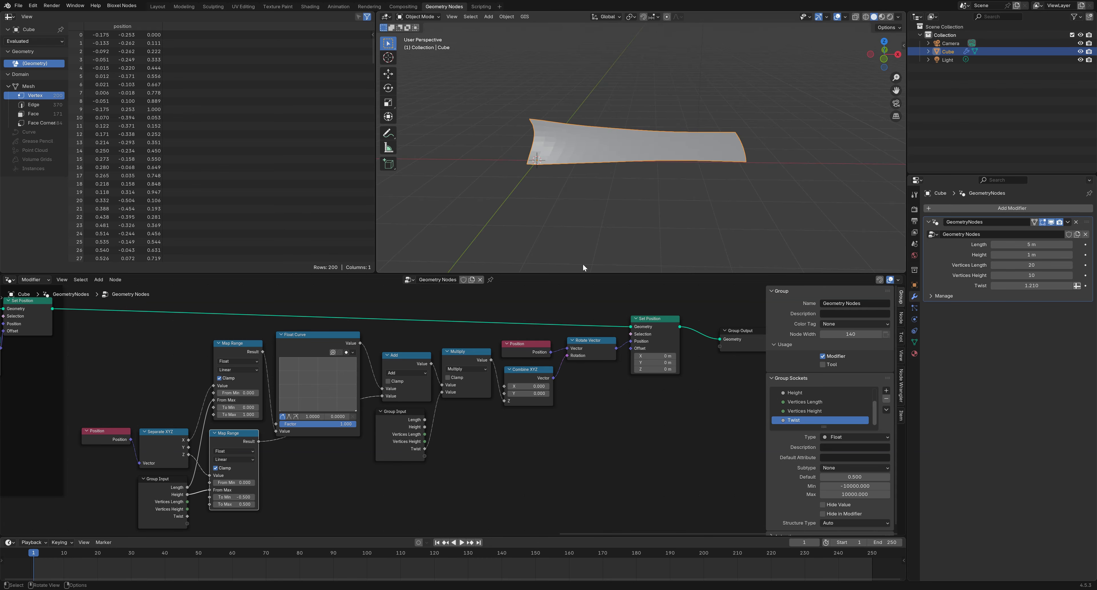
{"action": "scroll", "coordinate": [614, 432], "scroll_direction": "down", "scroll_amount": 3}
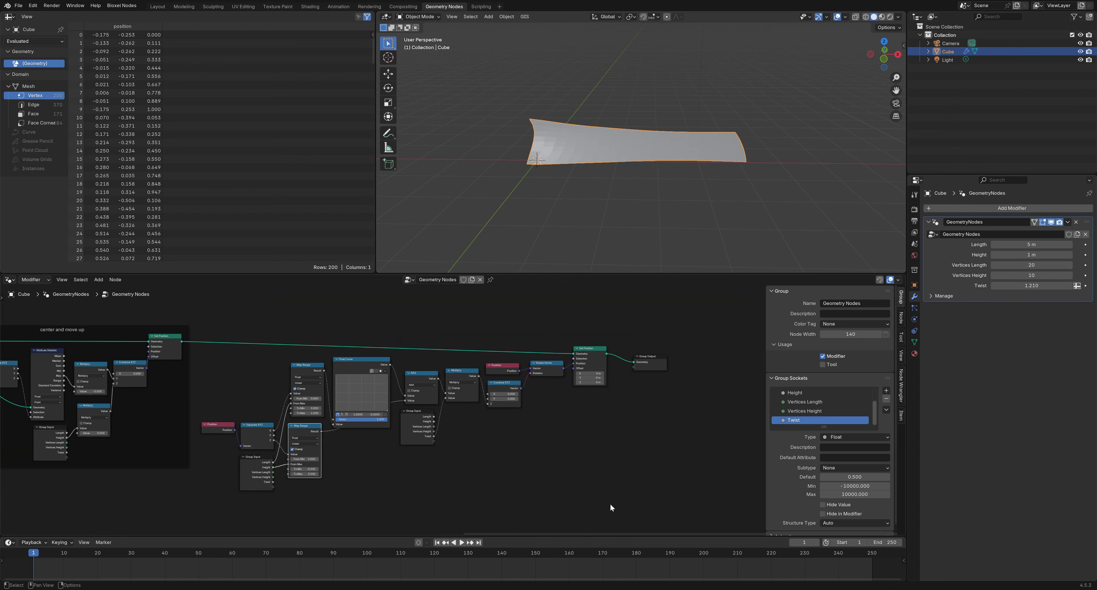
Wrap the blade twist and shape nodes in a frame labelled 'blade twist and shape'
{"action": "left_click_drag", "start_coordinate": [601, 496], "coordinate": [220, 333]}
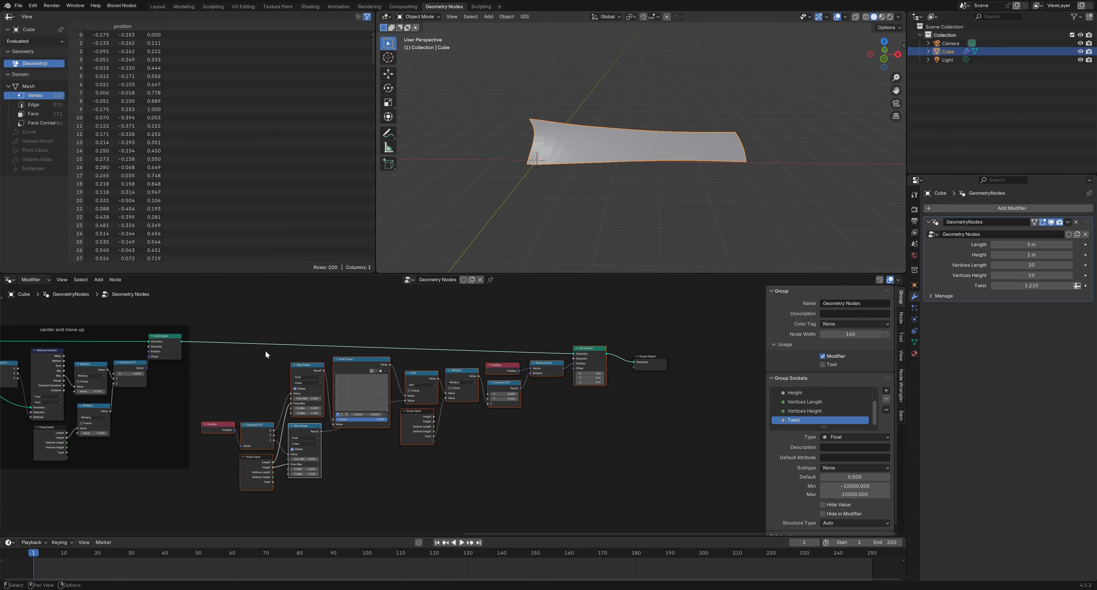
{"action": "key", "text": "ctrl+j"}
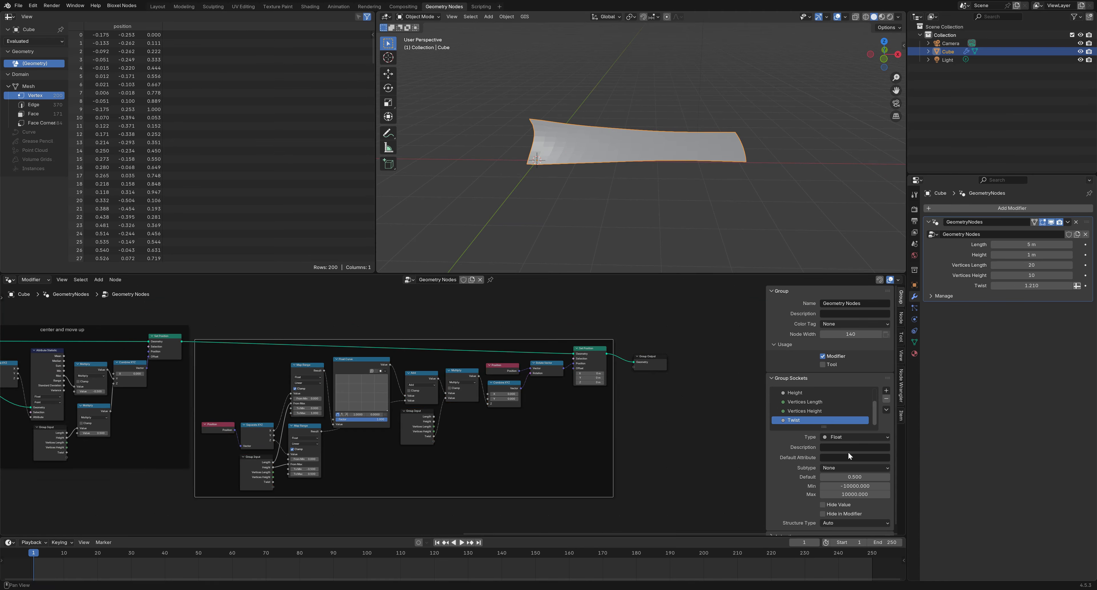
{"action": "left_click", "coordinate": [901, 318]}
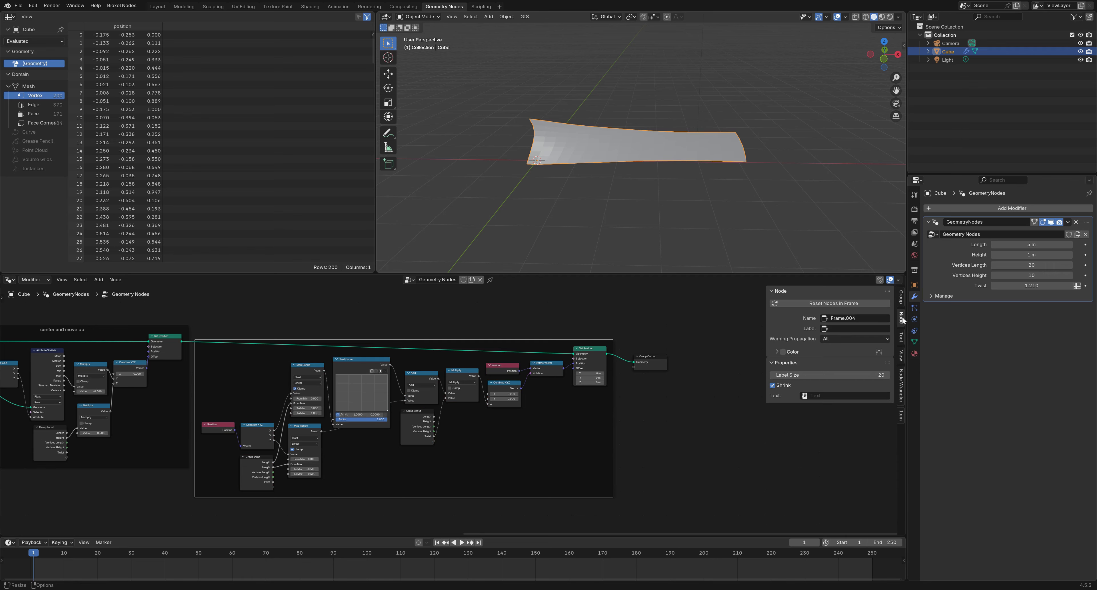
{"action": "left_click", "coordinate": [870, 326]}
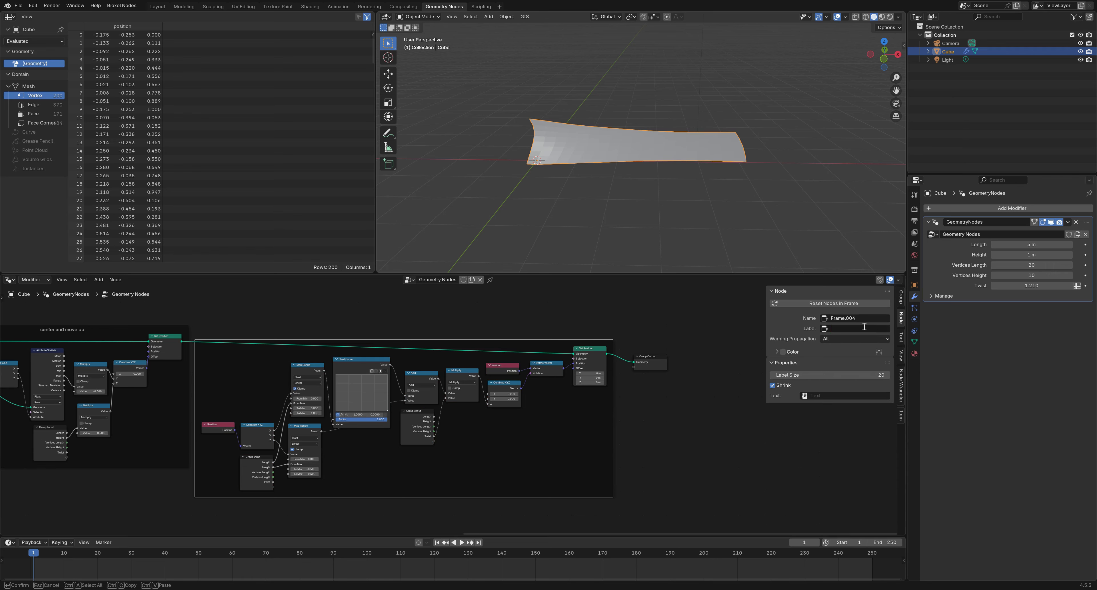
{"action": "type", "text": "blade twist and shape"}
{"action": "key", "text": "Return"}
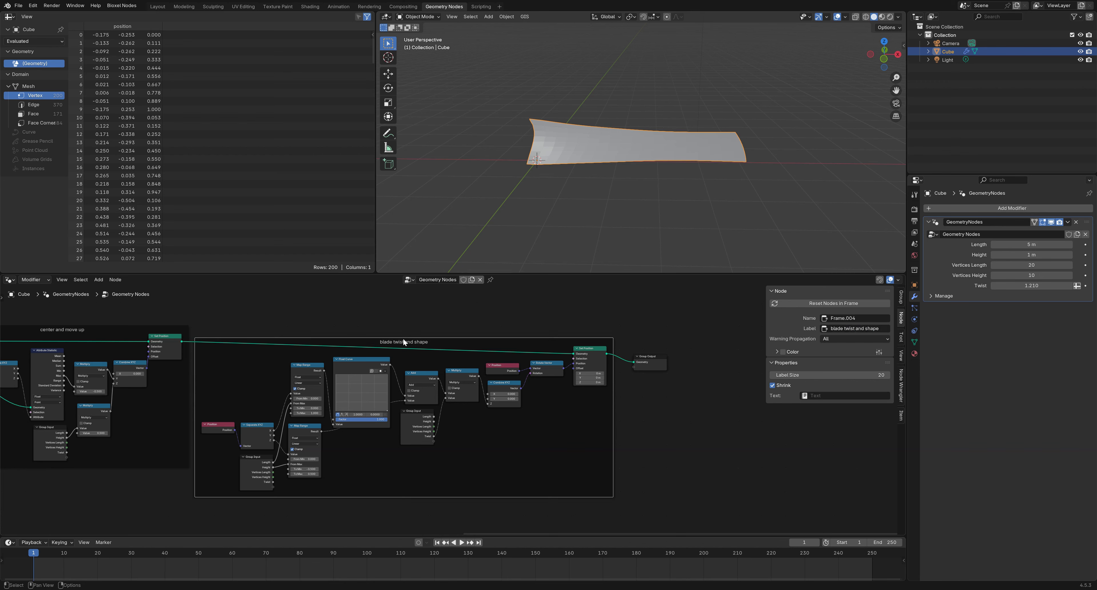
{"action": "scroll", "coordinate": [398, 413], "scroll_direction": "up", "scroll_amount": 5}
{"action": "middle_click_drag", "start_coordinate": [364, 413], "coordinate": [388, 429]}
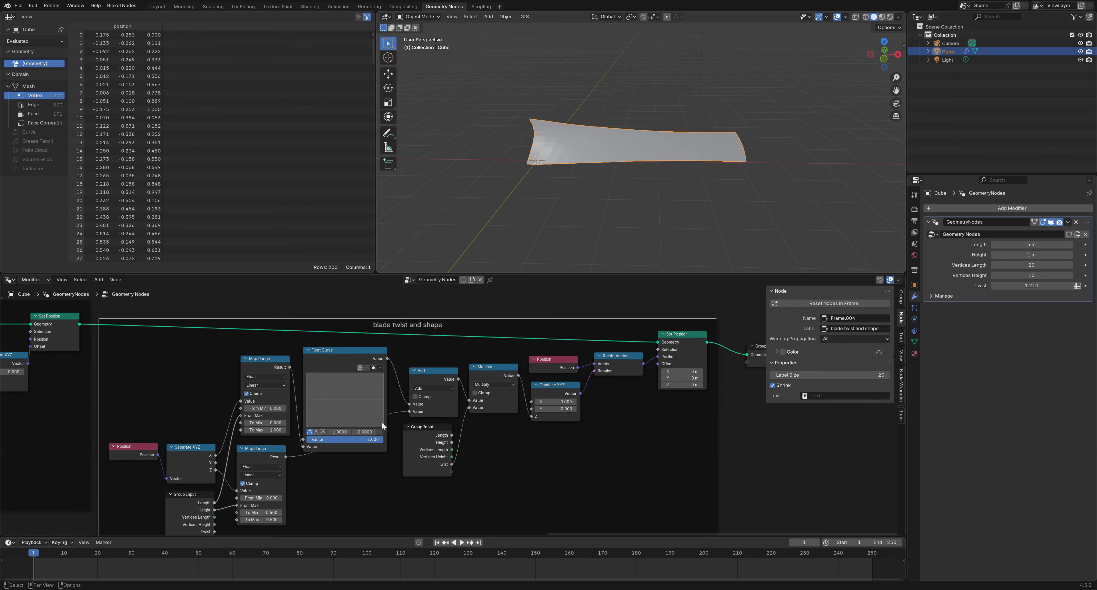
Reshape the Float Curve: right end near 0.71, a middle bend point, left end at zero
{"action": "middle_click_drag", "start_coordinate": [581, 200], "coordinate": [622, 253]}
{"action": "left_click_drag", "start_coordinate": [382, 424], "coordinate": [383, 387]}
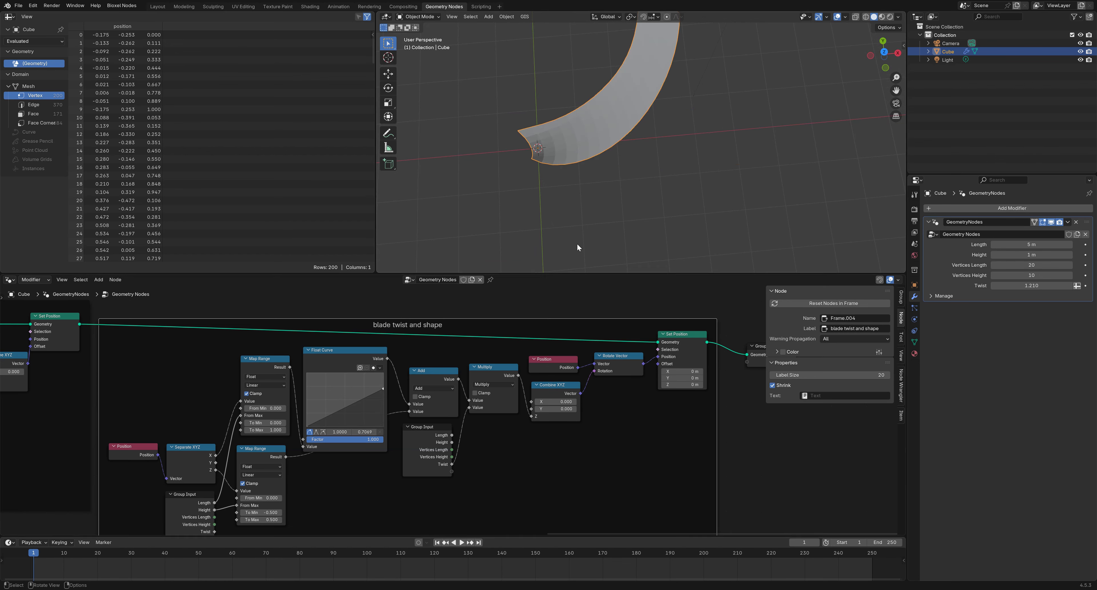
{"action": "scroll", "coordinate": [604, 221], "scroll_direction": "down", "scroll_amount": 3}
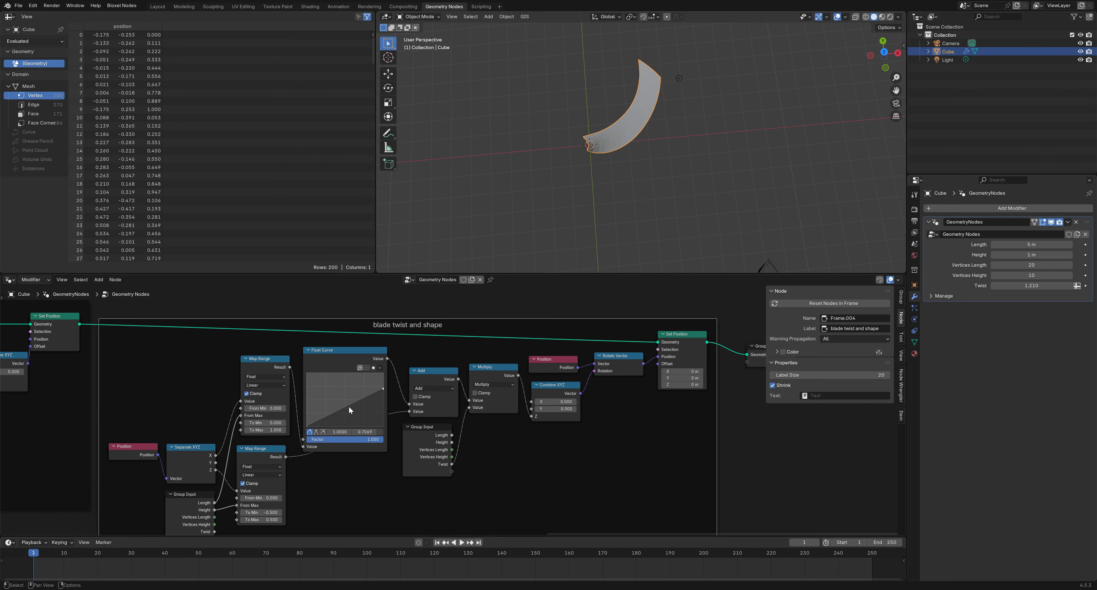
{"action": "left_click_drag", "start_coordinate": [348, 405], "coordinate": [335, 391]}
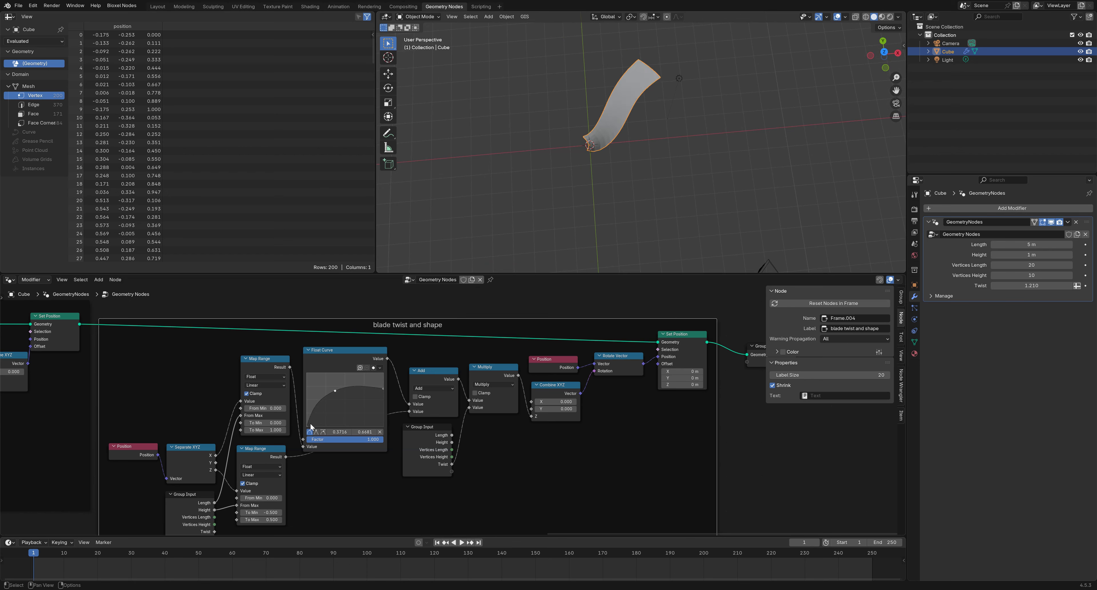
{"action": "left_click_drag", "start_coordinate": [307, 425], "coordinate": [383, 425]}
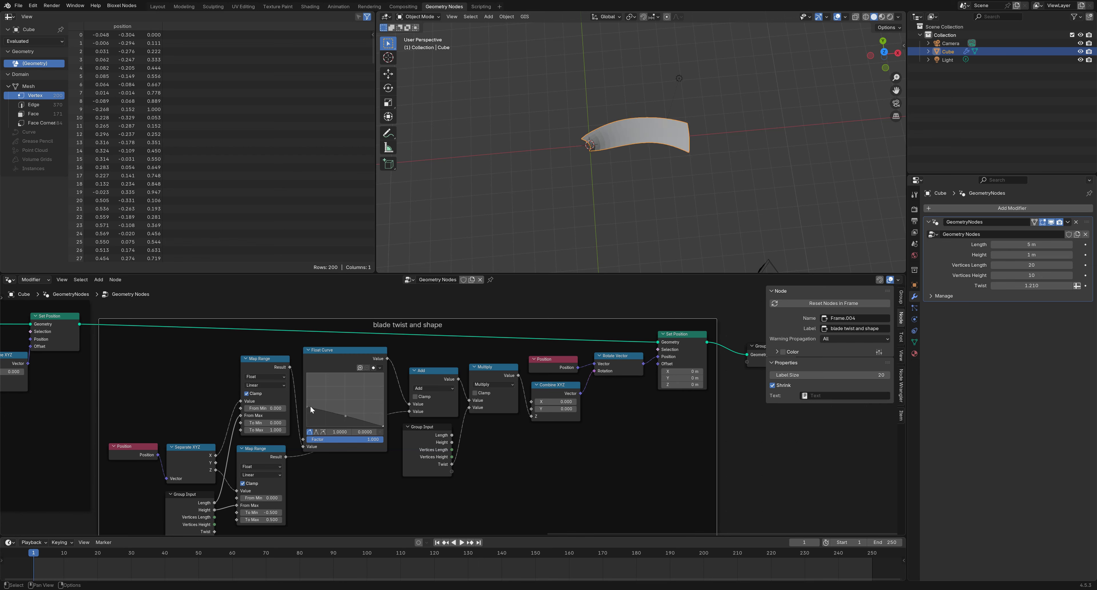
{"action": "left_click_drag", "start_coordinate": [307, 407], "coordinate": [345, 426]}
{"action": "middle_click_drag", "start_coordinate": [610, 191], "coordinate": [637, 192]}
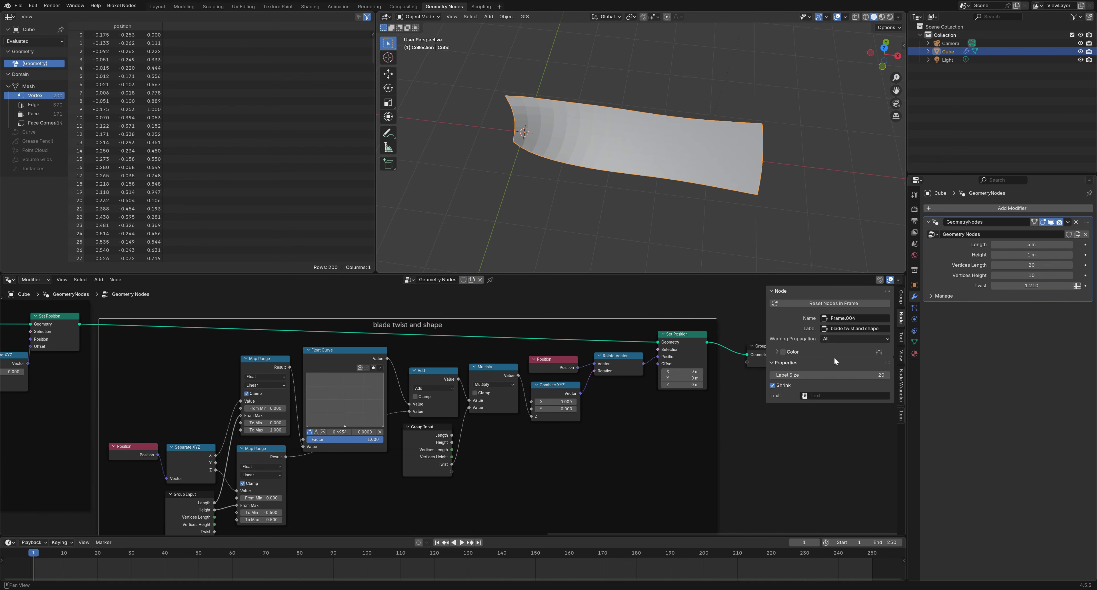
Set the modifier's Twist to 1
{"action": "left_click", "coordinate": [1034, 285]}
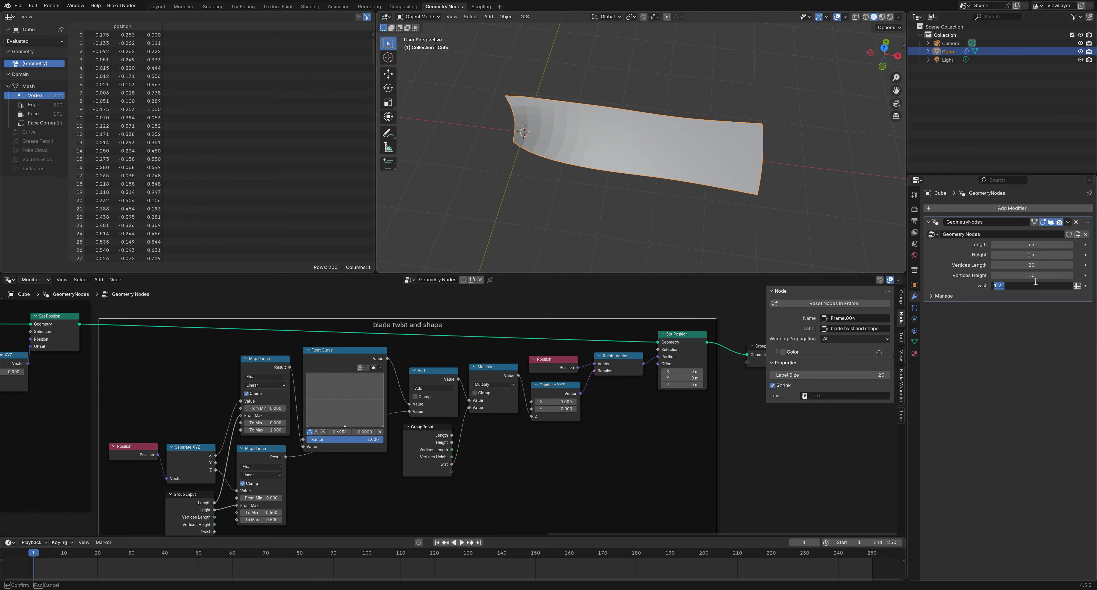
{"action": "type", "text": "1"}
{"action": "key", "text": "Return"}
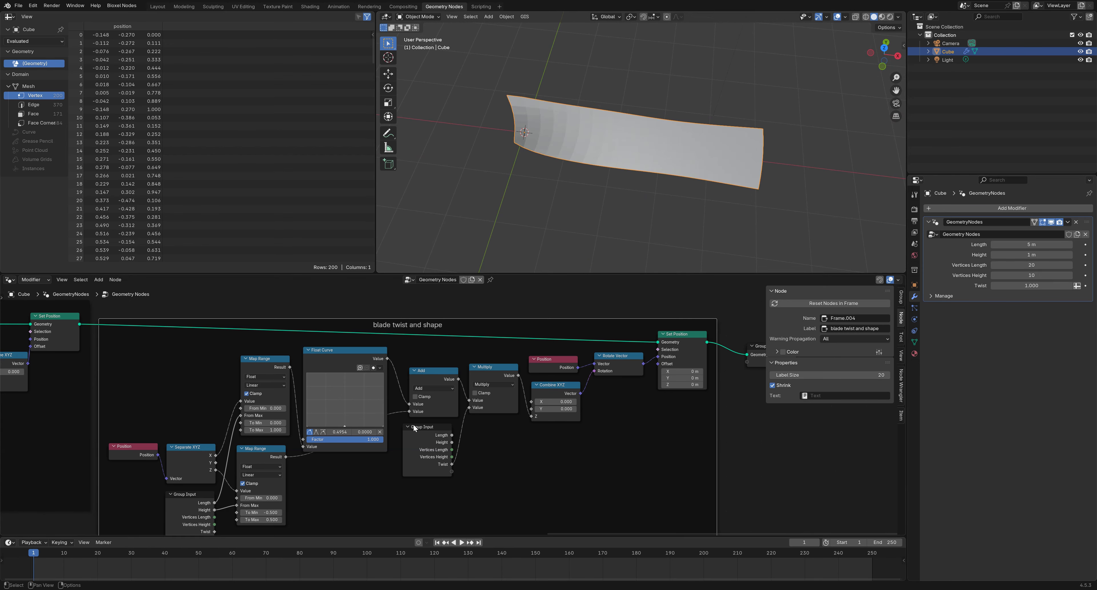
{"action": "scroll", "coordinate": [493, 303], "scroll_direction": "down", "scroll_amount": 2}
Lower the taper curve's right end to about 0.16 and bend its middle to 0.3746, 0.4267
{"action": "left_click", "coordinate": [493, 303]}
{"action": "mouse_move", "coordinate": [639, 137]}
{"action": "middle_mouse_down"}
{"action": "mouse_move", "coordinate": [605, 131]}
{"action": "mouse_move", "coordinate": [639, 155]}
{"action": "middle_mouse_up"}
{"action": "middle_click_drag", "start_coordinate": [632, 195], "coordinate": [680, 216]}
{"action": "middle_click_drag", "start_coordinate": [264, 387], "coordinate": [123, 416]}
{"action": "scroll", "coordinate": [453, 410], "scroll_direction": "up", "scroll_amount": 4}
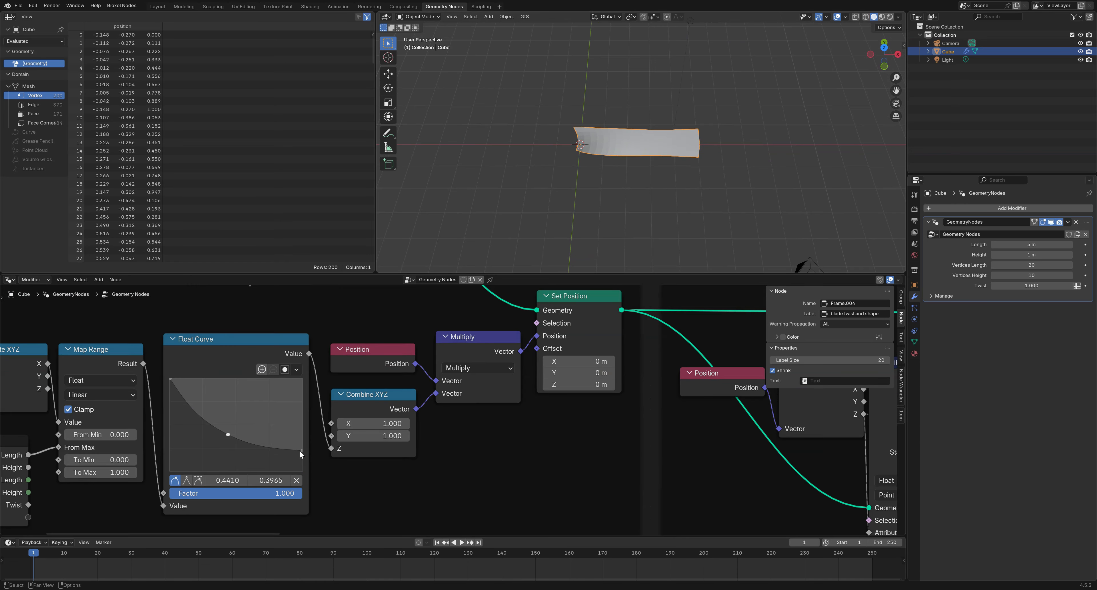
{"action": "left_click_drag", "start_coordinate": [302, 450], "coordinate": [301, 457]}
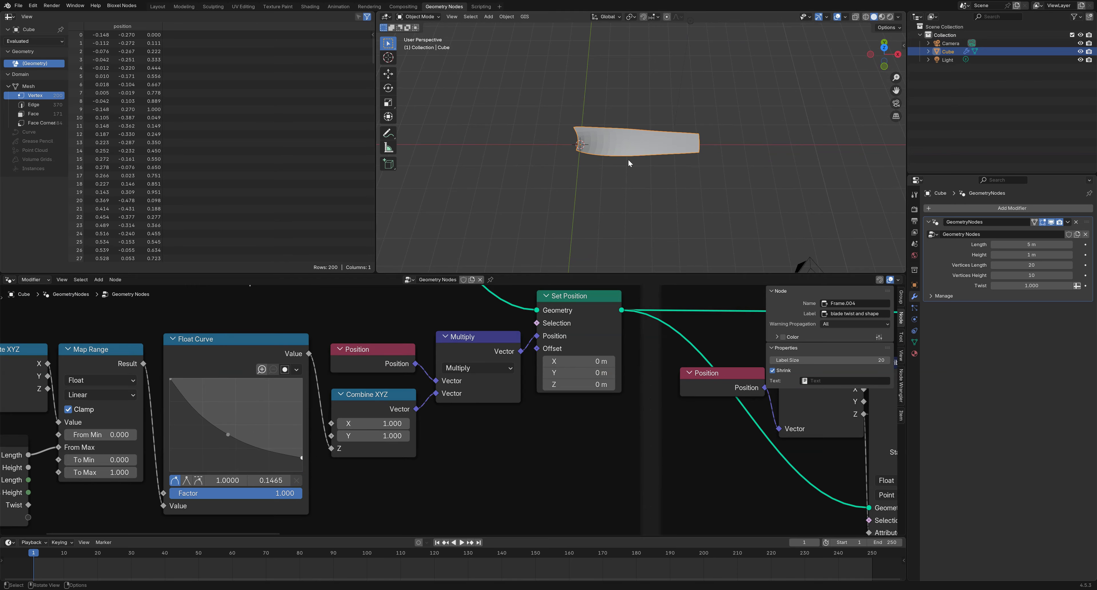
{"action": "mouse_move", "coordinate": [227, 434]}
{"action": "left_mouse_down"}
{"action": "mouse_move", "coordinate": [209, 438]}
{"action": "mouse_move", "coordinate": [228, 423]}
{"action": "mouse_move", "coordinate": [218, 432]}
{"action": "left_mouse_up"}
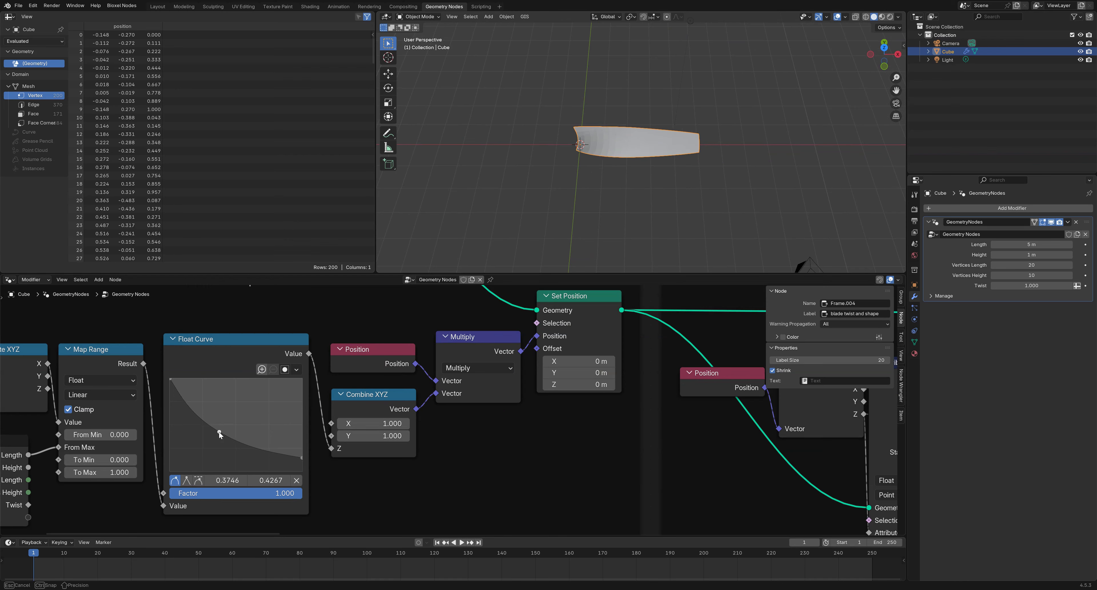
{"action": "middle_click_drag", "start_coordinate": [529, 200], "coordinate": [630, 219]}
{"action": "scroll", "coordinate": [449, 413], "scroll_direction": "down", "scroll_amount": 8}
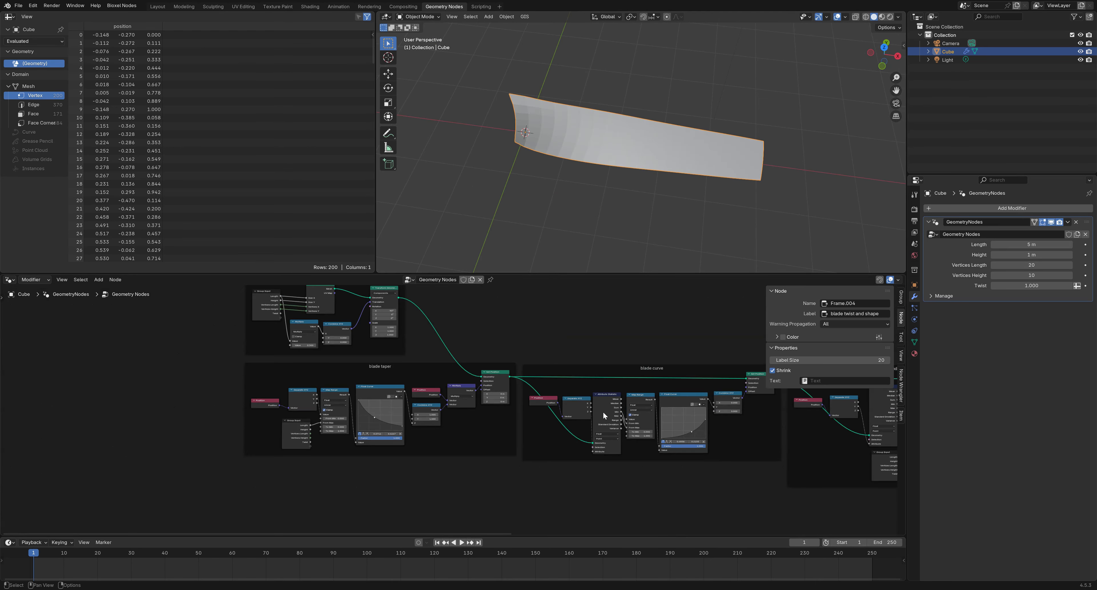
Move Group Output aside and add a Flip Faces node fed by Set Position
{"action": "scroll", "coordinate": [570, 425], "scroll_direction": "up", "scroll_amount": 4}
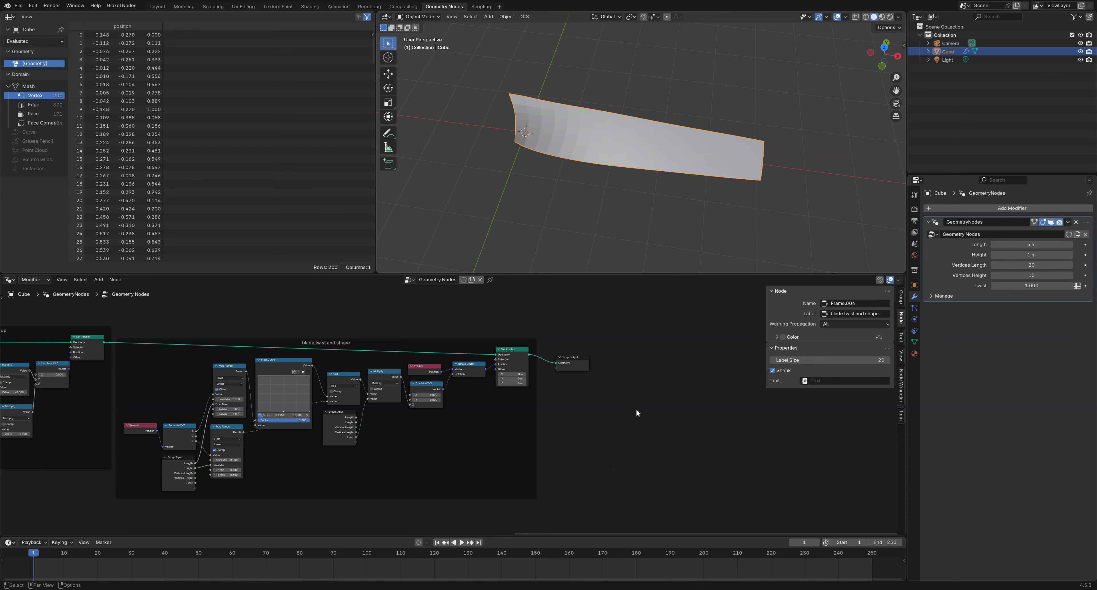
{"action": "scroll", "coordinate": [635, 409], "scroll_direction": "up", "scroll_amount": 2}
{"action": "middle_click_drag", "start_coordinate": [659, 415], "coordinate": [260, 407]}
{"action": "left_click_drag", "start_coordinate": [237, 339], "coordinate": [737, 341]}
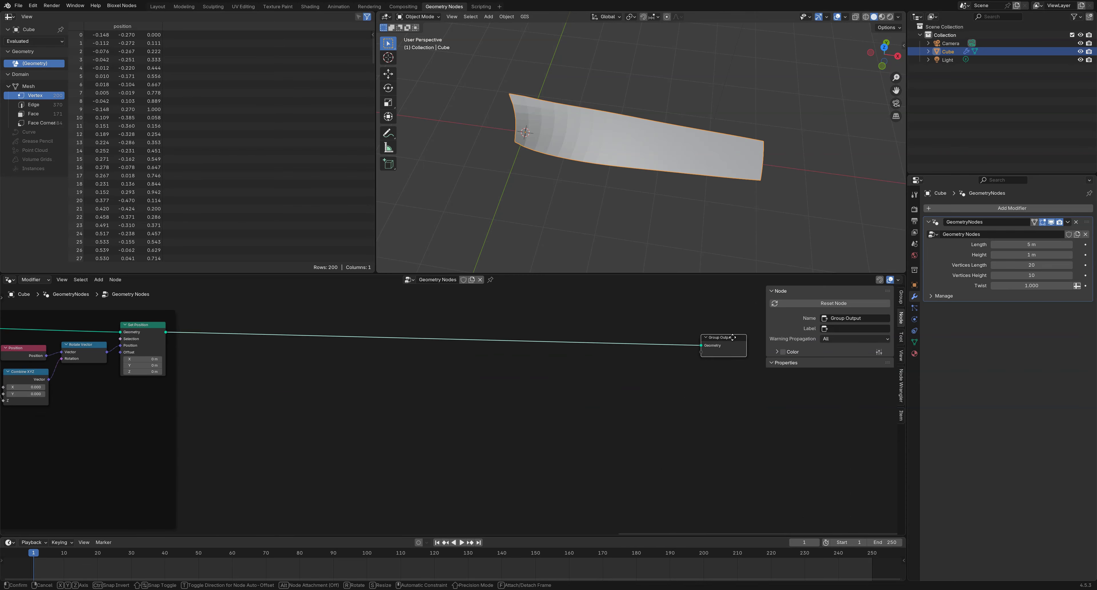
{"action": "middle_click_drag", "start_coordinate": [719, 225], "coordinate": [625, 168]}
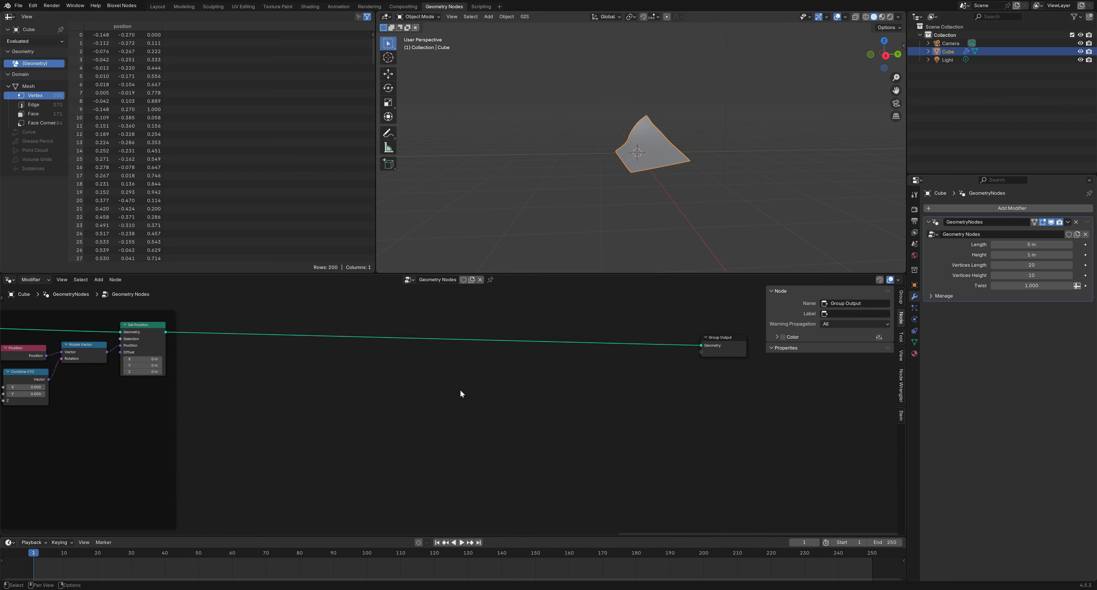
{"action": "left_click_drag", "start_coordinate": [168, 331], "coordinate": [306, 365]}
{"action": "type", "text": "flip"}
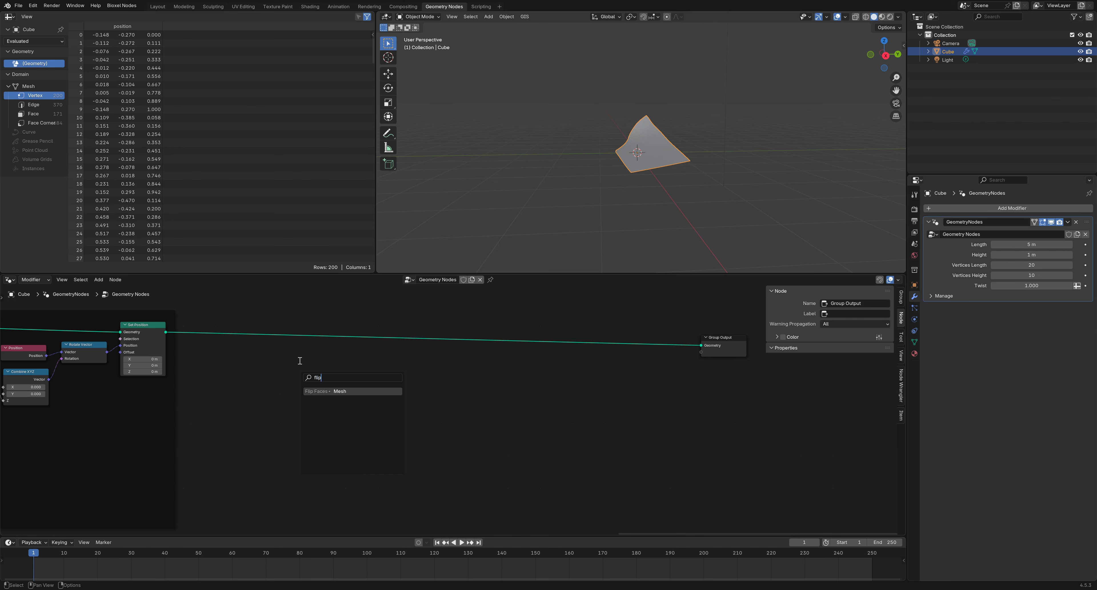
{"action": "left_click", "coordinate": [325, 391]}
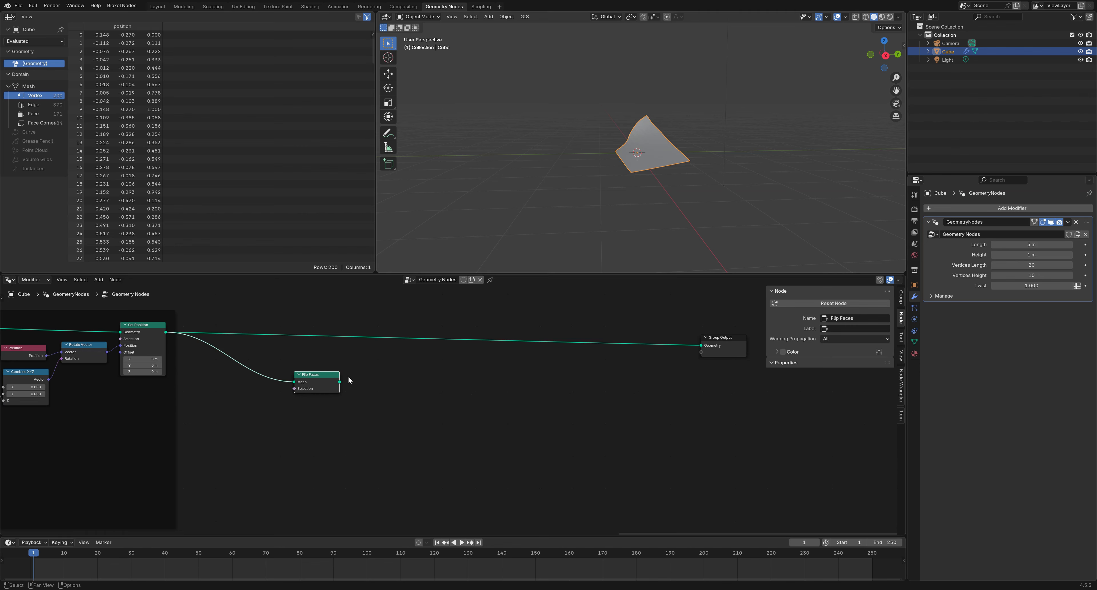
Add an Extrude Mesh node in Faces mode, fed by the Flip Faces mesh
{"action": "left_click_drag", "start_coordinate": [339, 381], "coordinate": [386, 387]}
{"action": "left_click_drag", "start_coordinate": [386, 386], "coordinate": [385, 384]}
{"action": "type", "text": "extrude"}
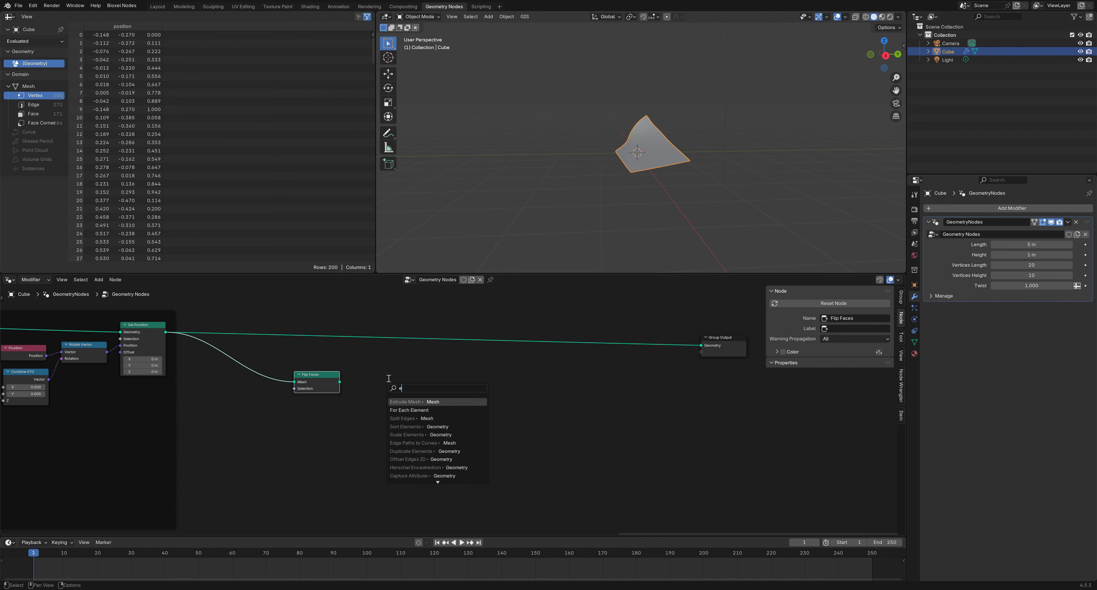
{"action": "left_click", "coordinate": [408, 400]}
{"action": "left_click", "coordinate": [397, 396]}
{"action": "scroll", "coordinate": [383, 432], "scroll_direction": "up", "scroll_amount": 6}
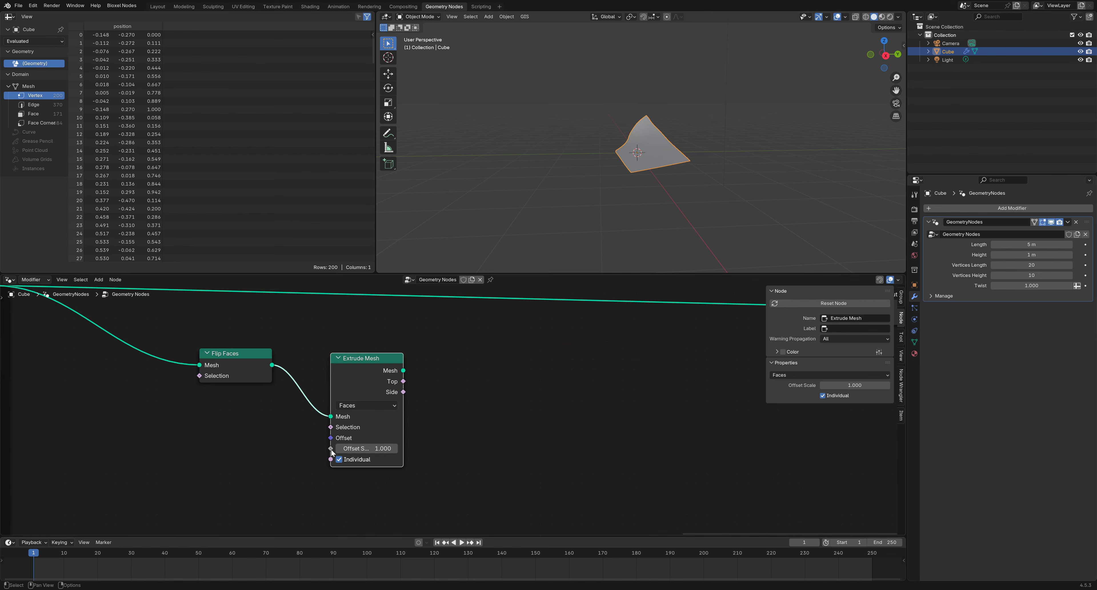
{"action": "left_click_drag", "start_coordinate": [331, 449], "coordinate": [260, 445]}
Add a Group Input node and link Extrude Mesh's Offset Scale to a new group socket
{"action": "key", "text": "shift+a"}
{"action": "mouse_move", "coordinate": [215, 298]}
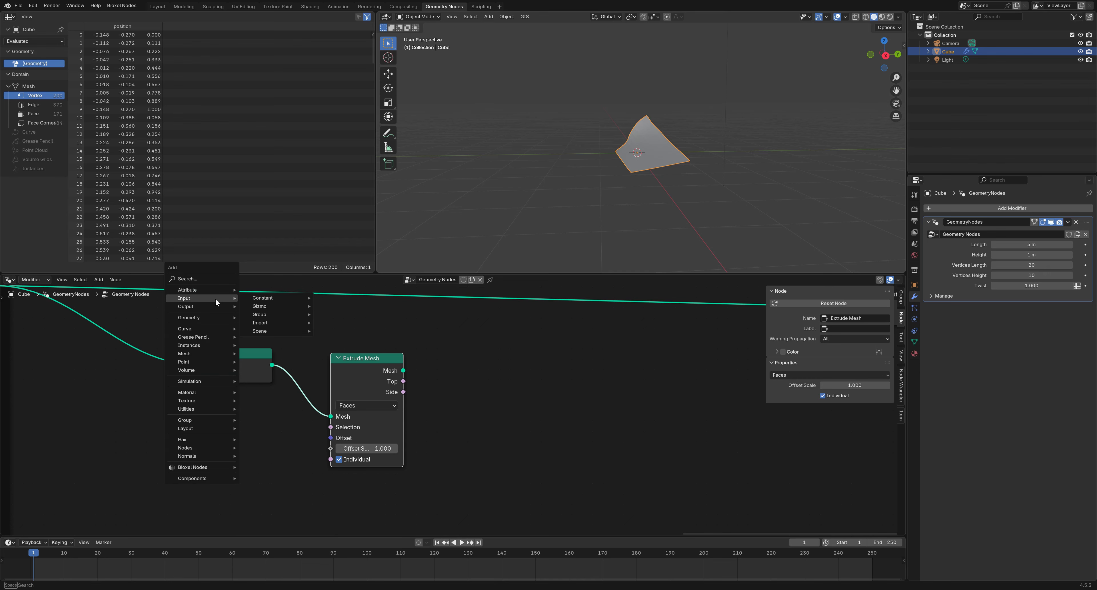
{"action": "mouse_move", "coordinate": [289, 314]}
{"action": "left_click", "coordinate": [348, 314]}
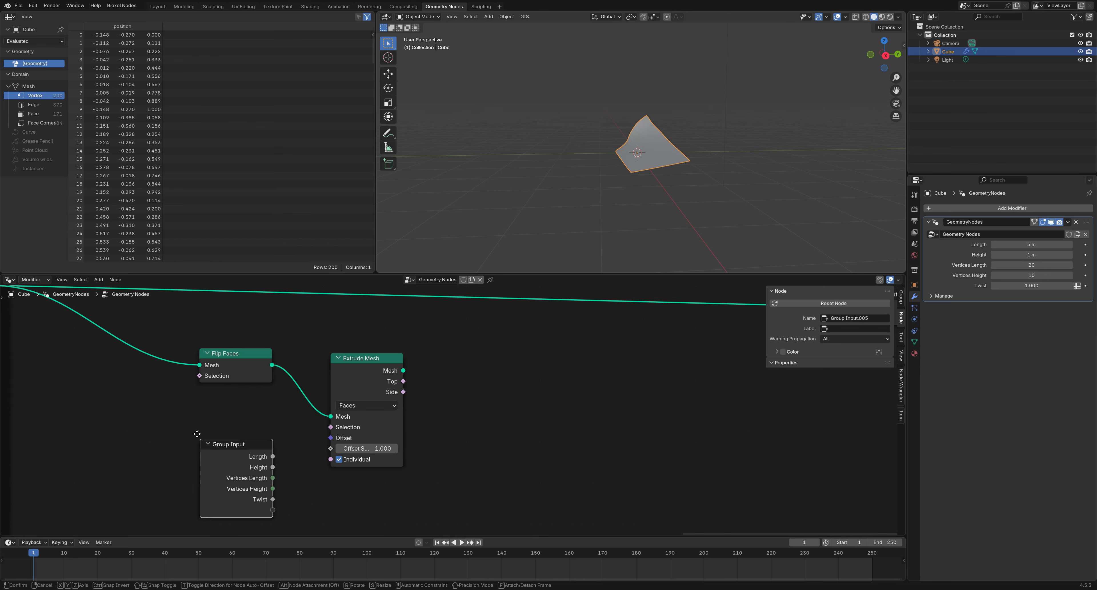
{"action": "left_click", "coordinate": [190, 421]}
{"action": "left_click_drag", "start_coordinate": [330, 449], "coordinate": [318, 454]}
{"action": "left_click_drag", "start_coordinate": [264, 500], "coordinate": [265, 499]}
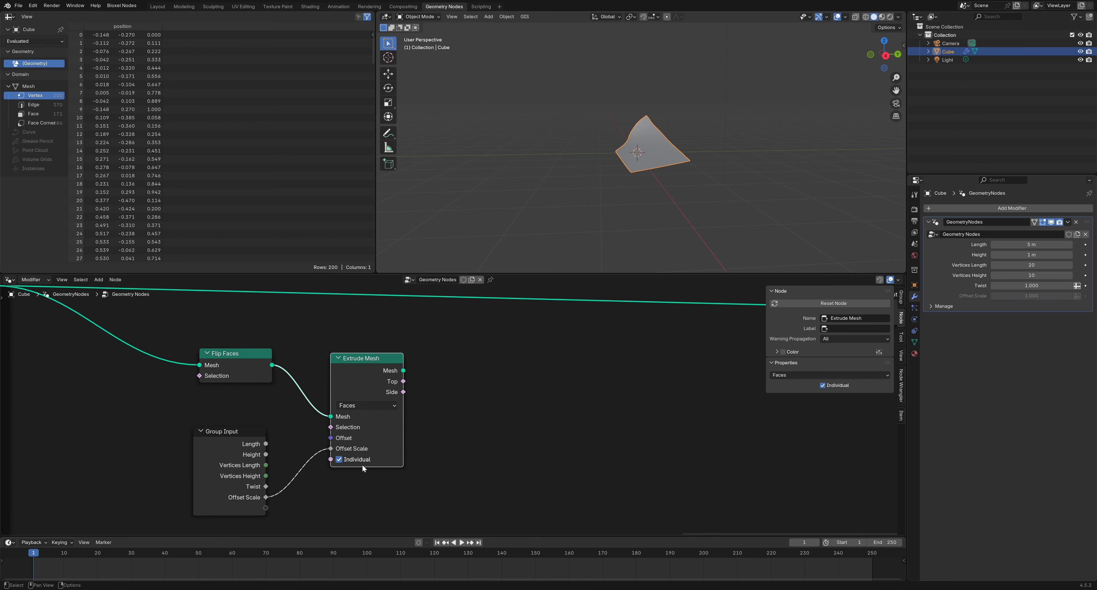
Rename the new group input to 'Blade Thickness'
{"action": "left_click", "coordinate": [900, 297]}
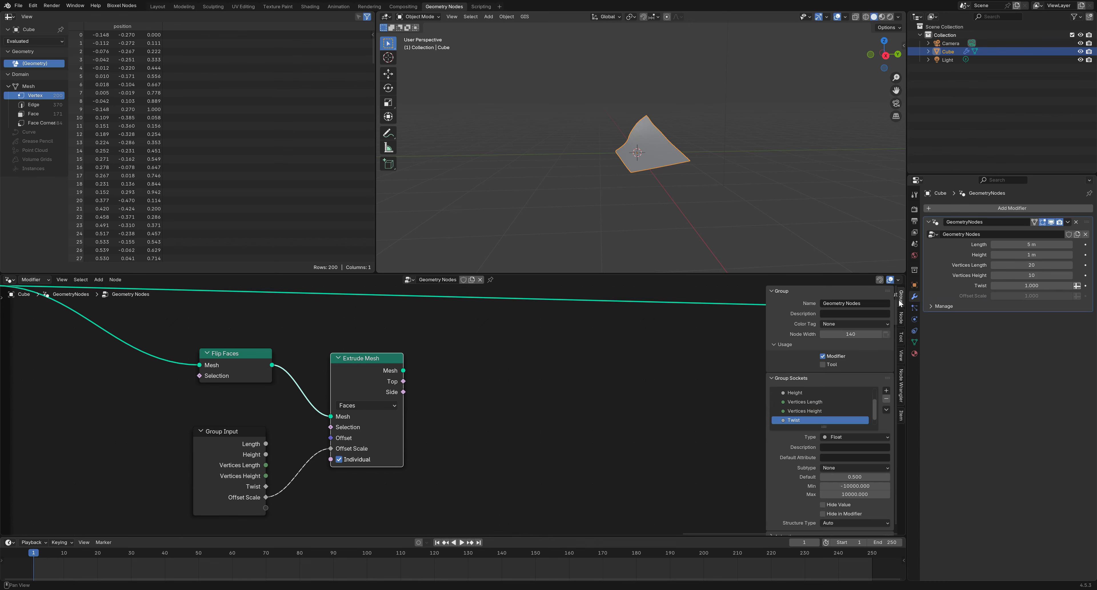
{"action": "scroll", "coordinate": [795, 425], "scroll_direction": "down", "scroll_amount": 2}
{"action": "double_click", "coordinate": [799, 420]}
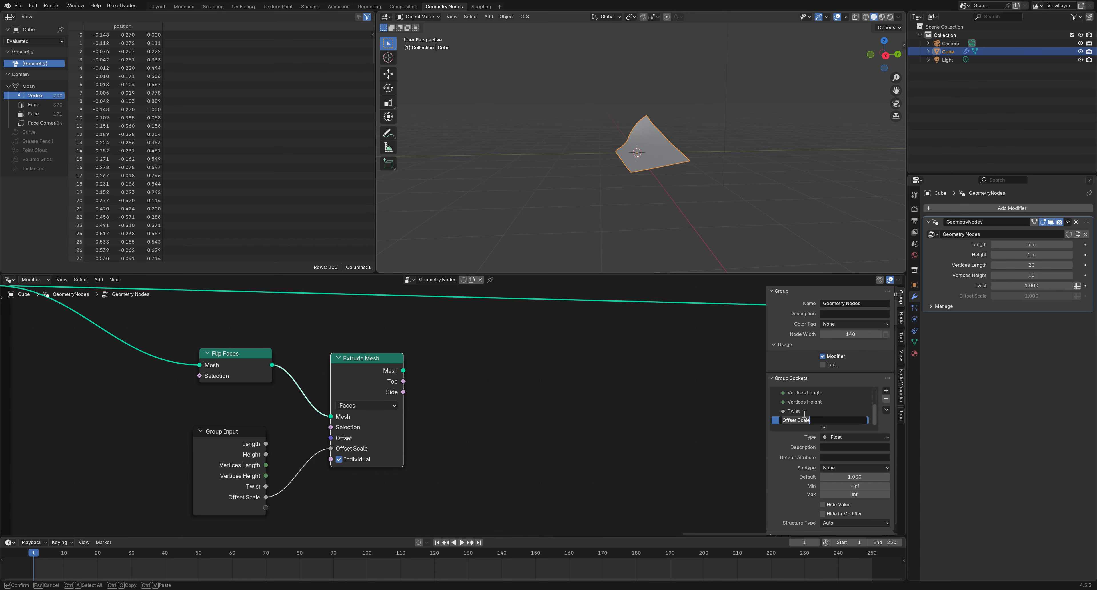
{"action": "type", "text": "Blade Thickness"}
{"action": "key", "text": "Return"}
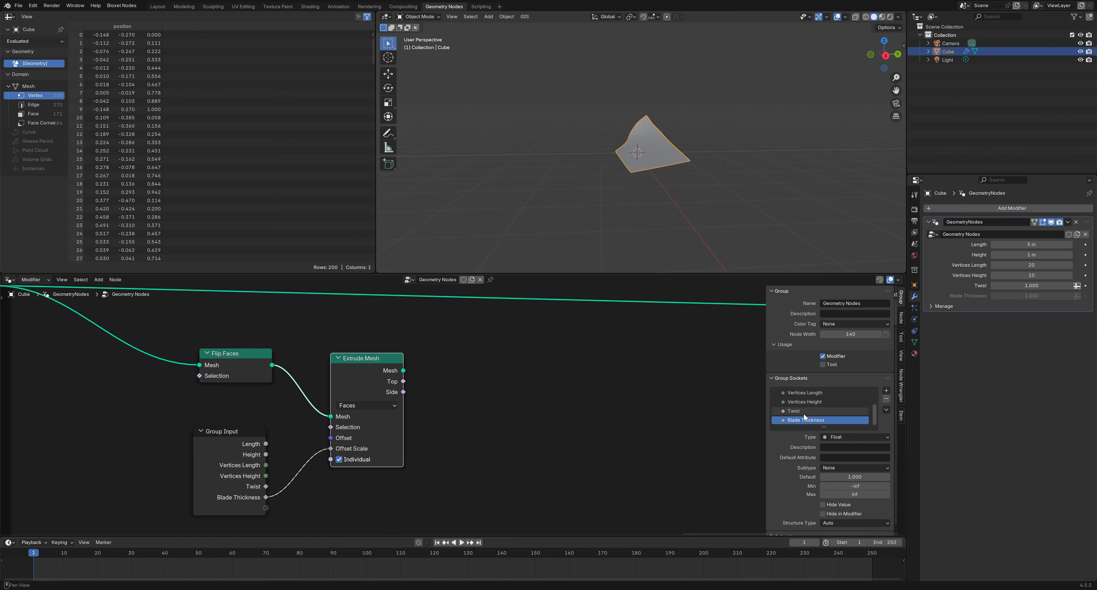
{"action": "key", "text": "a"}
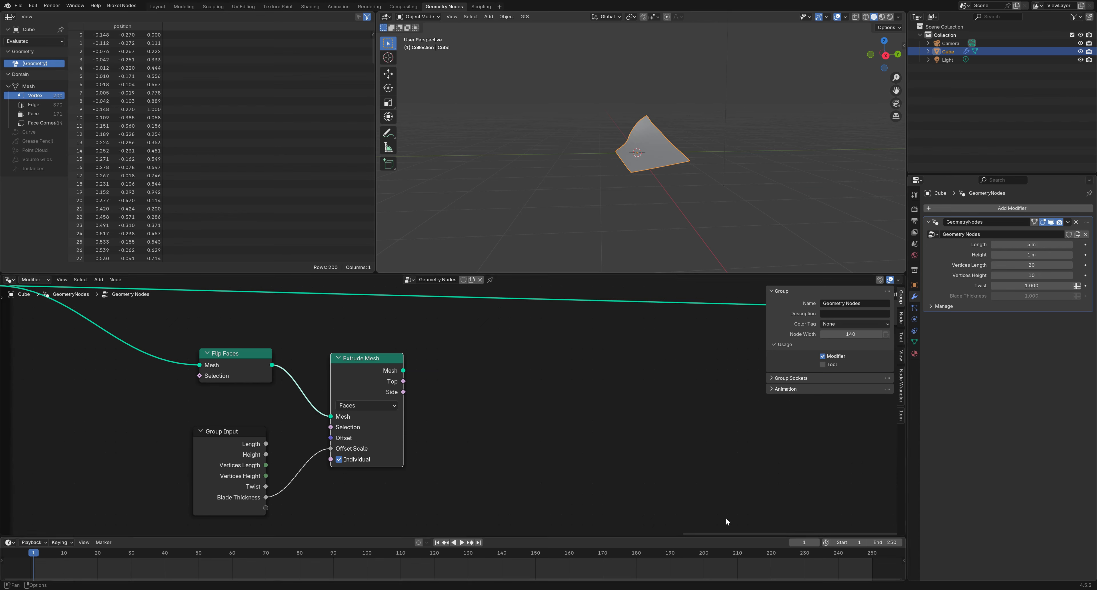
{"action": "left_click", "coordinate": [569, 424]}
Add a Join Geometry node below the main geometry link
{"action": "middle_click_drag", "start_coordinate": [569, 425], "coordinate": [529, 438]}
{"action": "right_click", "coordinate": [513, 429]}
{"action": "mouse_move", "coordinate": [513, 429]}
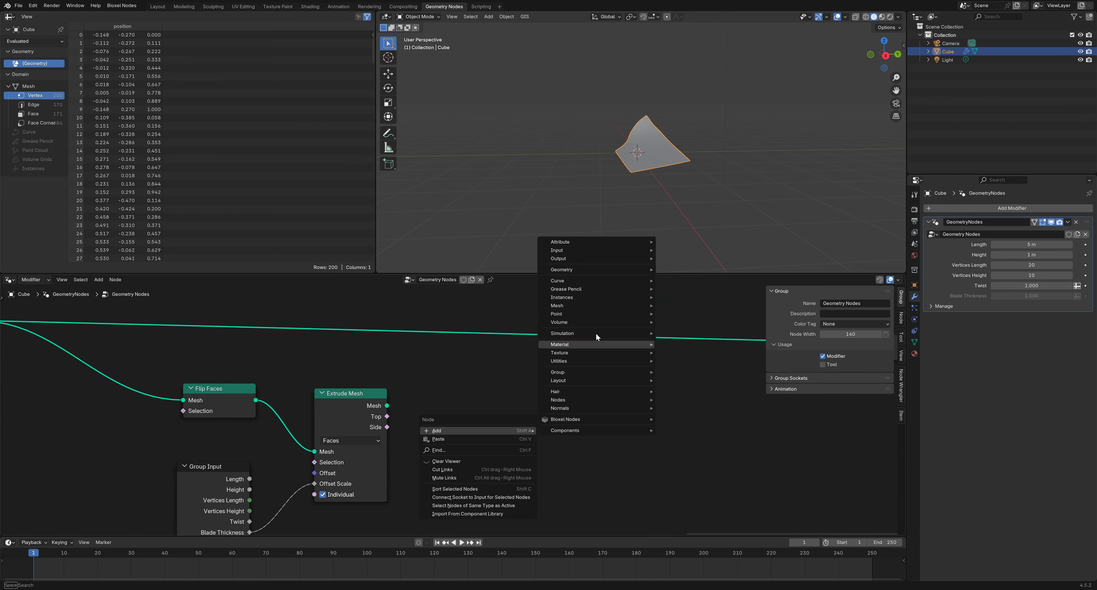
{"action": "mouse_move", "coordinate": [600, 272]}
{"action": "left_click", "coordinate": [695, 314]}
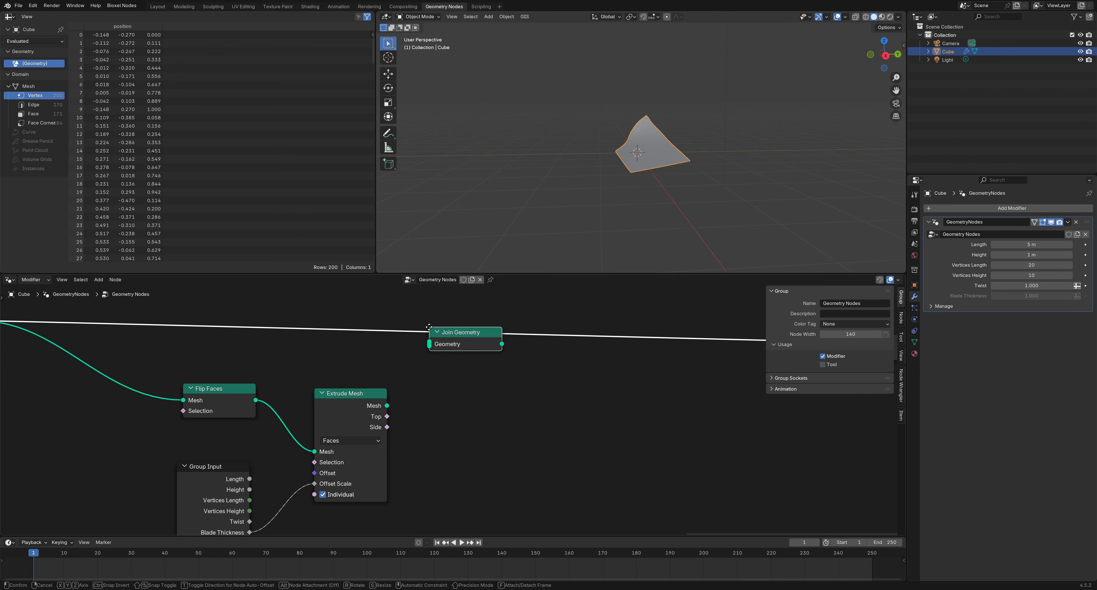
{"action": "left_click", "coordinate": [427, 363]}
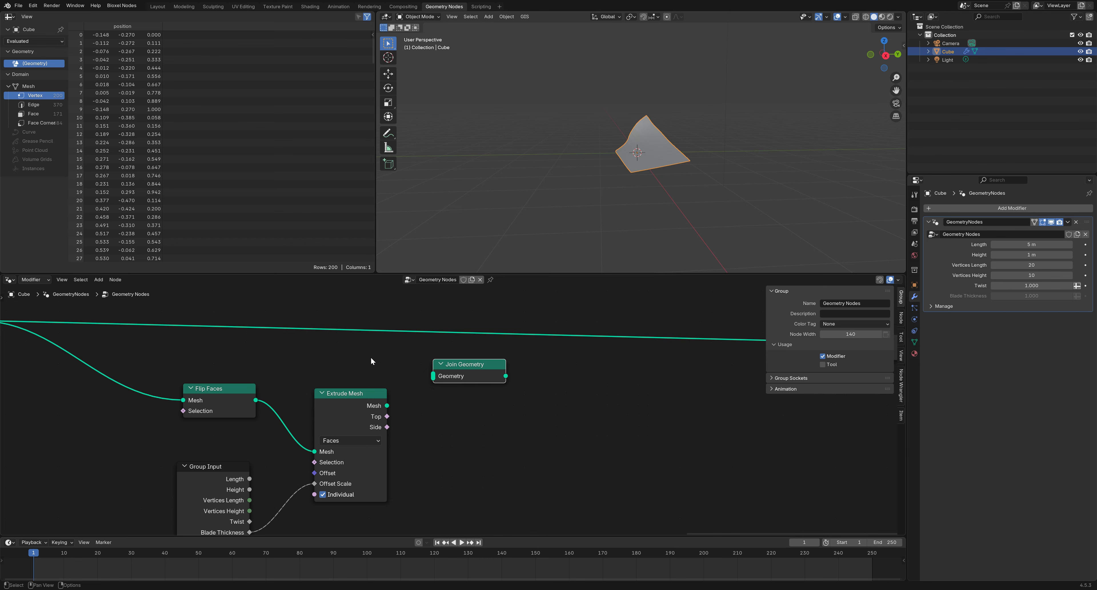
Preview Extrude Mesh in a Viewer and turn off Individual so the faces extrude together
{"action": "left_click", "coordinate": [367, 397], "text": "ctrl+shift"}
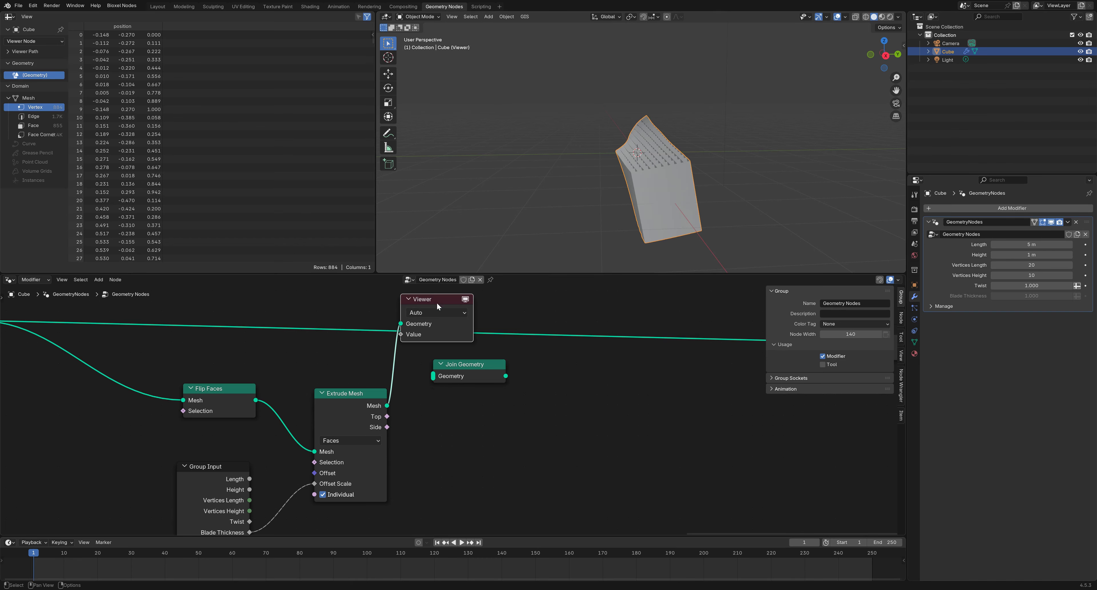
{"action": "left_click_drag", "start_coordinate": [437, 305], "coordinate": [483, 428]}
{"action": "left_click", "coordinate": [323, 494]}
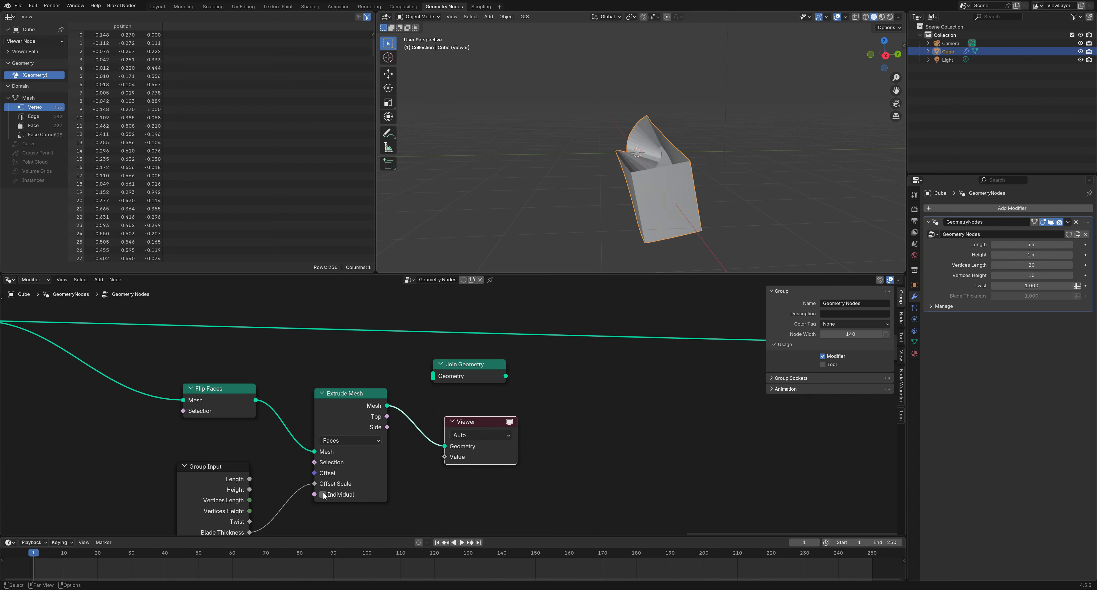
{"action": "middle_click_drag", "start_coordinate": [644, 202], "coordinate": [697, 211]}
Insert Join Geometry into the main link and feed it the extruded mesh
{"action": "left_click_drag", "start_coordinate": [464, 364], "coordinate": [477, 336]}
{"action": "left_click_drag", "start_coordinate": [386, 406], "coordinate": [446, 349]}
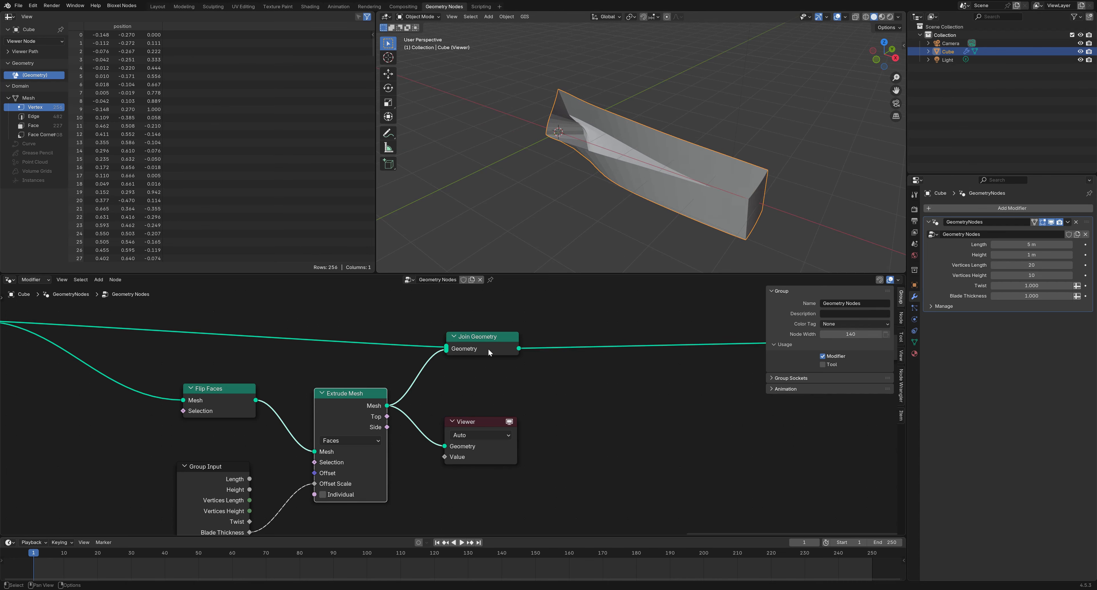
{"action": "left_click", "coordinate": [490, 345], "text": "ctrl+shift"}
{"action": "middle_click_drag", "start_coordinate": [644, 219], "coordinate": [599, 196]}
{"action": "middle_click_drag", "start_coordinate": [590, 303], "coordinate": [441, 324]}
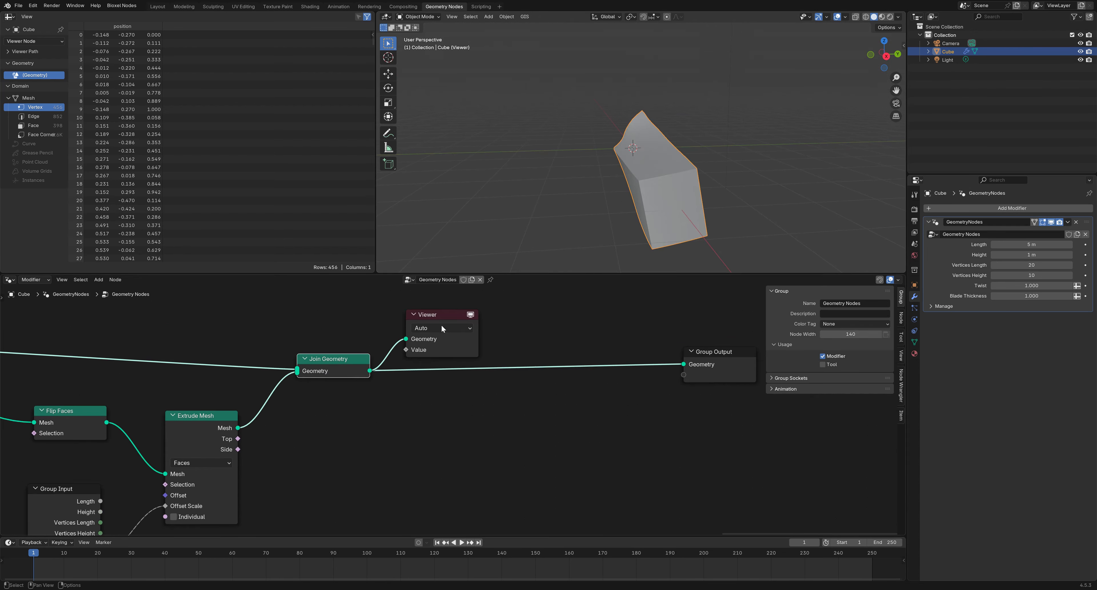
{"action": "left_click", "coordinate": [444, 314]}
Delete the Viewer node and insert Merge by Distance (0.001 m) before the group output
{"action": "right_click", "coordinate": [445, 314]}
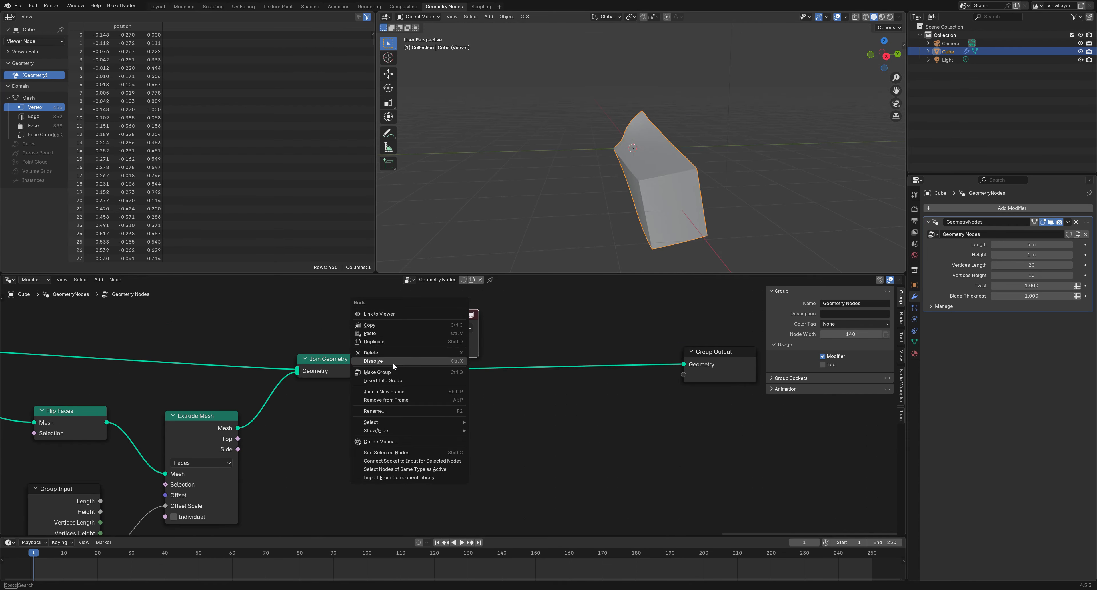
{"action": "left_click", "coordinate": [392, 361]}
{"action": "right_click", "coordinate": [419, 422]}
{"action": "mouse_move", "coordinate": [419, 422]}
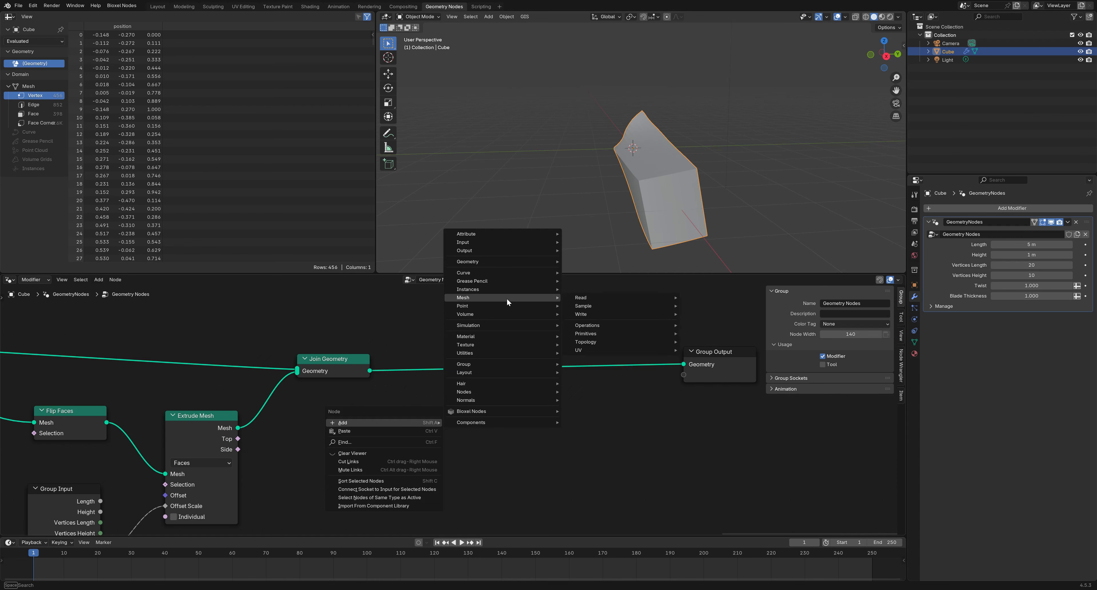
{"action": "mouse_move", "coordinate": [518, 260]}
{"action": "mouse_move", "coordinate": [596, 289]}
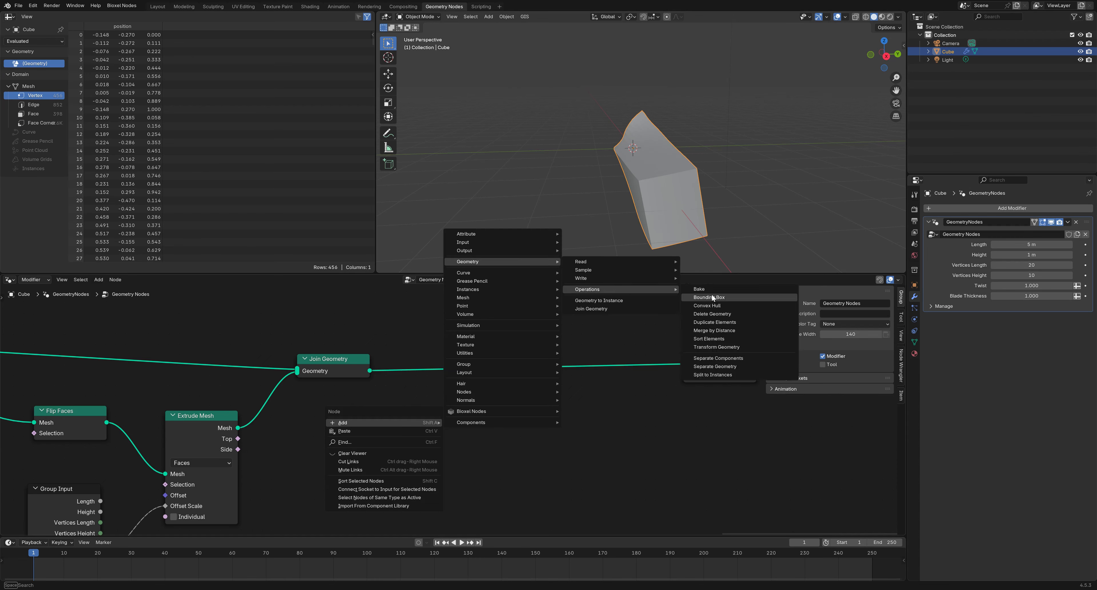
{"action": "left_click", "coordinate": [719, 328]}
{"action": "left_click", "coordinate": [407, 353]}
{"action": "middle_click_drag", "start_coordinate": [504, 425], "coordinate": [431, 411]}
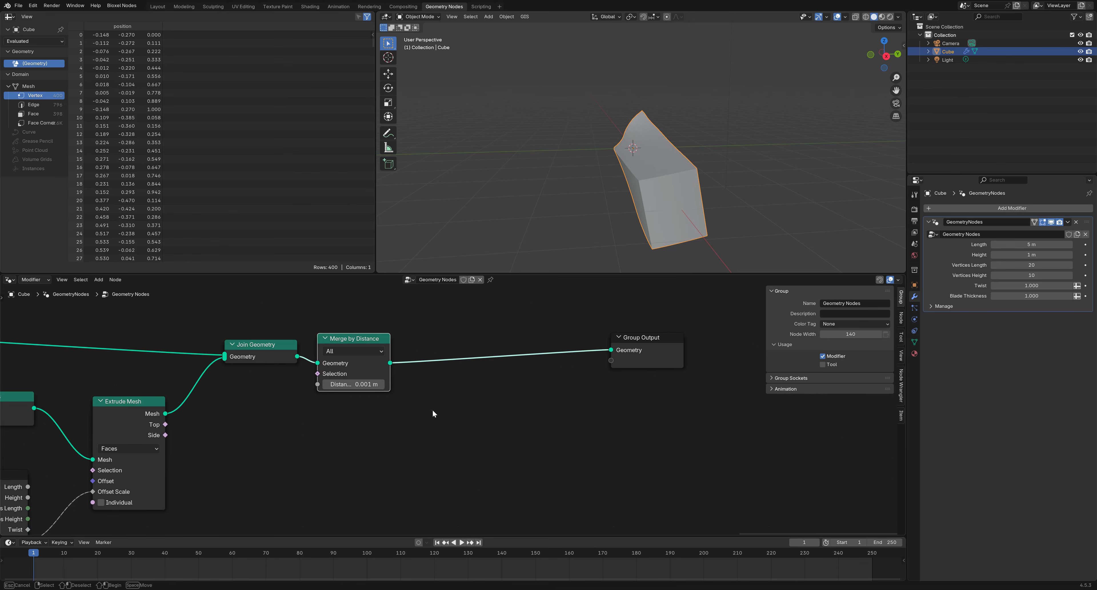
Insert a Subdivision Surface node (Level 1) after Merge by Distance
{"action": "right_click", "coordinate": [432, 411]}
{"action": "left_click", "coordinate": [505, 383]}
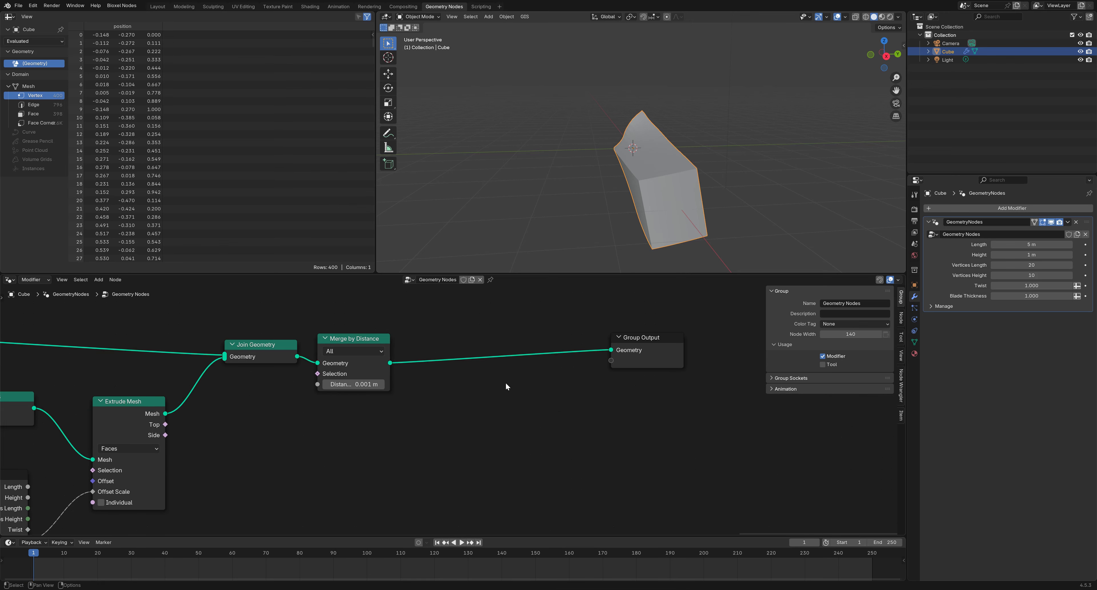
{"action": "key", "text": "shift+a"}
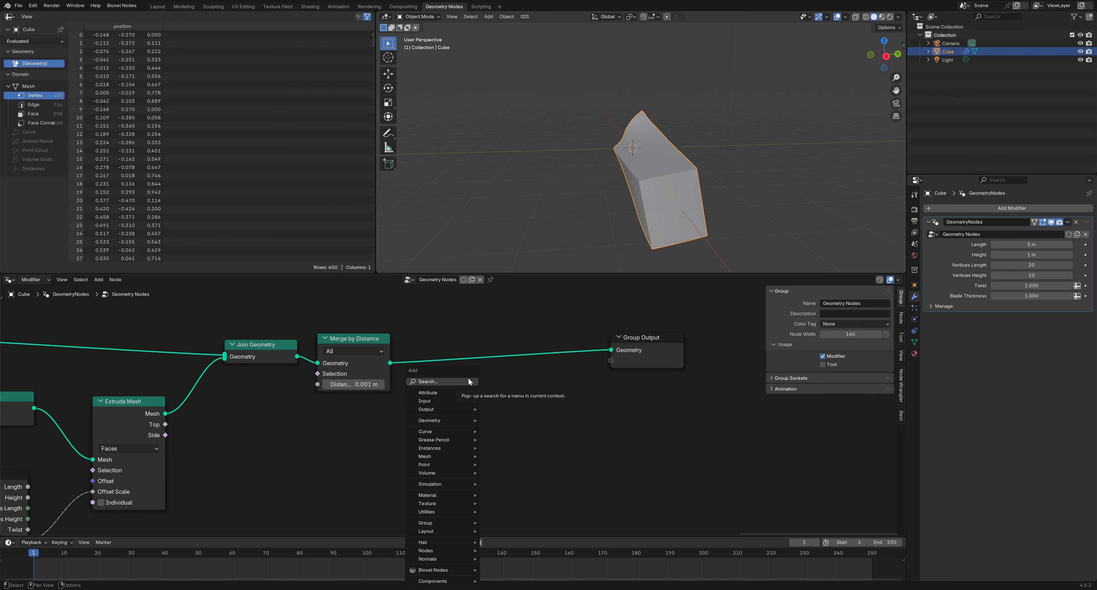
{"action": "left_click", "coordinate": [470, 378]}
{"action": "type", "text": "sub"}
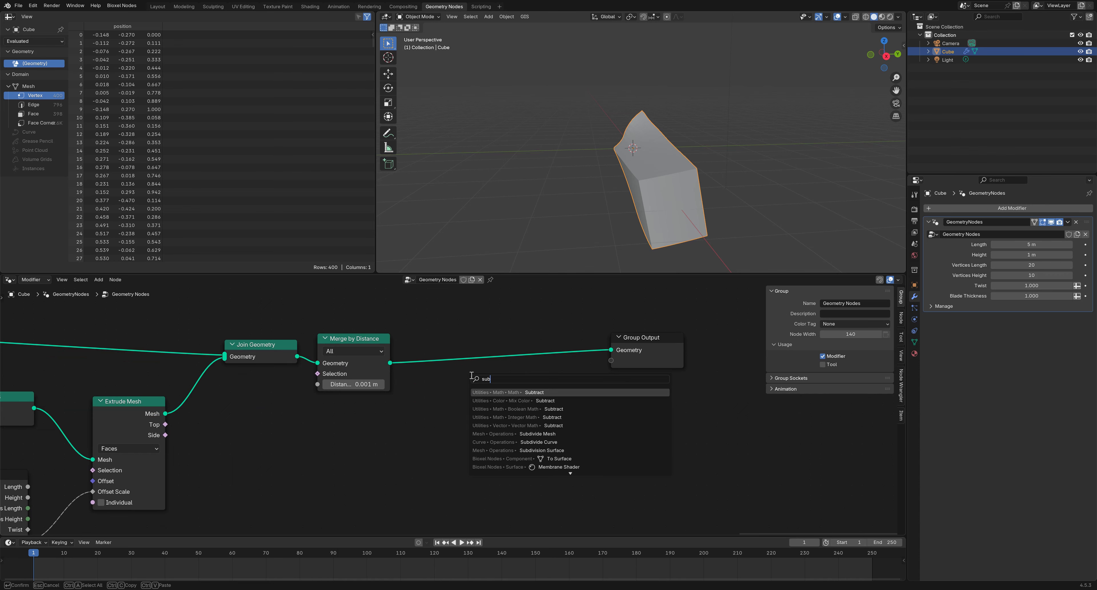
{"action": "type", "text": "d"}
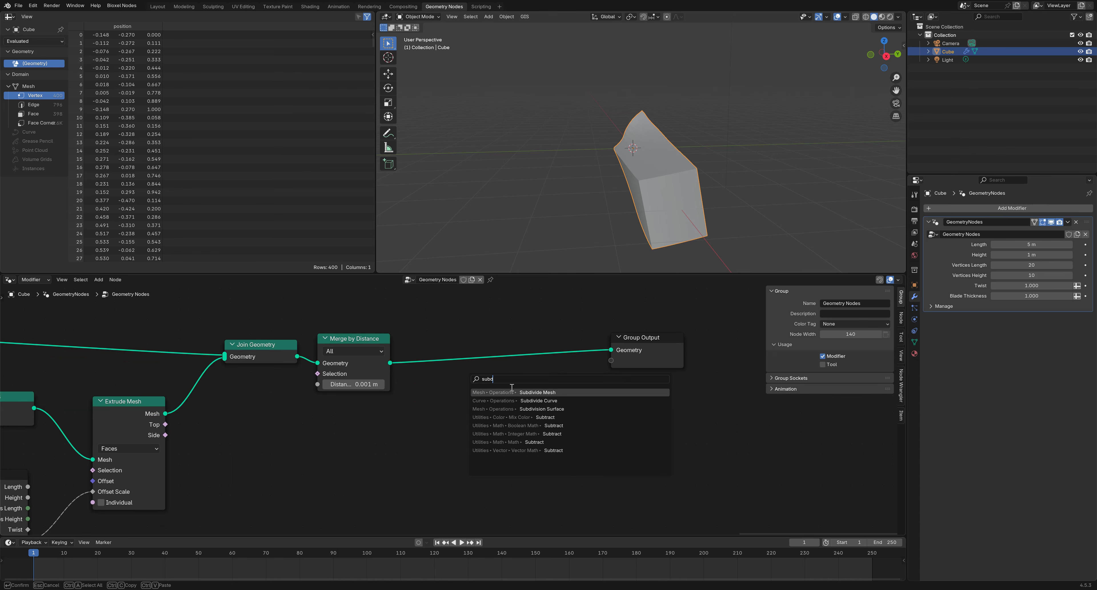
{"action": "left_click", "coordinate": [523, 409]}
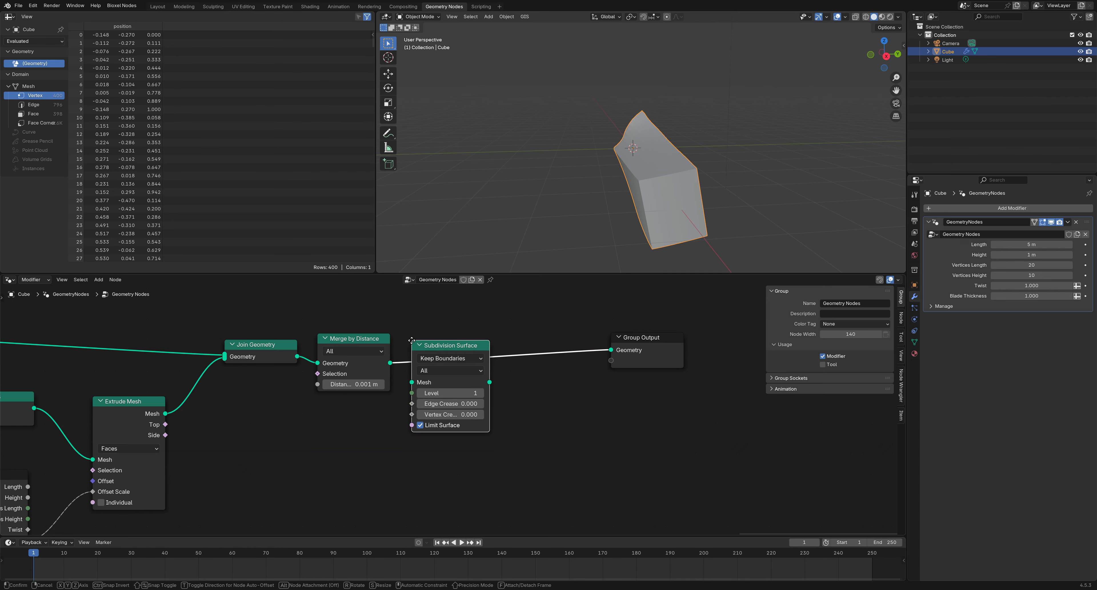
{"action": "left_click", "coordinate": [411, 340]}
Set the Subdivision Surface level to 3
{"action": "middle_click_drag", "start_coordinate": [566, 272], "coordinate": [664, 201]}
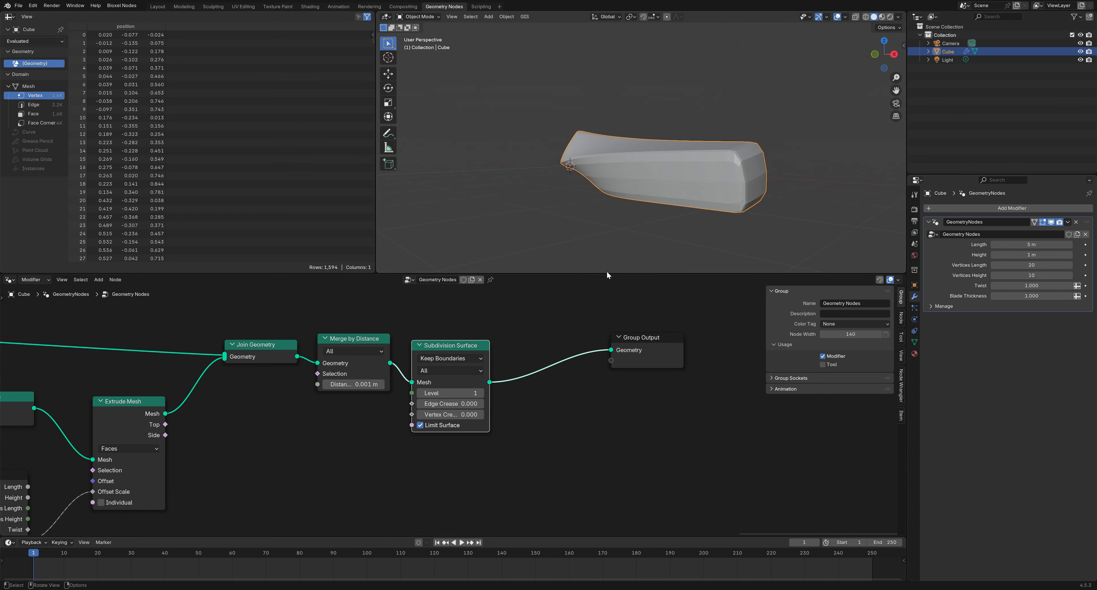
{"action": "left_click", "coordinate": [481, 393]}
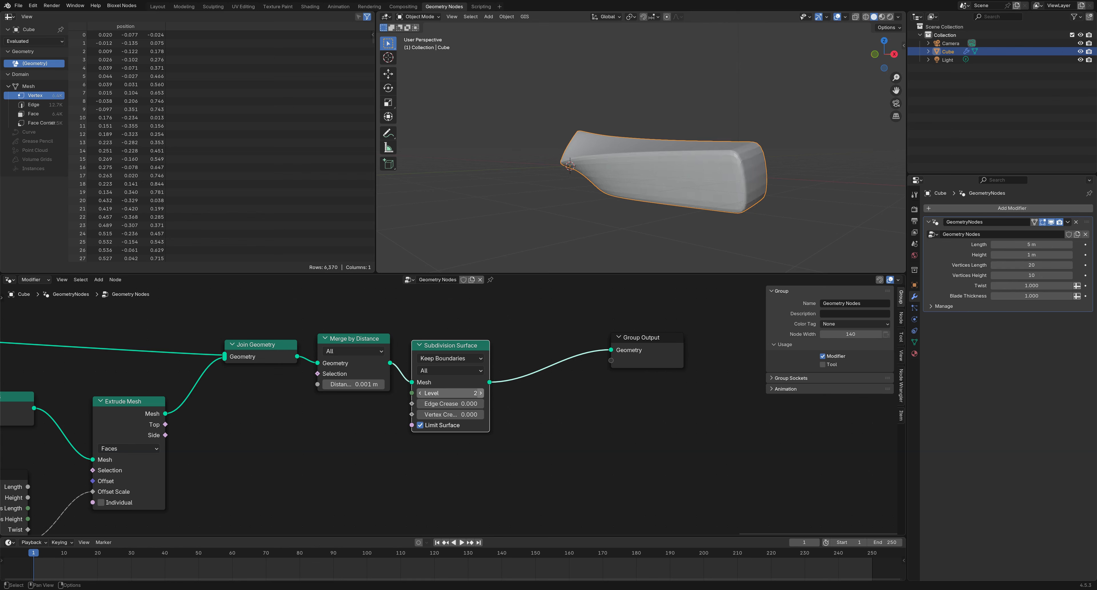
{"action": "left_click", "coordinate": [481, 393]}
{"action": "left_click", "coordinate": [481, 392]}
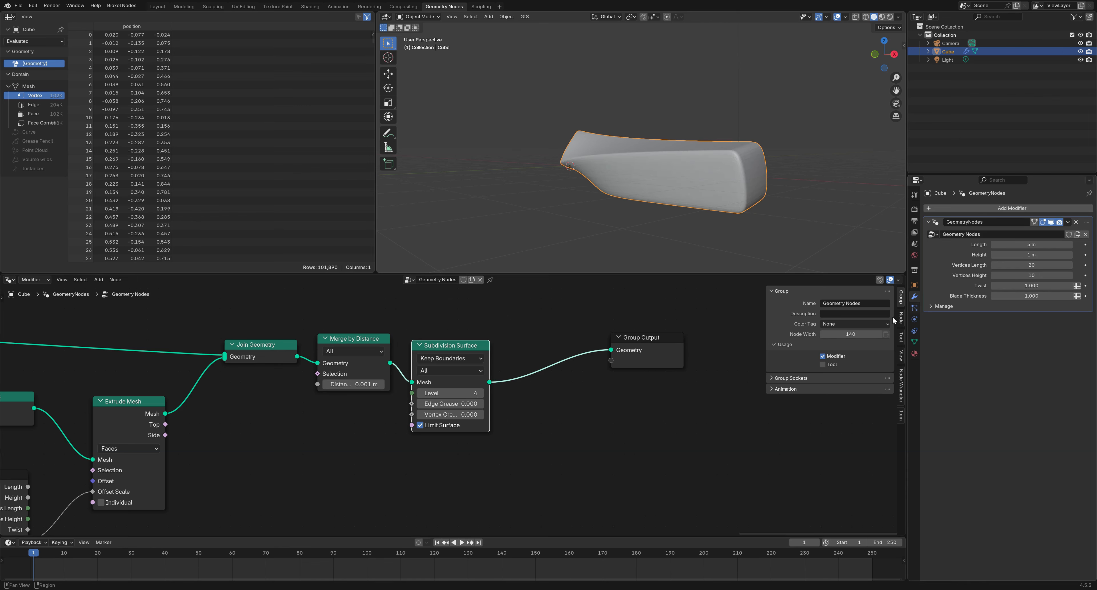
{"action": "left_click", "coordinate": [418, 393]}
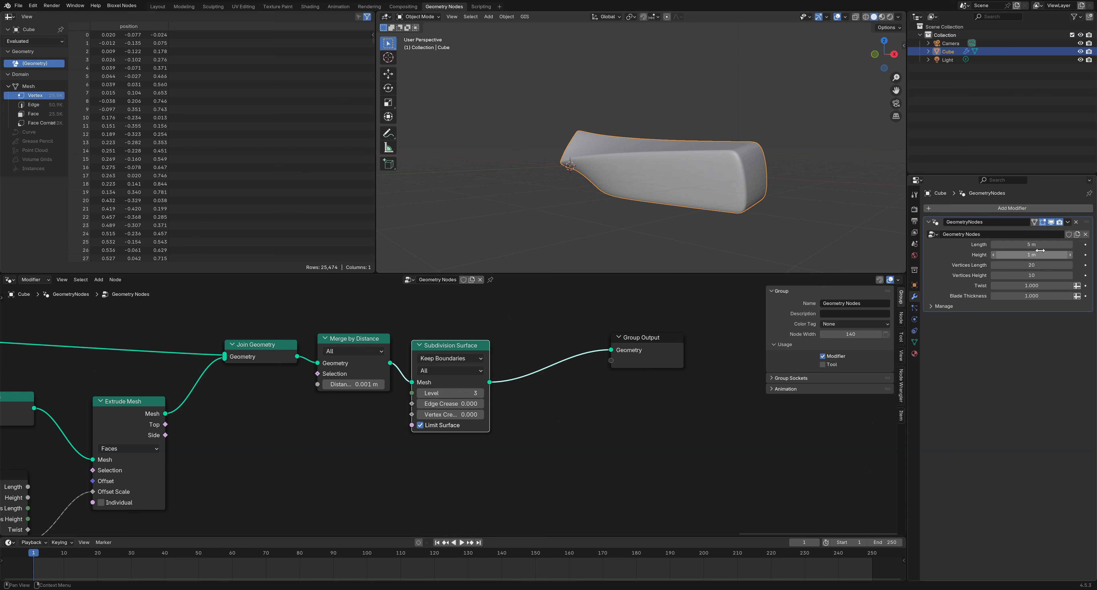
Set Blade Thickness to 0.05
{"action": "left_click", "coordinate": [1034, 295]}
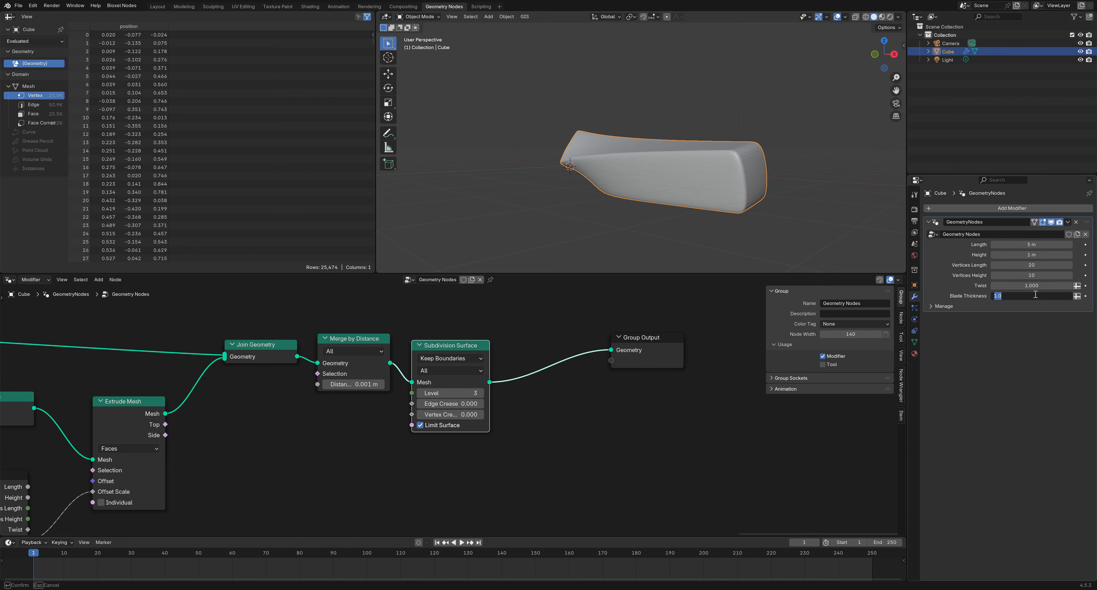
{"action": "key", "text": "BackSpace"}
{"action": "type", "text": ".05"}
{"action": "key", "text": "Return"}
{"action": "middle_click_drag", "start_coordinate": [837, 184], "coordinate": [719, 176]}
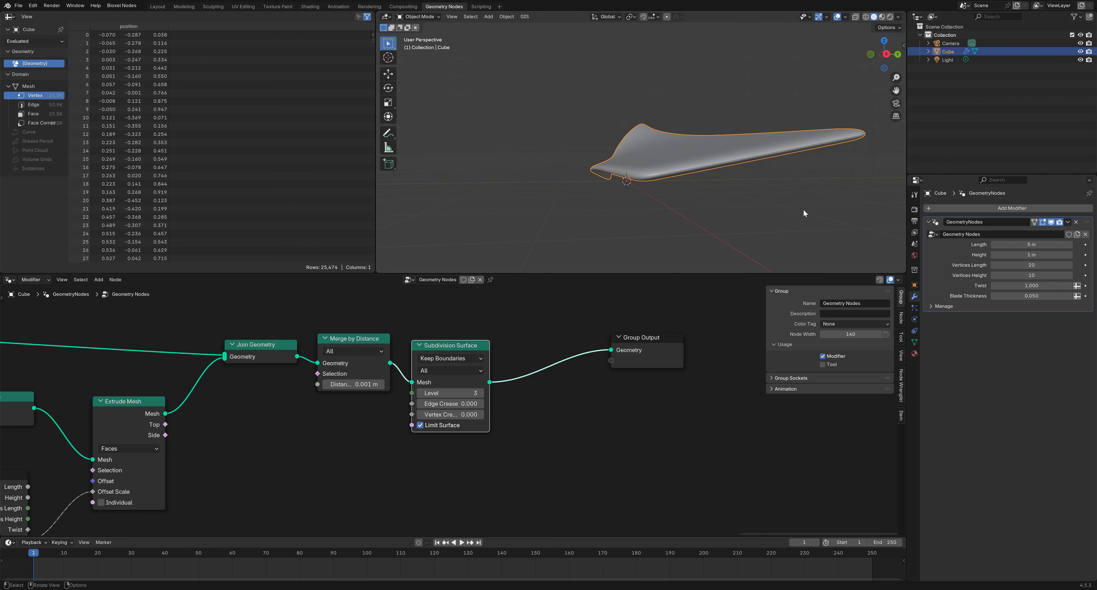
Compare a 0.1 Blade Thickness, then return it to 0.05
{"action": "left_click", "coordinate": [1022, 295]}
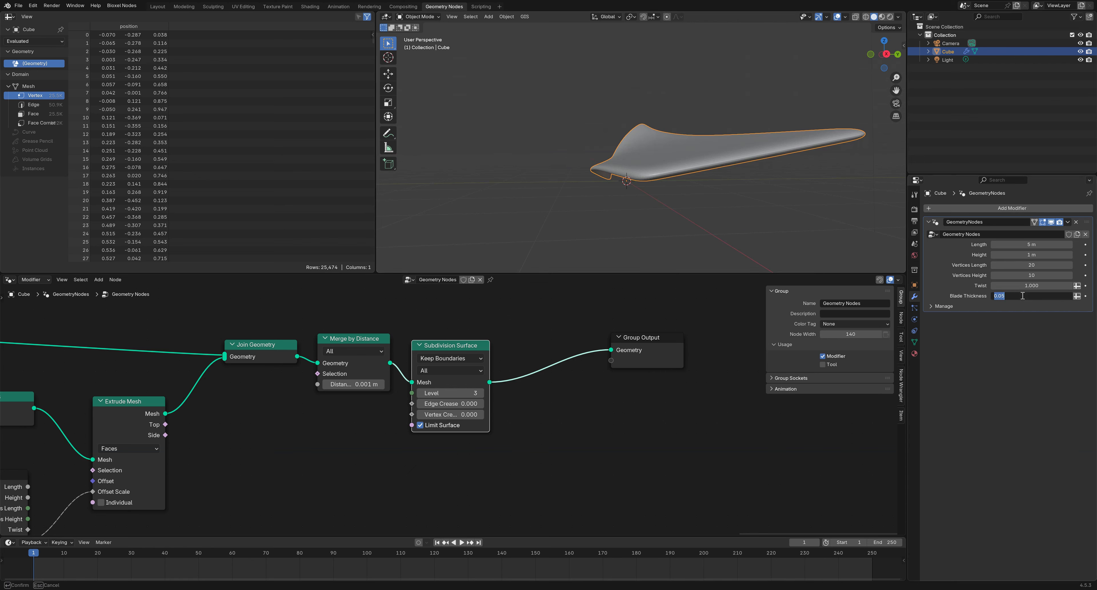
{"action": "type", "text": ".1"}
{"action": "key", "text": "Return"}
{"action": "middle_click_drag", "start_coordinate": [857, 217], "coordinate": [804, 196]}
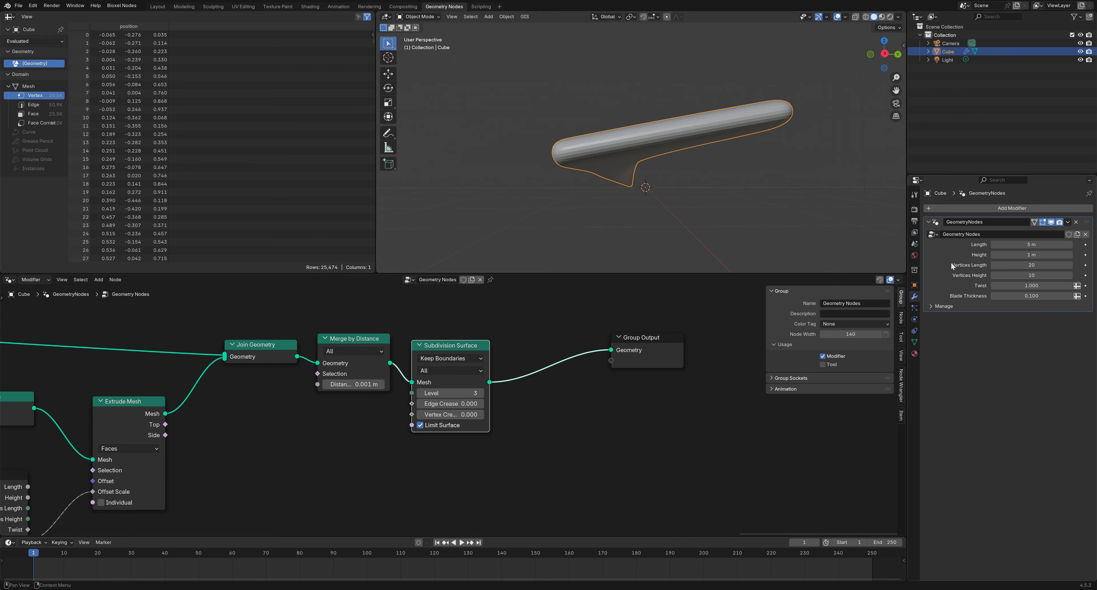
{"action": "left_click", "coordinate": [1026, 295]}
{"action": "type", "text": ".05"}
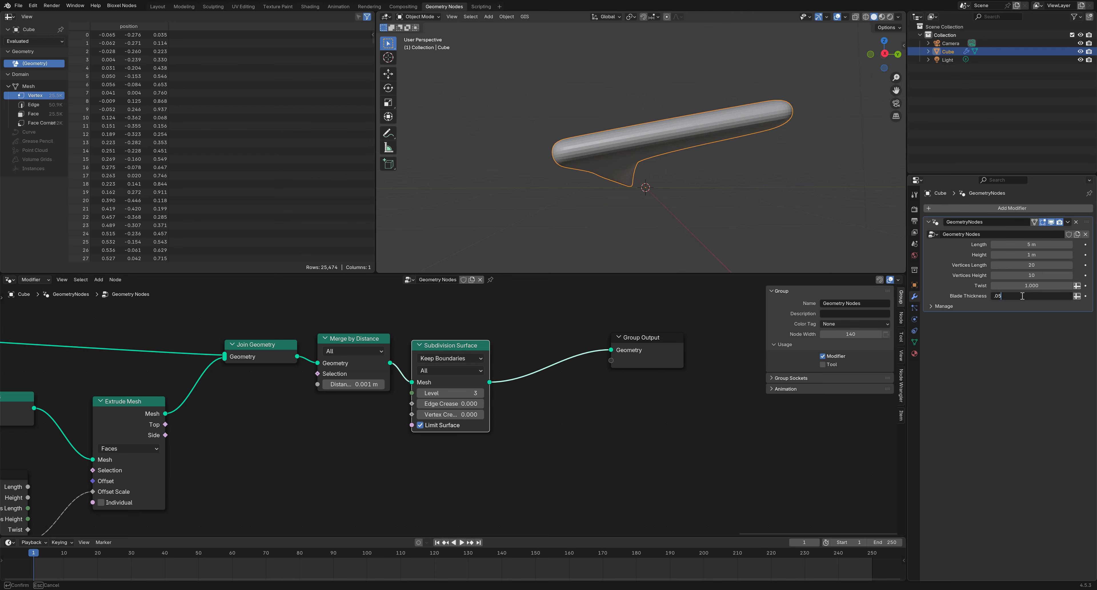
{"action": "key", "text": "Return"}
{"action": "middle_click_drag", "start_coordinate": [760, 127], "coordinate": [742, 183]}
Line up Flip Faces, Extrude Mesh and Group Input beside Join Geometry
{"action": "scroll", "coordinate": [653, 338], "scroll_direction": "down", "scroll_amount": 3}
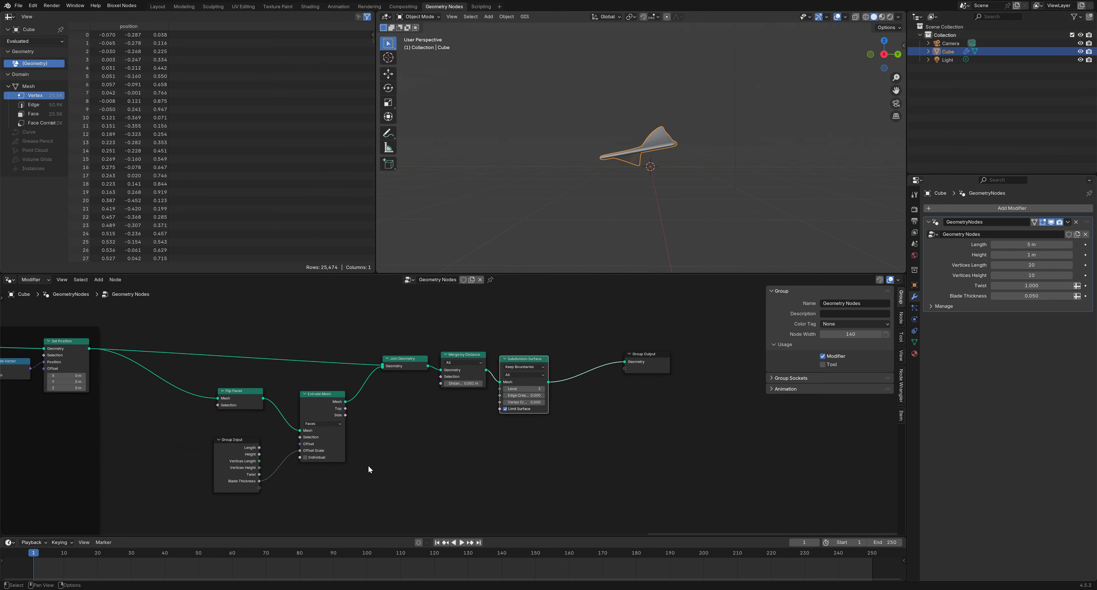
{"action": "left_click_drag", "start_coordinate": [313, 394], "coordinate": [286, 390]}
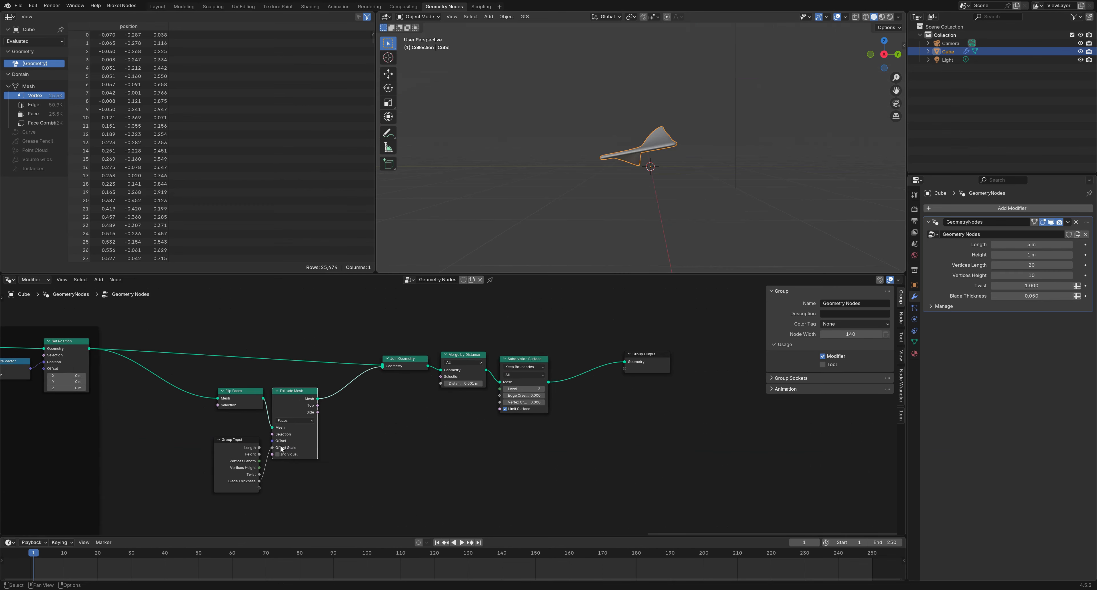
{"action": "left_click_drag", "start_coordinate": [308, 496], "coordinate": [301, 386]}
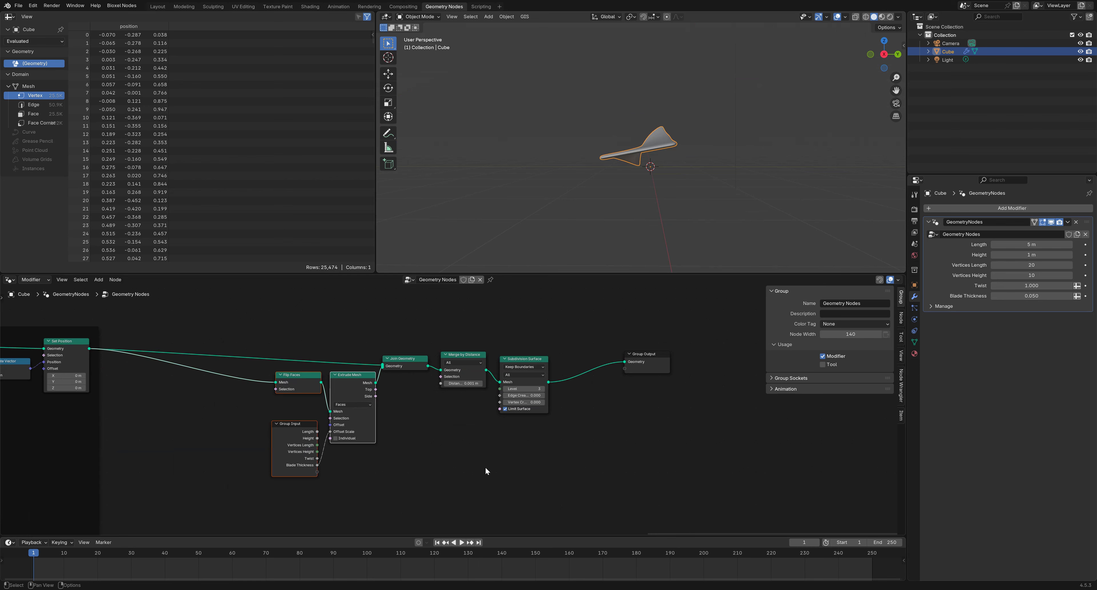
{"action": "left_click_drag", "start_coordinate": [533, 480], "coordinate": [238, 320]}
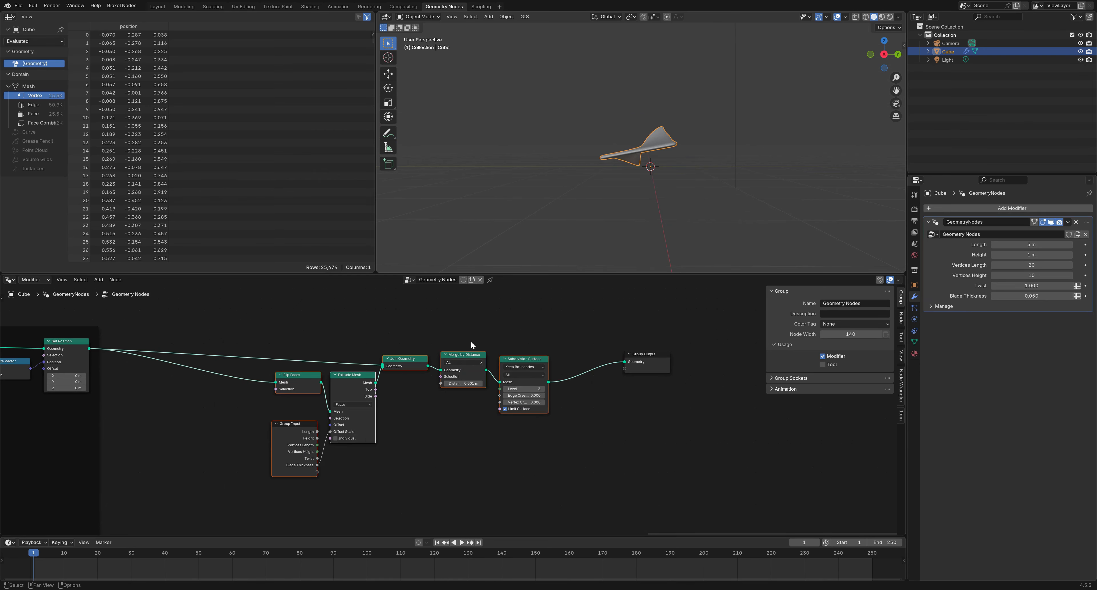
Frame the nodes as 'extrude and subdivide' and drive the subdivision Level from a group input
{"action": "key", "text": "ctrl+j"}
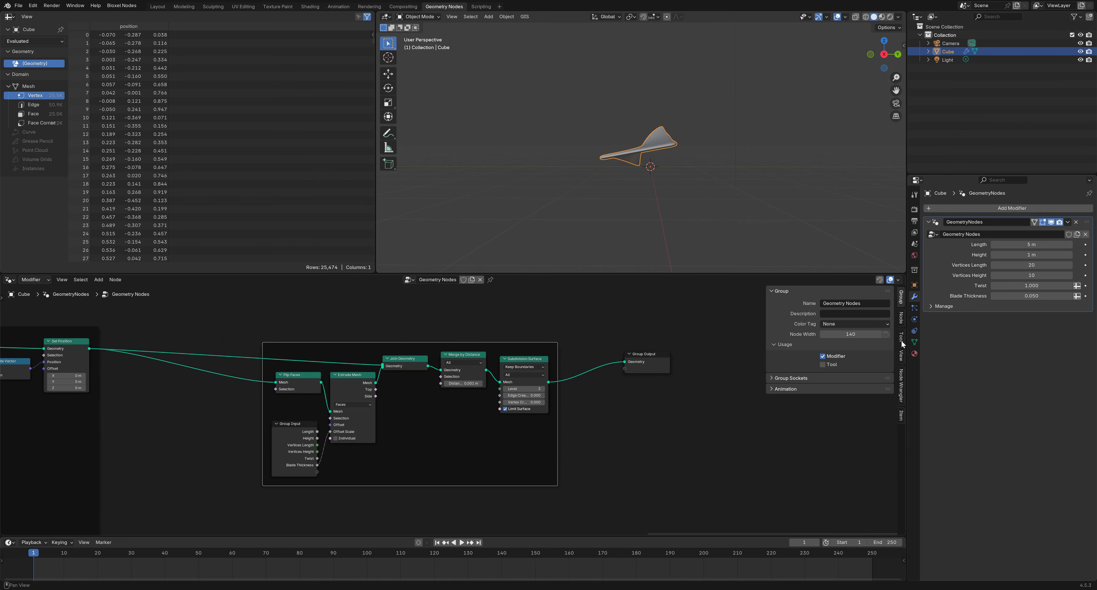
{"action": "left_click", "coordinate": [900, 319]}
{"action": "left_click", "coordinate": [860, 328]}
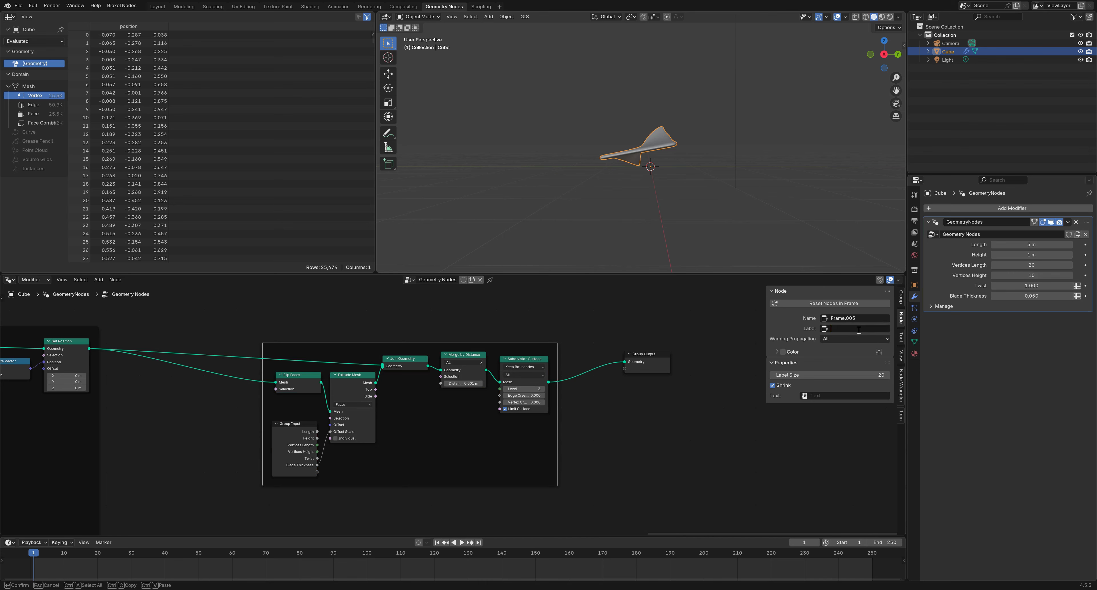
{"action": "type", "text": "extrude and subdivide"}
{"action": "key", "text": "Return"}
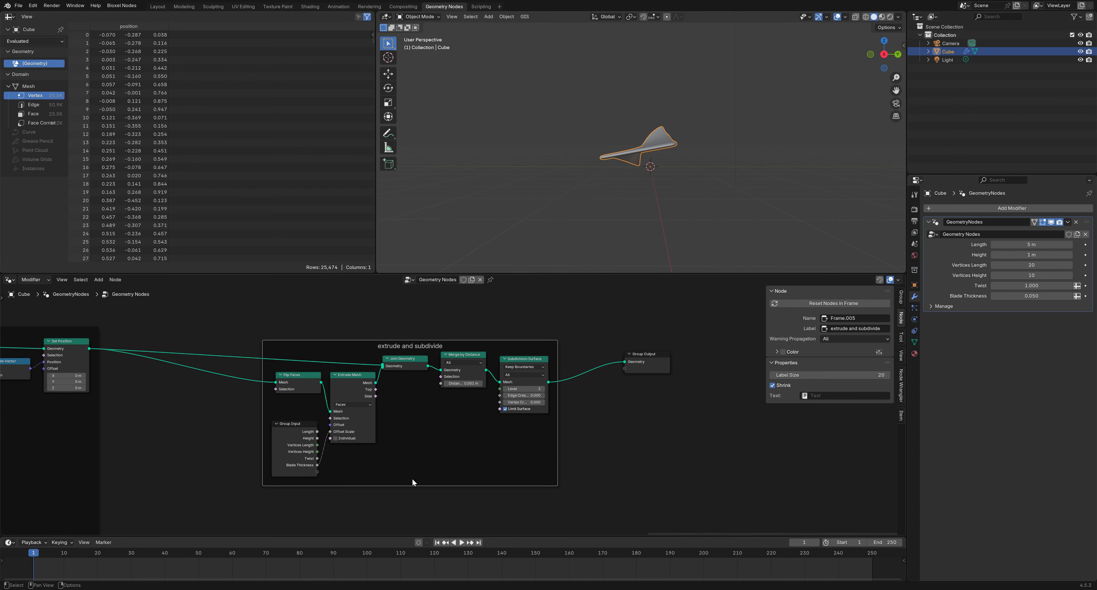
{"action": "scroll", "coordinate": [412, 480], "scroll_direction": "up", "scroll_amount": 2}
{"action": "left_click_drag", "start_coordinate": [516, 381], "coordinate": [274, 493]}
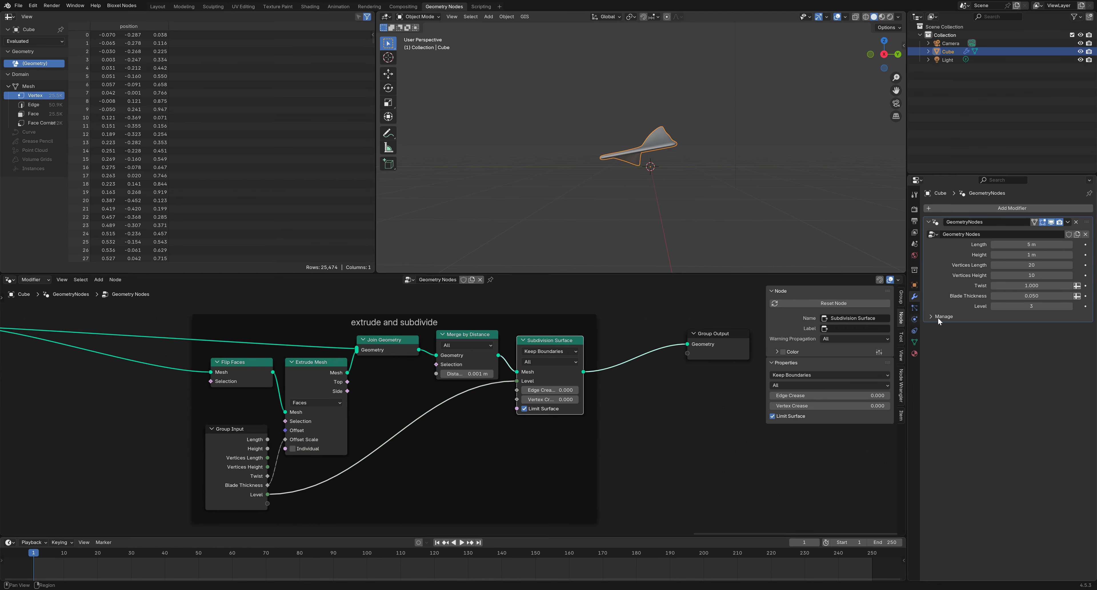
Try the blade's subdivision Level at 1 and 0, then return it to 3
{"action": "middle_click_drag", "start_coordinate": [683, 172], "coordinate": [696, 181]}
{"action": "scroll", "coordinate": [697, 180], "scroll_direction": "up", "scroll_amount": 5}
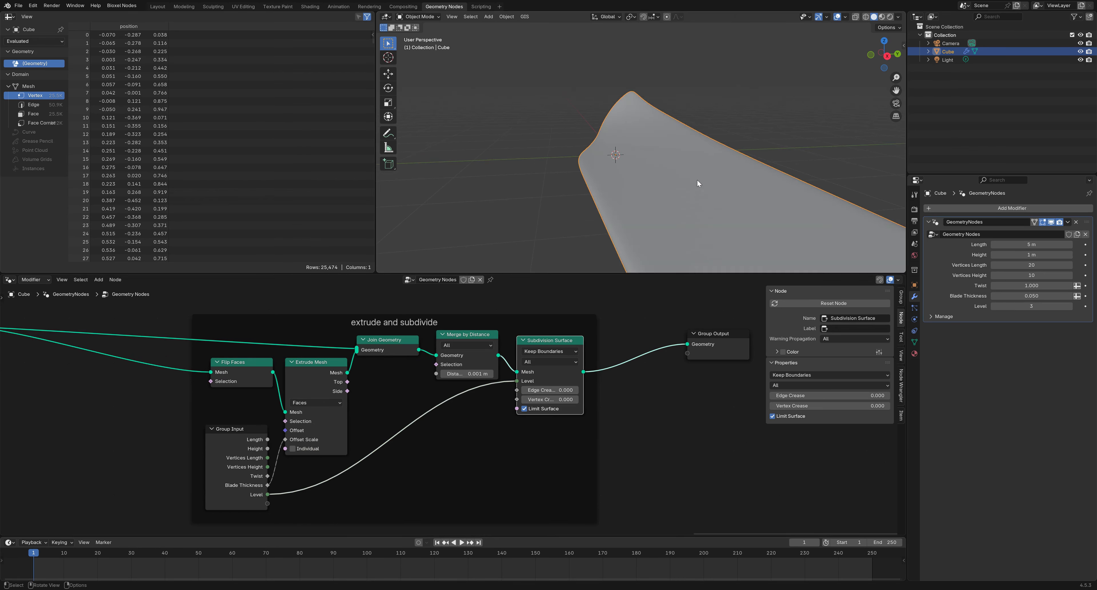
{"action": "scroll", "coordinate": [697, 180], "scroll_direction": "down", "scroll_amount": 2}
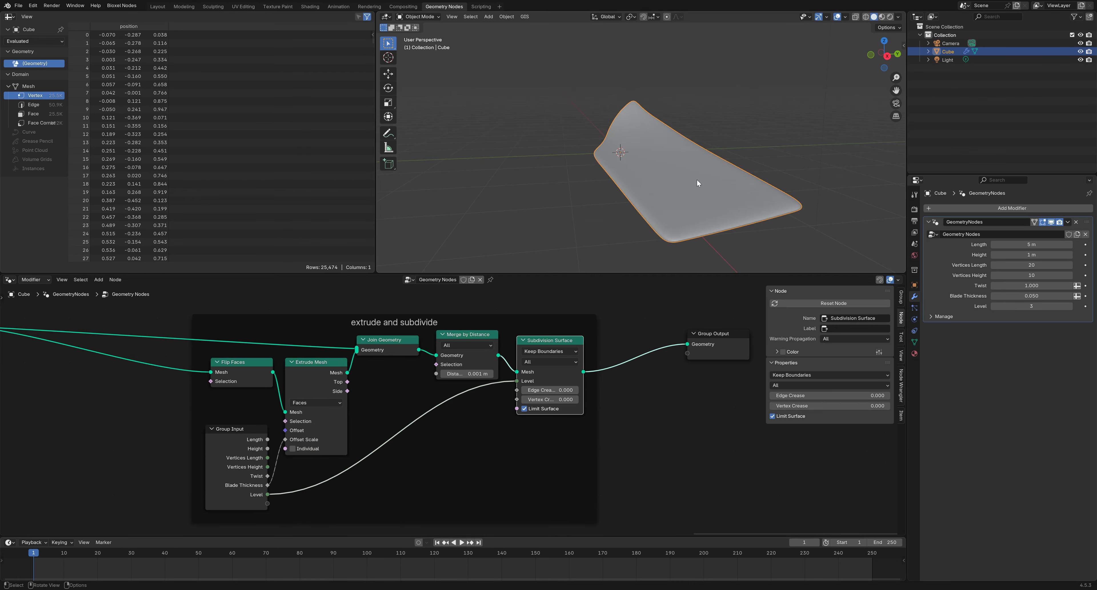
{"action": "left_click", "coordinate": [994, 306]}
{"action": "left_click", "coordinate": [994, 306]}
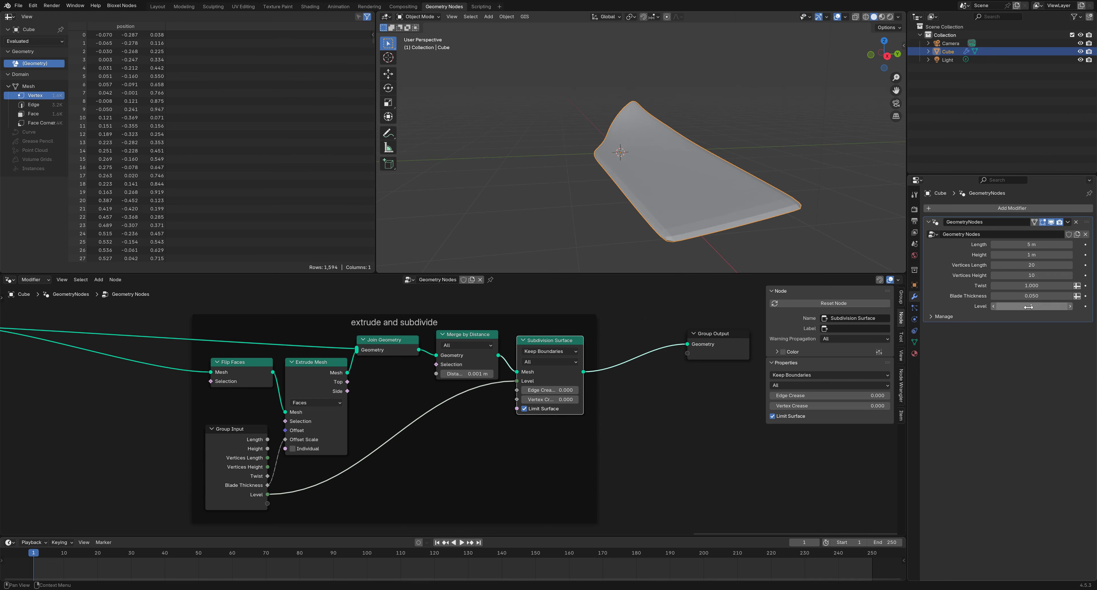
{"action": "left_click", "coordinate": [992, 306]}
{"action": "middle_click_drag", "start_coordinate": [760, 216], "coordinate": [764, 218]}
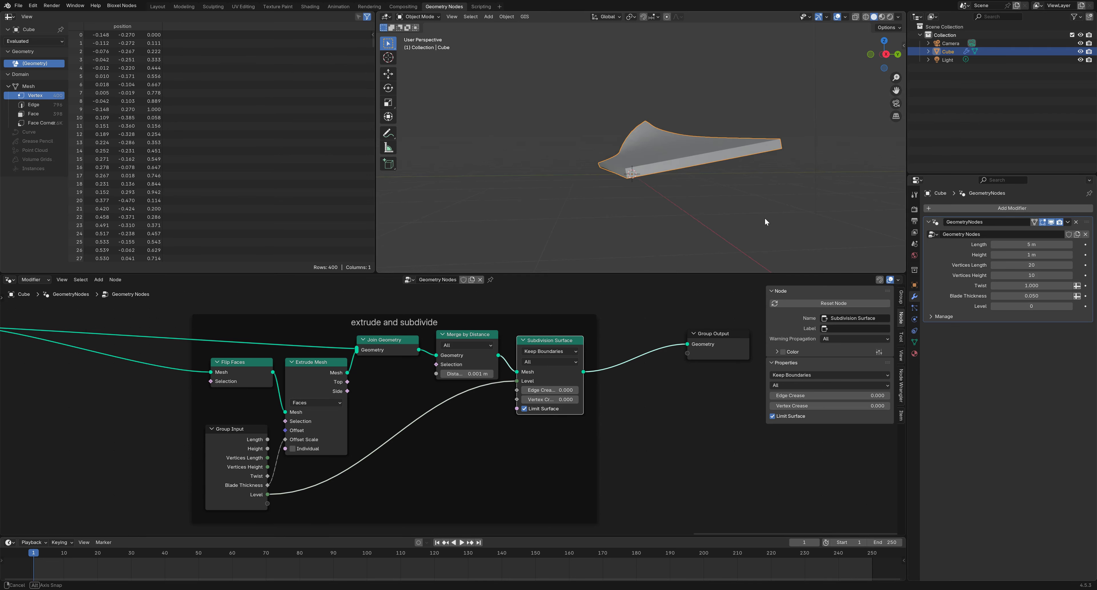
{"action": "left_click", "coordinate": [1070, 306]}
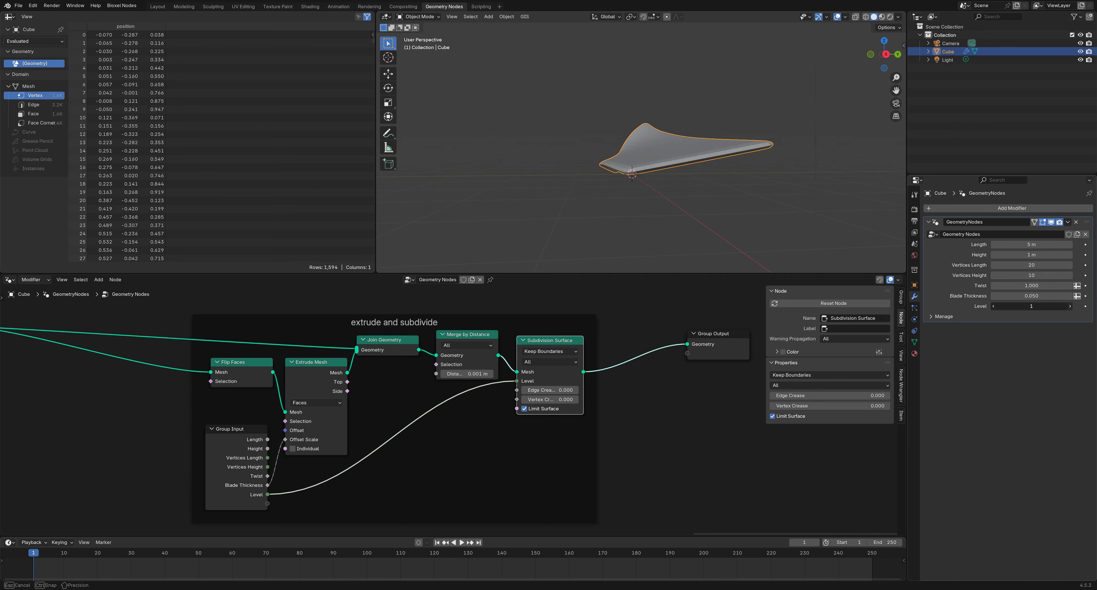
{"action": "left_click", "coordinate": [1070, 306]}
{"action": "left_click", "coordinate": [1070, 306]}
{"action": "middle_click_drag", "start_coordinate": [773, 206], "coordinate": [717, 225]}
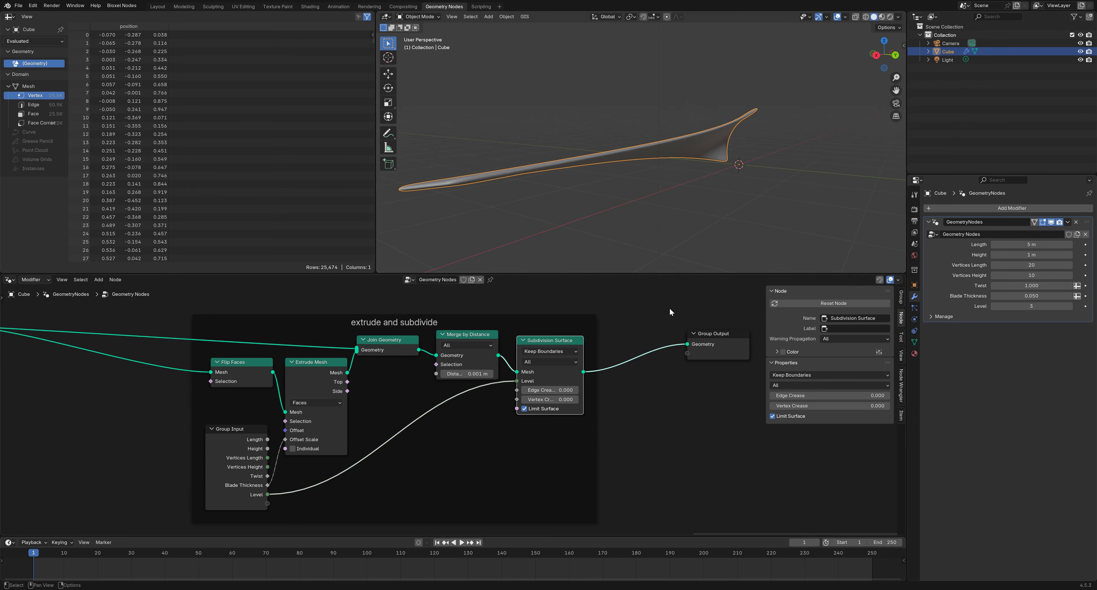
{"action": "scroll", "coordinate": [648, 410], "scroll_direction": "down", "scroll_amount": 2}
Move the extrude and subdivide frame left and the Group Output node right and down
{"action": "left_click_drag", "start_coordinate": [535, 423], "coordinate": [422, 422]}
{"action": "left_click", "coordinate": [529, 438]}
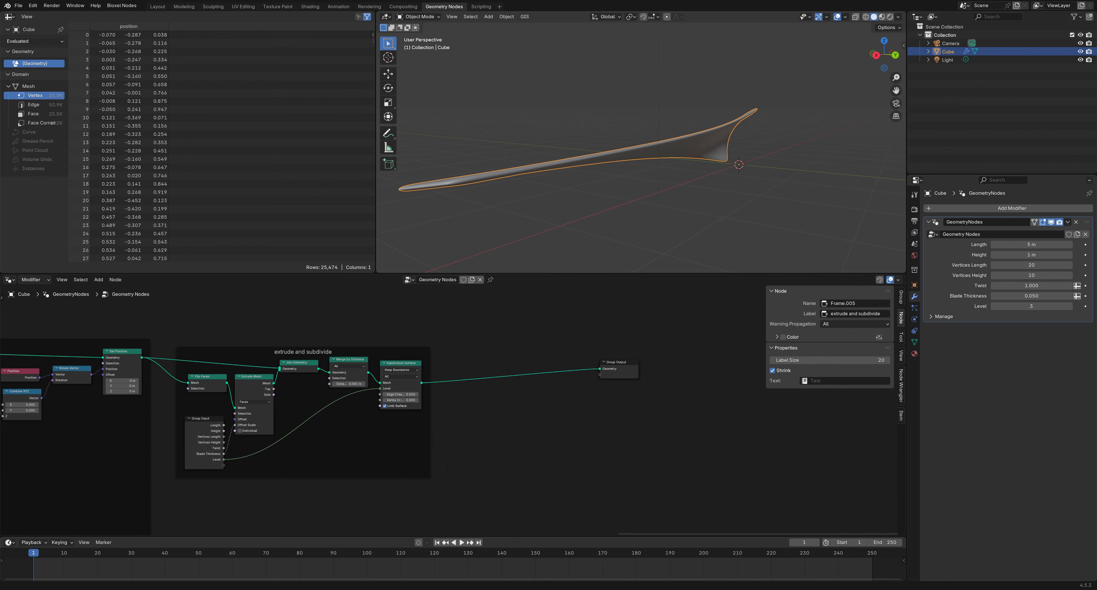
{"action": "scroll", "coordinate": [572, 413], "scroll_direction": "up", "scroll_amount": 3}
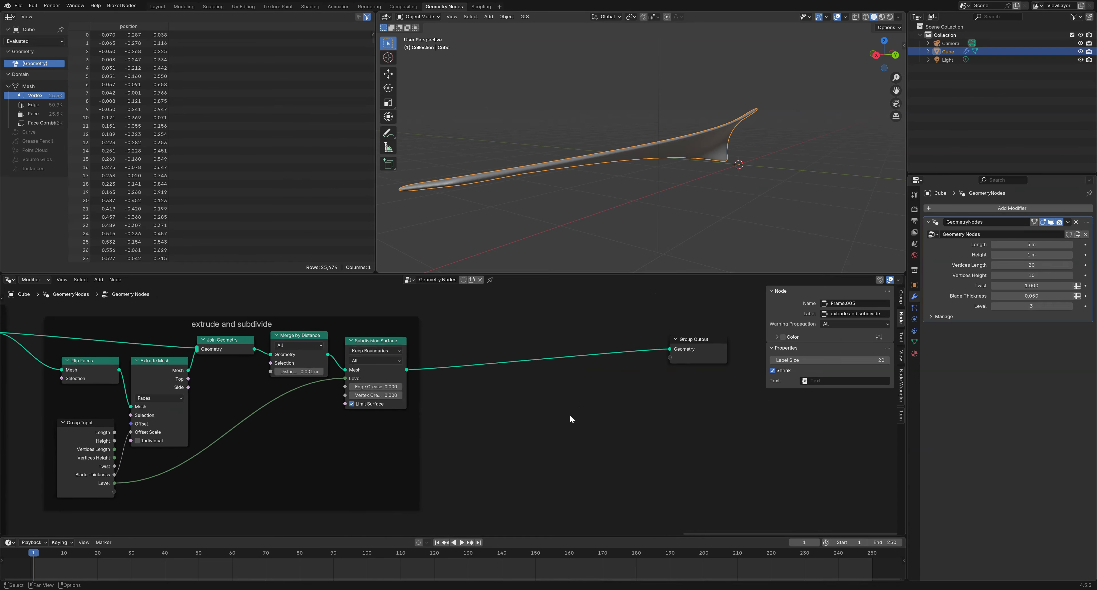
{"action": "left_click_drag", "start_coordinate": [668, 375], "coordinate": [741, 384]}
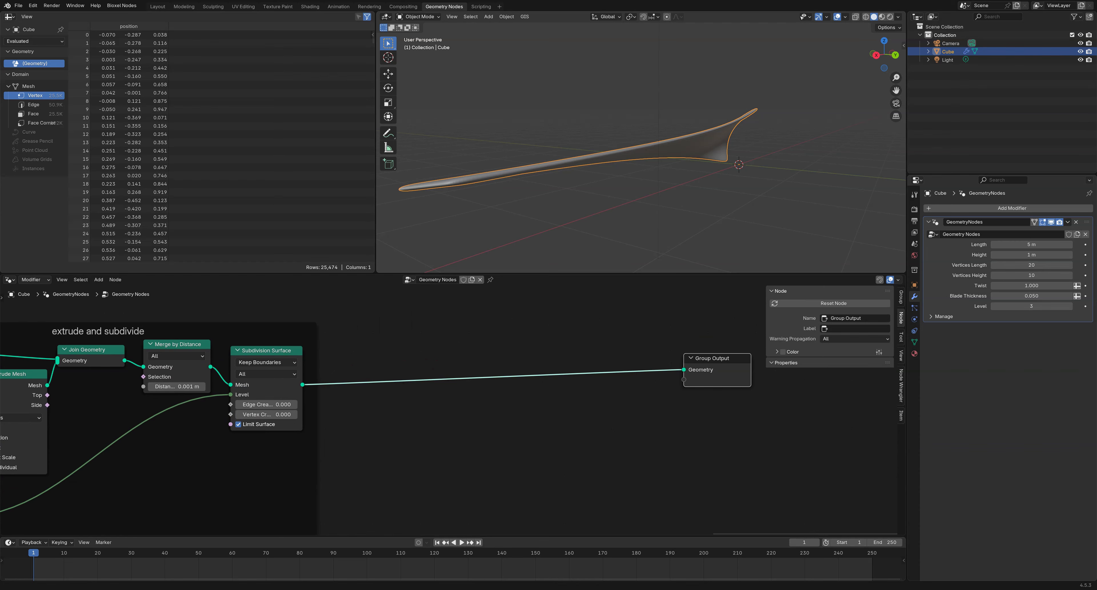
{"action": "left_click", "coordinate": [590, 437]}
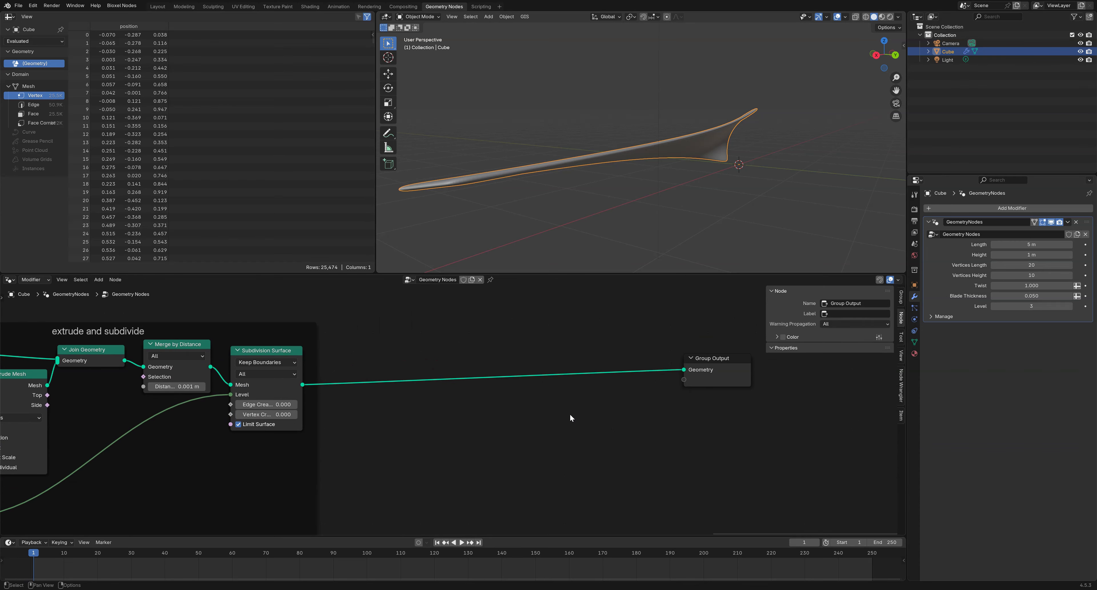
{"action": "scroll", "coordinate": [569, 412], "scroll_direction": "down", "scroll_amount": 1}
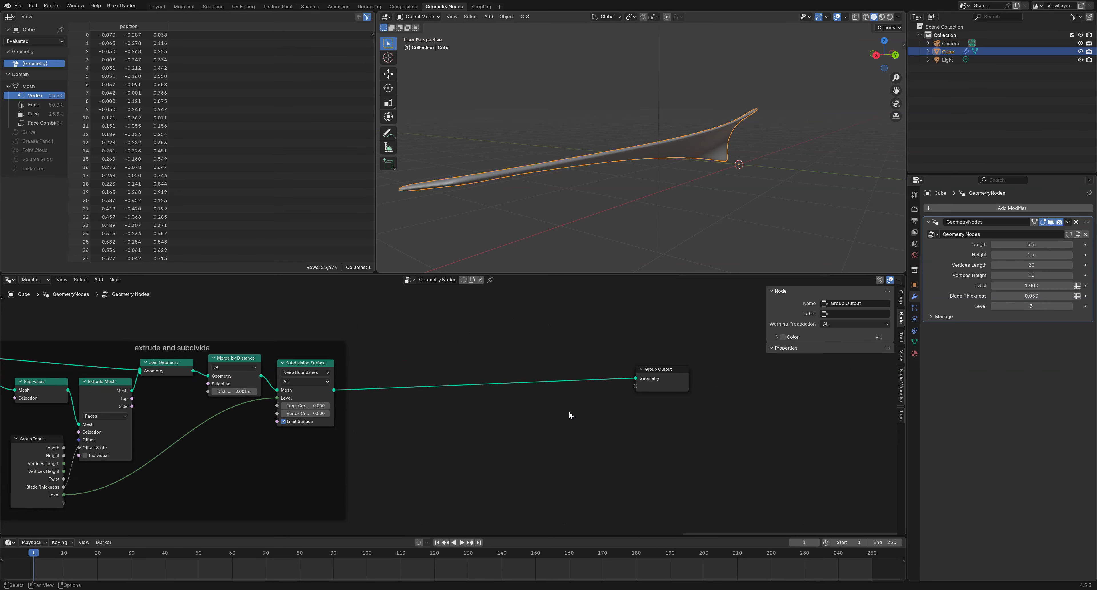
Add a Points node from the Point category
{"action": "right_click", "coordinate": [560, 434]}
{"action": "mouse_move", "coordinate": [559, 437]}
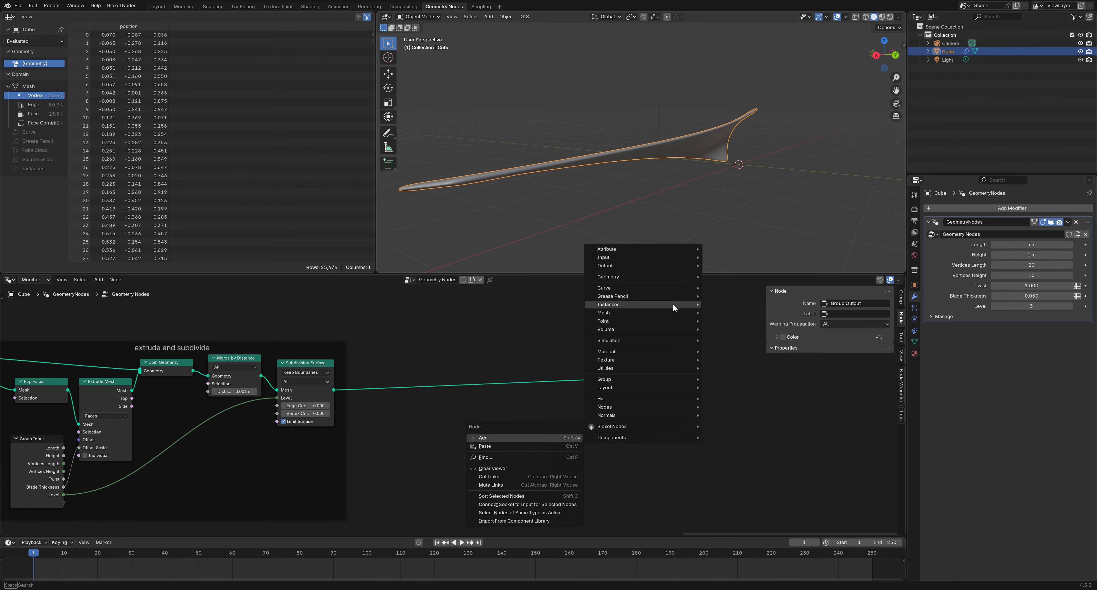
{"action": "mouse_move", "coordinate": [676, 276]}
{"action": "mouse_move", "coordinate": [747, 303]}
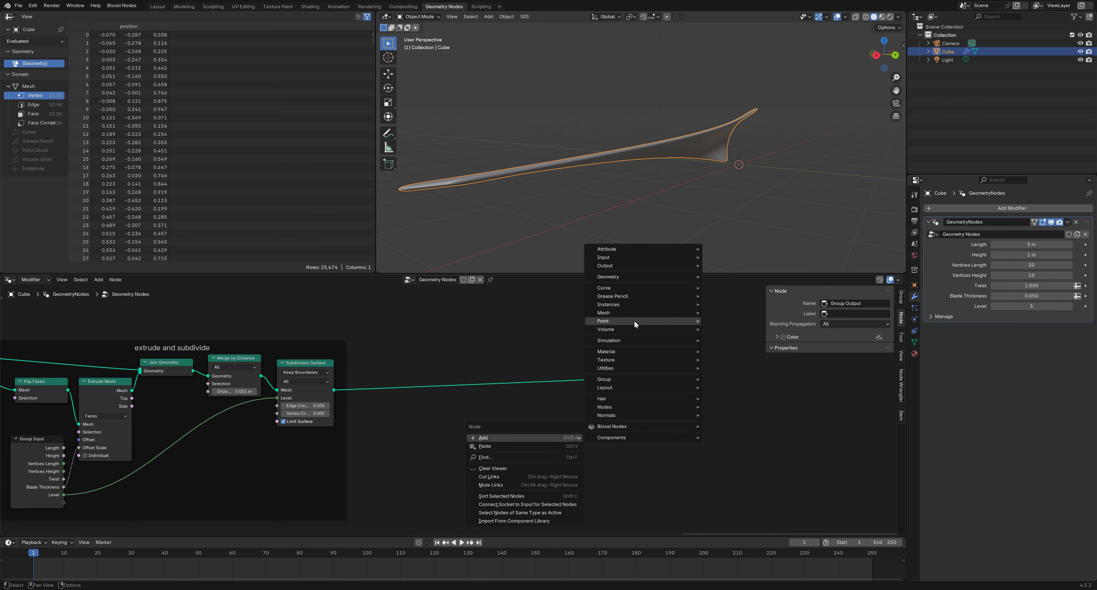
{"action": "mouse_move", "coordinate": [677, 323]}
{"action": "left_click", "coordinate": [745, 340]}
{"action": "left_click", "coordinate": [511, 408]}
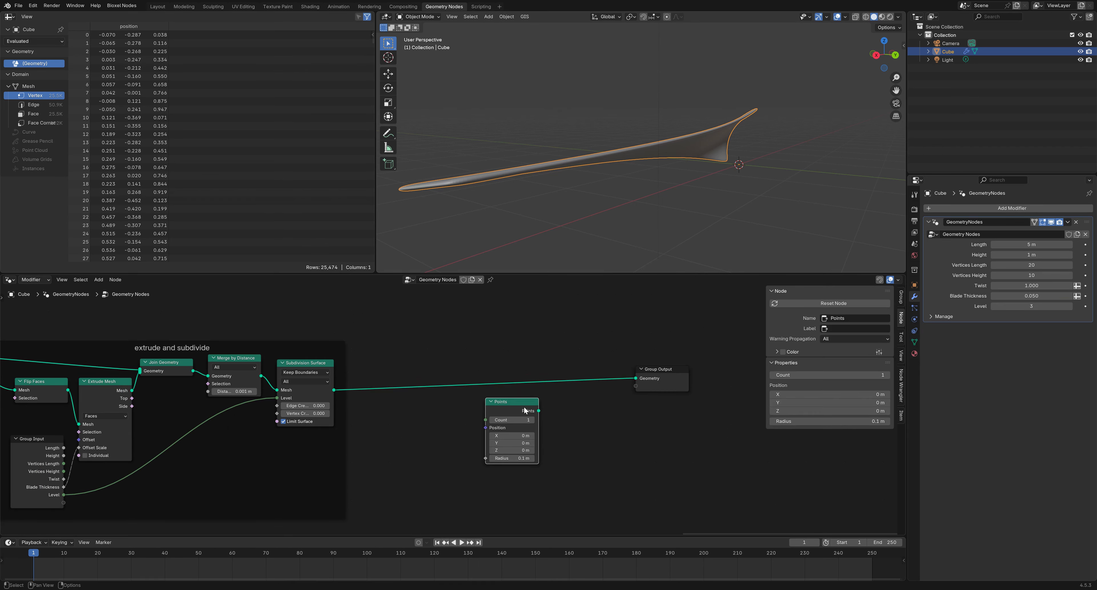
{"action": "middle_click_drag", "start_coordinate": [604, 436], "coordinate": [602, 424]}
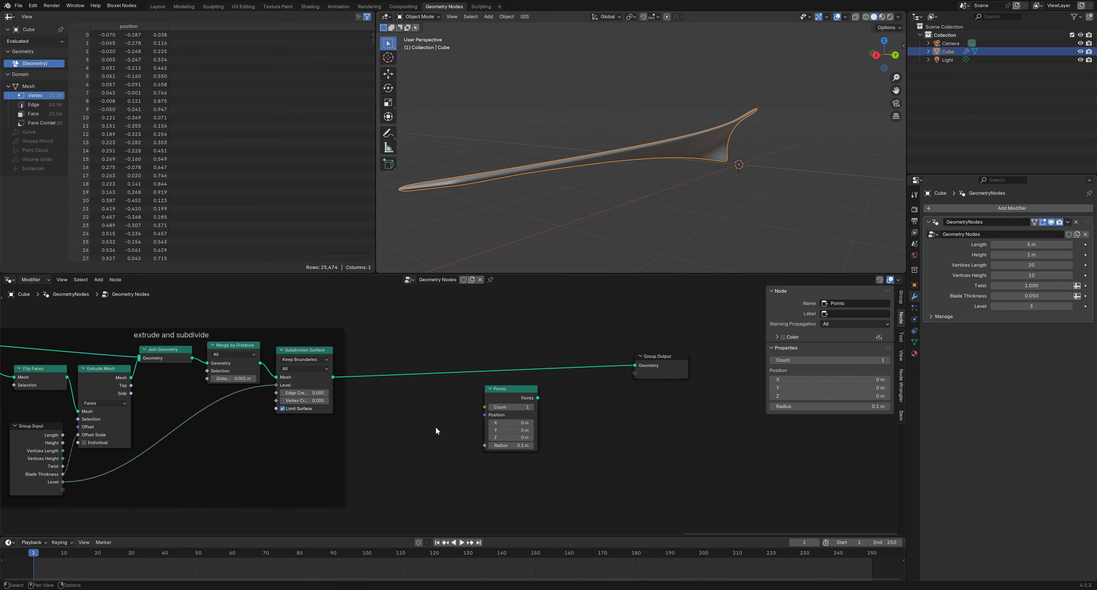
Add a Group Input node and drive the Points Count from a new Count input
{"action": "key", "text": "shift+a"}
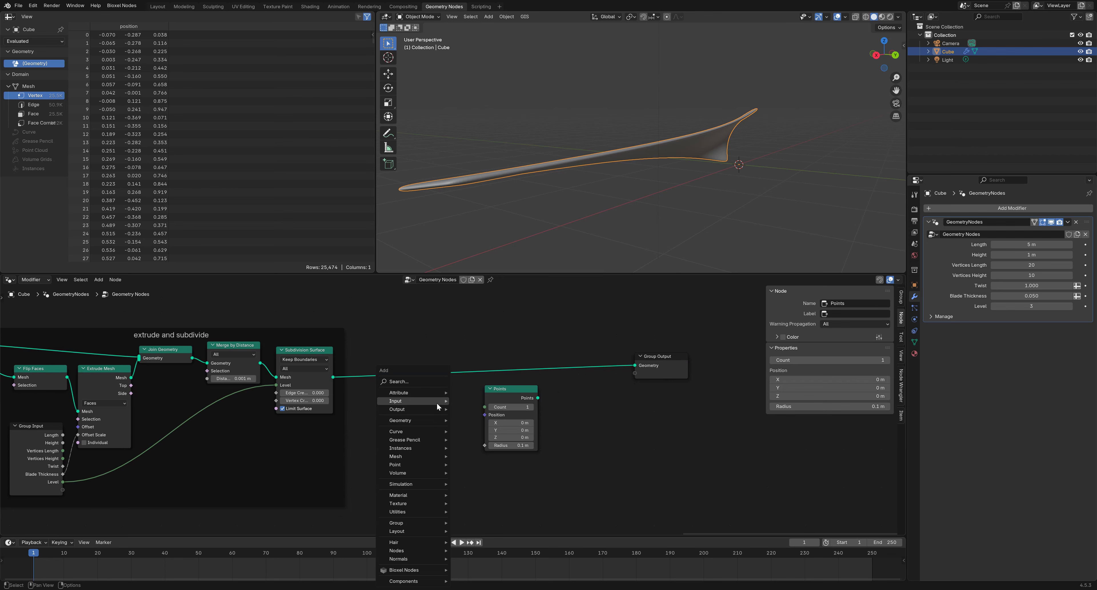
{"action": "mouse_move", "coordinate": [436, 403]}
{"action": "mouse_move", "coordinate": [484, 417]}
{"action": "left_click", "coordinate": [555, 417]}
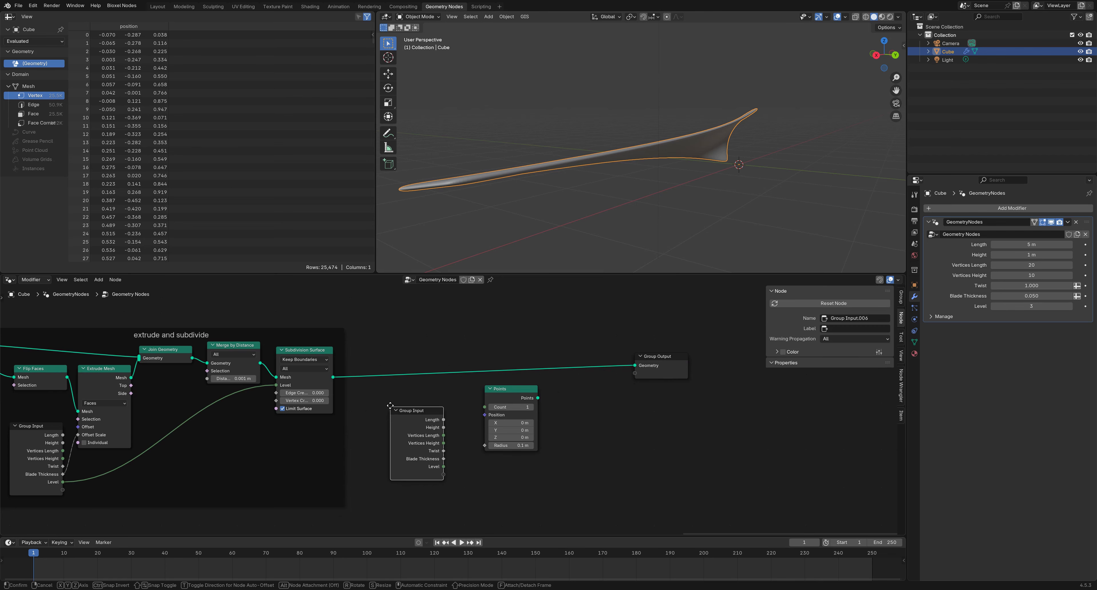
{"action": "left_click", "coordinate": [479, 419]}
{"action": "left_click_drag", "start_coordinate": [485, 407], "coordinate": [444, 474]}
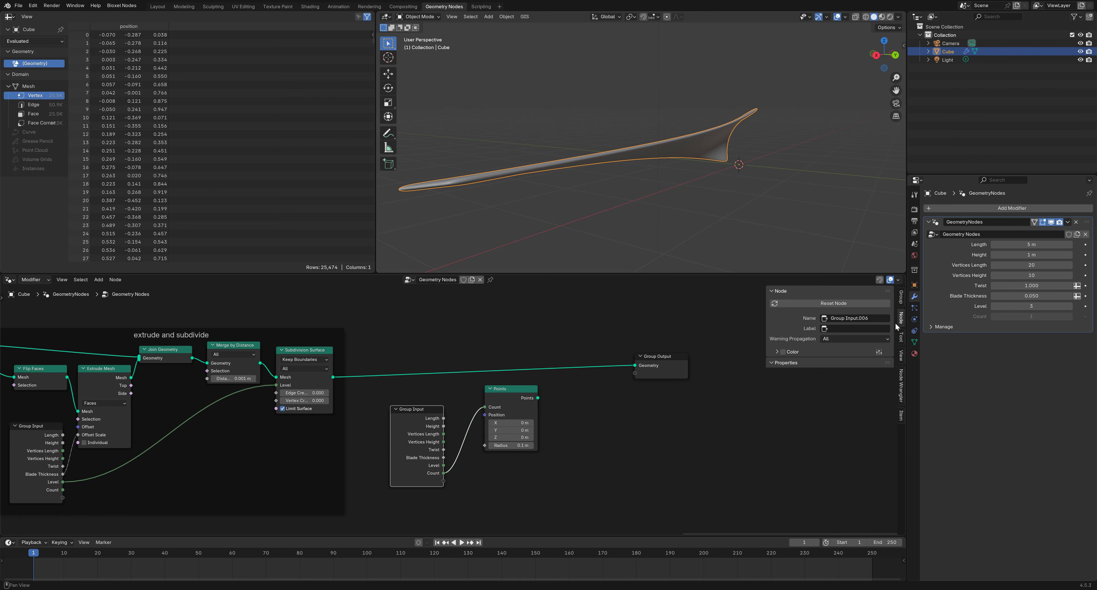
In the Group tab's Group Sockets, rename the Count socket to 'Blade Count'
{"action": "left_click", "coordinate": [901, 299]}
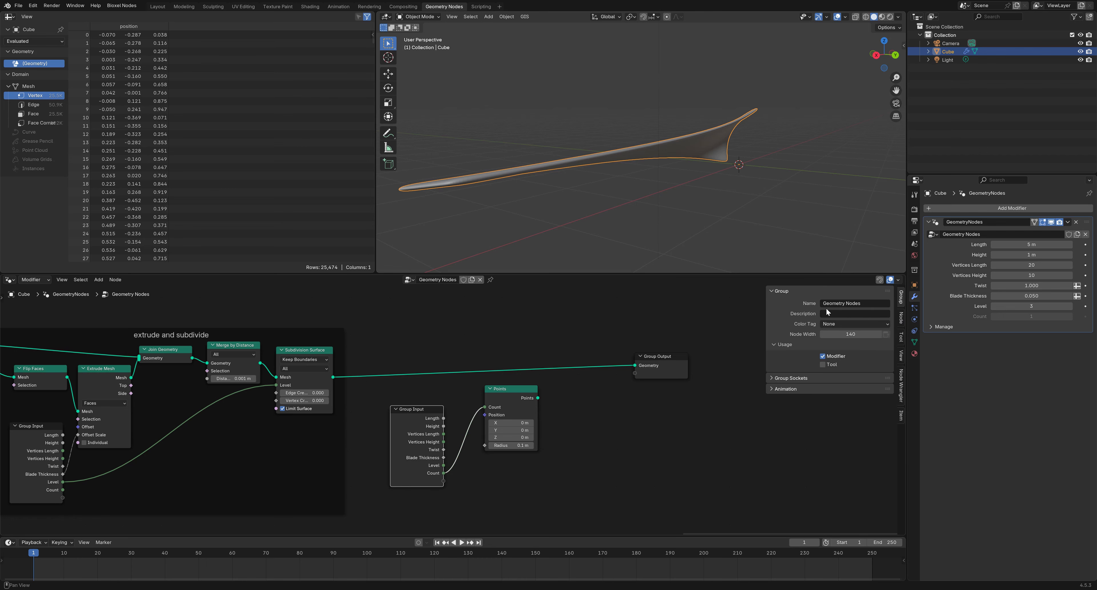
{"action": "left_click", "coordinate": [728, 339]}
{"action": "left_click", "coordinate": [777, 378]}
{"action": "scroll", "coordinate": [797, 409], "scroll_direction": "down", "scroll_amount": 2}
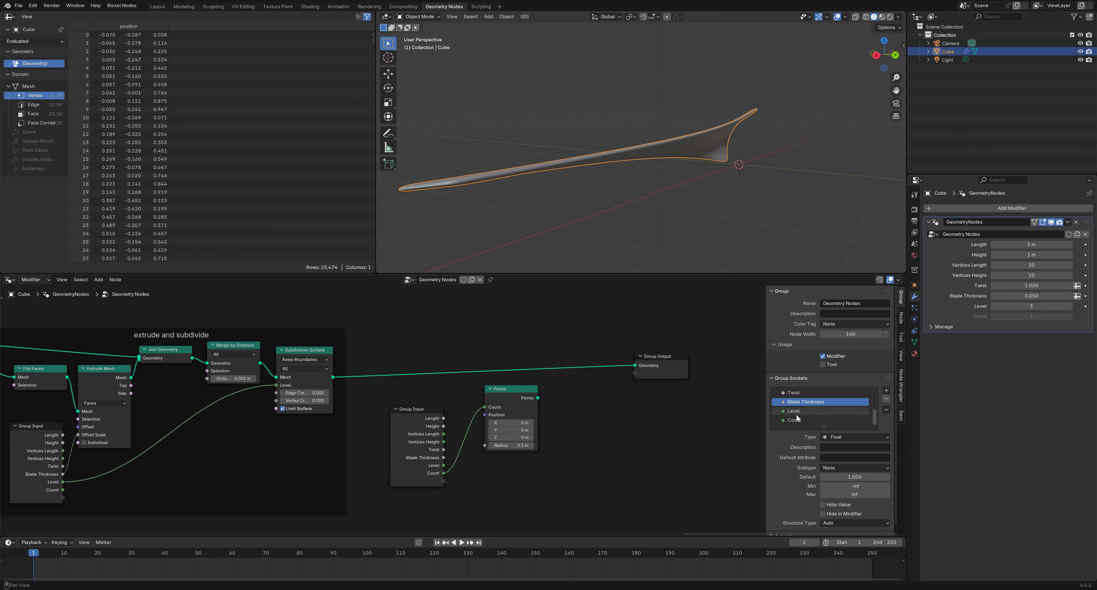
{"action": "left_click", "coordinate": [793, 420]}
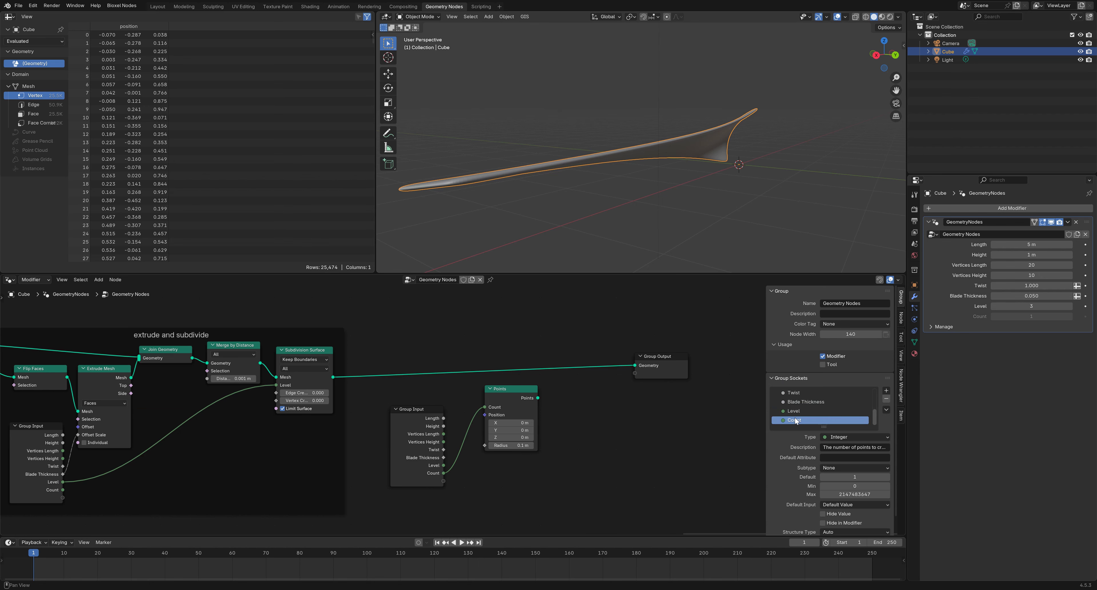
{"action": "double_click", "coordinate": [793, 421]}
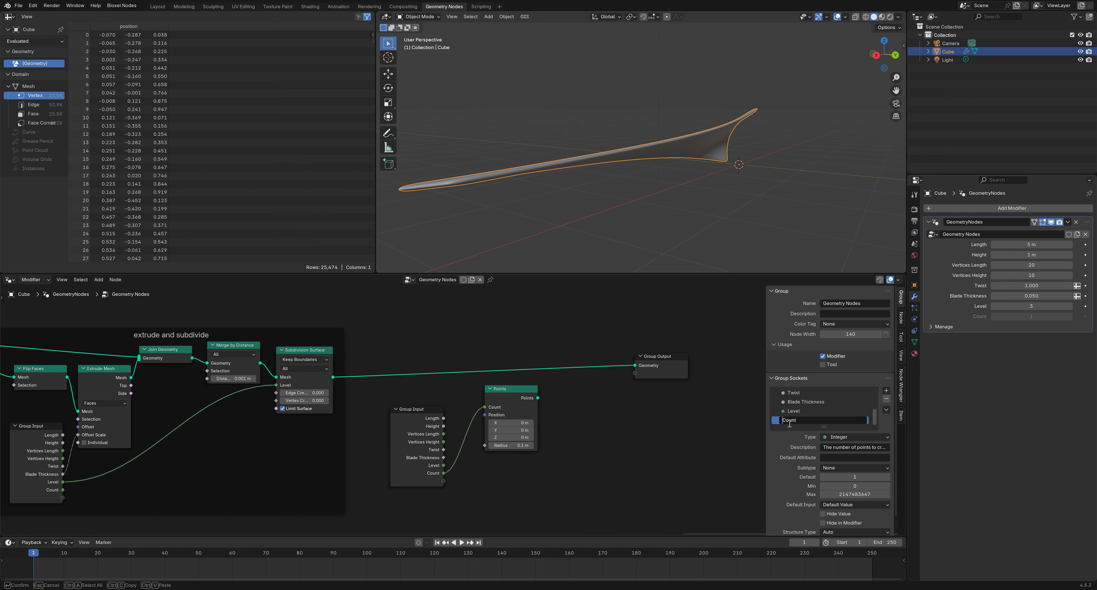
{"action": "type", "text": "Blade"}
{"action": "key", "text": "Return"}
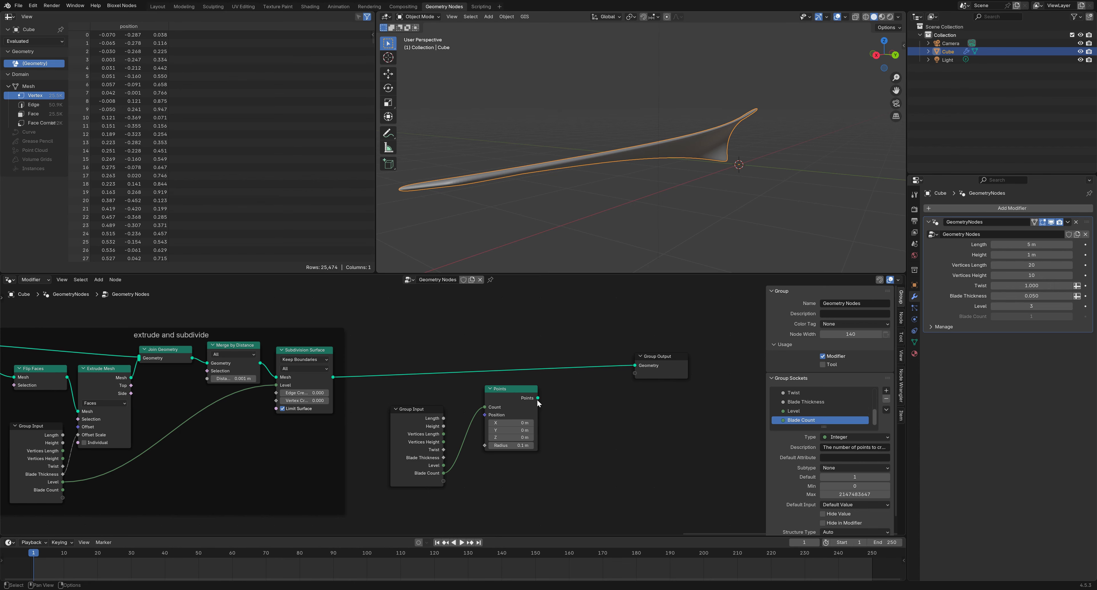
Add Instance on Points fed by the Points, instancing the subdivided blade mesh into Group Output
{"action": "left_click_drag", "start_coordinate": [542, 398], "coordinate": [578, 414]}
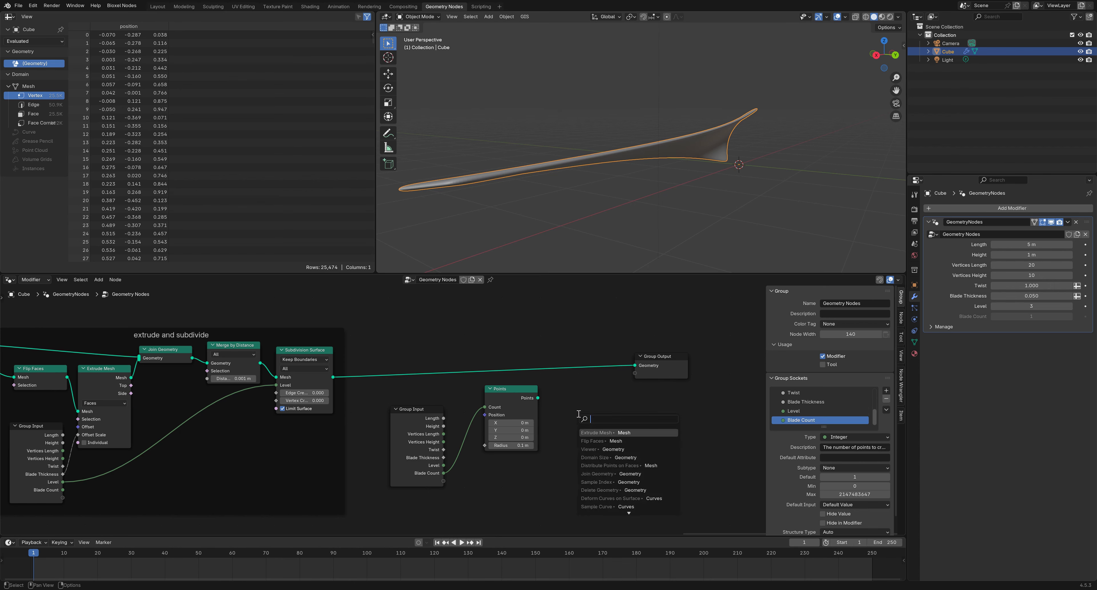
{"action": "type", "text": "insta"}
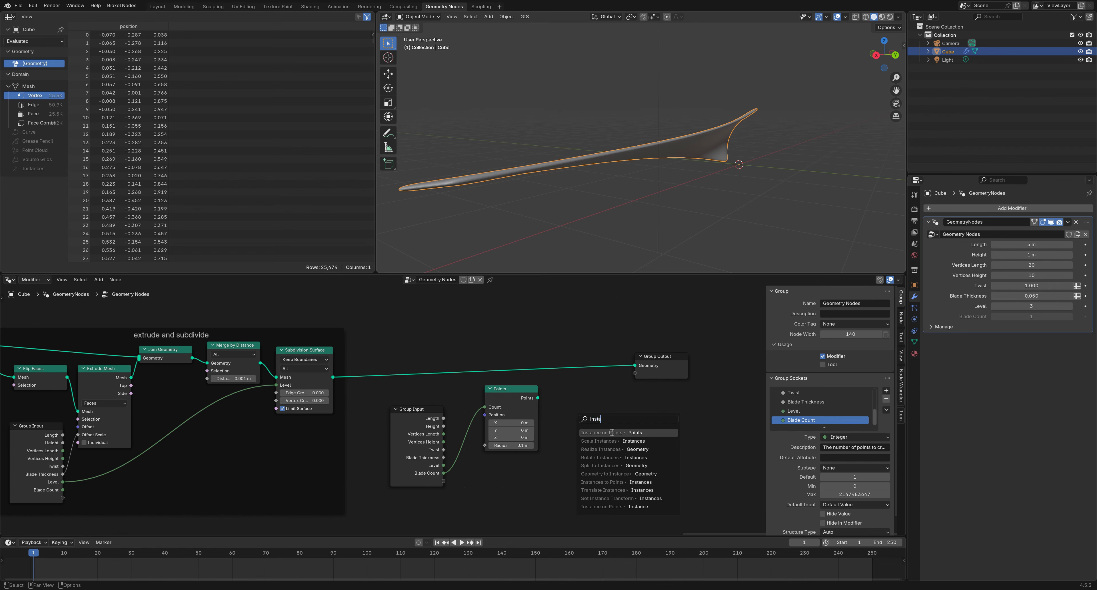
{"action": "left_click", "coordinate": [637, 433]}
{"action": "left_click", "coordinate": [646, 435]}
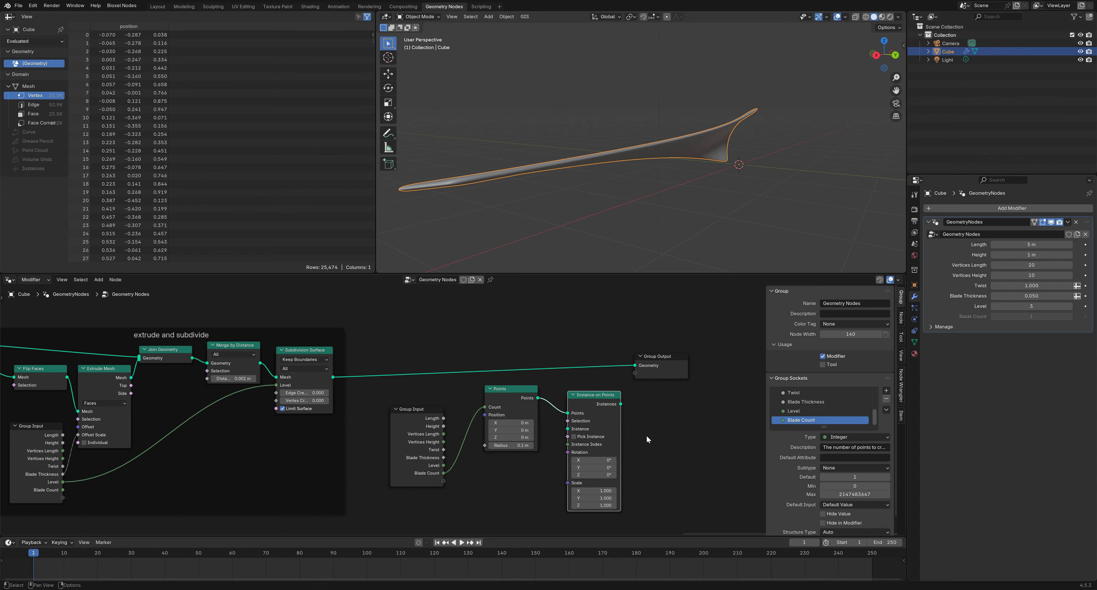
{"action": "middle_click_drag", "start_coordinate": [661, 442], "coordinate": [636, 419]}
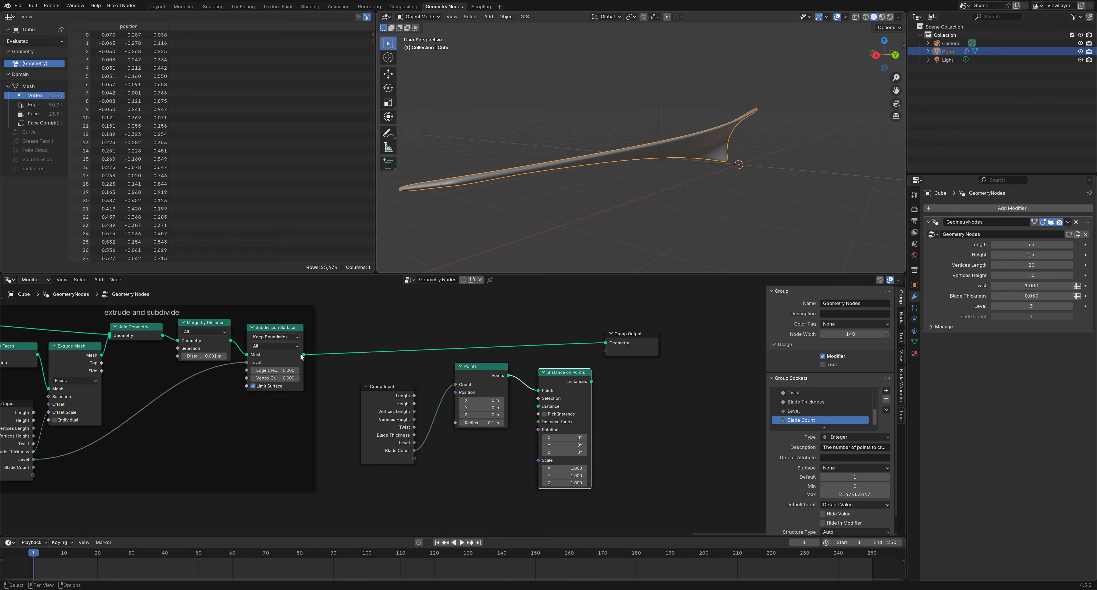
{"action": "left_click_drag", "start_coordinate": [302, 355], "coordinate": [537, 406]}
{"action": "left_click_drag", "start_coordinate": [592, 382], "coordinate": [606, 345]}
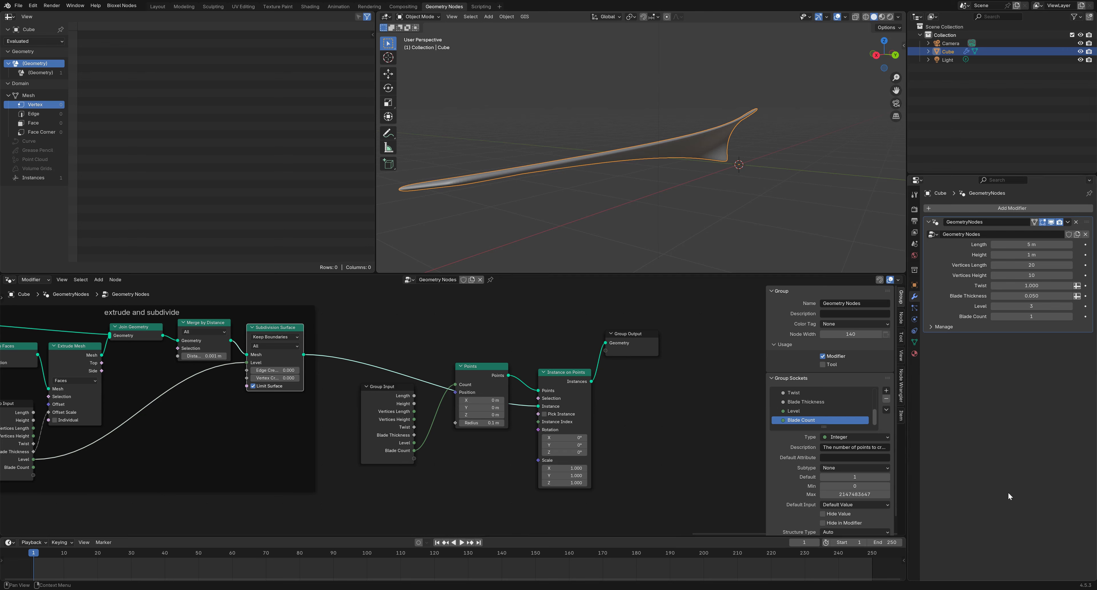
Feed a Combine XYZ node into the Instance on Points Rotation
{"action": "middle_click_drag", "start_coordinate": [630, 255], "coordinate": [627, 217]}
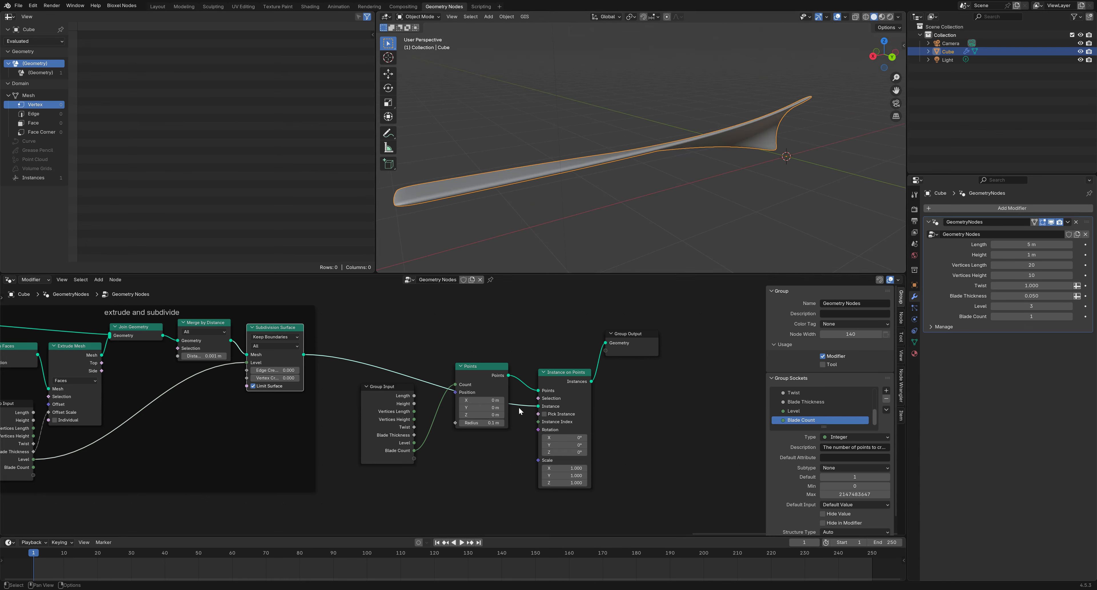
{"action": "left_click_drag", "start_coordinate": [538, 460], "coordinate": [511, 453]}
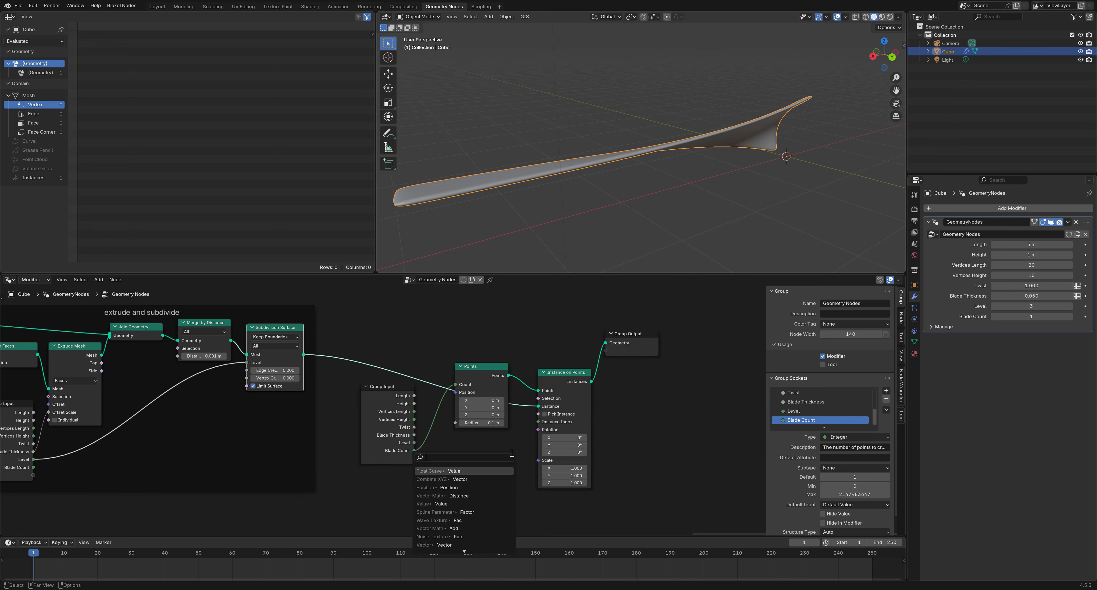
{"action": "left_click", "coordinate": [497, 479]}
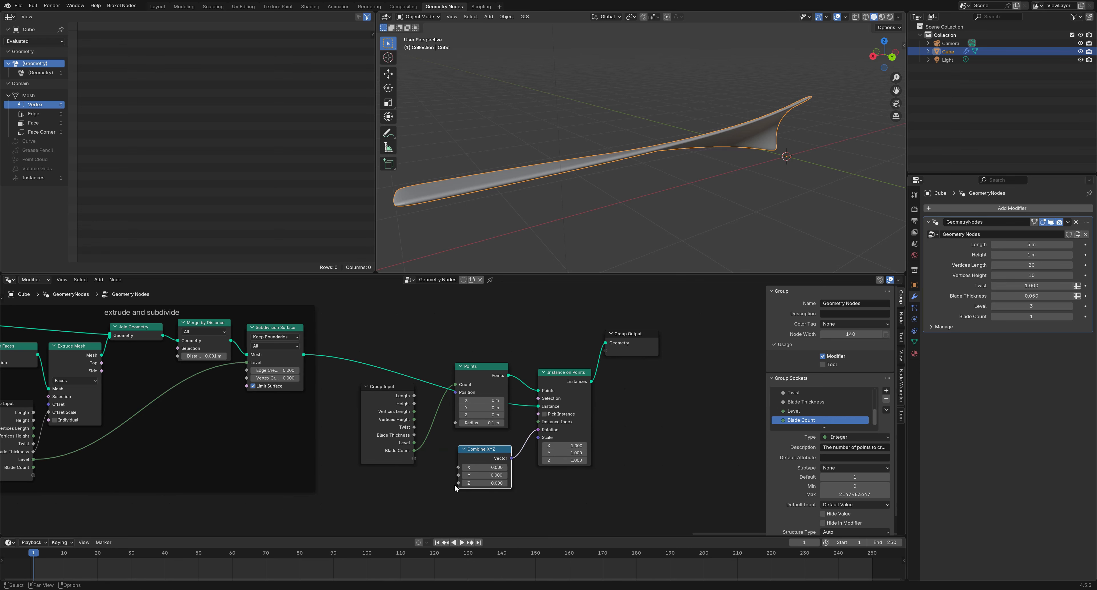
{"action": "middle_click_drag", "start_coordinate": [447, 486], "coordinate": [473, 429]}
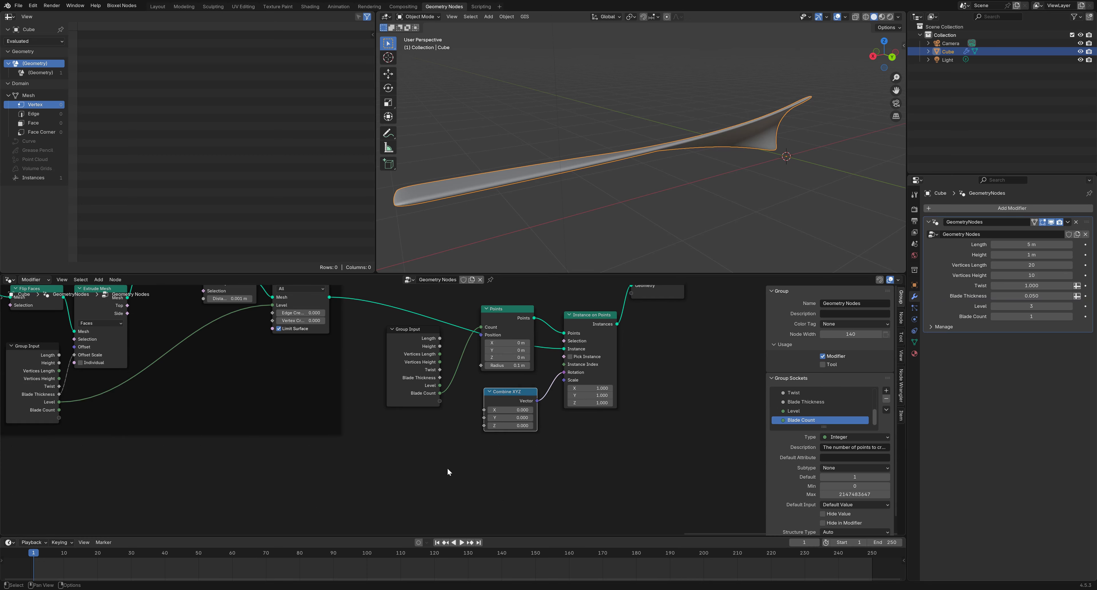
{"action": "scroll", "coordinate": [439, 458], "scroll_direction": "down", "scroll_amount": 2}
Add an Index node to the left of the instancing nodes
{"action": "right_click", "coordinate": [436, 454]}
{"action": "mouse_move", "coordinate": [436, 454]}
{"action": "mouse_move", "coordinate": [523, 296]}
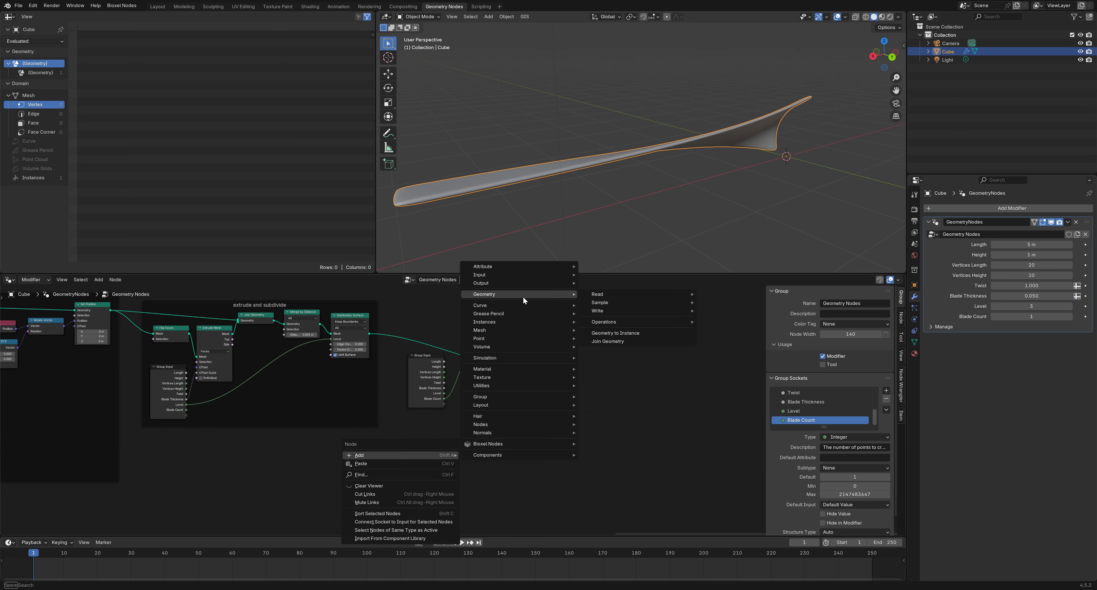
{"action": "mouse_move", "coordinate": [600, 295]}
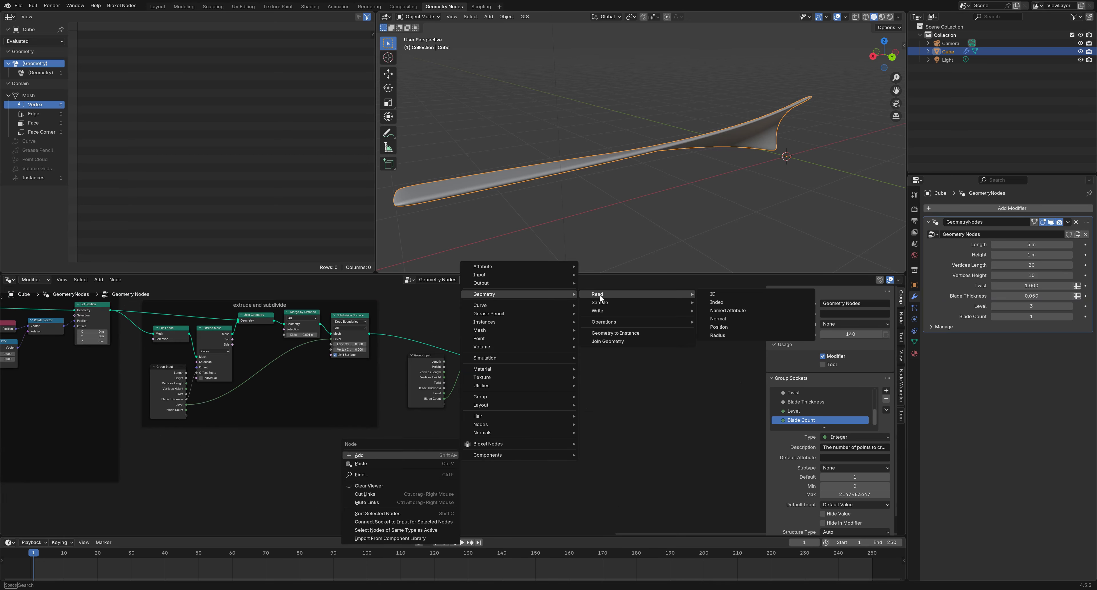
{"action": "left_click", "coordinate": [716, 302]}
{"action": "left_click", "coordinate": [403, 440]}
{"action": "scroll", "coordinate": [526, 415], "scroll_direction": "up", "scroll_amount": 1}
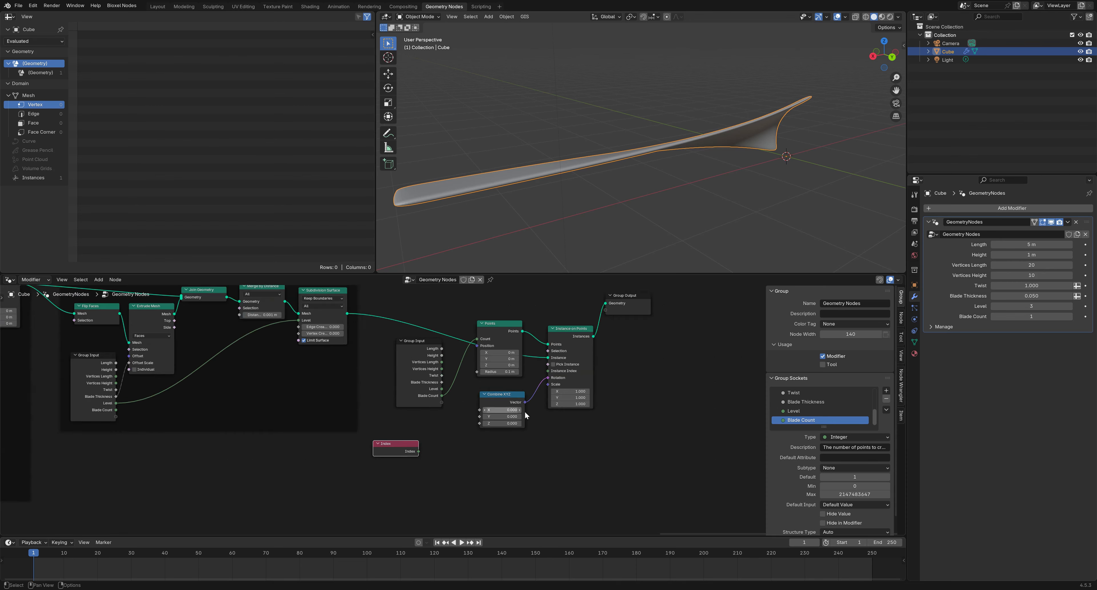
{"action": "scroll", "coordinate": [525, 412], "scroll_direction": "up", "scroll_amount": 1}
Shift the nodes from Group Input to Group Output right and reposition the Index node
{"action": "middle_click_drag", "start_coordinate": [525, 413], "coordinate": [470, 432]}
{"action": "left_click_drag", "start_coordinate": [635, 442], "coordinate": [355, 314]}
{"action": "key", "text": "g"}
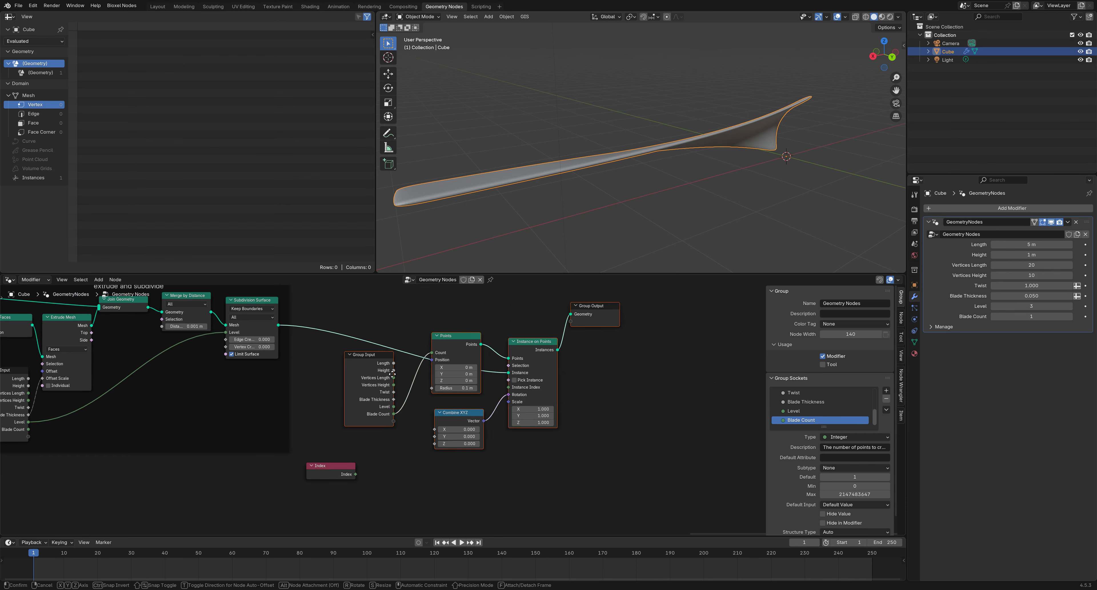
{"action": "left_click", "coordinate": [467, 365]}
{"action": "left_click", "coordinate": [439, 440]}
{"action": "left_click", "coordinate": [342, 465]}
{"action": "key", "text": "g"}
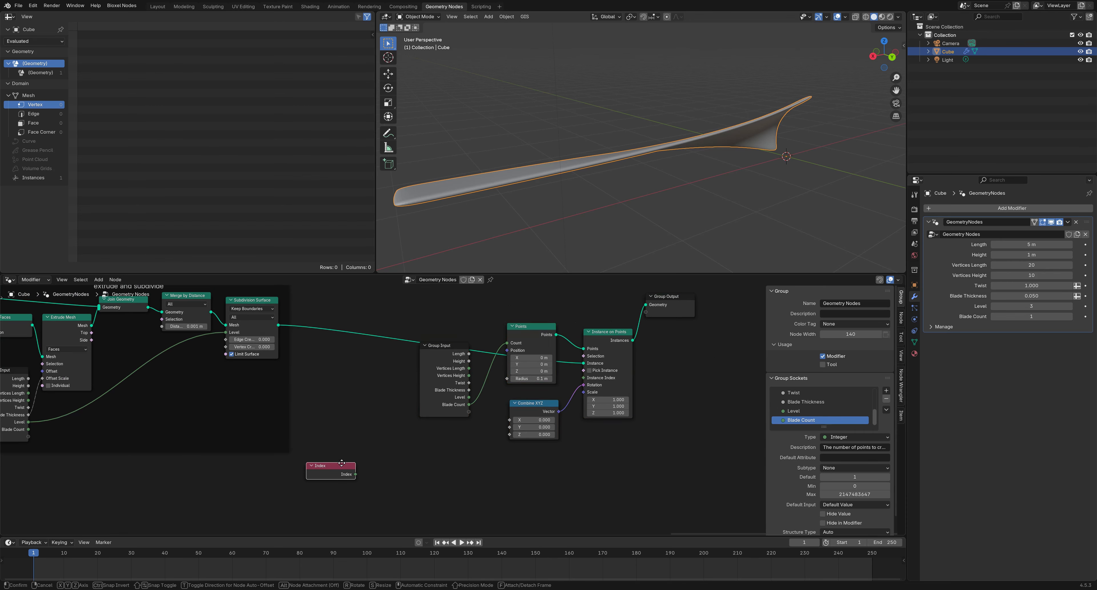
{"action": "left_click", "coordinate": [345, 434]}
Multiply the Index by tau (6.283) with a Math Multiply node
{"action": "left_click_drag", "start_coordinate": [360, 446], "coordinate": [415, 448]}
{"action": "left_click", "coordinate": [424, 455]}
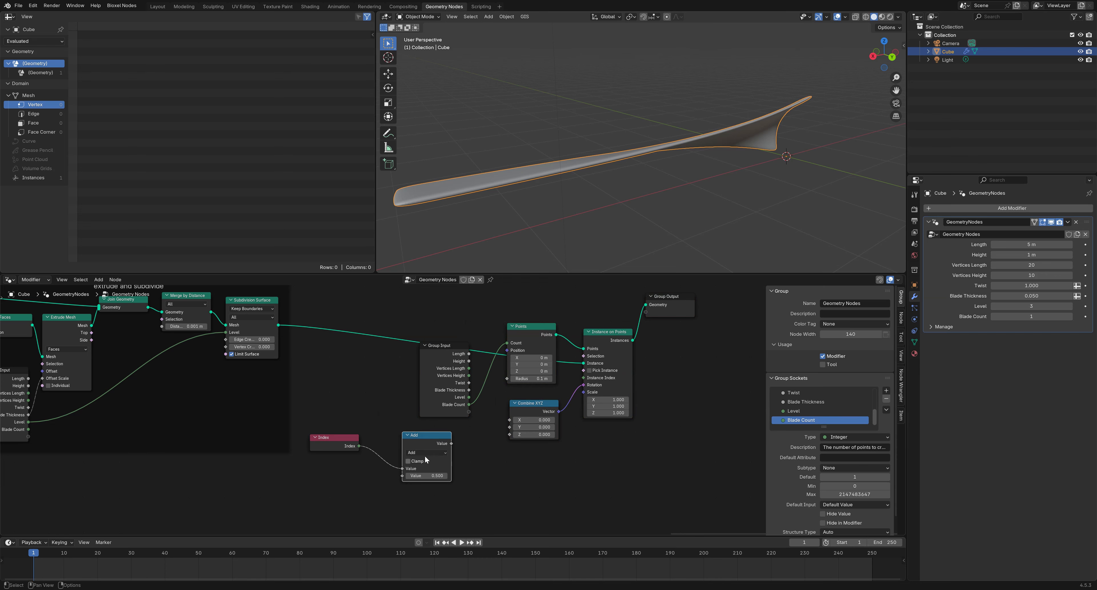
{"action": "left_click", "coordinate": [428, 452]}
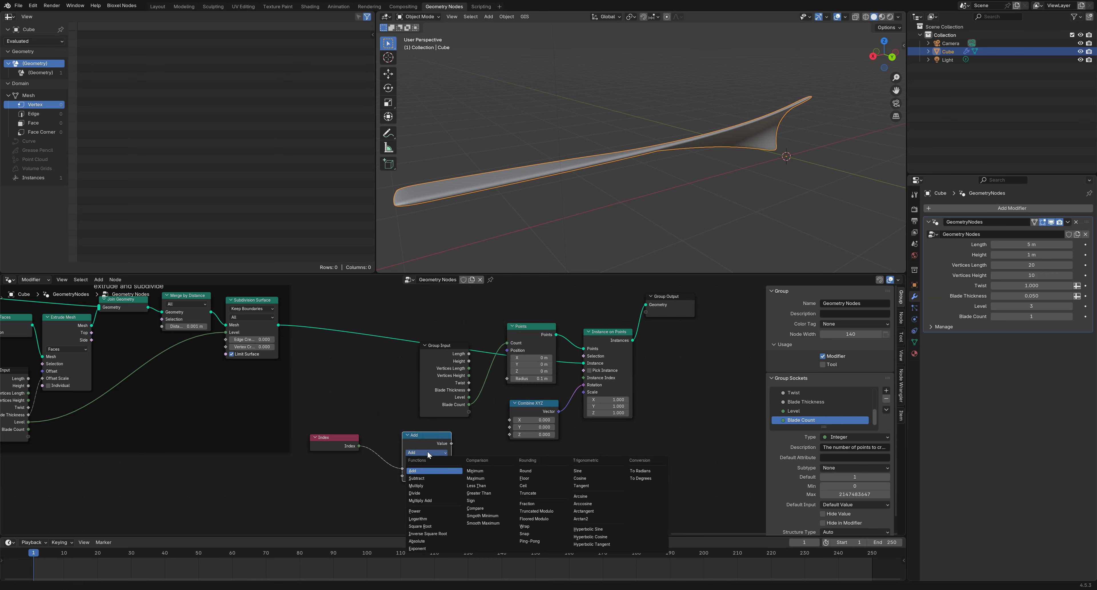
{"action": "left_click", "coordinate": [425, 485]}
{"action": "left_click", "coordinate": [425, 478]}
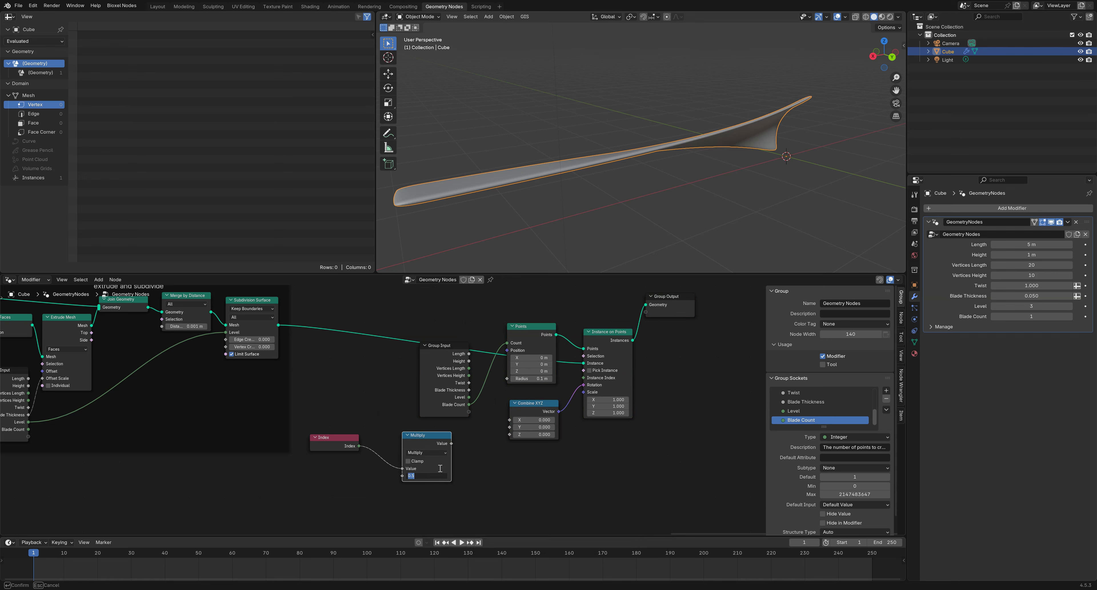
{"action": "type", "text": "tau"}
{"action": "key", "text": "Return"}
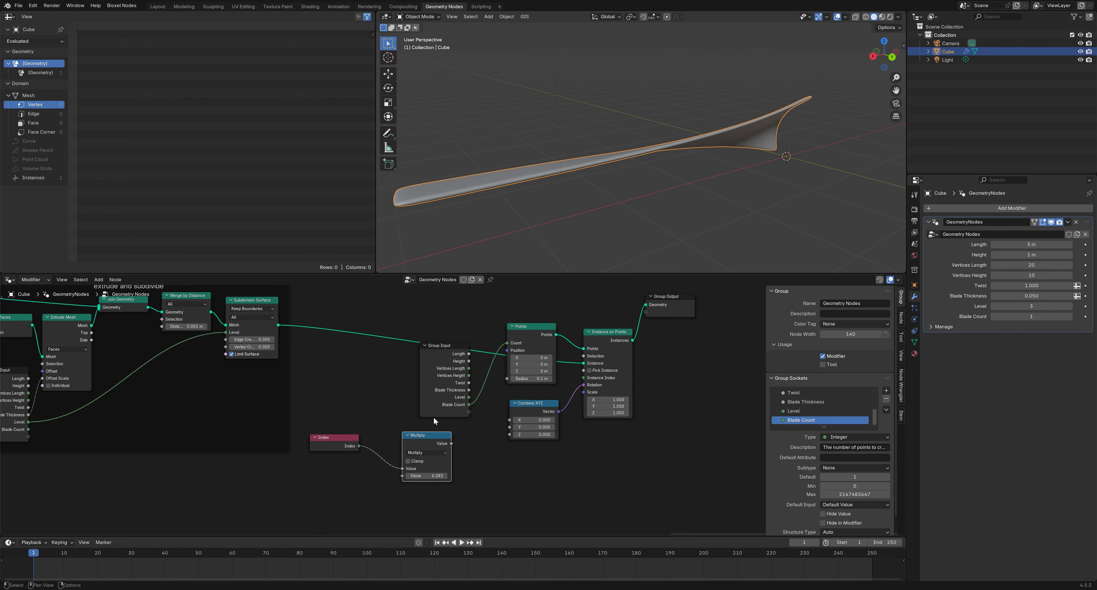
{"action": "left_click_drag", "start_coordinate": [425, 441], "coordinate": [403, 441]}
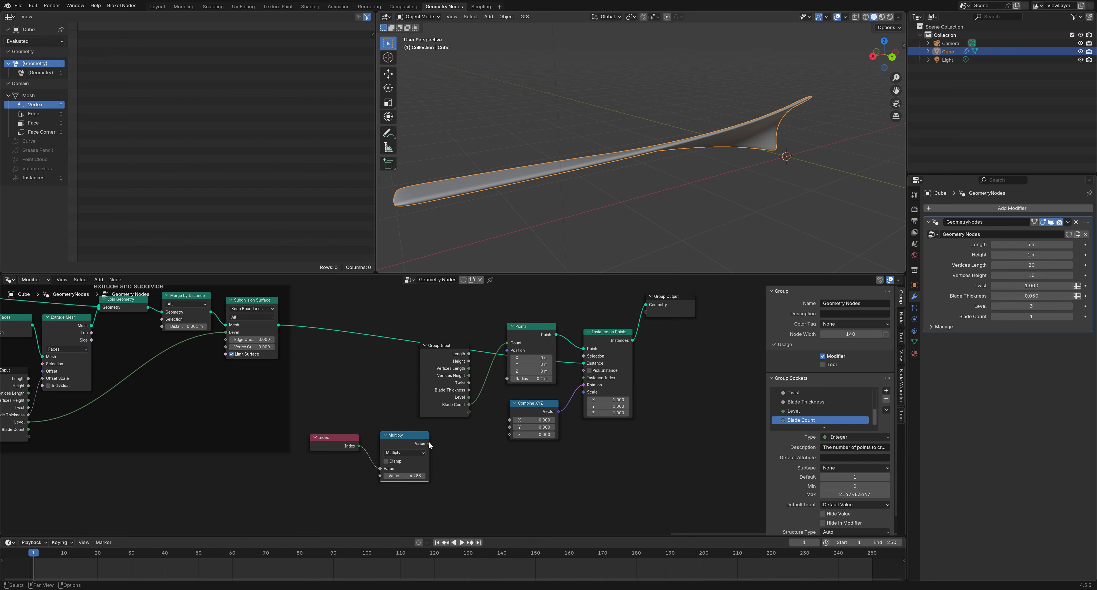
Divide the Multiply result by Blade Count and feed it into Combine XYZ Z
{"action": "left_click_drag", "start_coordinate": [429, 443], "coordinate": [457, 442]}
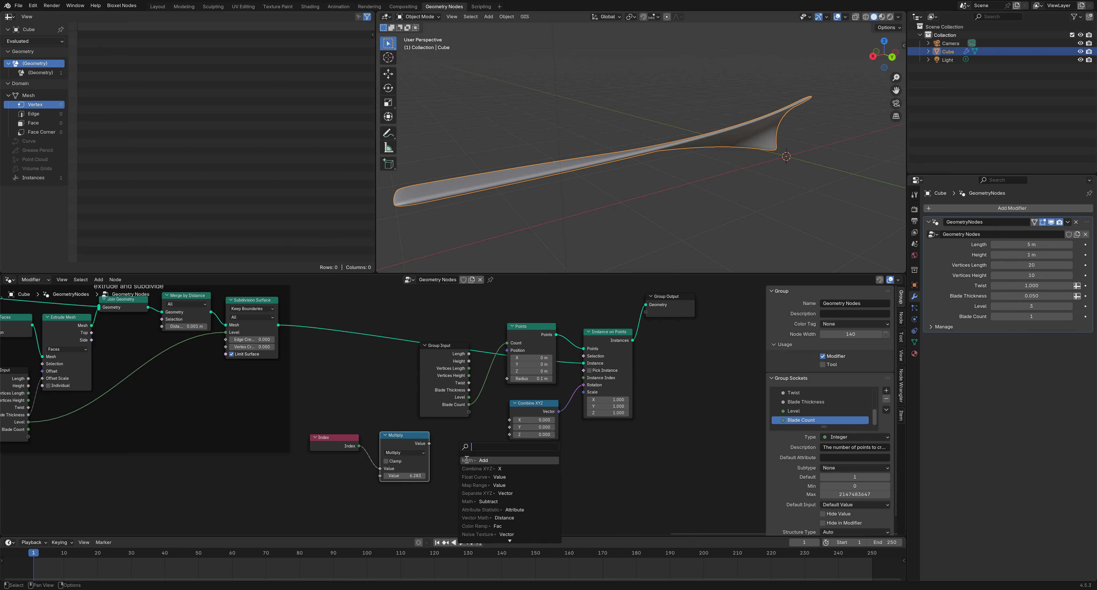
{"action": "key", "text": "Return"}
{"action": "left_click", "coordinate": [471, 469]}
{"action": "left_click", "coordinate": [468, 453]}
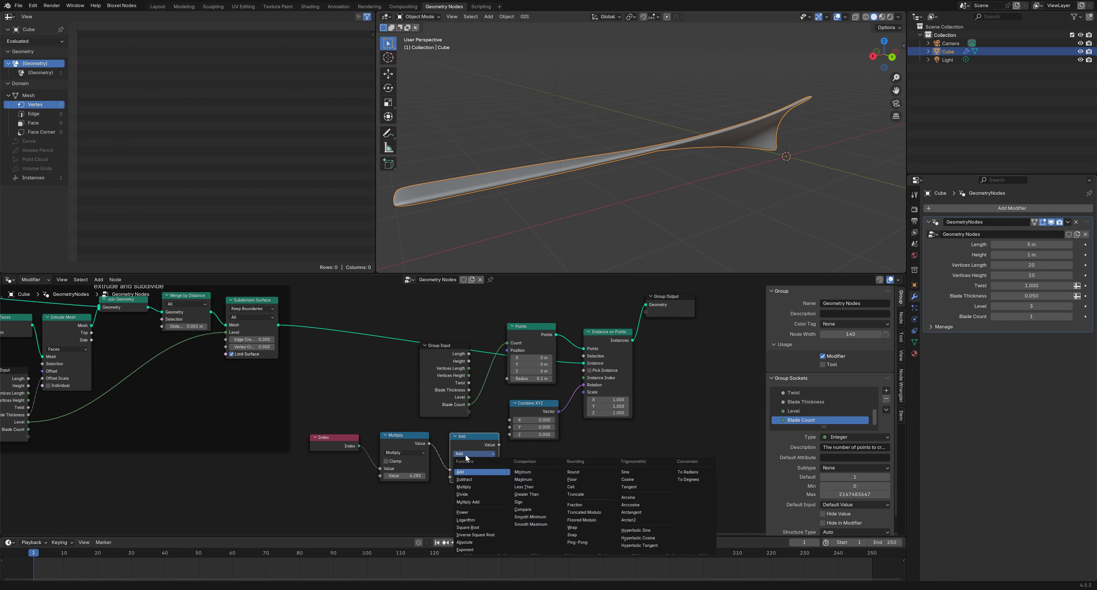
{"action": "left_click", "coordinate": [468, 492]}
{"action": "left_click_drag", "start_coordinate": [447, 410], "coordinate": [446, 478]}
{"action": "left_click_drag", "start_coordinate": [499, 445], "coordinate": [505, 436]}
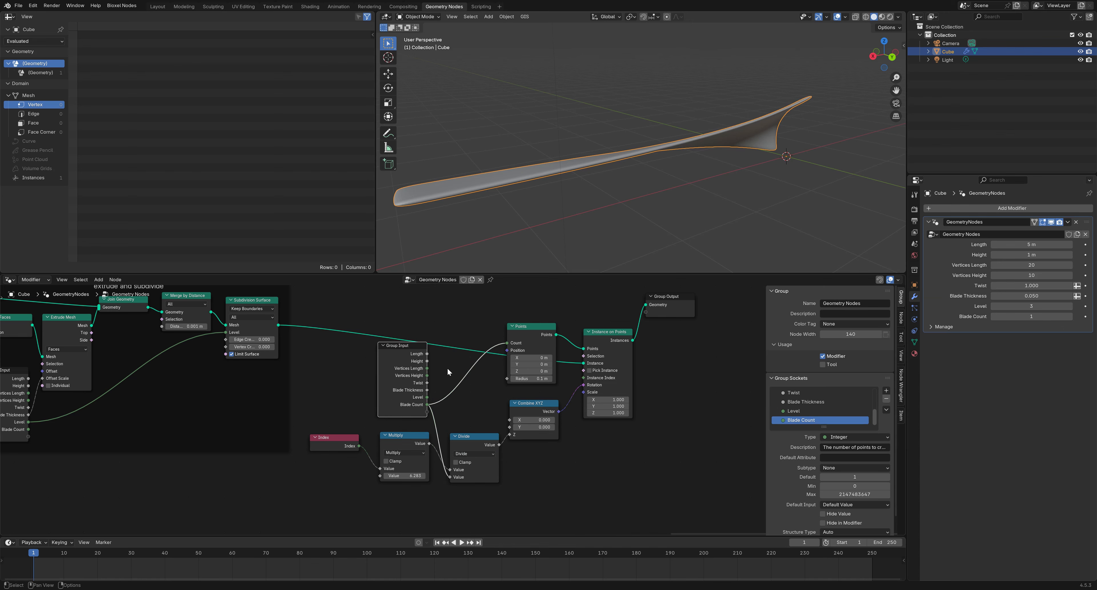
Raise Blade Count step by step up to 6, then set it to 3
{"action": "scroll", "coordinate": [788, 214], "scroll_direction": "down", "scroll_amount": 2}
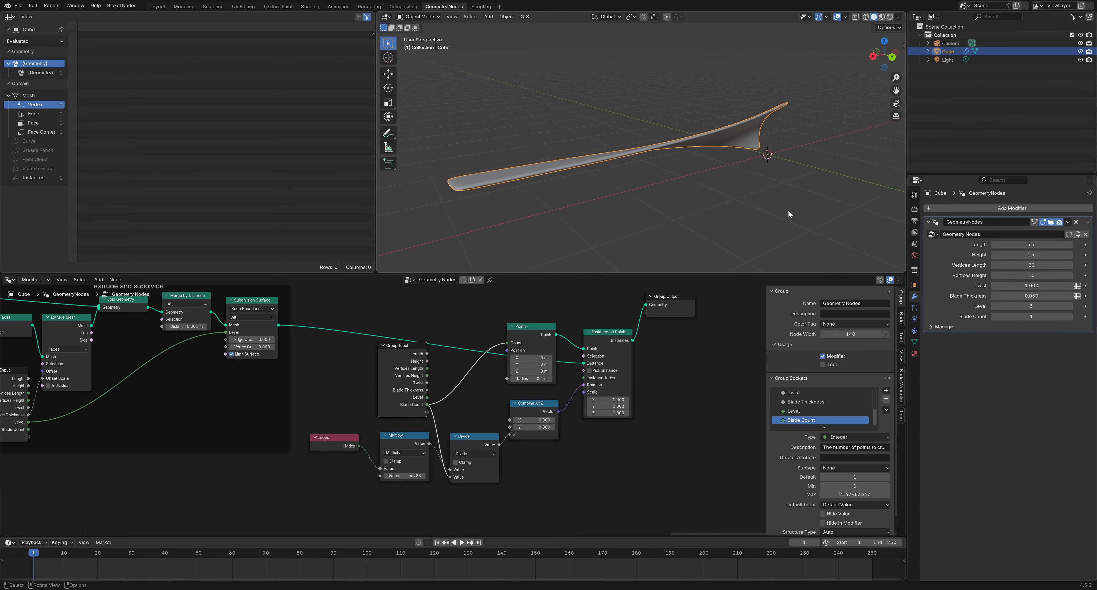
{"action": "middle_click_drag", "start_coordinate": [787, 210], "coordinate": [873, 255]}
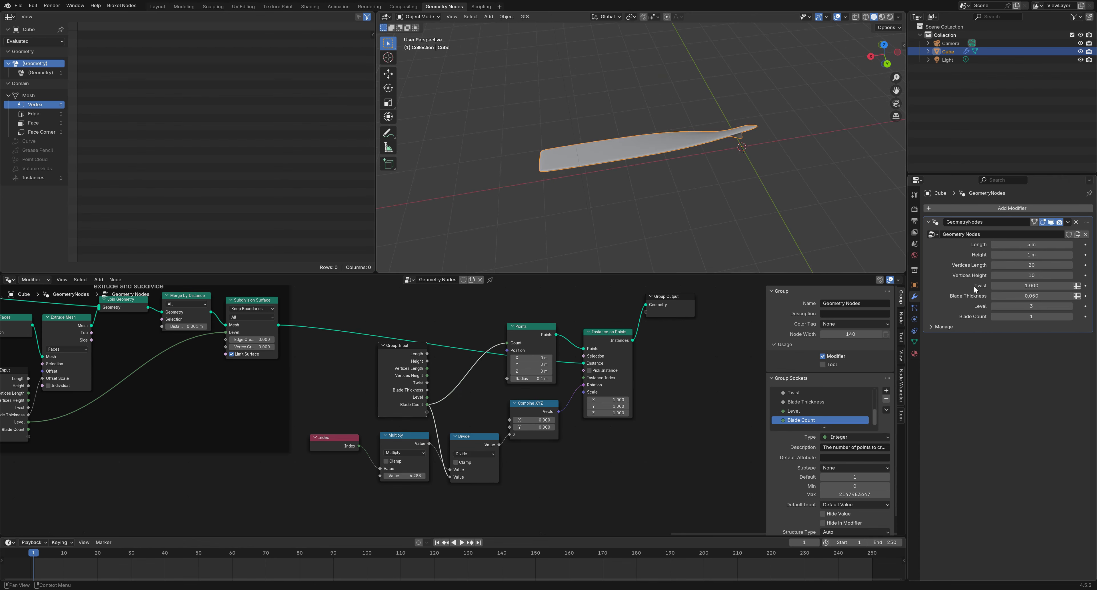
{"action": "left_click", "coordinate": [1070, 316]}
{"action": "middle_click_drag", "start_coordinate": [780, 194], "coordinate": [775, 230]}
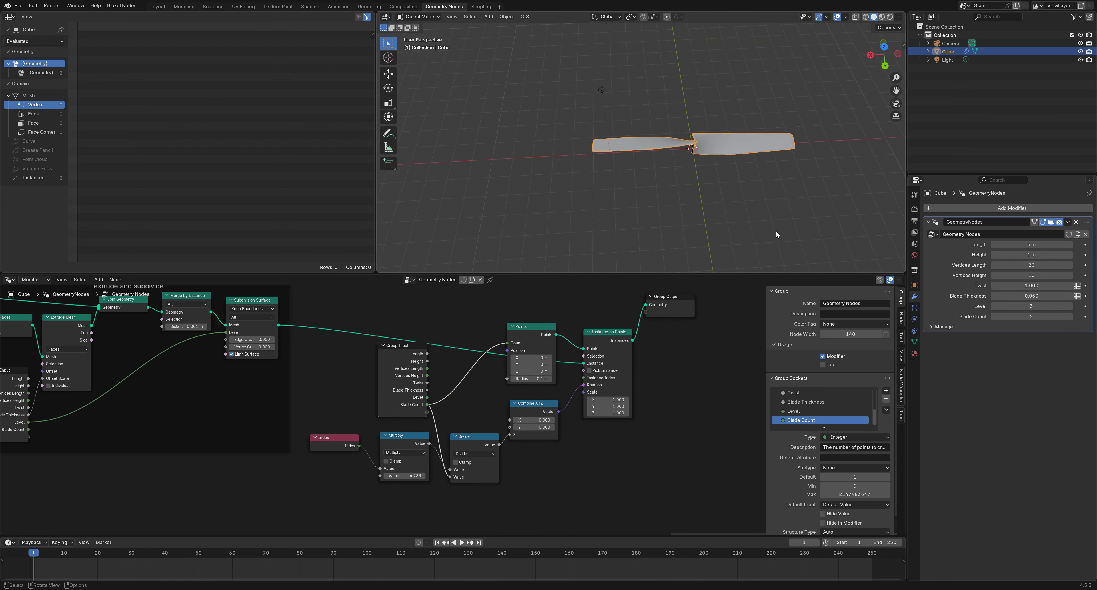
{"action": "left_click", "coordinate": [1069, 315]}
{"action": "left_click", "coordinate": [1069, 316]}
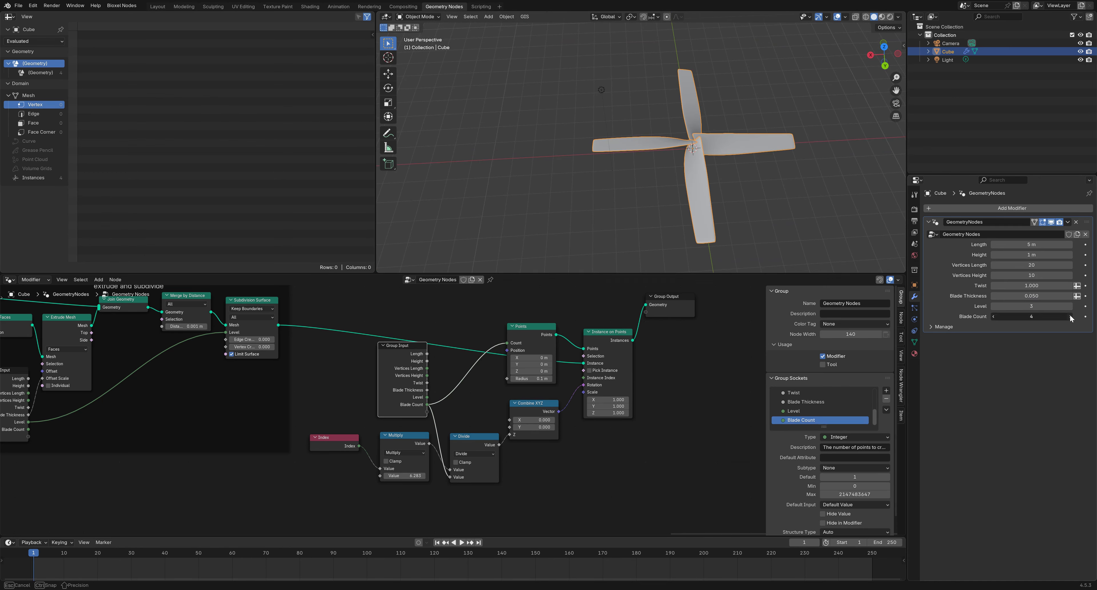
{"action": "left_click", "coordinate": [1069, 316]}
{"action": "left_click", "coordinate": [1069, 316]}
{"action": "middle_click_drag", "start_coordinate": [723, 157], "coordinate": [800, 166]}
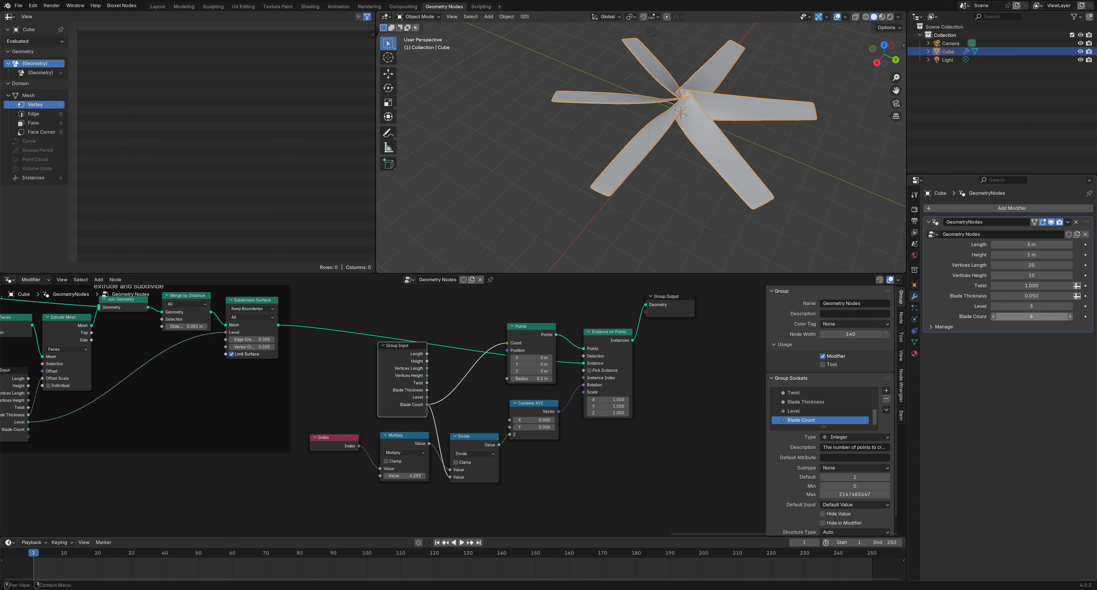
{"action": "left_click", "coordinate": [1024, 316]}
{"action": "type", "text": "3"}
{"action": "key", "text": "Return"}
{"action": "middle_click_drag", "start_coordinate": [681, 200], "coordinate": [660, 165]}
Move Group Output right and wrap the blade-arraying nodes in a frame
{"action": "left_click_drag", "start_coordinate": [685, 302], "coordinate": [741, 303]}
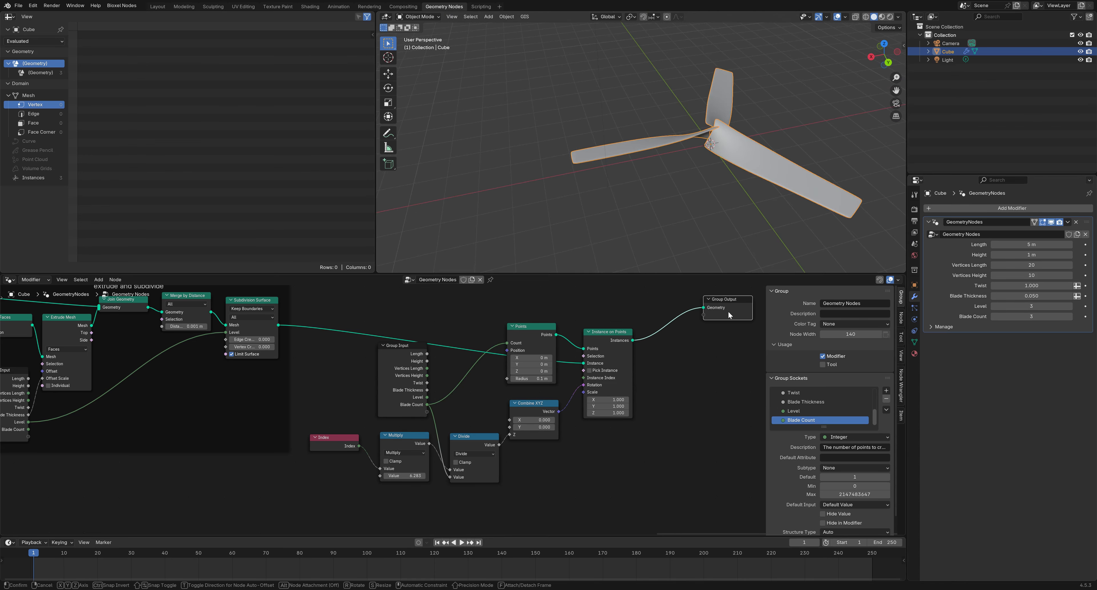
{"action": "left_click_drag", "start_coordinate": [630, 496], "coordinate": [335, 318]}
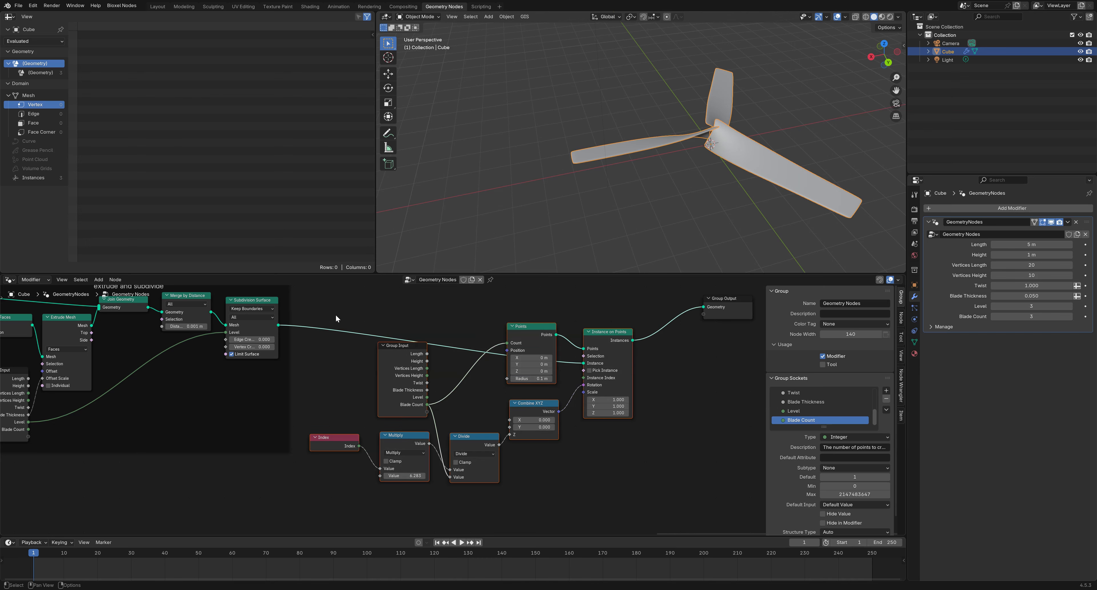
{"action": "key", "text": "ctrl+j"}
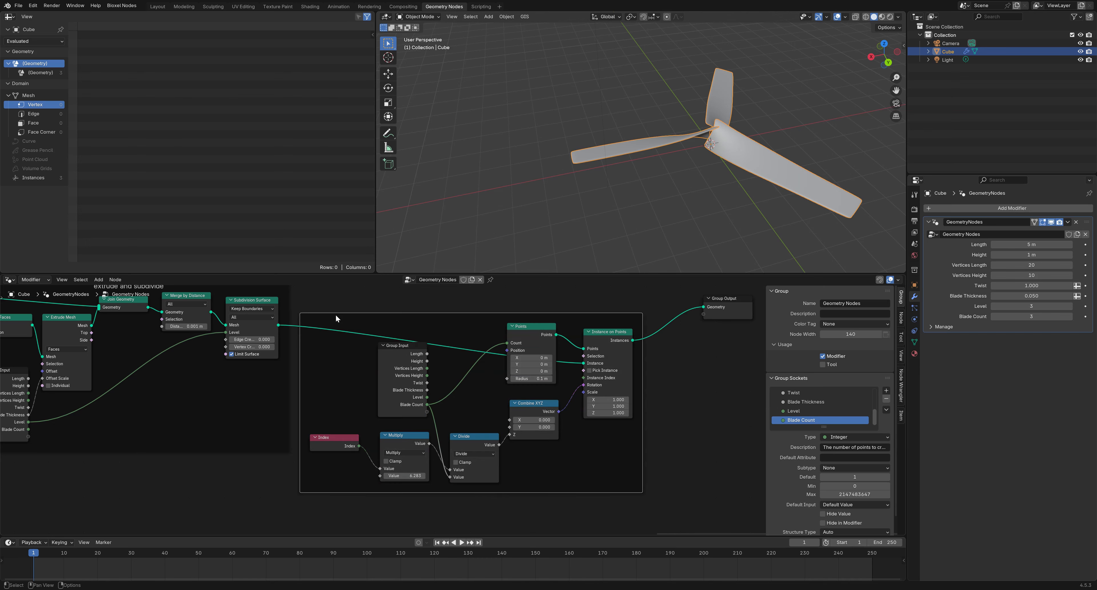
Label the new frame 'array' in the Node sidebar and nudge it upward
{"action": "left_click", "coordinate": [900, 318]}
{"action": "left_click", "coordinate": [849, 329]}
{"action": "type", "text": "array"}
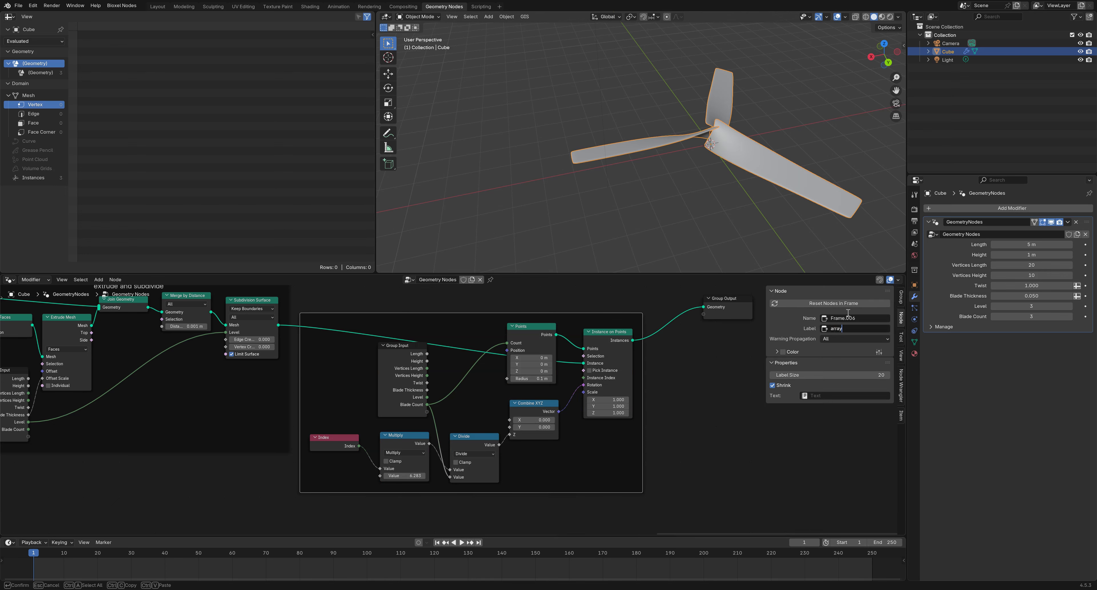
{"action": "key", "text": "Return"}
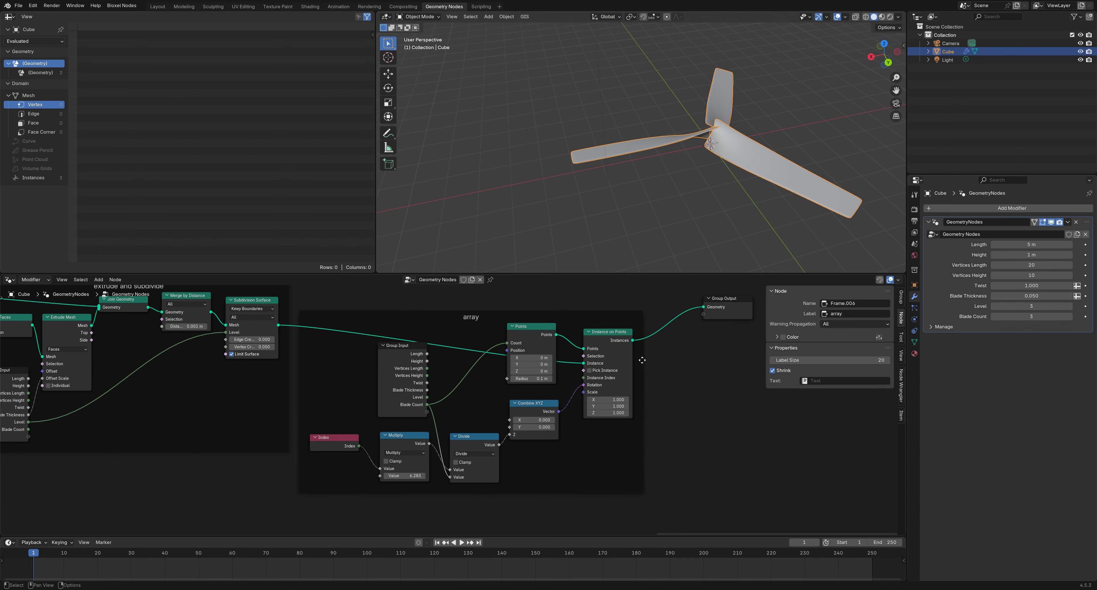
{"action": "left_click_drag", "start_coordinate": [640, 360], "coordinate": [647, 339]}
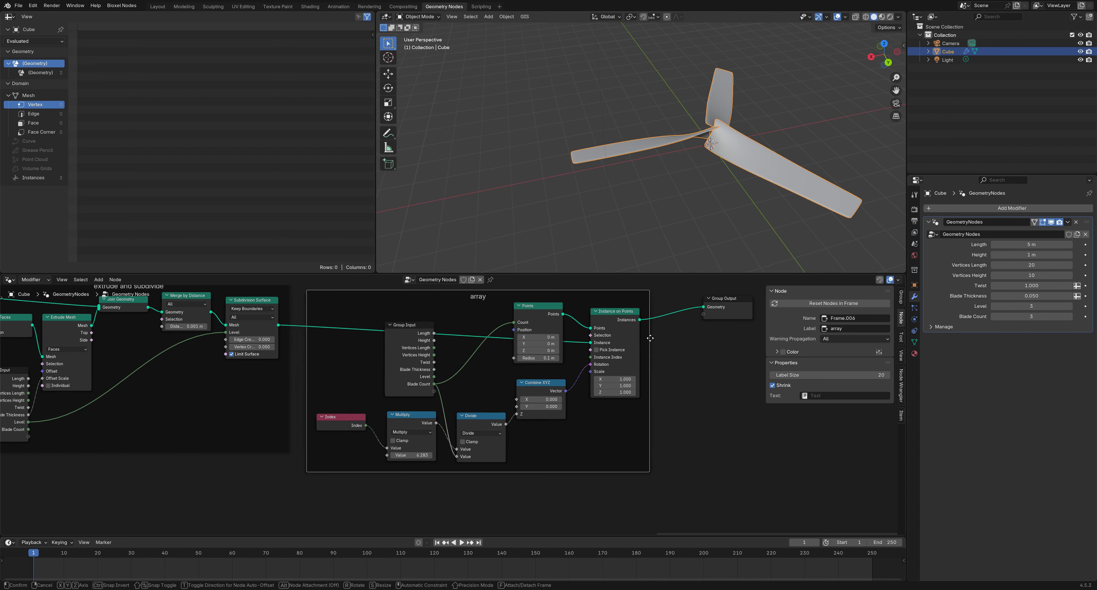
{"action": "left_click", "coordinate": [684, 388]}
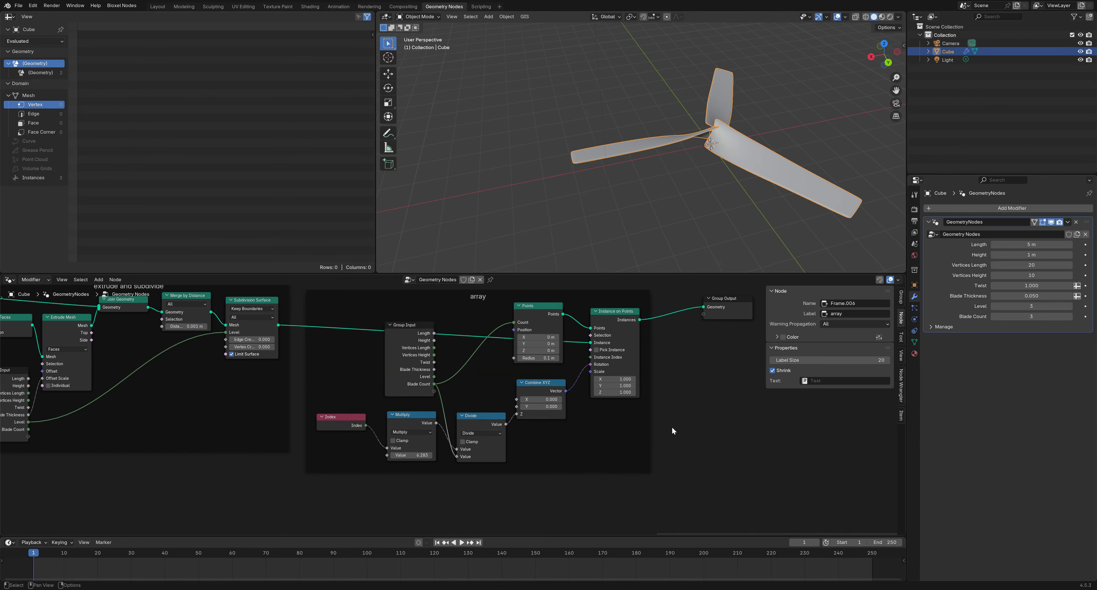
{"action": "middle_click_drag", "start_coordinate": [698, 441], "coordinate": [710, 294]}
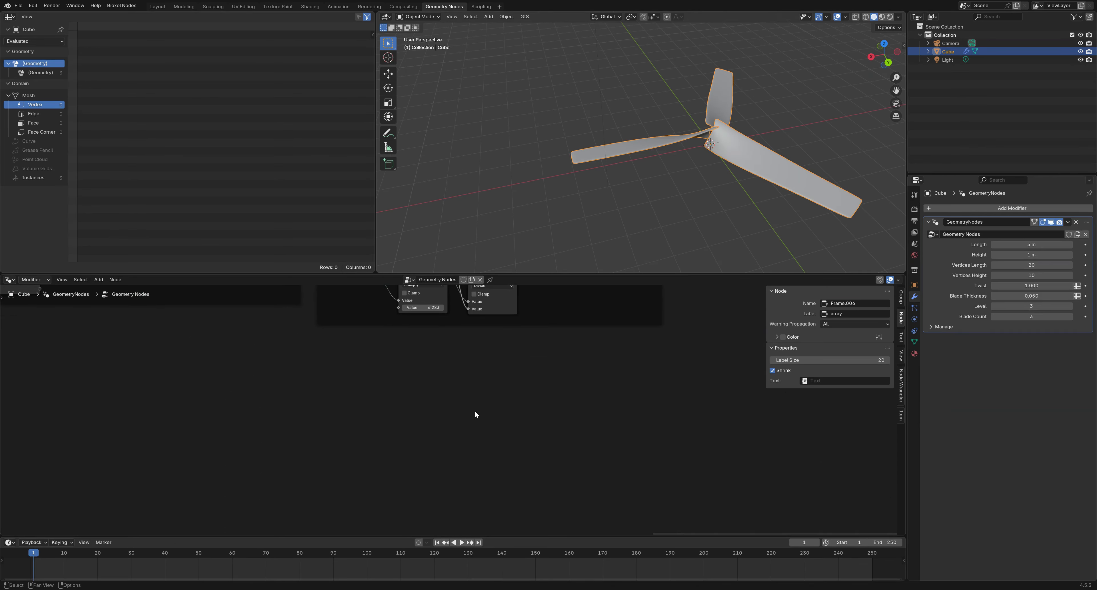
Add a Cylinder mesh primitive node in the empty space below
{"action": "right_click", "coordinate": [403, 391]}
{"action": "mouse_move", "coordinate": [420, 393]}
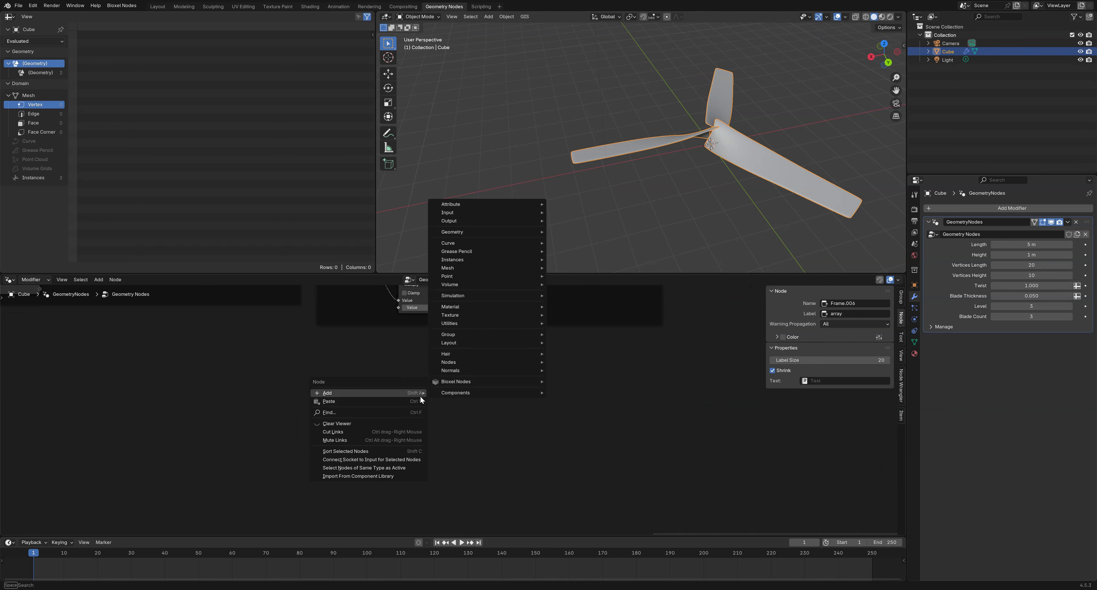
{"action": "mouse_move", "coordinate": [501, 232]}
{"action": "mouse_move", "coordinate": [488, 267]}
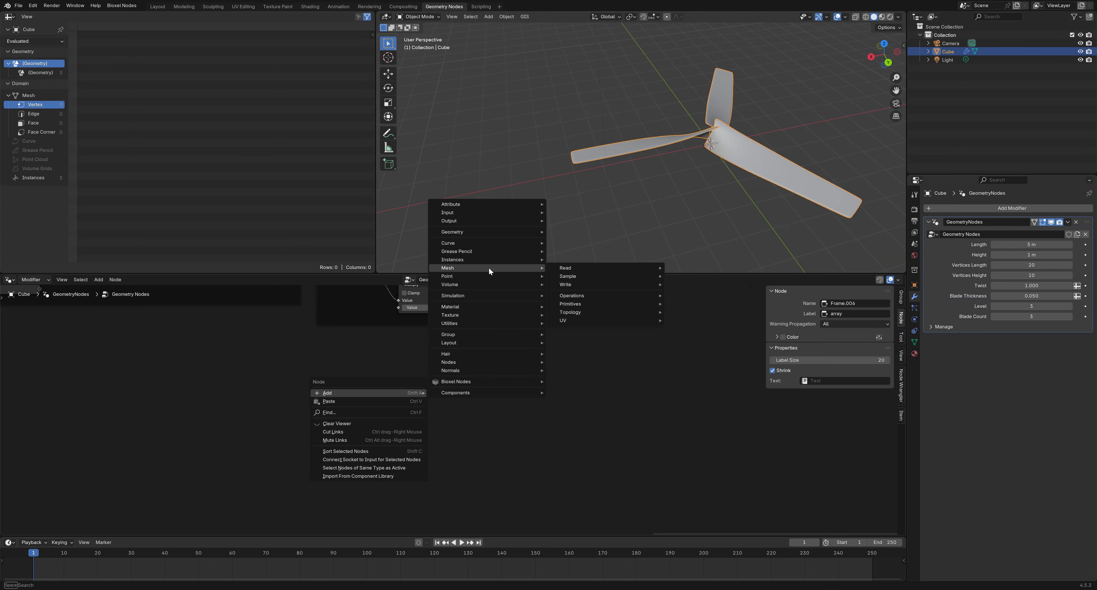
{"action": "mouse_move", "coordinate": [594, 295]}
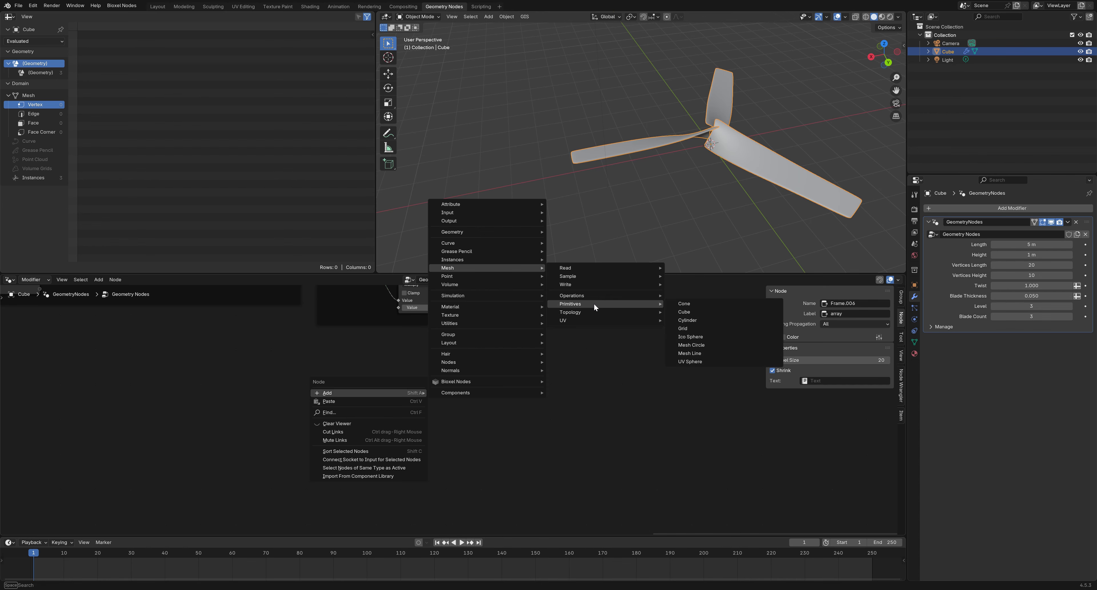
{"action": "left_click", "coordinate": [701, 319]}
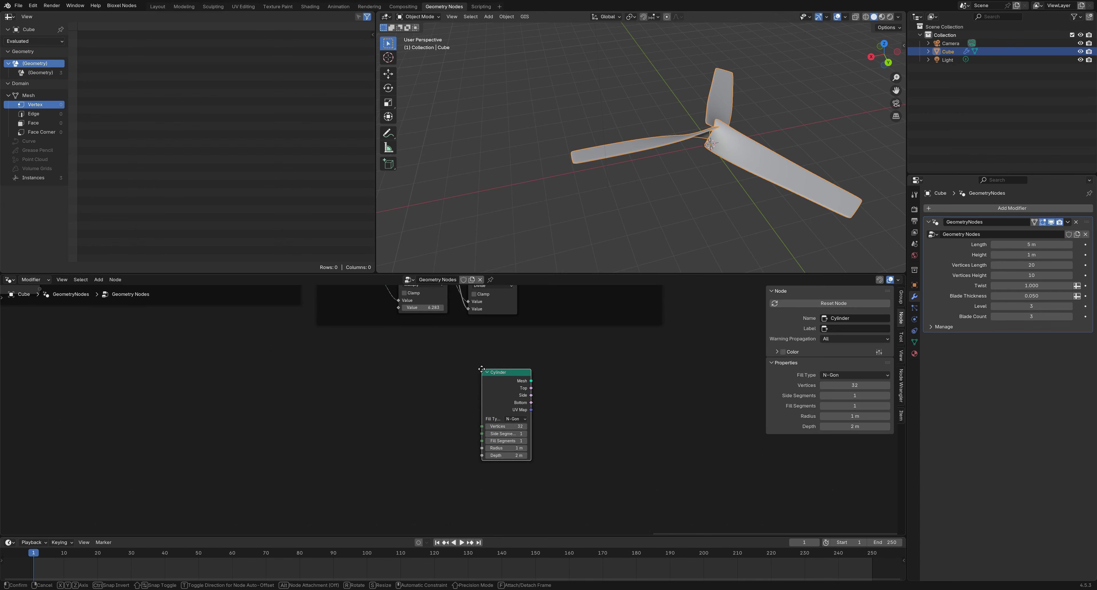
{"action": "left_click", "coordinate": [480, 408]}
{"action": "scroll", "coordinate": [440, 443], "scroll_direction": "up", "scroll_amount": 1}
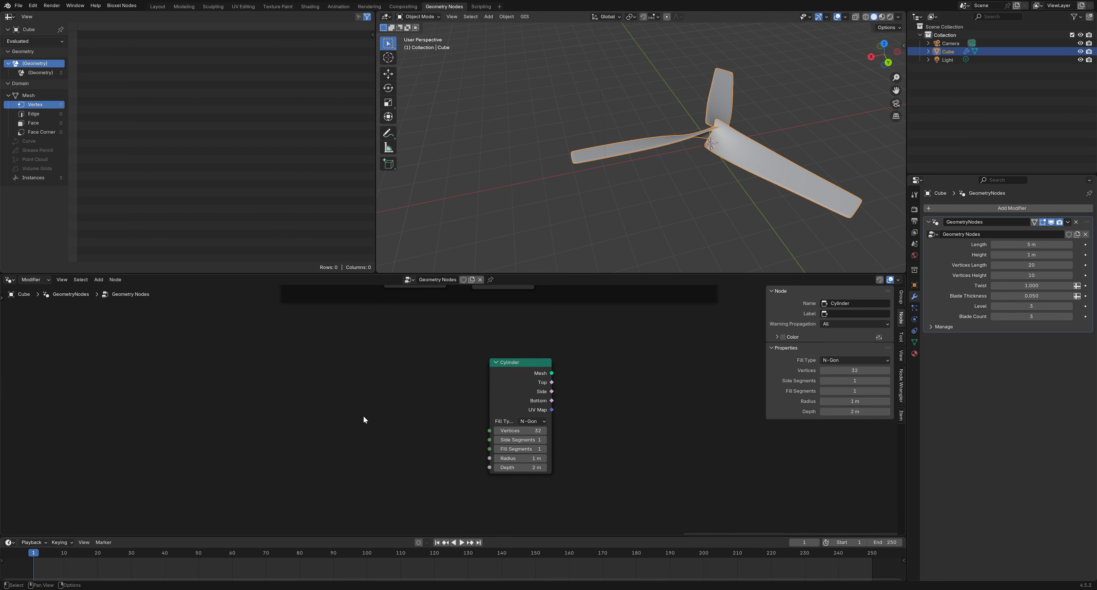
Add a Group Input node left of the Cylinder and preview the cylinder in a Viewer
{"action": "key", "text": "shift+a"}
{"action": "mouse_move", "coordinate": [372, 418]}
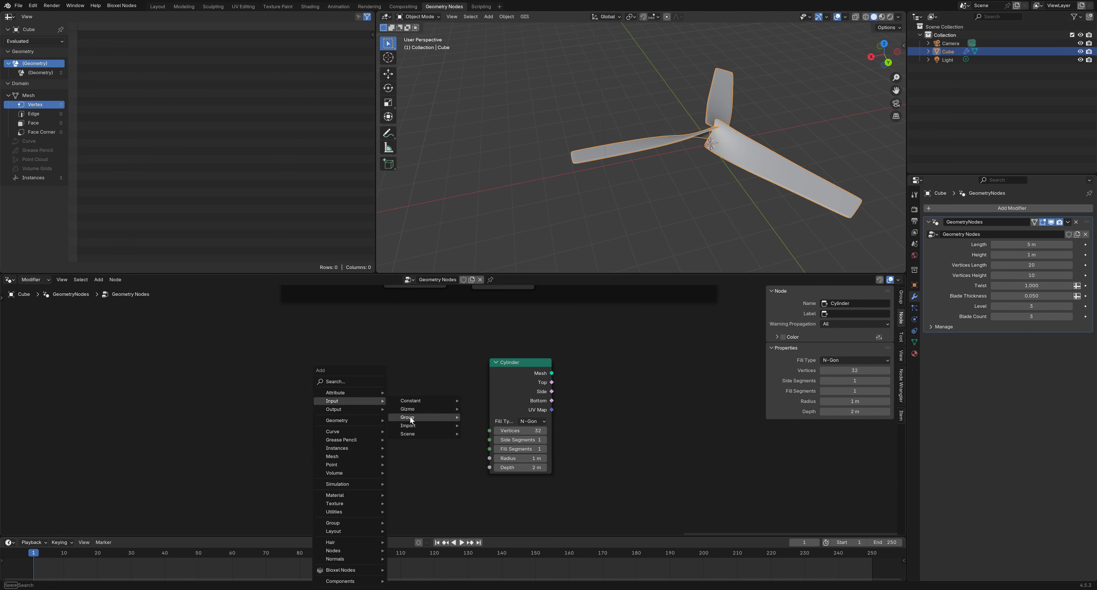
{"action": "left_click", "coordinate": [488, 417]}
{"action": "left_click", "coordinate": [370, 404]}
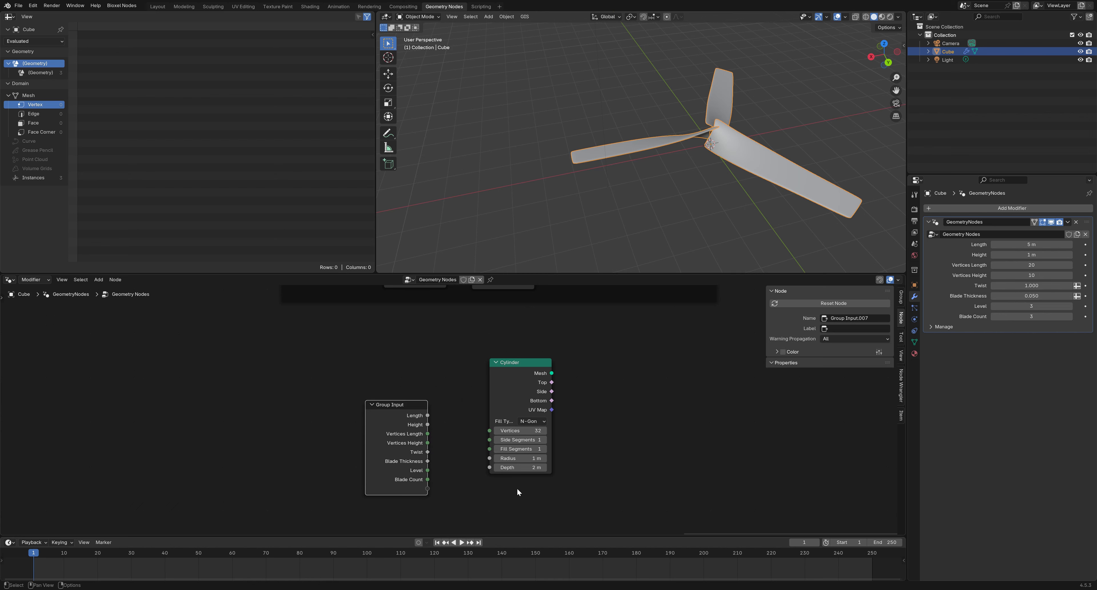
{"action": "left_click", "coordinate": [522, 379], "text": "ctrl+shift"}
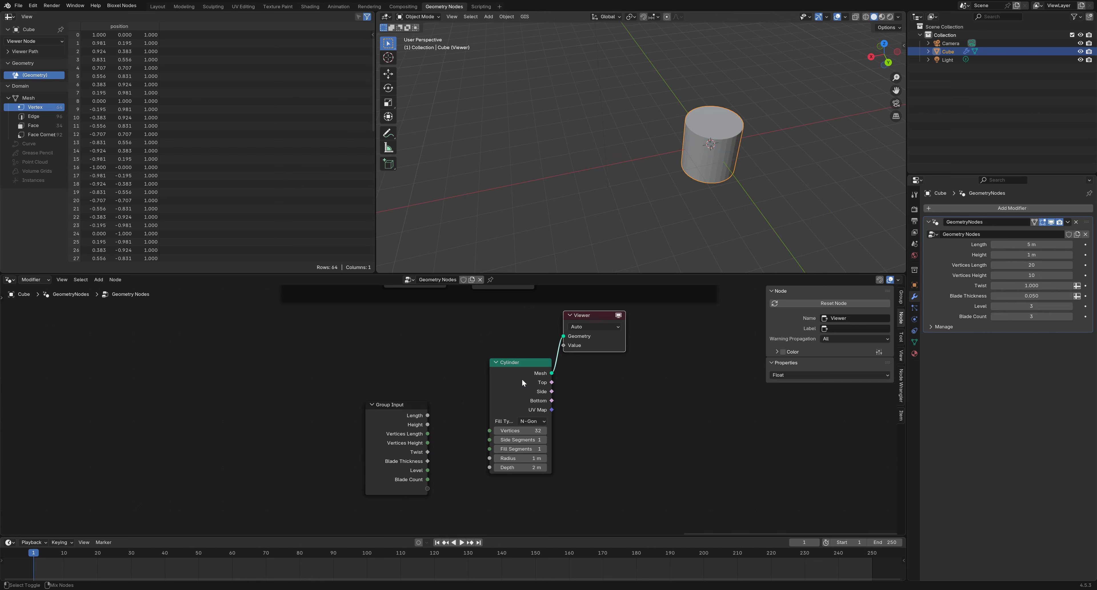
{"action": "left_click_drag", "start_coordinate": [599, 316], "coordinate": [616, 327]}
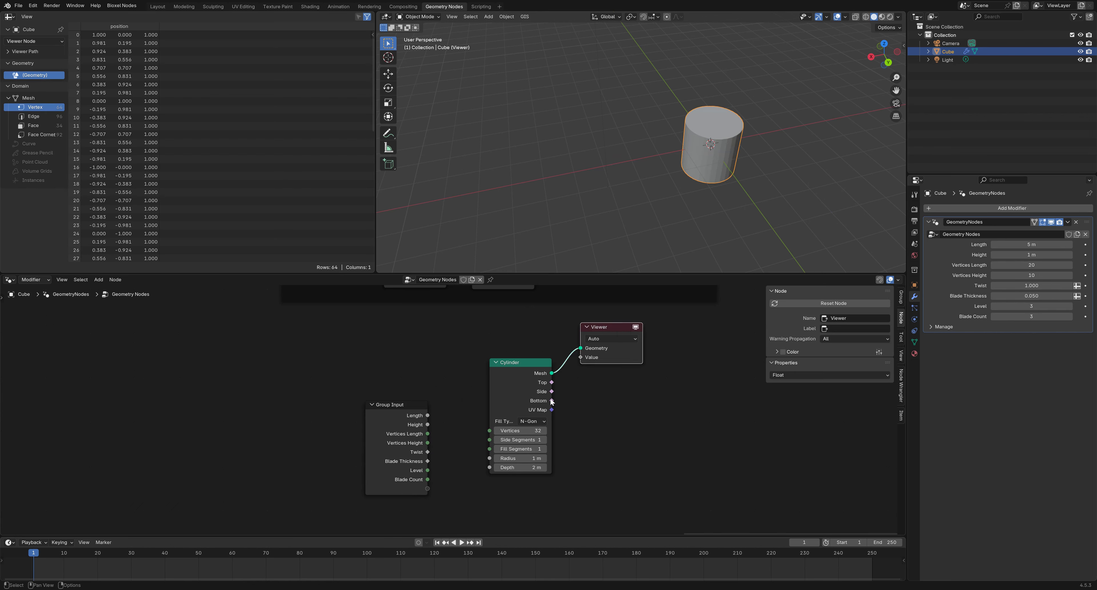
Set the cylinder Depth to 1 m and Radius to 0.5 m
{"action": "left_click", "coordinate": [512, 467]}
{"action": "type", "text": "1"}
{"action": "key", "text": "Return"}
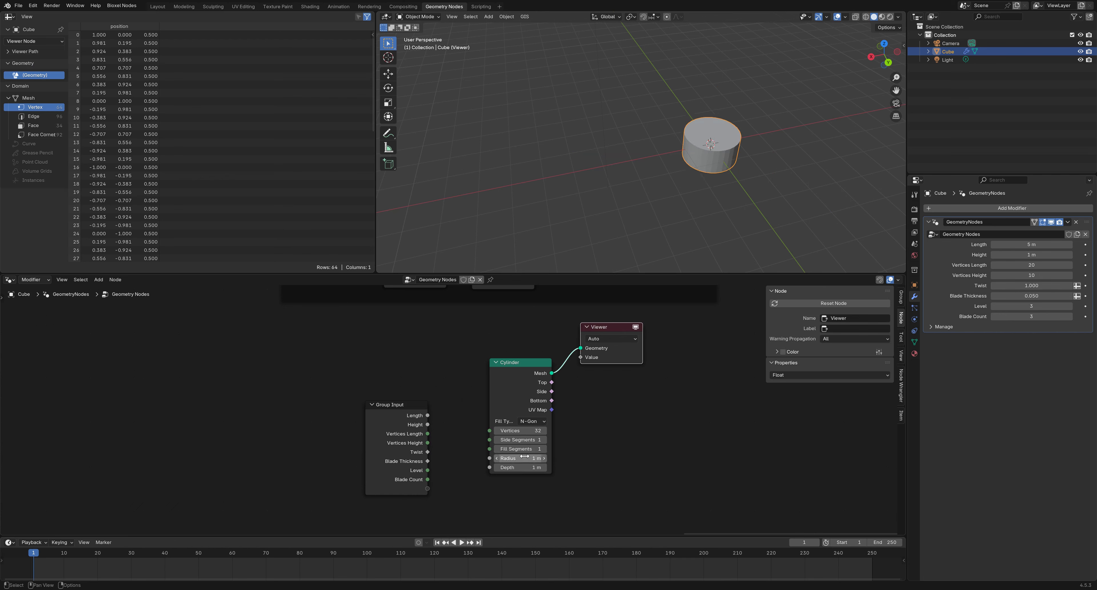
{"action": "left_click", "coordinate": [524, 458]}
{"action": "type", "text": "0.5"}
{"action": "key", "text": "Return"}
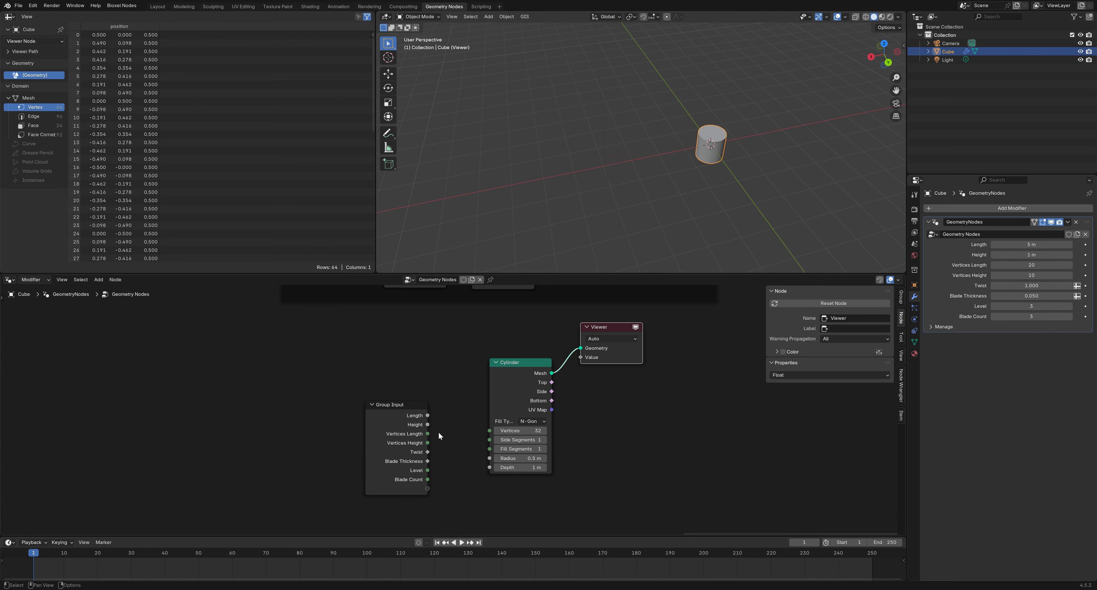
Expose the cylinder's Radius, Depth and Vertices as modifier inputs and tidy the nodes
{"action": "left_click_drag", "start_coordinate": [489, 458], "coordinate": [431, 487]}
{"action": "left_click_drag", "start_coordinate": [489, 468], "coordinate": [430, 499]}
{"action": "left_click_drag", "start_coordinate": [489, 430], "coordinate": [433, 506]}
{"action": "left_click_drag", "start_coordinate": [390, 485], "coordinate": [415, 427]}
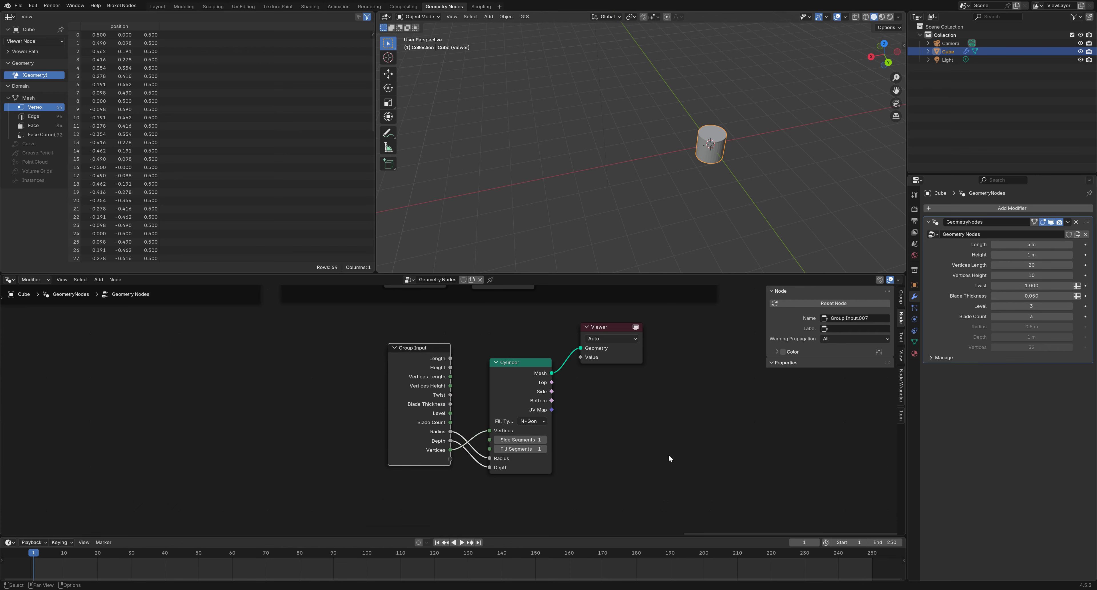
{"action": "middle_click_drag", "start_coordinate": [668, 454], "coordinate": [477, 465]}
{"action": "left_click_drag", "start_coordinate": [427, 340], "coordinate": [692, 361]}
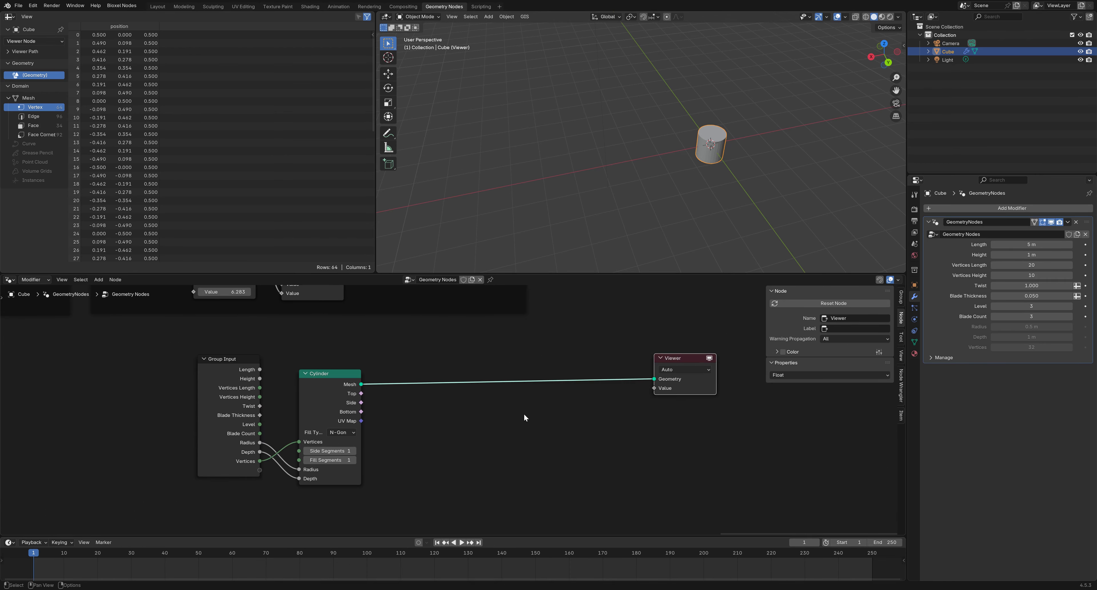
Insert a Transform Geometry node between the Cylinder and the Viewer
{"action": "left_click", "coordinate": [553, 417]}
{"action": "right_click", "coordinate": [553, 416]}
{"action": "mouse_move", "coordinate": [553, 416]}
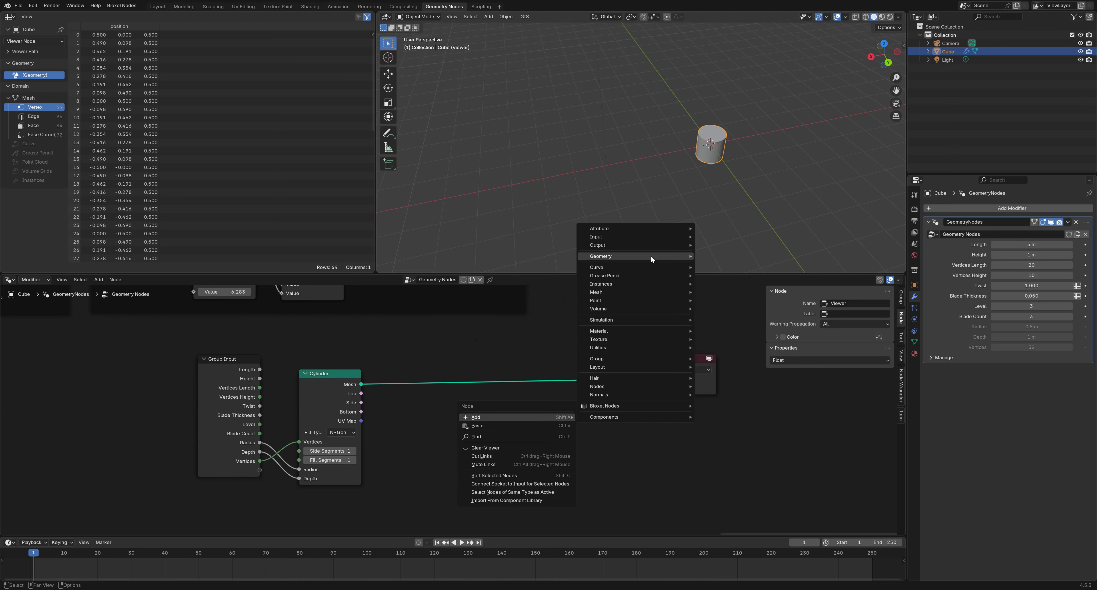
{"action": "mouse_move", "coordinate": [650, 256]}
{"action": "mouse_move", "coordinate": [725, 284]}
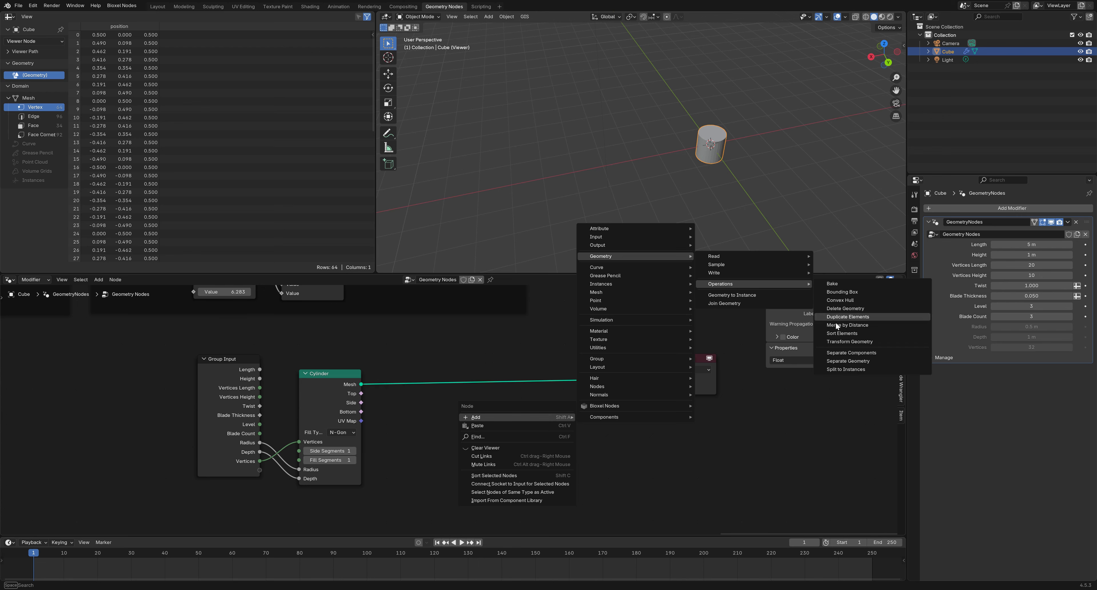
{"action": "left_click", "coordinate": [841, 339]}
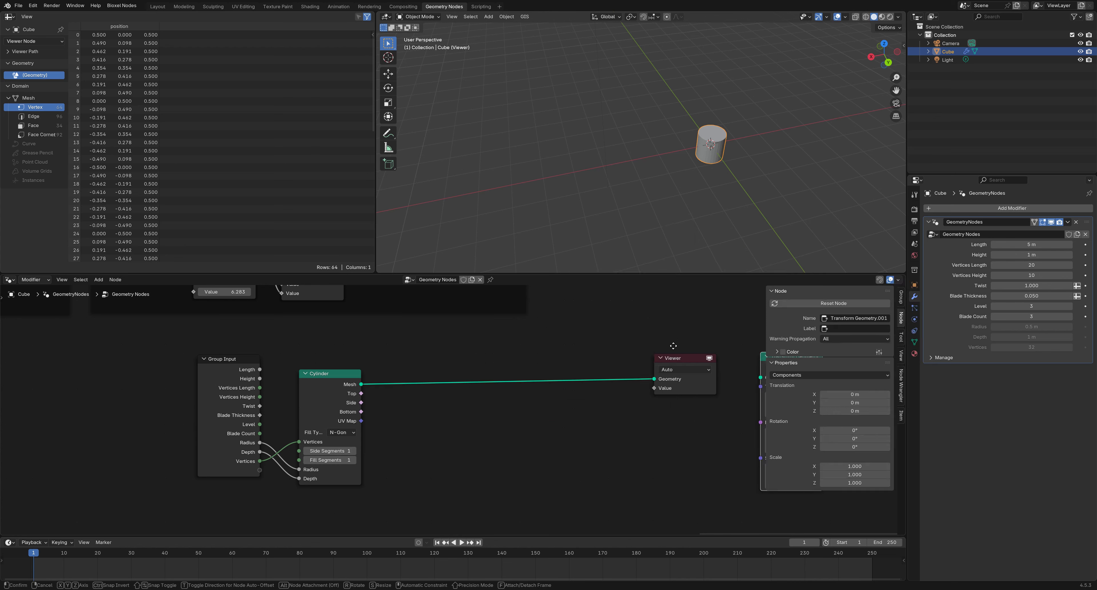
{"action": "left_click", "coordinate": [512, 334]}
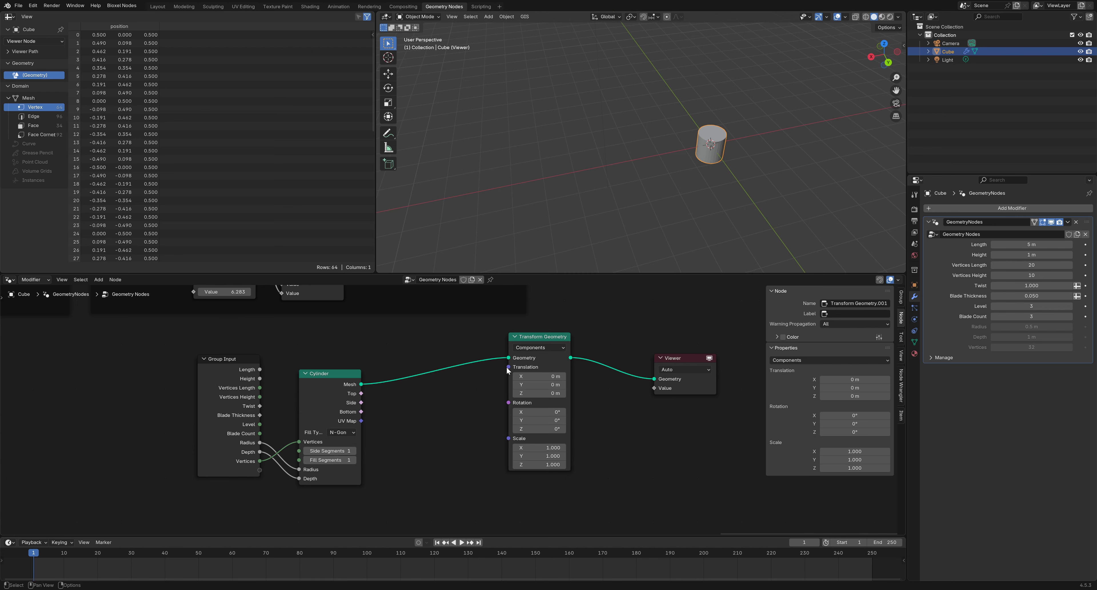
Feed a Combine XYZ into the translation and shift the Group Input and Cylinder nodes left
{"action": "left_click_drag", "start_coordinate": [509, 367], "coordinate": [468, 399]}
{"action": "left_click", "coordinate": [415, 422]}
{"action": "left_click", "coordinate": [433, 416]}
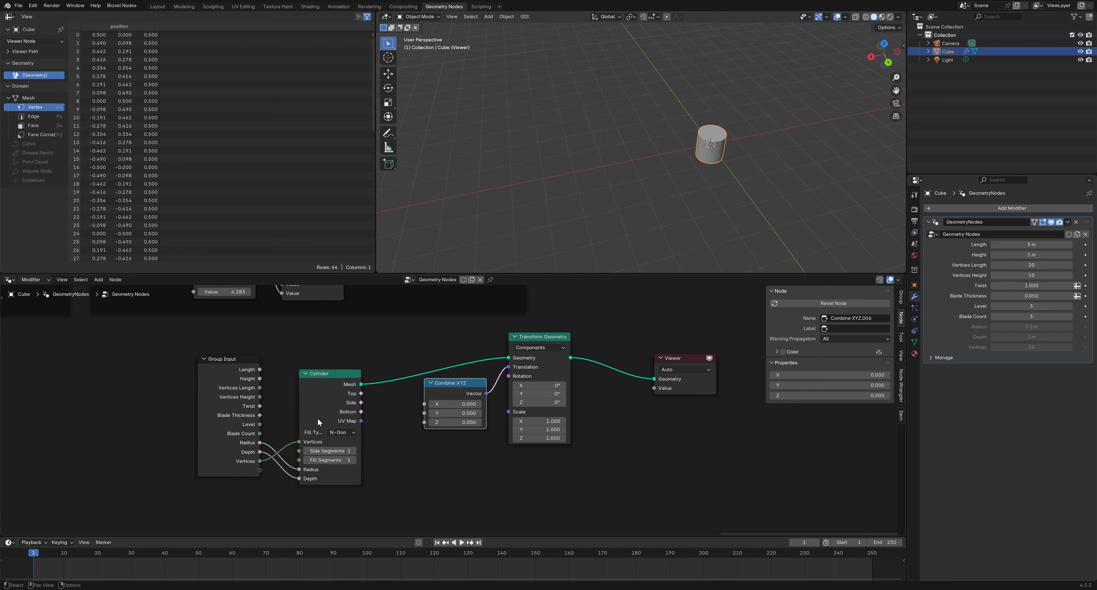
{"action": "left_click_drag", "start_coordinate": [378, 490], "coordinate": [182, 385]}
{"action": "key", "text": "g"}
{"action": "left_click", "coordinate": [348, 399]}
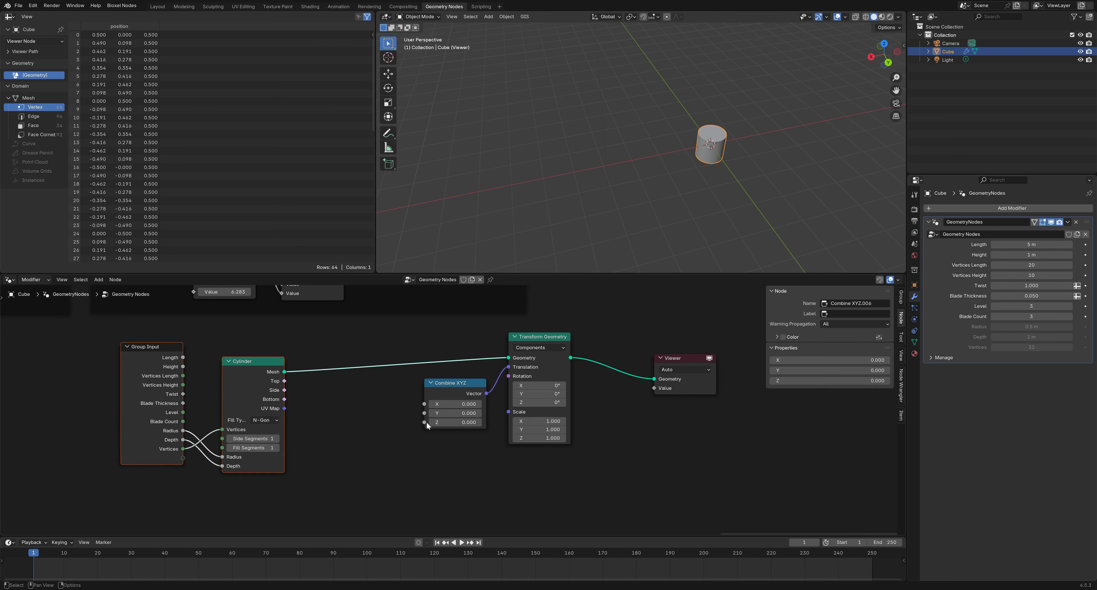
Add a Math node set to Multiply (×0.5), fed by the Height value, for the Z offset
{"action": "left_click_drag", "start_coordinate": [425, 422], "coordinate": [349, 431]}
{"action": "left_click", "coordinate": [317, 452]}
{"action": "left_click", "coordinate": [367, 423]}
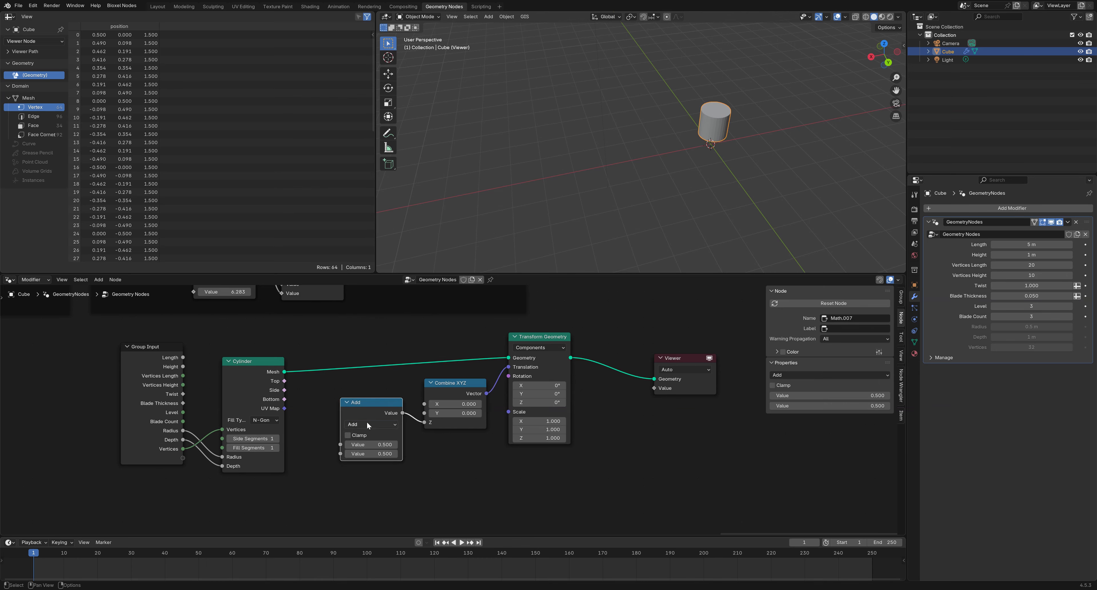
{"action": "left_click", "coordinate": [366, 424]}
{"action": "left_click", "coordinate": [366, 443]}
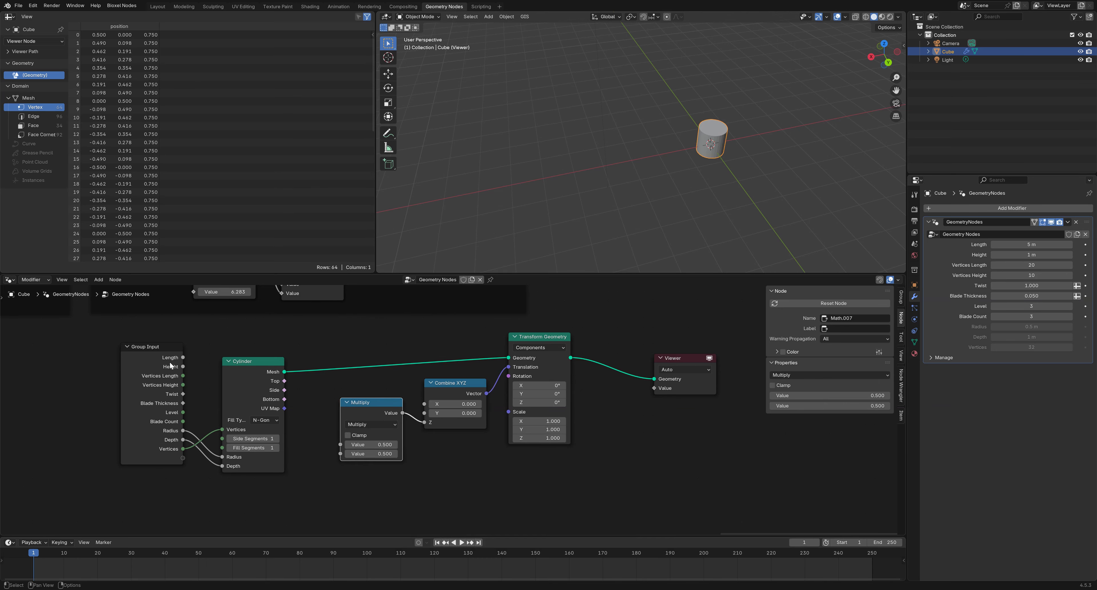
{"action": "left_click_drag", "start_coordinate": [186, 367], "coordinate": [334, 445]}
View the cylinder from a low side angle in see-through wireframe
{"action": "middle_click_drag", "start_coordinate": [655, 233], "coordinate": [663, 185]}
{"action": "scroll", "coordinate": [756, 169], "scroll_direction": "up", "scroll_amount": 4}
{"action": "middle_click_drag", "start_coordinate": [756, 190], "coordinate": [681, 194]}
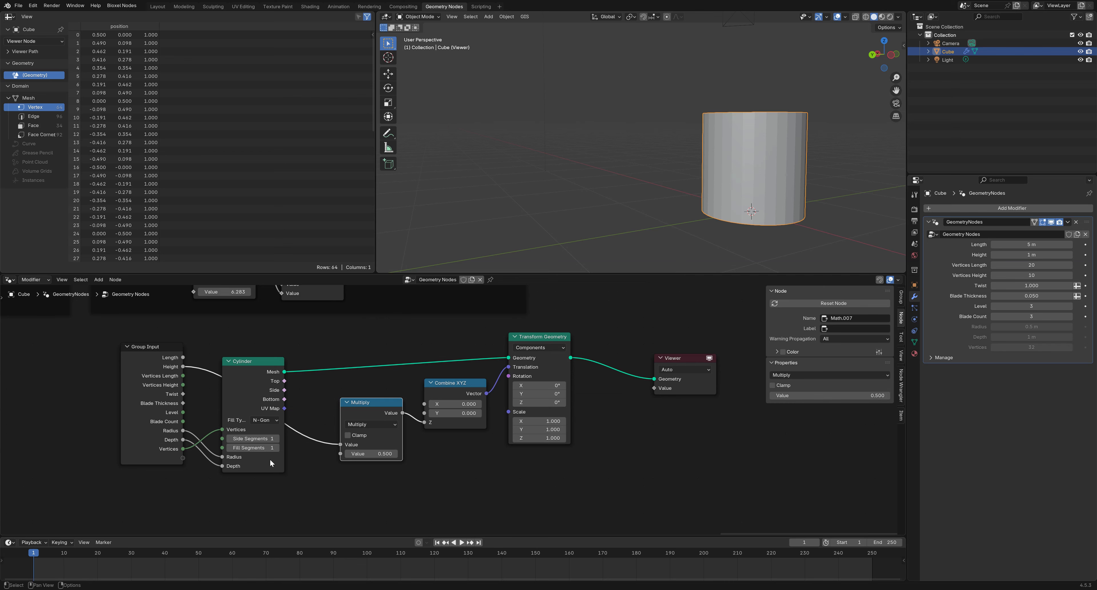
{"action": "left_click", "coordinate": [866, 17]}
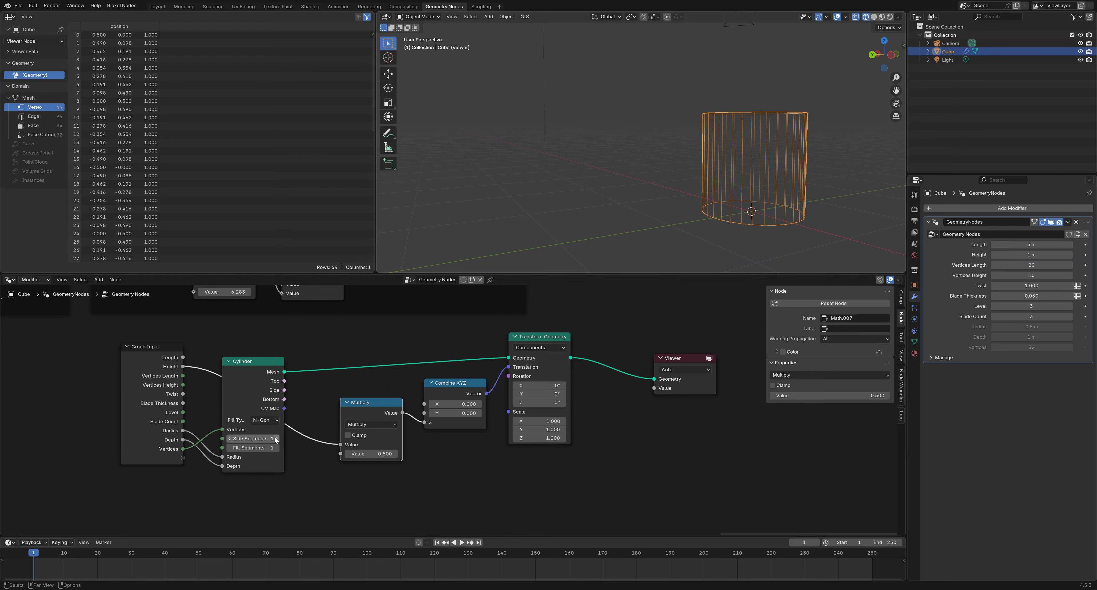
Set the cylinder's side segments to 7 and move the Viewer node further right
{"action": "left_click_drag", "start_coordinate": [279, 440], "coordinate": [276, 437]}
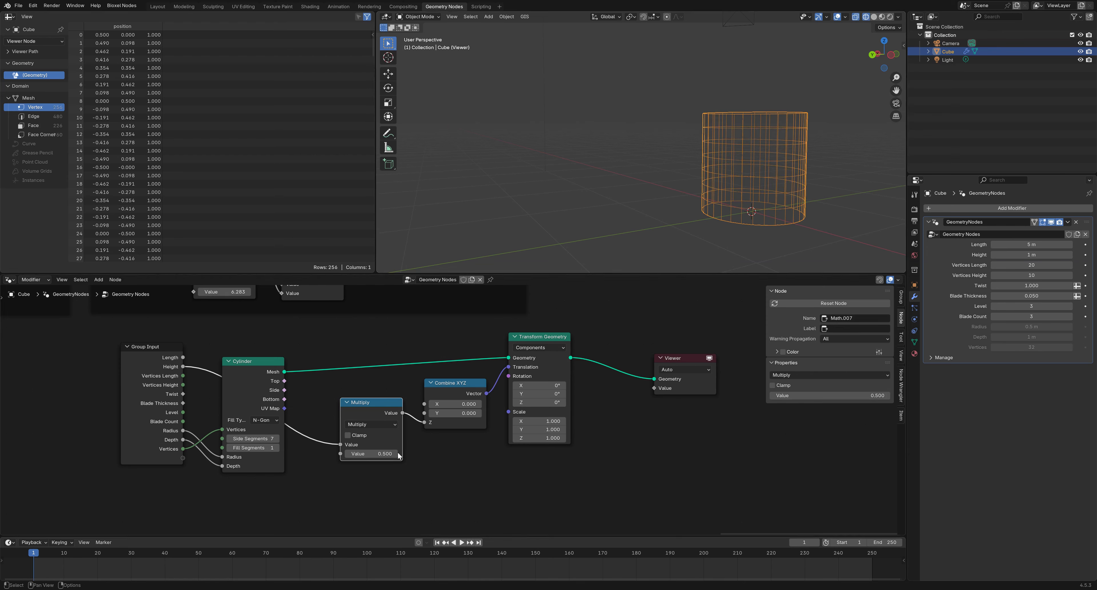
{"action": "middle_click_drag", "start_coordinate": [635, 433], "coordinate": [506, 425]}
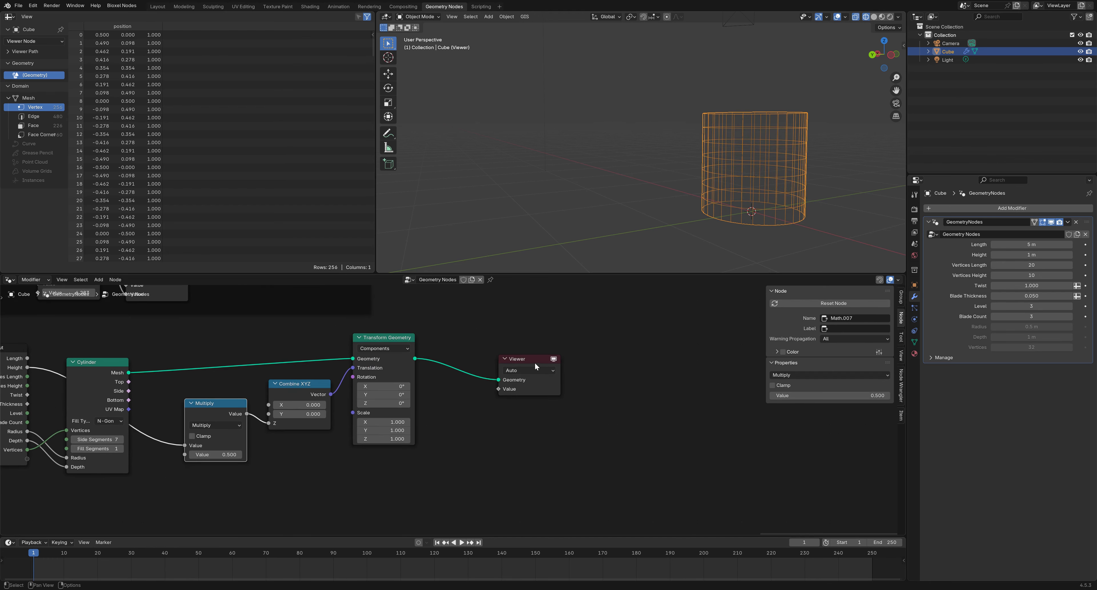
{"action": "left_click_drag", "start_coordinate": [535, 362], "coordinate": [724, 380]}
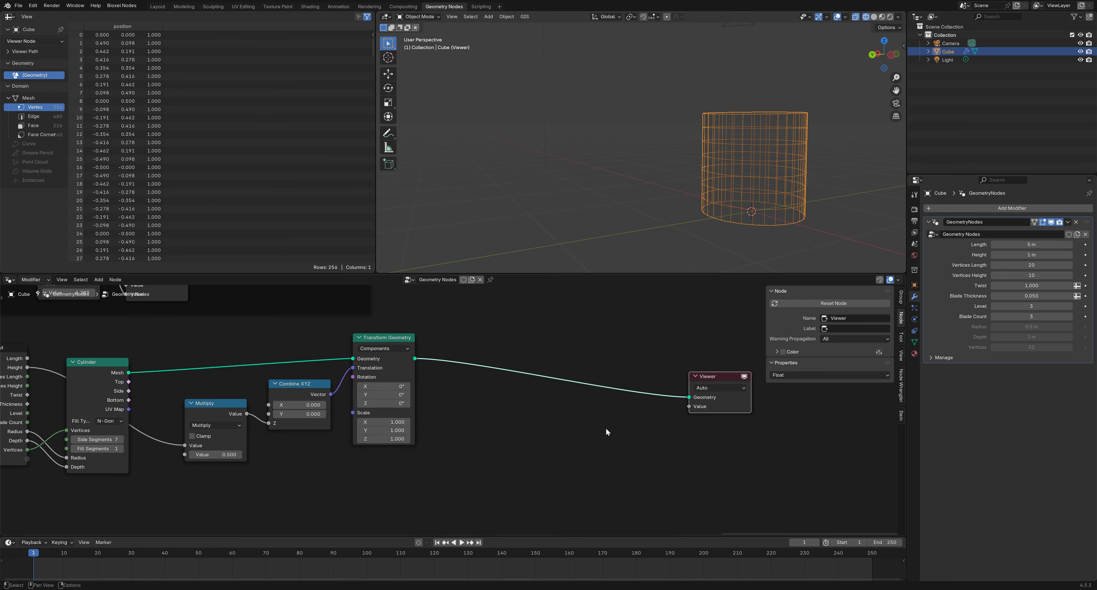
Insert a Set Position node between Transform Geometry and the Viewer
{"action": "left_click", "coordinate": [615, 453]}
{"action": "right_click", "coordinate": [606, 458]}
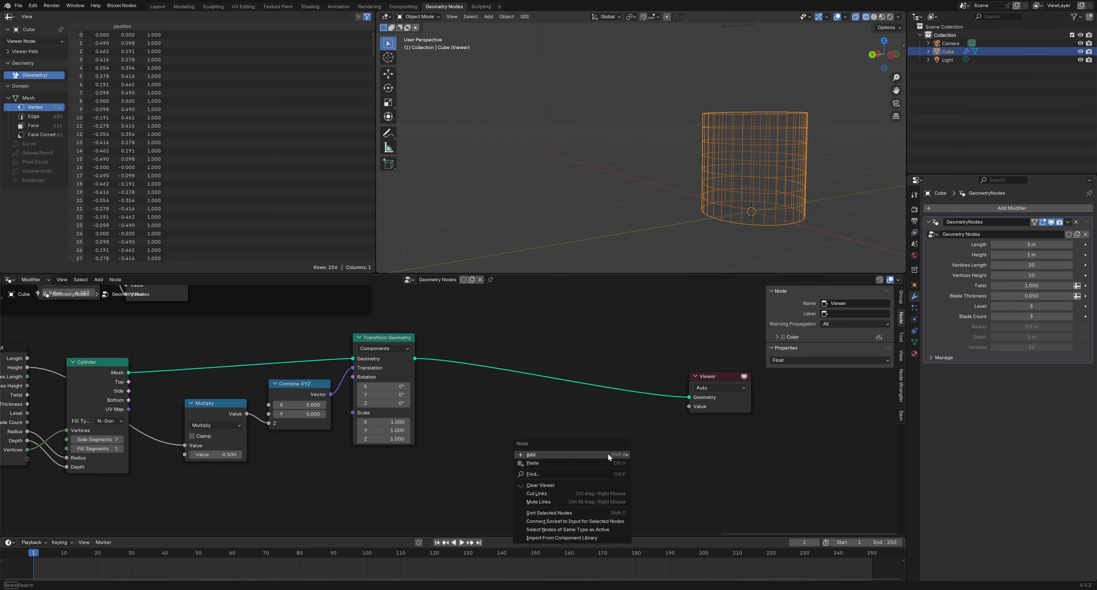
{"action": "mouse_move", "coordinate": [608, 453]}
{"action": "mouse_move", "coordinate": [691, 294]}
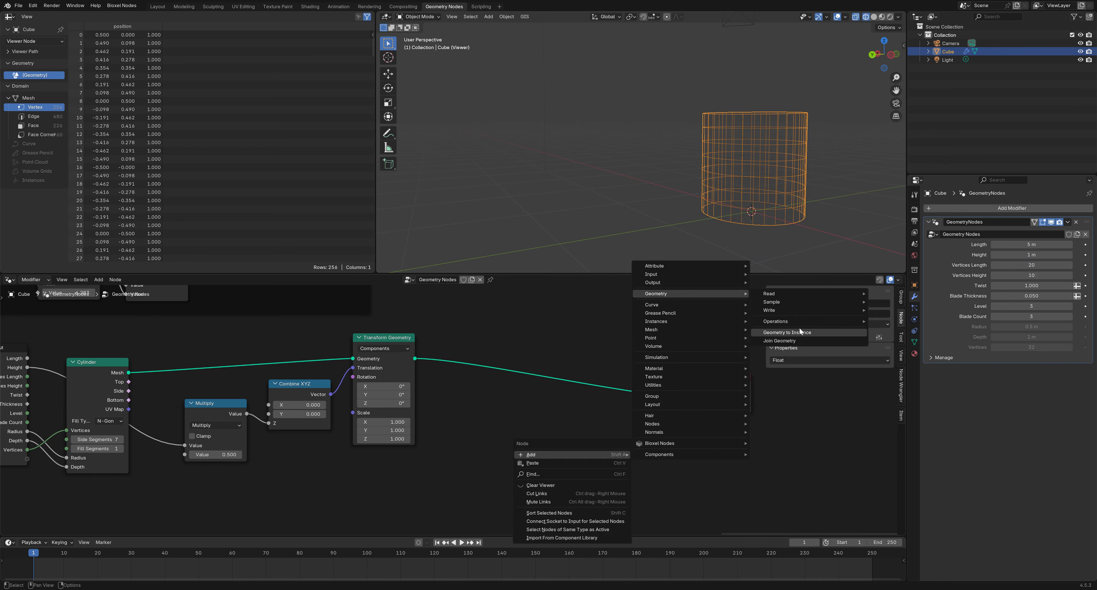
{"action": "mouse_move", "coordinate": [792, 311]}
{"action": "left_click", "coordinate": [916, 326]}
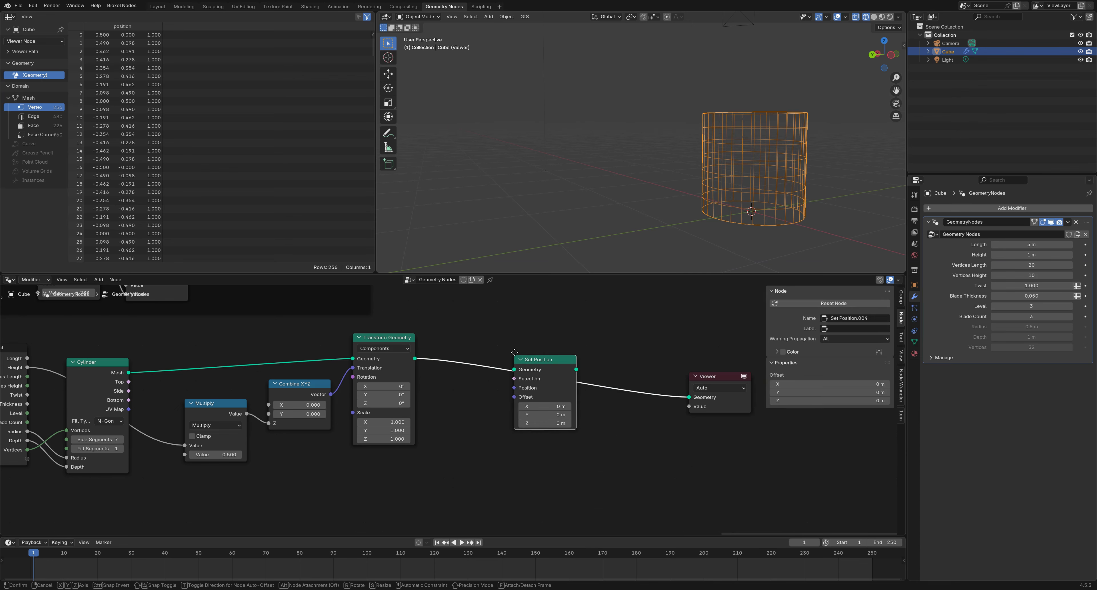
{"action": "left_click", "coordinate": [502, 397]}
{"action": "middle_click_drag", "start_coordinate": [539, 368], "coordinate": [604, 361]}
{"action": "left_click_drag", "start_coordinate": [606, 367], "coordinate": [655, 369]}
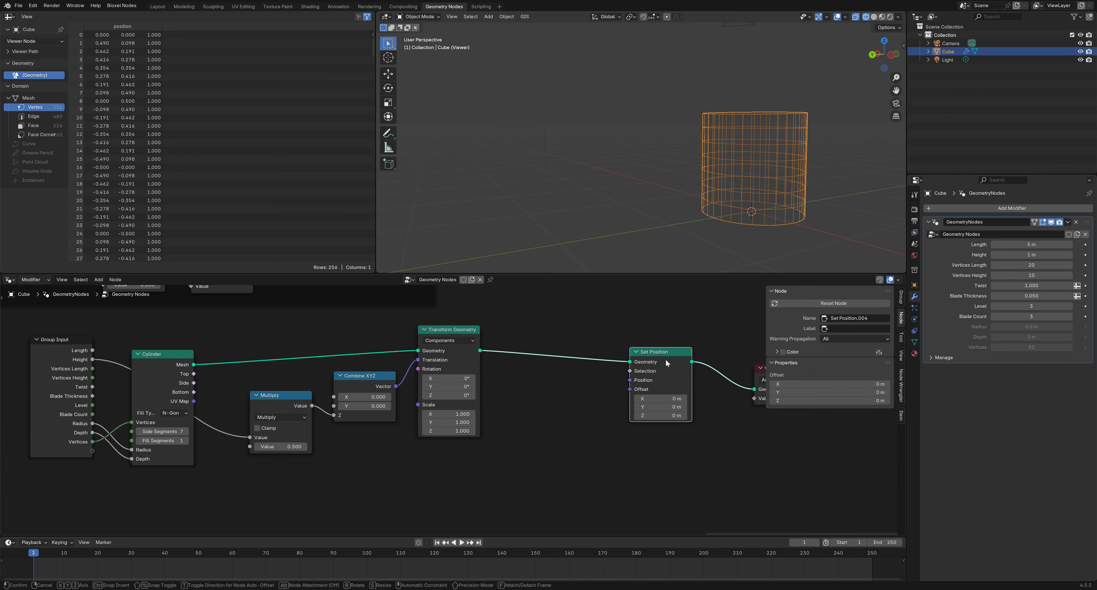
{"action": "middle_click_drag", "start_coordinate": [587, 420], "coordinate": [599, 388]}
{"action": "scroll", "coordinate": [572, 396], "scroll_direction": "down", "scroll_amount": 5}
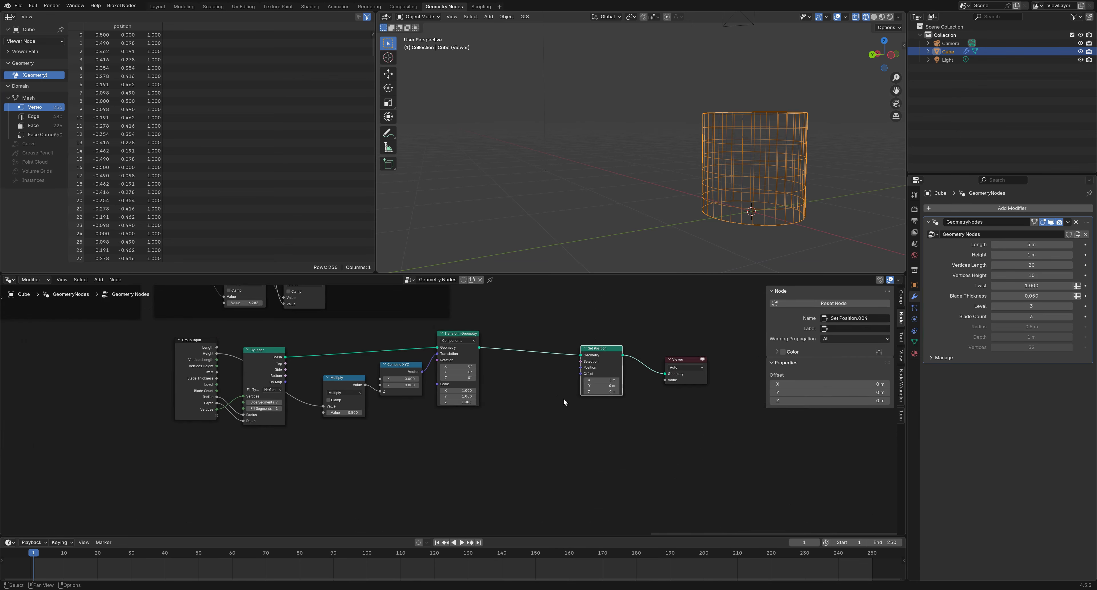
Add a Position node below the Group Input feeding a new Separate XYZ node
{"action": "left_click", "coordinate": [371, 464]}
{"action": "right_click", "coordinate": [364, 468]}
{"action": "mouse_move", "coordinate": [364, 467]}
{"action": "mouse_move", "coordinate": [490, 306]}
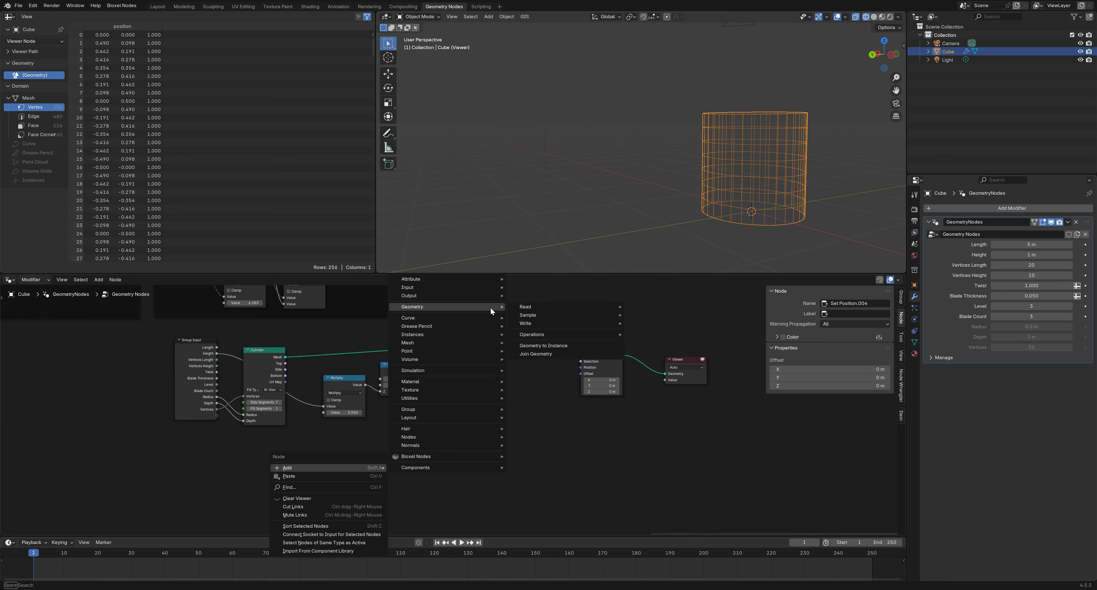
{"action": "mouse_move", "coordinate": [579, 333]}
{"action": "mouse_move", "coordinate": [595, 304]}
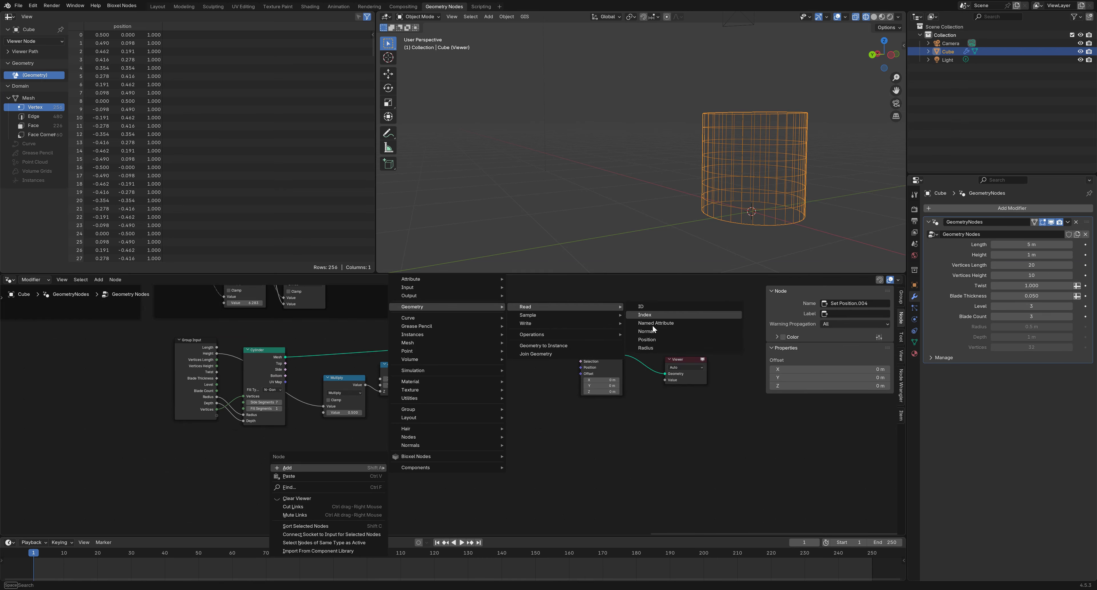
{"action": "left_click", "coordinate": [646, 340]}
{"action": "left_click", "coordinate": [278, 468]}
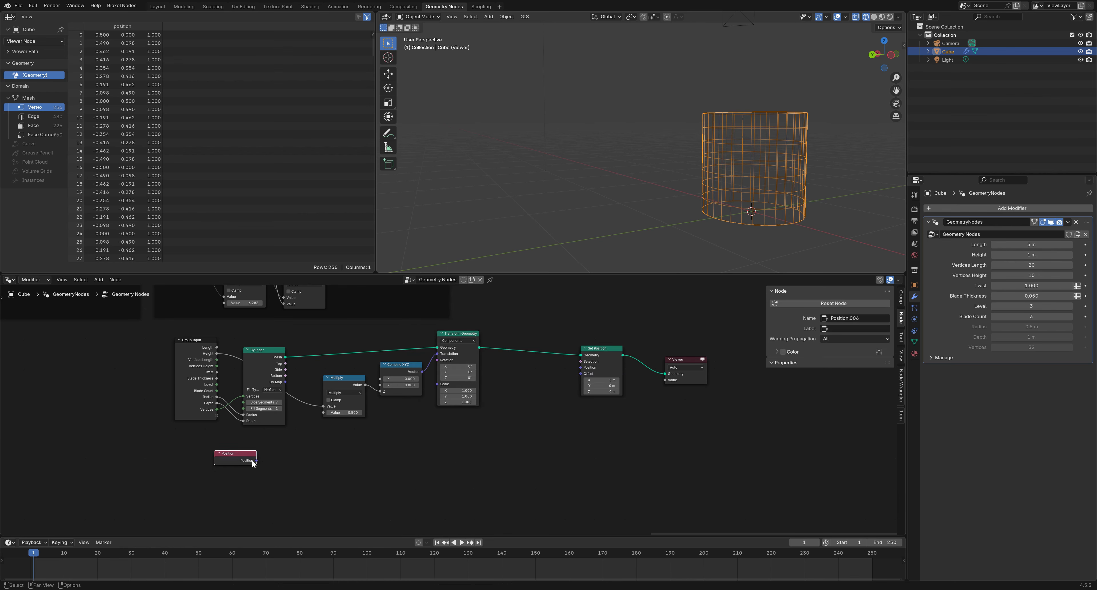
{"action": "left_click_drag", "start_coordinate": [254, 461], "coordinate": [293, 467]}
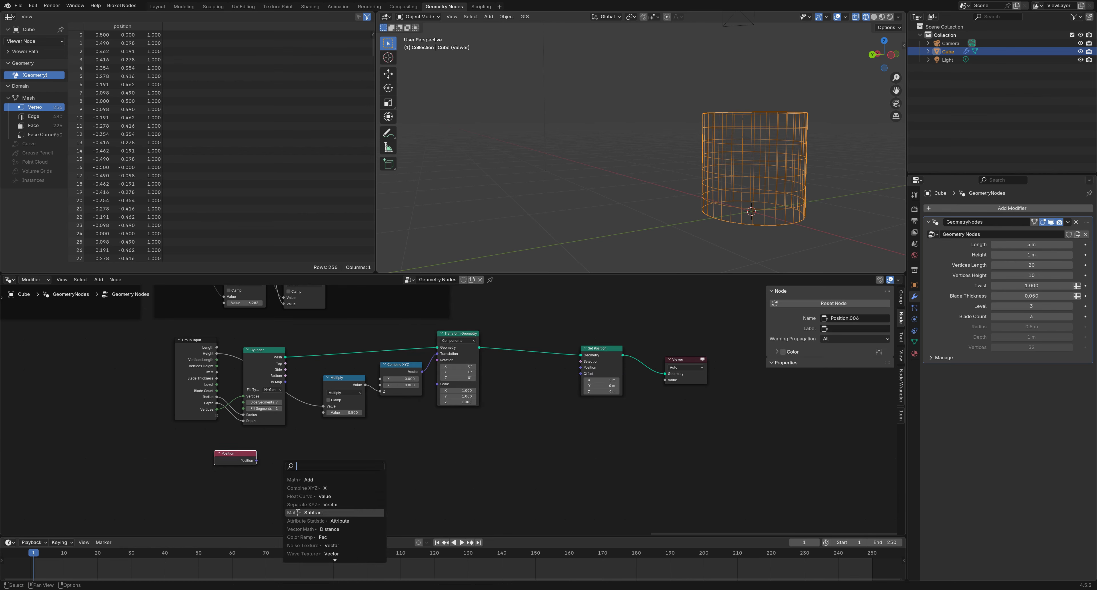
{"action": "left_click", "coordinate": [302, 505]}
Pull a link from Separate XYZ's Z output and search for 'map'
{"action": "scroll", "coordinate": [321, 471], "scroll_direction": "up", "scroll_amount": 1}
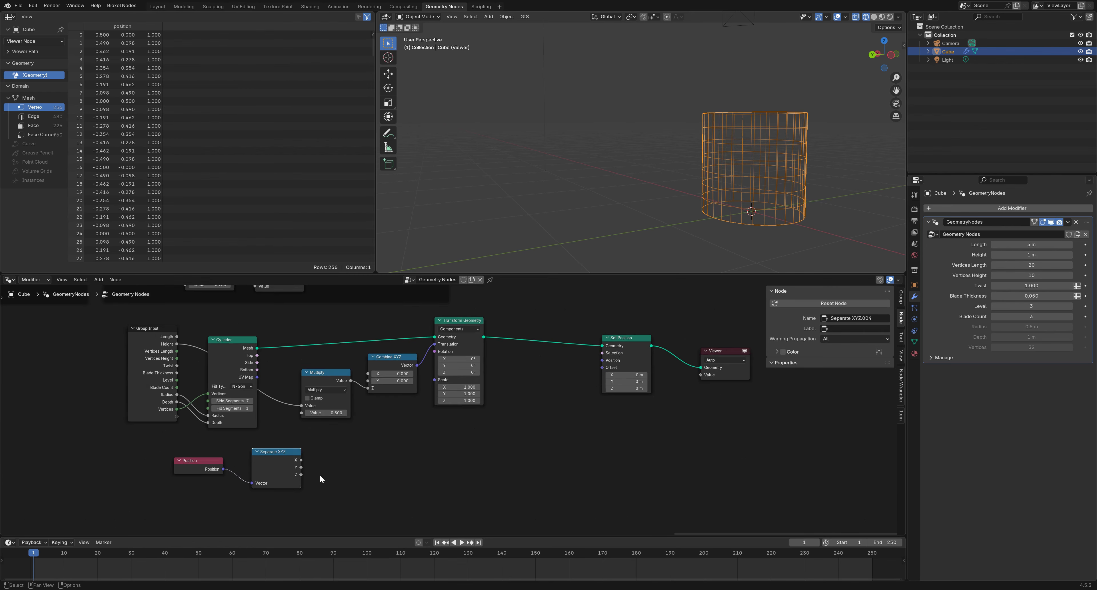
{"action": "left_click_drag", "start_coordinate": [300, 474], "coordinate": [346, 485]}
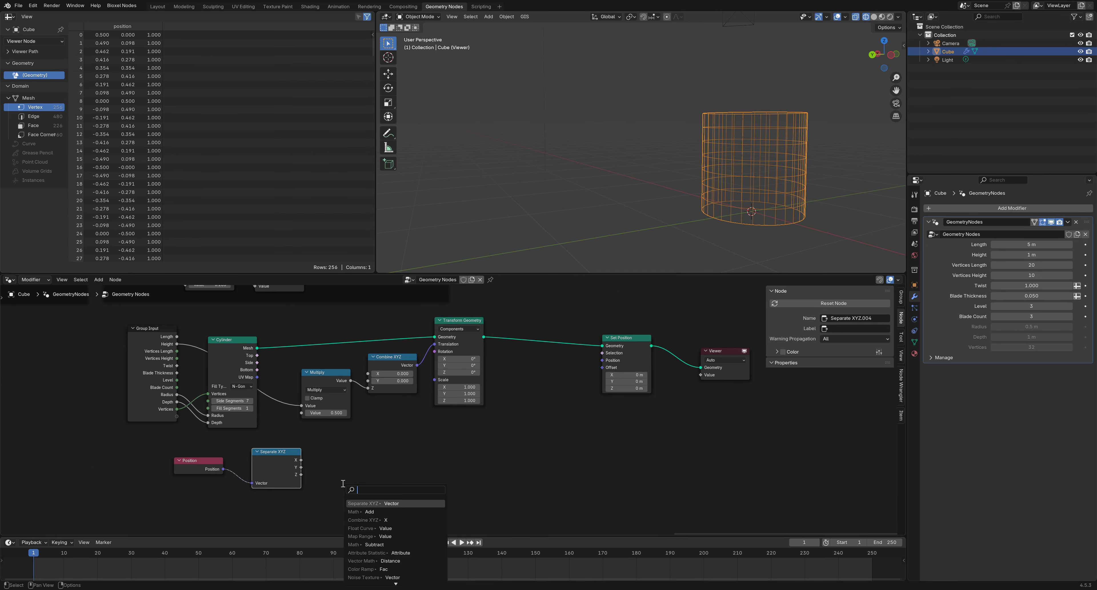
{"action": "type", "text": "att"}
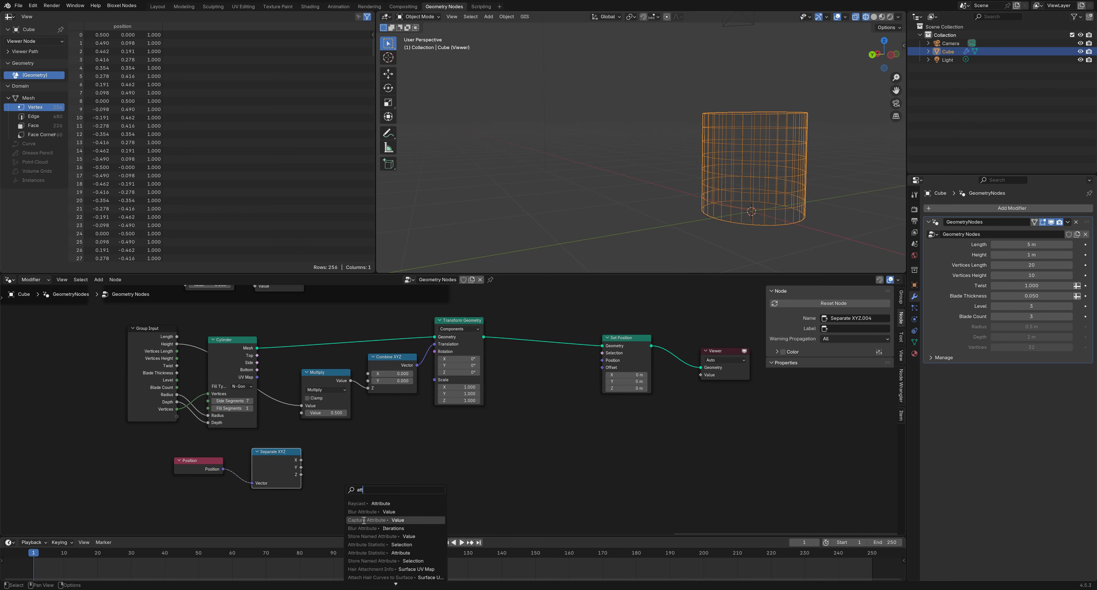
{"action": "left_click", "coordinate": [348, 450]}
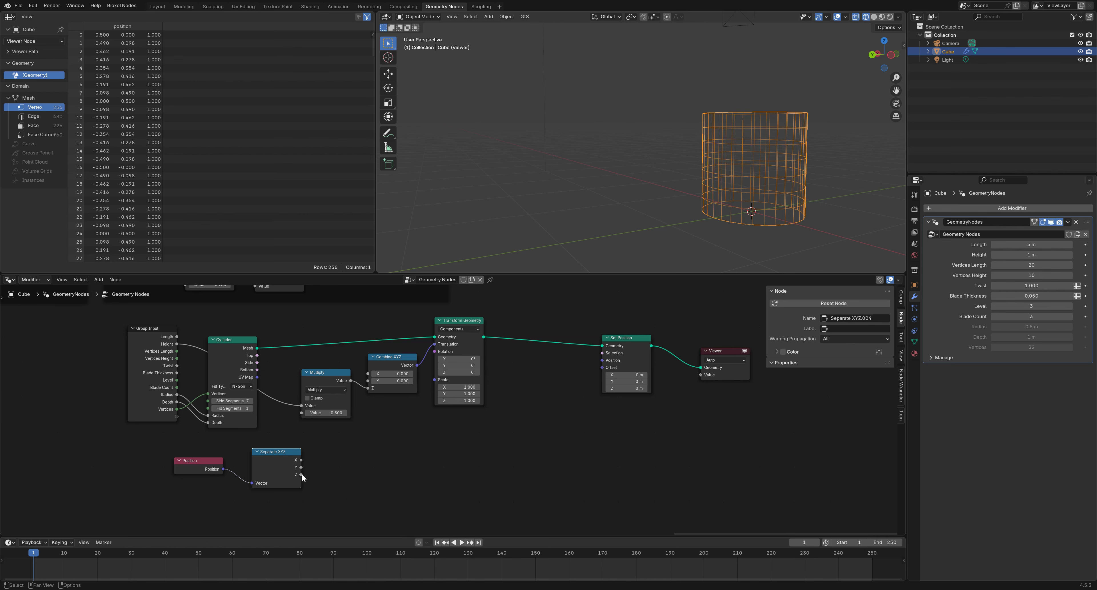
{"action": "left_click_drag", "start_coordinate": [302, 473], "coordinate": [395, 446]}
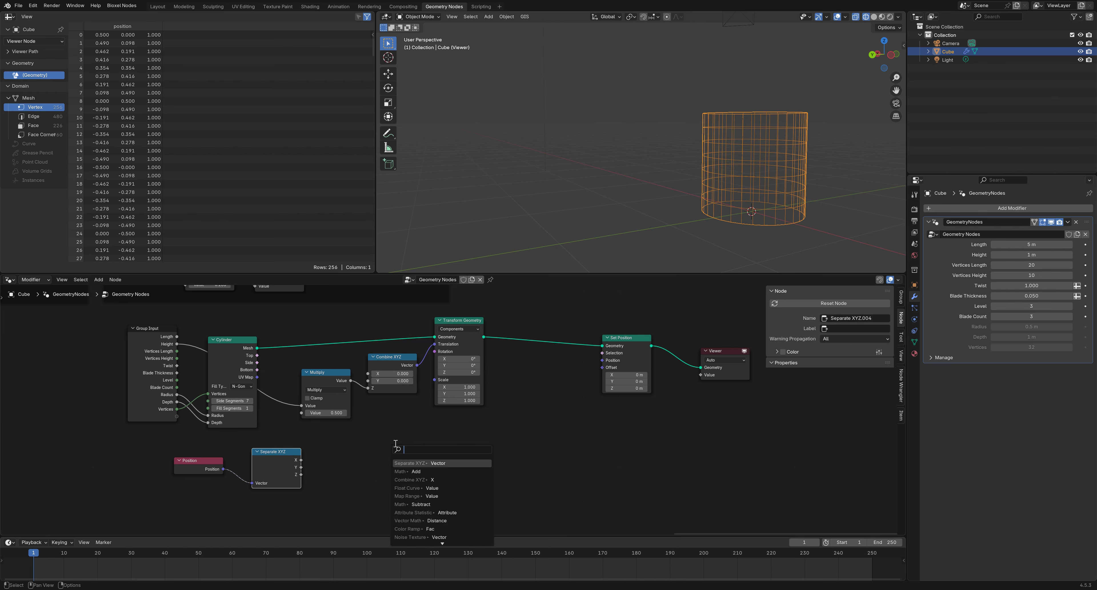
{"action": "type", "text": "map"}
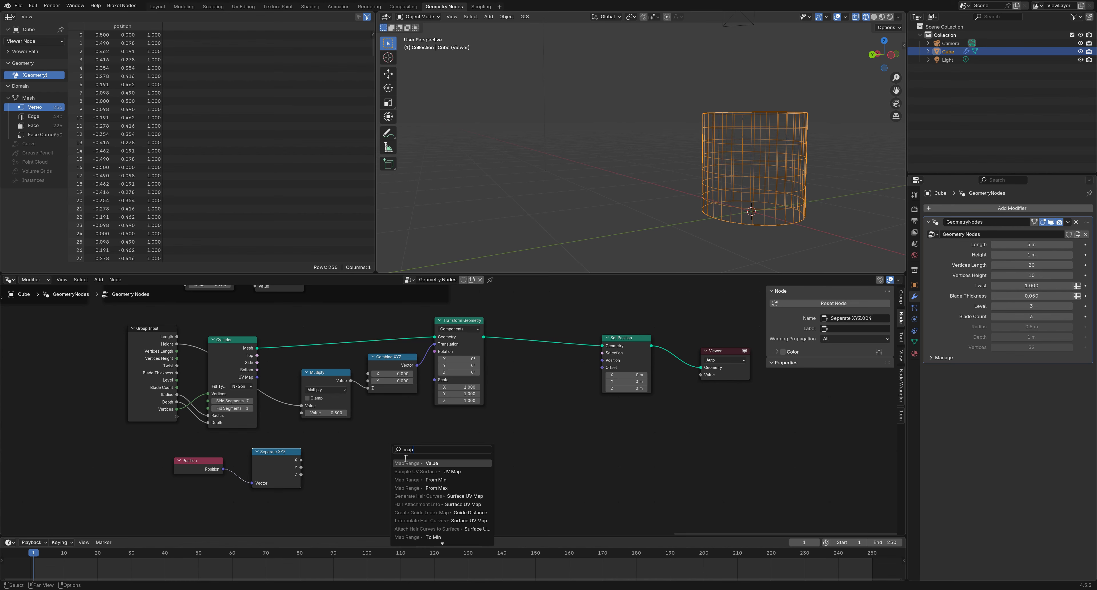
Add a Map Range fed by Z with Height as From Max, followed by a Float Curve
{"action": "left_click", "coordinate": [405, 462]}
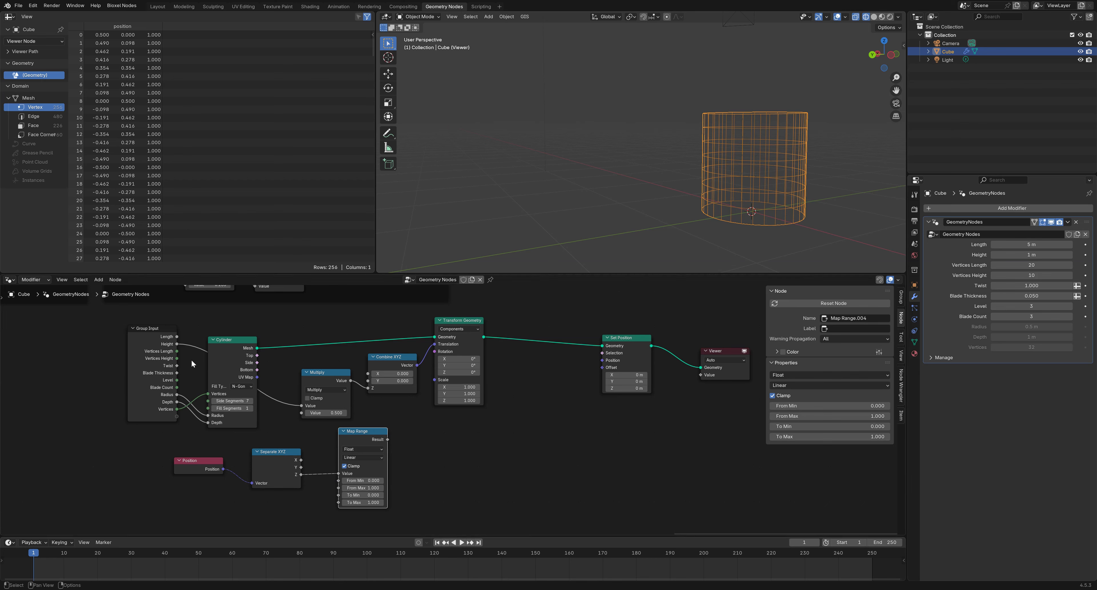
{"action": "left_click_drag", "start_coordinate": [177, 344], "coordinate": [339, 488]}
{"action": "left_click_drag", "start_coordinate": [389, 444], "coordinate": [416, 460]}
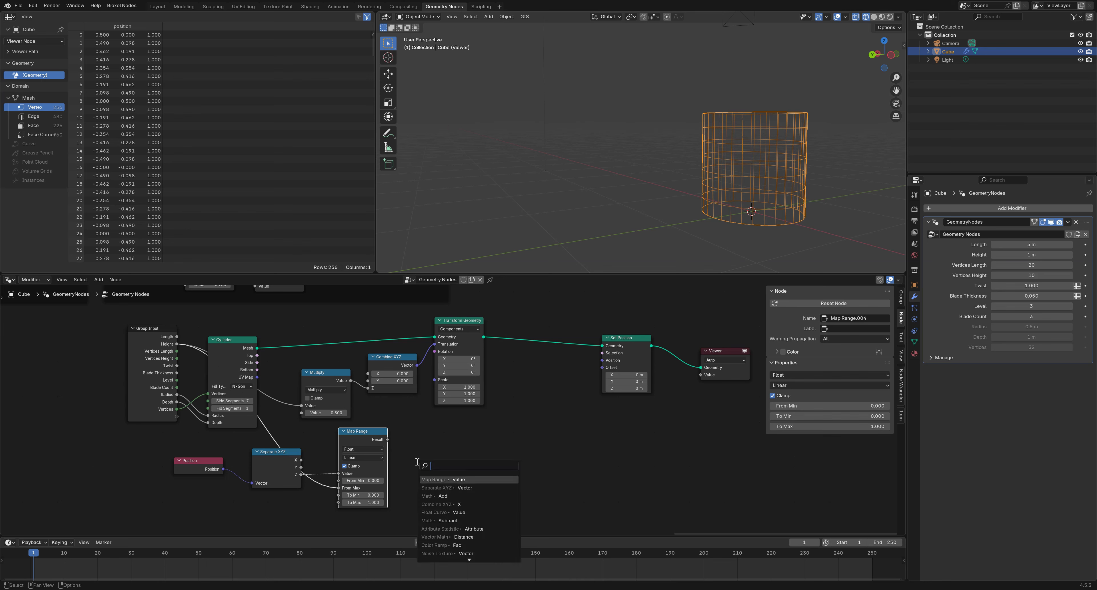
{"action": "type", "text": "floa"}
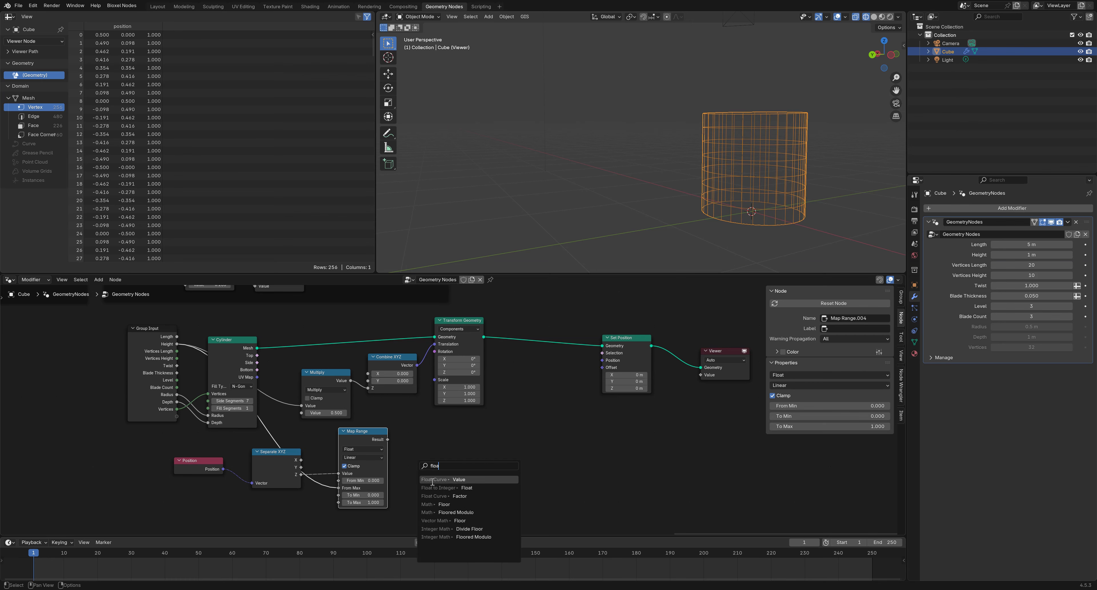
{"action": "key", "text": "Return"}
Route the Float Curve into Combine XYZ's X and Y, then into a Vector Math Multiply
{"action": "middle_click_drag", "start_coordinate": [536, 457], "coordinate": [493, 454]}
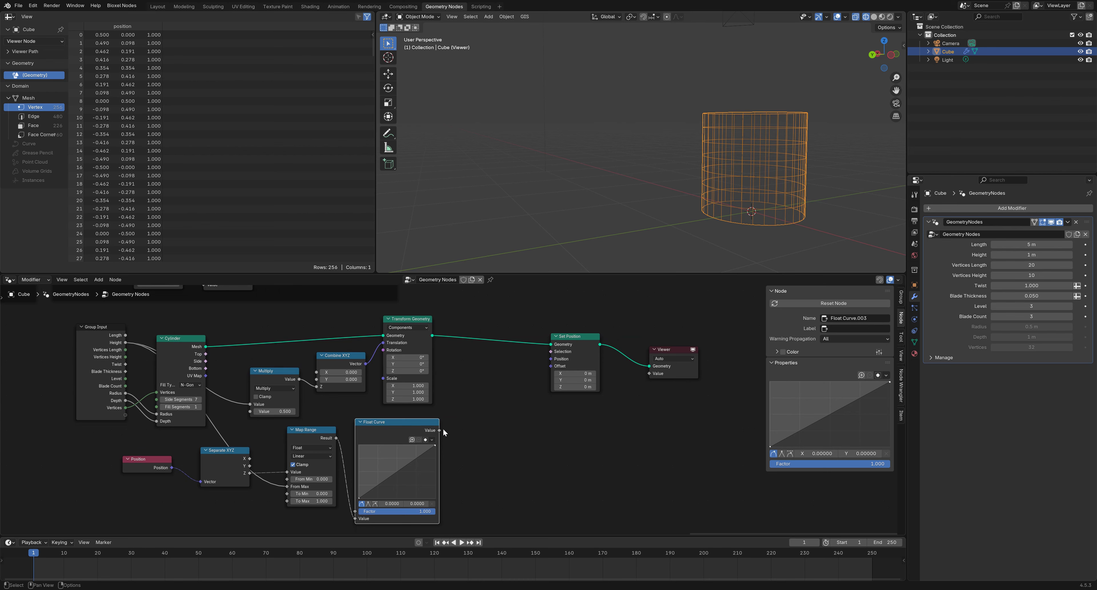
{"action": "left_click_drag", "start_coordinate": [443, 430], "coordinate": [473, 443]}
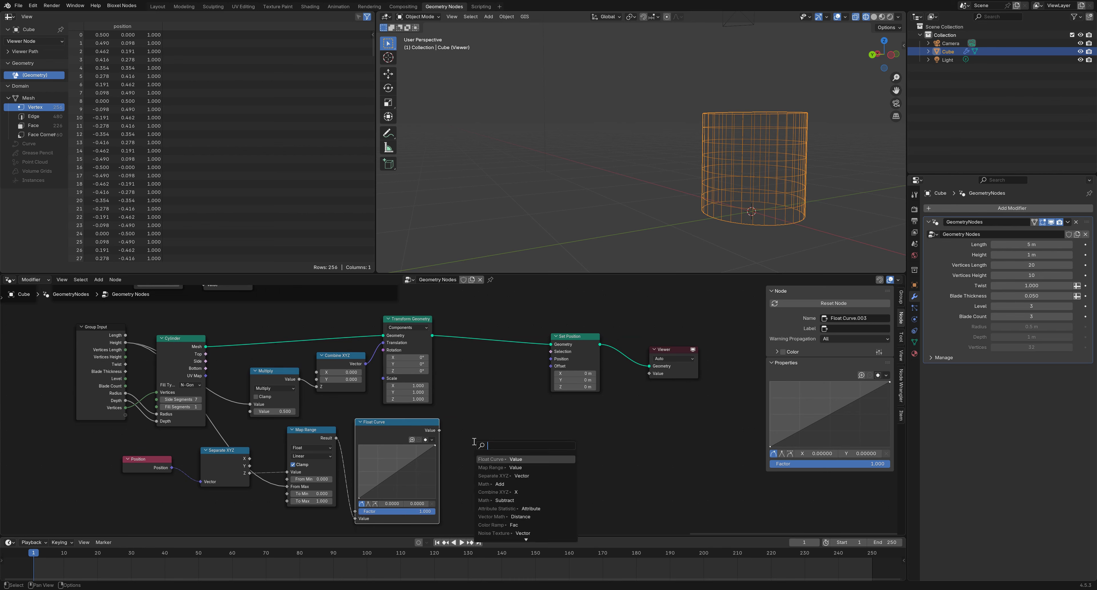
{"action": "left_click", "coordinate": [497, 492]}
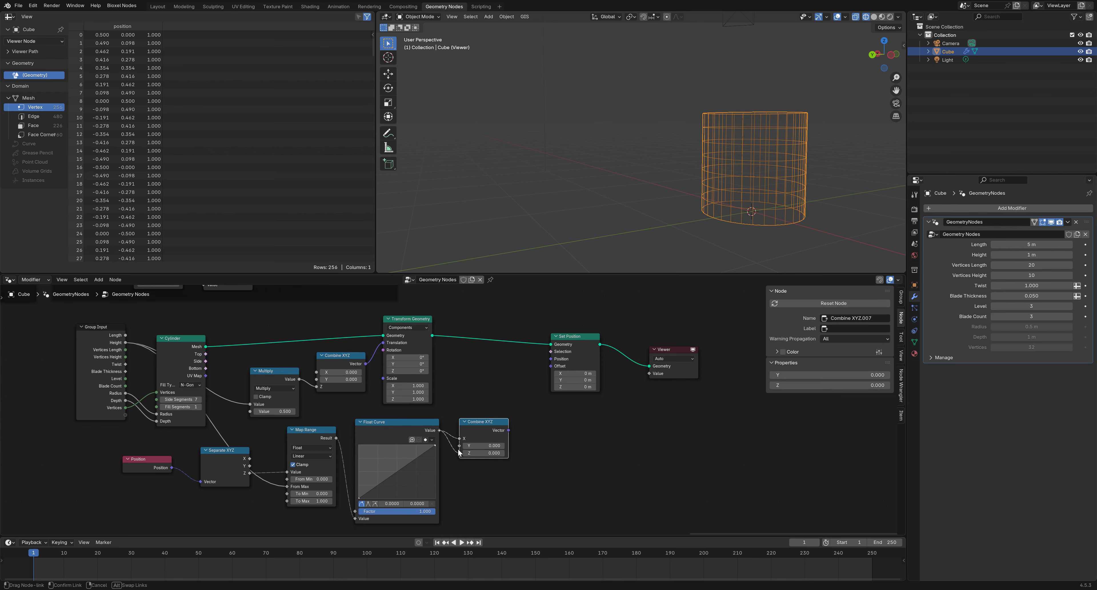
{"action": "left_click_drag", "start_coordinate": [439, 430], "coordinate": [459, 446]}
{"action": "middle_click_drag", "start_coordinate": [508, 439], "coordinate": [472, 443]}
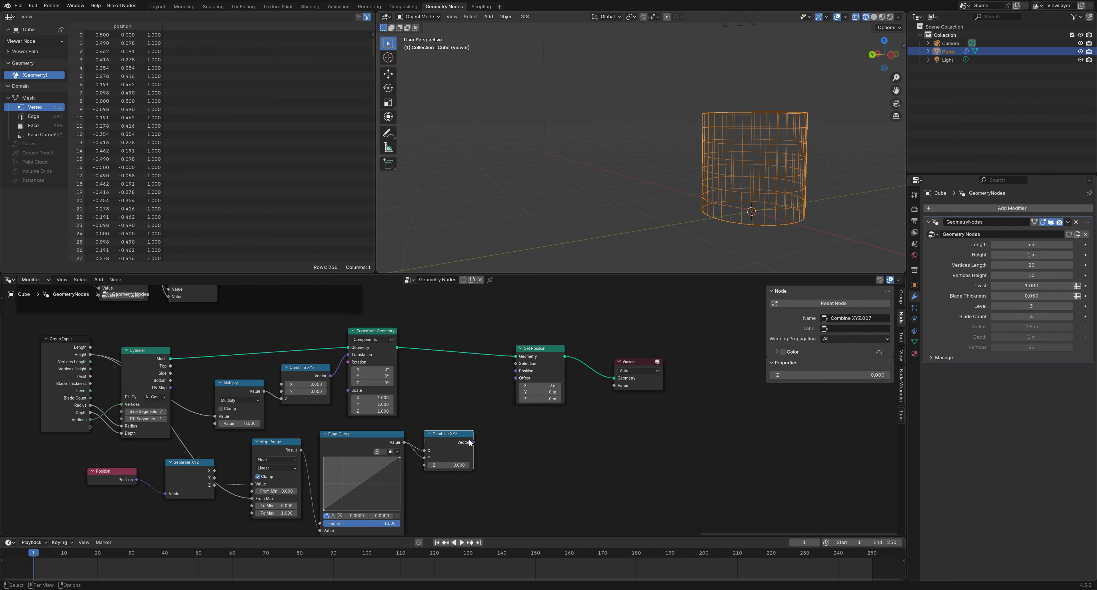
{"action": "left_click_drag", "start_coordinate": [473, 441], "coordinate": [492, 437]}
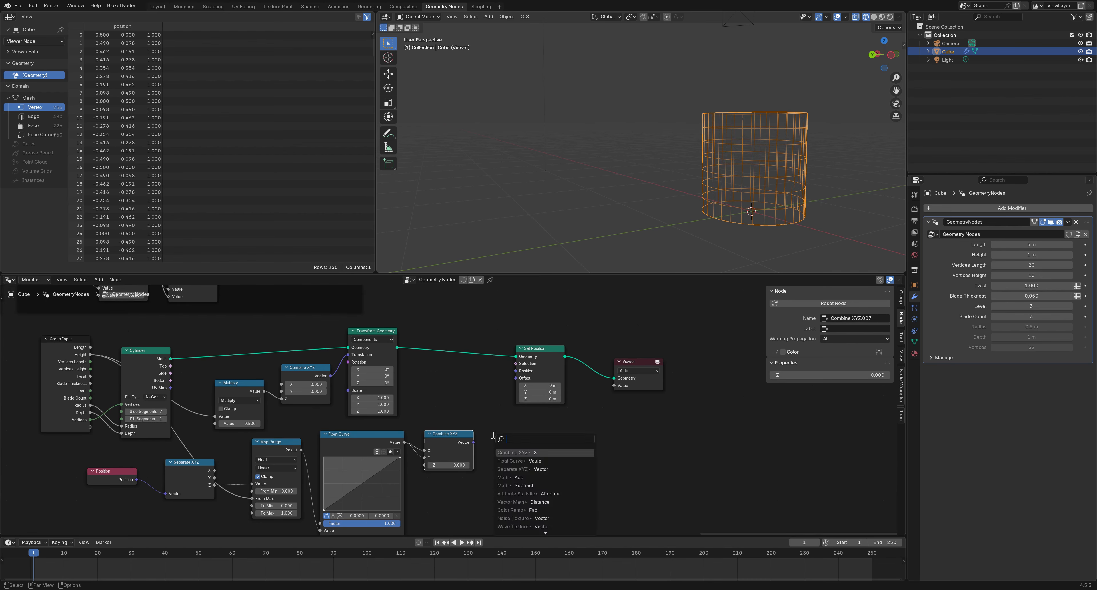
{"action": "left_click", "coordinate": [524, 502]}
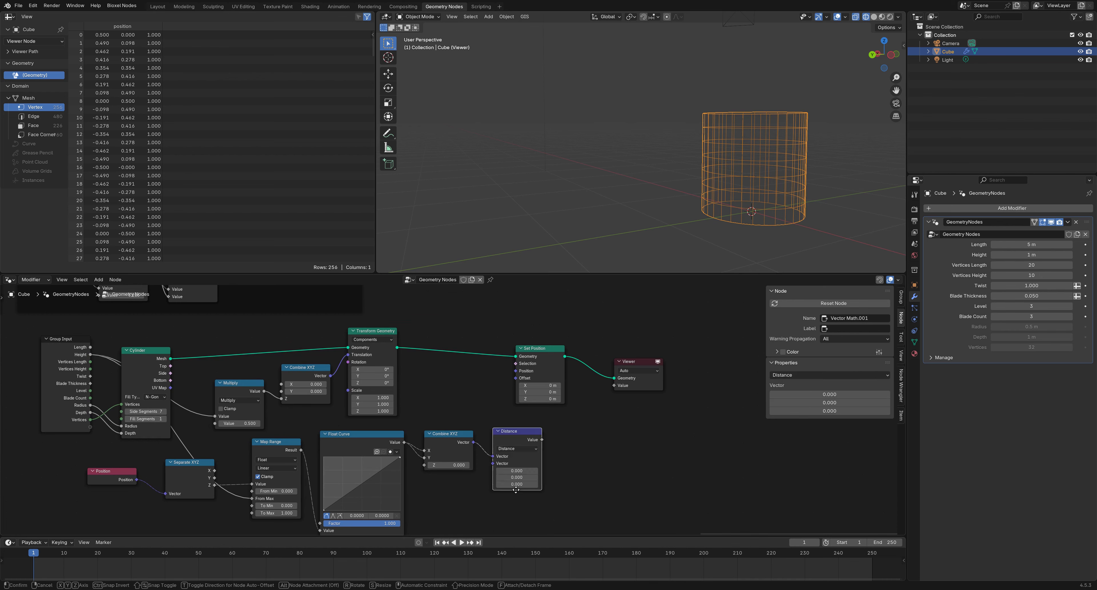
{"action": "left_click", "coordinate": [509, 425]}
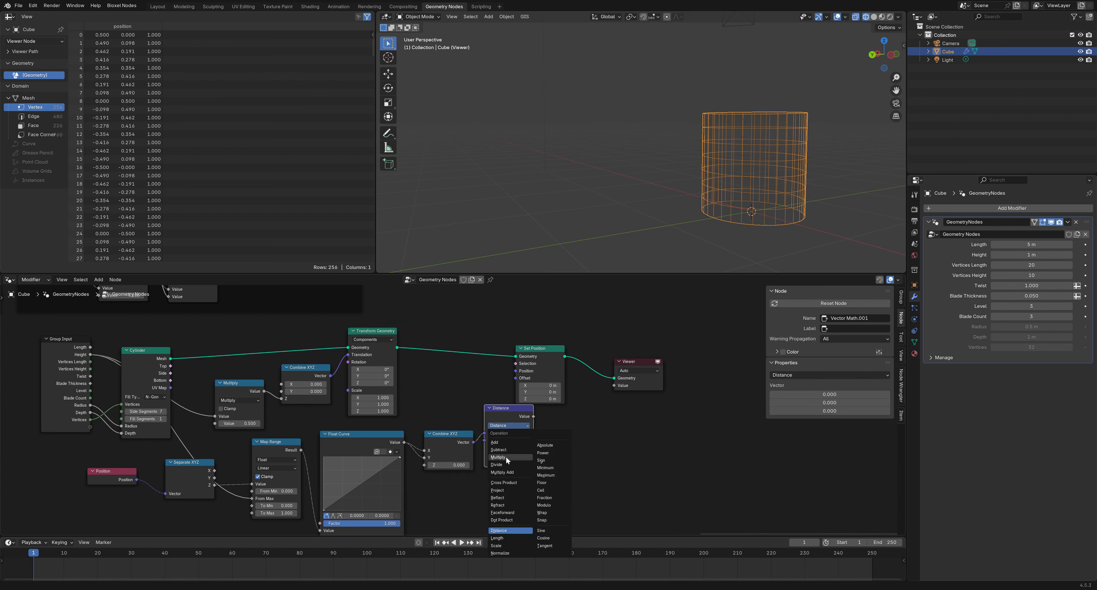
{"action": "left_click", "coordinate": [507, 446]}
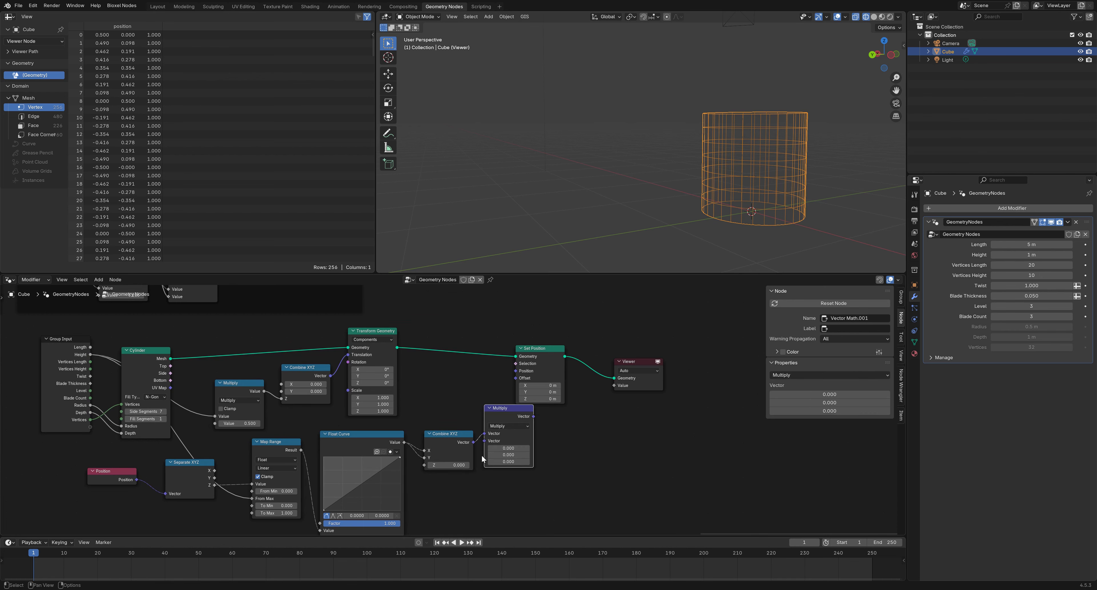
Multiply a Position node by the curve vector and link the result to Set Position's Offset
{"action": "left_click_drag", "start_coordinate": [484, 440], "coordinate": [465, 487]}
{"action": "key", "text": "Down"}
{"action": "key", "text": "Down"}
{"action": "key", "text": "Down"}
{"action": "key", "text": "Down"}
{"action": "key", "text": "Down"}
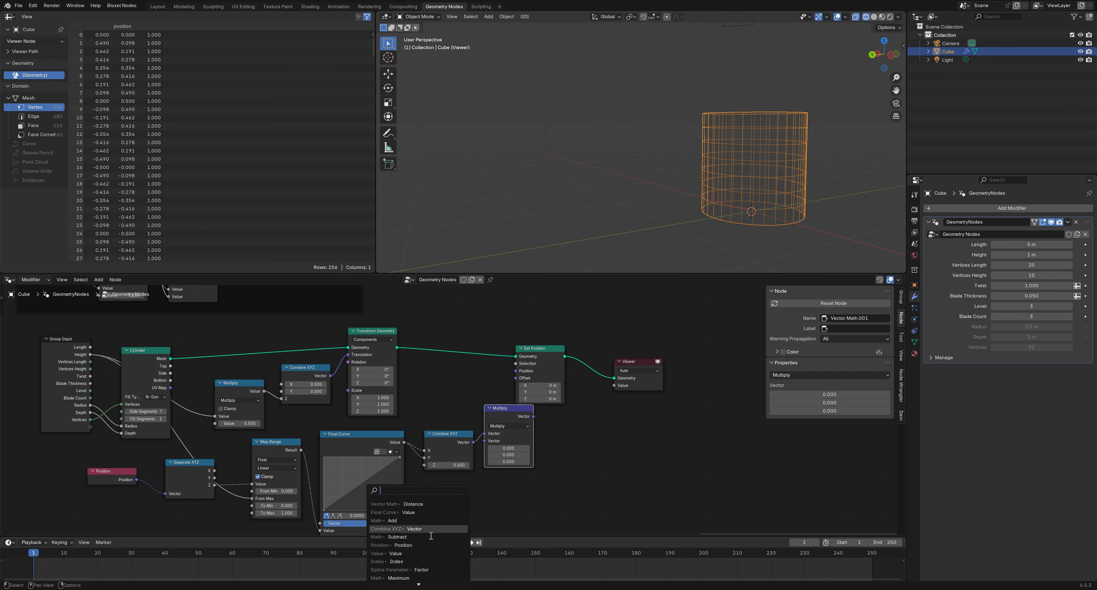
{"action": "key", "text": "Return"}
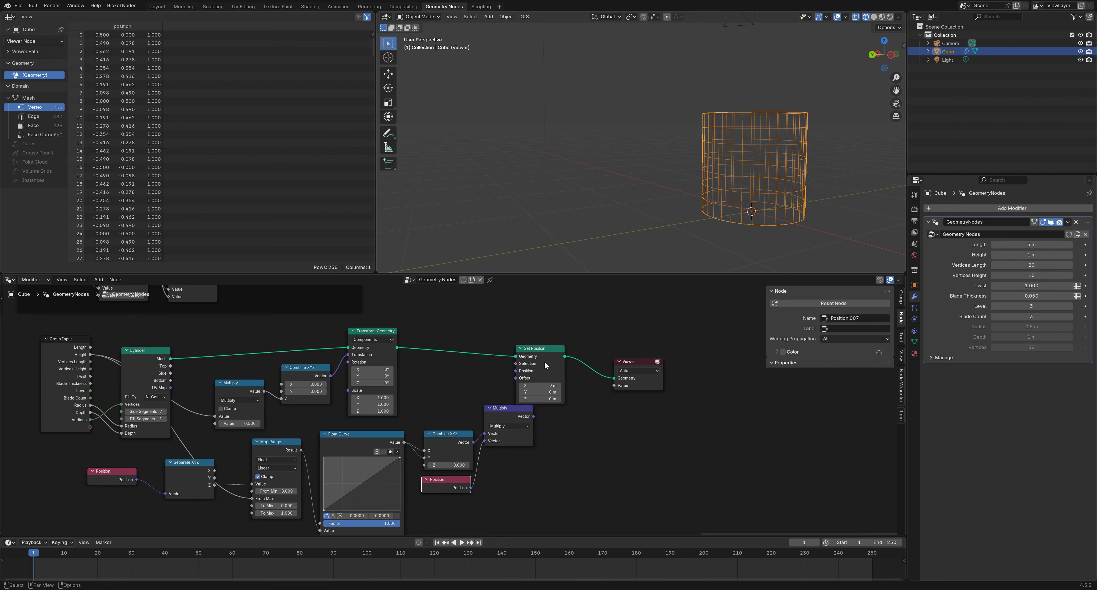
{"action": "left_click_drag", "start_coordinate": [544, 361], "coordinate": [575, 368]}
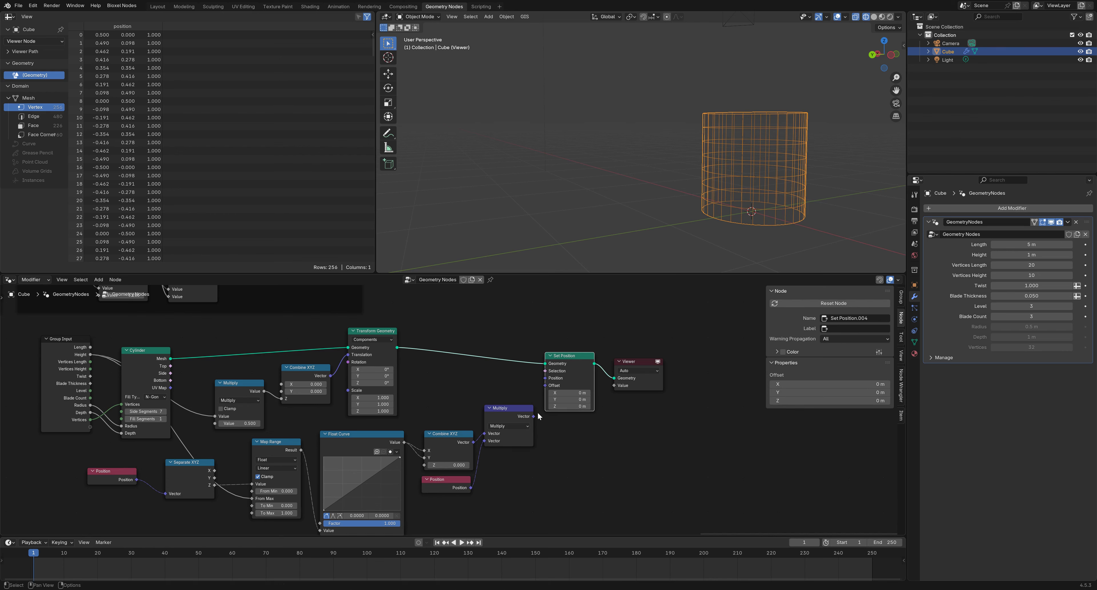
{"action": "left_click_drag", "start_coordinate": [534, 417], "coordinate": [546, 385]}
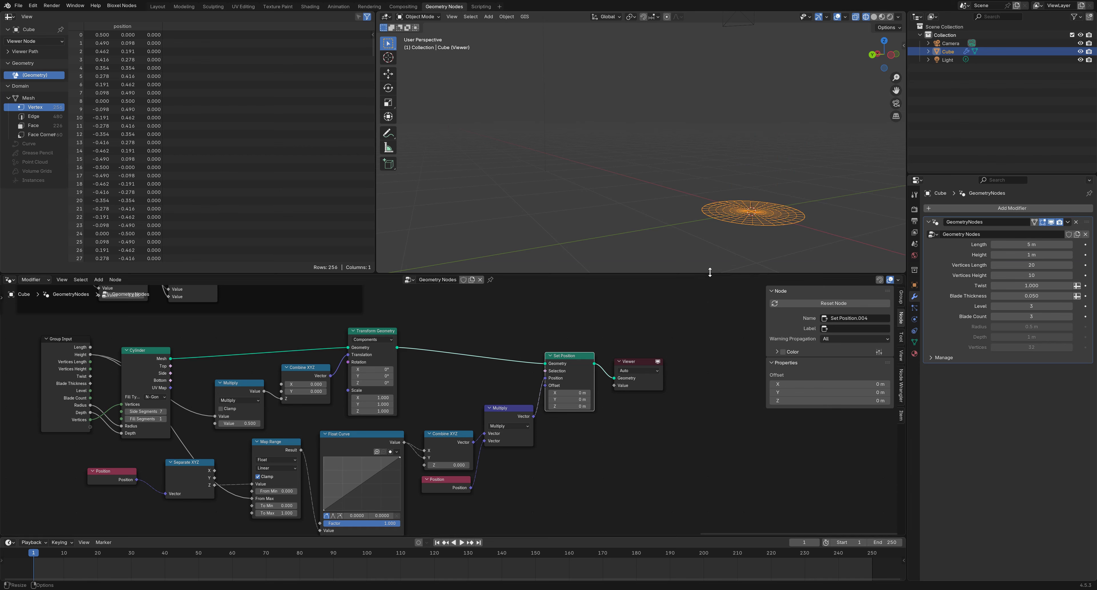
Set Combine XYZ's Z to 1 and reshape the Float Curve into a rounded dome profile
{"action": "left_click", "coordinate": [447, 464]}
{"action": "type", "text": "1"}
{"action": "key", "text": "Return"}
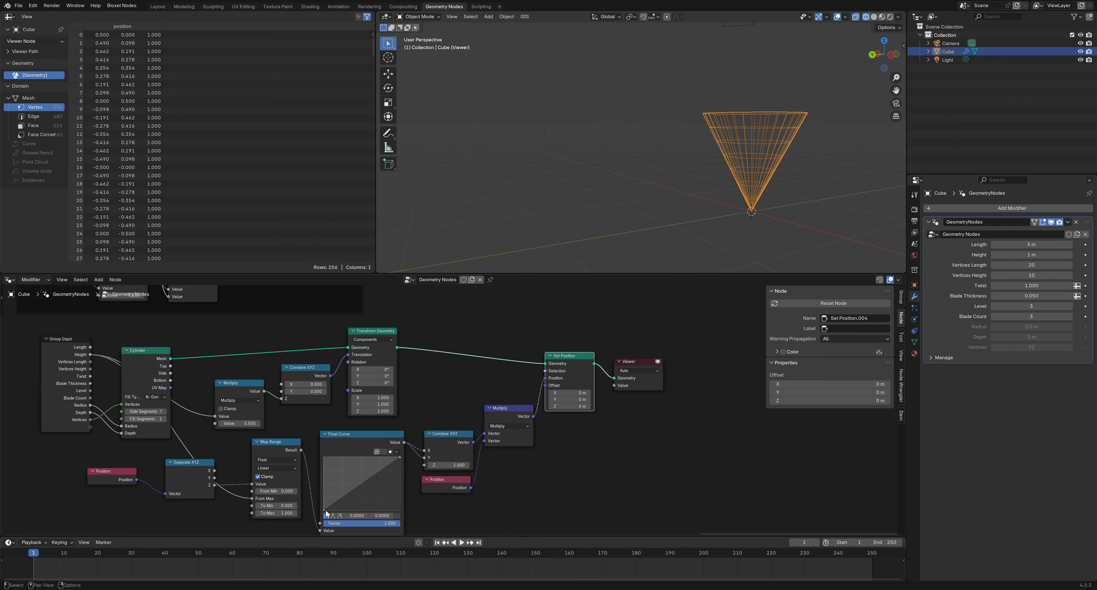
{"action": "left_click_drag", "start_coordinate": [324, 509], "coordinate": [322, 454]}
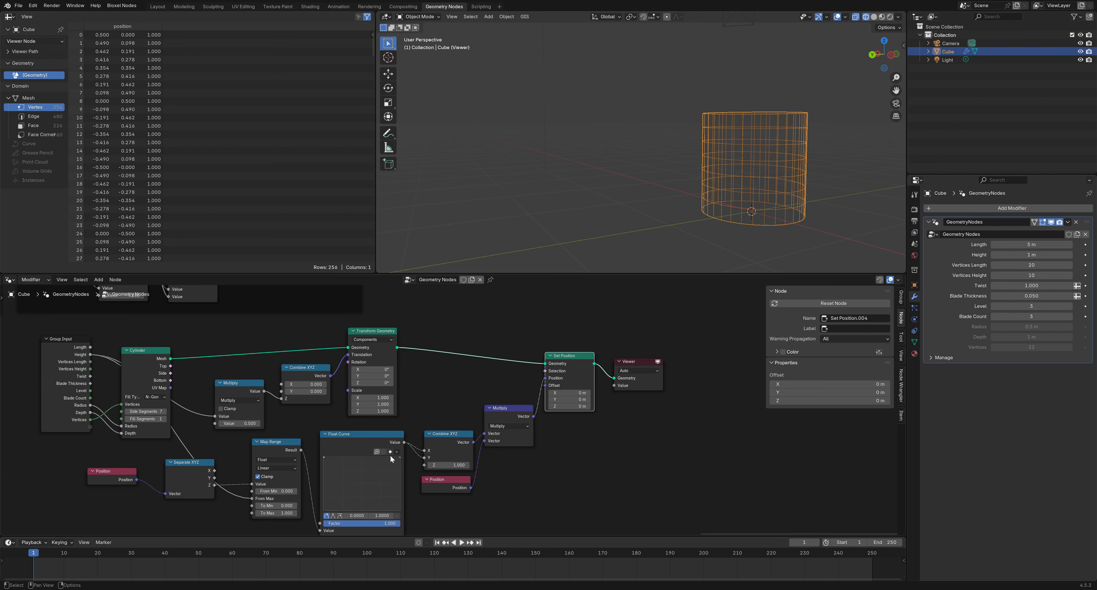
{"action": "left_click_drag", "start_coordinate": [400, 456], "coordinate": [381, 478]}
{"action": "mouse_move", "coordinate": [710, 222]}
{"action": "middle_mouse_down"}
{"action": "mouse_move", "coordinate": [683, 227]}
{"action": "mouse_move", "coordinate": [696, 222]}
{"action": "middle_mouse_up"}
{"action": "scroll", "coordinate": [623, 426], "scroll_direction": "down", "scroll_amount": 2}
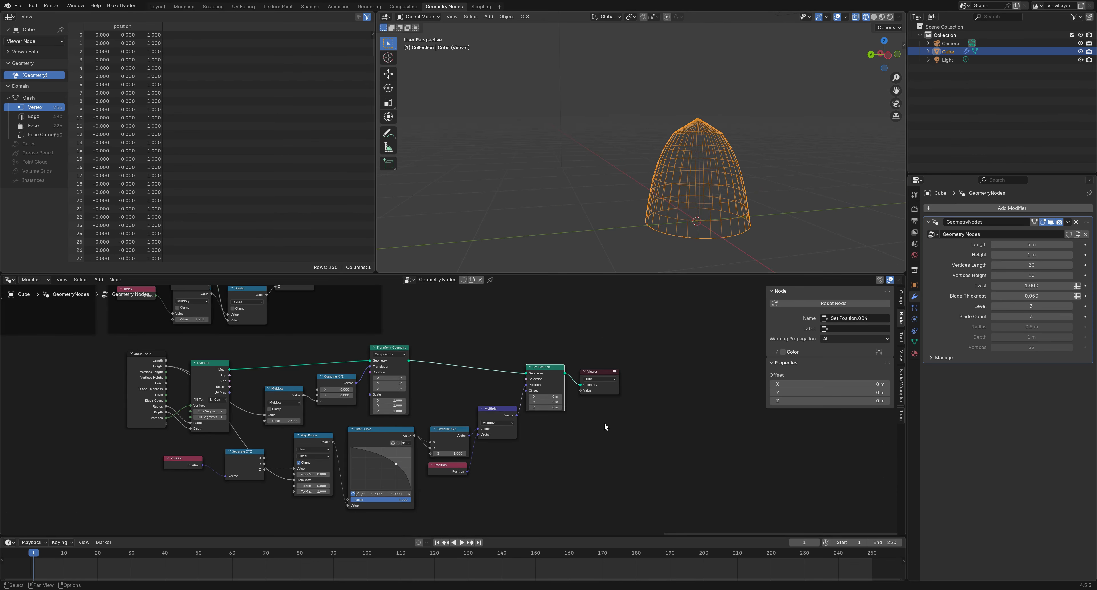
Delete the Viewer node and move the Group Output node further right
{"action": "left_click", "coordinate": [607, 373]}
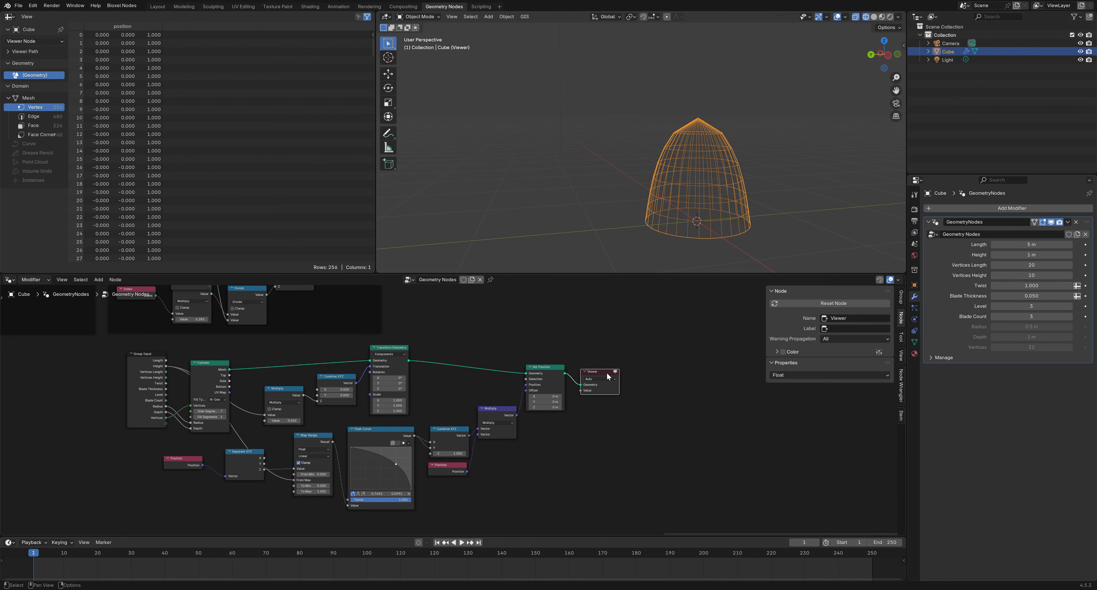
{"action": "right_click", "coordinate": [570, 376]}
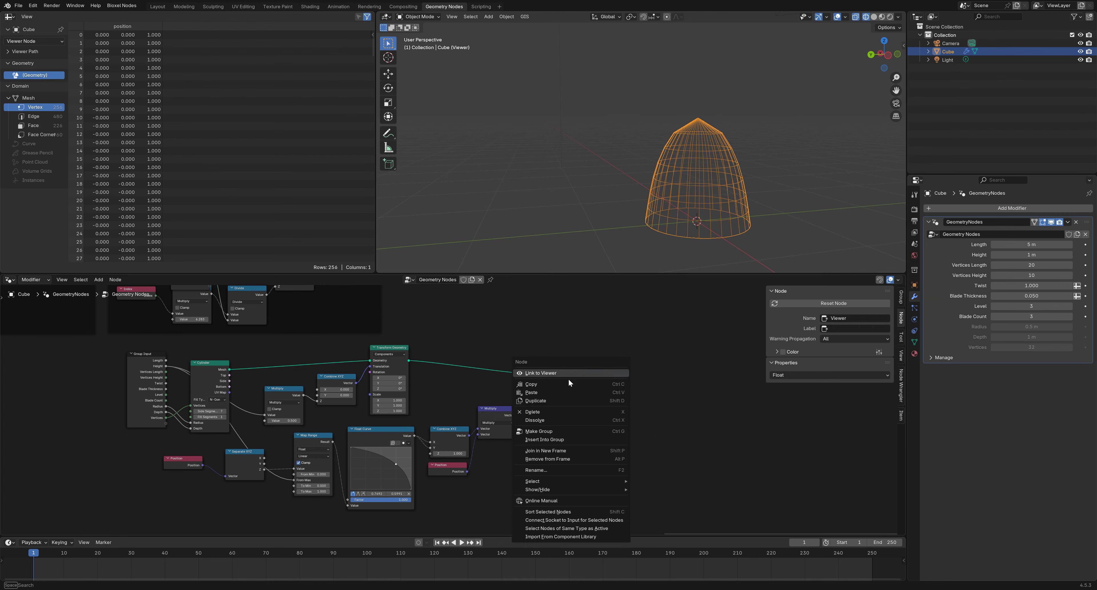
{"action": "left_click", "coordinate": [552, 416]}
{"action": "scroll", "coordinate": [558, 396], "scroll_direction": "down", "scroll_amount": 3}
{"action": "middle_click_drag", "start_coordinate": [561, 390], "coordinate": [514, 457]}
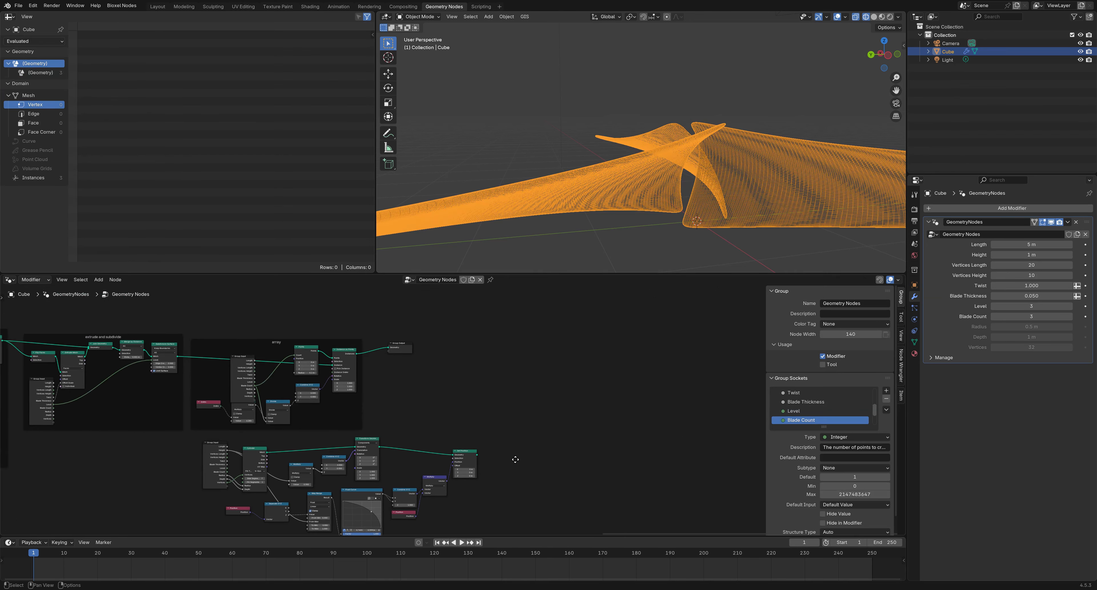
{"action": "left_click_drag", "start_coordinate": [402, 345], "coordinate": [637, 358]}
{"action": "middle_click_drag", "start_coordinate": [542, 458], "coordinate": [555, 403]}
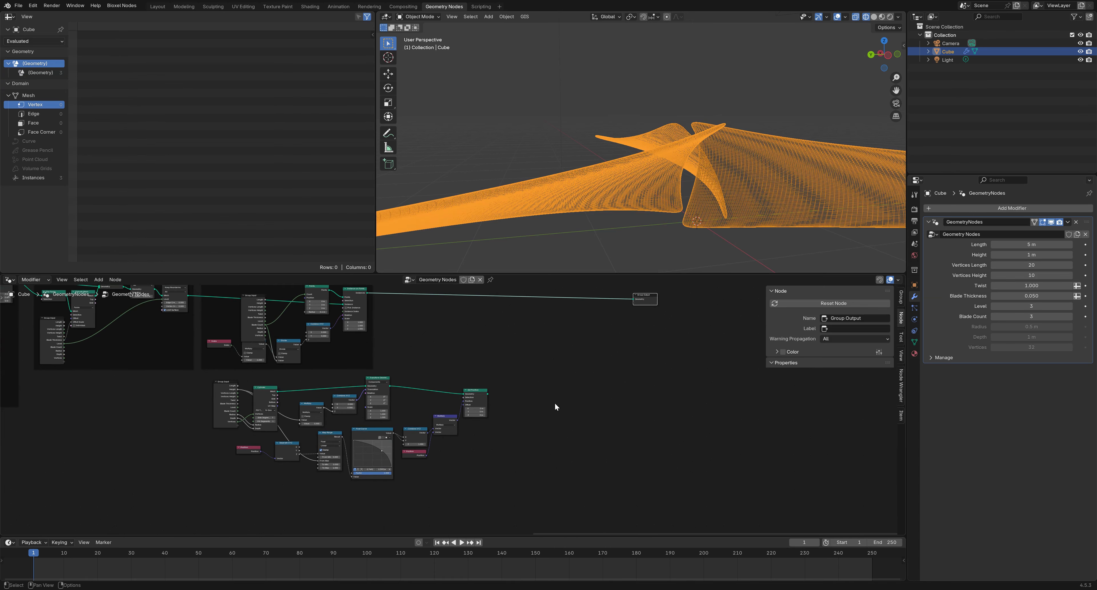
Wrap all the hub nodes in a frame labelled 'hub'
{"action": "left_click_drag", "start_coordinate": [510, 504], "coordinate": [204, 378]}
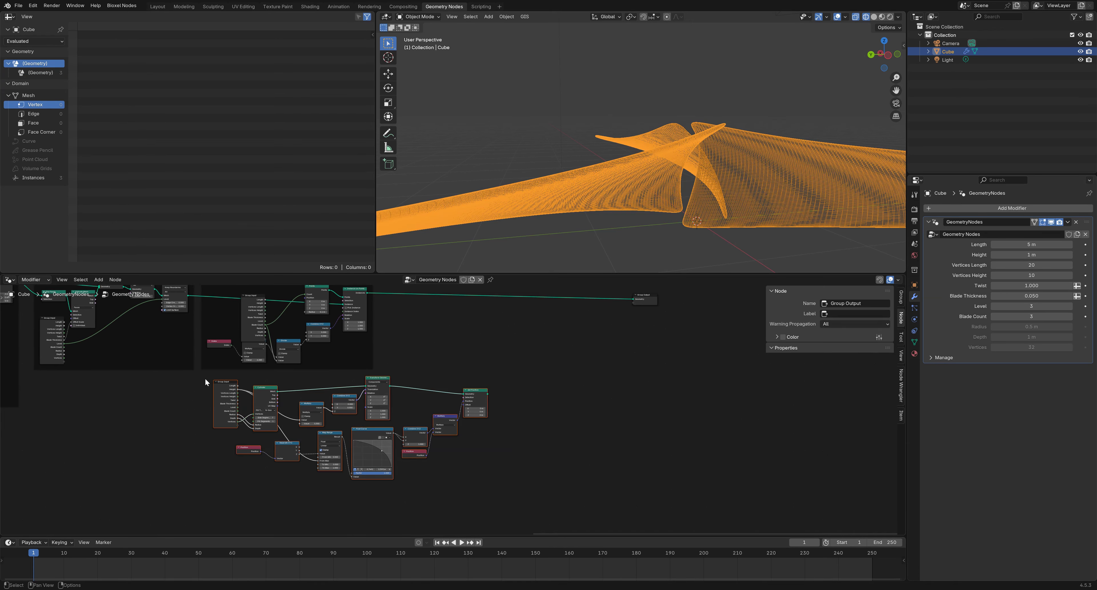
{"action": "key", "text": "ctrl+j"}
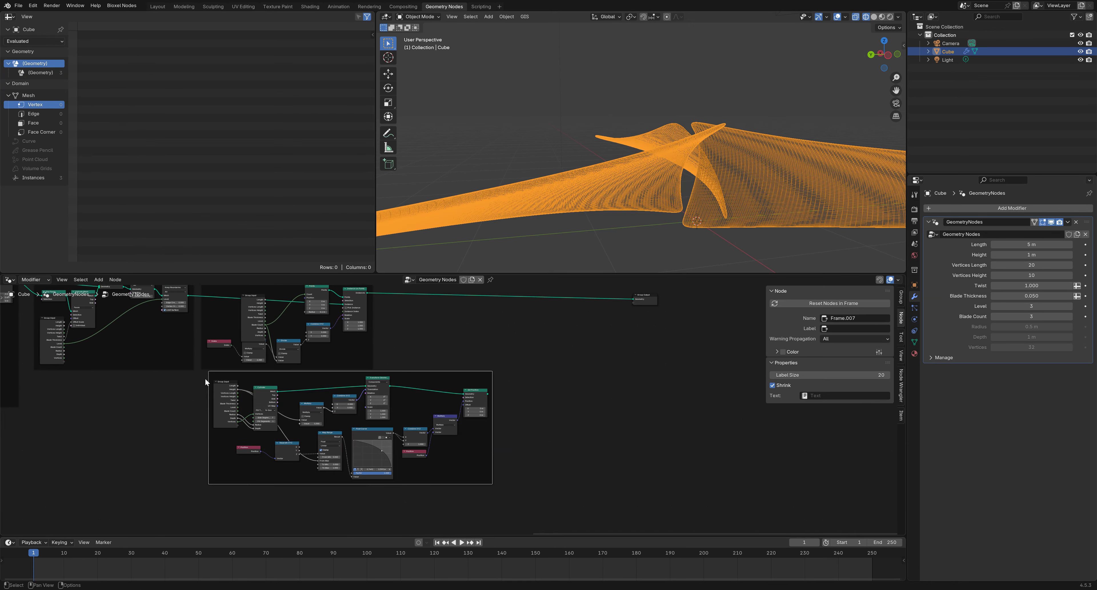
{"action": "left_click", "coordinate": [860, 328]}
{"action": "type", "text": "hub"}
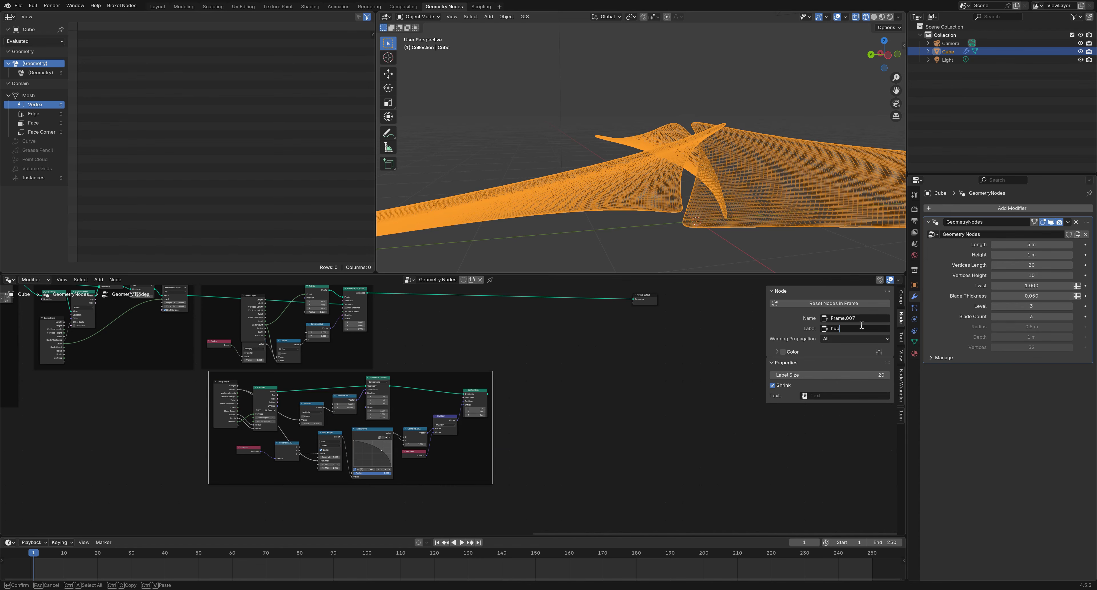
{"action": "key", "text": "Return"}
{"action": "scroll", "coordinate": [563, 344], "scroll_direction": "up", "scroll_amount": 2}
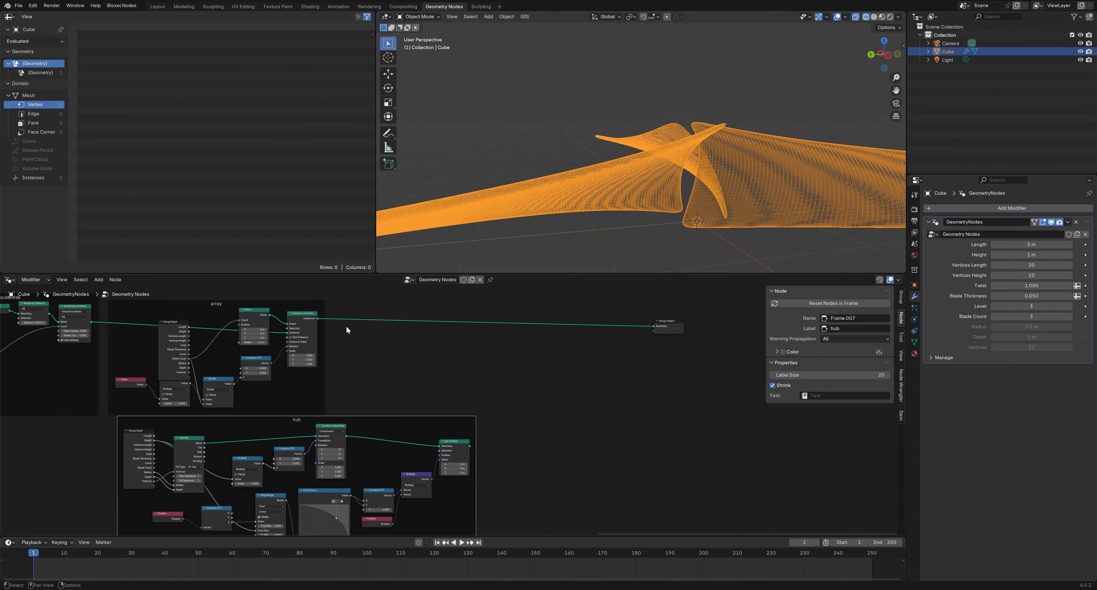
Drop a Join Geometry node onto the link into the Group Output
{"action": "left_click", "coordinate": [427, 352]}
{"action": "right_click", "coordinate": [496, 360]}
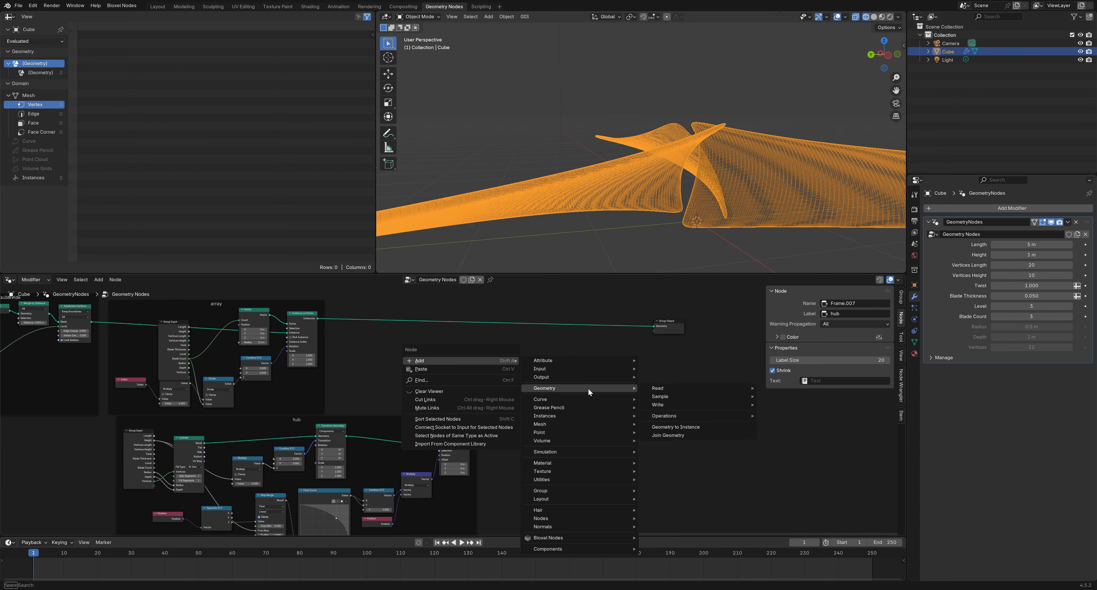
{"action": "mouse_move", "coordinate": [503, 360]}
{"action": "mouse_move", "coordinate": [626, 387]}
{"action": "mouse_move", "coordinate": [669, 405]}
{"action": "left_click", "coordinate": [663, 435]}
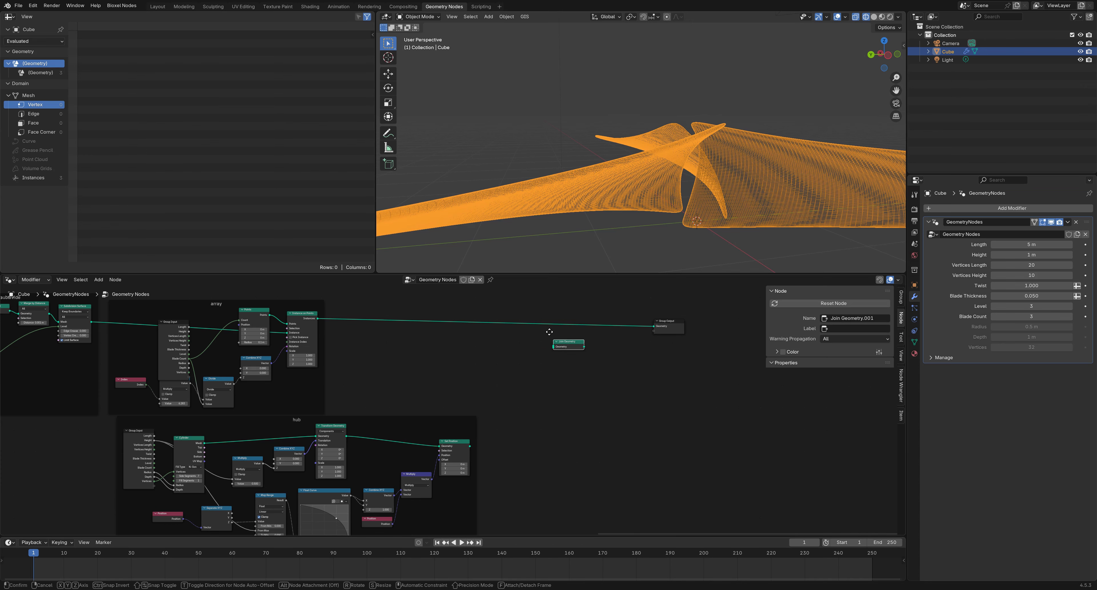
{"action": "left_click", "coordinate": [571, 328]}
Feed the hub's Set Position into Join Geometry and view the propeller in solid shading
{"action": "left_click_drag", "start_coordinate": [470, 445], "coordinate": [557, 329]}
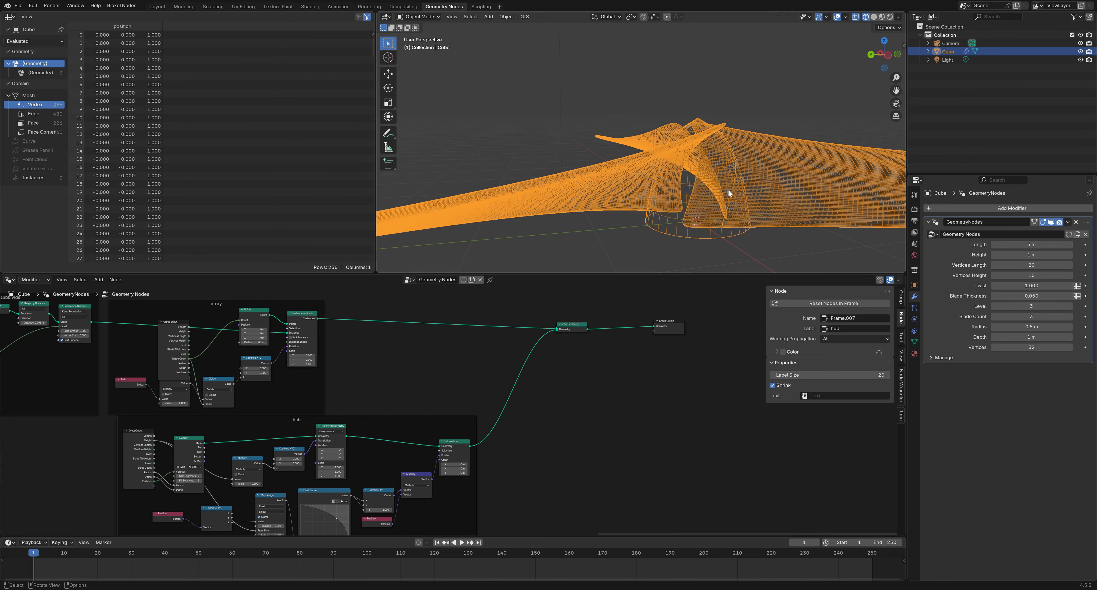
{"action": "middle_click_drag", "start_coordinate": [739, 206], "coordinate": [723, 214]}
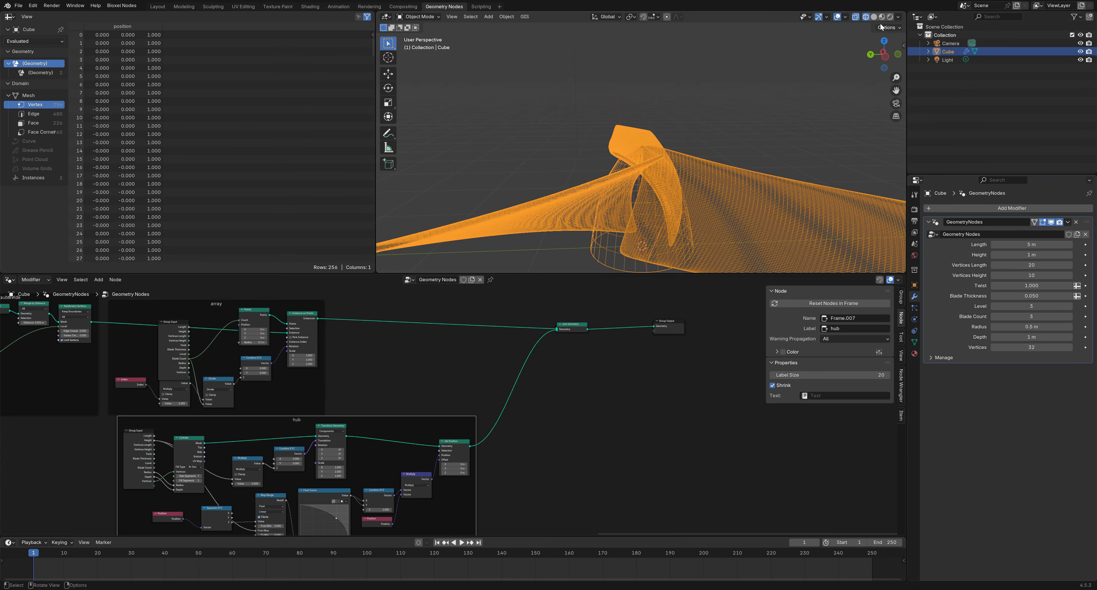
{"action": "left_click", "coordinate": [873, 17]}
{"action": "mouse_move", "coordinate": [800, 72]}
{"action": "middle_mouse_down"}
{"action": "mouse_move", "coordinate": [706, 126]}
{"action": "mouse_move", "coordinate": [739, 181]}
{"action": "middle_mouse_up"}
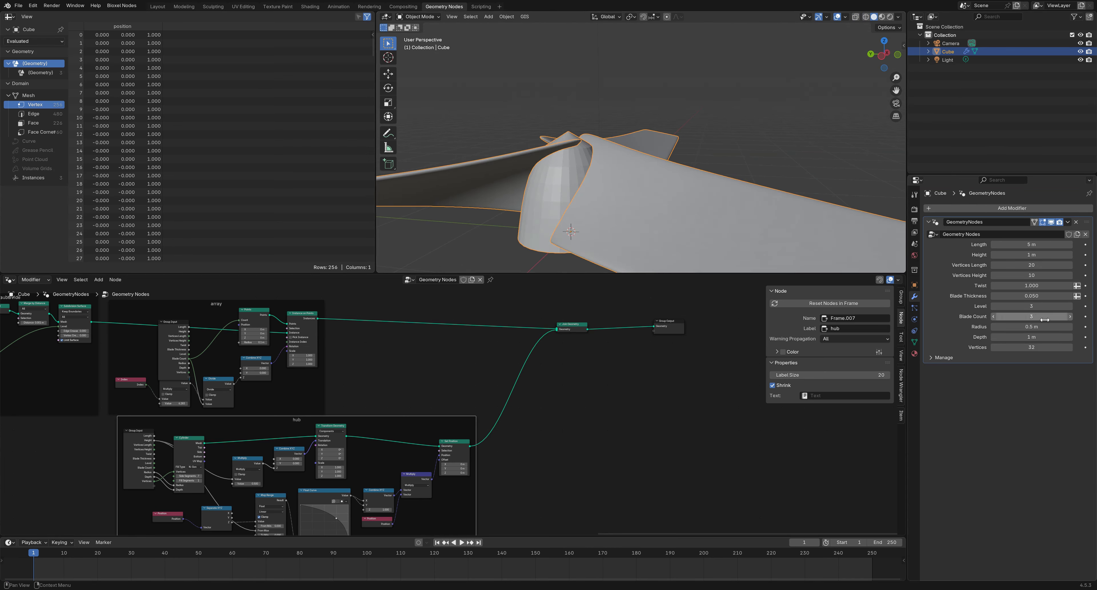
Set the Depth input to 1.2 m
{"action": "left_click_drag", "start_coordinate": [1024, 339], "coordinate": [1051, 337]}
{"action": "type", "text": "1.2"}
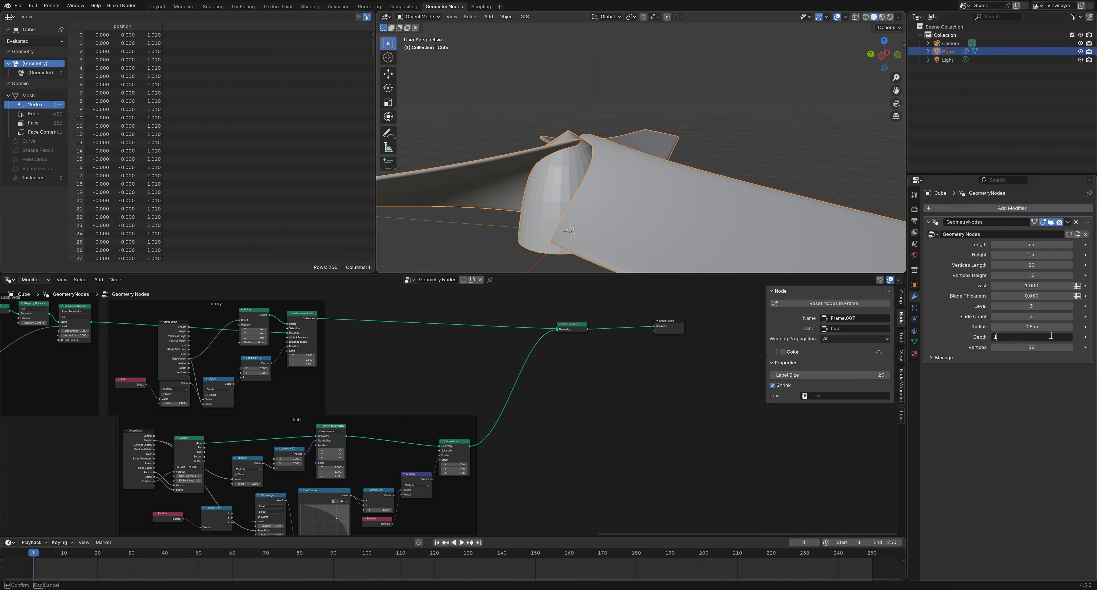
{"action": "key", "text": "Return"}
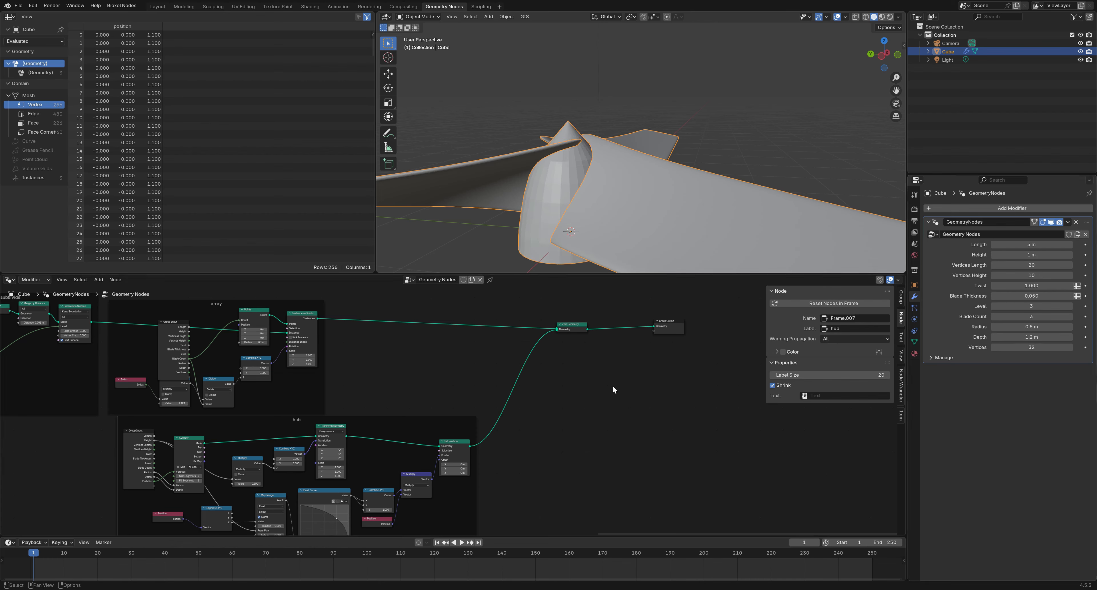
Connect Group Input Depth to the Multiply and to Map Range's From Max
{"action": "middle_click_drag", "start_coordinate": [566, 446], "coordinate": [698, 385]}
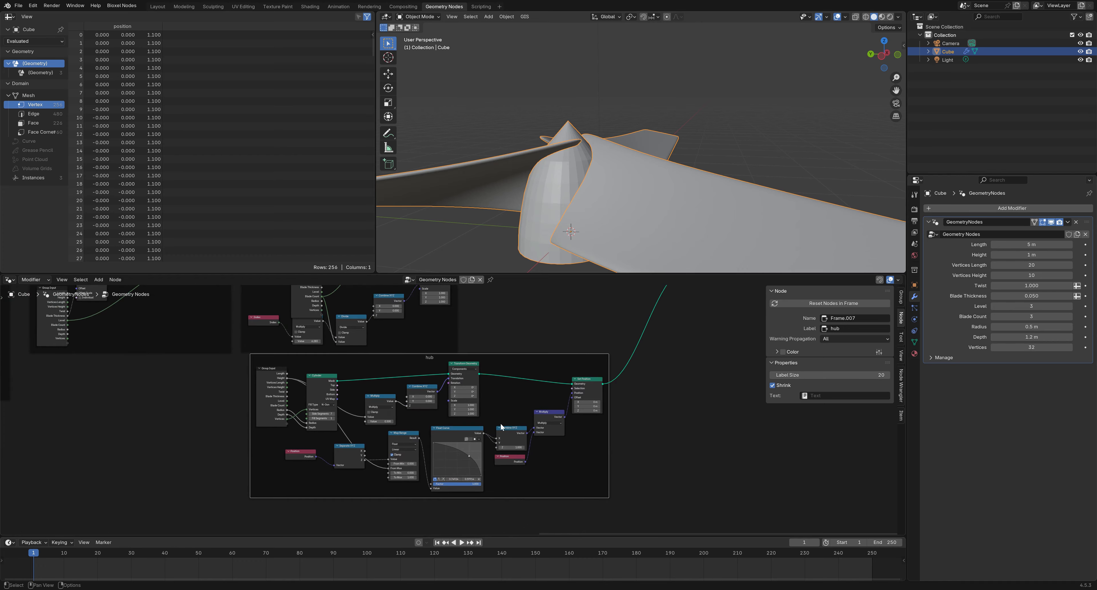
{"action": "scroll", "coordinate": [360, 451], "scroll_direction": "up", "scroll_amount": 3}
{"action": "scroll", "coordinate": [359, 451], "scroll_direction": "up", "scroll_amount": 2}
{"action": "middle_click_drag", "start_coordinate": [334, 451], "coordinate": [363, 420]}
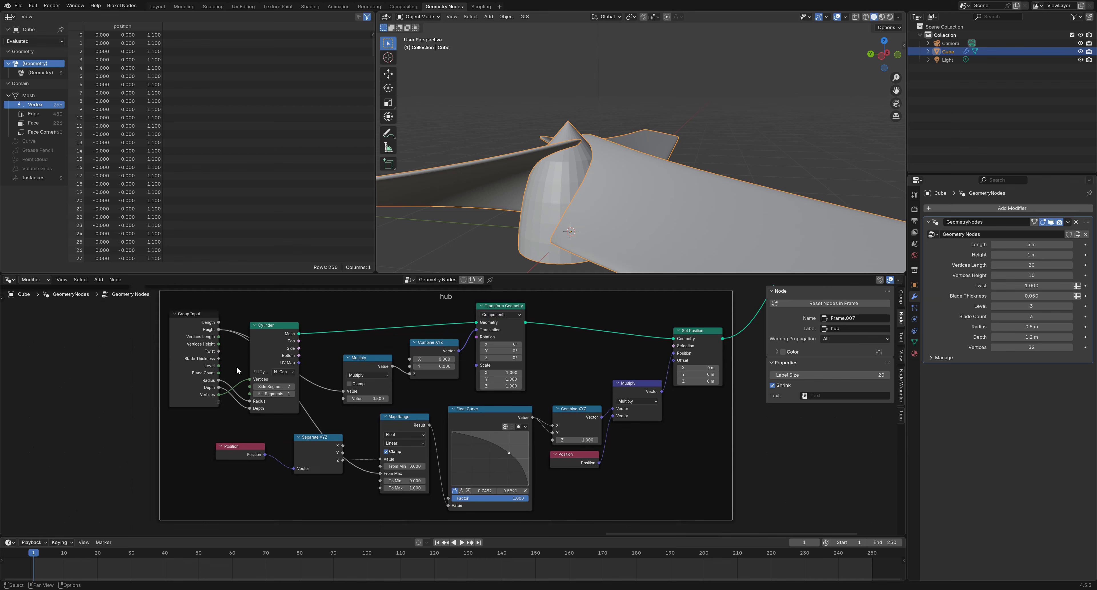
{"action": "left_click_drag", "start_coordinate": [219, 387], "coordinate": [343, 391]}
{"action": "left_click_drag", "start_coordinate": [219, 387], "coordinate": [374, 473]}
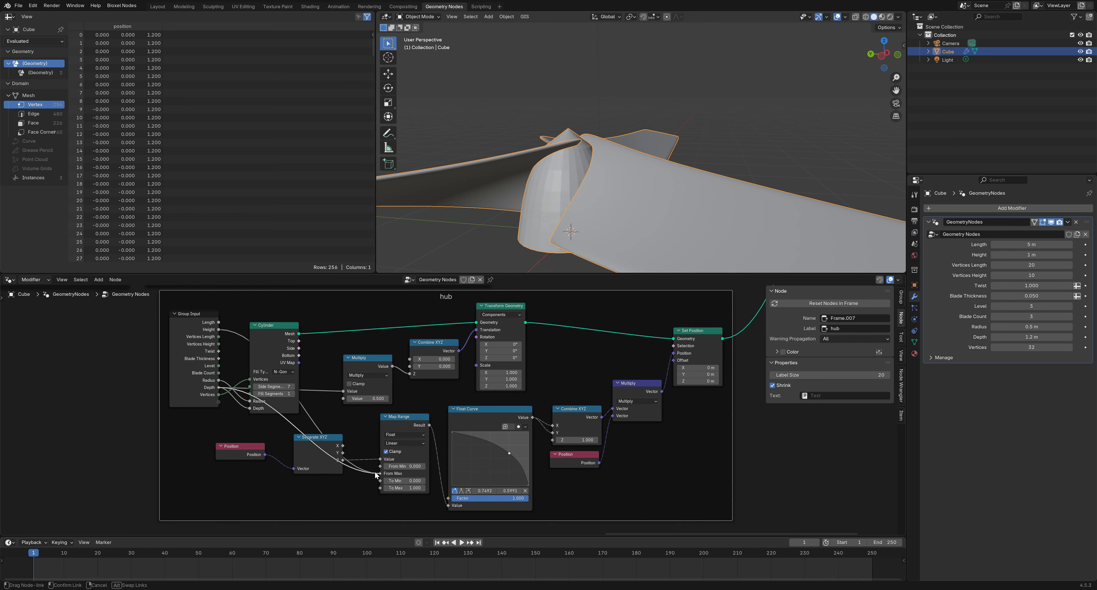
{"action": "middle_click_drag", "start_coordinate": [492, 237], "coordinate": [494, 230]}
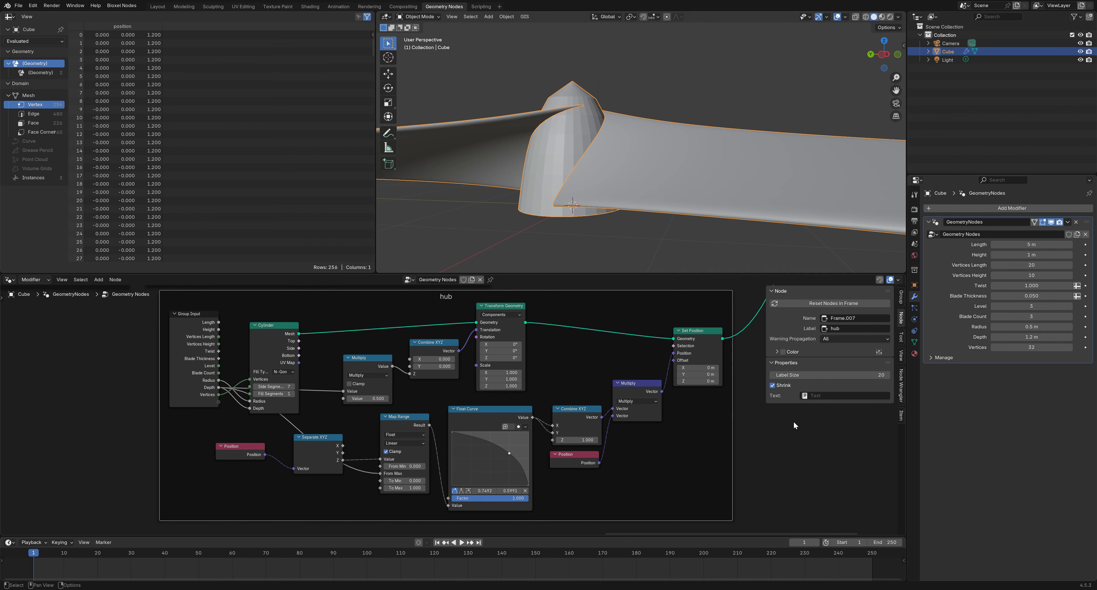
{"action": "middle_click_drag", "start_coordinate": [563, 345], "coordinate": [399, 354]}
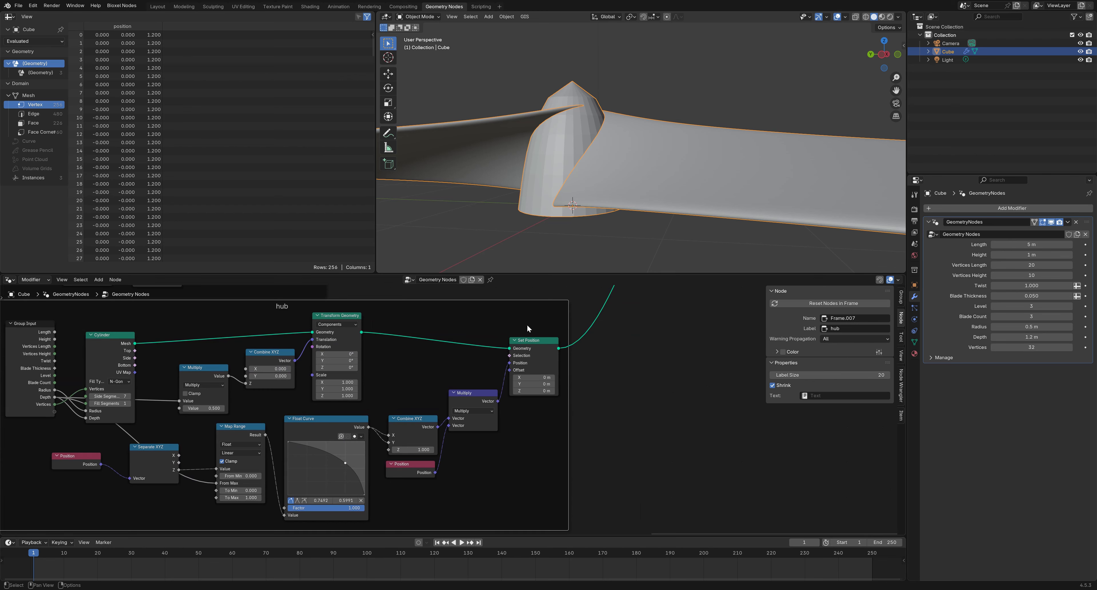
Smooth the hub with a Subdivision Surface after Set Position, then drag a link from Cylinder's Bottom output
{"action": "right_click", "coordinate": [537, 424]}
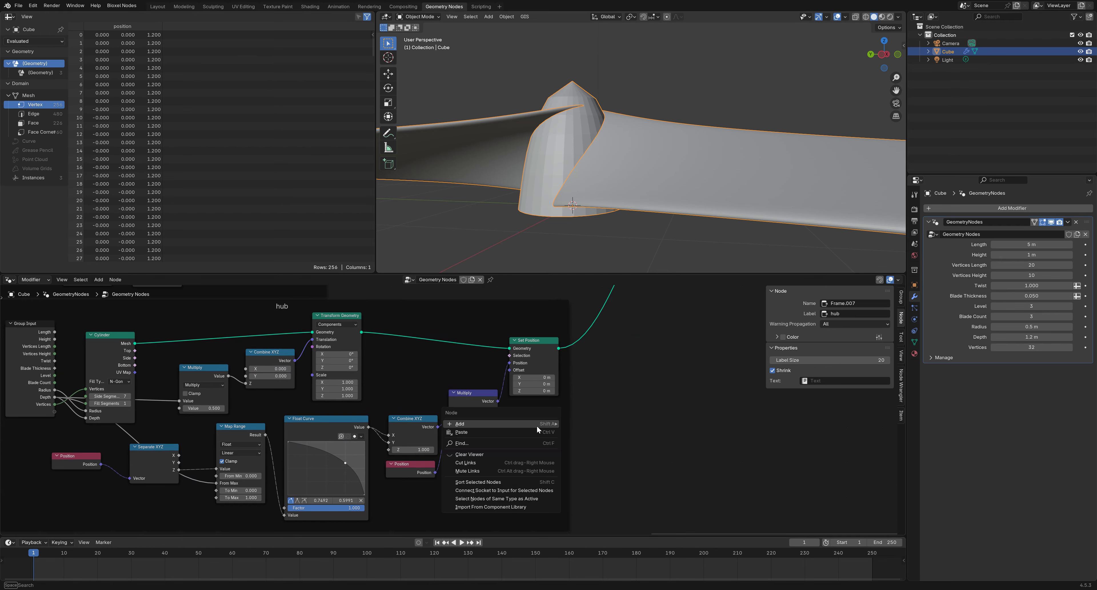
{"action": "mouse_move", "coordinate": [536, 425]}
{"action": "mouse_move", "coordinate": [641, 298]}
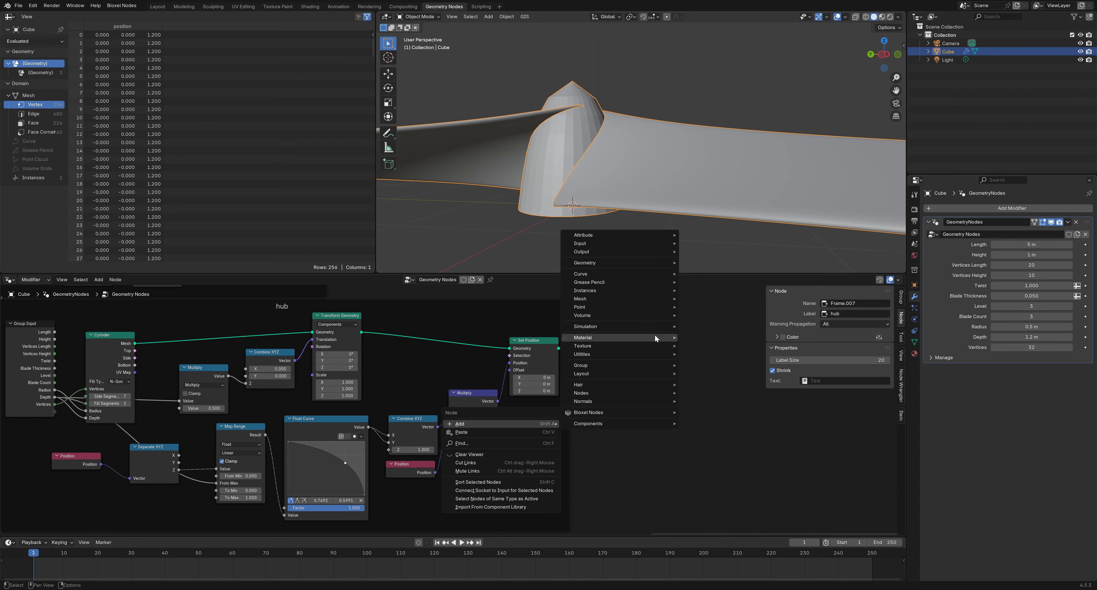
{"action": "mouse_move", "coordinate": [756, 325]}
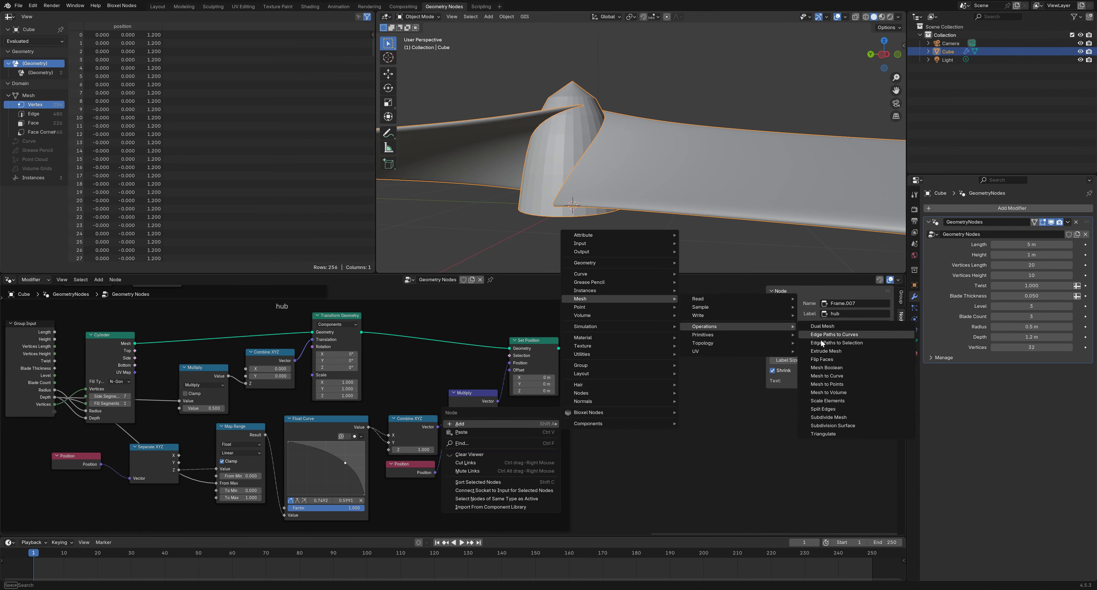
{"action": "left_click", "coordinate": [828, 426]}
{"action": "left_click", "coordinate": [560, 335]}
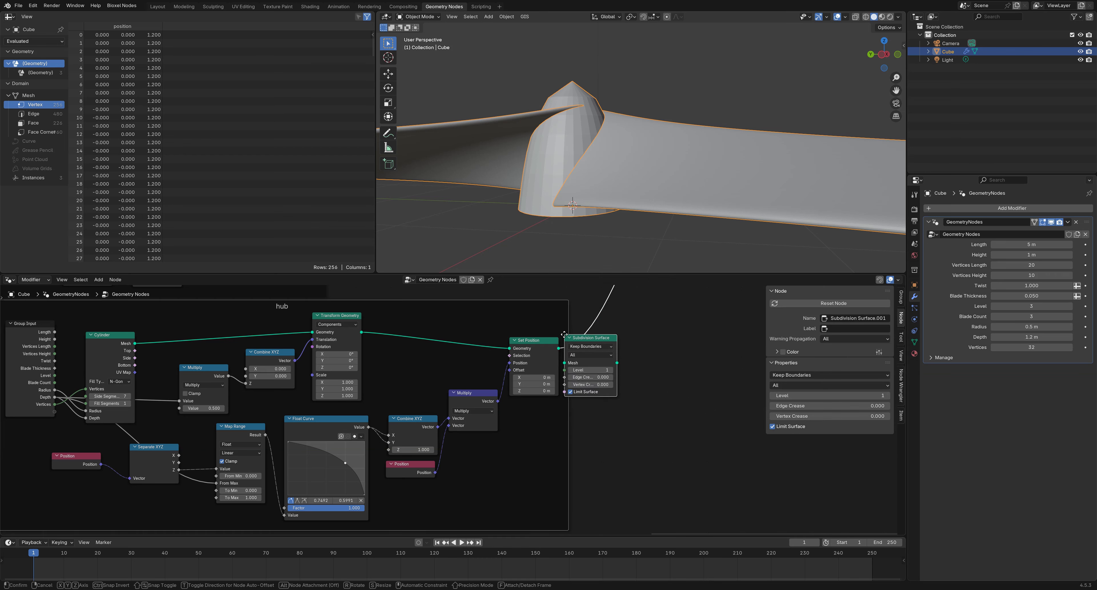
{"action": "left_click_drag", "start_coordinate": [599, 339], "coordinate": [643, 331]}
{"action": "scroll", "coordinate": [637, 368], "scroll_direction": "up", "scroll_amount": 2, "text": "ctrl"}
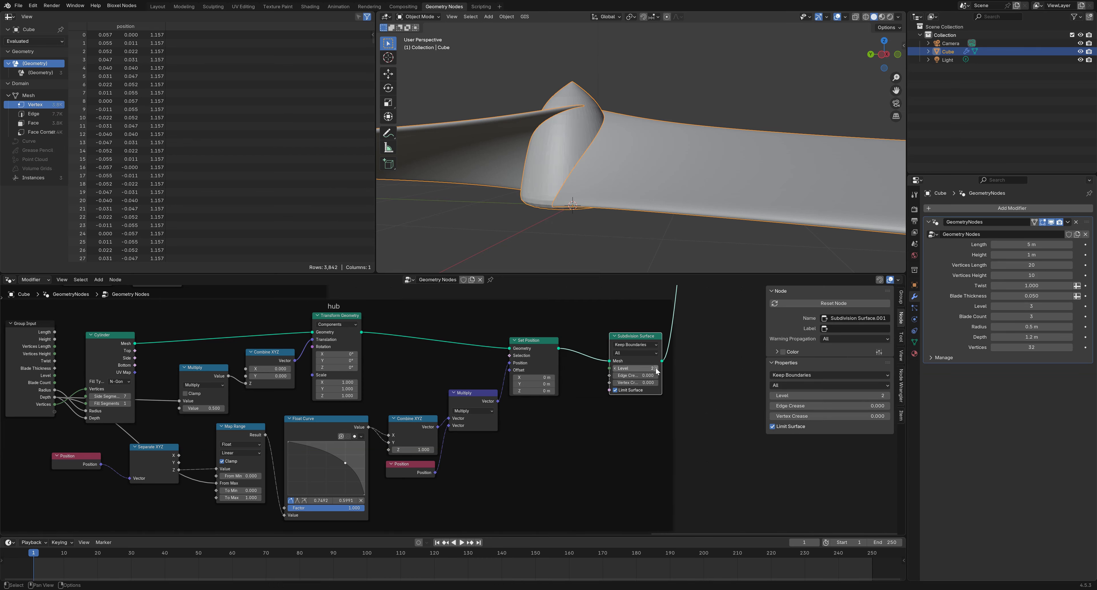
{"action": "mouse_move", "coordinate": [618, 223]}
{"action": "middle_mouse_down"}
{"action": "mouse_move", "coordinate": [624, 230]}
{"action": "mouse_move", "coordinate": [620, 207]}
{"action": "middle_mouse_up"}
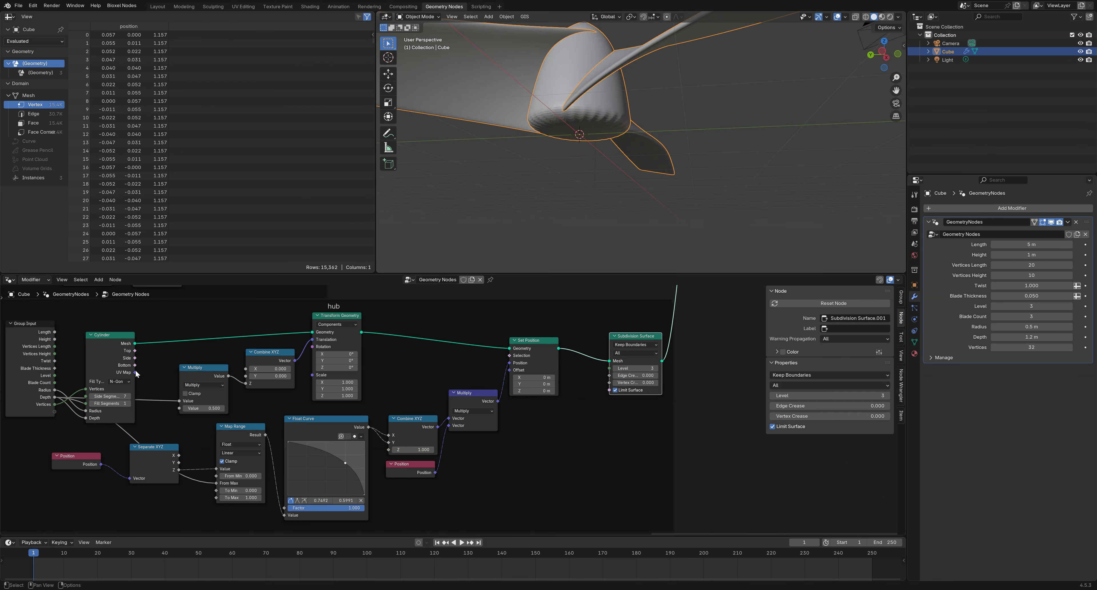
{"action": "left_click_drag", "start_coordinate": [135, 365], "coordinate": [195, 317]}
Feed a Boolean Or of the cylinder's Bottom and Top into Subdivision Surface's Edge Crease
{"action": "type", "text": "boo"}
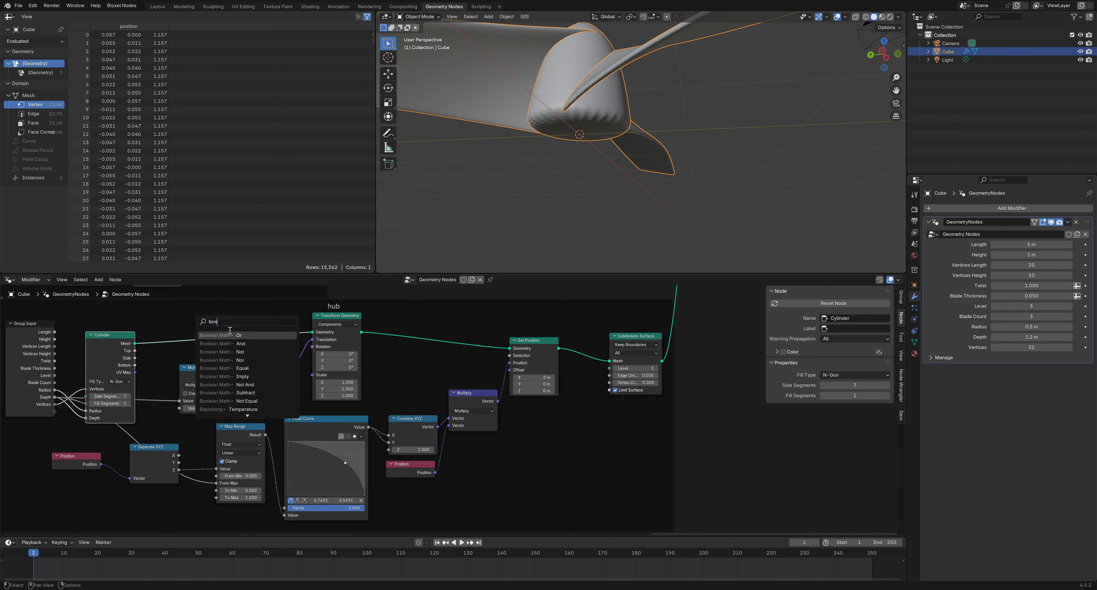
{"action": "left_click", "coordinate": [230, 335]}
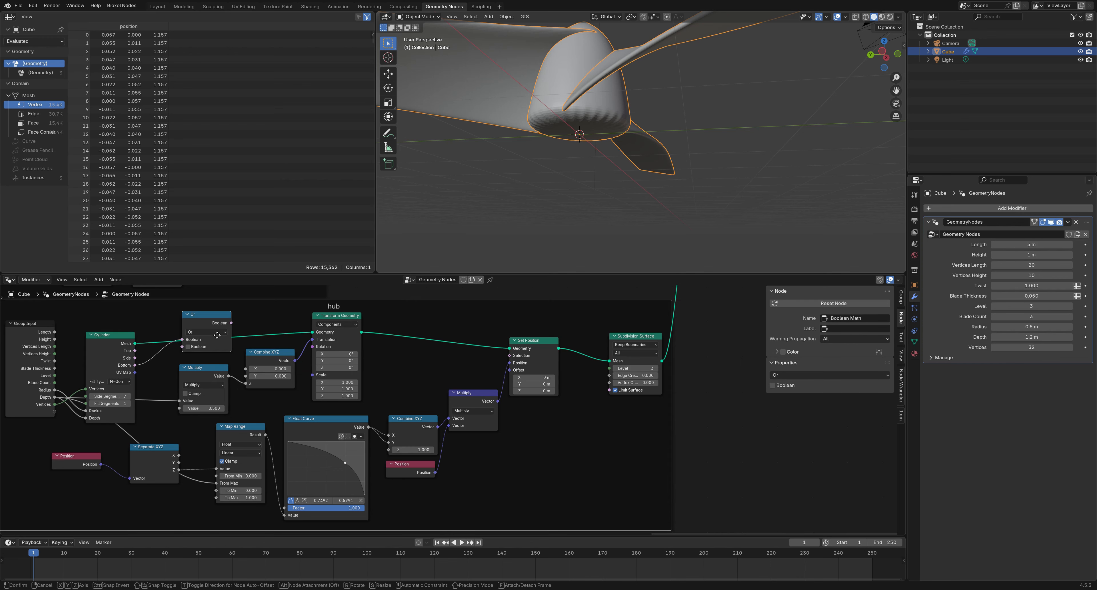
{"action": "left_click_drag", "start_coordinate": [141, 350], "coordinate": [609, 375]}
{"action": "left_click", "coordinate": [198, 327]}
{"action": "middle_click_drag", "start_coordinate": [615, 175], "coordinate": [624, 192]}
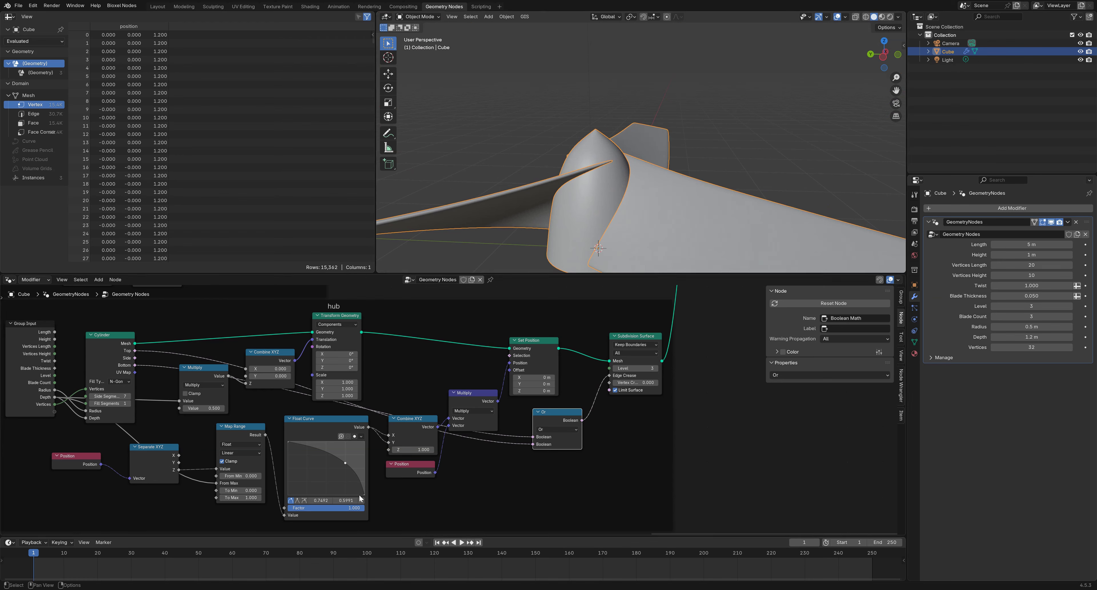
Raise the Float Curve end to 0.4137 to taper the hub, verify the crease, and tidy the nodes
{"action": "left_click_drag", "start_coordinate": [363, 495], "coordinate": [364, 473]}
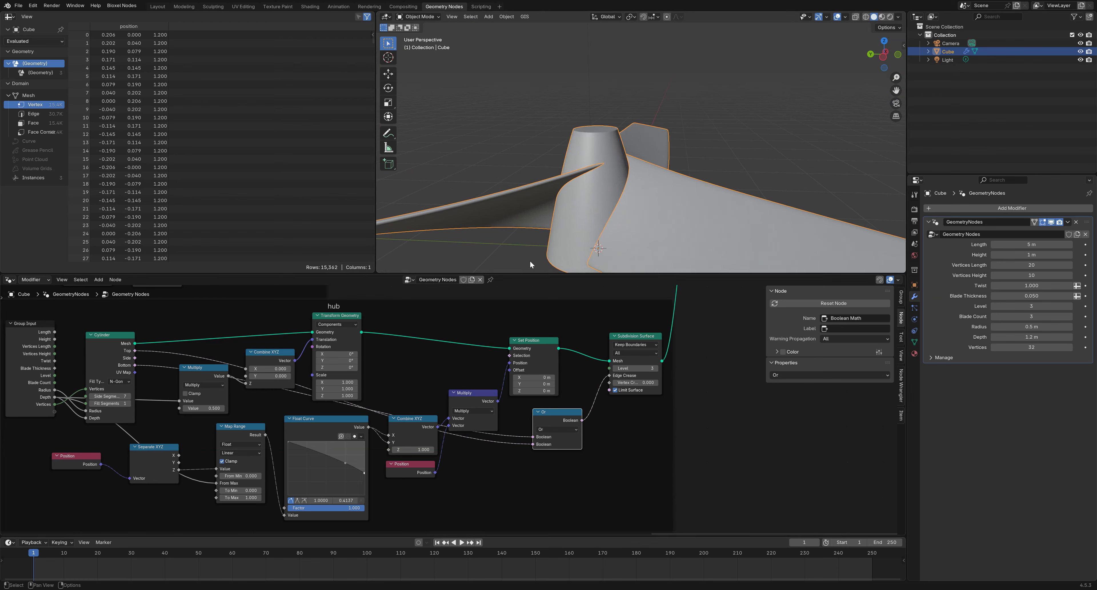
{"action": "scroll", "coordinate": [612, 125], "scroll_direction": "up", "scroll_amount": 4}
{"action": "scroll", "coordinate": [601, 137], "scroll_direction": "down", "scroll_amount": 2}
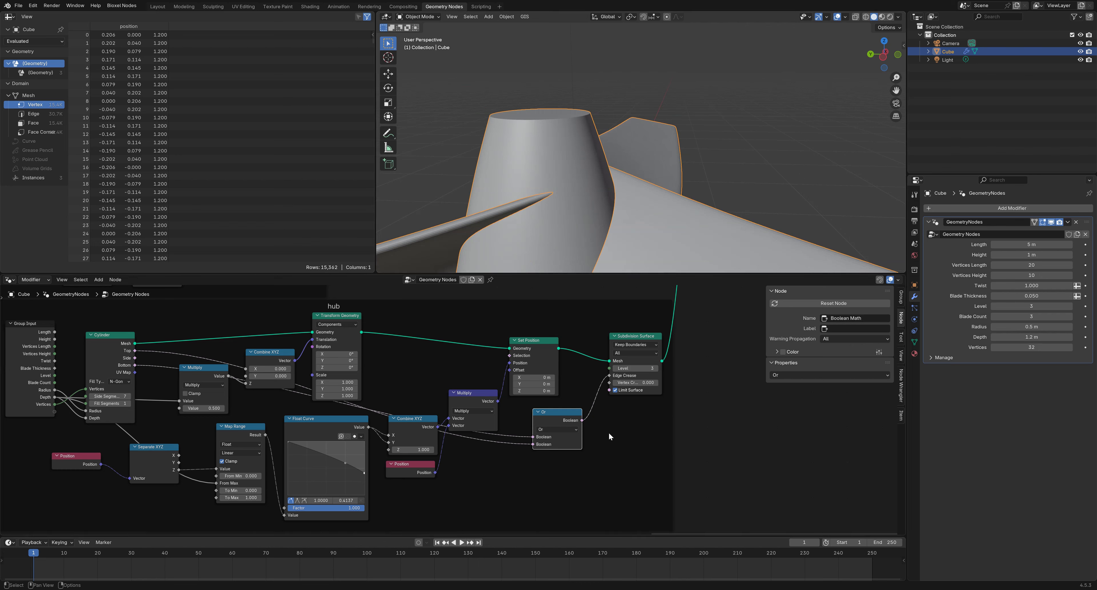
{"action": "left_click_drag", "start_coordinate": [610, 376], "coordinate": [589, 367]}
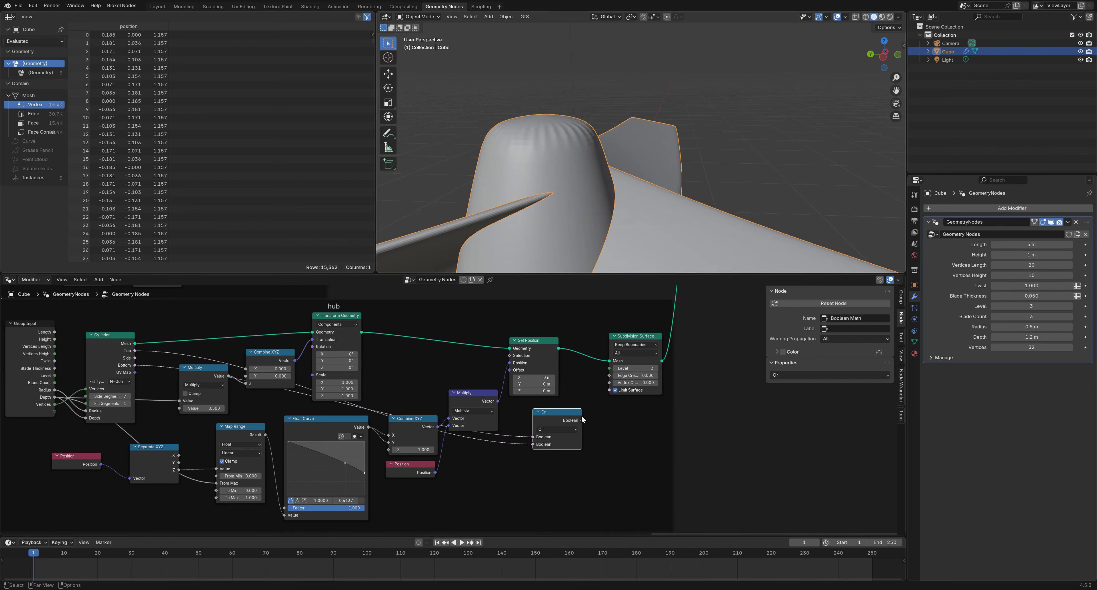
{"action": "left_click_drag", "start_coordinate": [582, 420], "coordinate": [607, 380]}
{"action": "left_click_drag", "start_coordinate": [568, 412], "coordinate": [548, 410]}
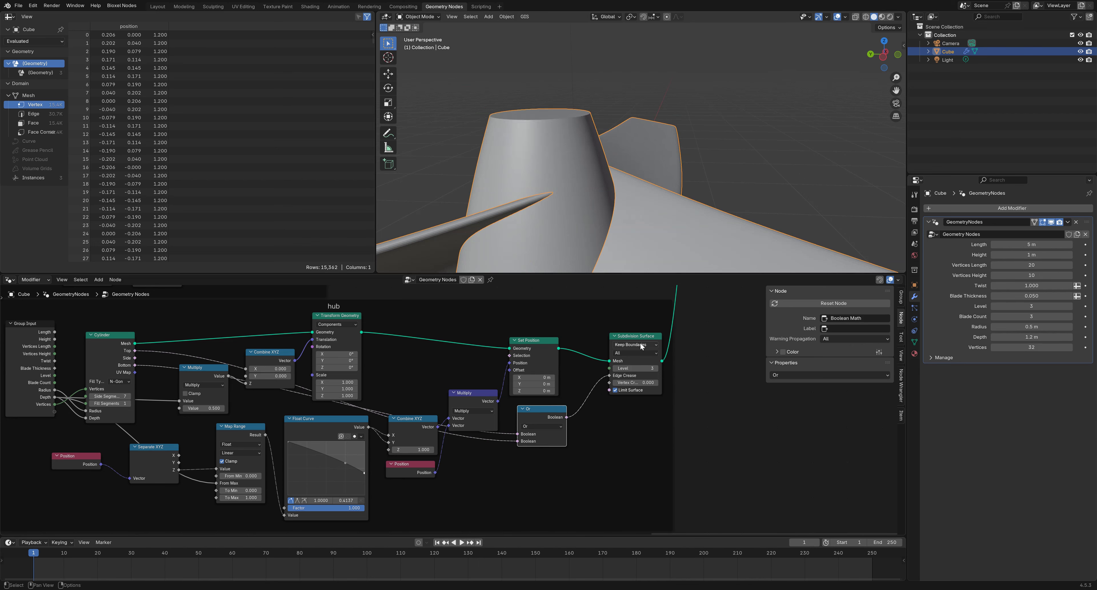
{"action": "left_click_drag", "start_coordinate": [633, 337], "coordinate": [601, 339]}
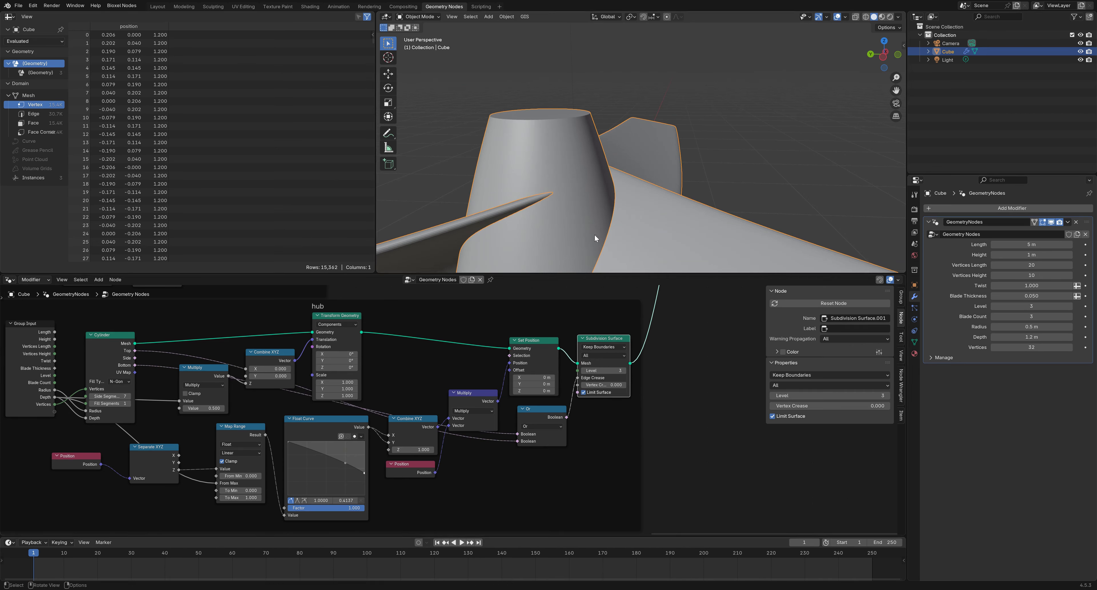
Lower the hub Float Curve's end point to reshape the hub, checking it from the side
{"action": "scroll", "coordinate": [639, 204], "scroll_direction": "down", "scroll_amount": 7}
{"action": "mouse_move", "coordinate": [650, 195]}
{"action": "middle_mouse_down"}
{"action": "mouse_move", "coordinate": [681, 177]}
{"action": "mouse_move", "coordinate": [652, 198]}
{"action": "middle_mouse_up"}
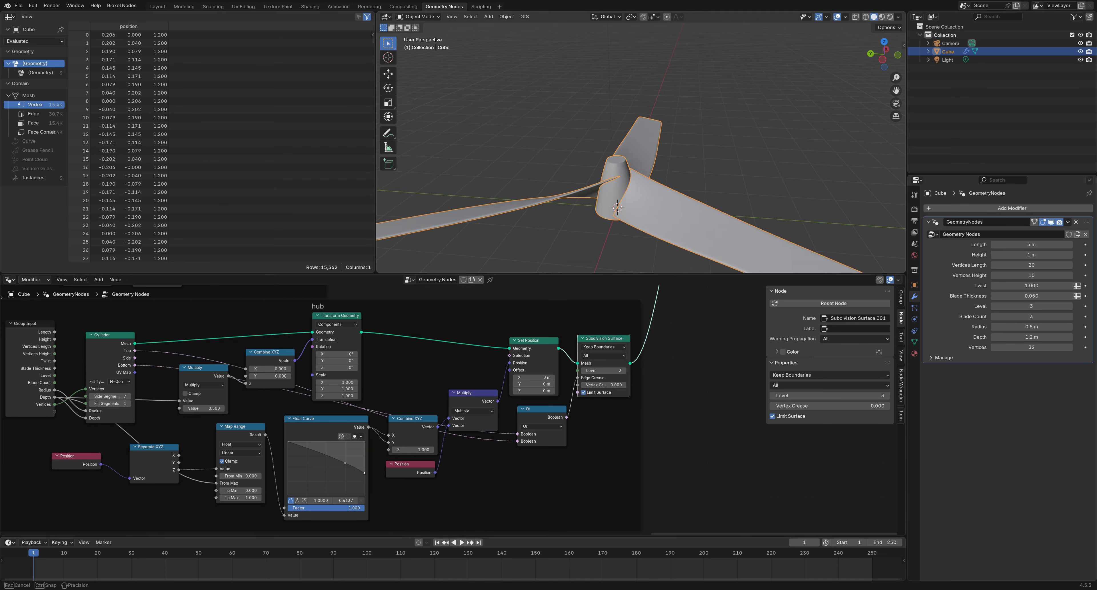
{"action": "left_click_drag", "start_coordinate": [364, 473], "coordinate": [373, 495]}
{"action": "middle_click_drag", "start_coordinate": [640, 204], "coordinate": [671, 219]}
{"action": "scroll", "coordinate": [664, 323], "scroll_direction": "down", "scroll_amount": 2}
{"action": "scroll", "coordinate": [631, 192], "scroll_direction": "down", "scroll_amount": 5}
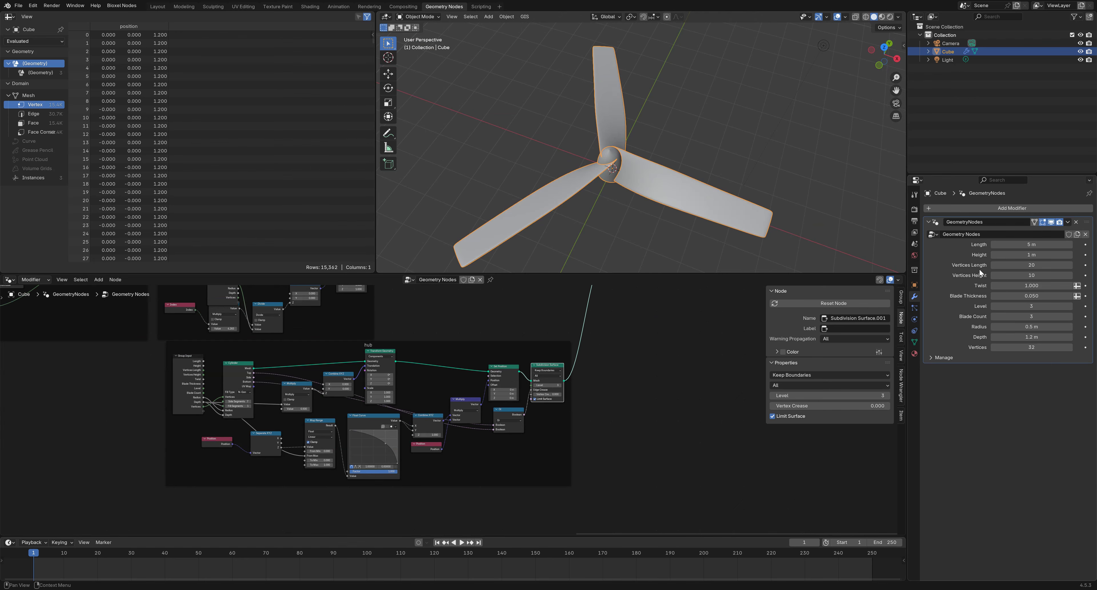
Bring Join Geometry into view, deselect Subdivision Surface, and show the propeller in wireframe
{"action": "middle_click_drag", "start_coordinate": [656, 344], "coordinate": [619, 426]}
{"action": "scroll", "coordinate": [609, 353], "scroll_direction": "up", "scroll_amount": 4}
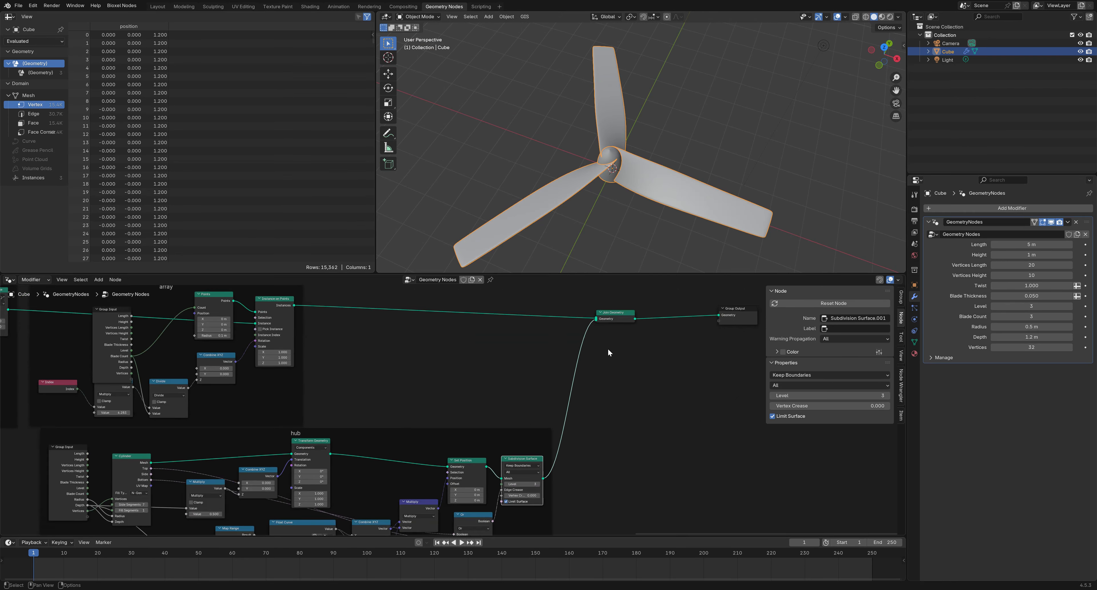
{"action": "middle_click_drag", "start_coordinate": [641, 363], "coordinate": [568, 400]}
{"action": "left_click", "coordinate": [600, 389]}
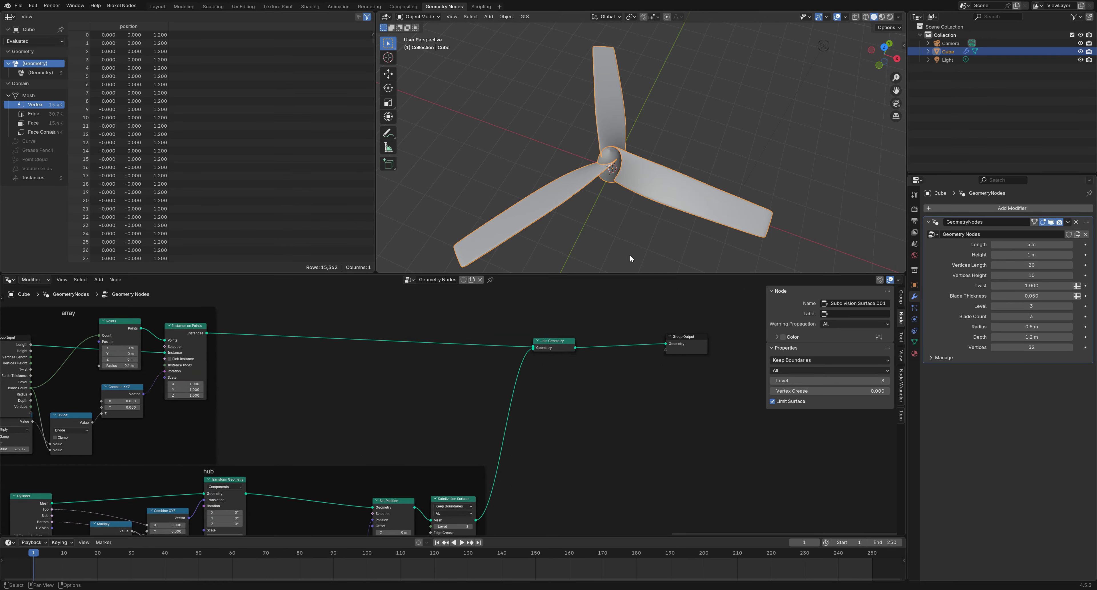
{"action": "scroll", "coordinate": [625, 193], "scroll_direction": "up", "scroll_amount": 1}
{"action": "left_click", "coordinate": [865, 17]}
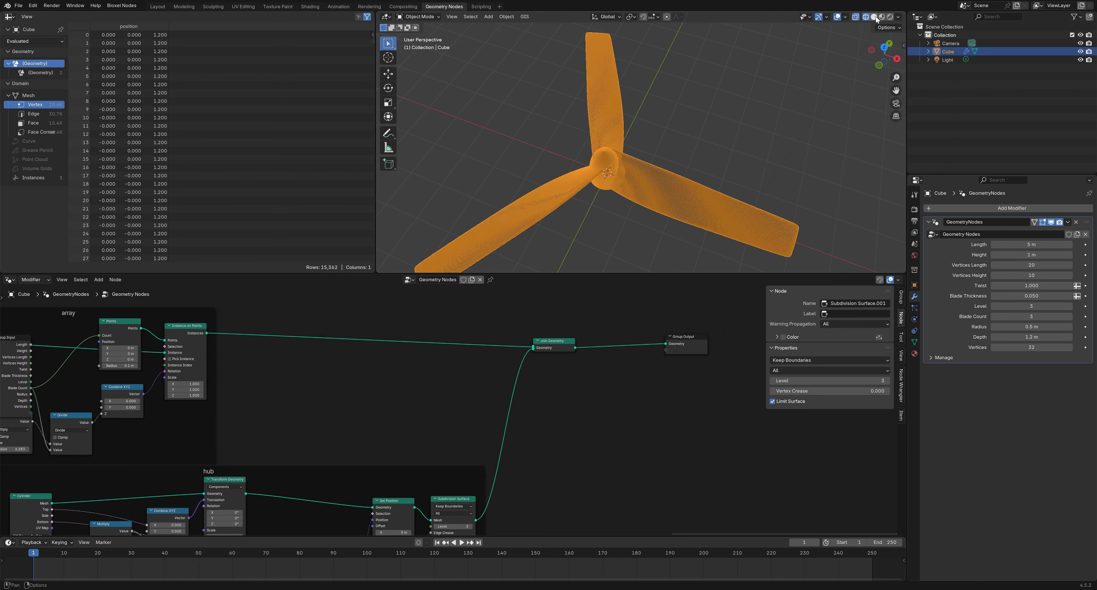
Return to solid shading and add a Mesh Boolean node set to Union with the Manifold solver
{"action": "left_click", "coordinate": [874, 17]}
{"action": "right_click", "coordinate": [617, 382]}
{"action": "mouse_move", "coordinate": [617, 382]}
{"action": "mouse_move", "coordinate": [703, 409]}
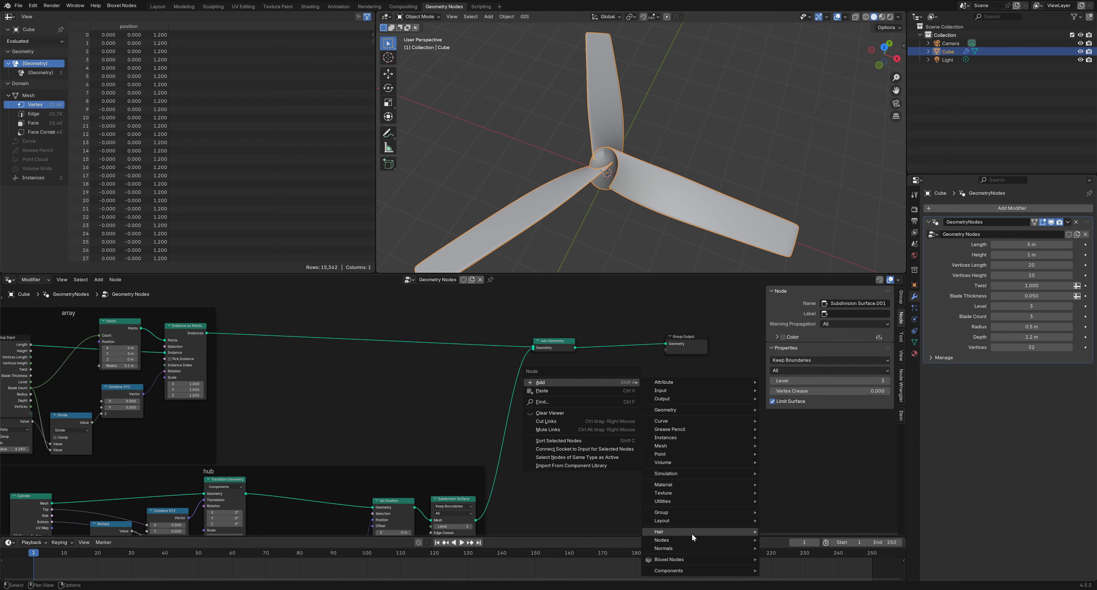
{"action": "mouse_move", "coordinate": [724, 445]}
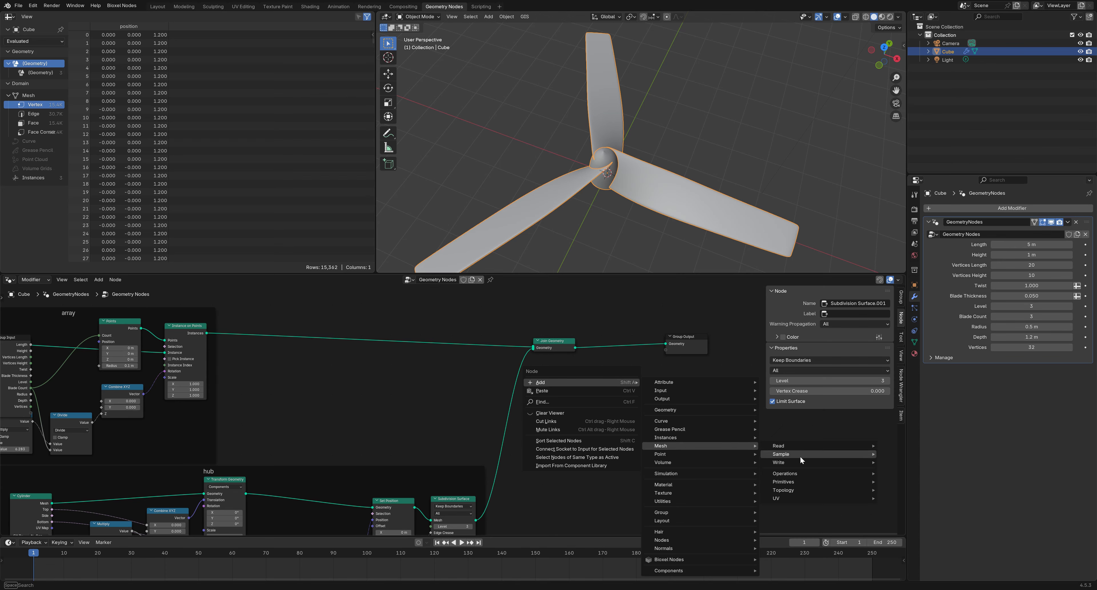
{"action": "mouse_move", "coordinate": [798, 472]}
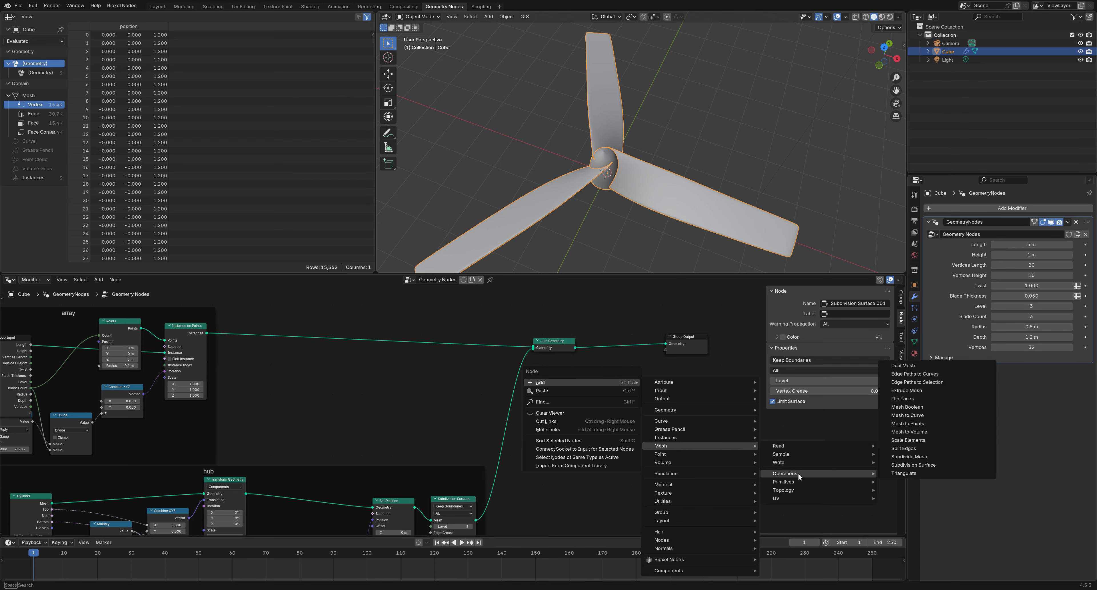
{"action": "left_click", "coordinate": [928, 405]}
{"action": "left_click", "coordinate": [561, 376]}
{"action": "left_click", "coordinate": [562, 381]}
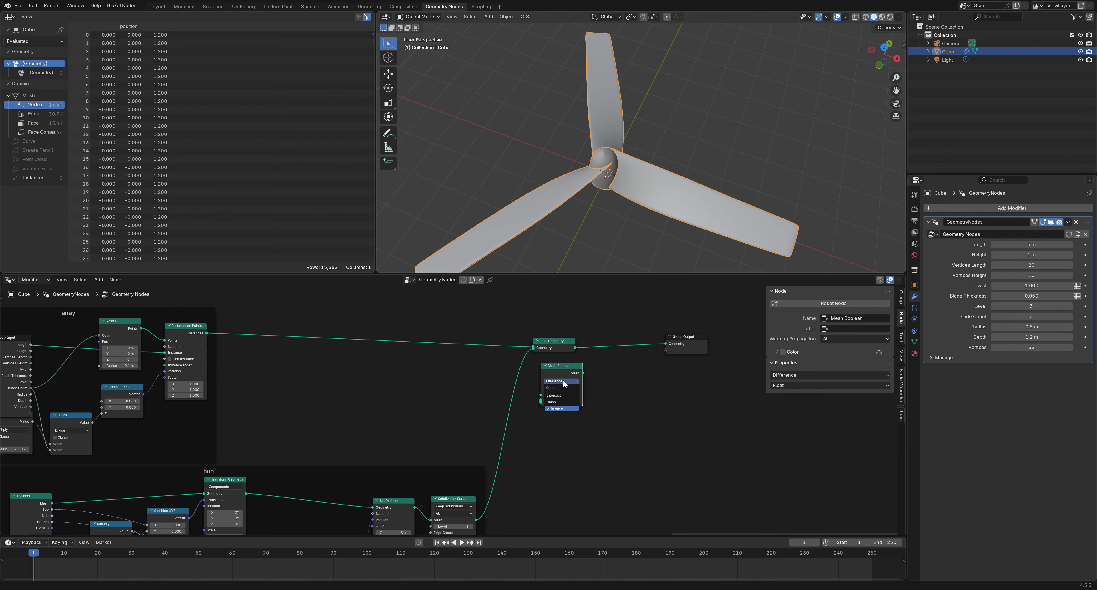
{"action": "left_click", "coordinate": [563, 403]}
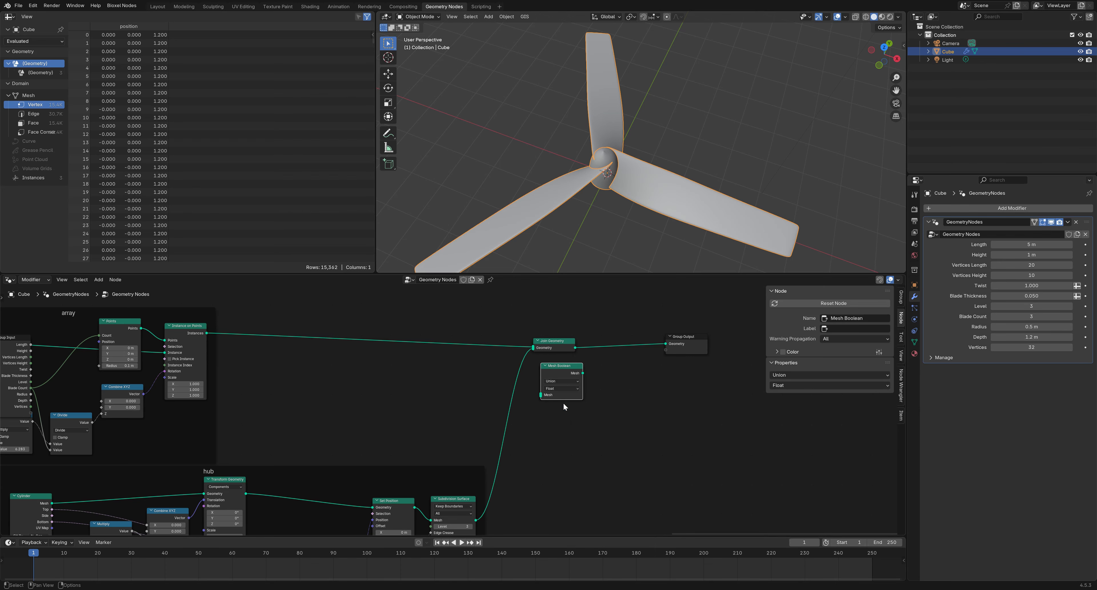
{"action": "left_click", "coordinate": [557, 388]}
{"action": "left_click", "coordinate": [555, 415]}
Connect the blade Instances and the hub's Subdivision Surface mesh into the Mesh Boolean
{"action": "scroll", "coordinate": [548, 418], "scroll_direction": "up", "scroll_amount": 1}
{"action": "middle_click_drag", "start_coordinate": [560, 377], "coordinate": [553, 345]}
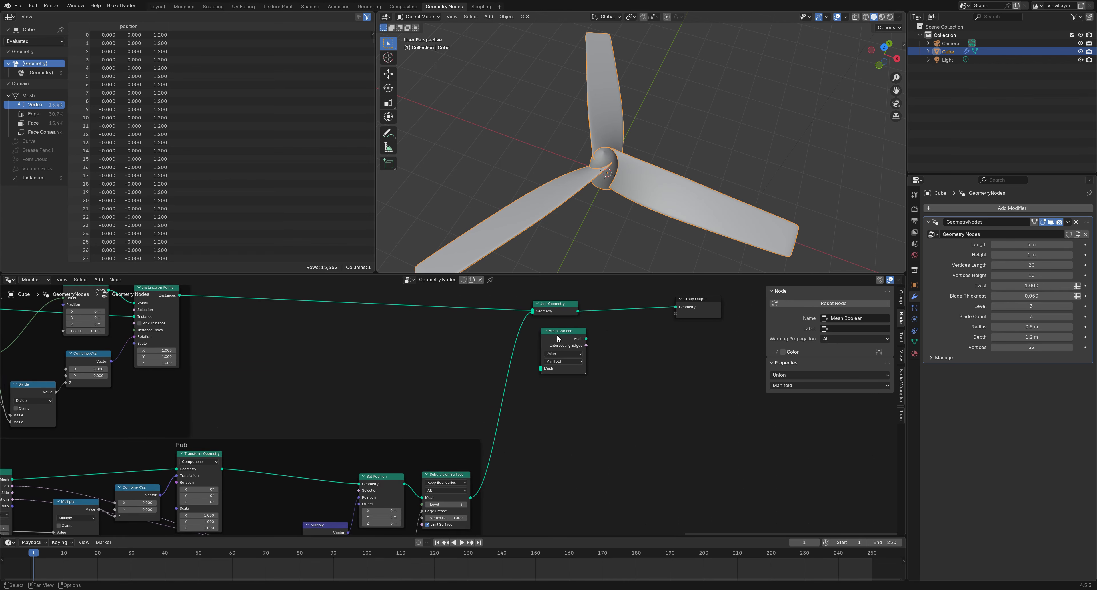
{"action": "left_click_drag", "start_coordinate": [557, 337], "coordinate": [550, 338]}
{"action": "middle_click_drag", "start_coordinate": [637, 237], "coordinate": [621, 190]}
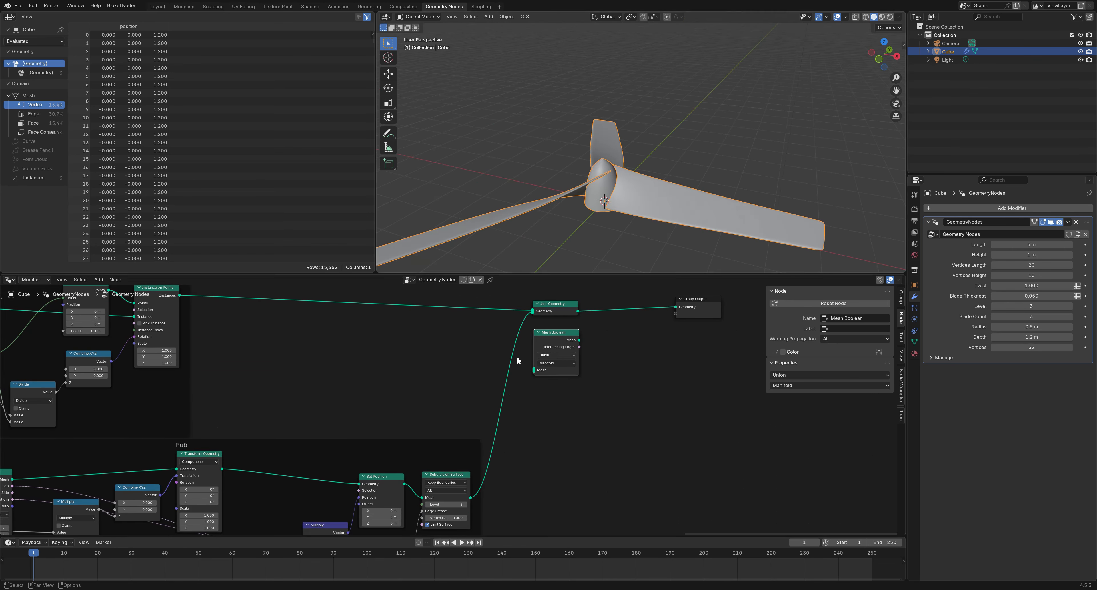
{"action": "left_click_drag", "start_coordinate": [179, 295], "coordinate": [537, 368]}
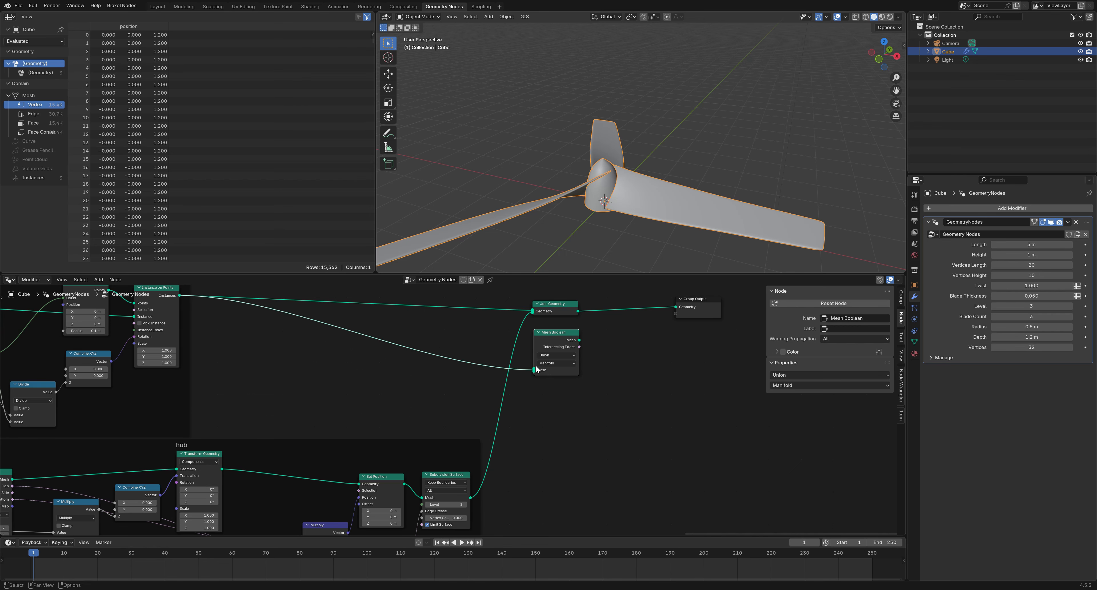
{"action": "left_click_drag", "start_coordinate": [471, 497], "coordinate": [533, 370]}
{"action": "right_click", "coordinate": [615, 380]}
Add a Switch node and place it beside the Mesh Boolean node
{"action": "mouse_move", "coordinate": [625, 378]}
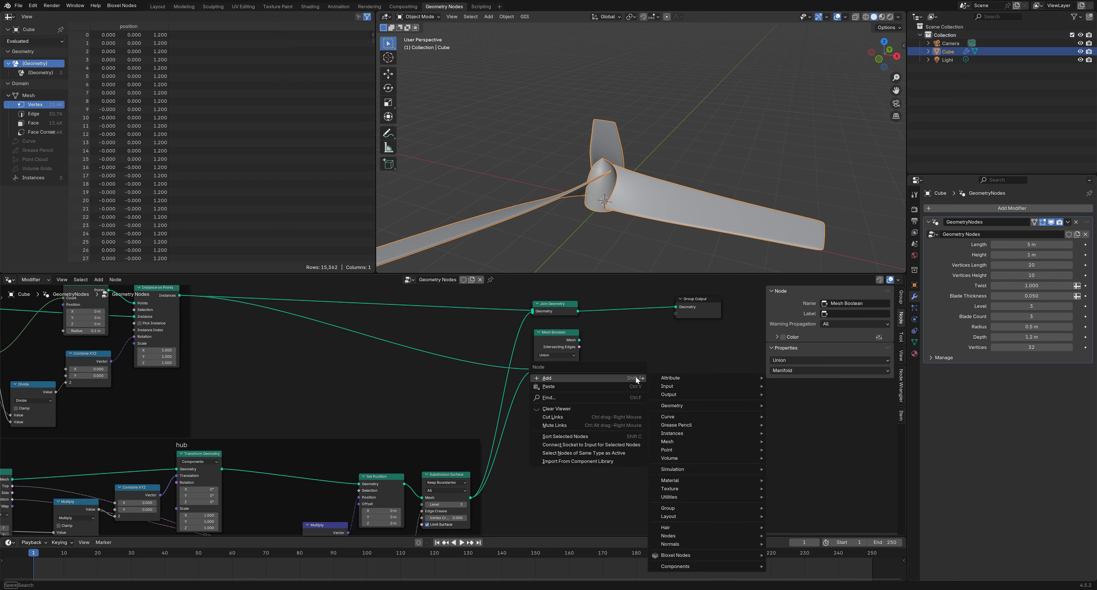
{"action": "mouse_move", "coordinate": [705, 494]}
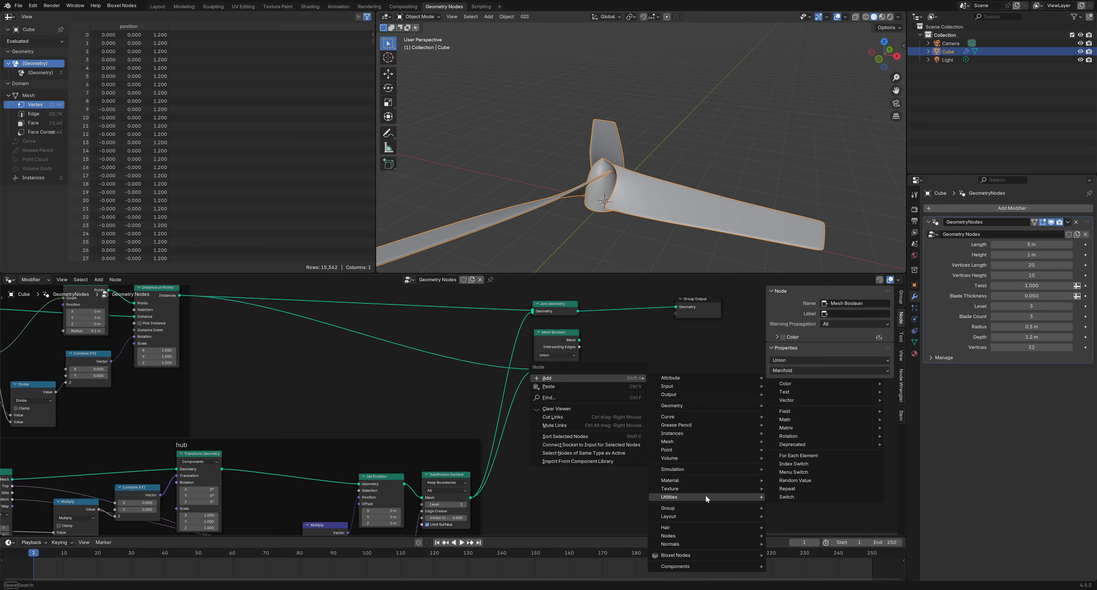
{"action": "left_click", "coordinate": [773, 496]}
{"action": "left_click", "coordinate": [592, 342]}
{"action": "middle_click_drag", "start_coordinate": [690, 369], "coordinate": [645, 401]}
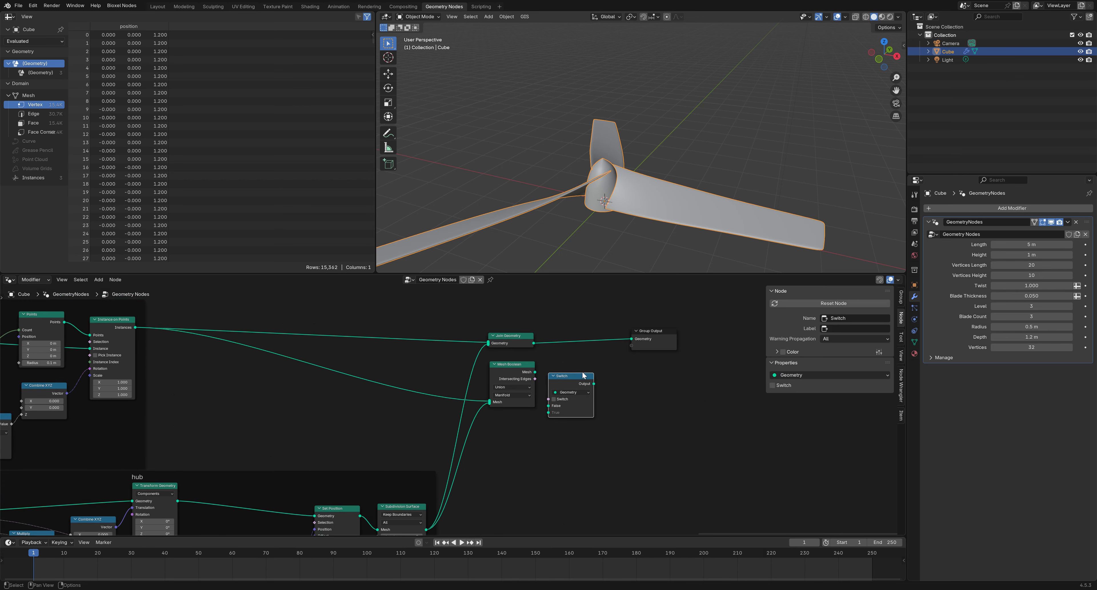
{"action": "left_click_drag", "start_coordinate": [584, 376], "coordinate": [600, 367]}
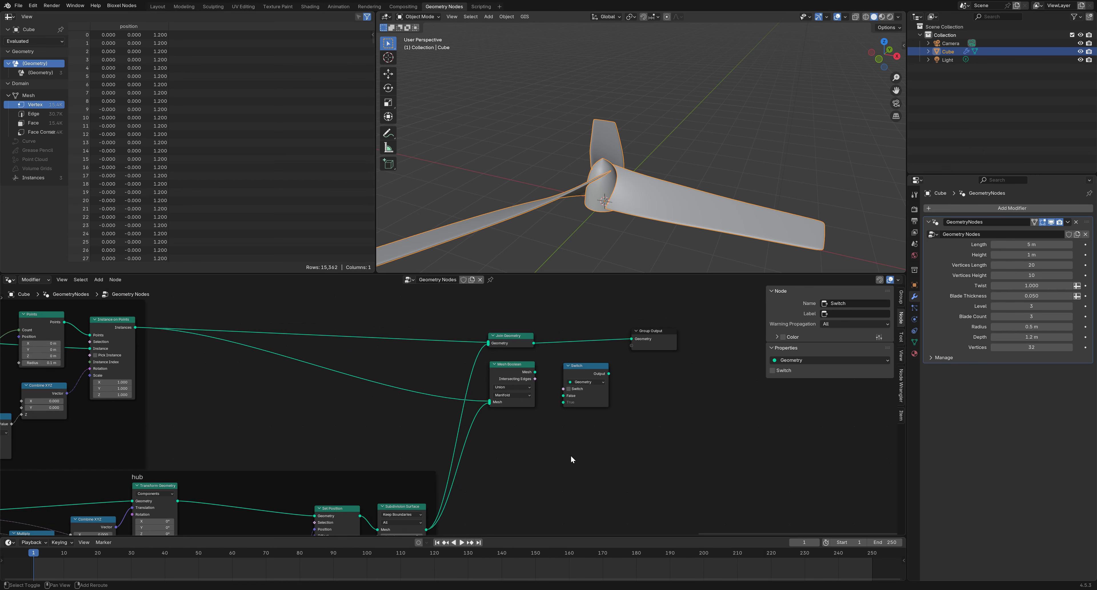
Add a Group Input node and expose the Switch toggle as a modifier input
{"action": "key", "text": "shift+a"}
{"action": "mouse_move", "coordinate": [556, 410]}
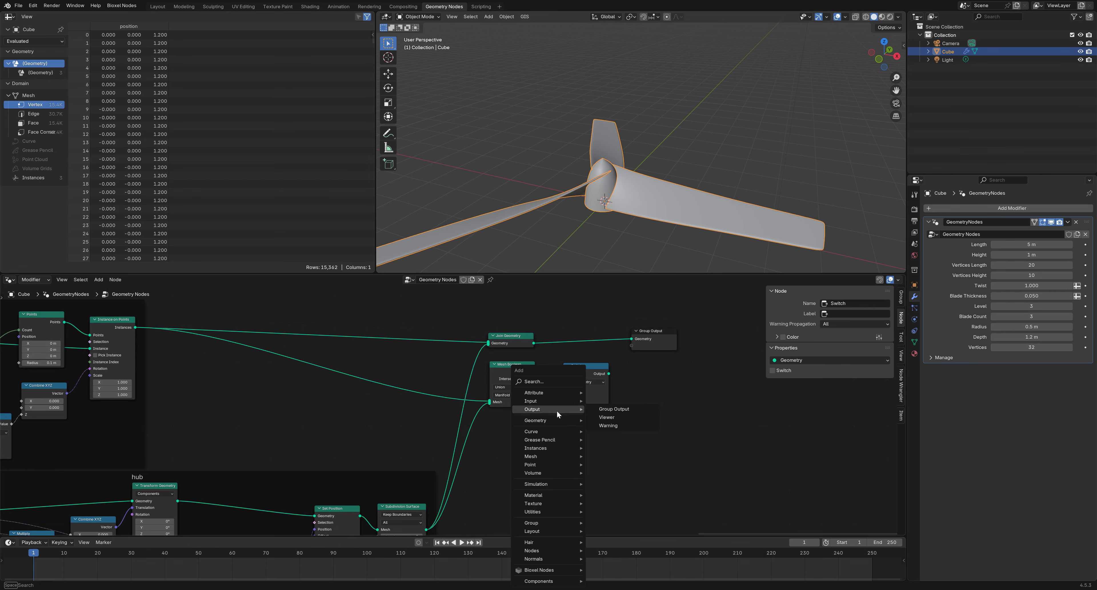
{"action": "mouse_move", "coordinate": [660, 414]}
{"action": "left_click", "coordinate": [720, 417]}
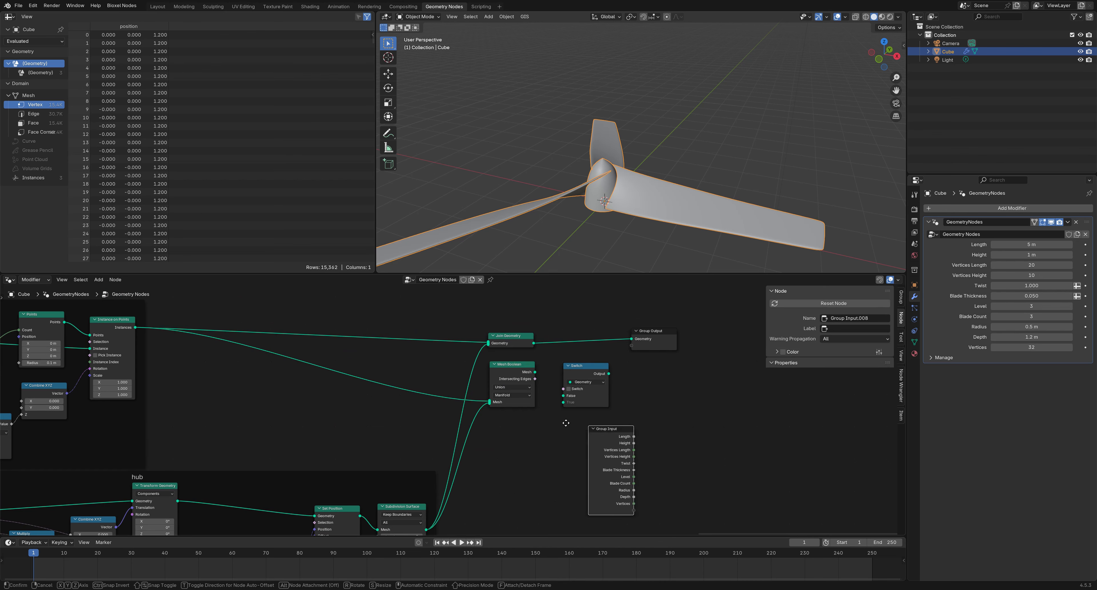
{"action": "left_click", "coordinate": [473, 420]}
{"action": "left_click_drag", "start_coordinate": [564, 389], "coordinate": [540, 508]}
{"action": "left_click_drag", "start_coordinate": [526, 460], "coordinate": [524, 455]}
{"action": "left_click", "coordinate": [524, 456]}
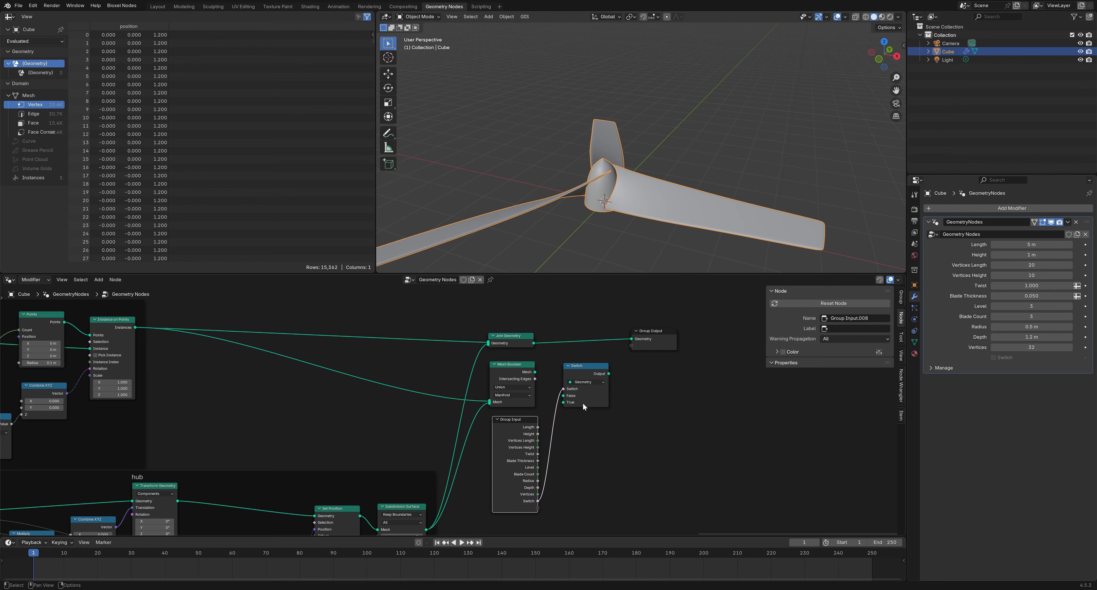
Feed the boolean result into Switch True, joined geometry into False, and Switch to Group Output
{"action": "scroll", "coordinate": [593, 427], "scroll_direction": "up", "scroll_amount": 1}
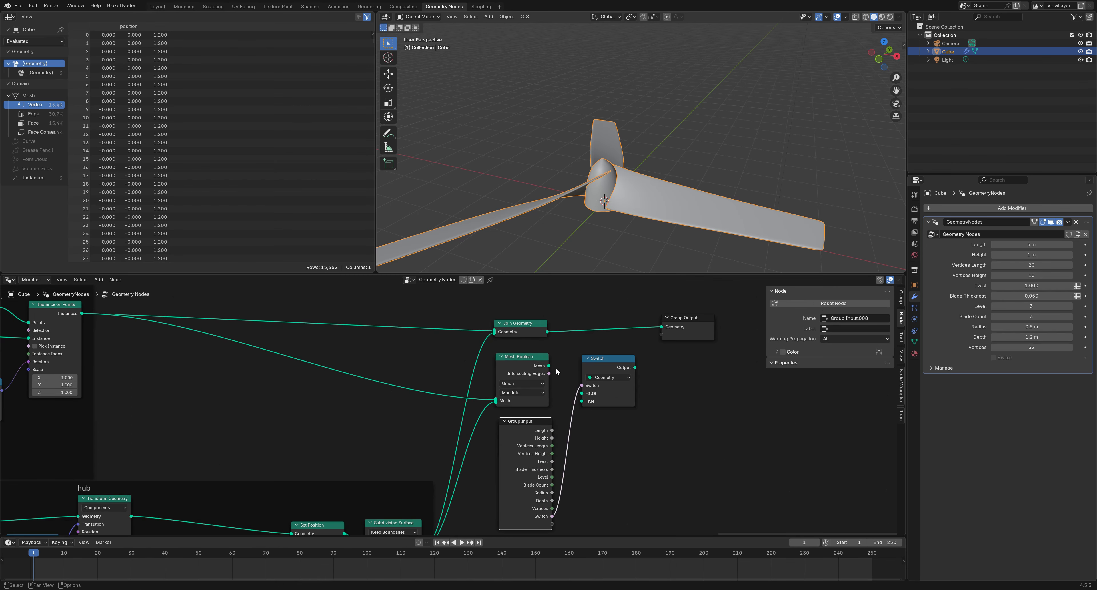
{"action": "left_click_drag", "start_coordinate": [549, 366], "coordinate": [581, 401]}
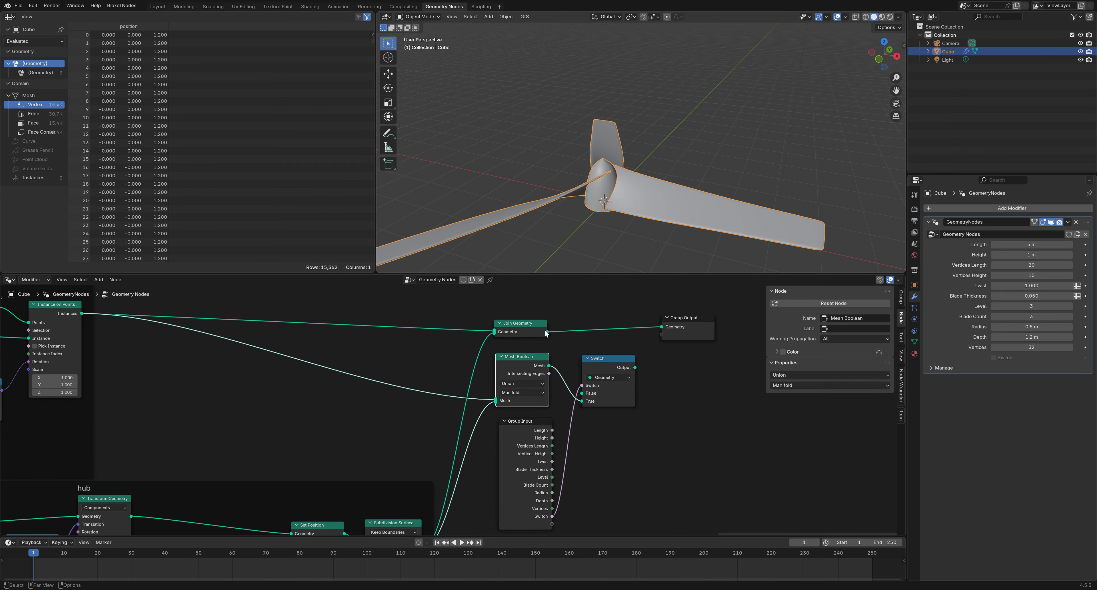
{"action": "left_click_drag", "start_coordinate": [546, 332], "coordinate": [581, 393]}
{"action": "left_click_drag", "start_coordinate": [635, 367], "coordinate": [661, 327]}
Orbit around the propeller and view it in wireframe to inspect the overlapping geometry
{"action": "scroll", "coordinate": [619, 197], "scroll_direction": "up", "scroll_amount": 3}
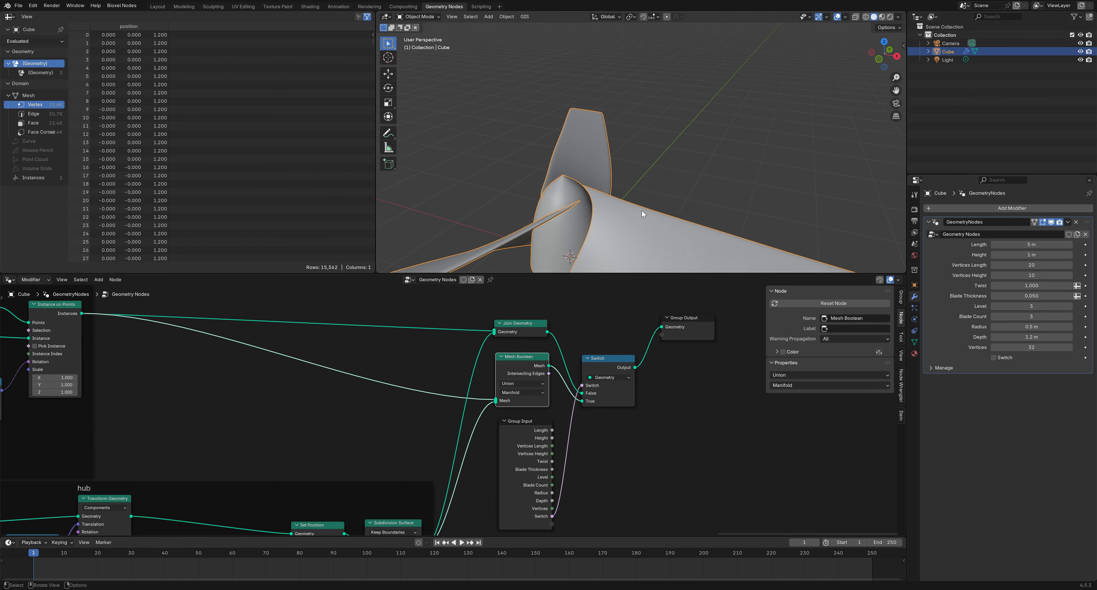
{"action": "mouse_move", "coordinate": [642, 211]}
{"action": "middle_mouse_down"}
{"action": "mouse_move", "coordinate": [691, 126]}
{"action": "mouse_move", "coordinate": [657, 146]}
{"action": "mouse_move", "coordinate": [666, 163]}
{"action": "mouse_move", "coordinate": [707, 156]}
{"action": "mouse_move", "coordinate": [716, 167]}
{"action": "mouse_move", "coordinate": [755, 123]}
{"action": "mouse_move", "coordinate": [722, 151]}
{"action": "mouse_move", "coordinate": [716, 132]}
{"action": "mouse_move", "coordinate": [732, 140]}
{"action": "middle_mouse_up"}
{"action": "left_click", "coordinate": [865, 17]}
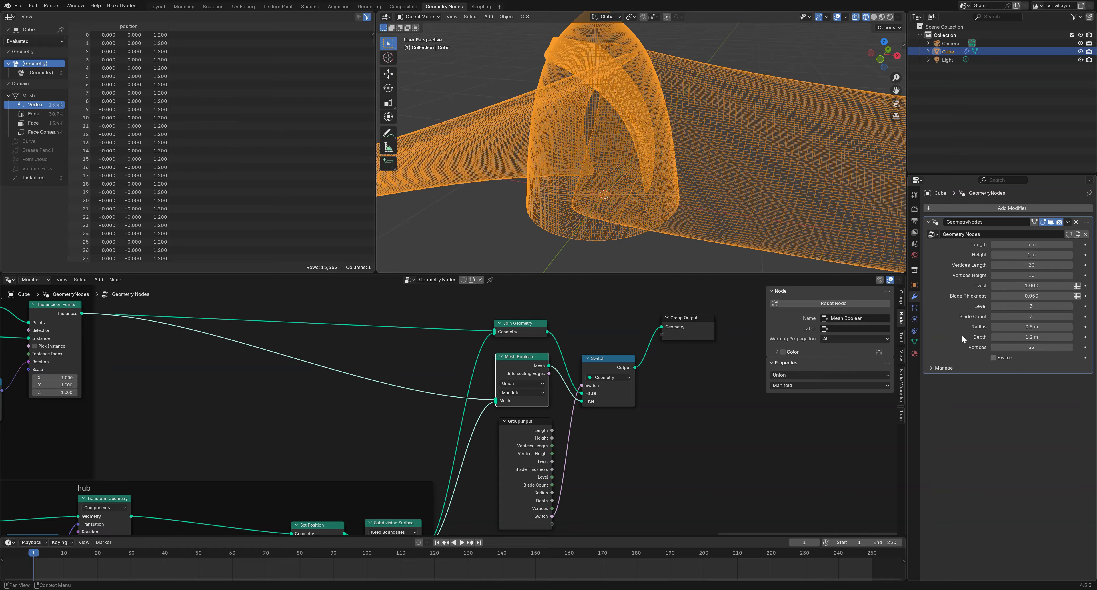
Tick the Switch modifier input to enable the boolean union and view it in solid shading
{"action": "left_click", "coordinate": [993, 357]}
{"action": "mouse_move", "coordinate": [715, 150]}
{"action": "middle_mouse_down"}
{"action": "mouse_move", "coordinate": [792, 155]}
{"action": "mouse_move", "coordinate": [747, 189]}
{"action": "mouse_move", "coordinate": [689, 168]}
{"action": "mouse_move", "coordinate": [684, 126]}
{"action": "mouse_move", "coordinate": [720, 114]}
{"action": "mouse_move", "coordinate": [781, 129]}
{"action": "mouse_move", "coordinate": [691, 155]}
{"action": "mouse_move", "coordinate": [732, 146]}
{"action": "mouse_move", "coordinate": [831, 169]}
{"action": "middle_mouse_up"}
{"action": "left_click", "coordinate": [873, 17]}
{"action": "scroll", "coordinate": [683, 167], "scroll_direction": "down", "scroll_amount": 5}
{"action": "scroll", "coordinate": [703, 141], "scroll_direction": "down", "scroll_amount": 6}
Inspect the merged propeller from the front in the Layout workspace, then return to Geometry Nodes
{"action": "left_click", "coordinate": [158, 7]}
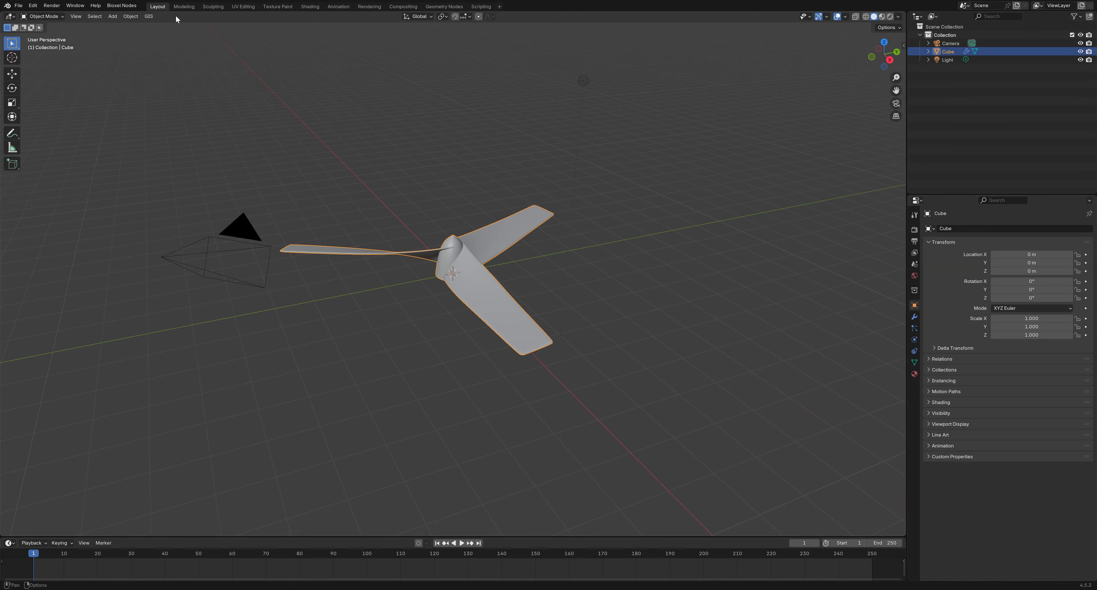
{"action": "middle_click_drag", "start_coordinate": [413, 250], "coordinate": [587, 287]}
{"action": "scroll", "coordinate": [531, 256], "scroll_direction": "up", "scroll_amount": 4}
{"action": "middle_click_drag", "start_coordinate": [531, 255], "coordinate": [664, 263]}
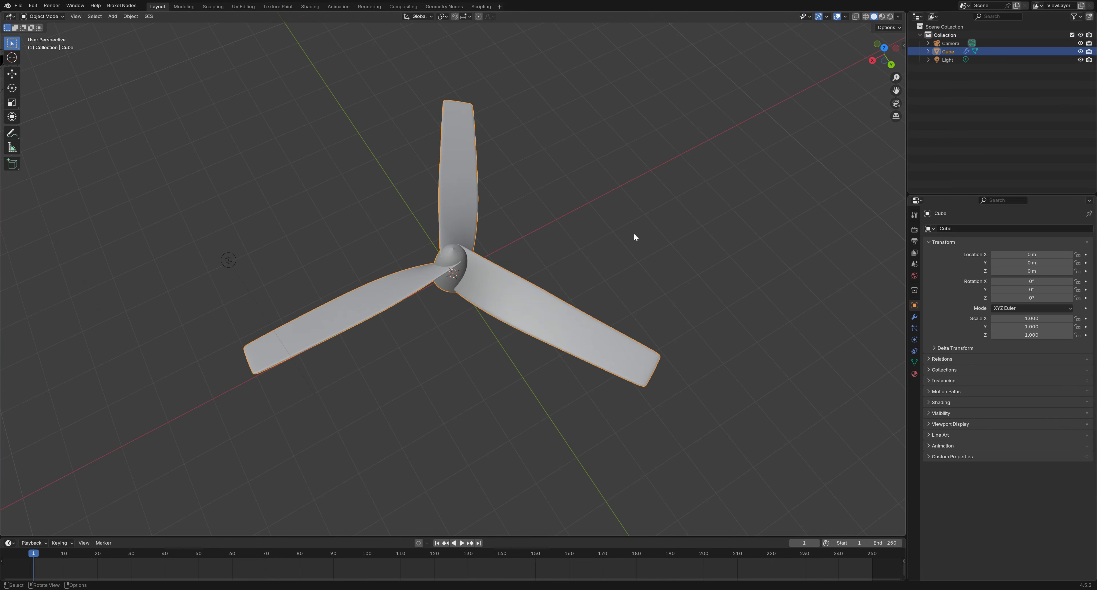
{"action": "left_click", "coordinate": [443, 6]}
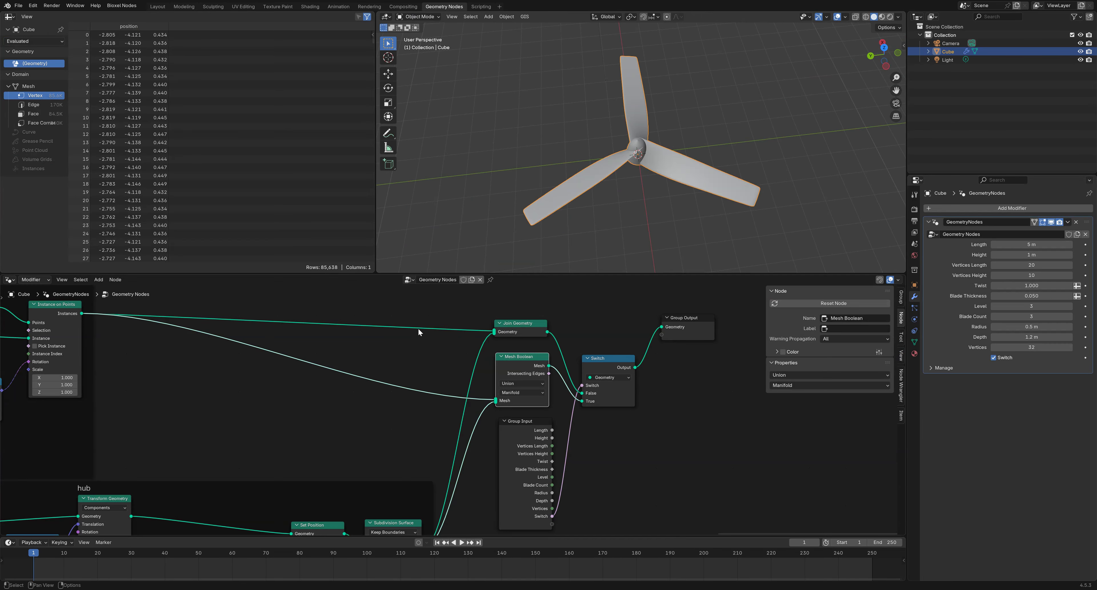
Reshape the blade Float Curve with a raised middle bump, higher left end and right end at 0
{"action": "scroll", "coordinate": [457, 381], "scroll_direction": "down", "scroll_amount": 3}
{"action": "middle_click_drag", "start_coordinate": [306, 430], "coordinate": [902, 408]}
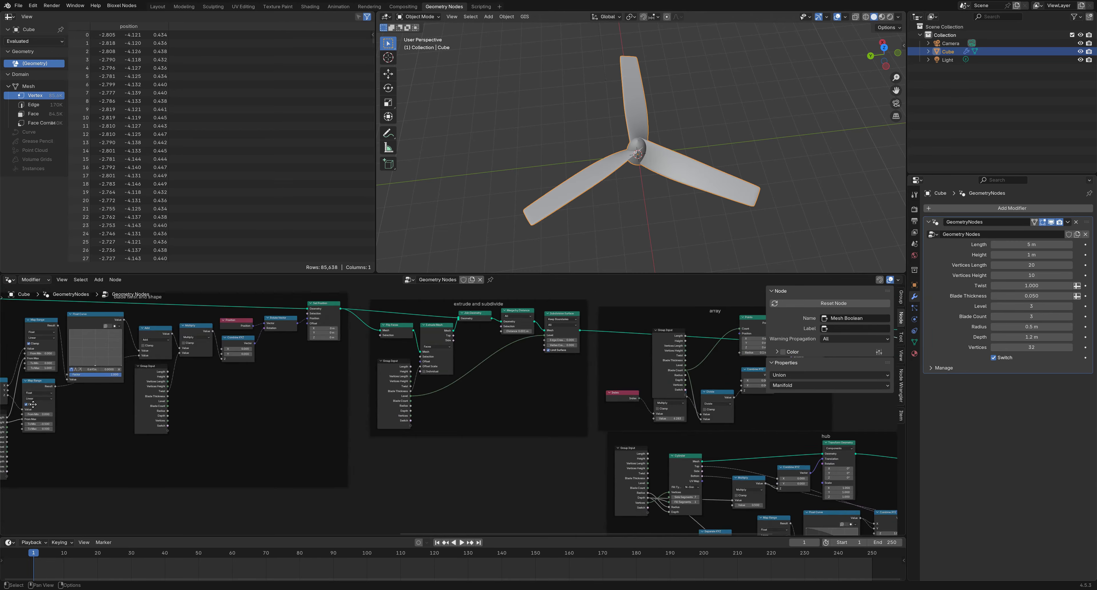
{"action": "middle_click_drag", "start_coordinate": [5, 408], "coordinate": [337, 433]}
{"action": "scroll", "coordinate": [406, 361], "scroll_direction": "up", "scroll_amount": 6}
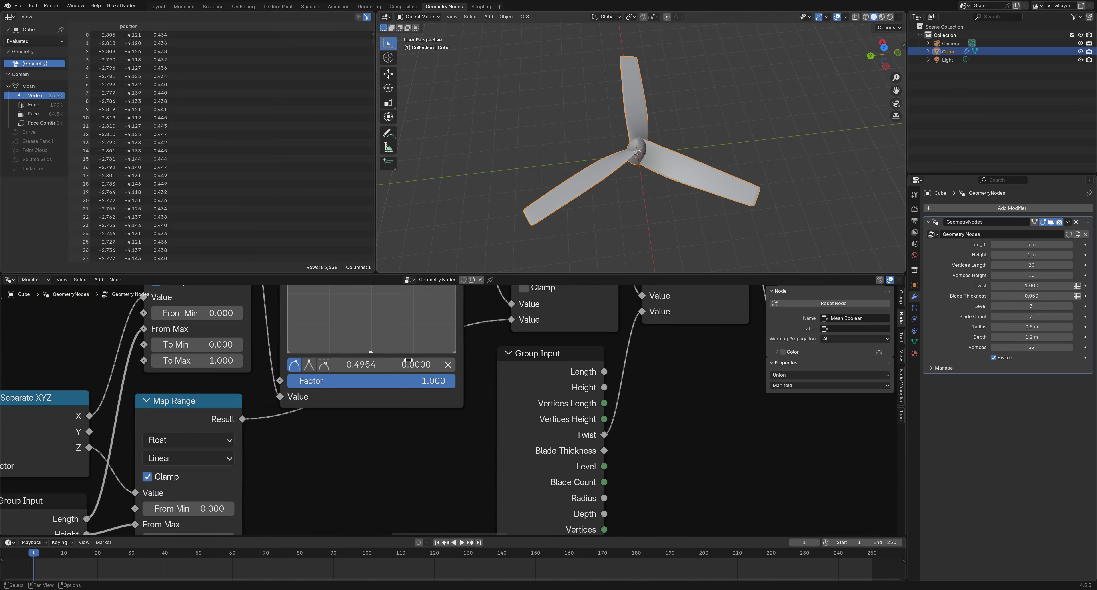
{"action": "left_click_drag", "start_coordinate": [373, 346], "coordinate": [370, 326]}
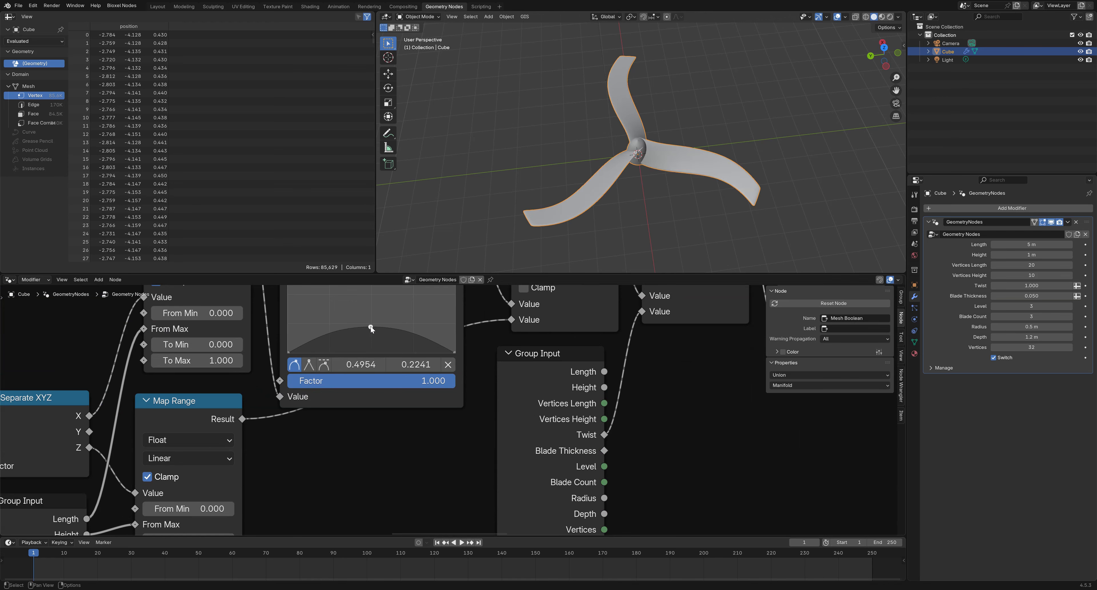
{"action": "left_click_drag", "start_coordinate": [452, 351], "coordinate": [455, 285]}
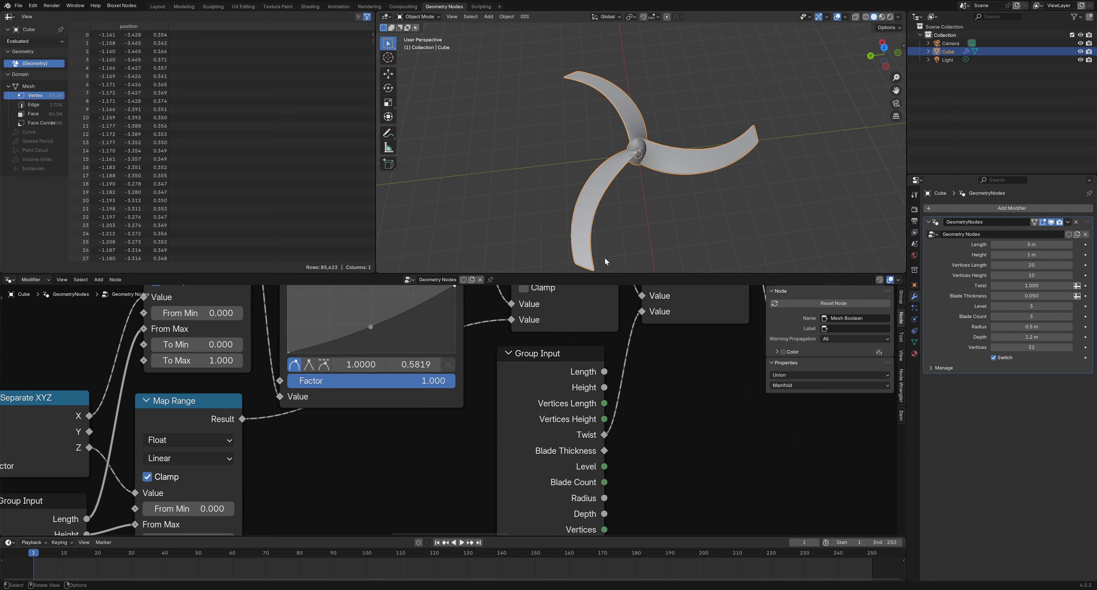
{"action": "left_click_drag", "start_coordinate": [290, 349], "coordinate": [288, 316]}
{"action": "left_click_drag", "start_coordinate": [454, 288], "coordinate": [454, 352]}
{"action": "middle_click_drag", "start_coordinate": [549, 212], "coordinate": [594, 172]}
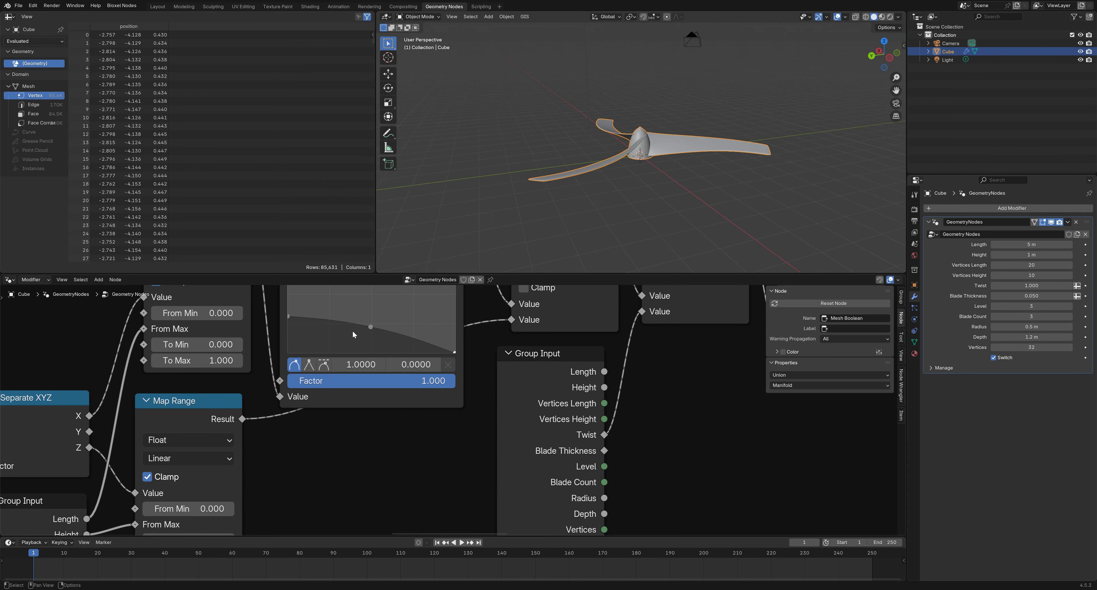
{"action": "scroll", "coordinate": [353, 335], "scroll_direction": "down", "scroll_amount": 5}
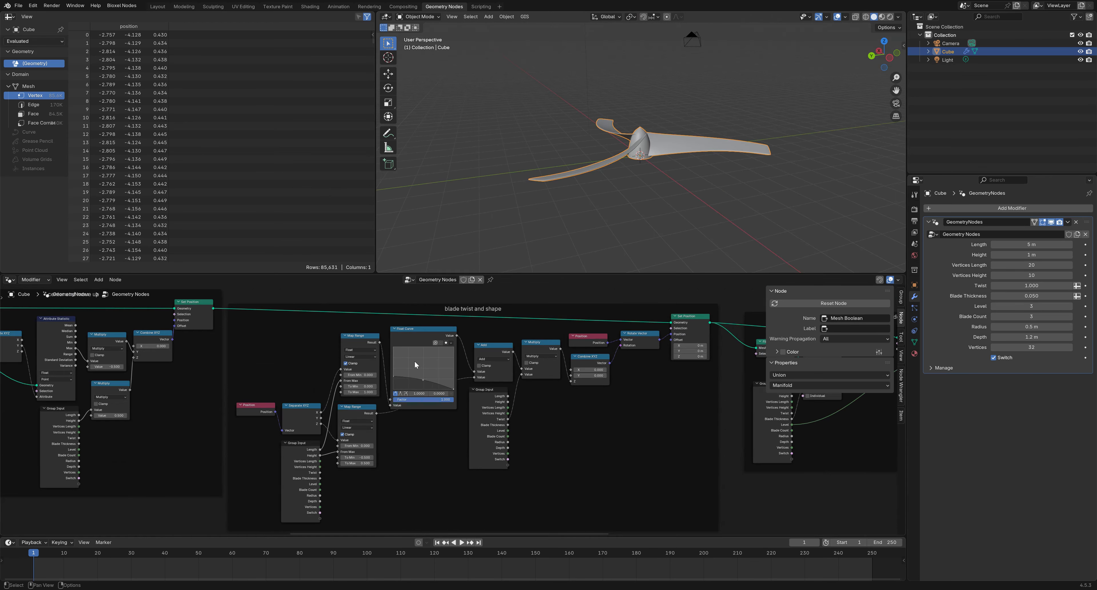
Adjust the blade curve's end point, settling it near 0.6077 to sweep the blades
{"action": "middle_click_drag", "start_coordinate": [229, 366], "coordinate": [520, 371]}
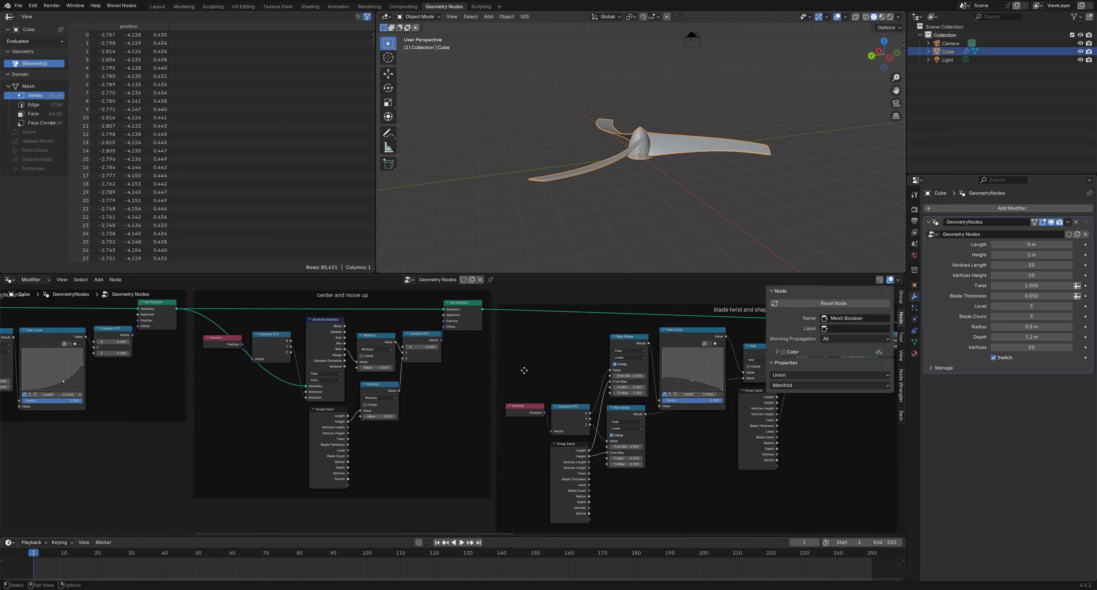
{"action": "middle_click_drag", "start_coordinate": [131, 366], "coordinate": [404, 394]}
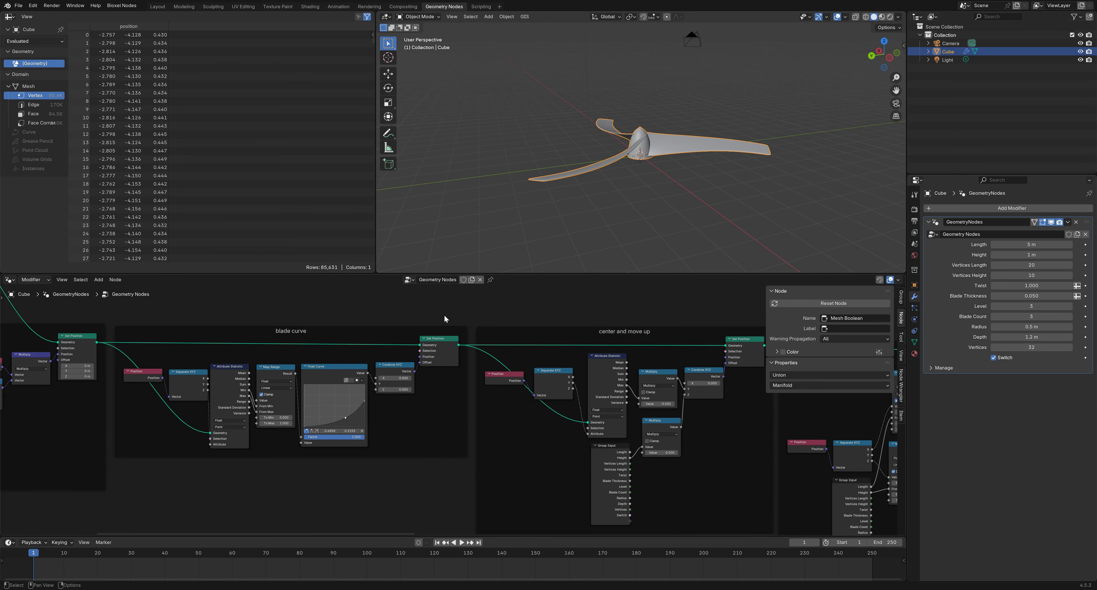
{"action": "middle_click_drag", "start_coordinate": [459, 164], "coordinate": [622, 161]}
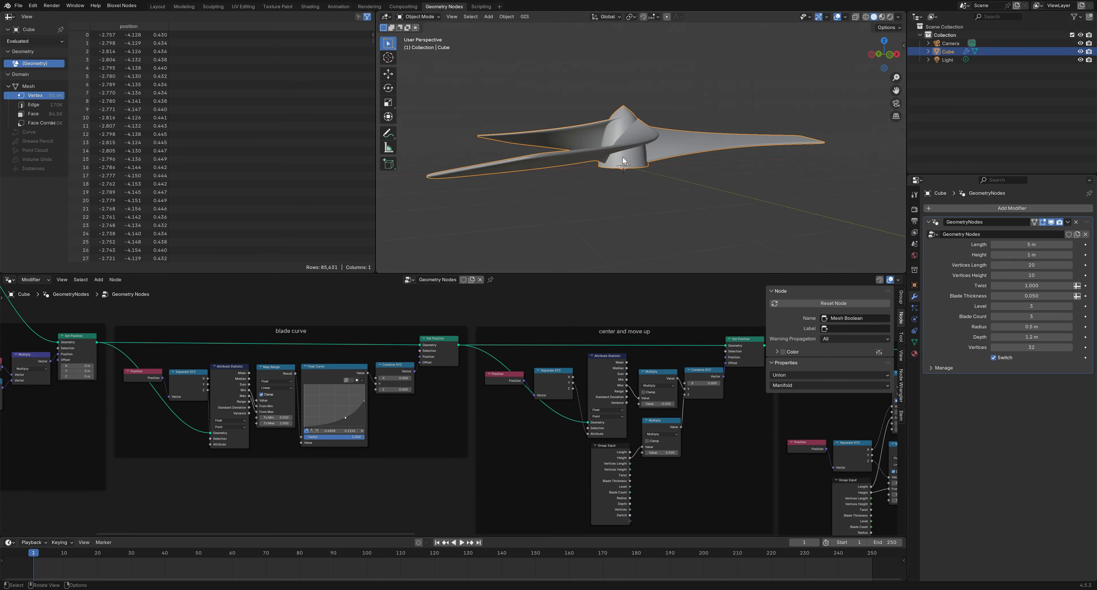
{"action": "scroll", "coordinate": [622, 161], "scroll_direction": "up", "scroll_amount": 1}
{"action": "left_click_drag", "start_coordinate": [363, 404], "coordinate": [366, 373]}
{"action": "mouse_move", "coordinate": [596, 204]}
{"action": "middle_mouse_down"}
{"action": "mouse_move", "coordinate": [643, 174]}
{"action": "mouse_move", "coordinate": [710, 177]}
{"action": "mouse_move", "coordinate": [701, 193]}
{"action": "mouse_move", "coordinate": [599, 220]}
{"action": "middle_mouse_up"}
{"action": "left_click_drag", "start_coordinate": [359, 389], "coordinate": [365, 398]}
{"action": "middle_click_drag", "start_coordinate": [553, 209], "coordinate": [590, 232]}
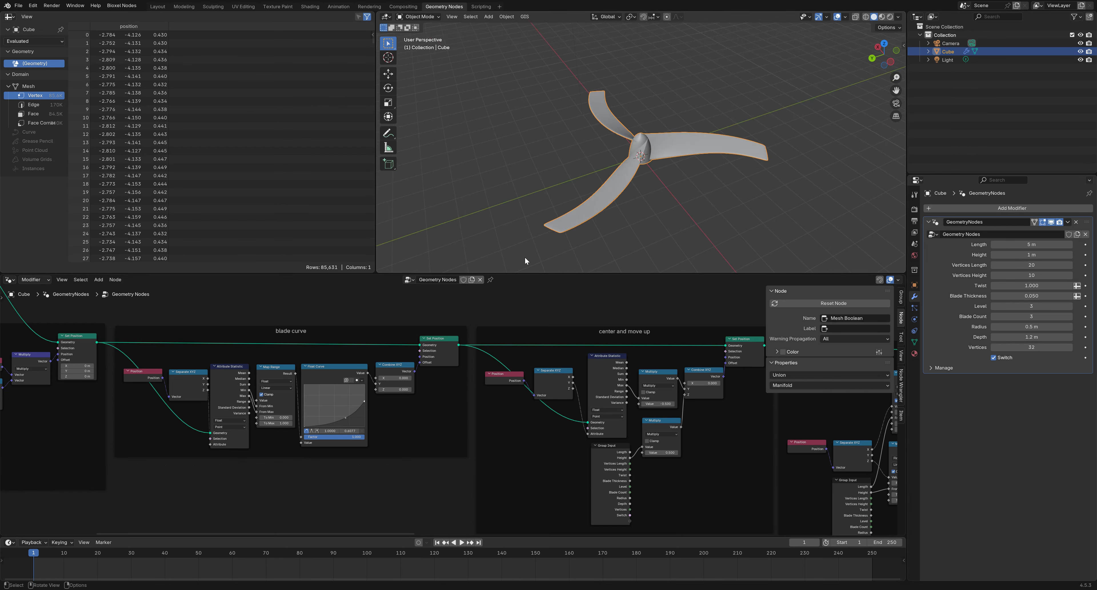
{"action": "middle_click_drag", "start_coordinate": [278, 410], "coordinate": [698, 422]}
{"action": "scroll", "coordinate": [455, 414], "scroll_direction": "up", "scroll_amount": 5}
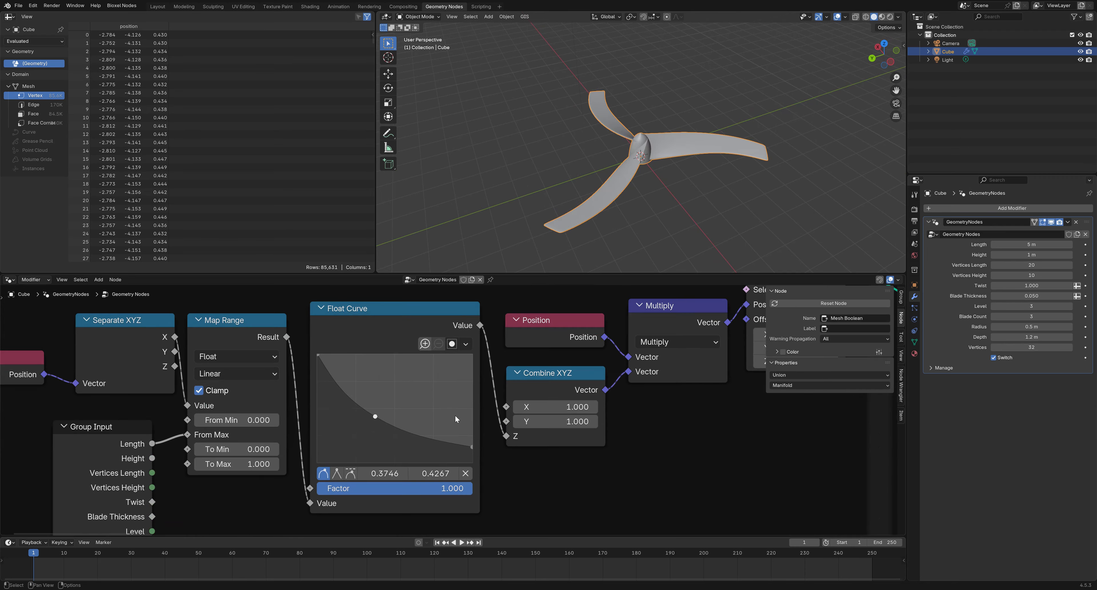
Raise the taper curve's middle and end points to widen the blades and their tips
{"action": "left_click_drag", "start_coordinate": [381, 412], "coordinate": [398, 389]}
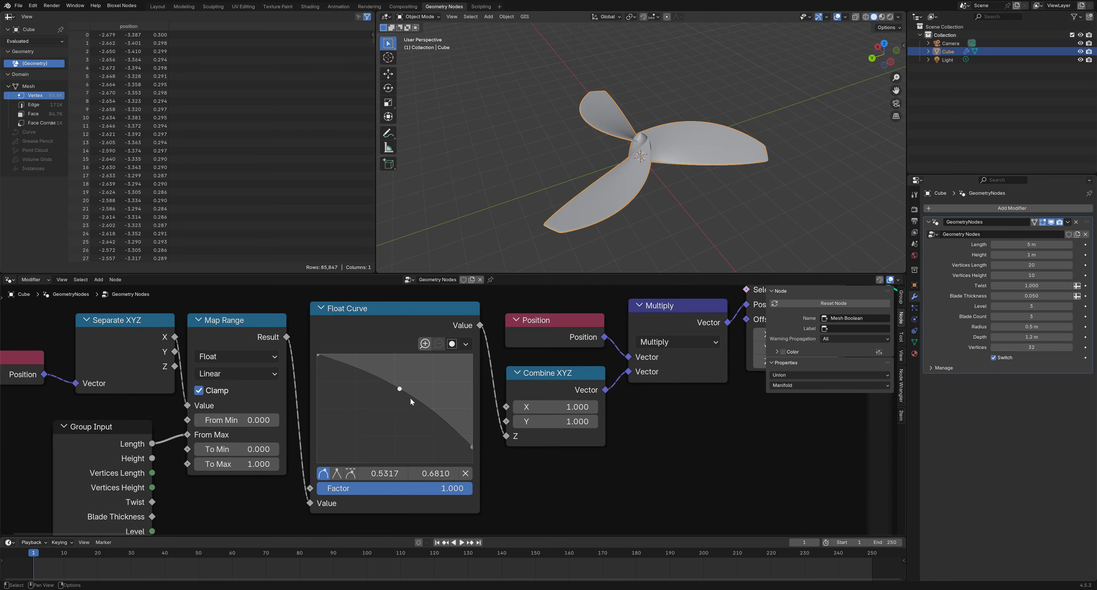
{"action": "mouse_move", "coordinate": [466, 444]}
{"action": "left_mouse_down"}
{"action": "mouse_move", "coordinate": [472, 399]}
{"action": "mouse_move", "coordinate": [692, 255]}
{"action": "mouse_move", "coordinate": [690, 232]}
{"action": "mouse_move", "coordinate": [485, 400]}
{"action": "mouse_move", "coordinate": [472, 435]}
{"action": "left_mouse_up"}
{"action": "left_click_drag", "start_coordinate": [399, 395], "coordinate": [389, 419]}
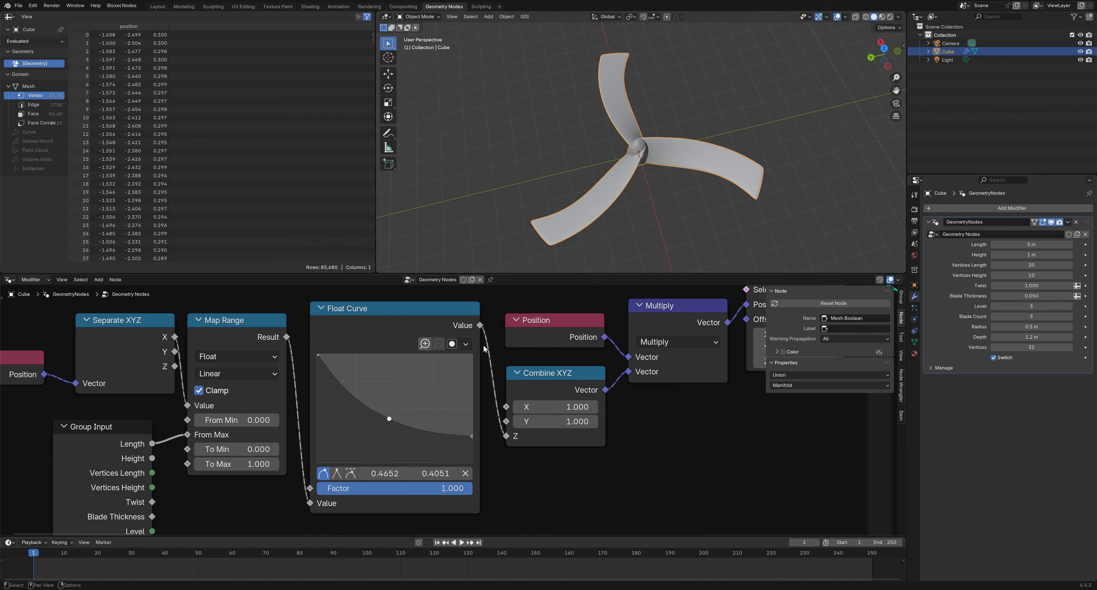
{"action": "mouse_move", "coordinate": [715, 192]}
{"action": "middle_mouse_down"}
{"action": "mouse_move", "coordinate": [707, 127]}
{"action": "mouse_move", "coordinate": [698, 167]}
{"action": "mouse_move", "coordinate": [717, 179]}
{"action": "middle_mouse_up"}
Drop the twist-and-shape Float Curve's start and middle points to 0, flattening the blades
{"action": "middle_click_drag", "start_coordinate": [704, 417], "coordinate": [78, 295]}
{"action": "scroll", "coordinate": [452, 412], "scroll_direction": "down", "scroll_amount": 6}
{"action": "middle_click_drag", "start_coordinate": [687, 434], "coordinate": [2, 370]}
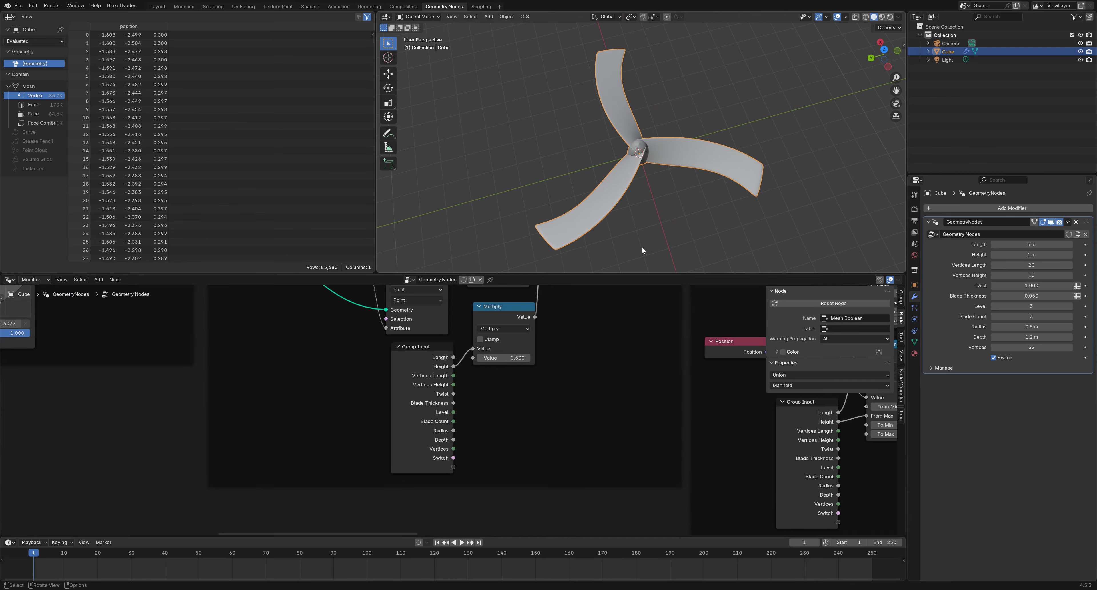
{"action": "scroll", "coordinate": [601, 382], "scroll_direction": "down", "scroll_amount": 13}
{"action": "middle_click_drag", "start_coordinate": [688, 432], "coordinate": [512, 453]}
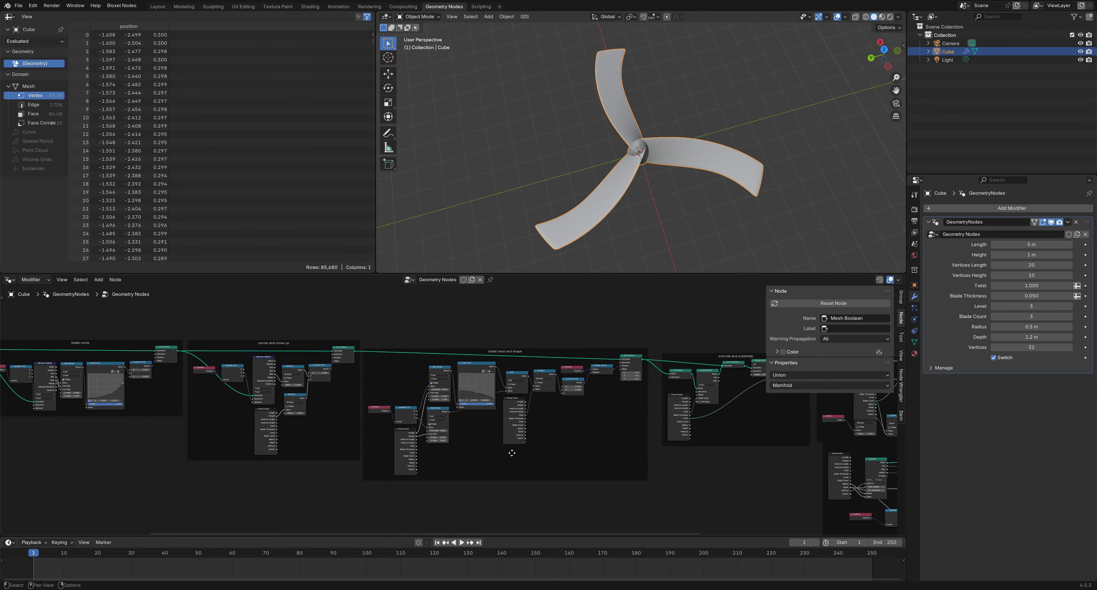
{"action": "scroll", "coordinate": [513, 410], "scroll_direction": "up", "scroll_amount": 6}
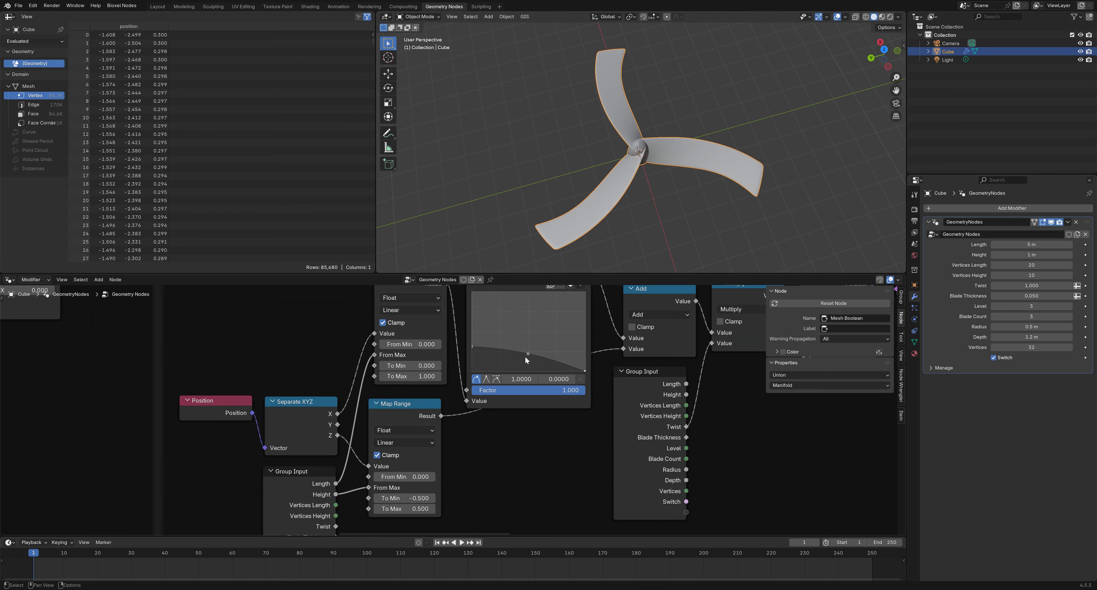
{"action": "left_click_drag", "start_coordinate": [532, 352], "coordinate": [527, 376]}
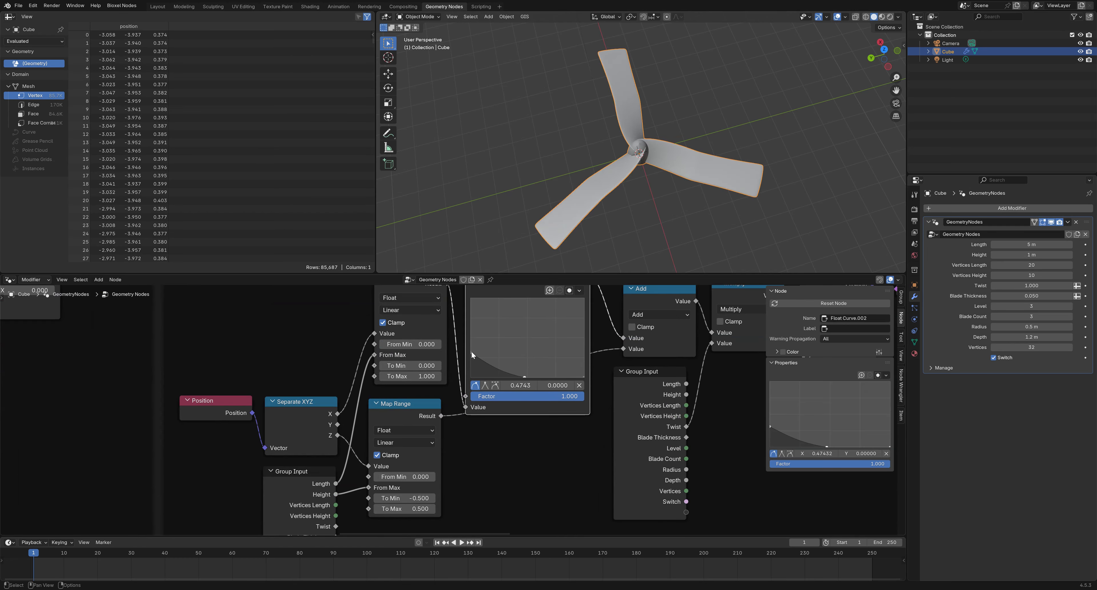
{"action": "left_click_drag", "start_coordinate": [471, 353], "coordinate": [471, 376]}
{"action": "middle_click_drag", "start_coordinate": [625, 272], "coordinate": [230, 10]}
Orbit around the finished propeller in the Layout workspace's full-size viewport
{"action": "left_click", "coordinate": [158, 6]}
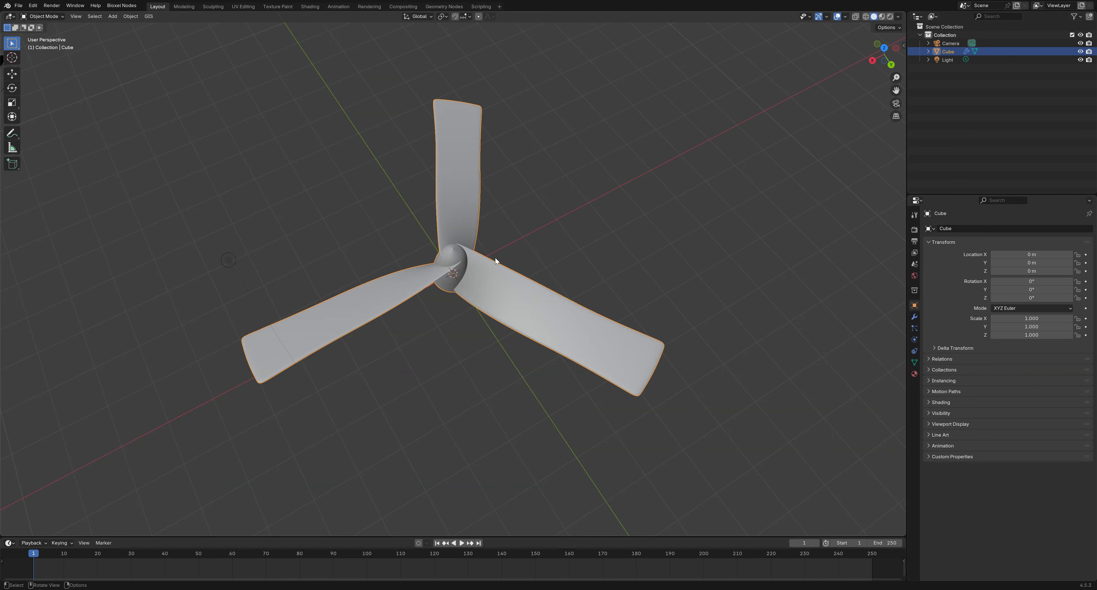
{"action": "middle_click_drag", "start_coordinate": [495, 258], "coordinate": [403, 241]}
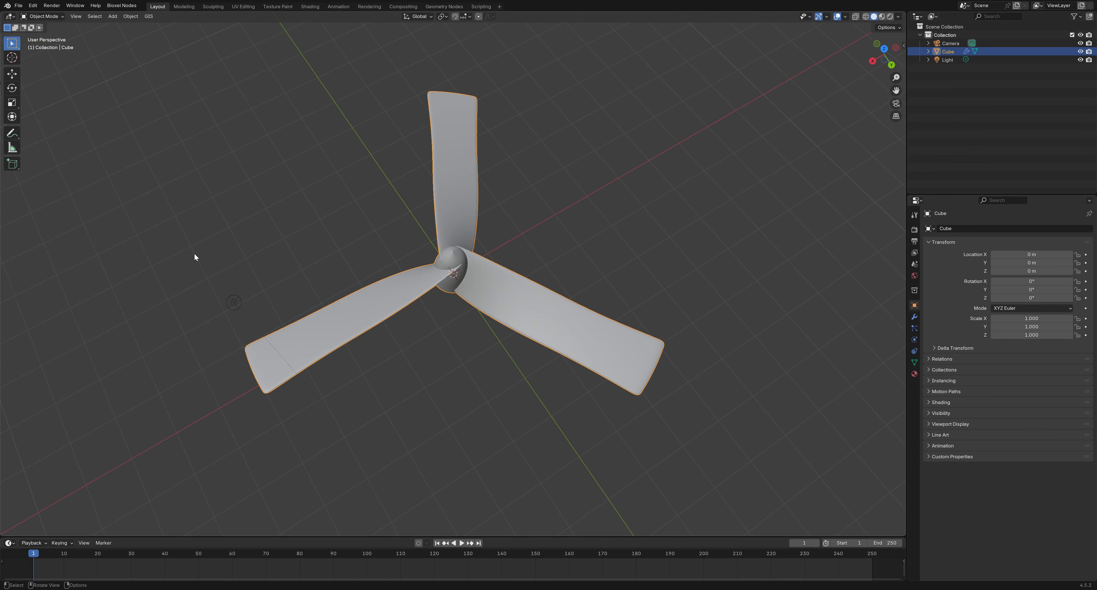